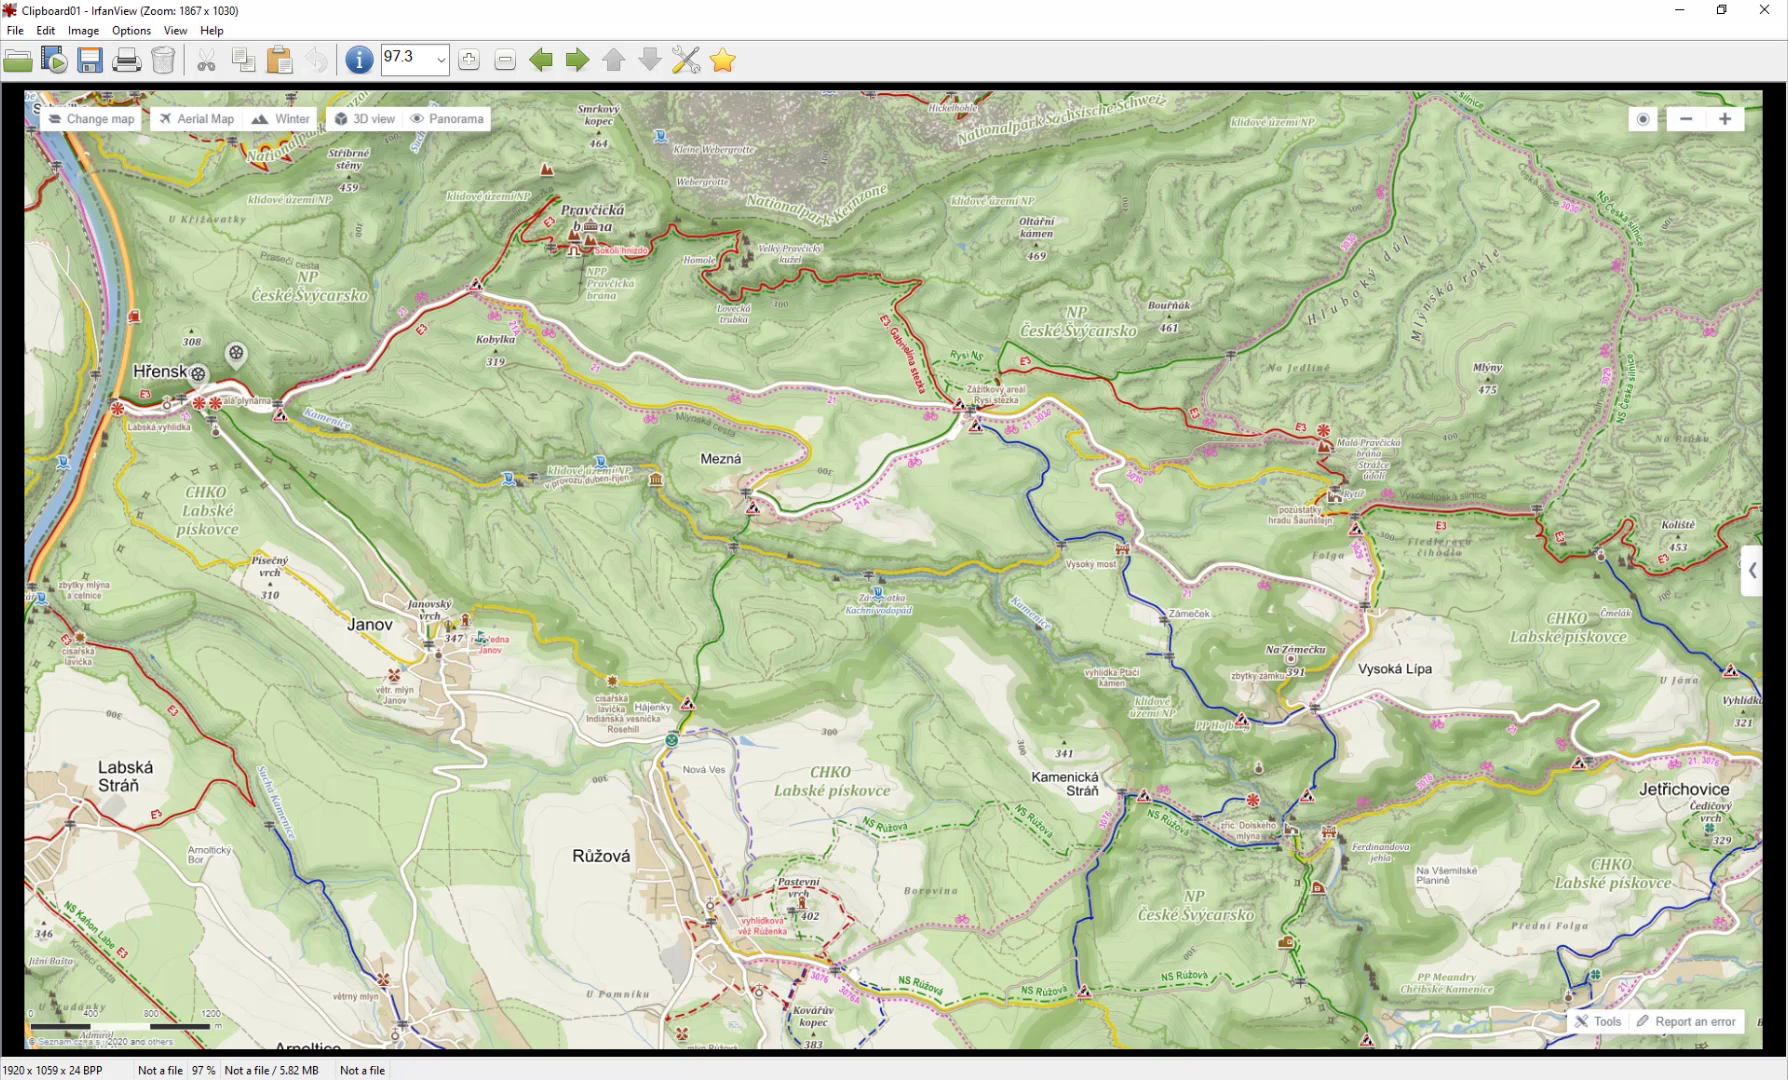
Step: Leave the map image and display the Hřensko and Jetřichovice area in Mapy.cz using the Outdoor map
{"action": "key", "text": "Escape"}
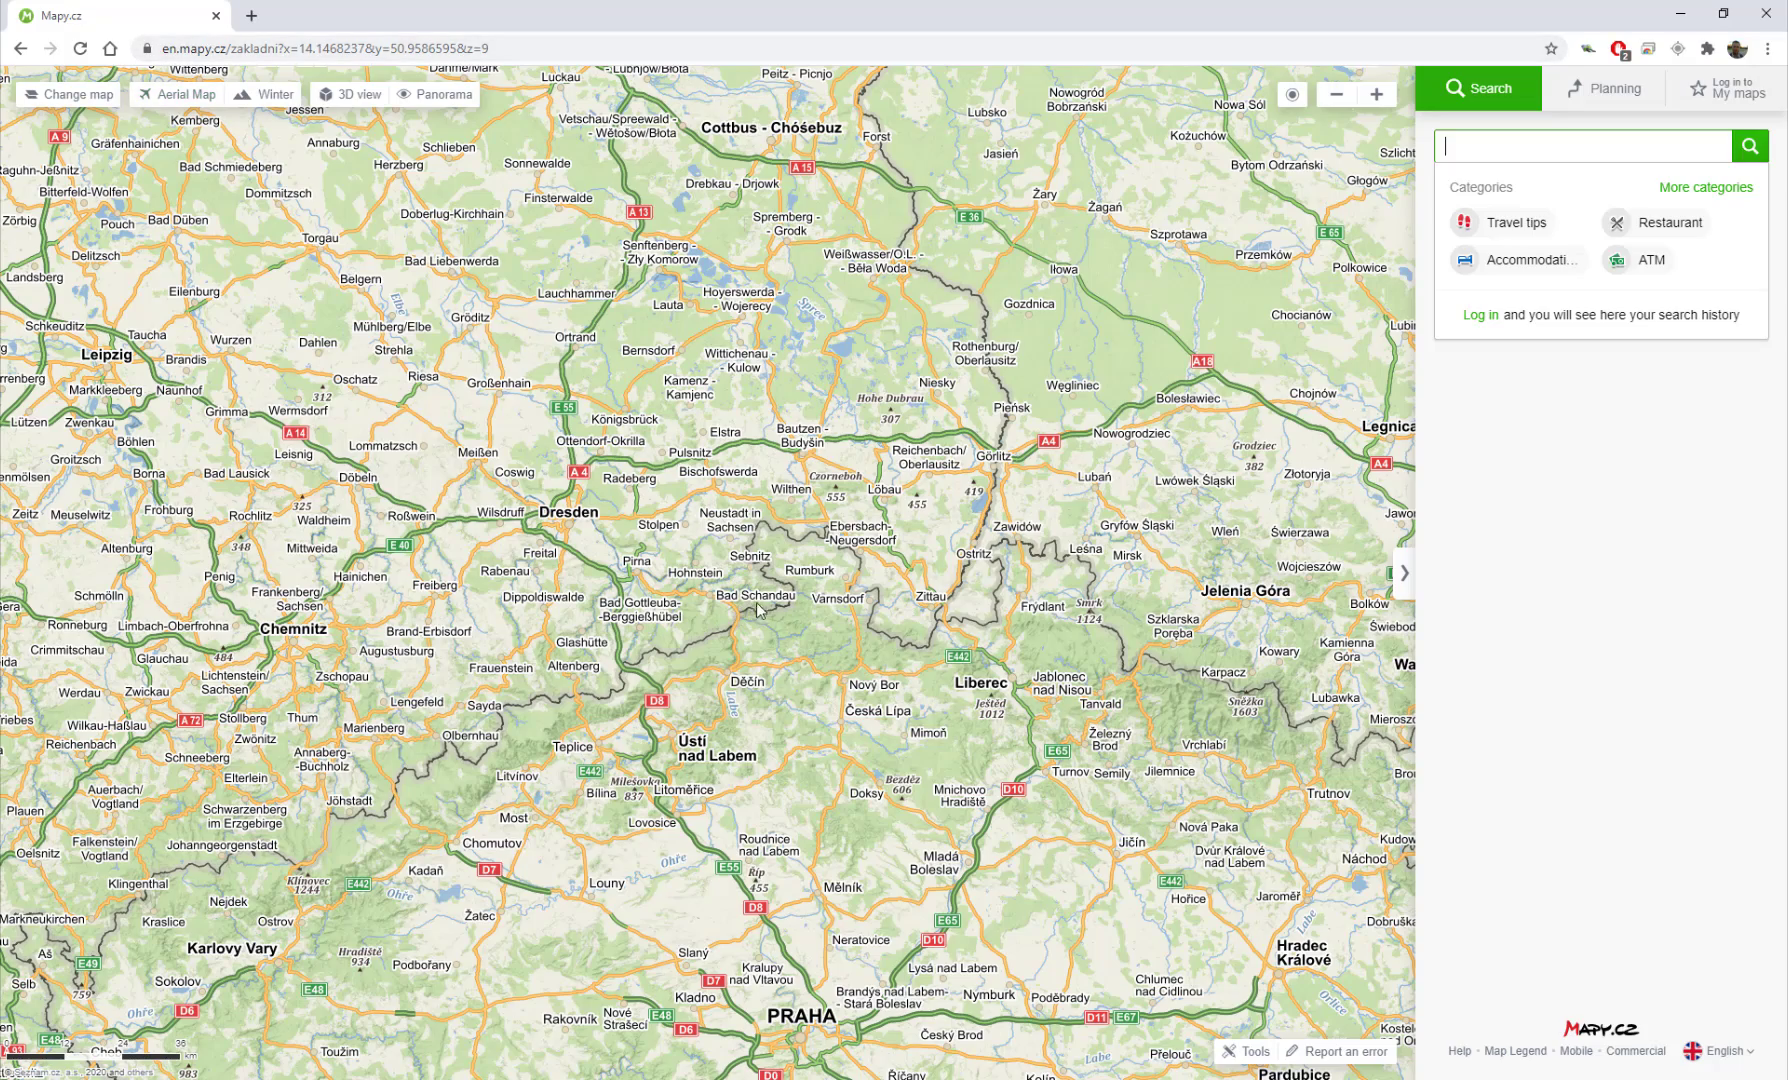
{"action": "scroll", "coordinate": [770, 612], "scroll_direction": "up", "scroll_amount": 2}
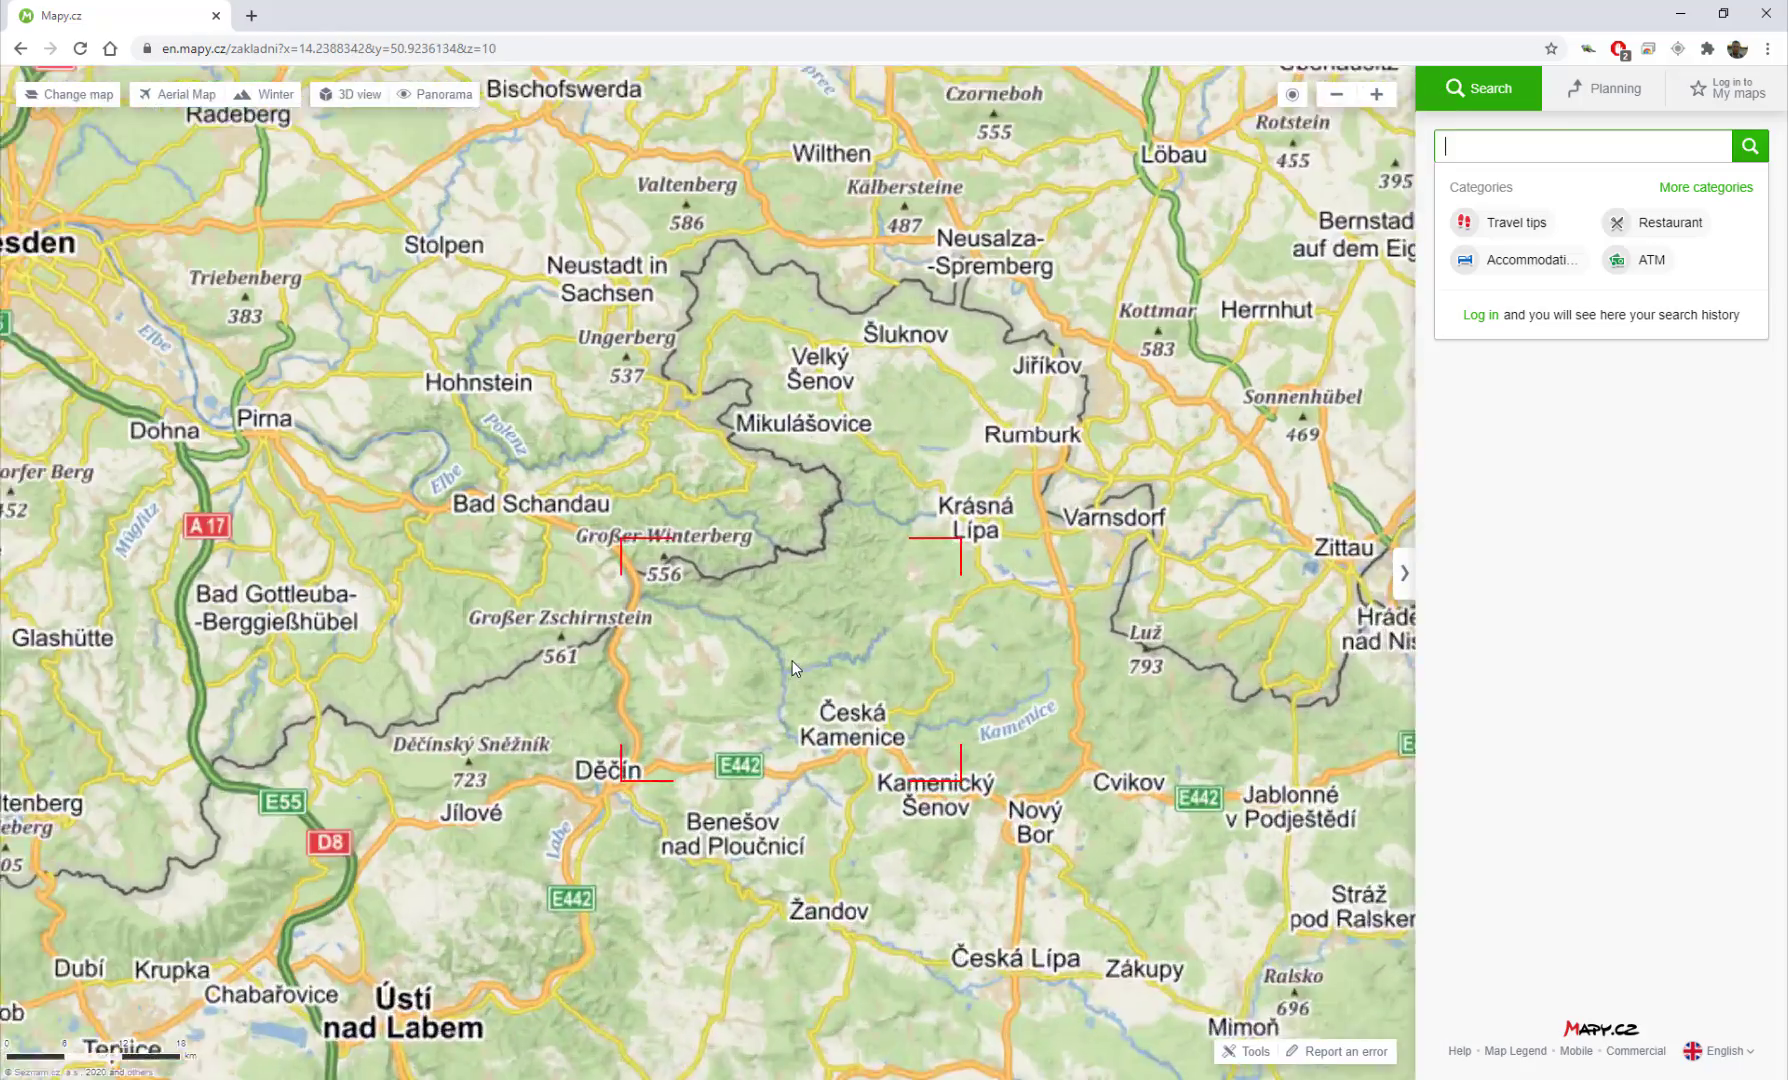
{"action": "scroll", "coordinate": [807, 623], "scroll_direction": "up", "scroll_amount": 1}
{"action": "scroll", "coordinate": [821, 528], "scroll_direction": "up", "scroll_amount": 2}
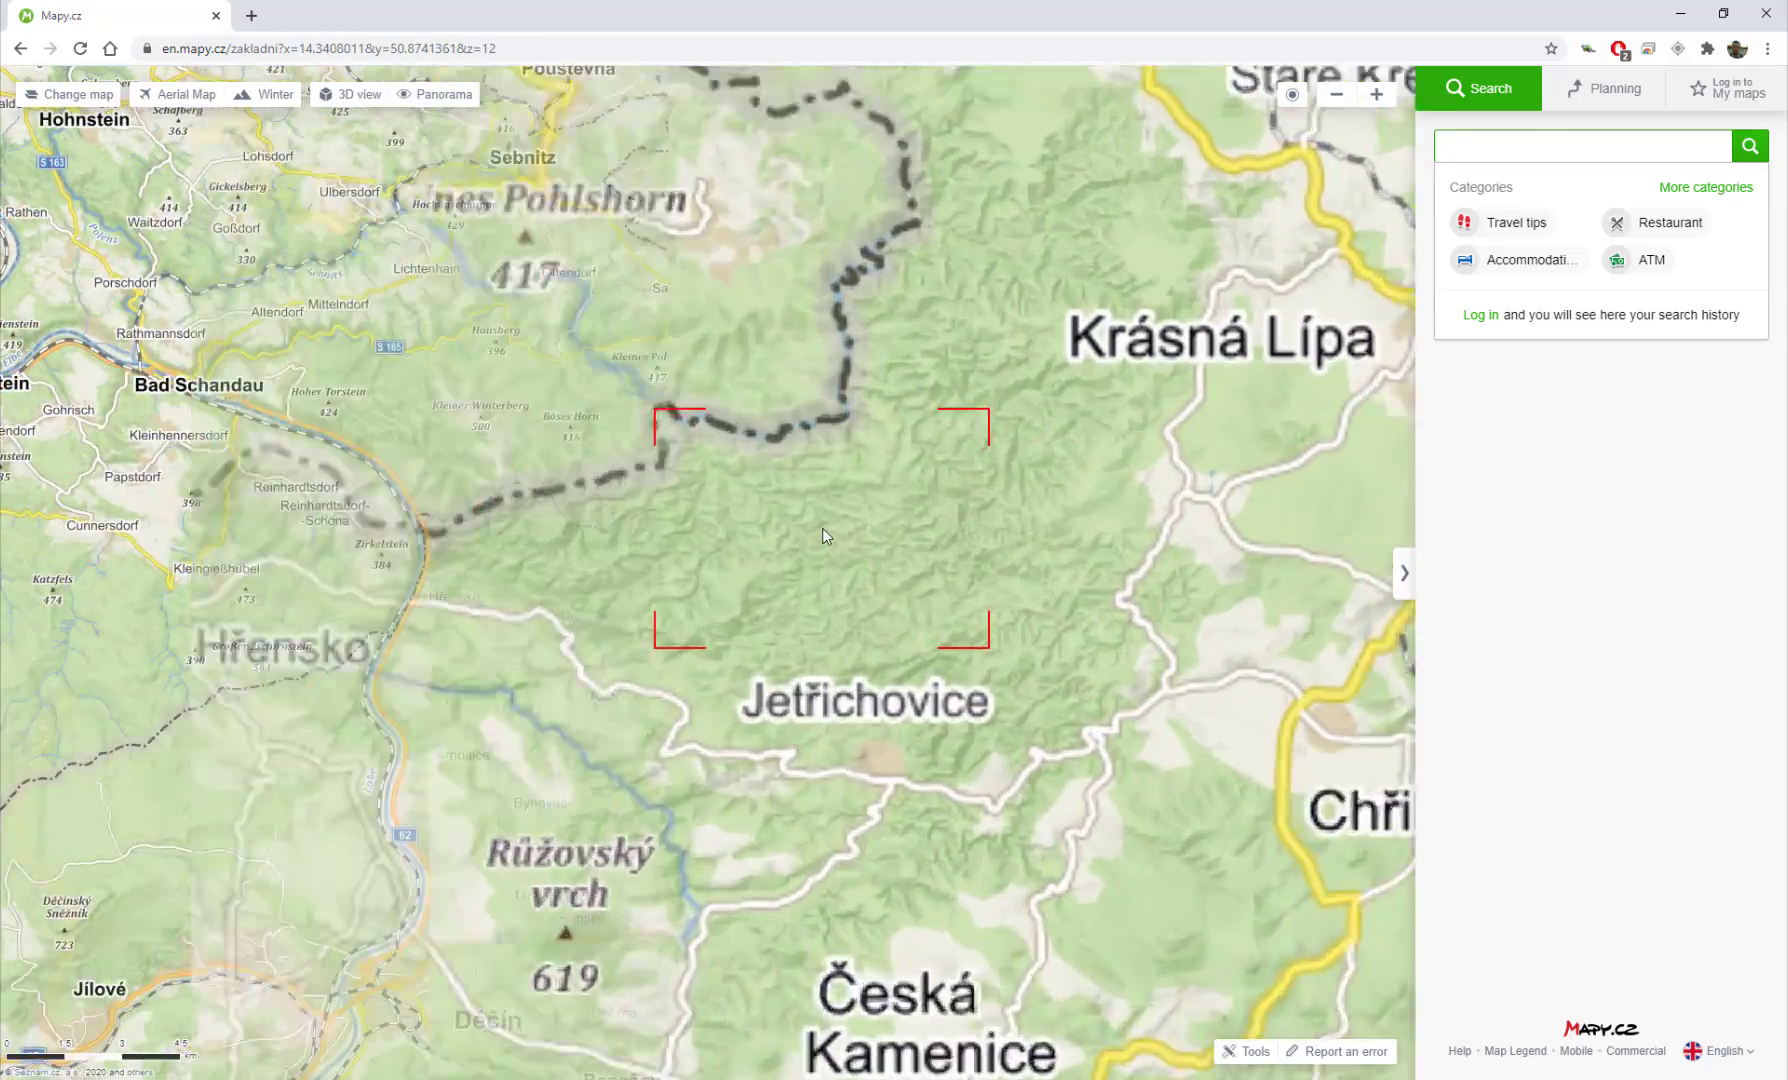
{"action": "left_click_drag", "start_coordinate": [655, 587], "coordinate": [815, 617]}
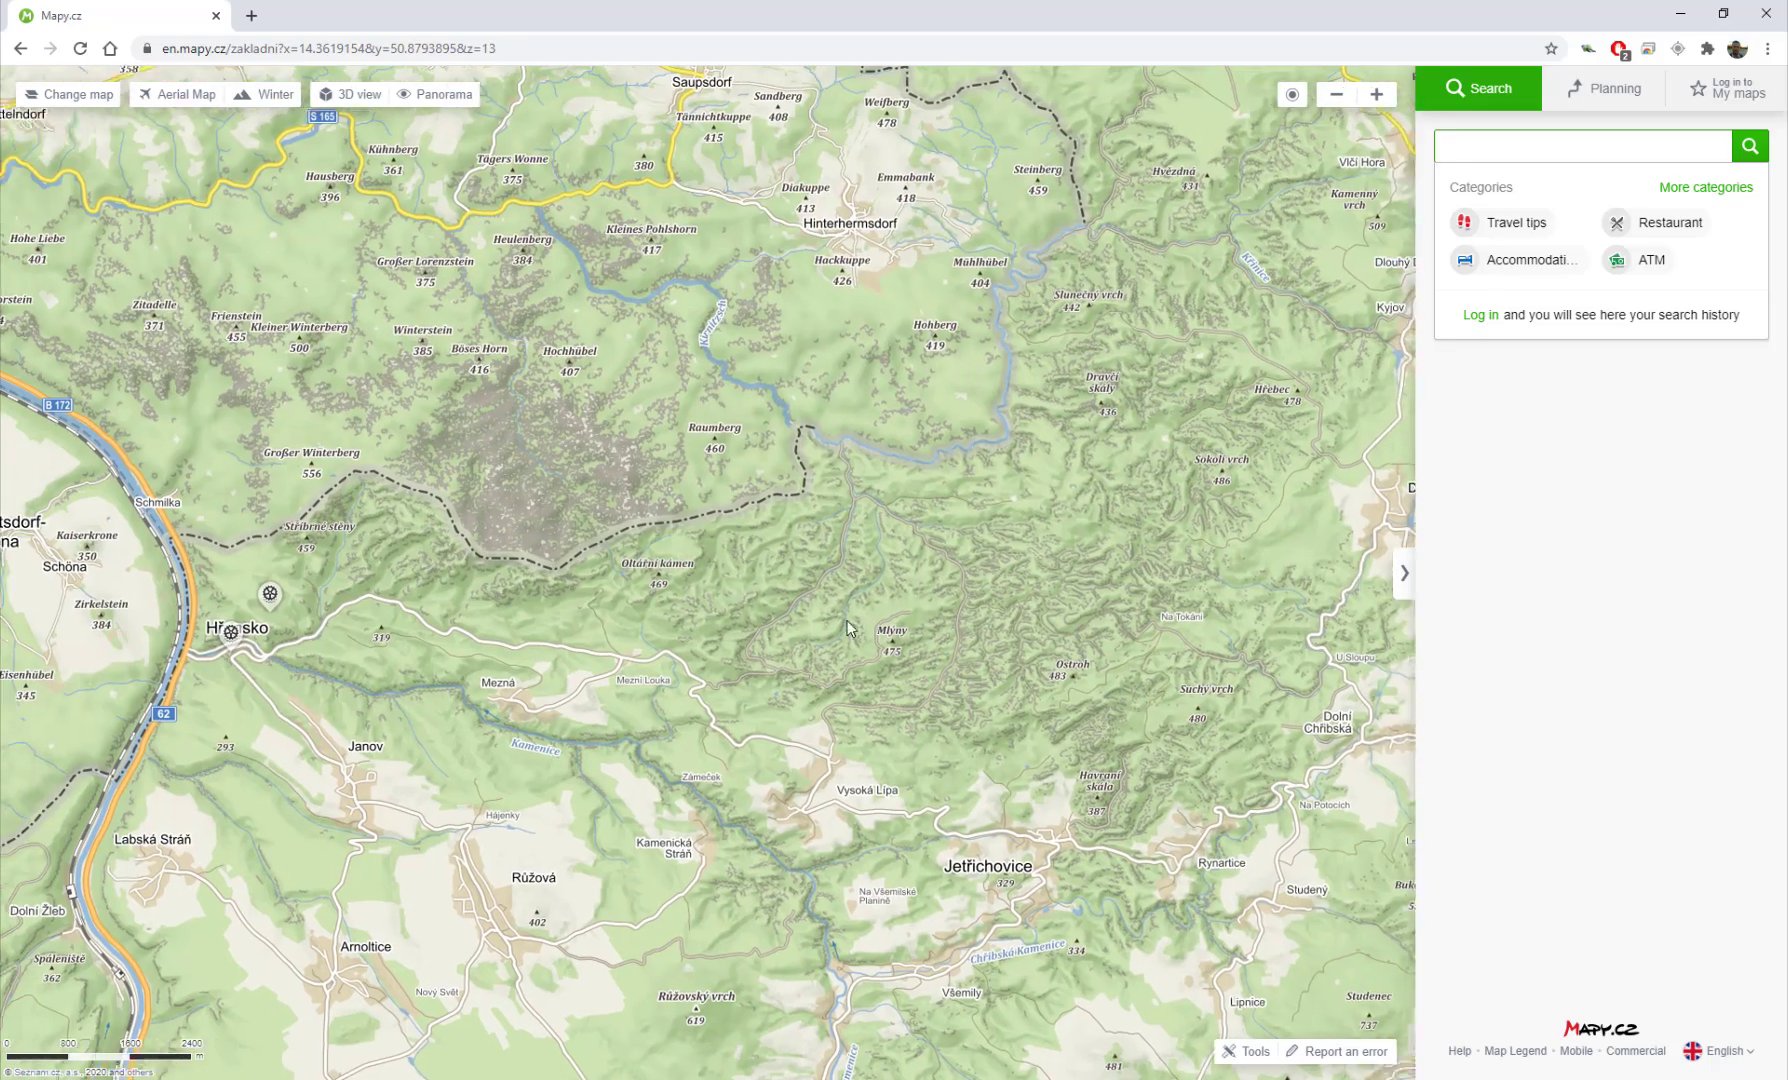
{"action": "left_click", "coordinate": [88, 96]}
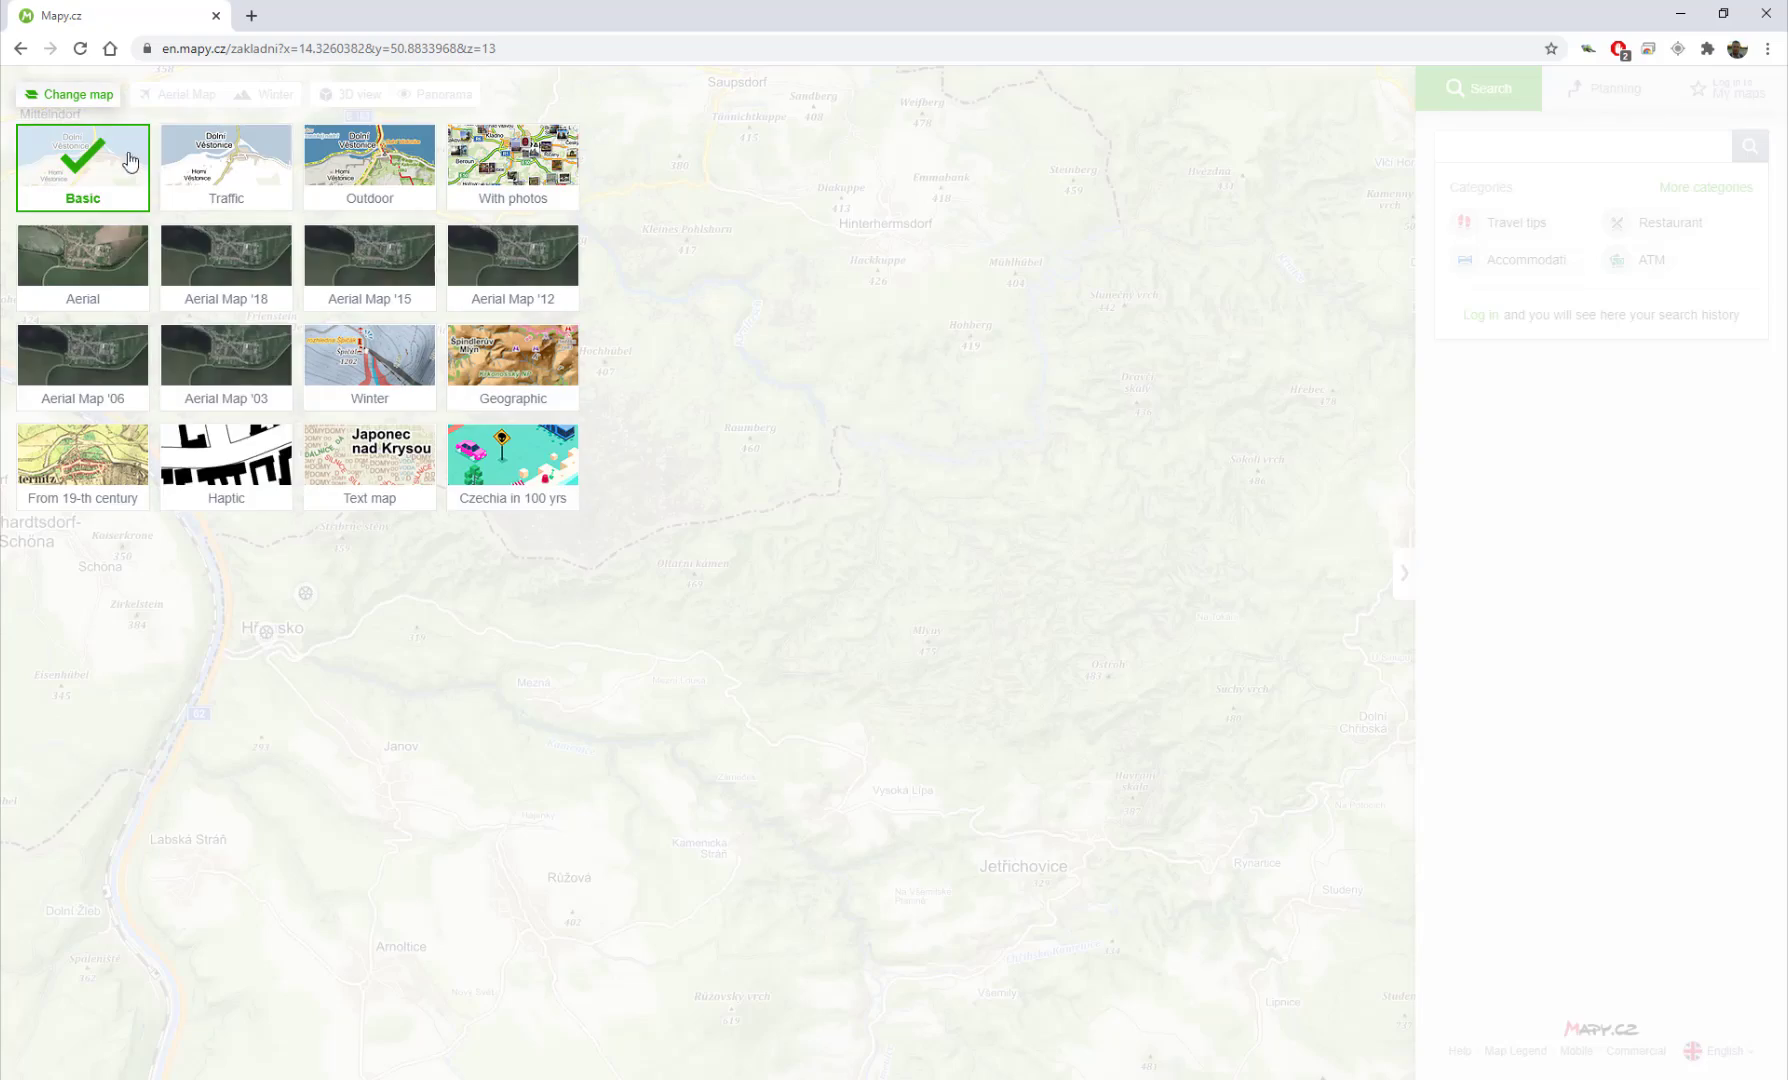
{"action": "left_click", "coordinate": [358, 196]}
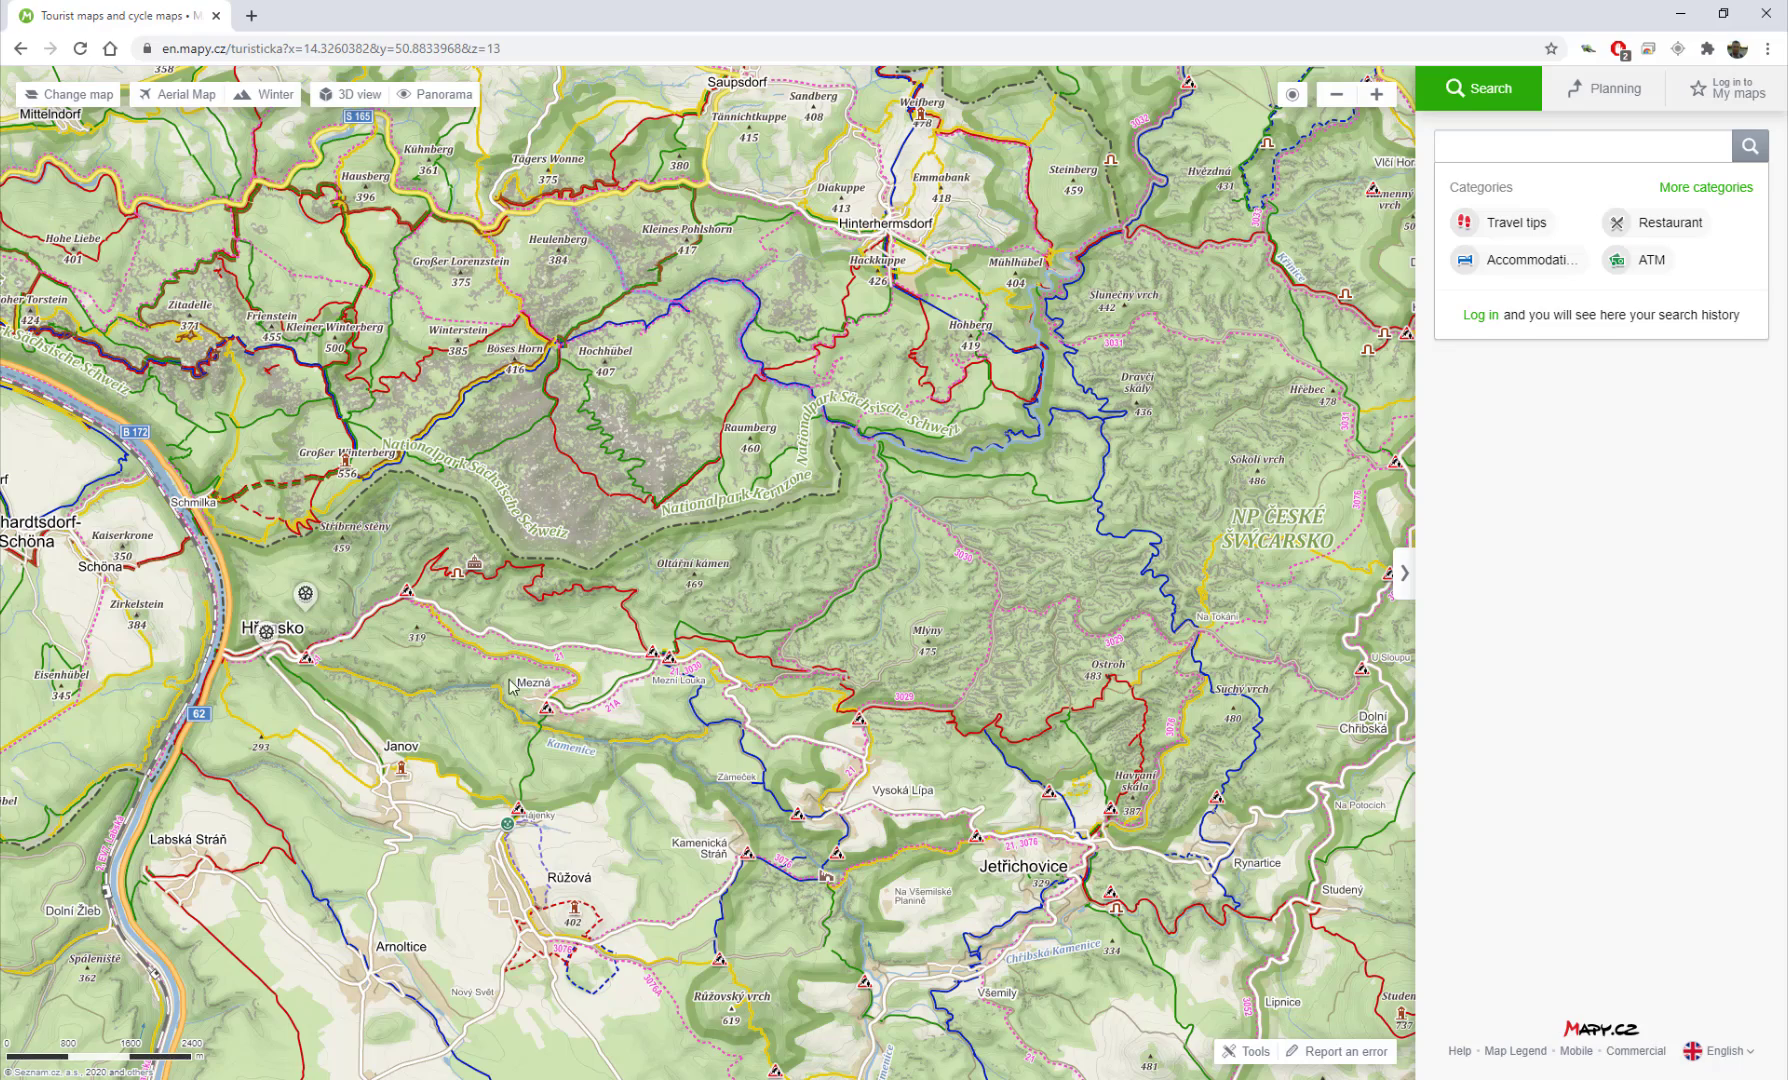
{"action": "left_click_drag", "start_coordinate": [596, 710], "coordinate": [540, 671]}
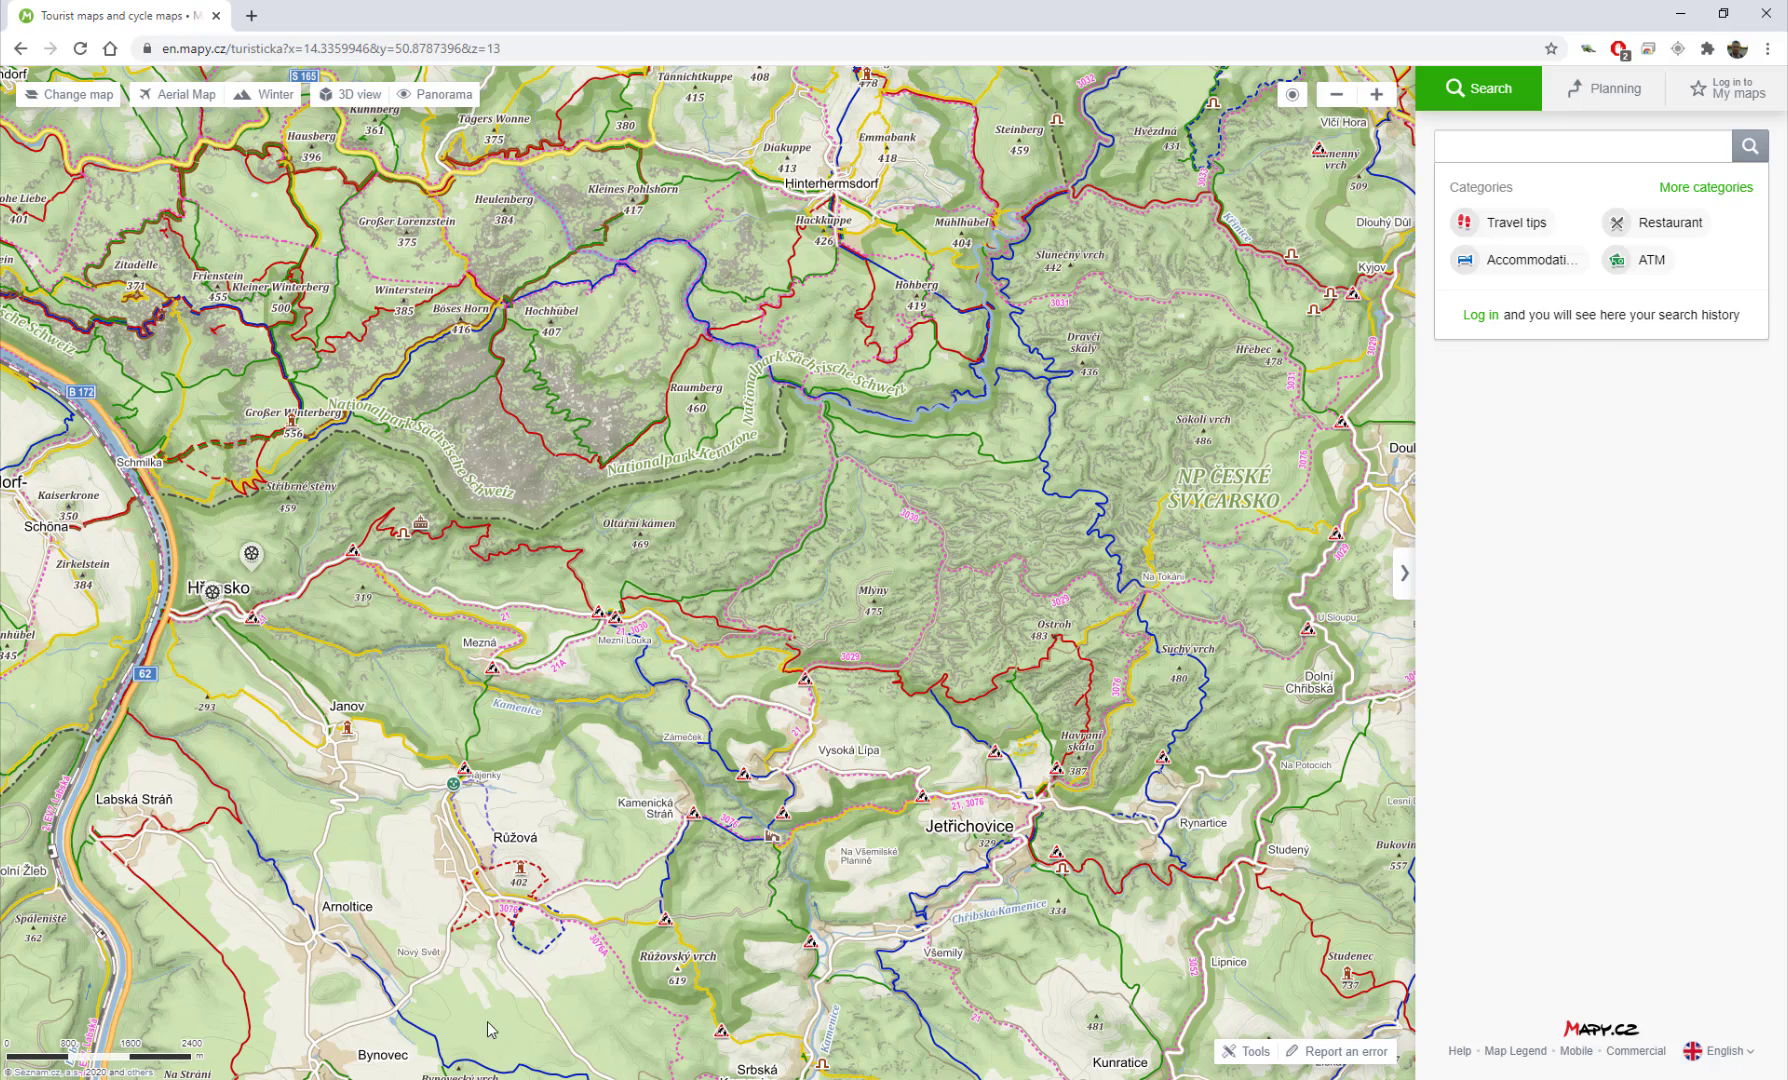
Step: Switch to ArcGIS Pro and set the basemap of Map3 to Základní mapa ČR
{"action": "key", "text": "alt+Tab"}
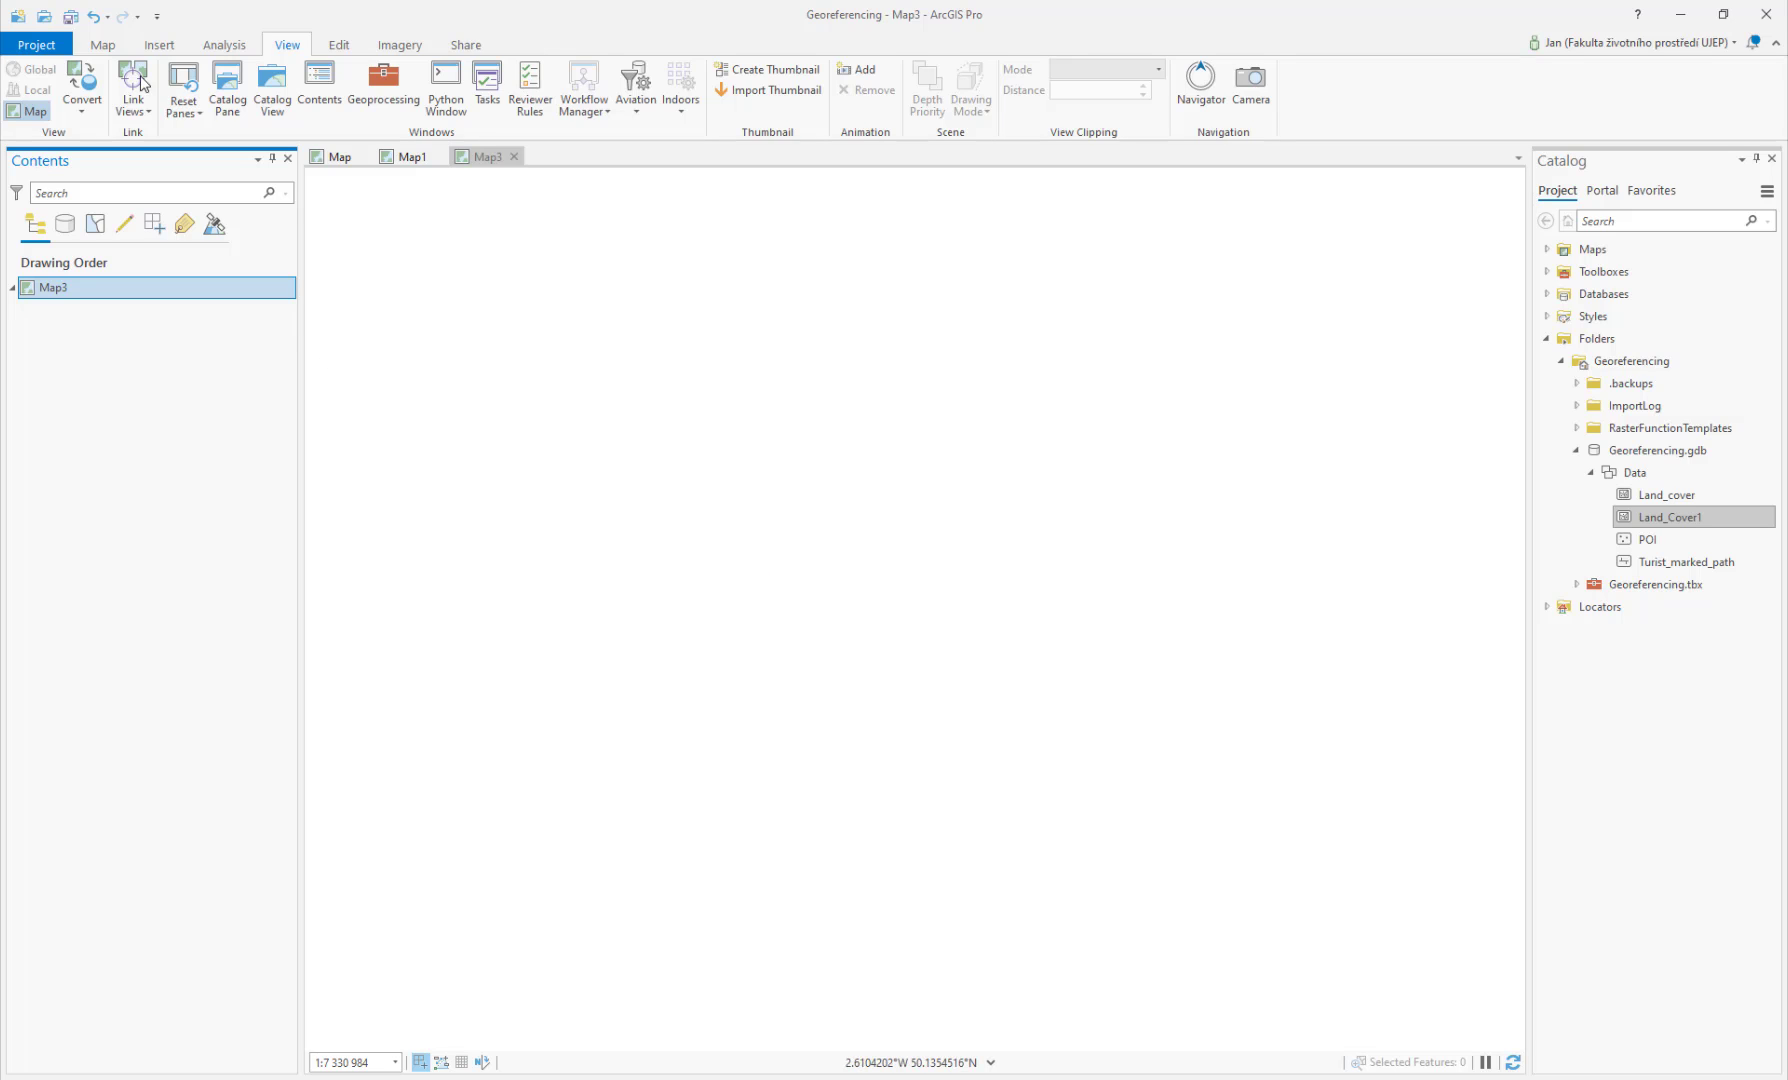
{"action": "left_click", "coordinate": [102, 45]}
{"action": "left_click", "coordinate": [337, 95]}
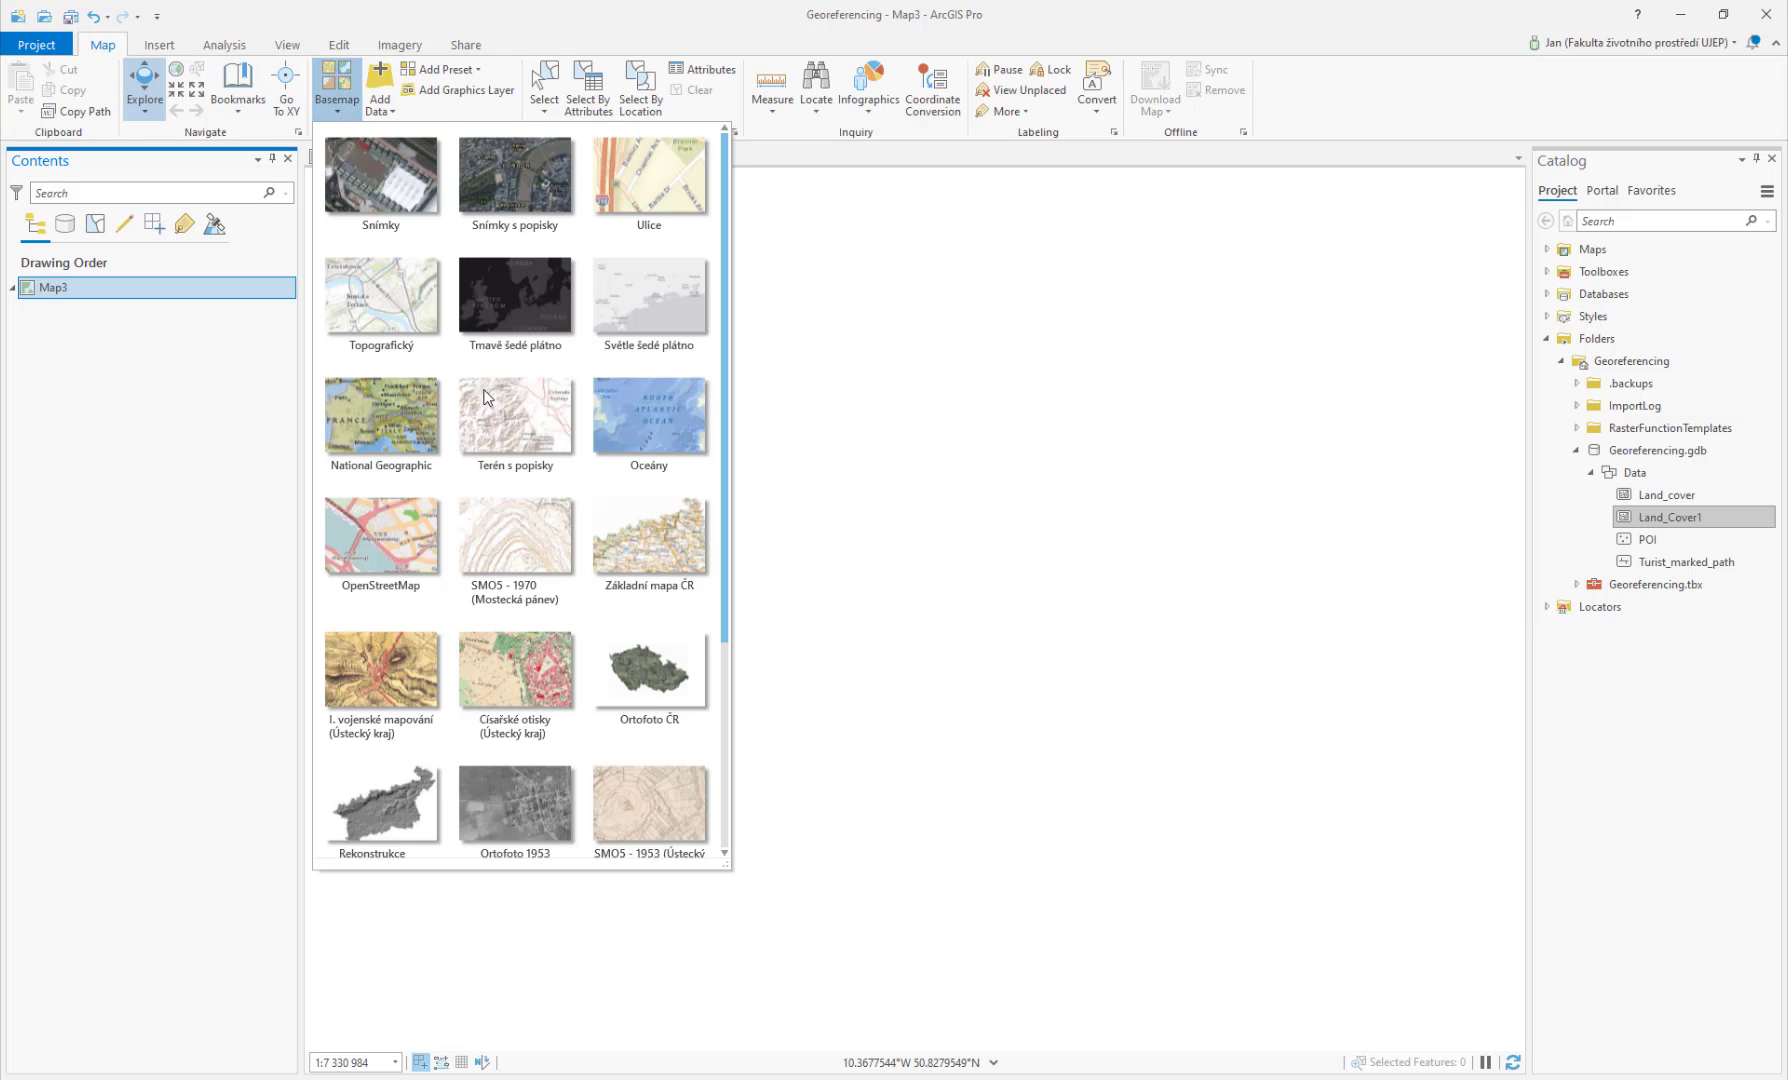
{"action": "scroll", "coordinate": [647, 448], "scroll_direction": "down", "scroll_amount": 1}
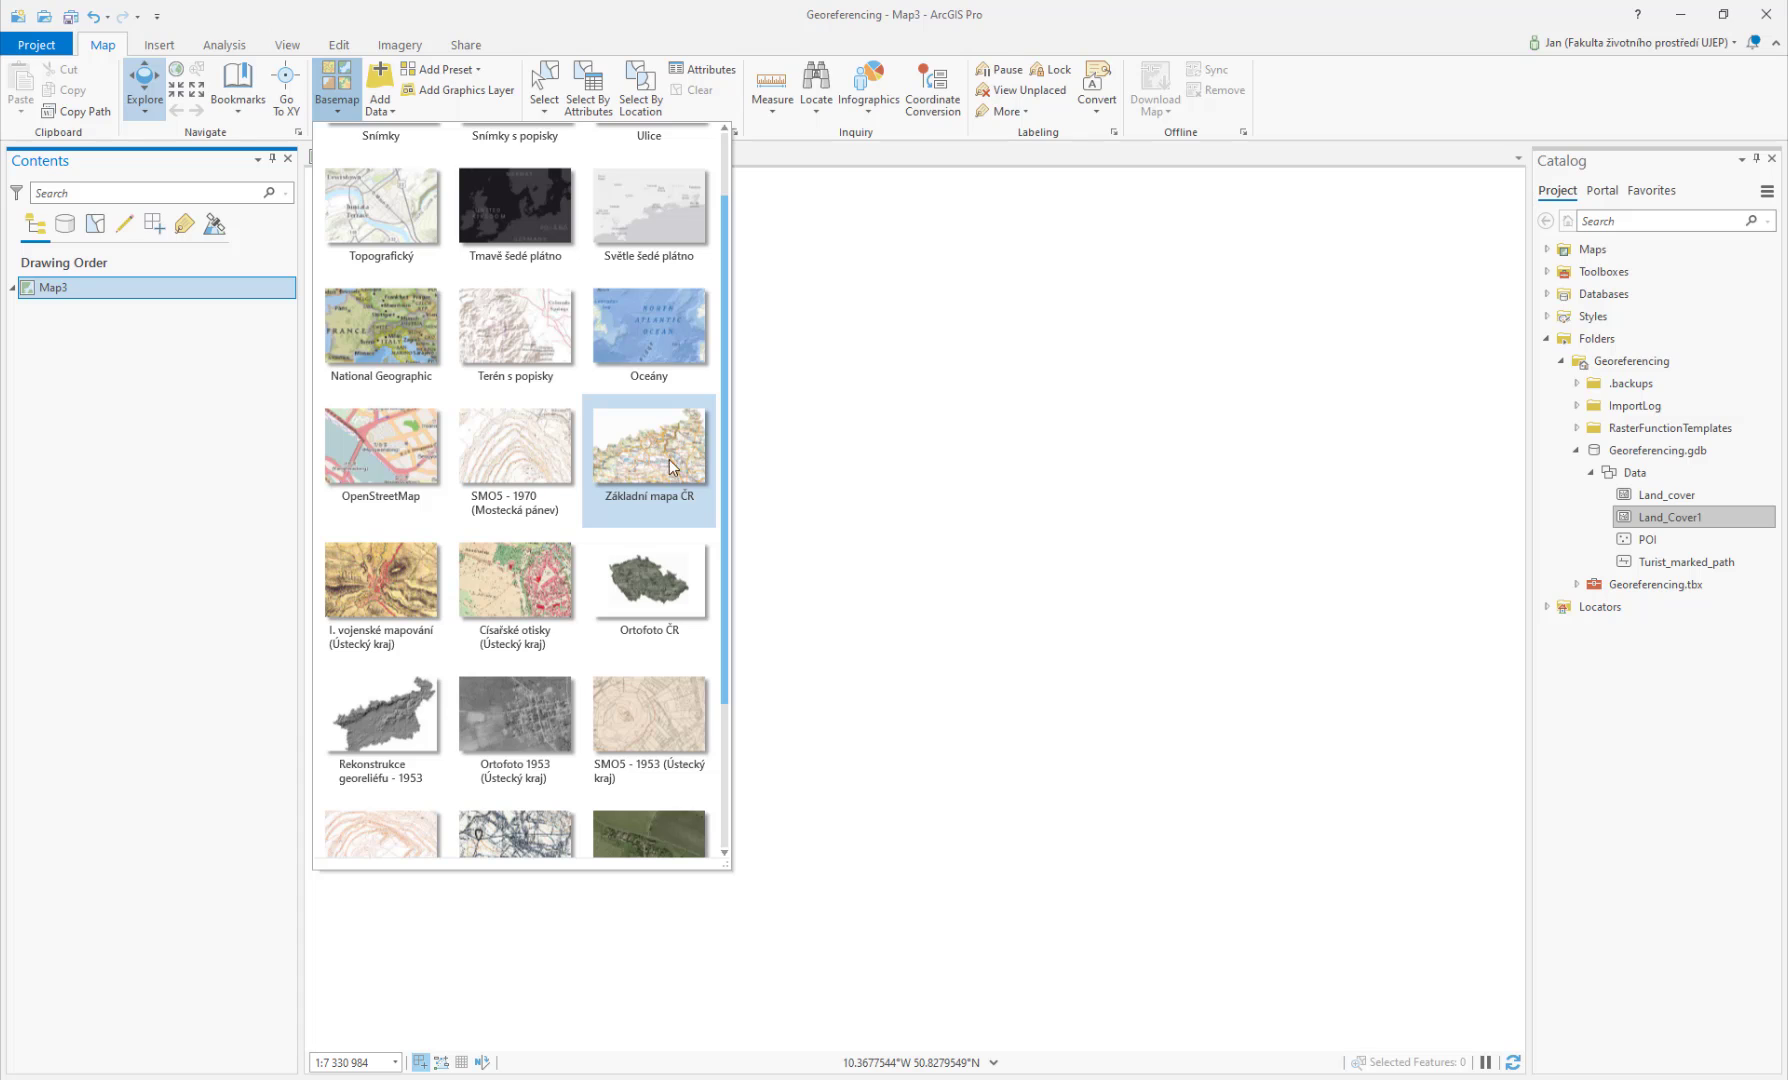
{"action": "left_click", "coordinate": [650, 457]}
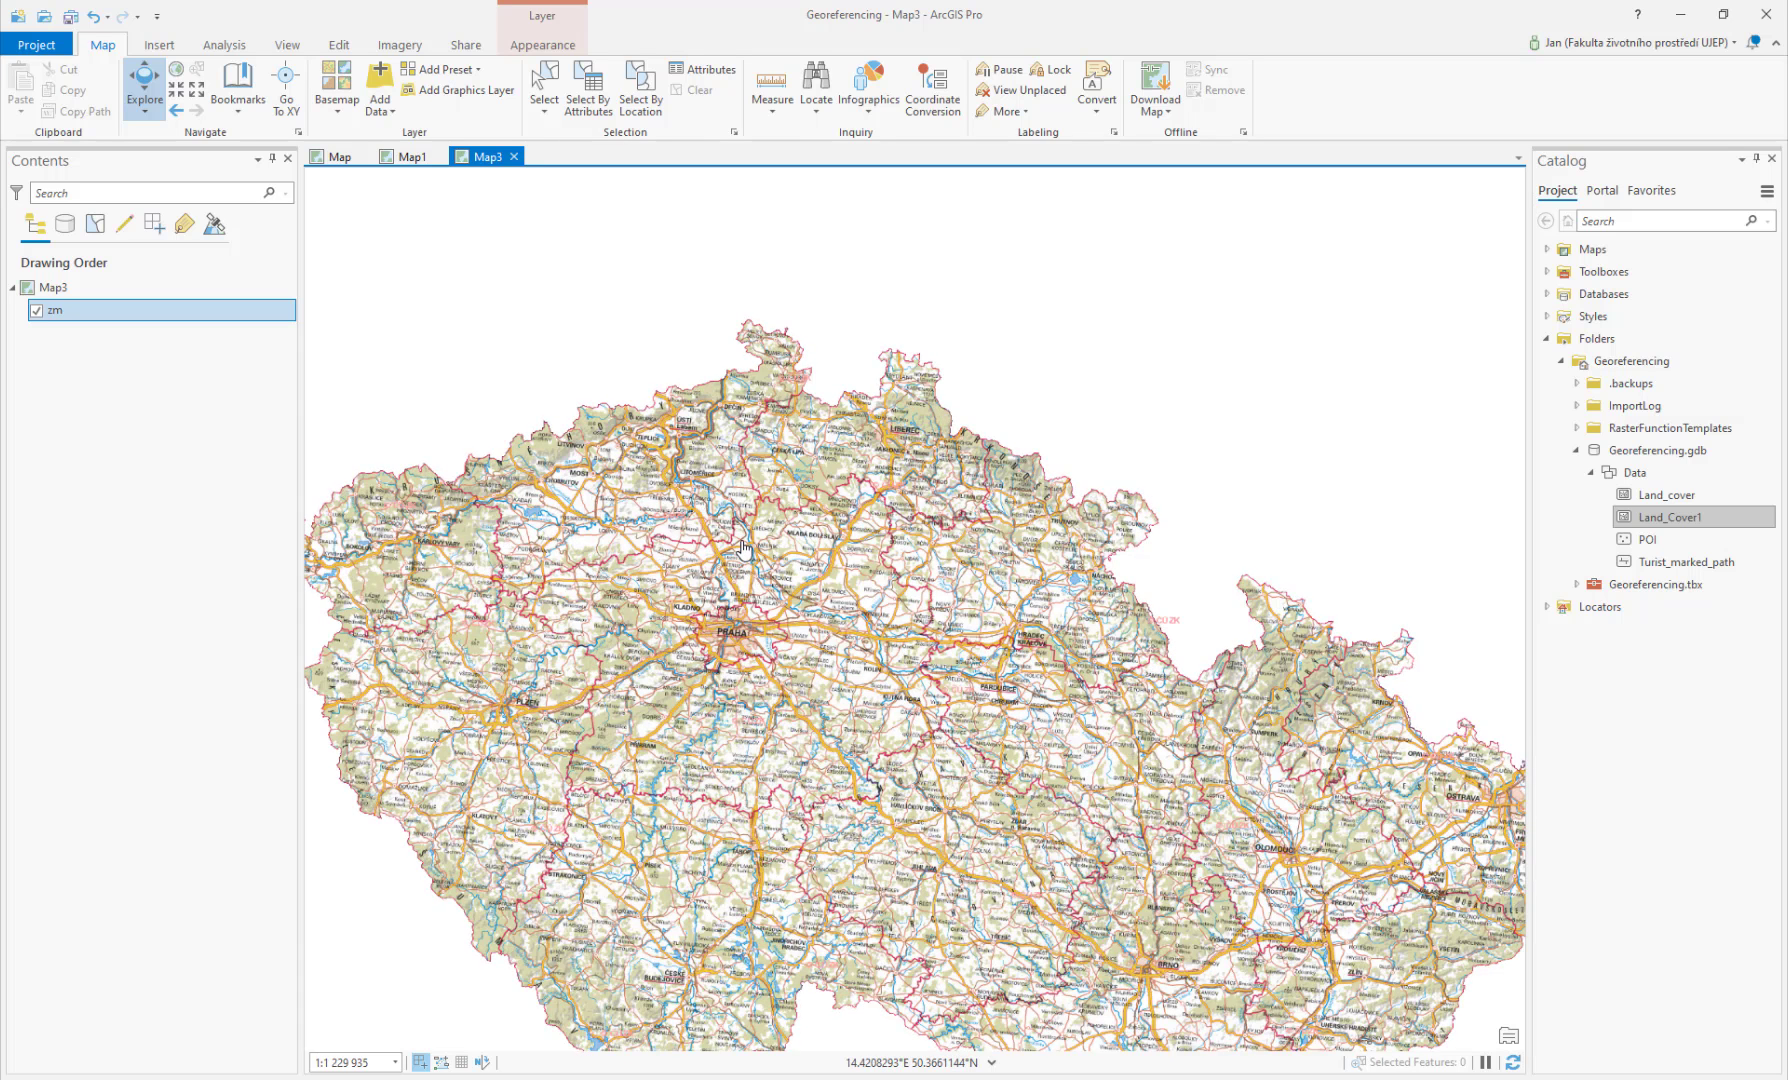
Step: Replace the basemap of Map3 with Topografický
{"action": "left_click", "coordinate": [337, 88]}
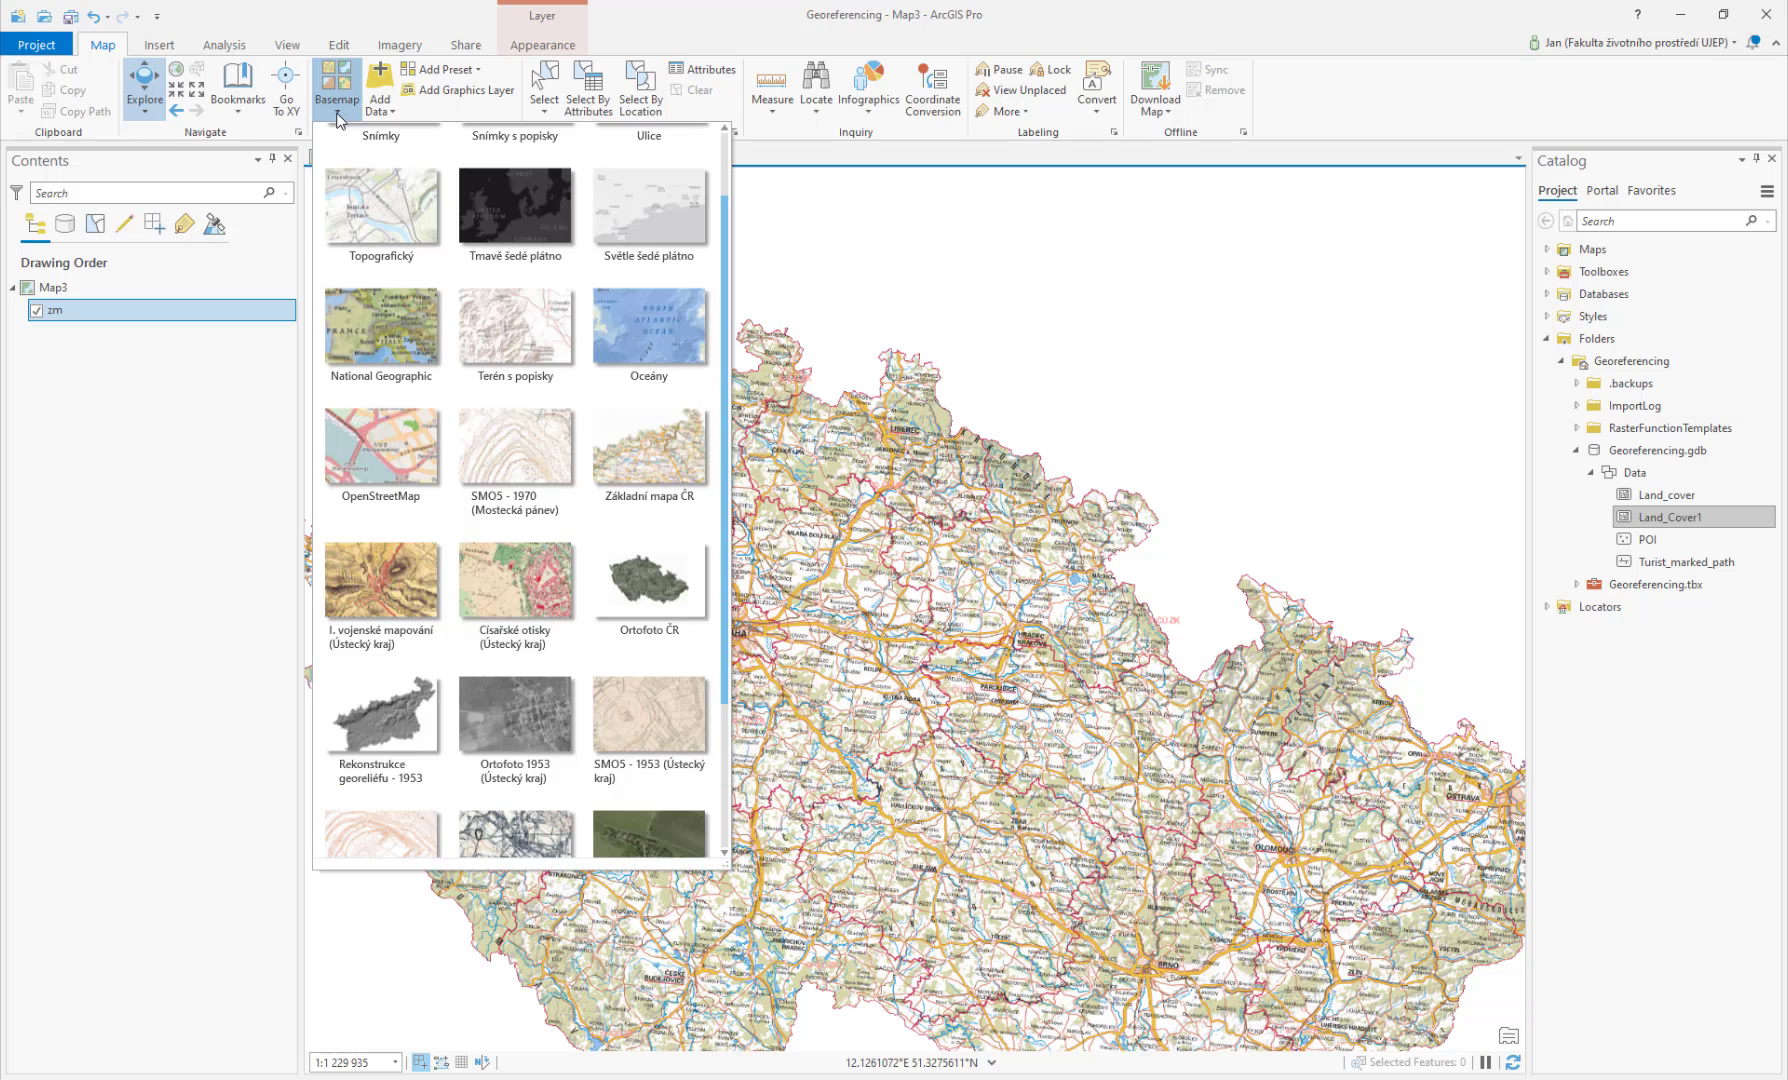
{"action": "scroll", "coordinate": [425, 207], "scroll_direction": "up", "scroll_amount": 1}
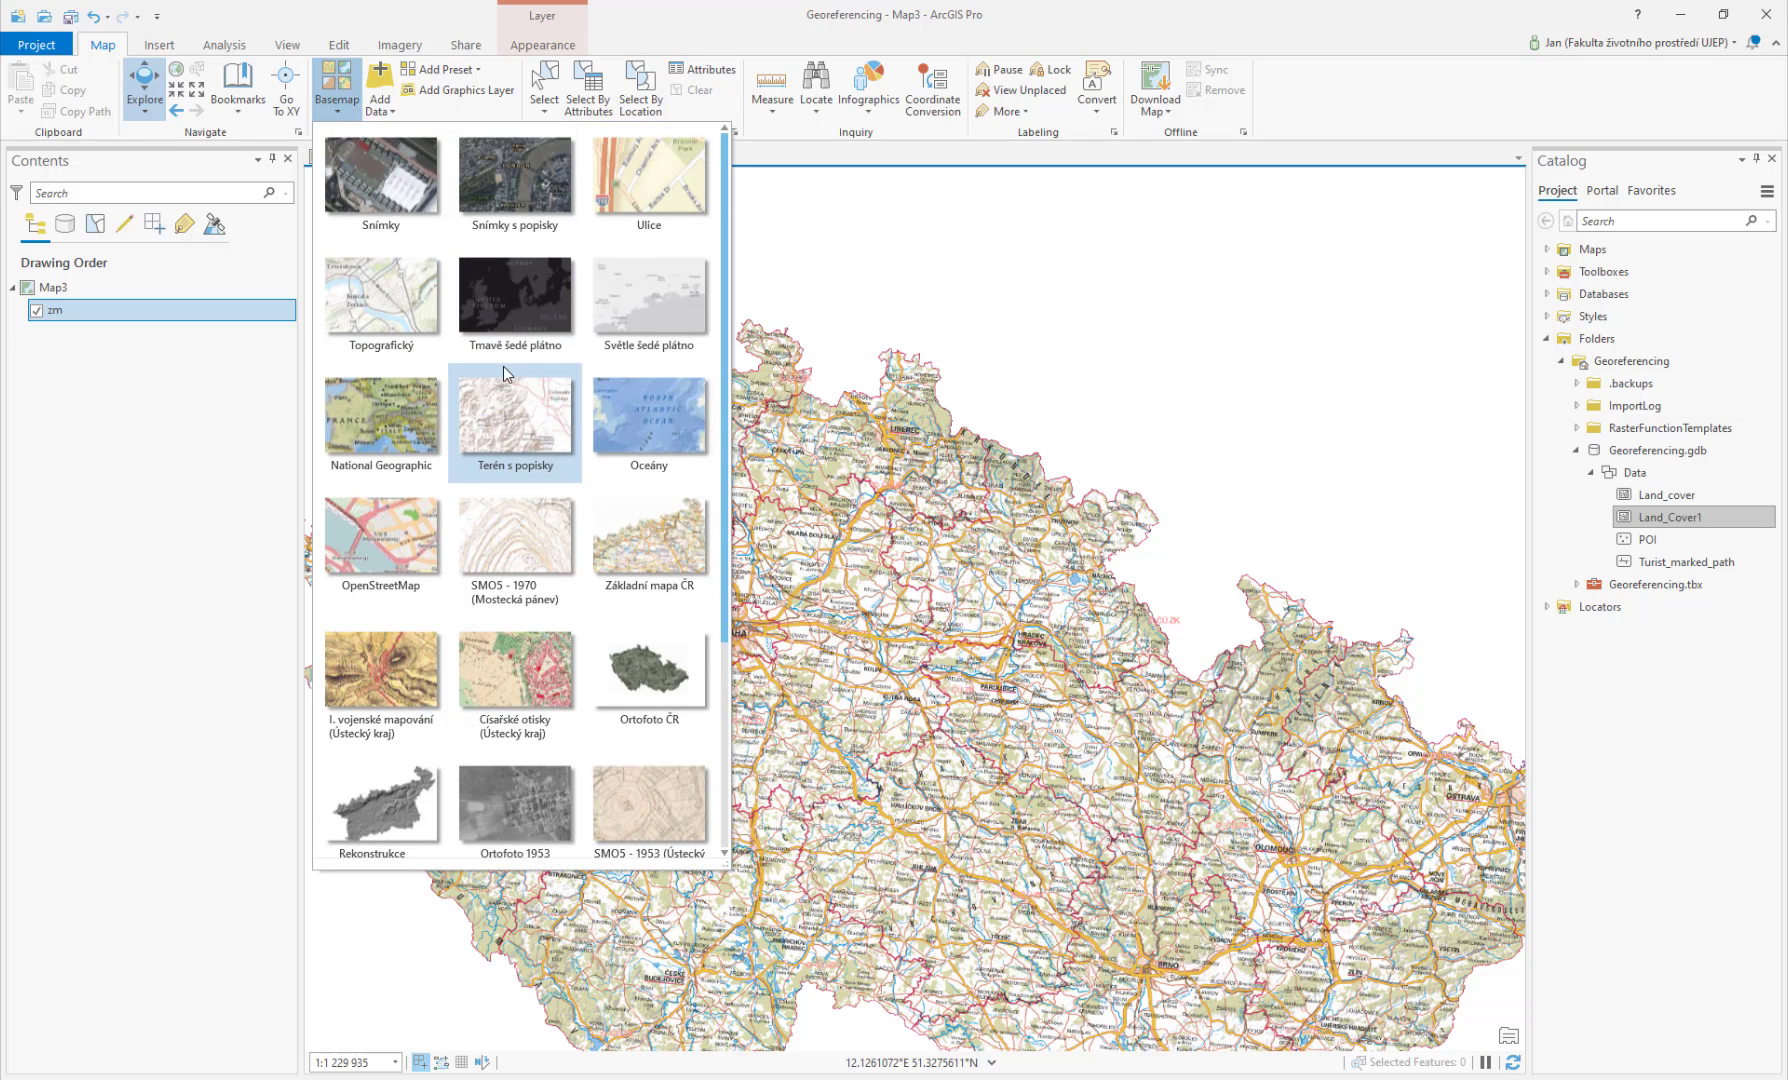
{"action": "left_click", "coordinate": [401, 301]}
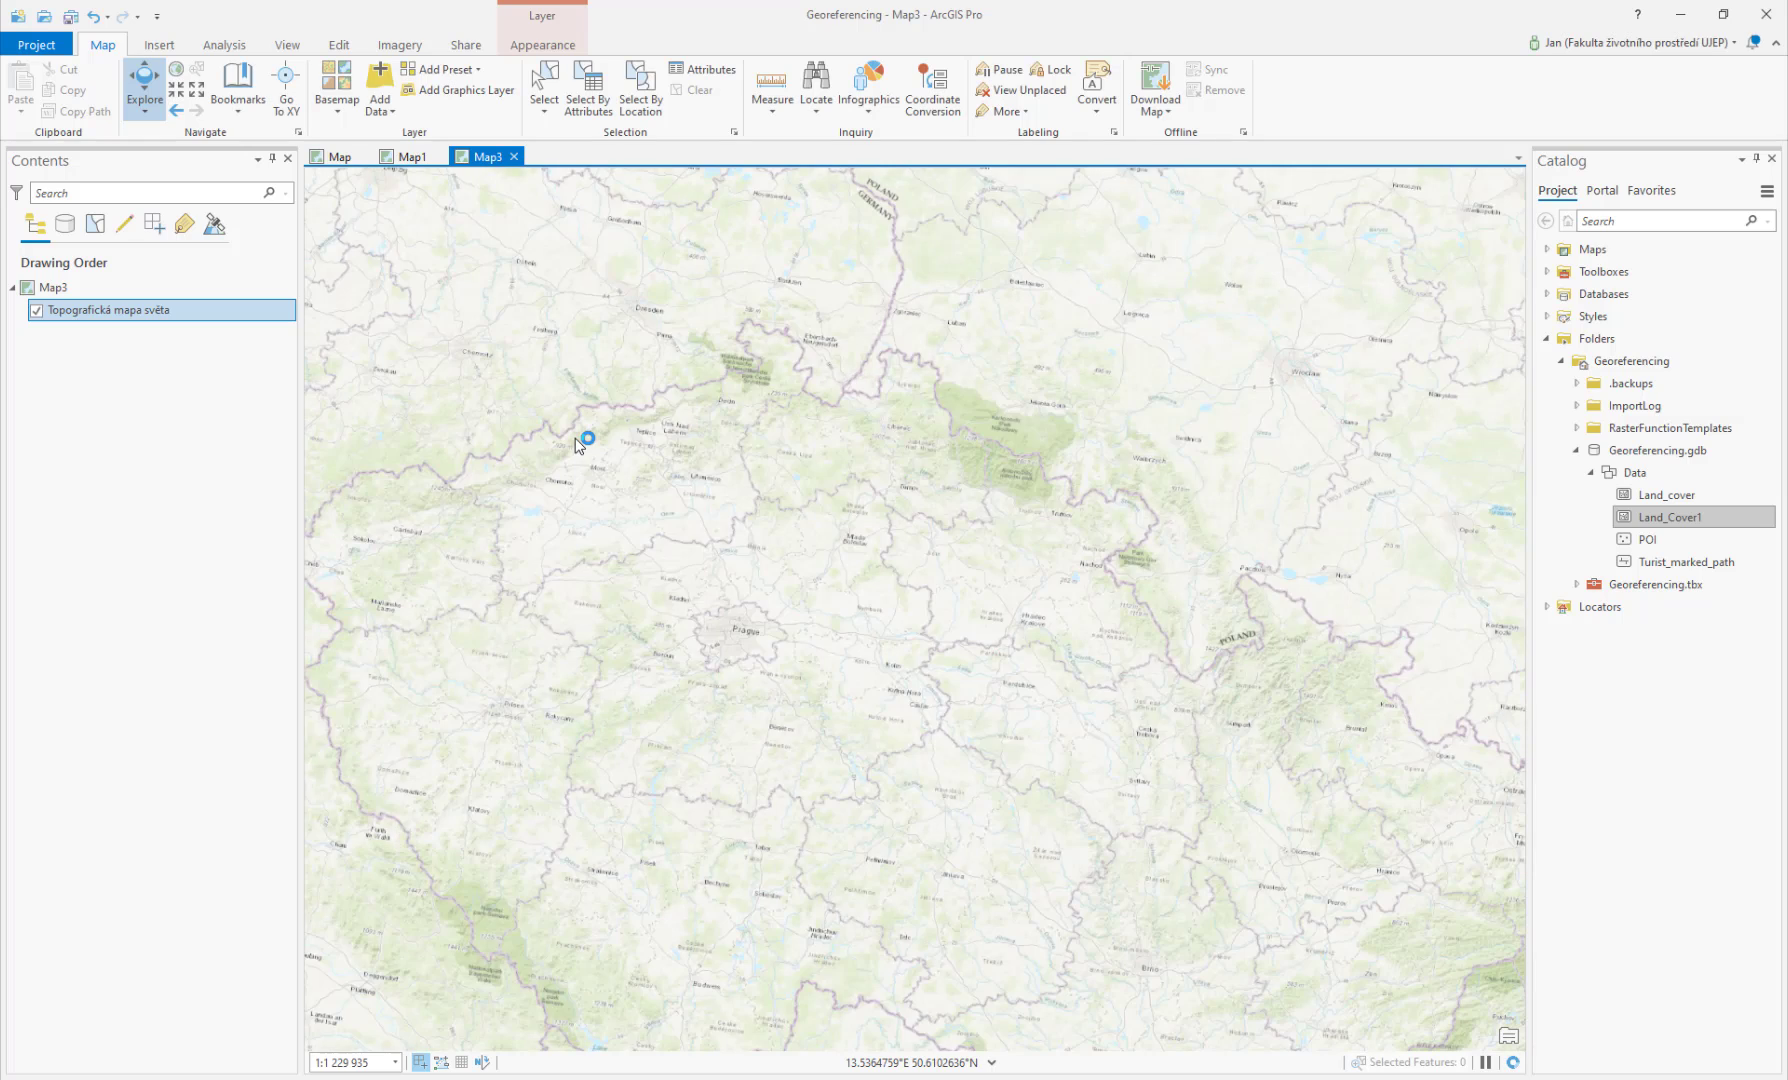
{"action": "left_click_drag", "start_coordinate": [799, 449], "coordinate": [810, 555]}
{"action": "scroll", "coordinate": [853, 427], "scroll_direction": "up", "scroll_amount": 5}
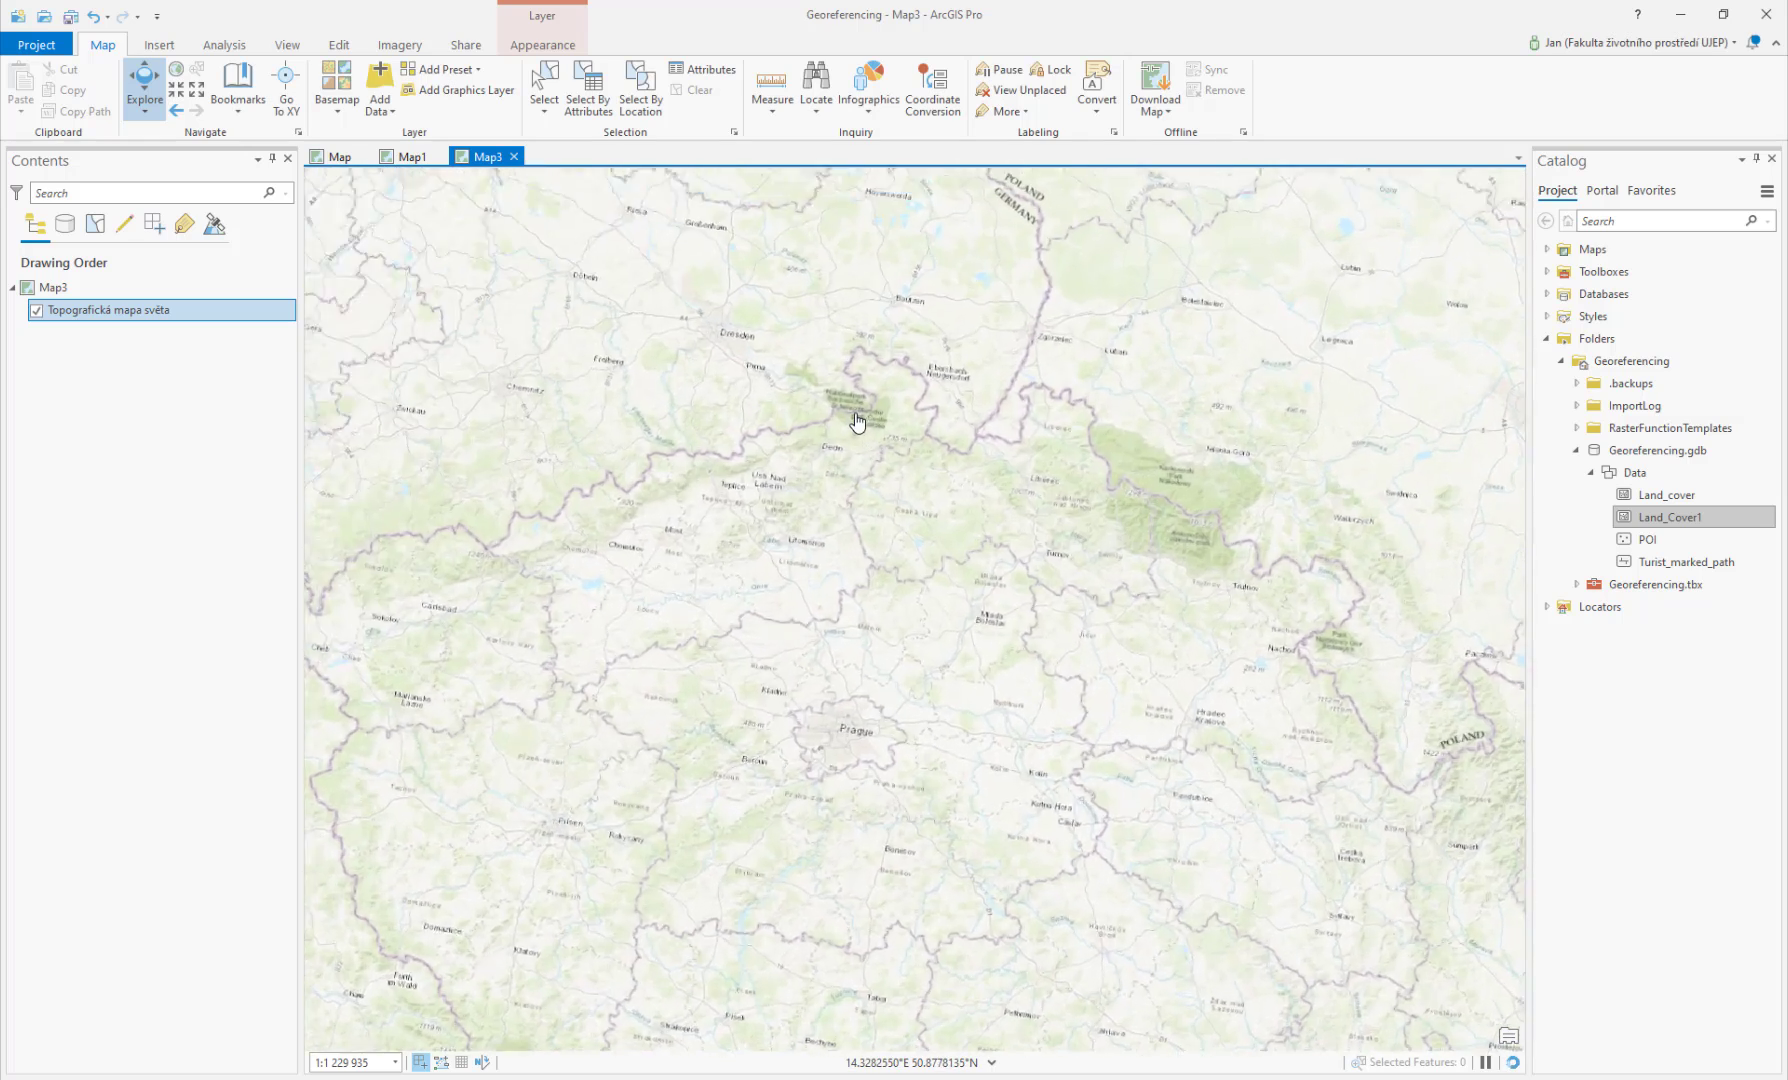
{"action": "scroll", "coordinate": [853, 427], "scroll_direction": "up", "scroll_amount": 3}
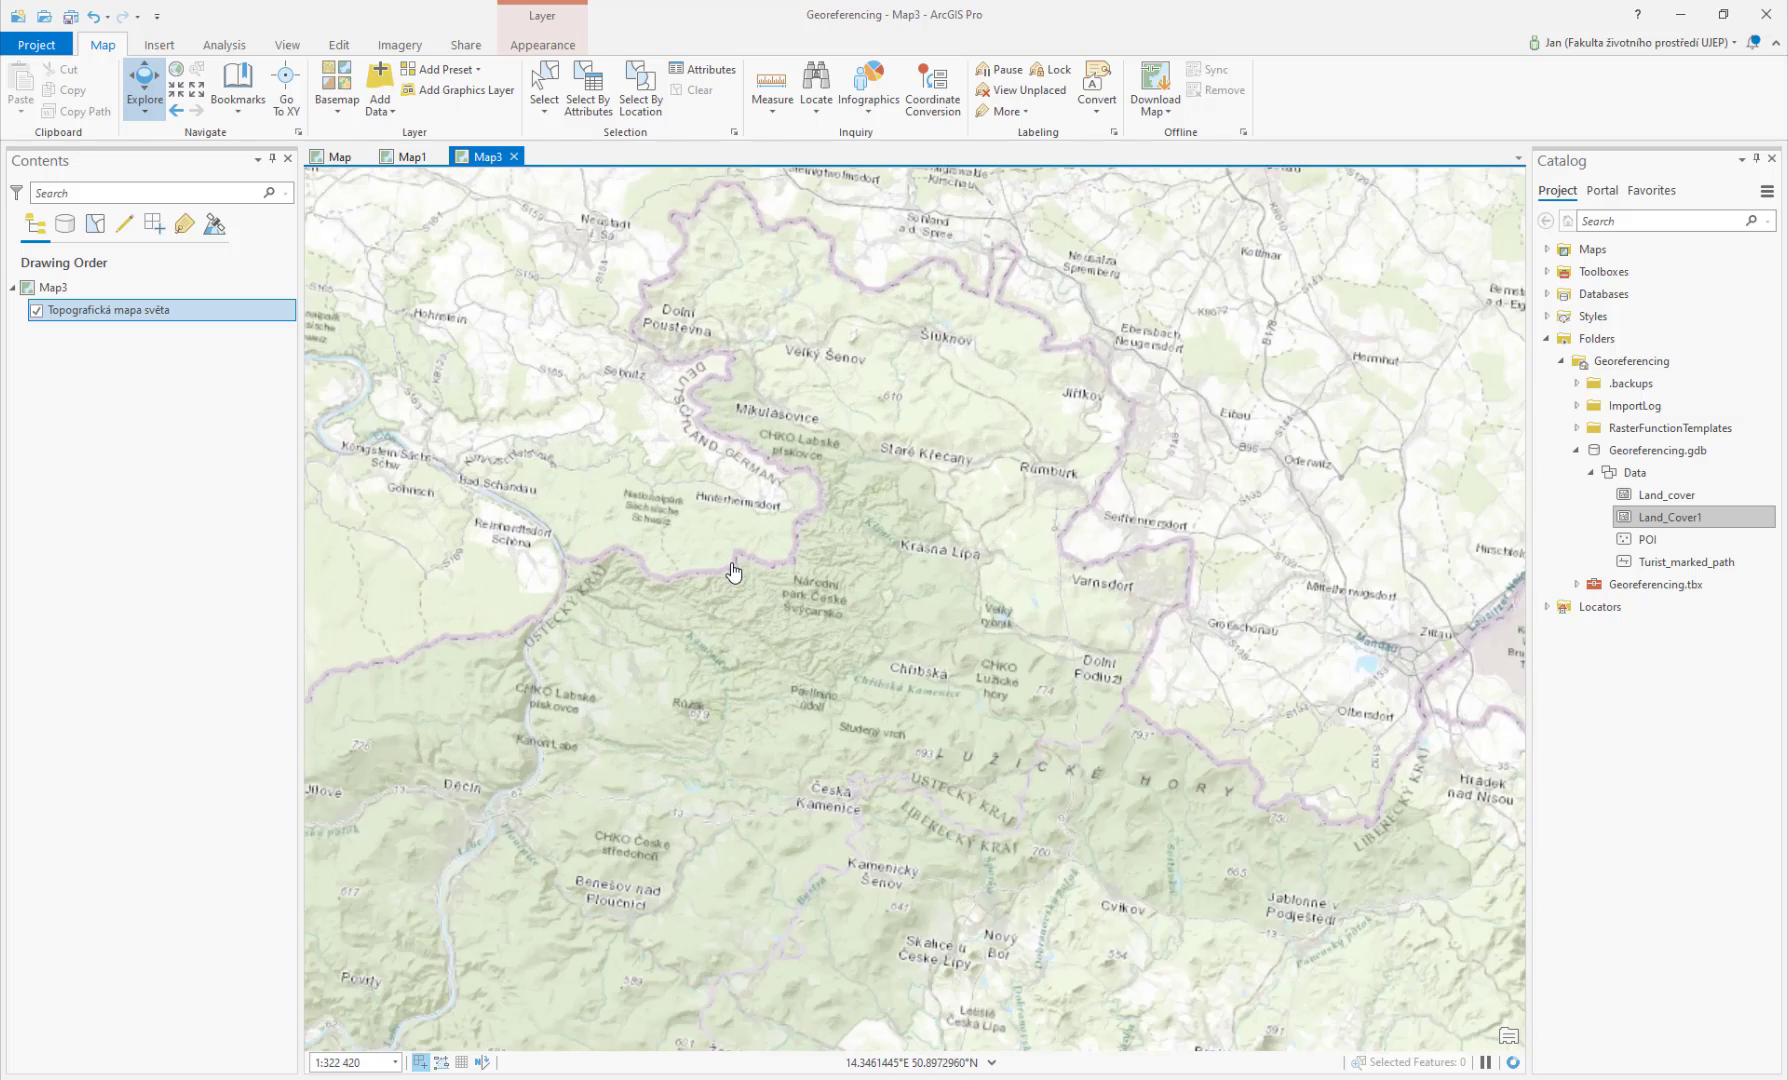
Step: Open the coordinate system properties of Map3 and pick WGS 1984 Web Mercator (auxiliary sphere) from the favorites
{"action": "right_click", "coordinate": [45, 288]}
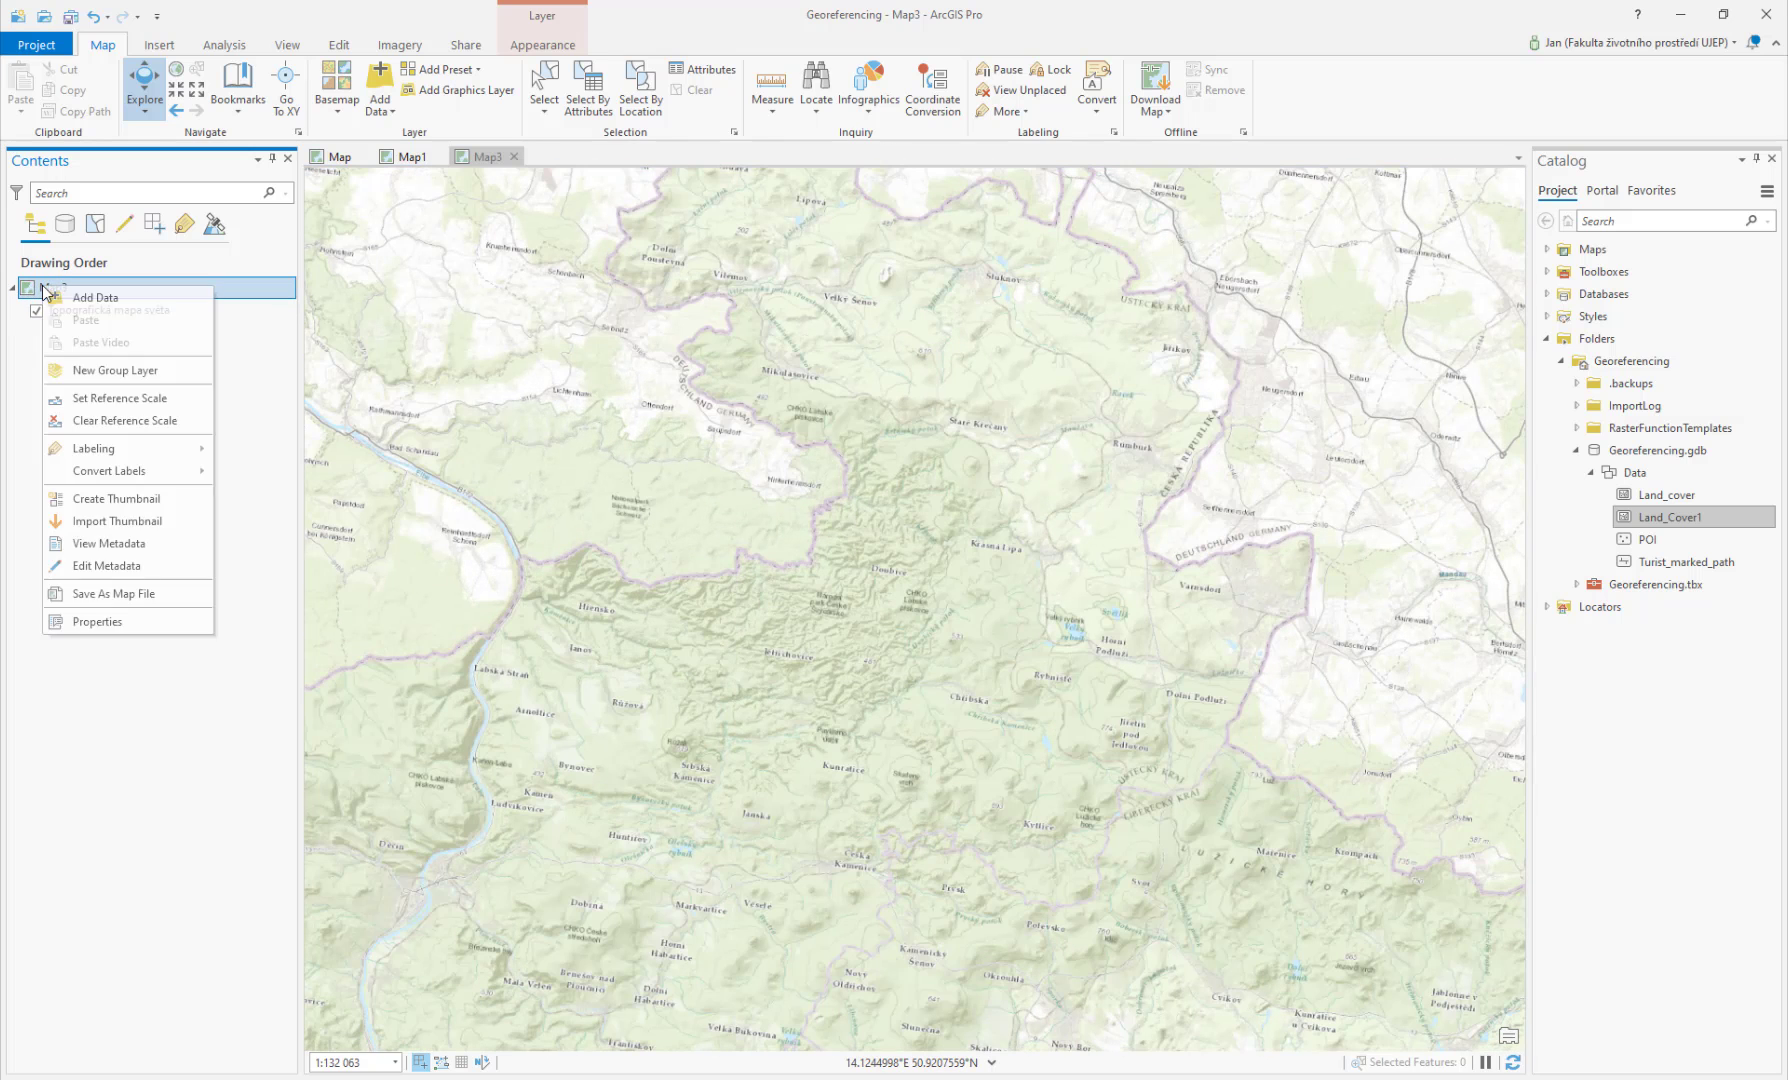
{"action": "left_click", "coordinate": [100, 622]}
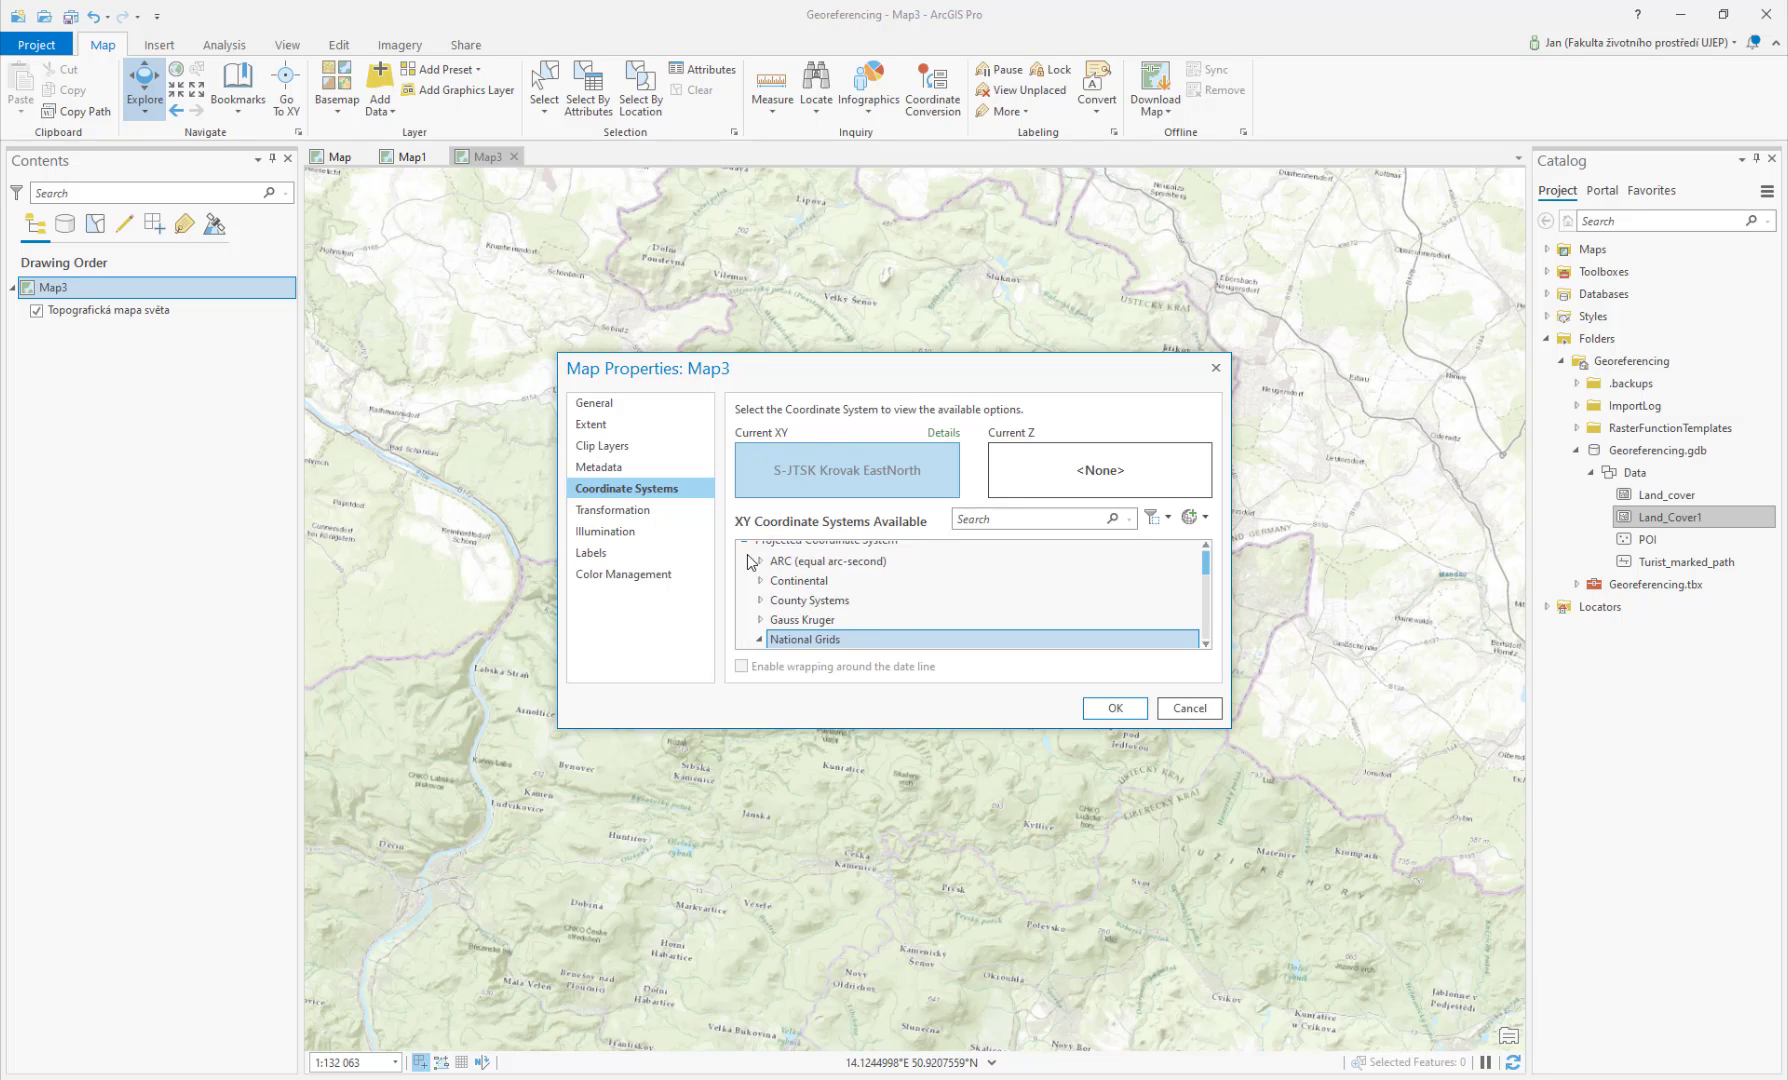
{"action": "scroll", "coordinate": [770, 580], "scroll_direction": "up", "scroll_amount": 10}
{"action": "scroll", "coordinate": [780, 582], "scroll_direction": "up", "scroll_amount": 1}
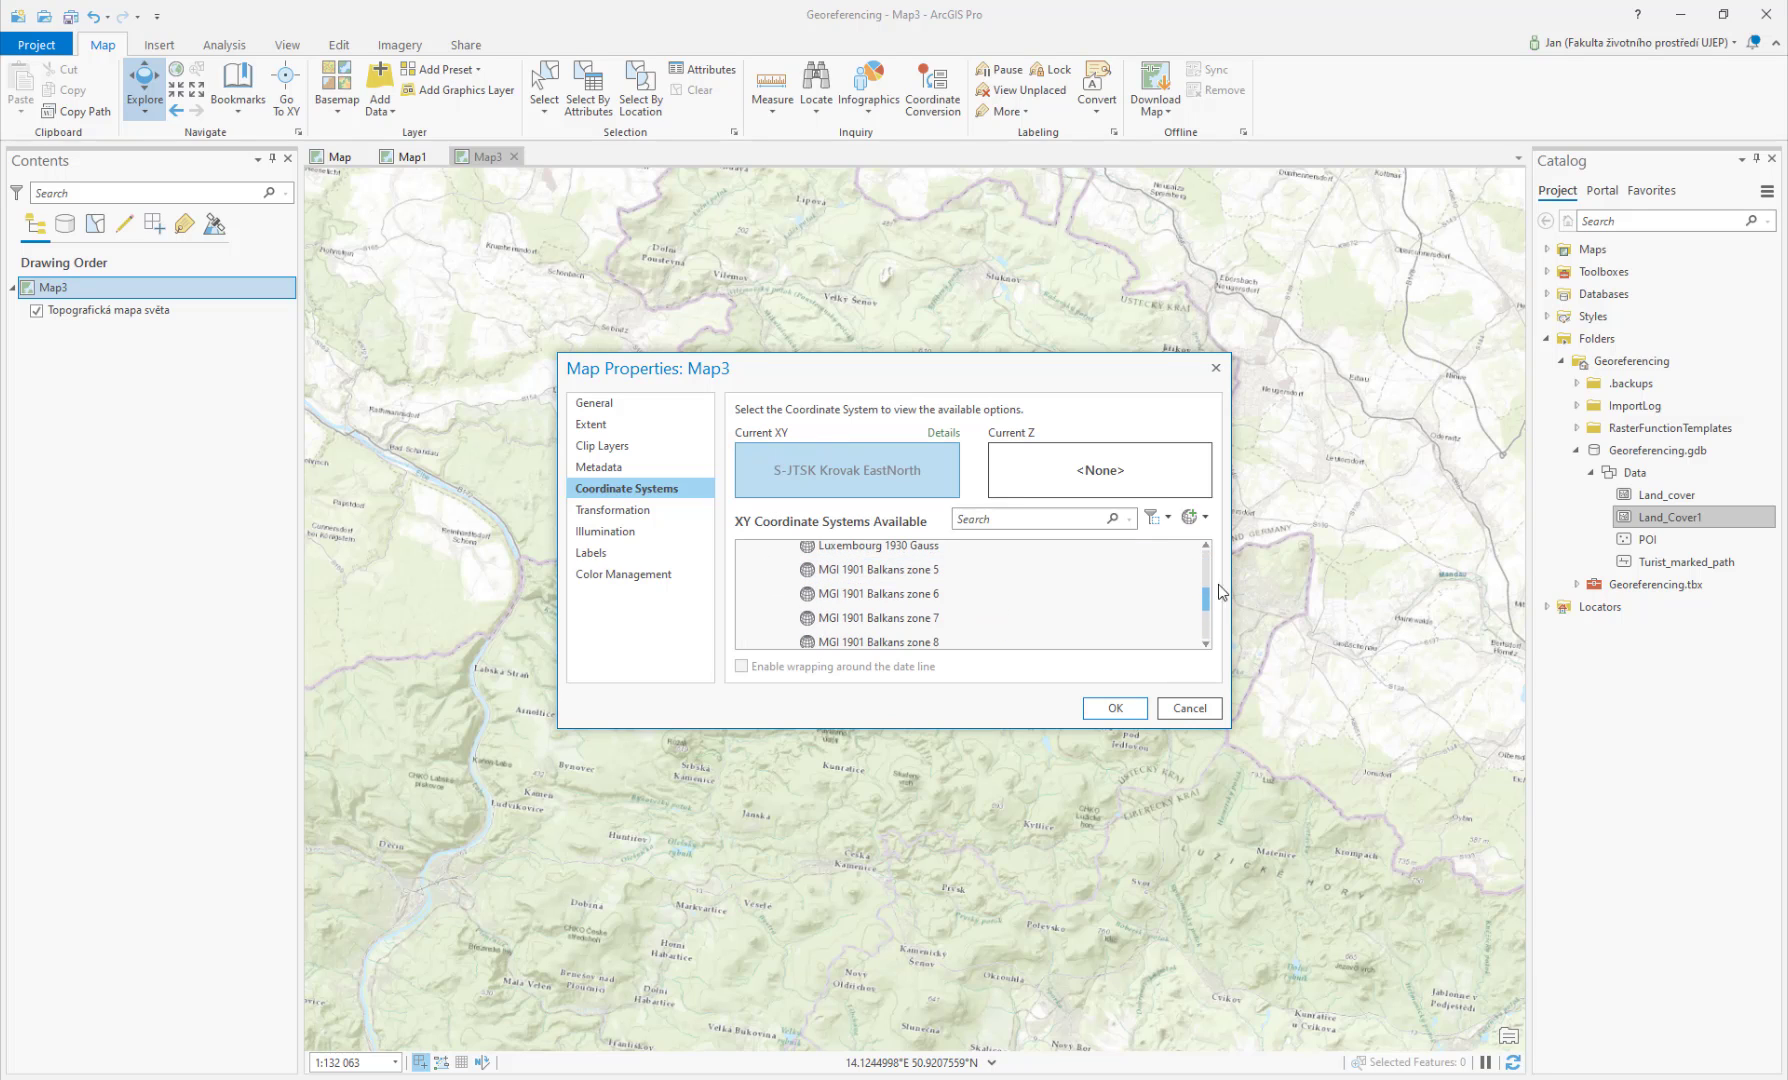
{"action": "left_click_drag", "start_coordinate": [1207, 598], "coordinate": [1206, 552]}
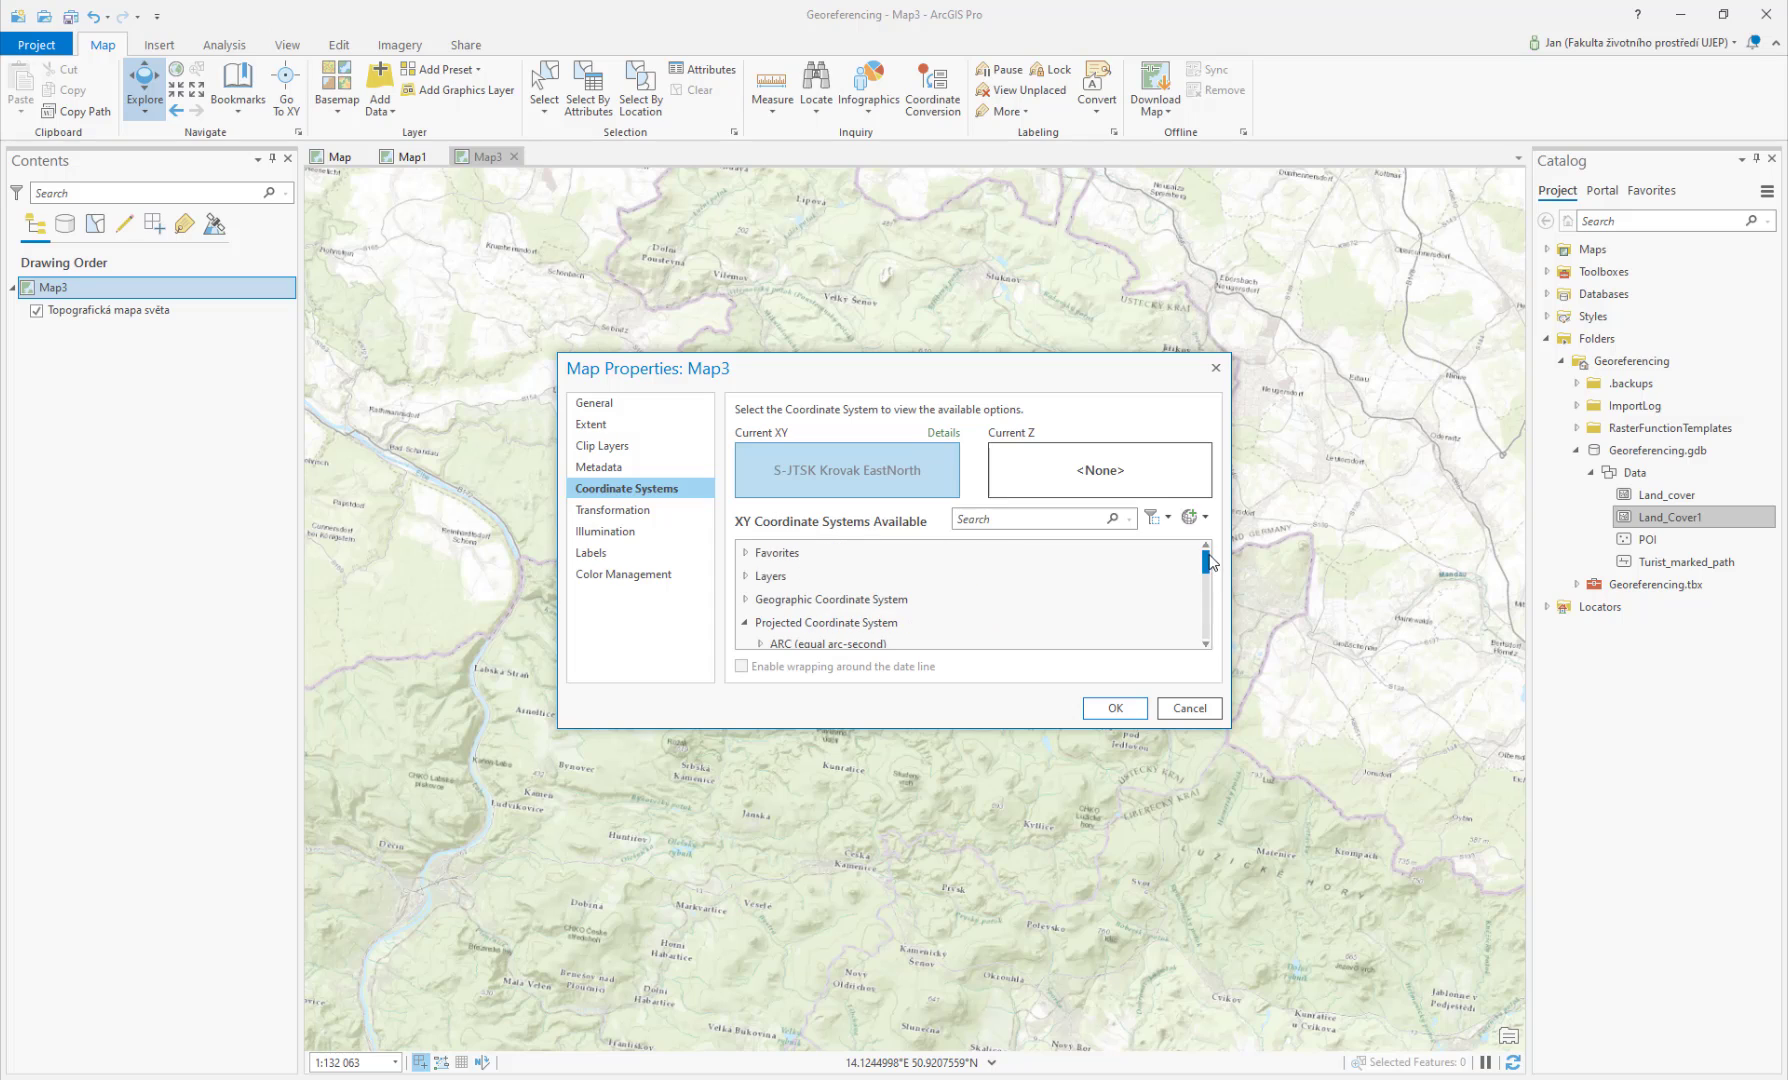
{"action": "left_click", "coordinate": [747, 553]}
{"action": "left_click", "coordinate": [862, 577]}
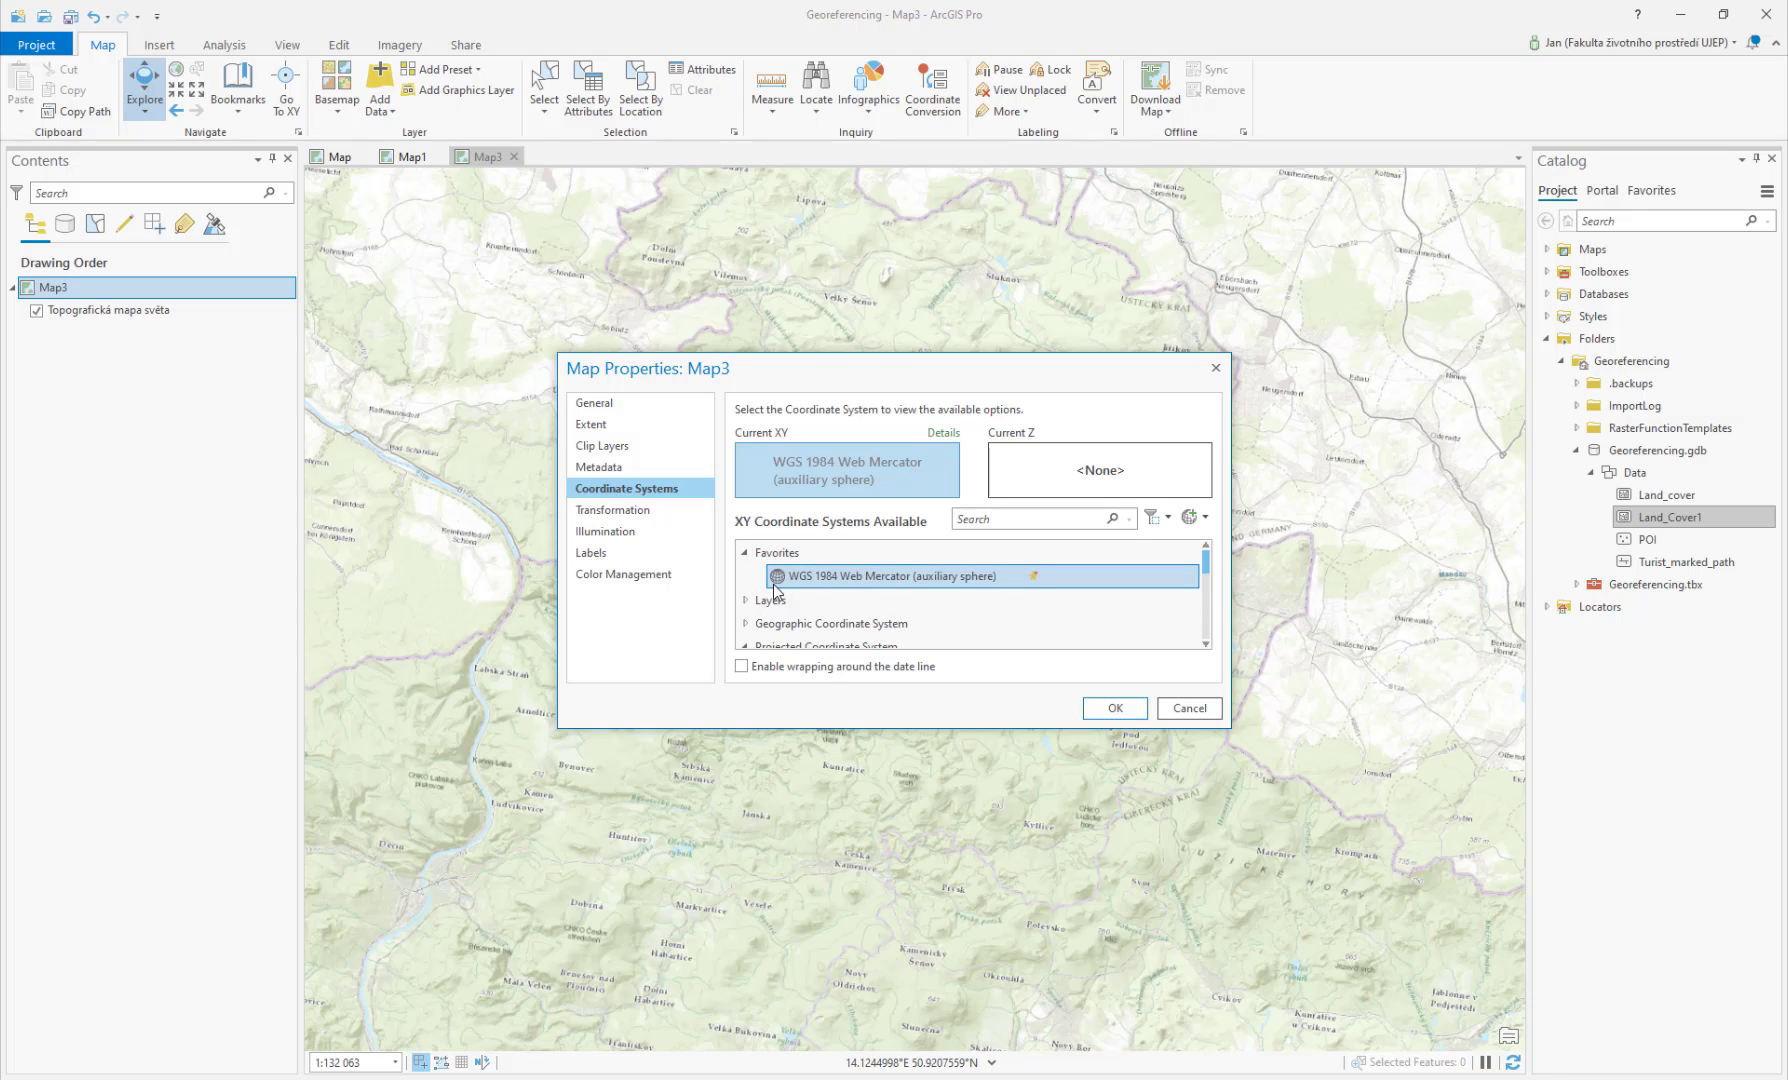
Step: Search the coordinate systems for "web mercator" and apply WGS 1984 Web Mercator (auxiliary sphere) from the World projected systems to the map
{"action": "left_click", "coordinate": [991, 524]}
{"action": "type", "text": "web mercator"}
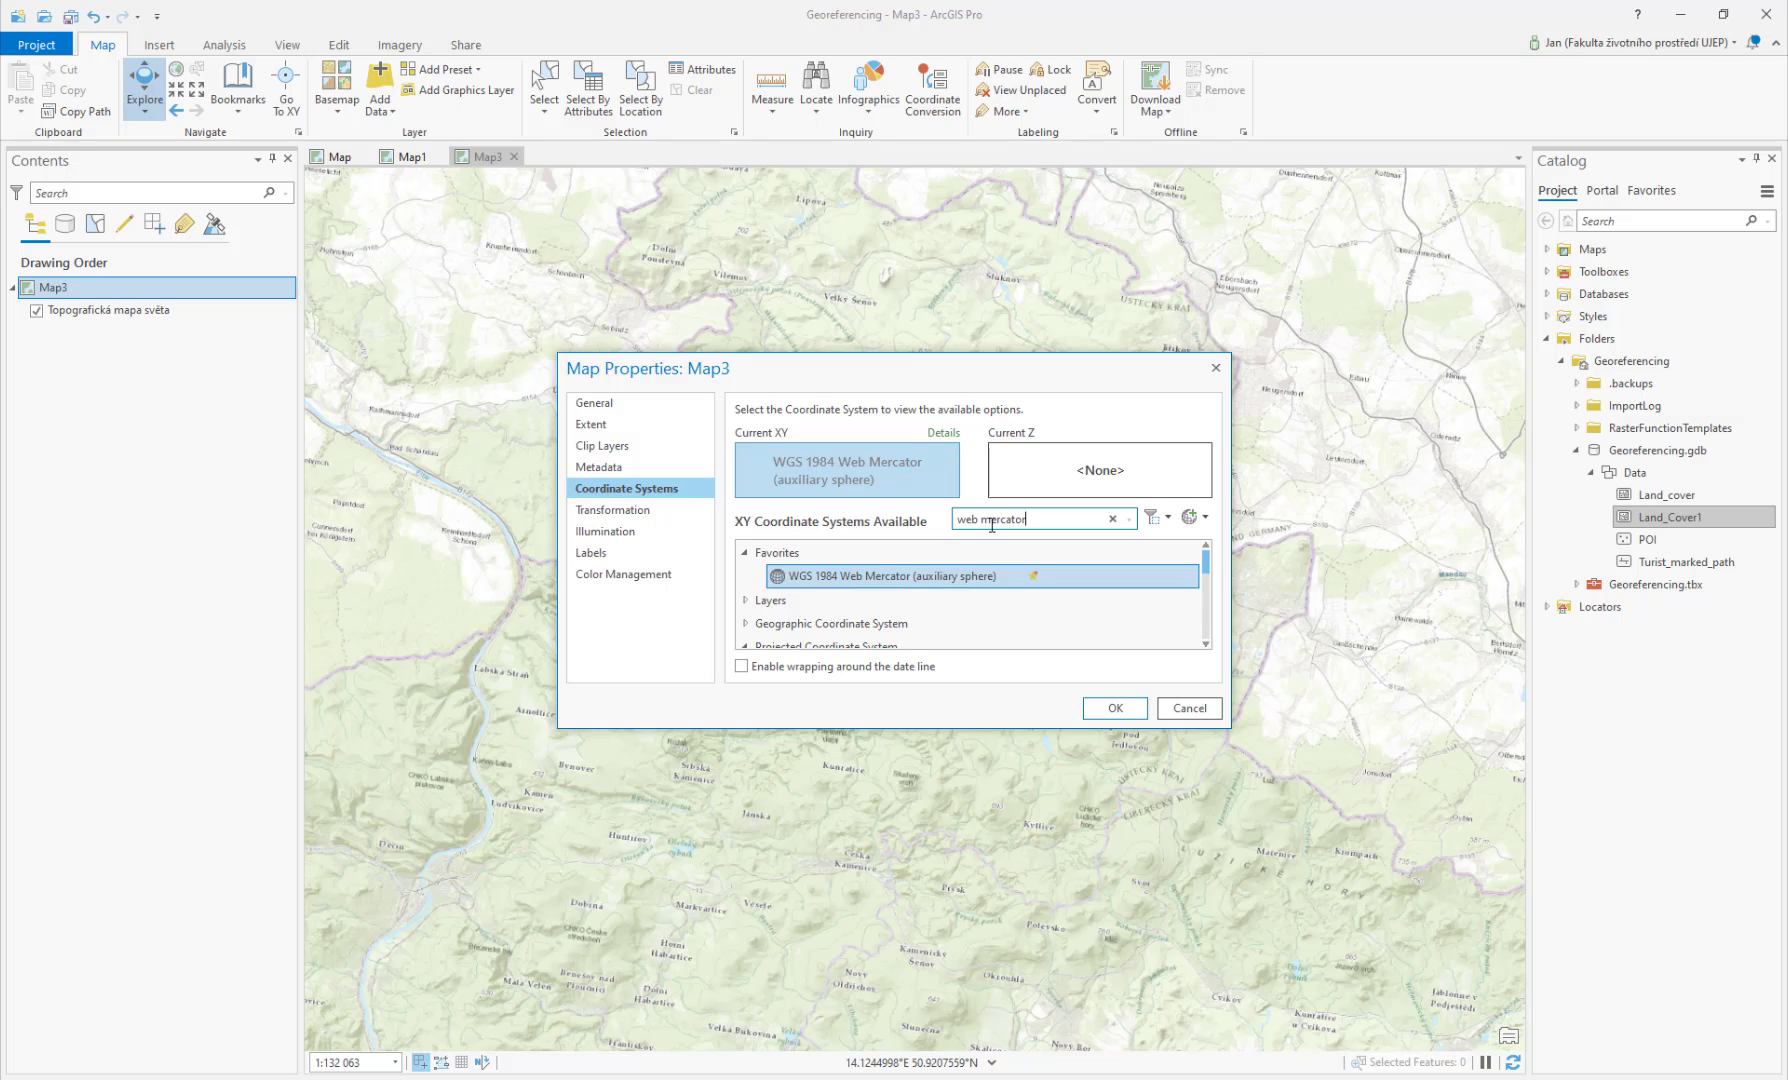
{"action": "scroll", "coordinate": [870, 600], "scroll_direction": "down", "scroll_amount": 2}
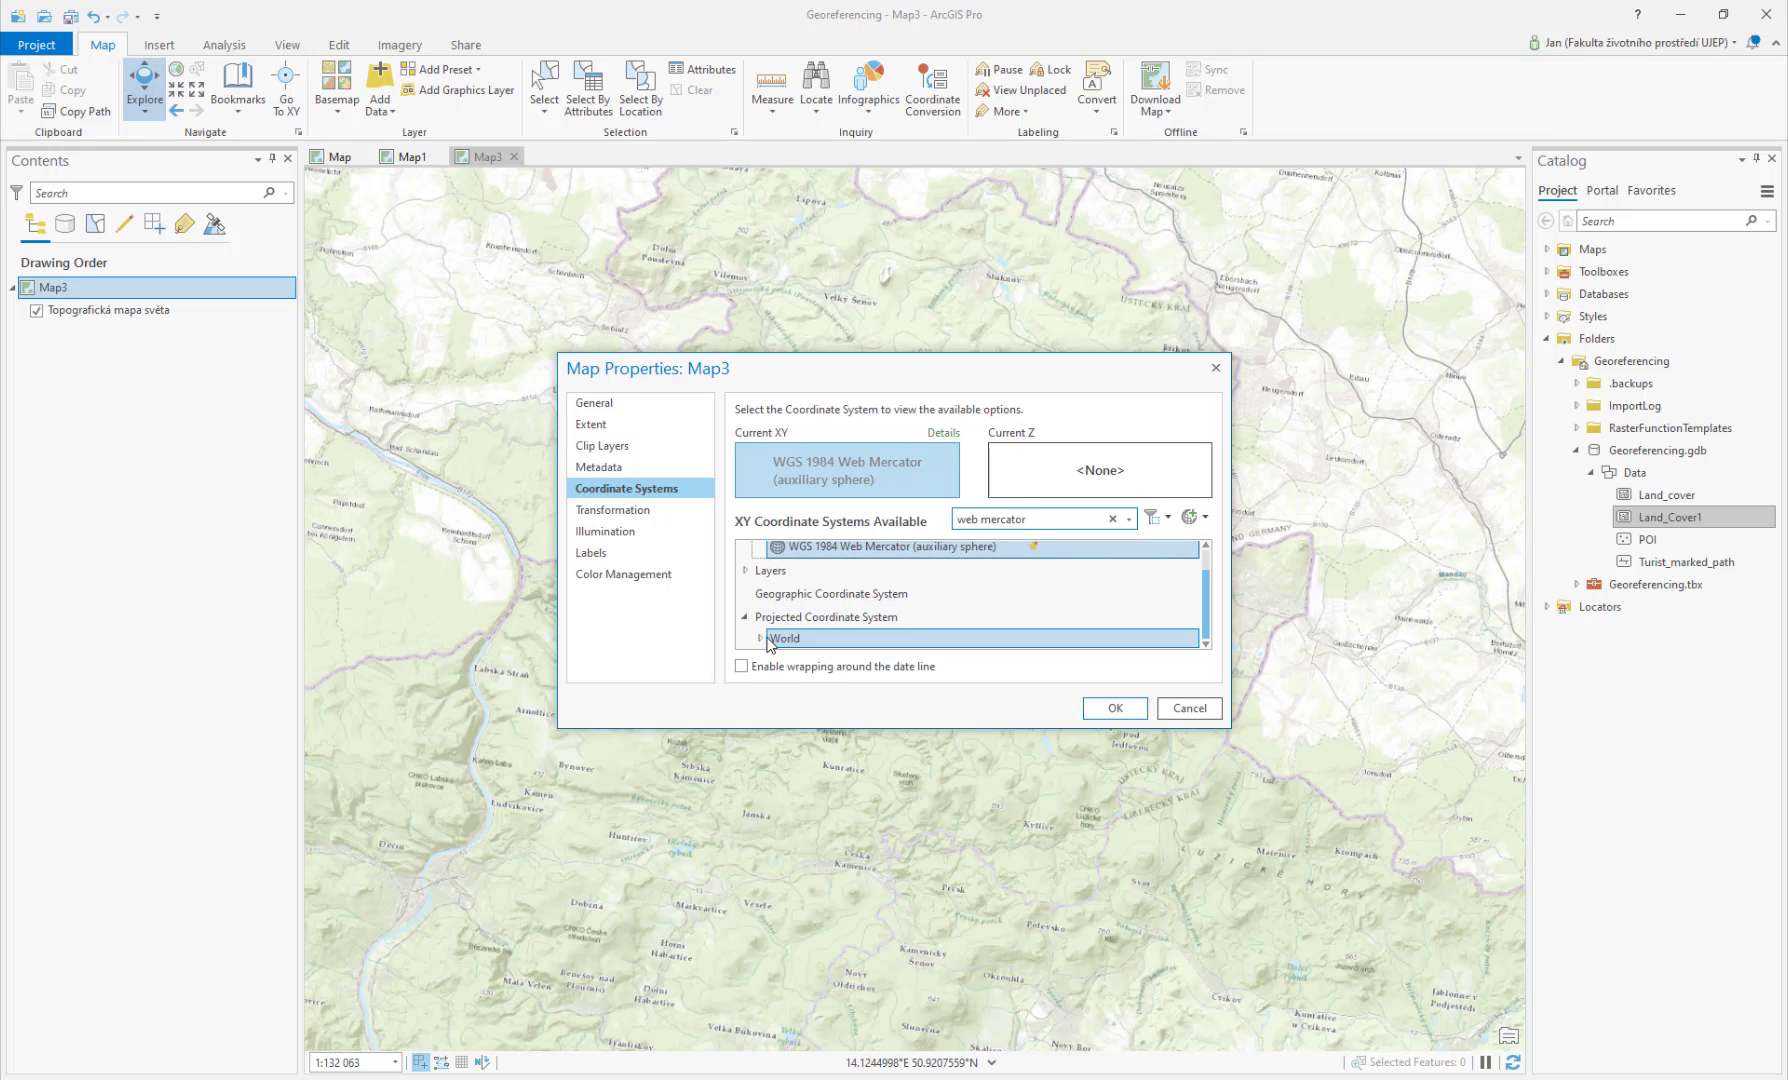
{"action": "left_click", "coordinate": [1045, 638]}
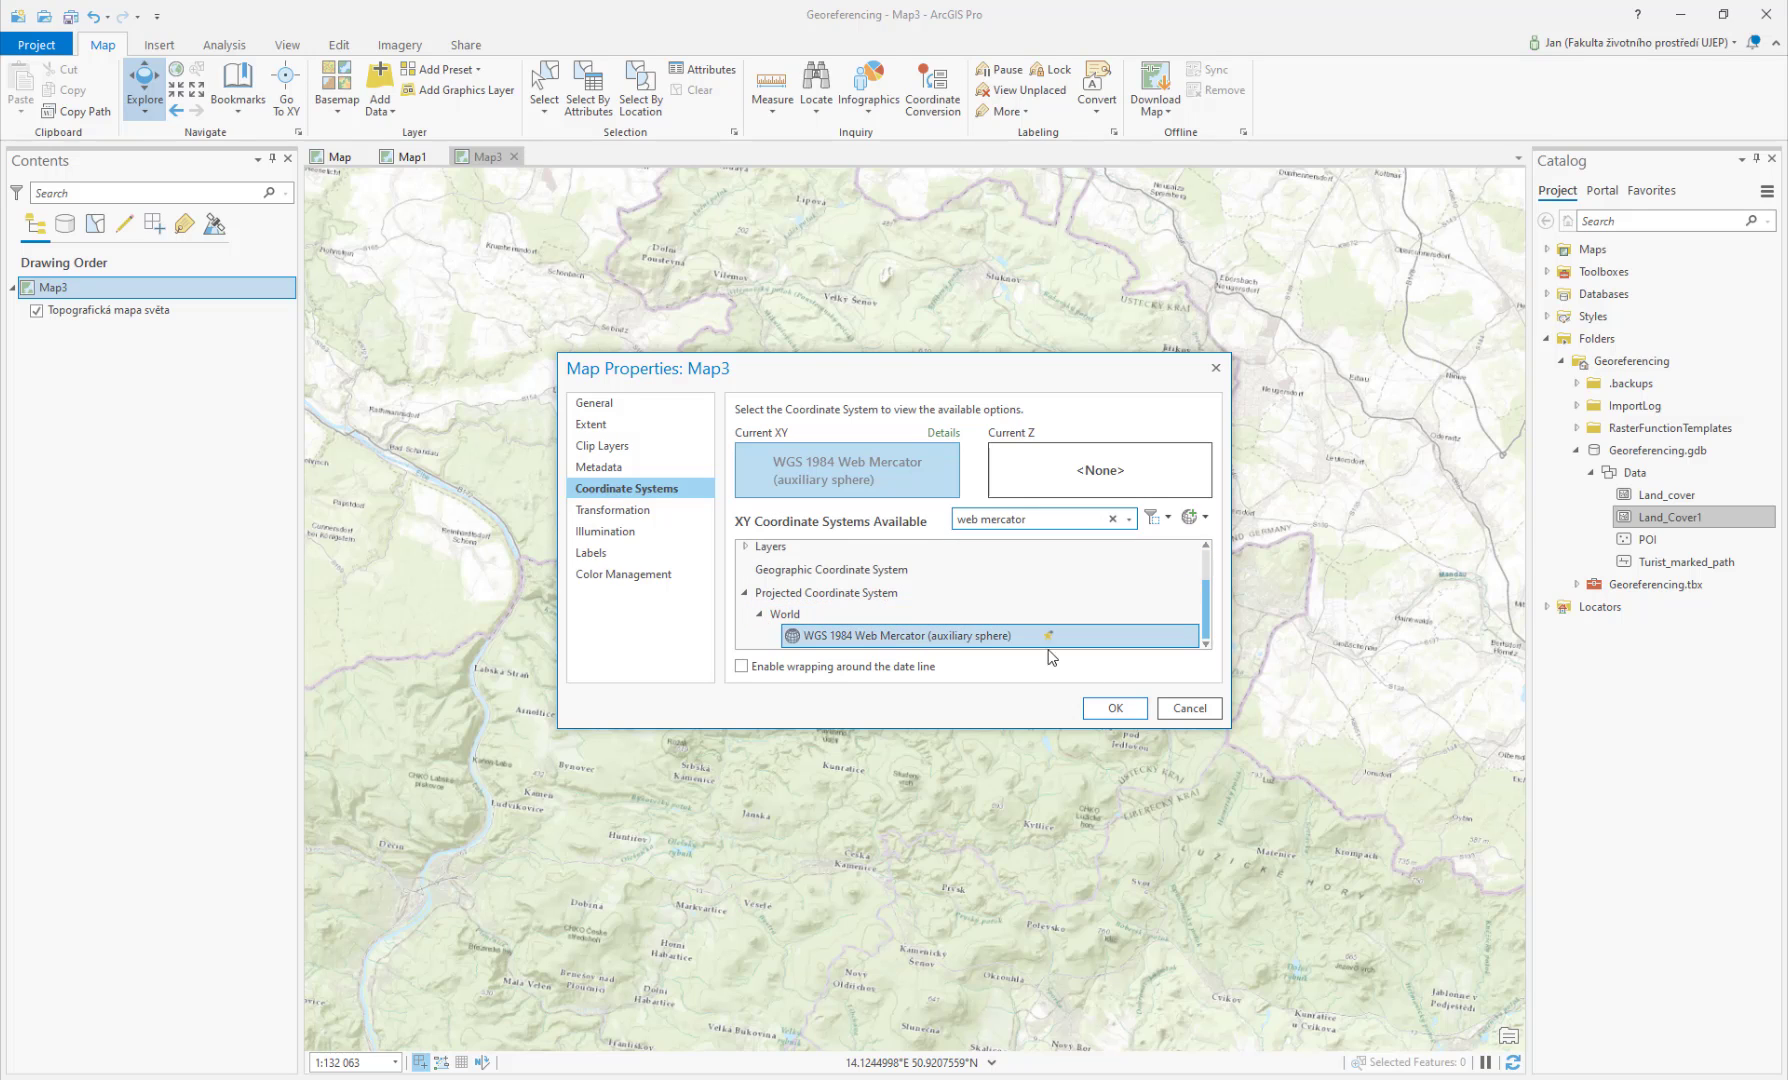
{"action": "left_click", "coordinate": [1120, 710]}
Step: Examine the area around Hřensko, Janov and Růžová on the topographic basemap
{"action": "scroll", "coordinate": [951, 683], "scroll_direction": "down", "scroll_amount": 3}
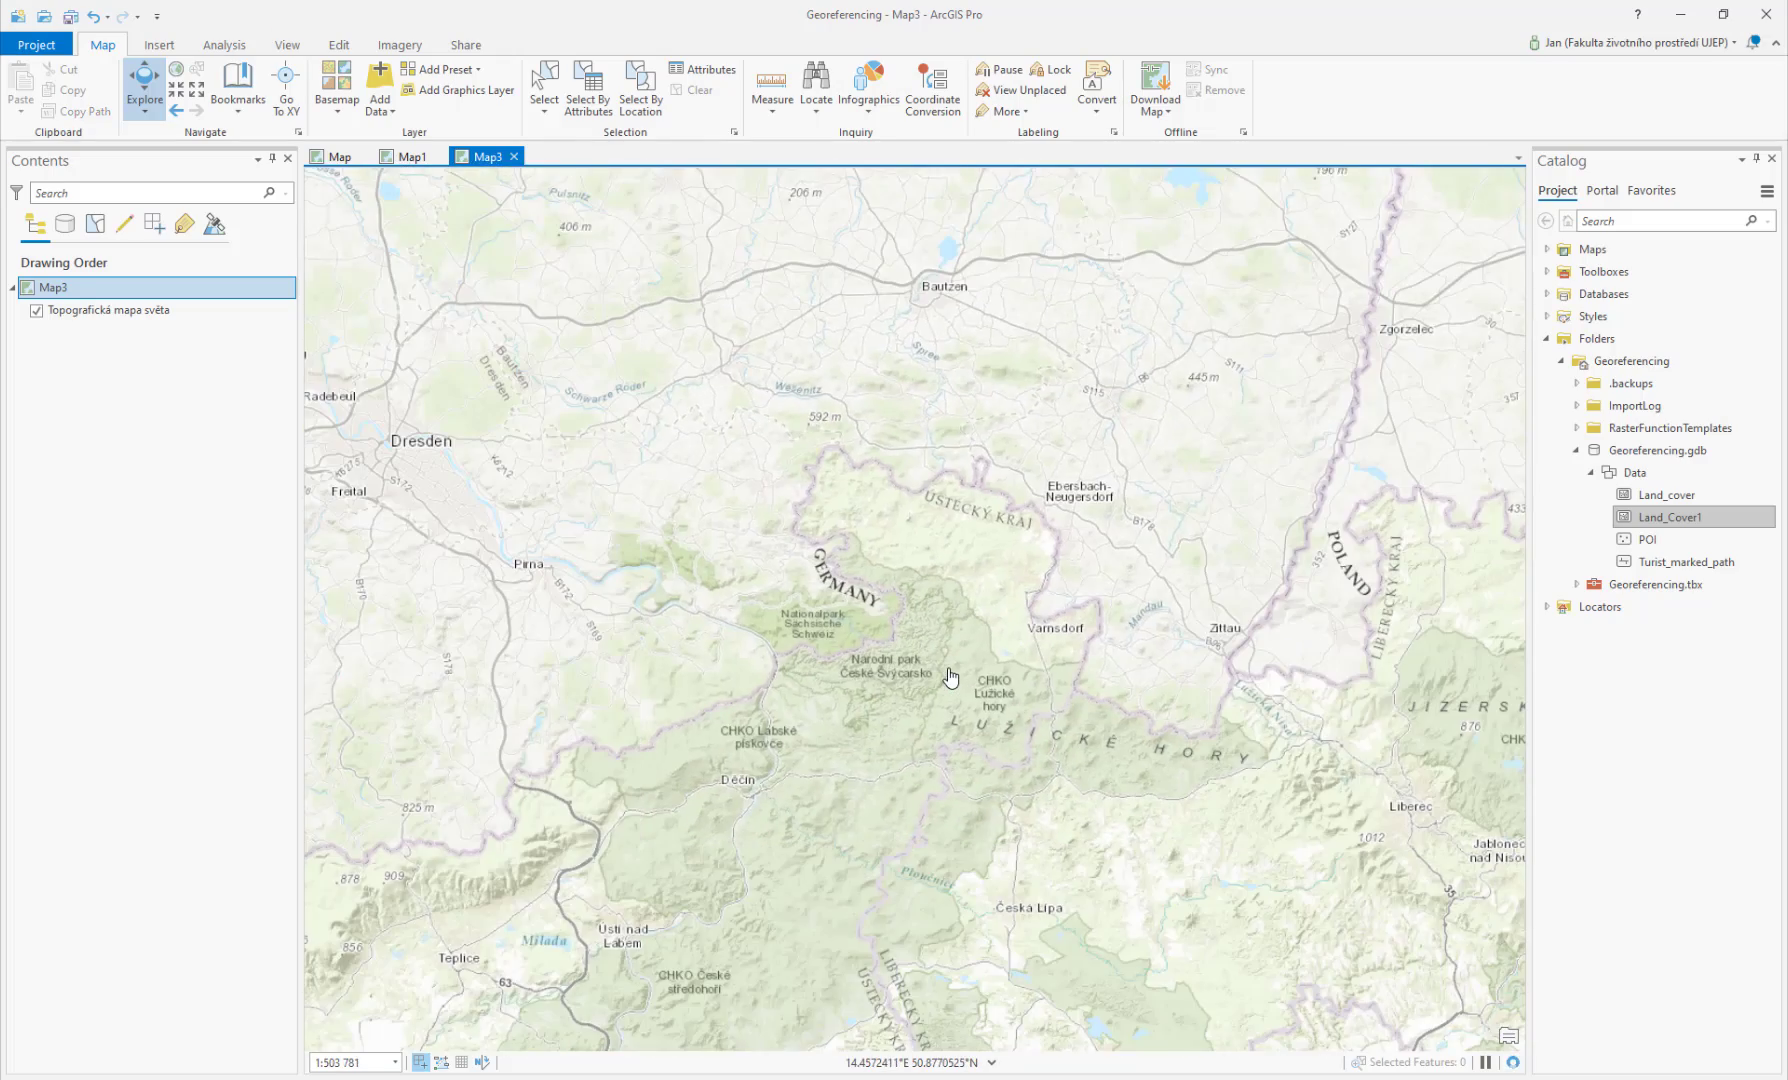
{"action": "scroll", "coordinate": [845, 604], "scroll_direction": "up", "scroll_amount": 3}
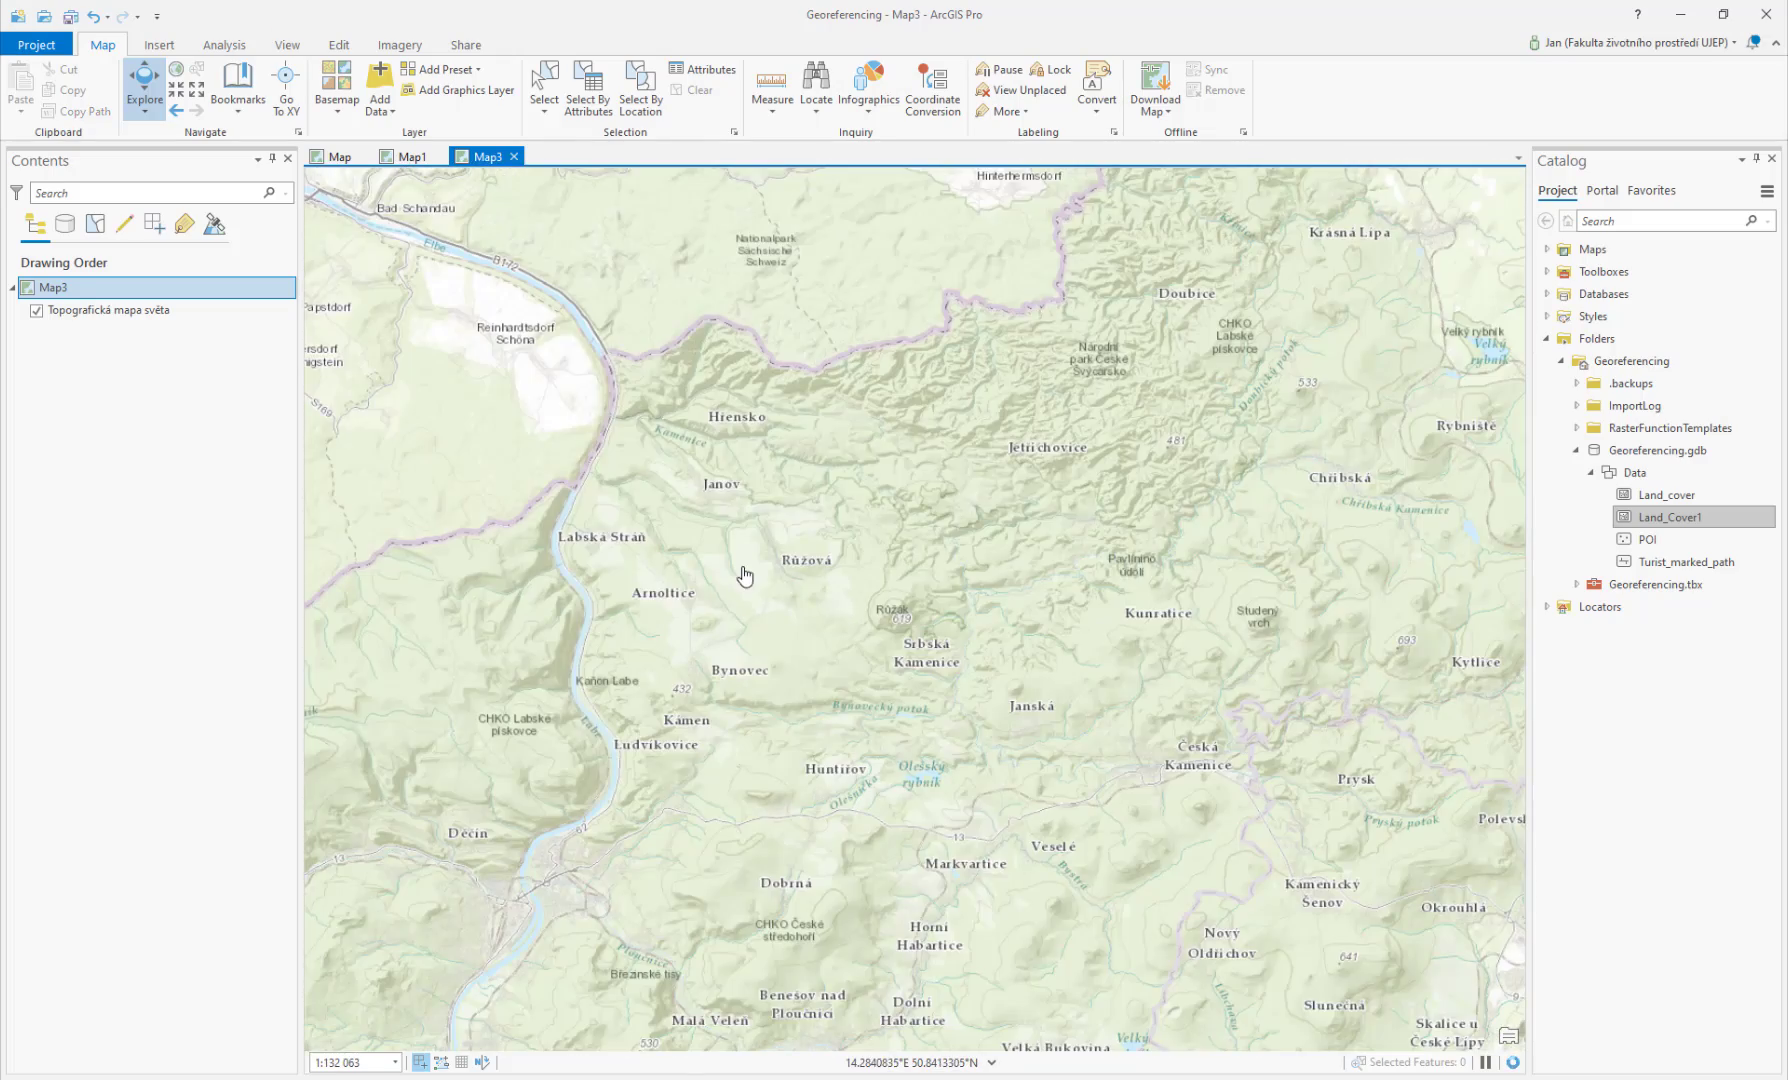
{"action": "scroll", "coordinate": [742, 580], "scroll_direction": "up", "scroll_amount": 2}
{"action": "left_click_drag", "start_coordinate": [743, 437], "coordinate": [866, 782]}
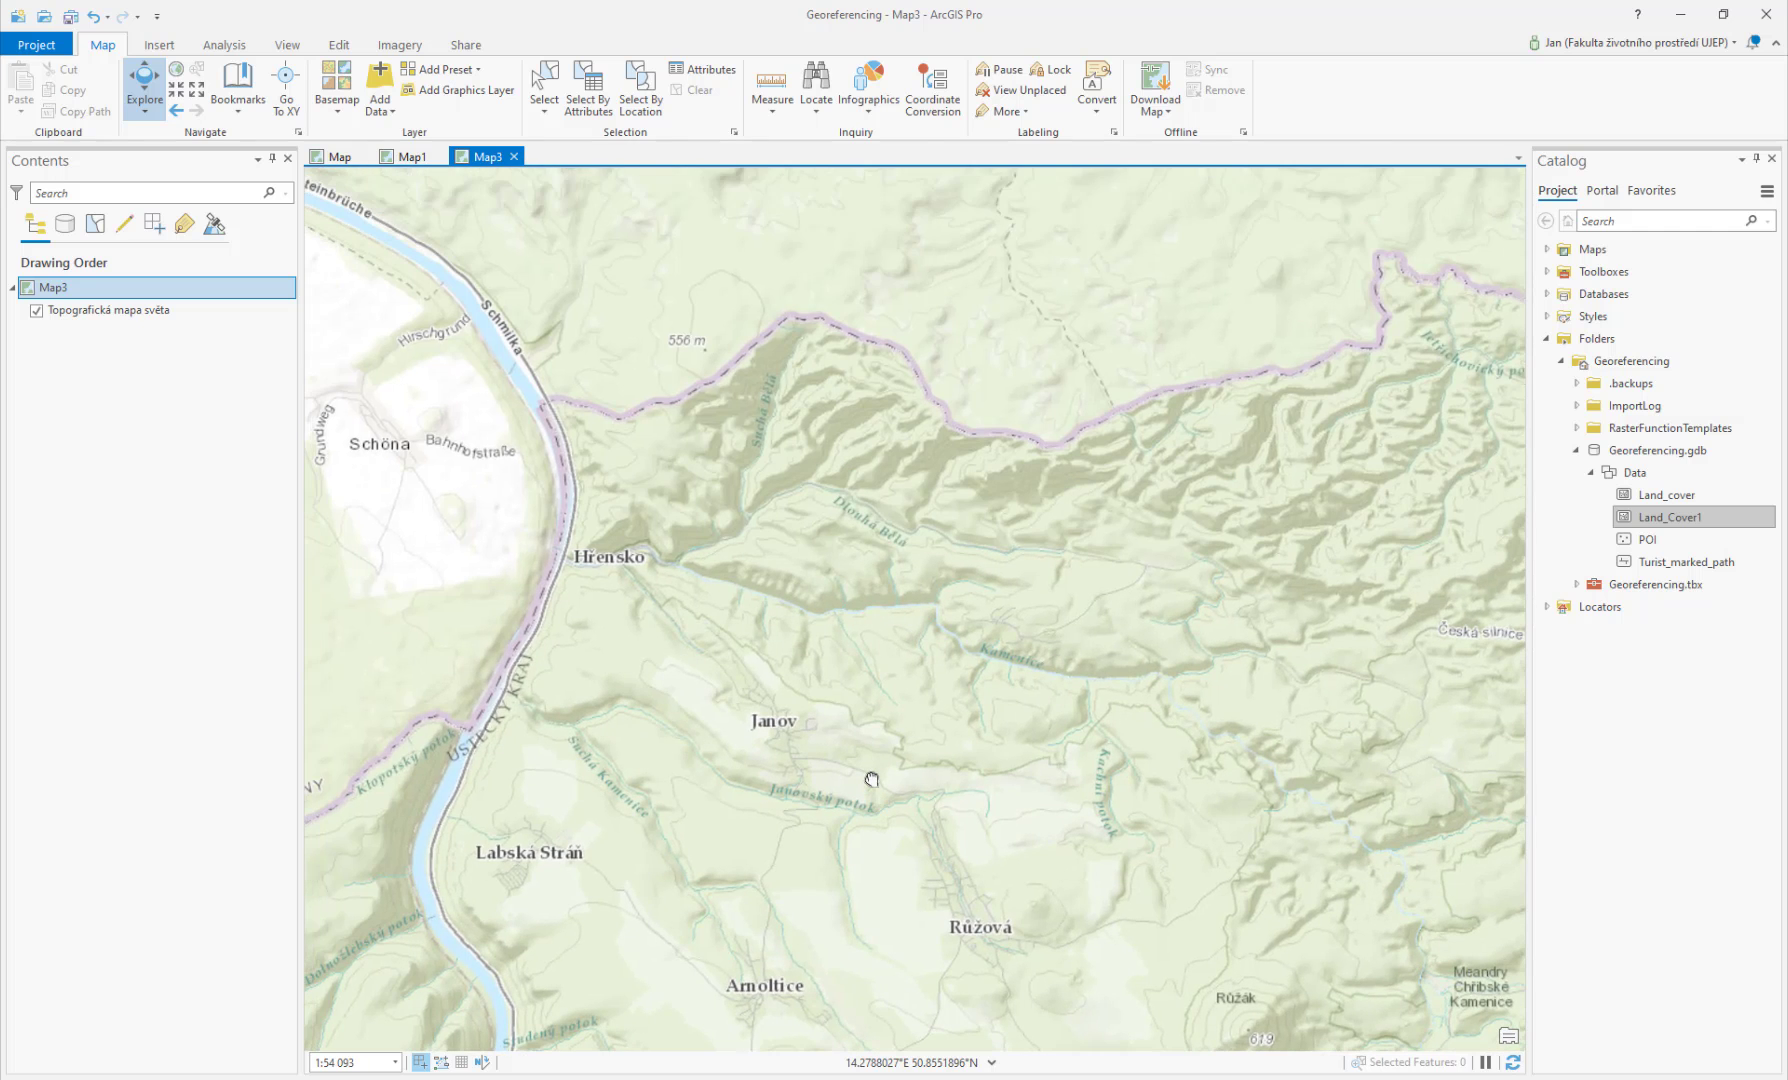
{"action": "scroll", "coordinate": [796, 587], "scroll_direction": "up", "scroll_amount": 1}
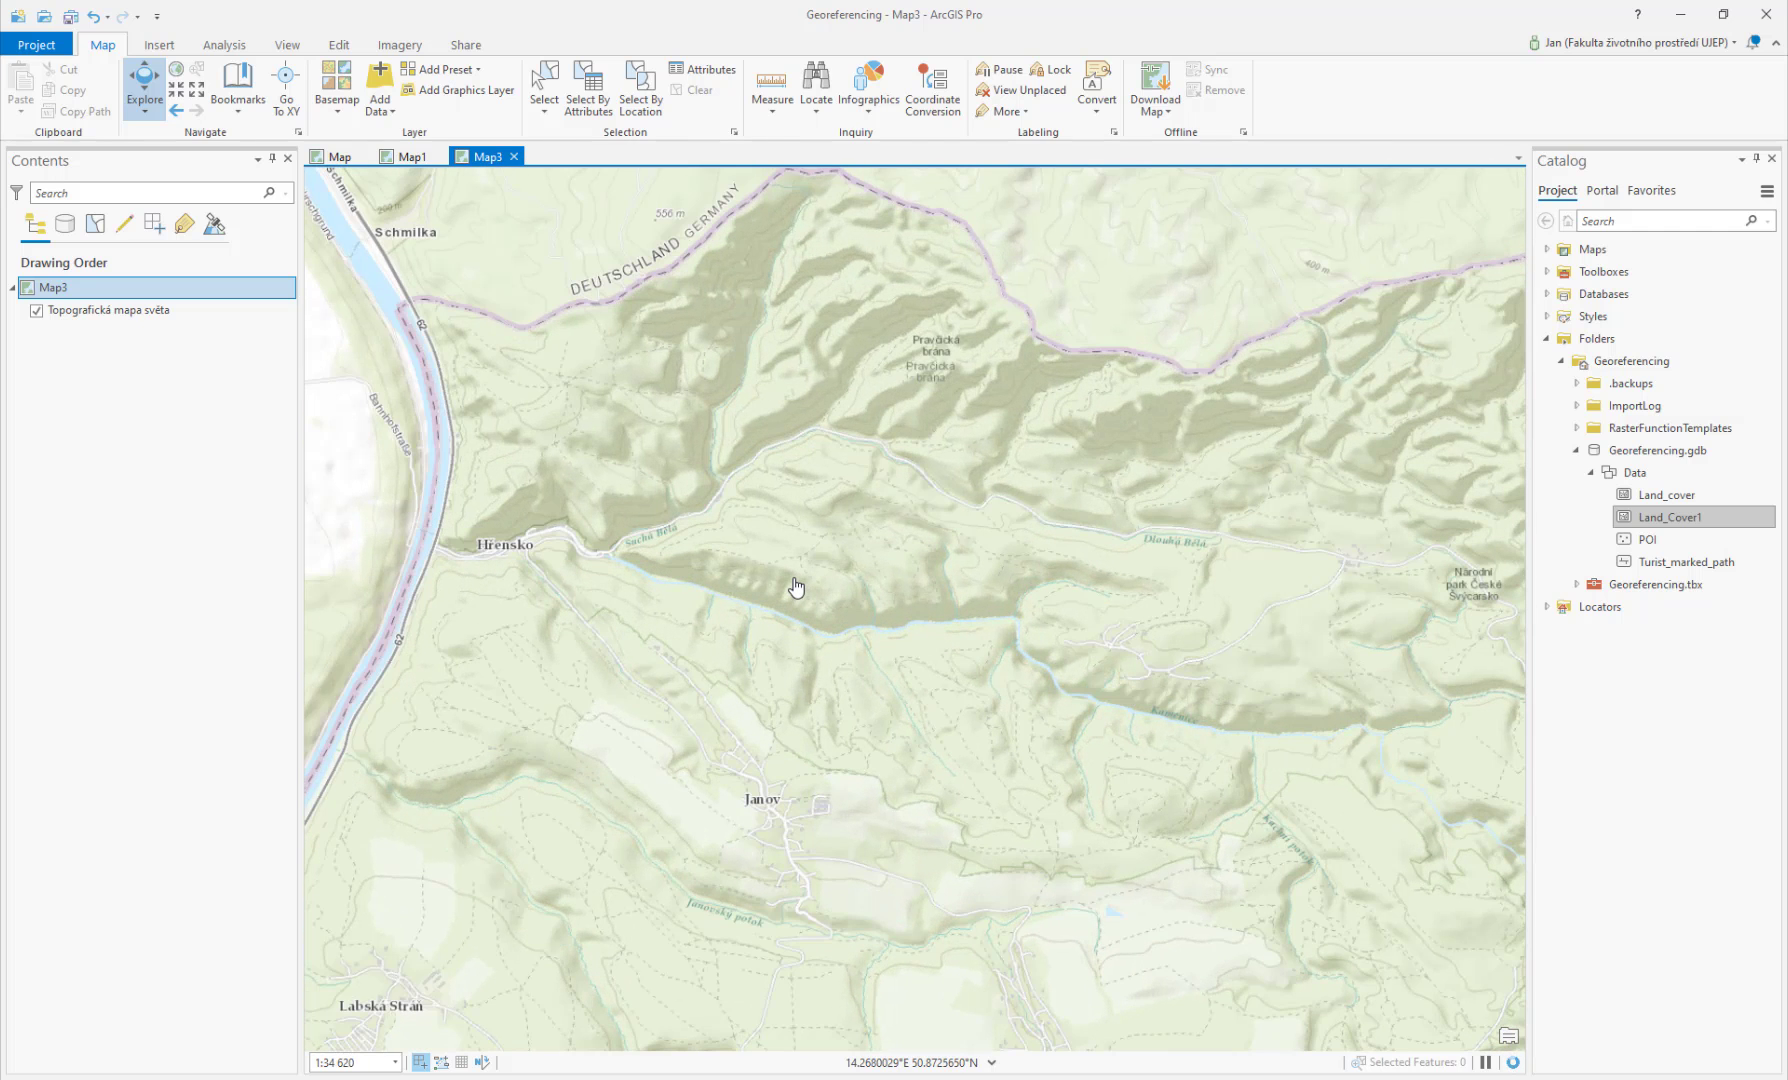
{"action": "left_click_drag", "start_coordinate": [886, 706], "coordinate": [726, 654]}
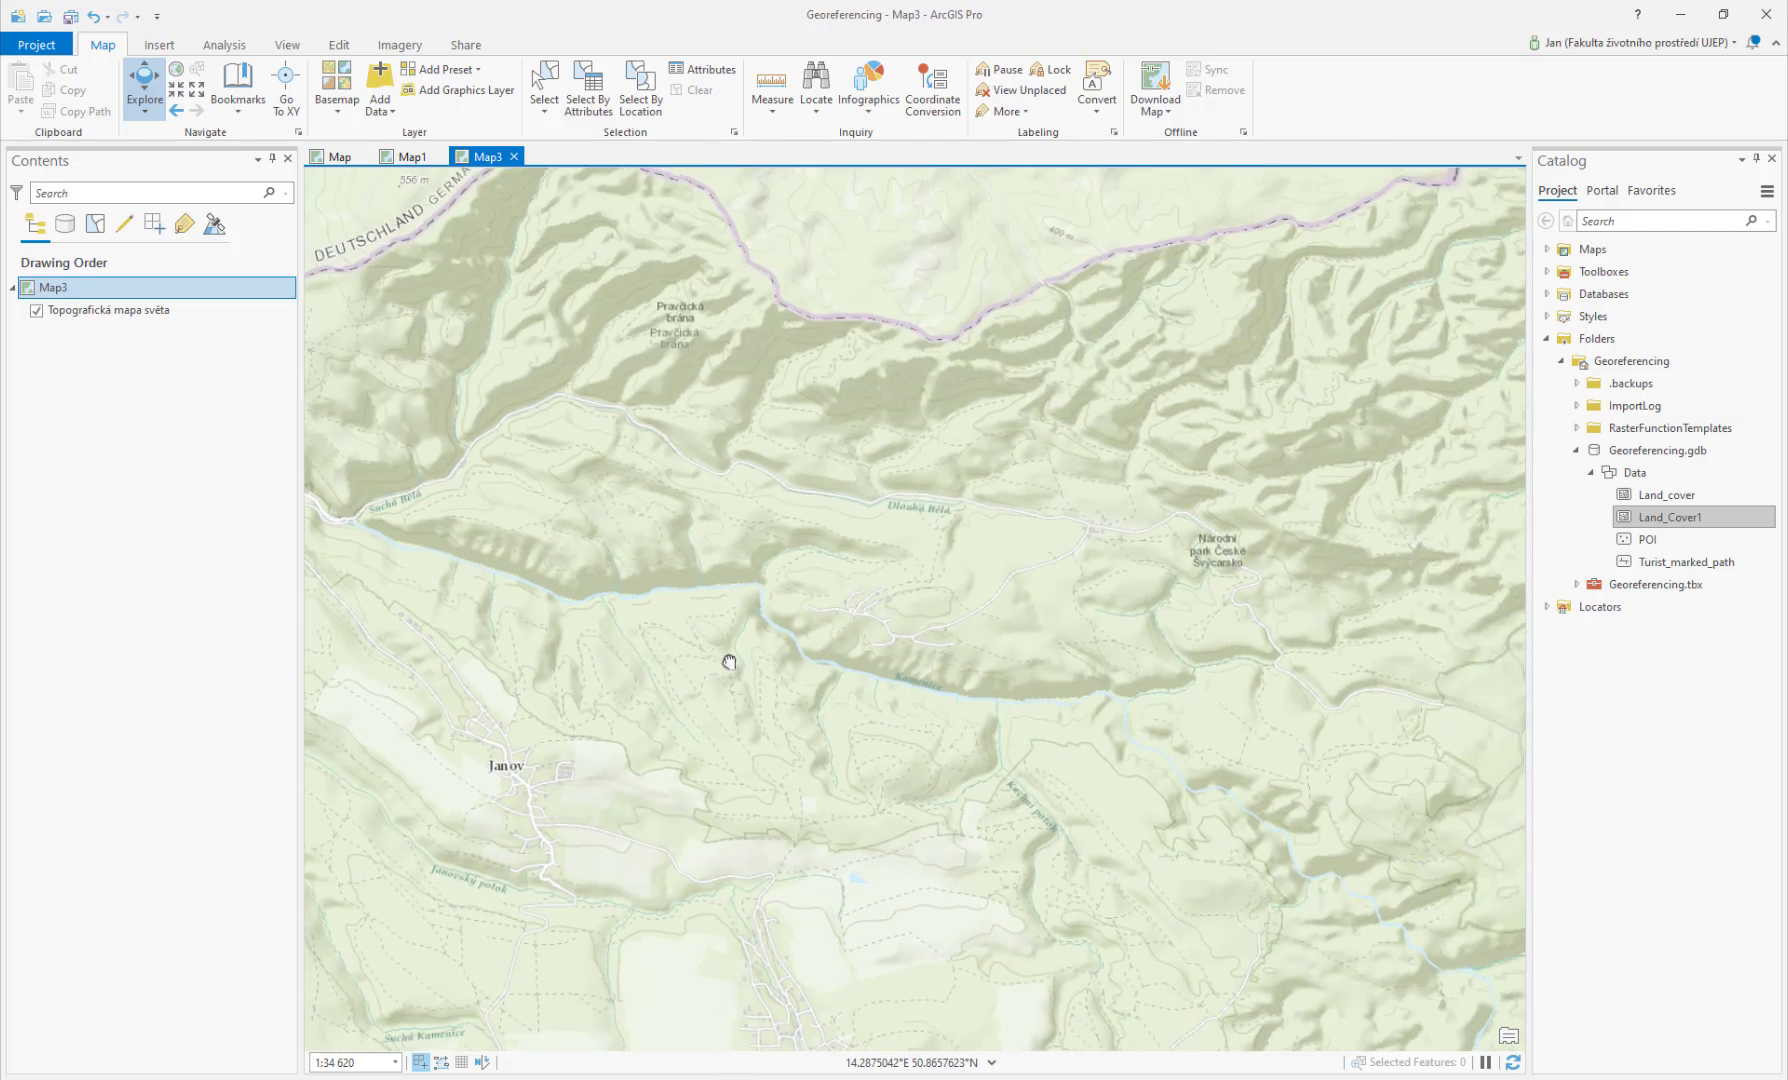
{"action": "mouse_move", "coordinate": [702, 503]}
{"action": "left_mouse_down"}
{"action": "mouse_move", "coordinate": [630, 627]}
{"action": "mouse_move", "coordinate": [677, 507]}
{"action": "left_mouse_up"}
{"action": "left_click_drag", "start_coordinate": [848, 598], "coordinate": [1129, 662]}
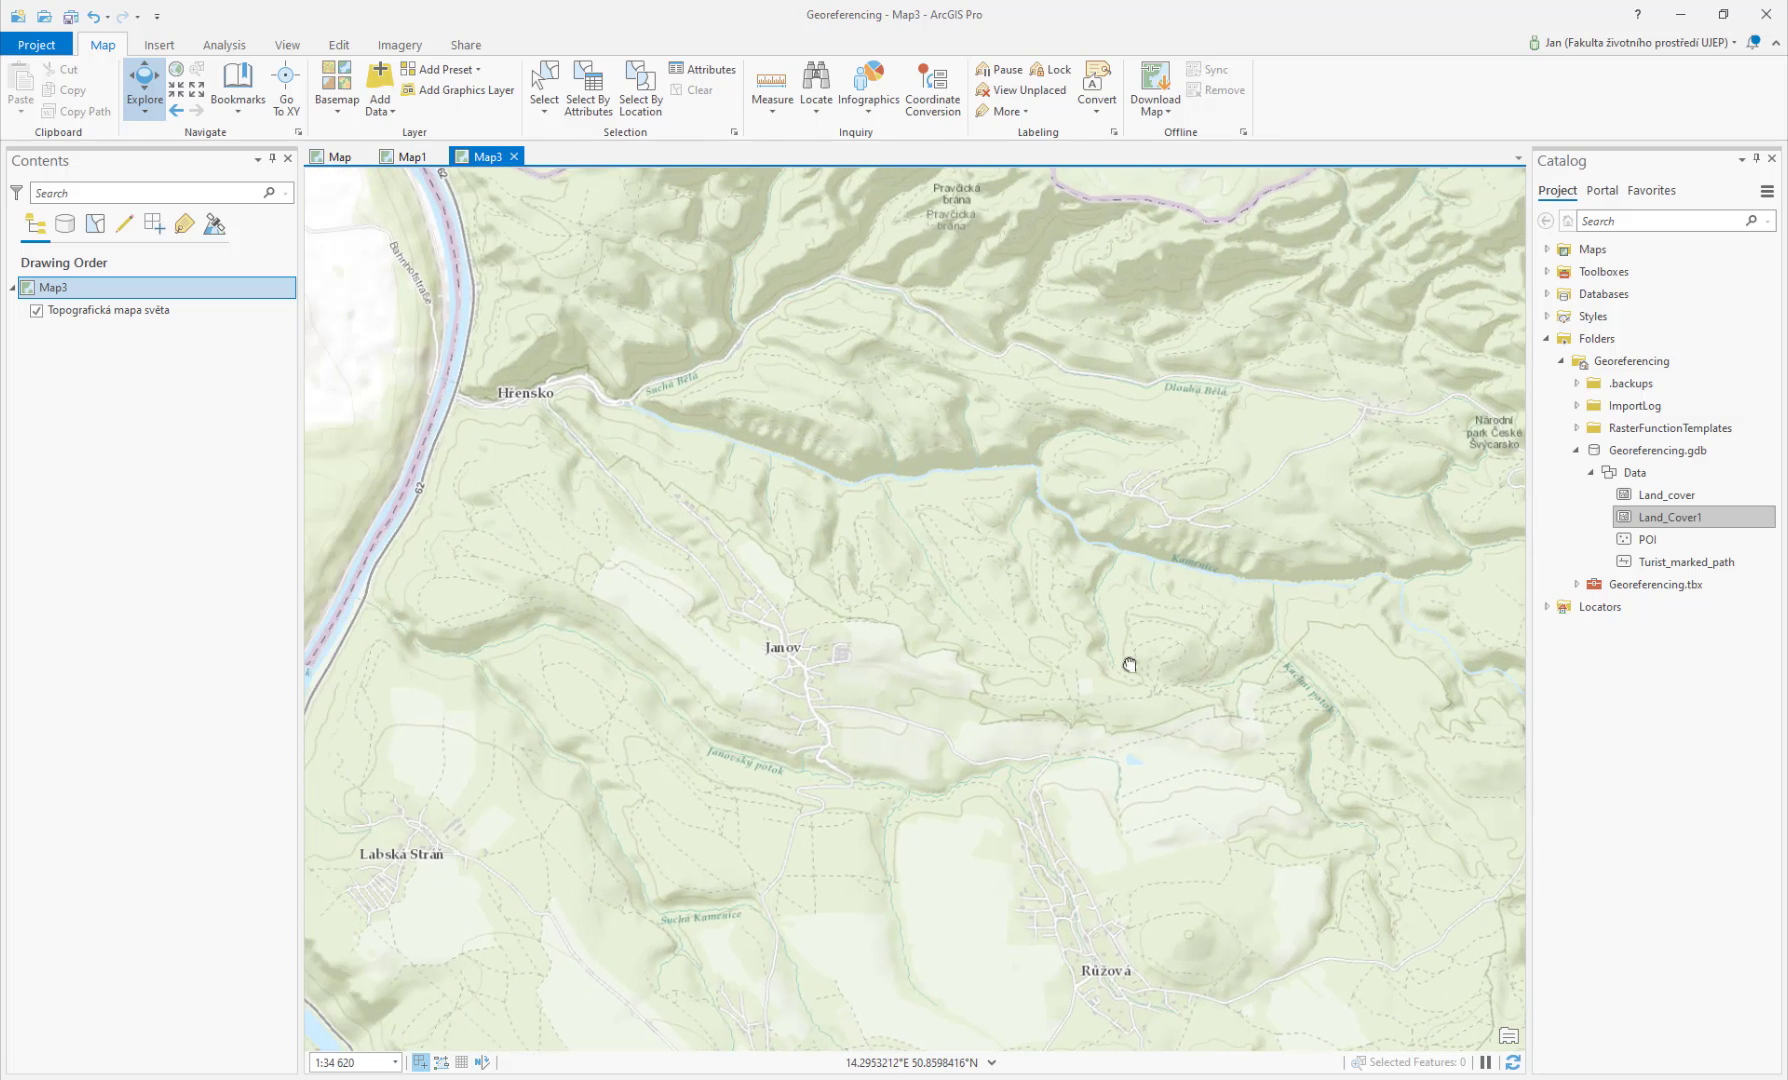
{"action": "scroll", "coordinate": [942, 559], "scroll_direction": "down", "scroll_amount": 2}
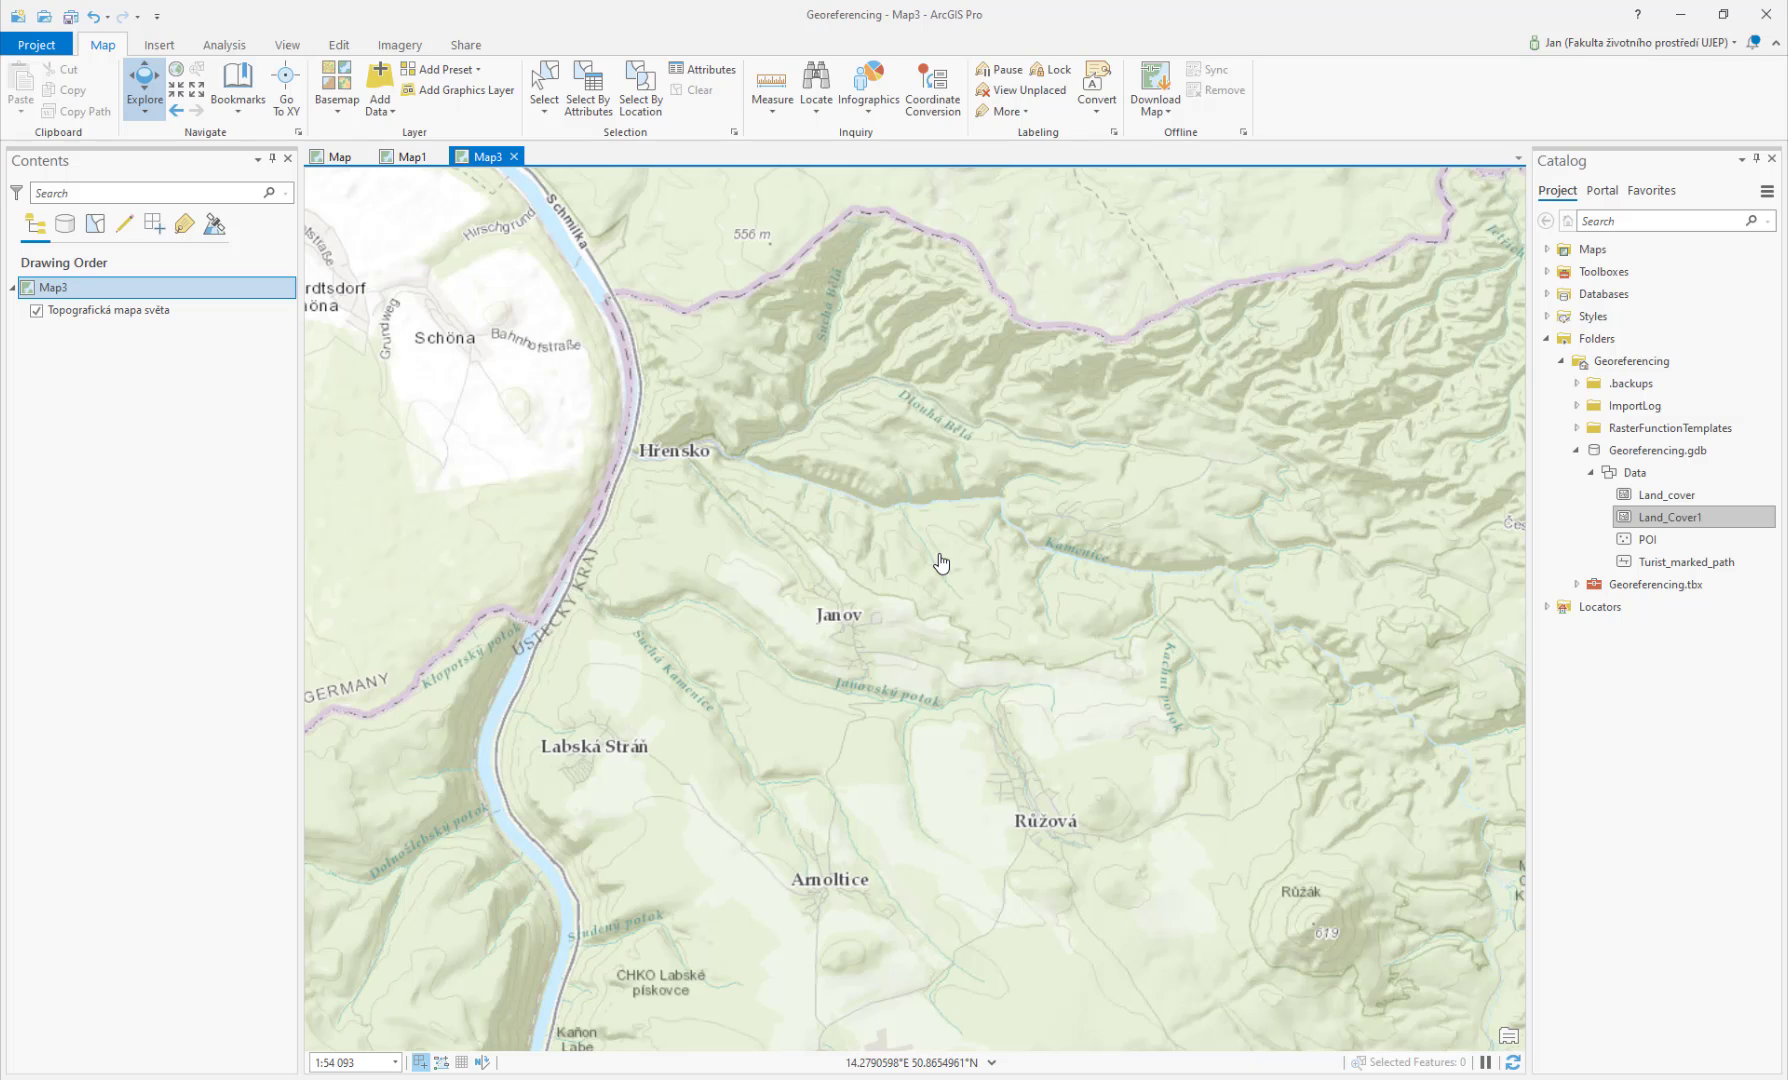
Step: Start adding data to Map3 and browse to the Skola > Vyuka > Erasmus folder on the Data (F:) drive
{"action": "left_click", "coordinate": [386, 108]}
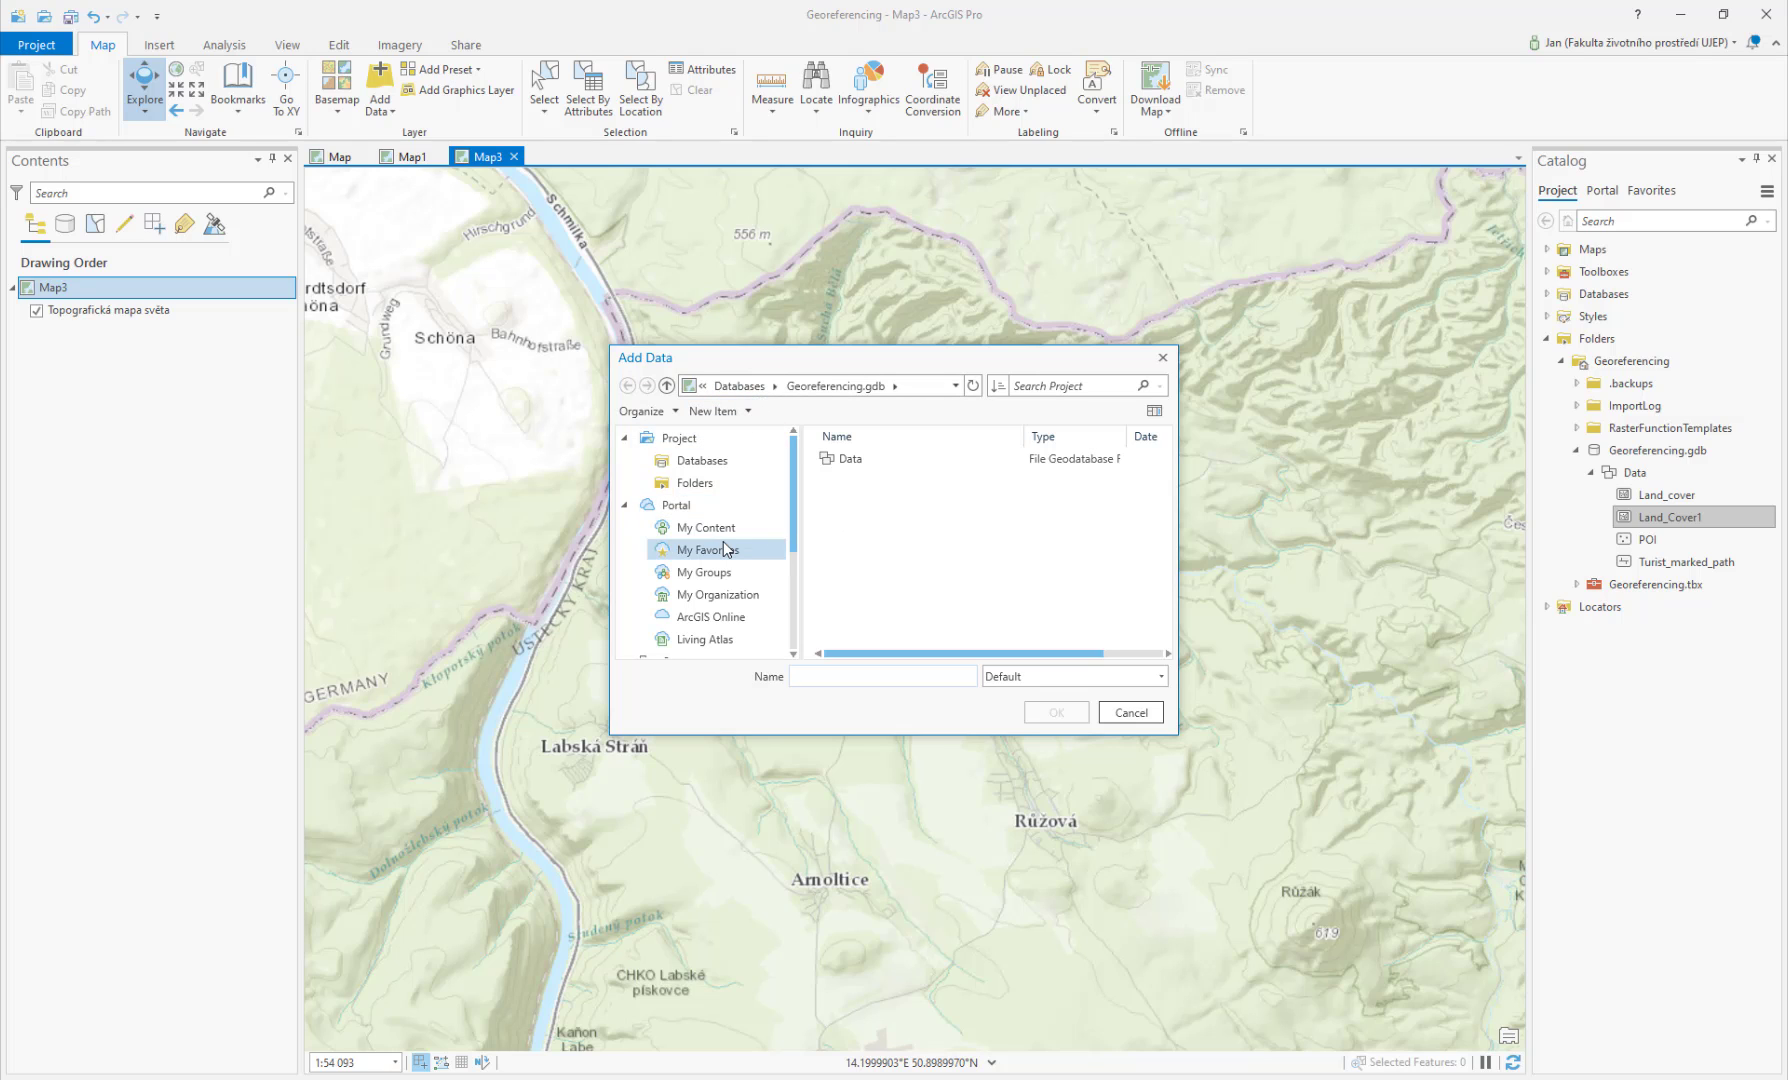
{"action": "left_click", "coordinate": [709, 488]}
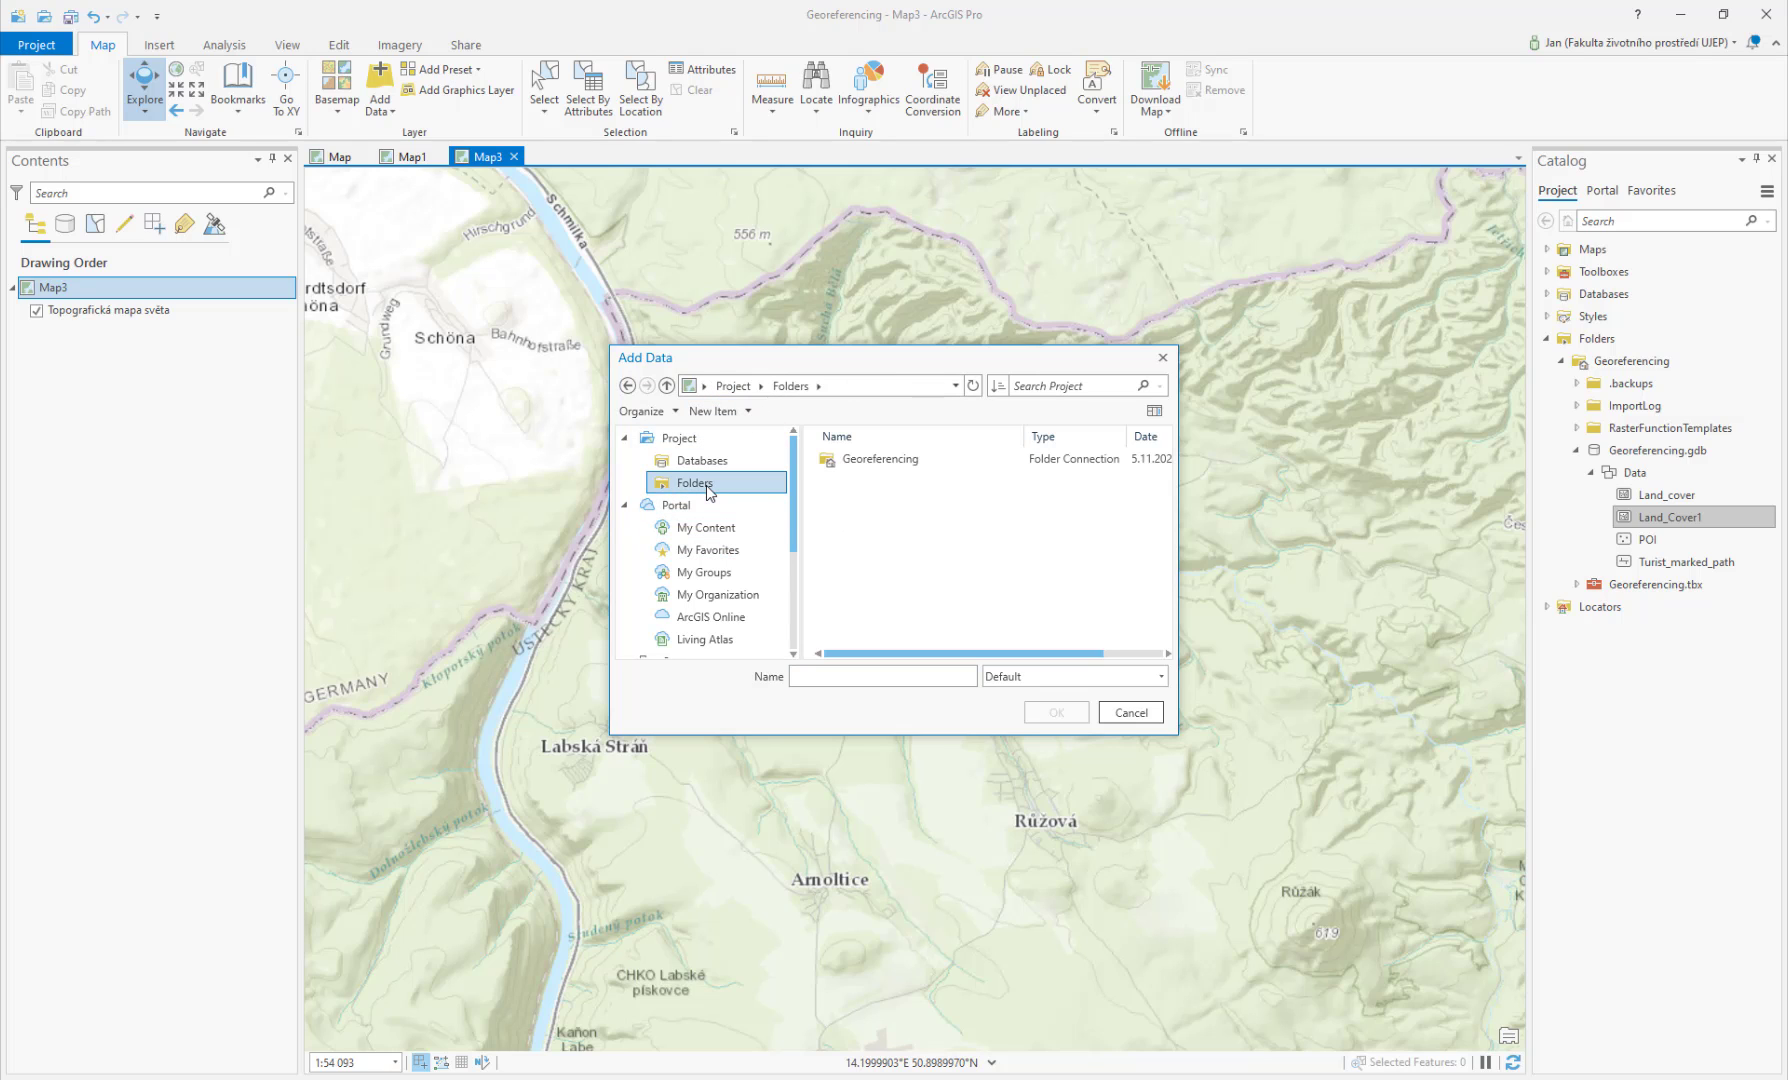
{"action": "scroll", "coordinate": [698, 528], "scroll_direction": "down", "scroll_amount": 2}
{"action": "scroll", "coordinate": [695, 617], "scroll_direction": "down", "scroll_amount": 1}
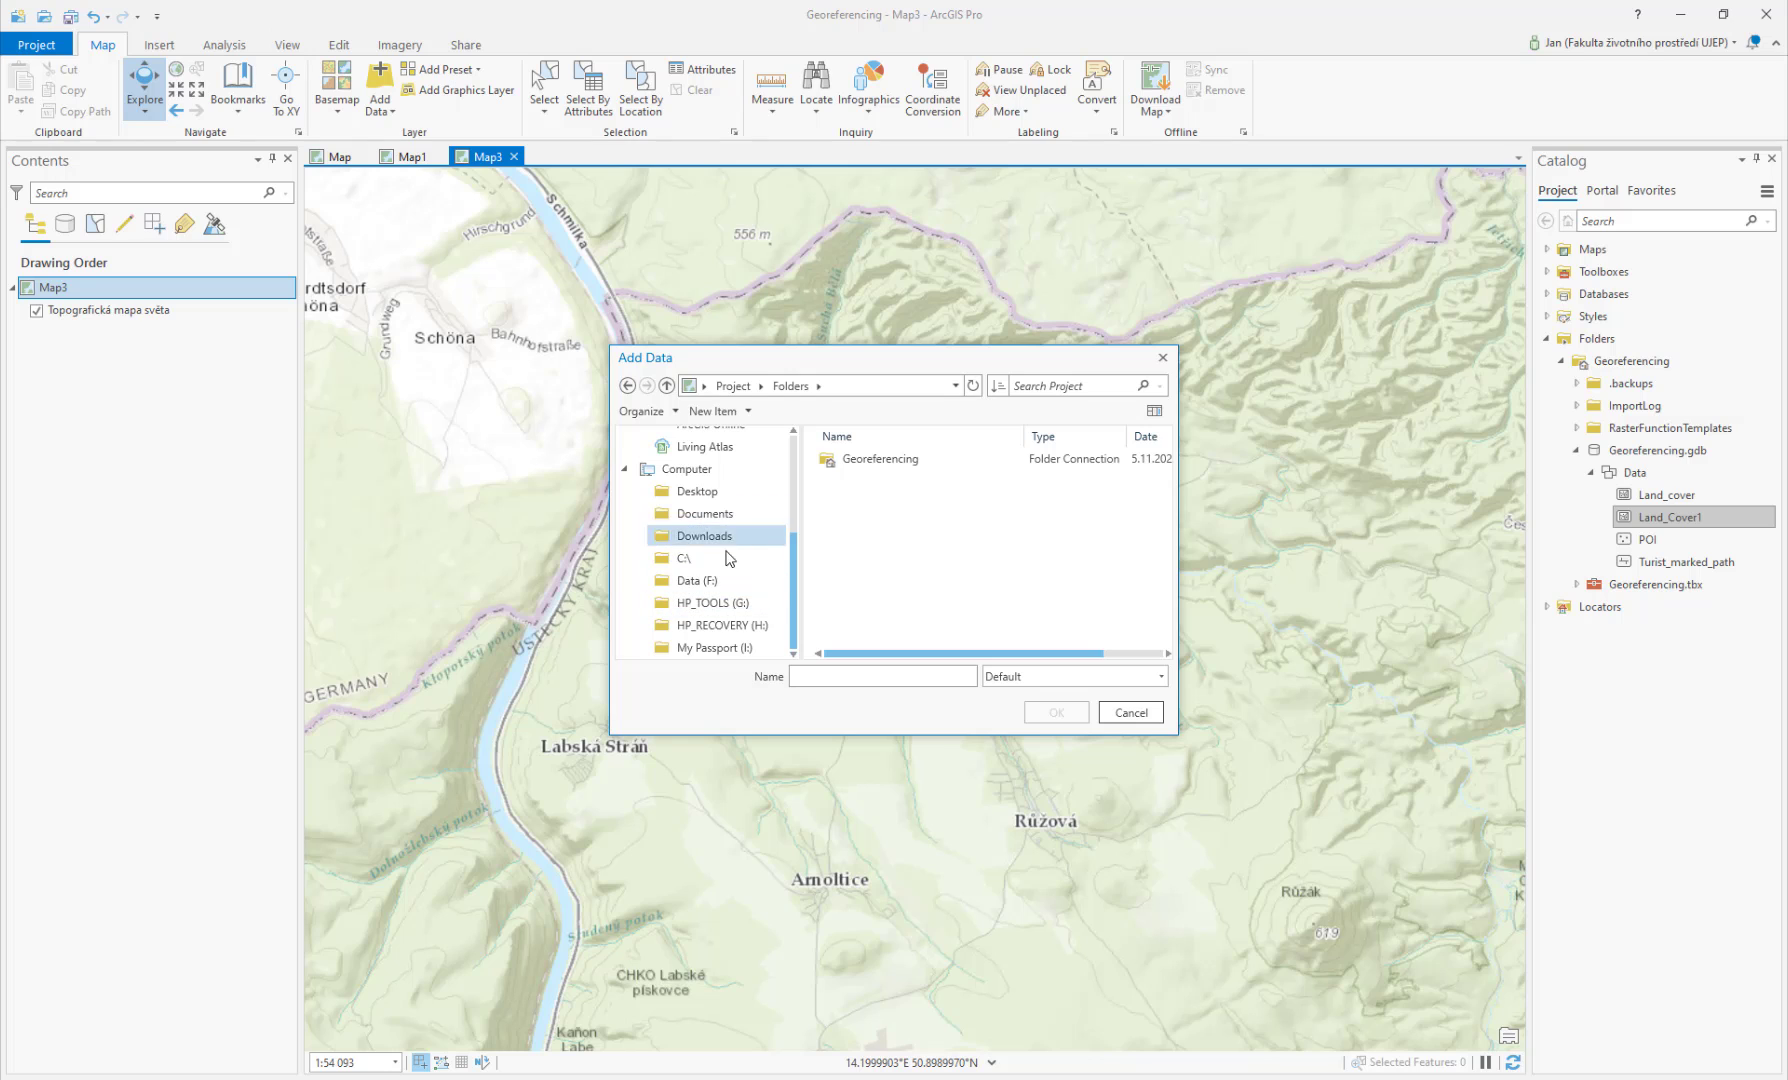
{"action": "left_click", "coordinate": [712, 580]}
{"action": "scroll", "coordinate": [890, 560], "scroll_direction": "down", "scroll_amount": 3}
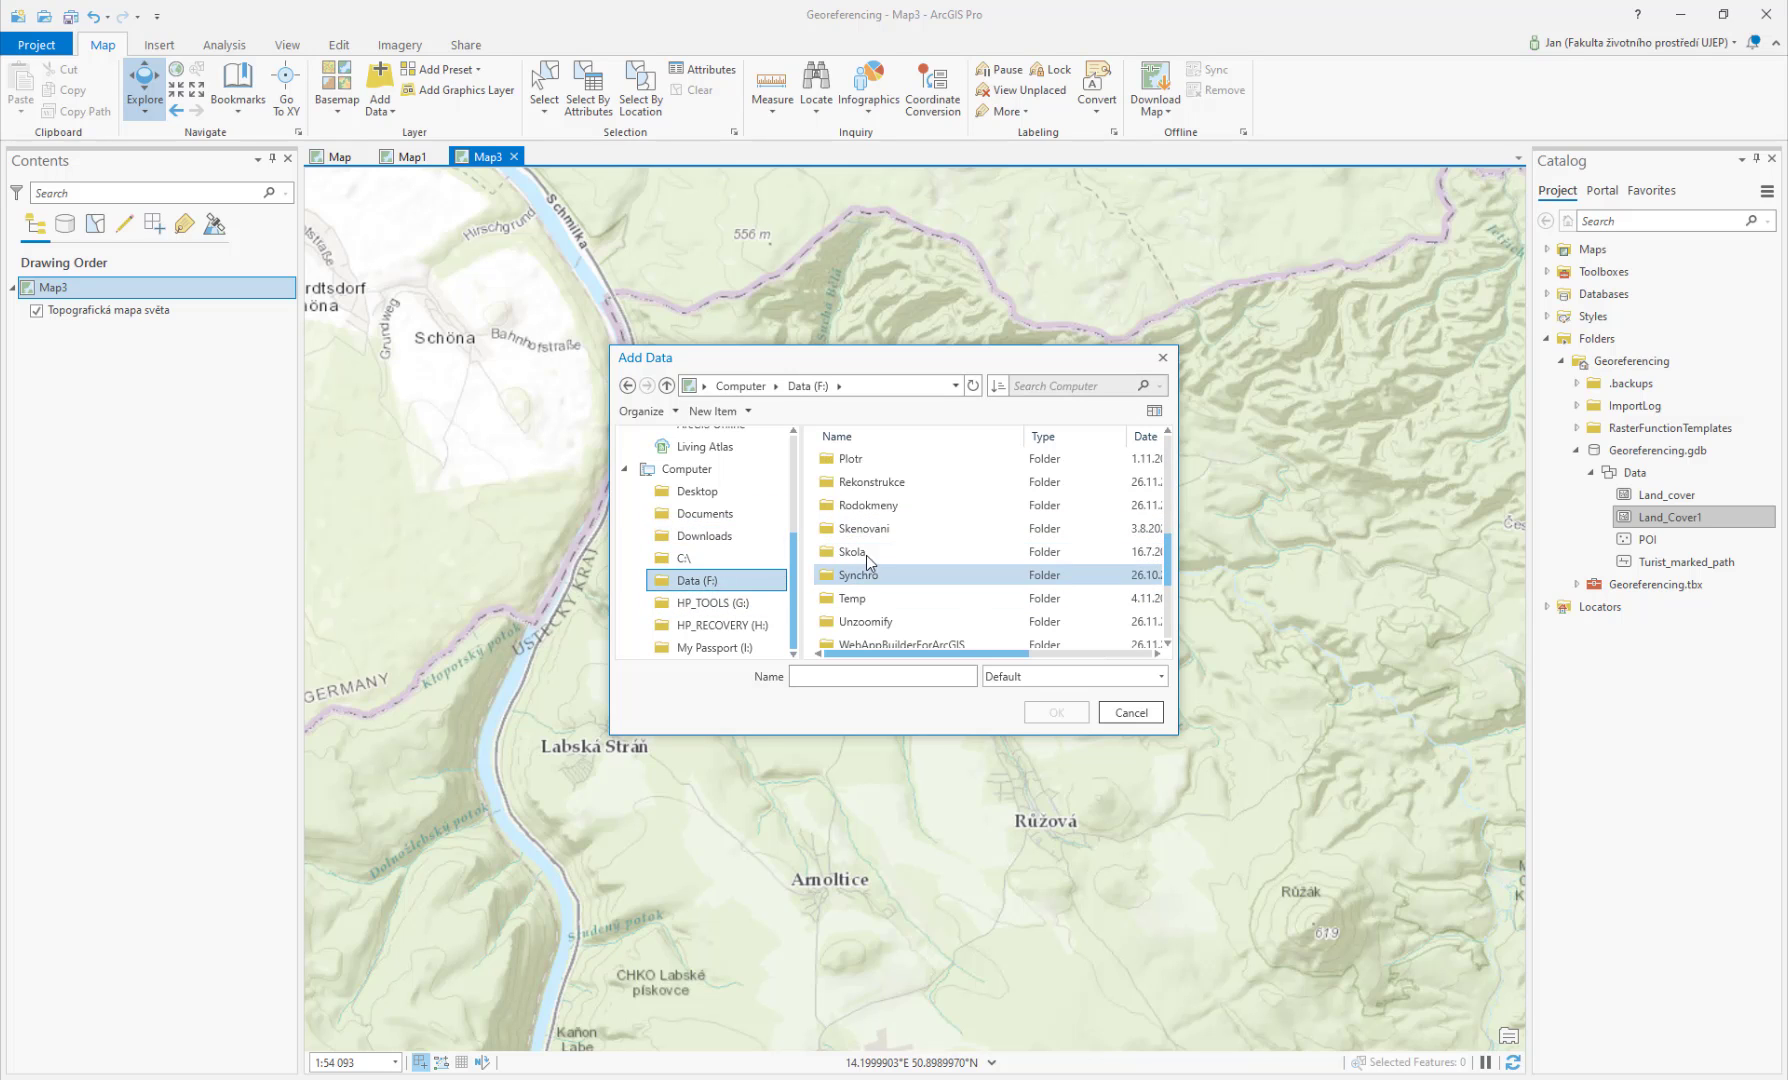
{"action": "double_click", "coordinate": [860, 565]}
{"action": "scroll", "coordinate": [868, 600], "scroll_direction": "down", "scroll_amount": 1}
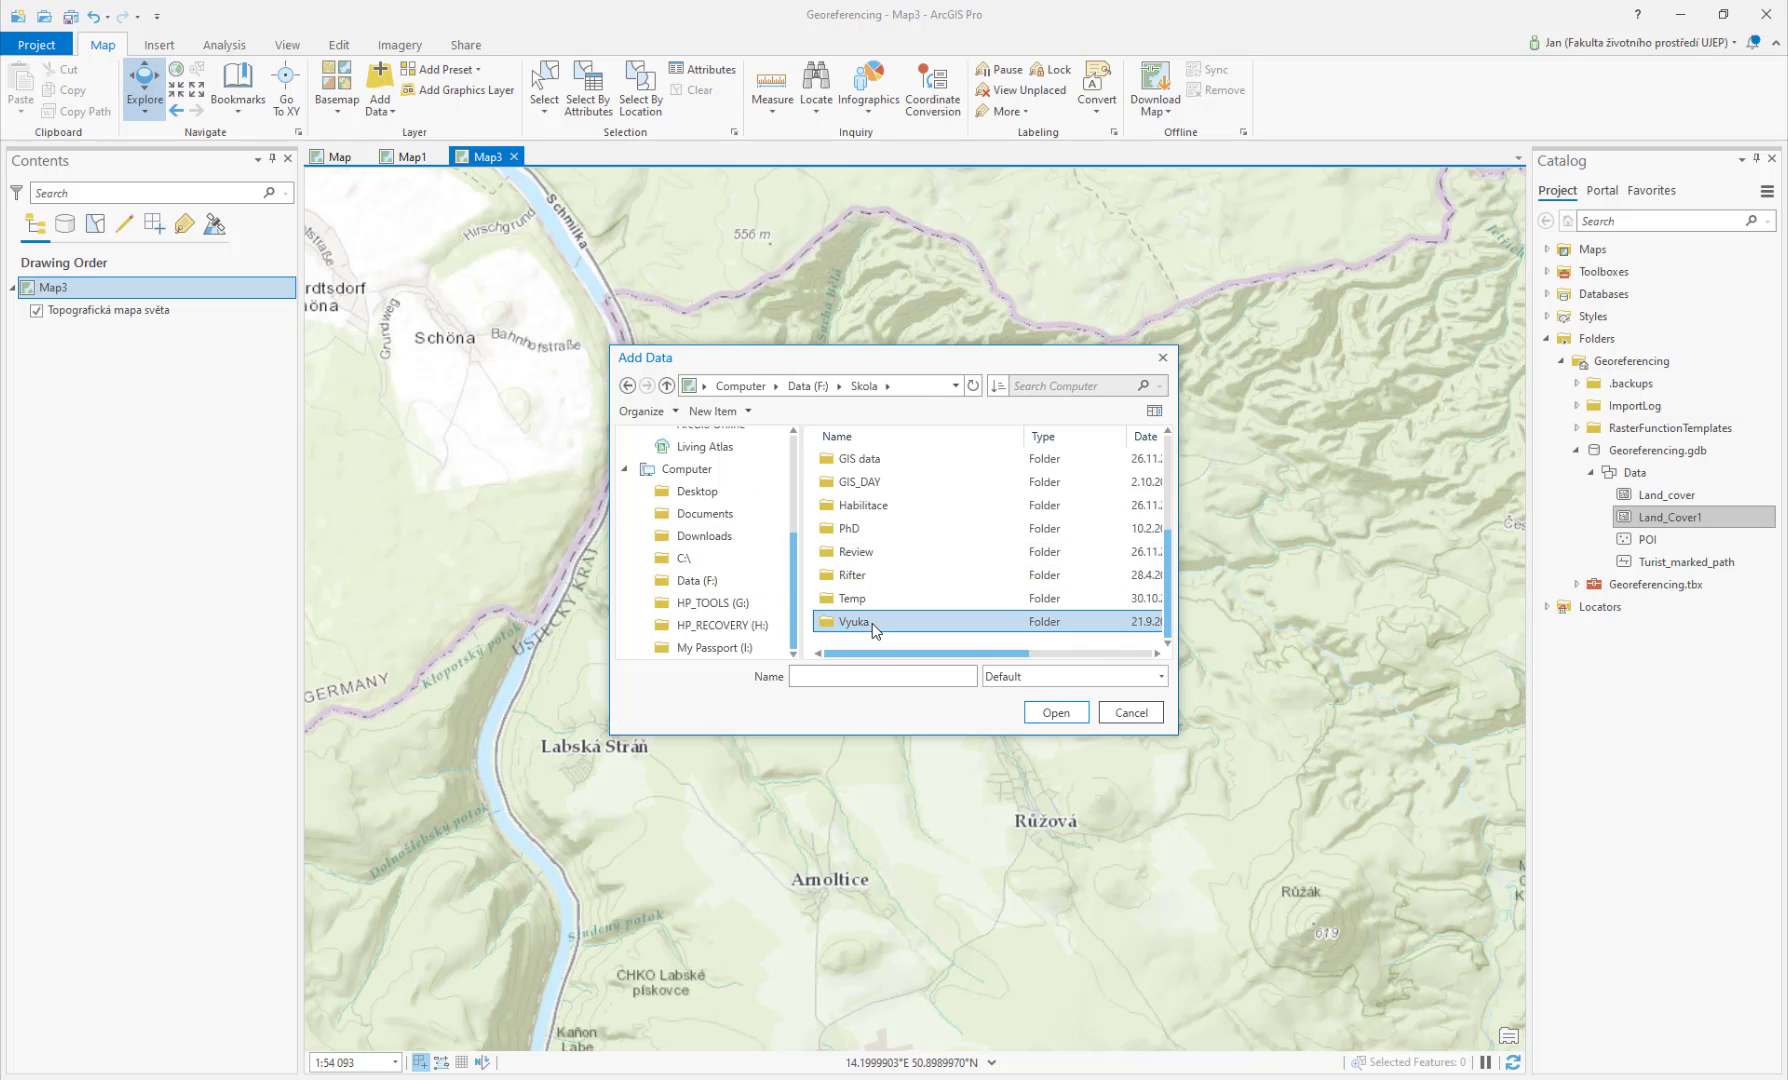
{"action": "double_click", "coordinate": [869, 626]}
{"action": "left_click", "coordinate": [915, 506]}
{"action": "double_click", "coordinate": [909, 527]}
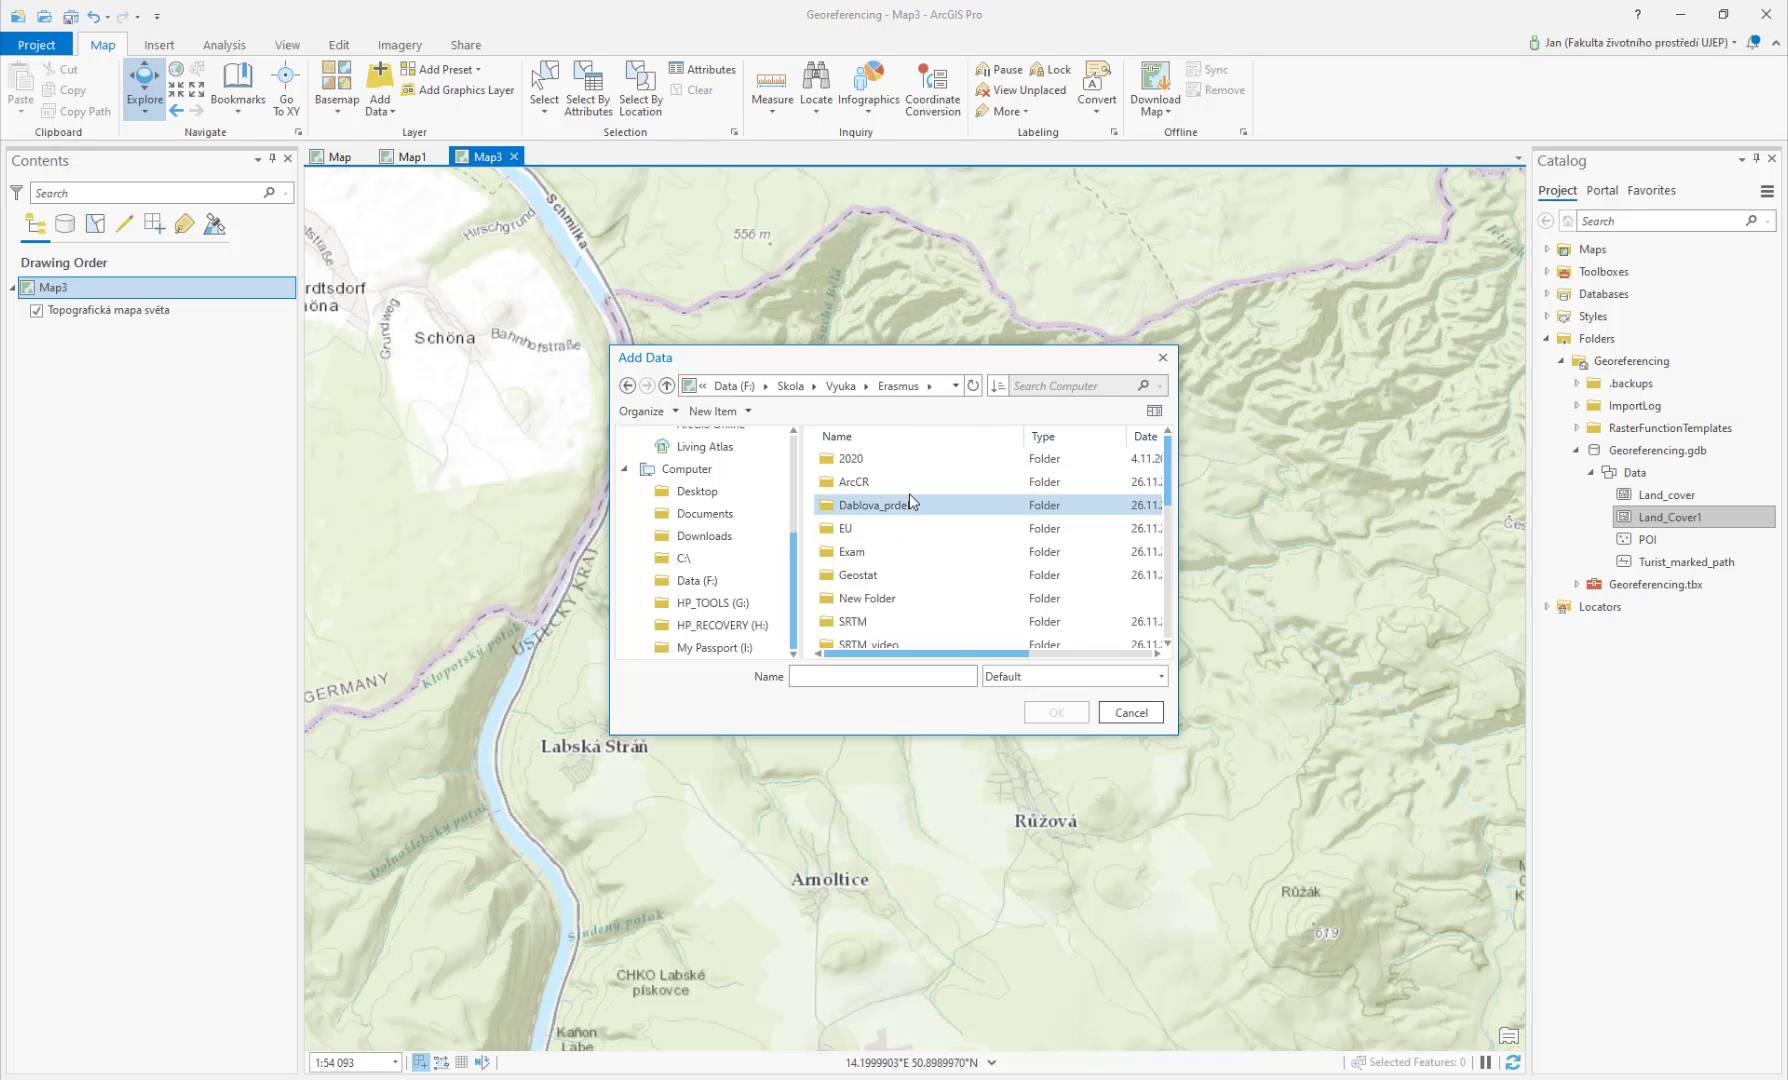
Step: Add the image Map_Hrensko_NP.jpg from the 2020 > Exc3 folder to Map3
{"action": "scroll", "coordinate": [910, 500], "scroll_direction": "down", "scroll_amount": 3}
{"action": "scroll", "coordinate": [907, 485], "scroll_direction": "up", "scroll_amount": 5}
{"action": "double_click", "coordinate": [904, 469]}
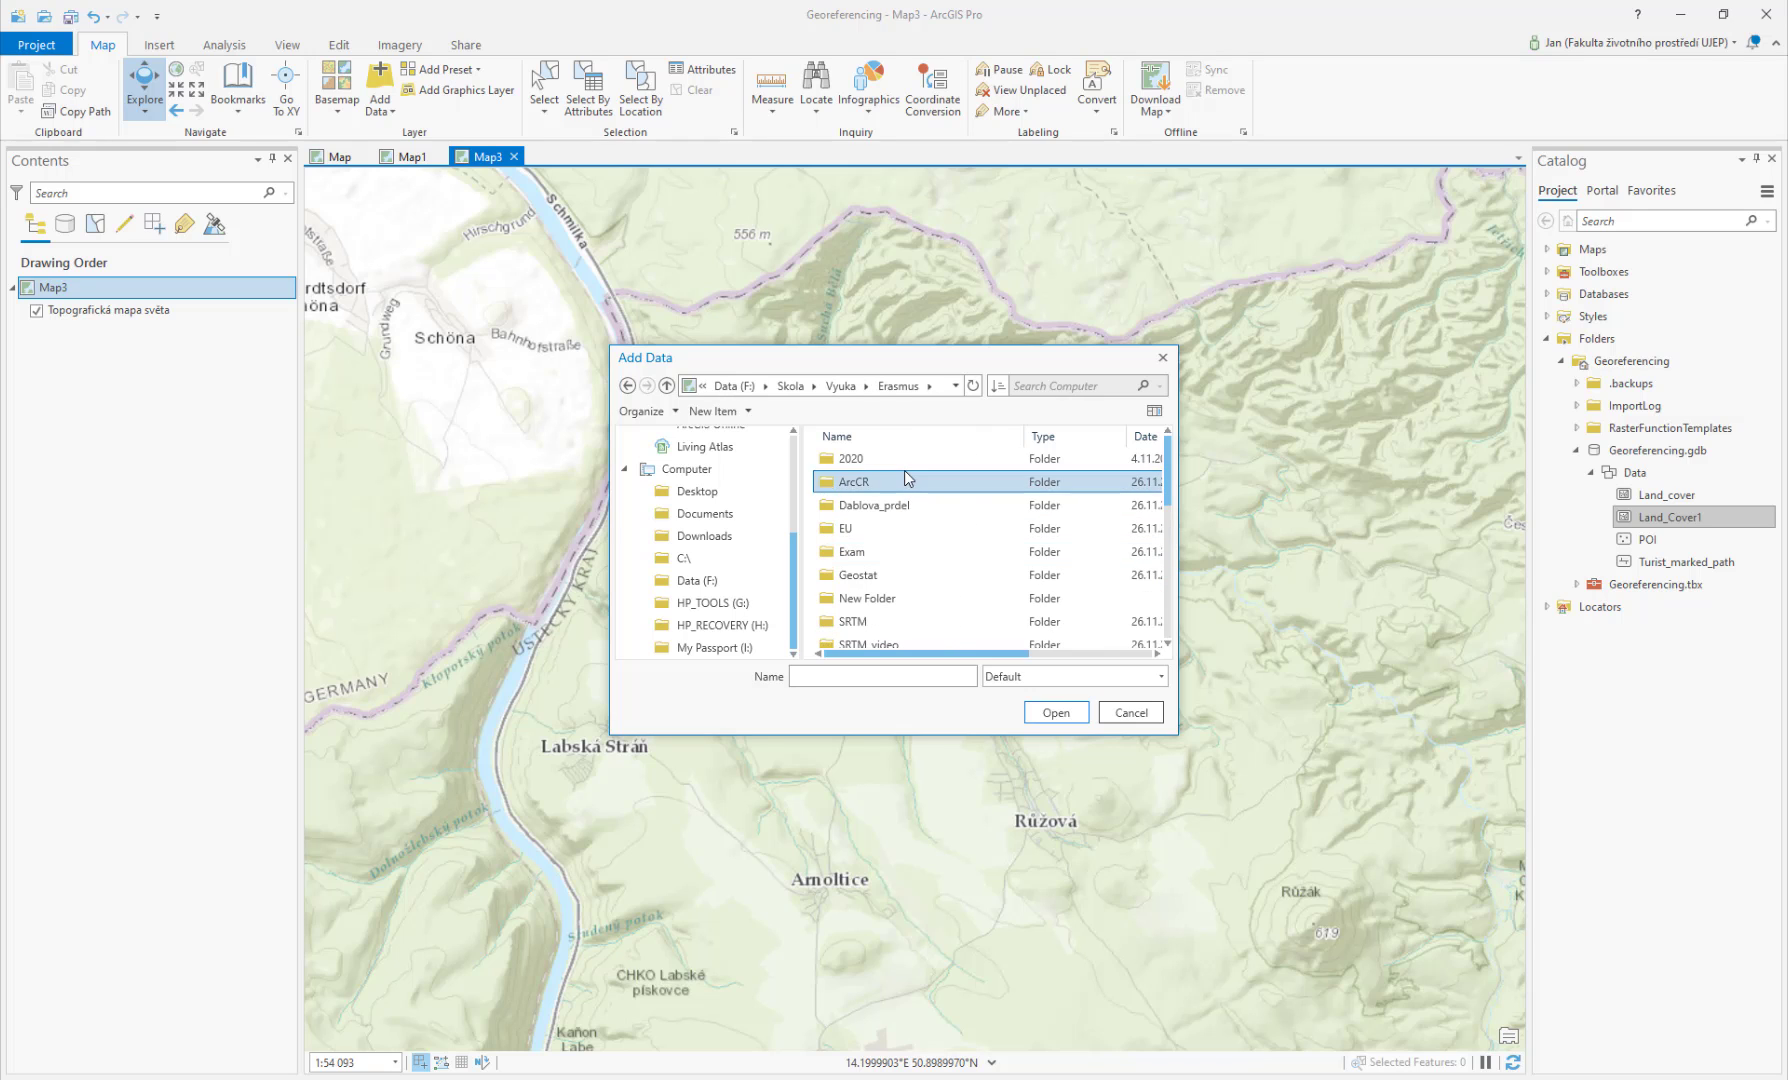
{"action": "left_click", "coordinate": [836, 386]}
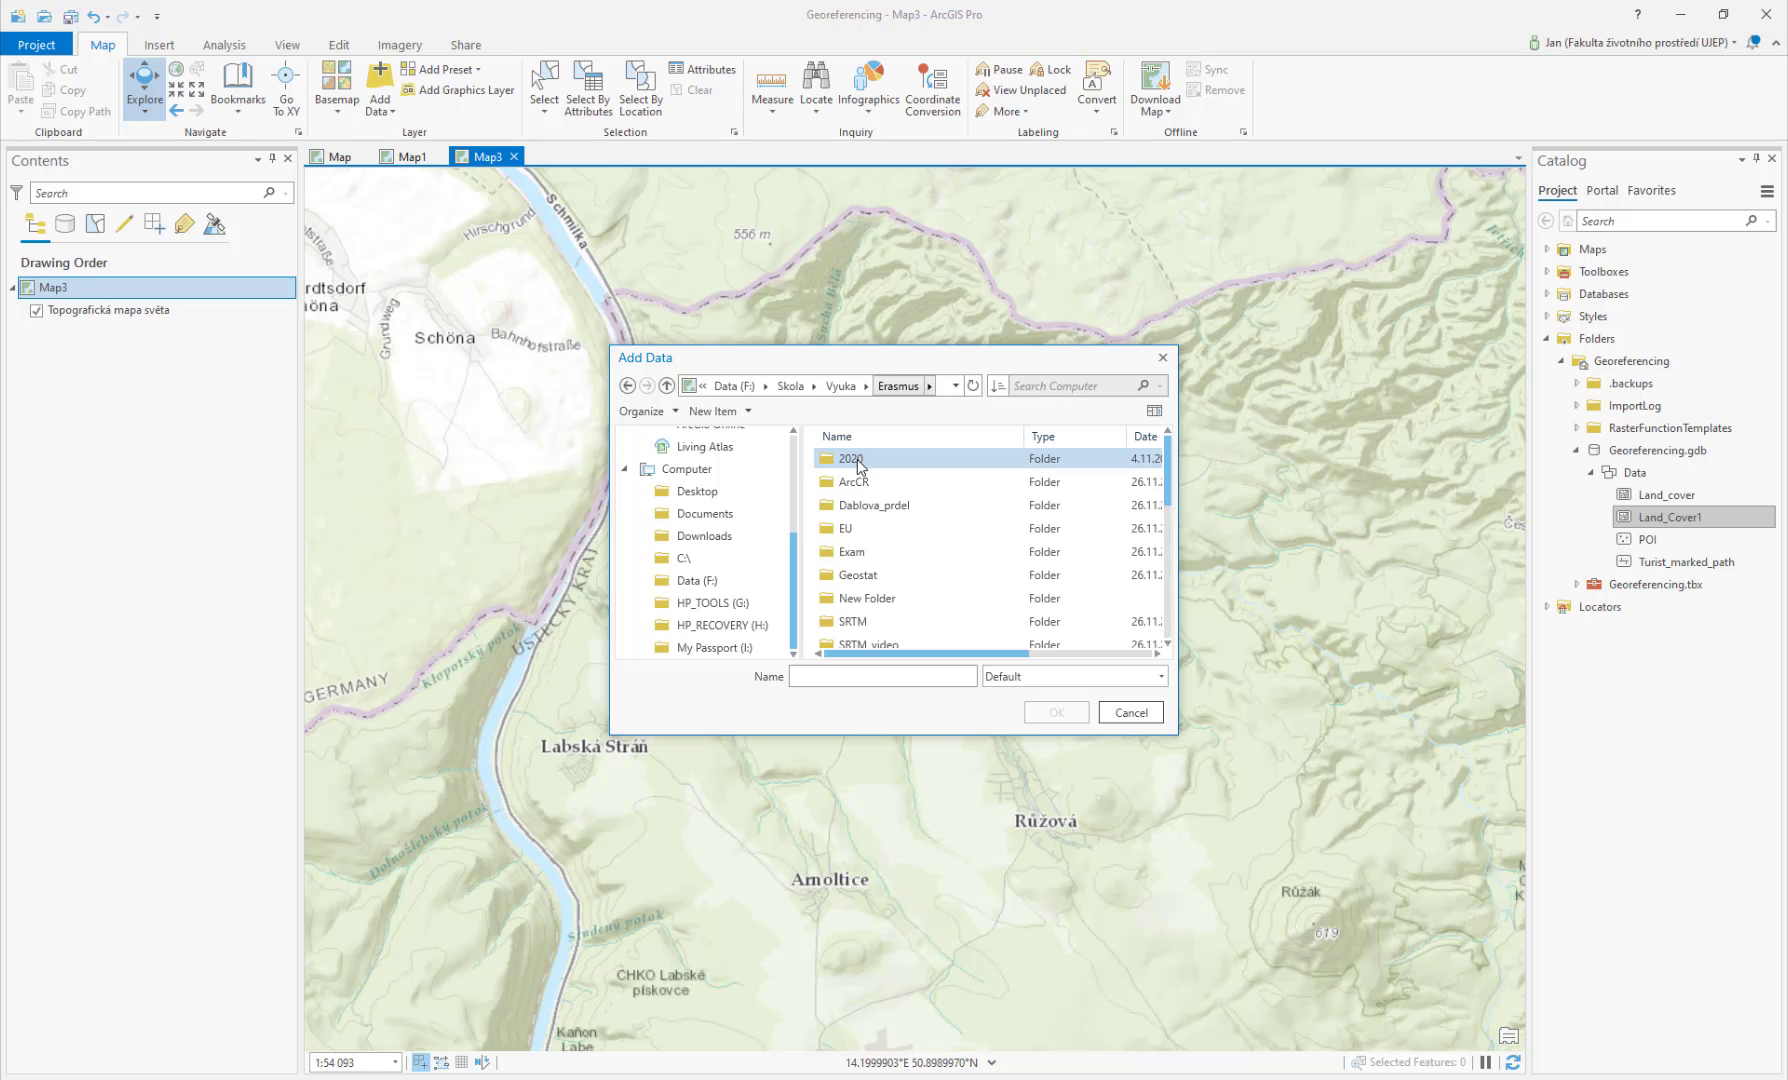
{"action": "left_click", "coordinate": [858, 460]}
{"action": "double_click", "coordinate": [858, 460]}
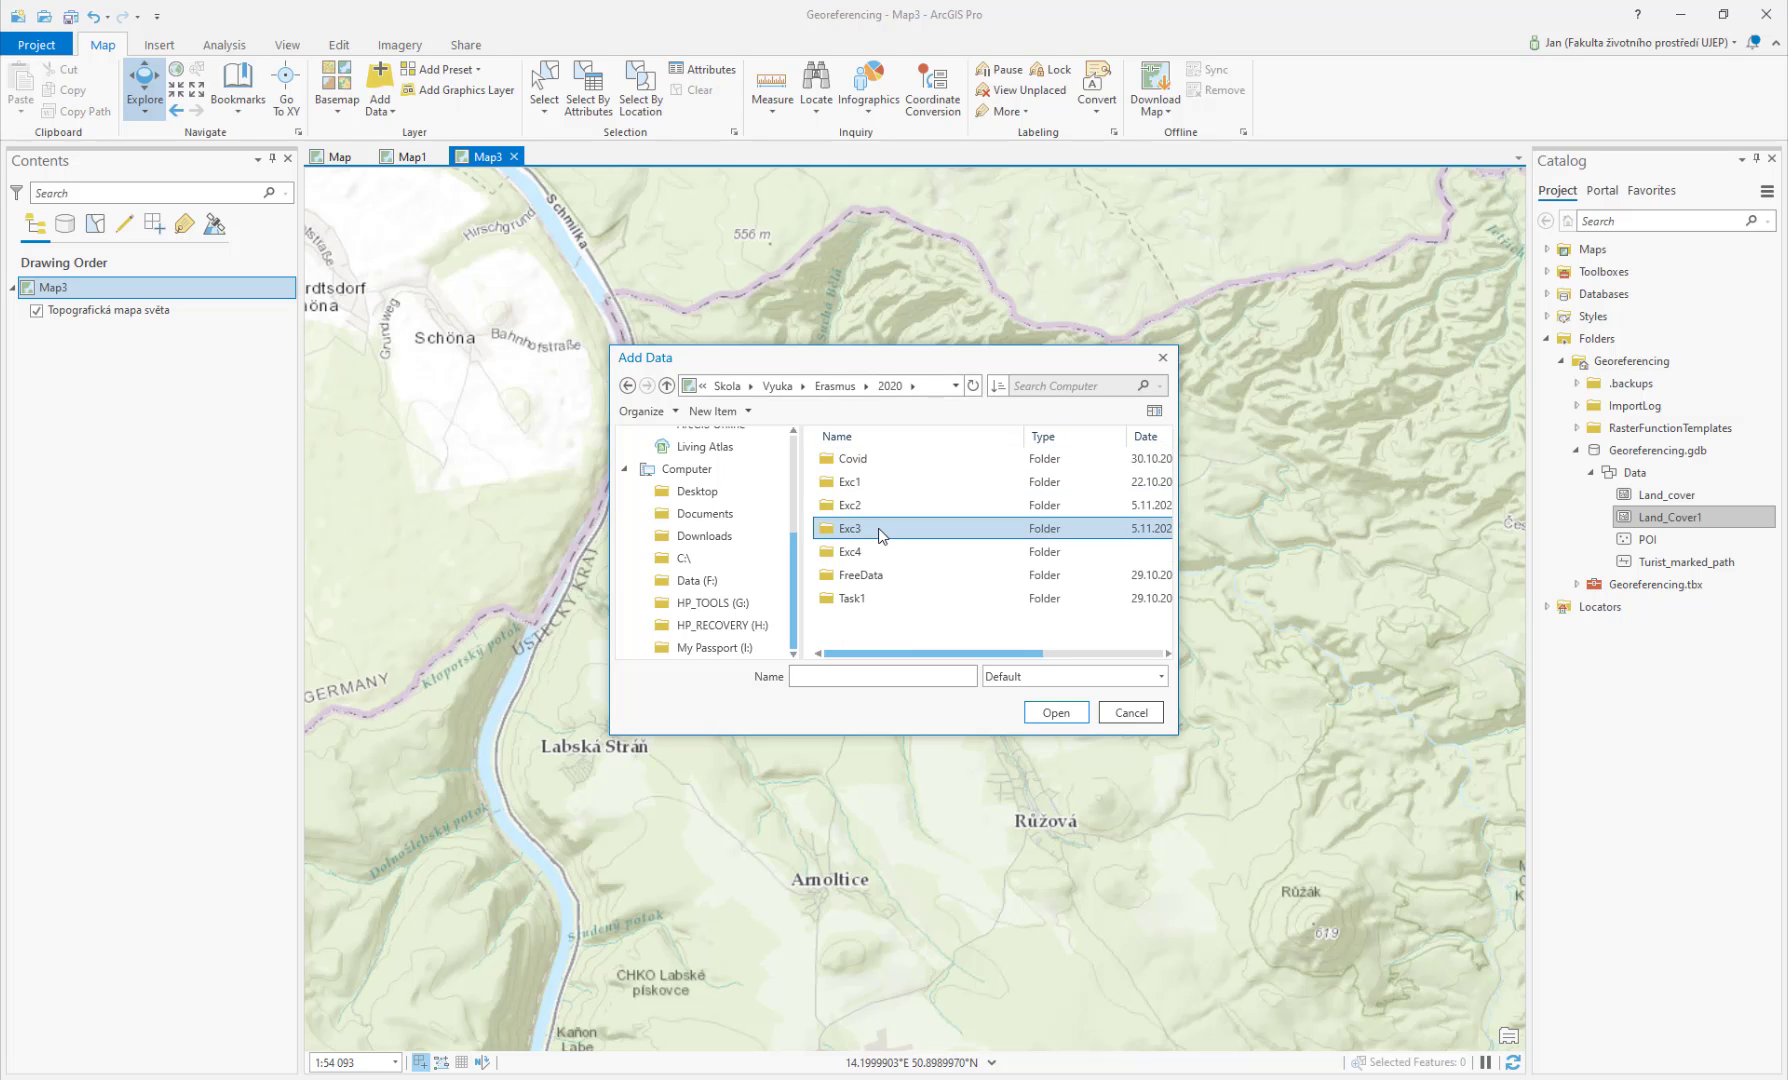
{"action": "double_click", "coordinate": [905, 528]}
{"action": "left_click", "coordinate": [881, 490]}
{"action": "left_click", "coordinate": [1052, 716]}
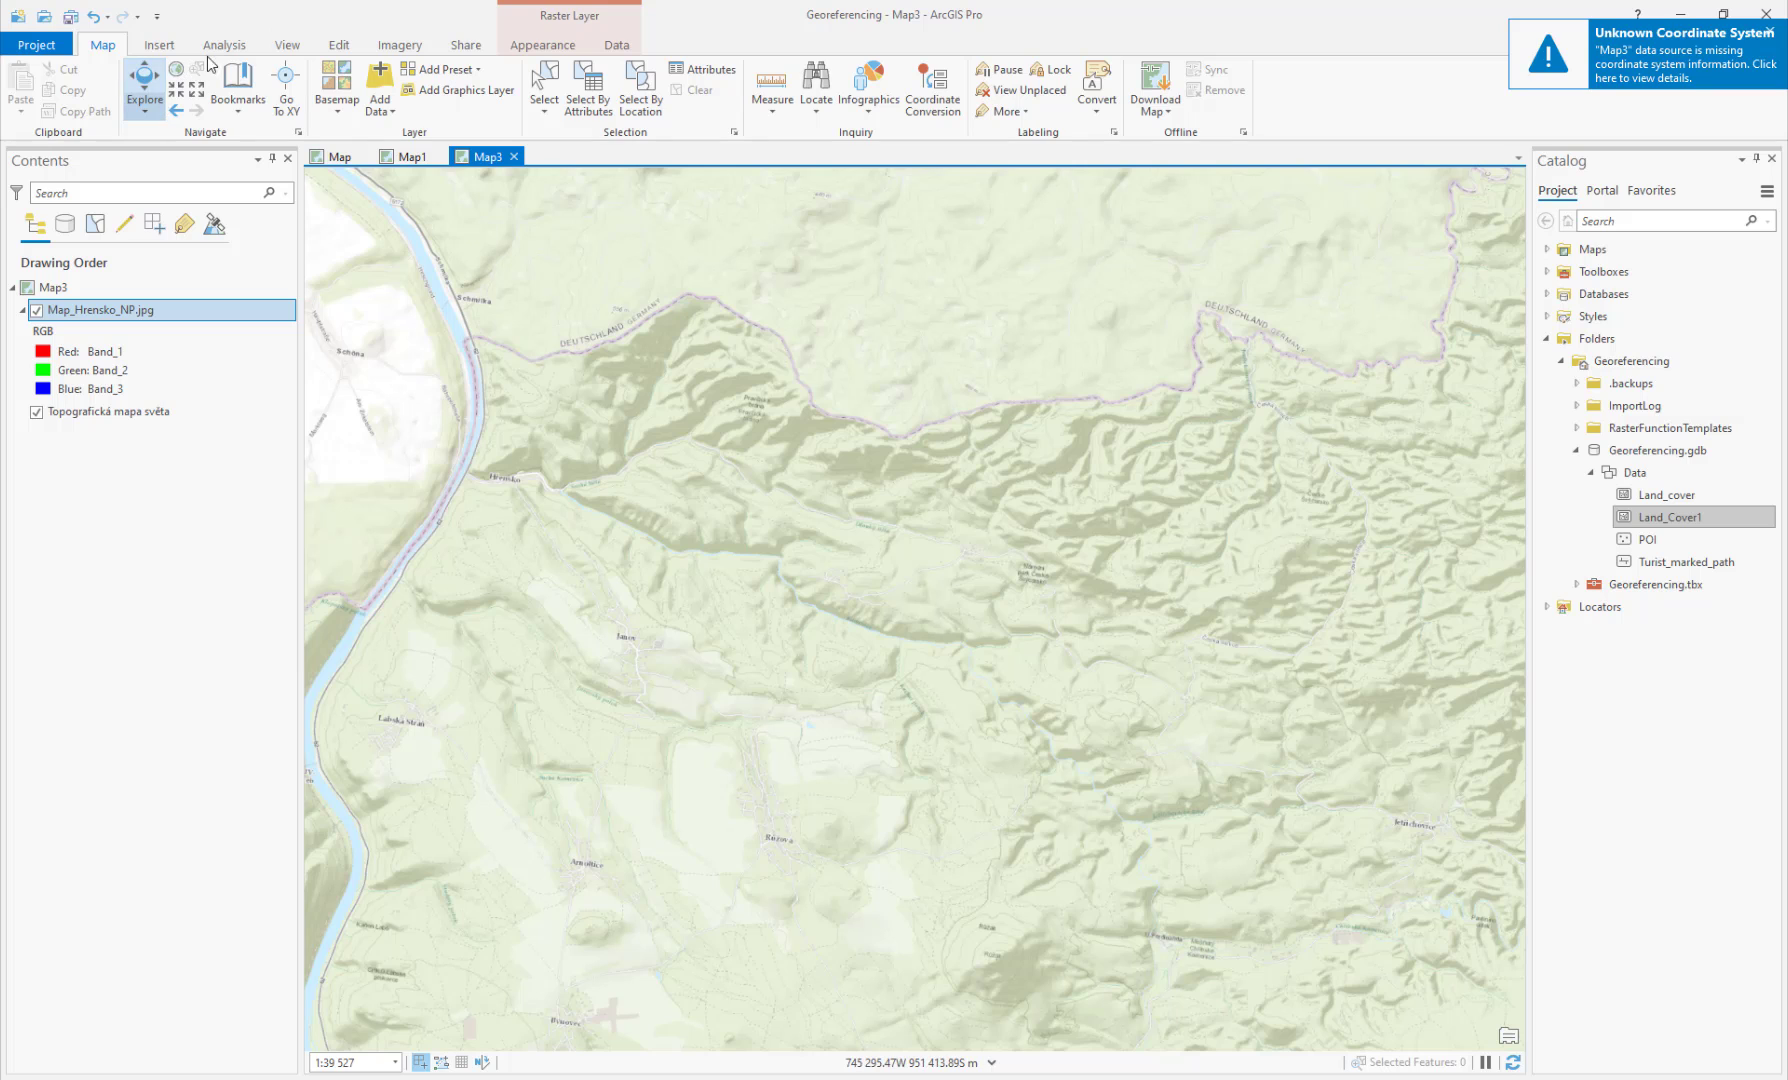
Step: Save the current map view as a bookmark named Hrensko_NP
{"action": "left_click", "coordinate": [245, 112]}
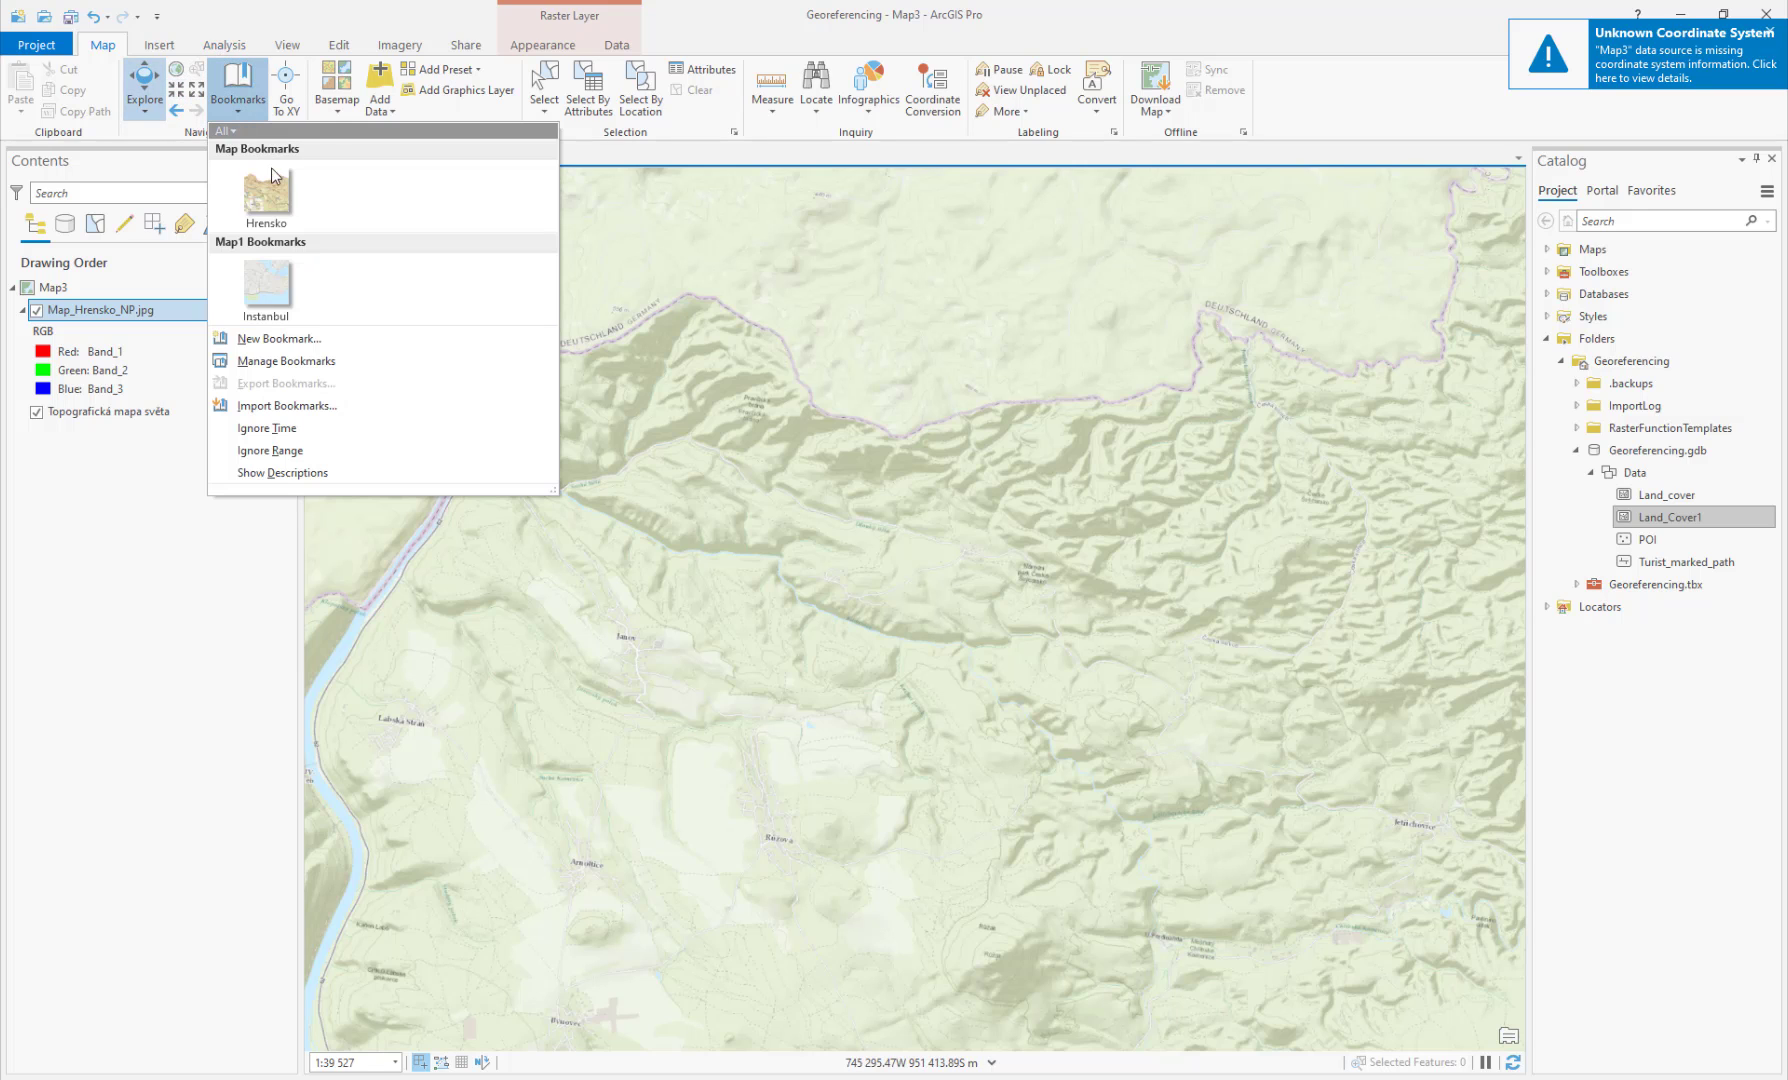
{"action": "left_click", "coordinate": [277, 340]}
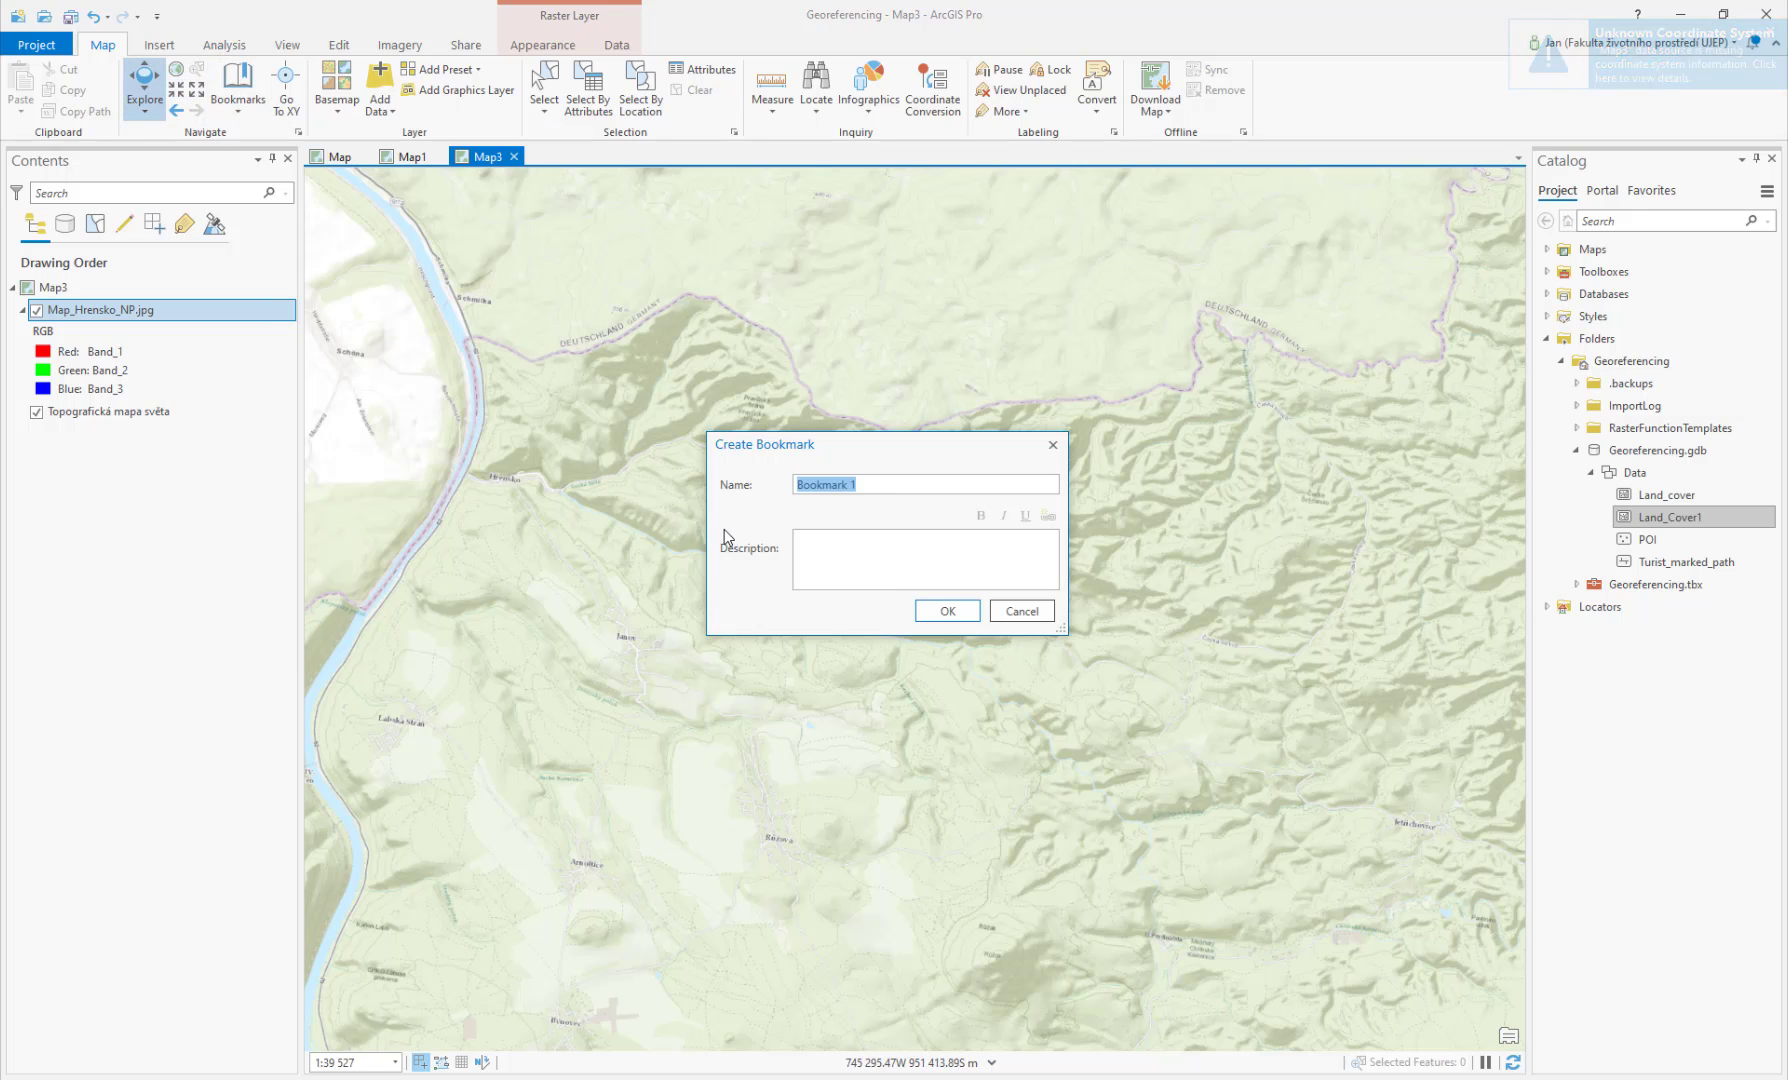
{"action": "type", "text": "Hre"}
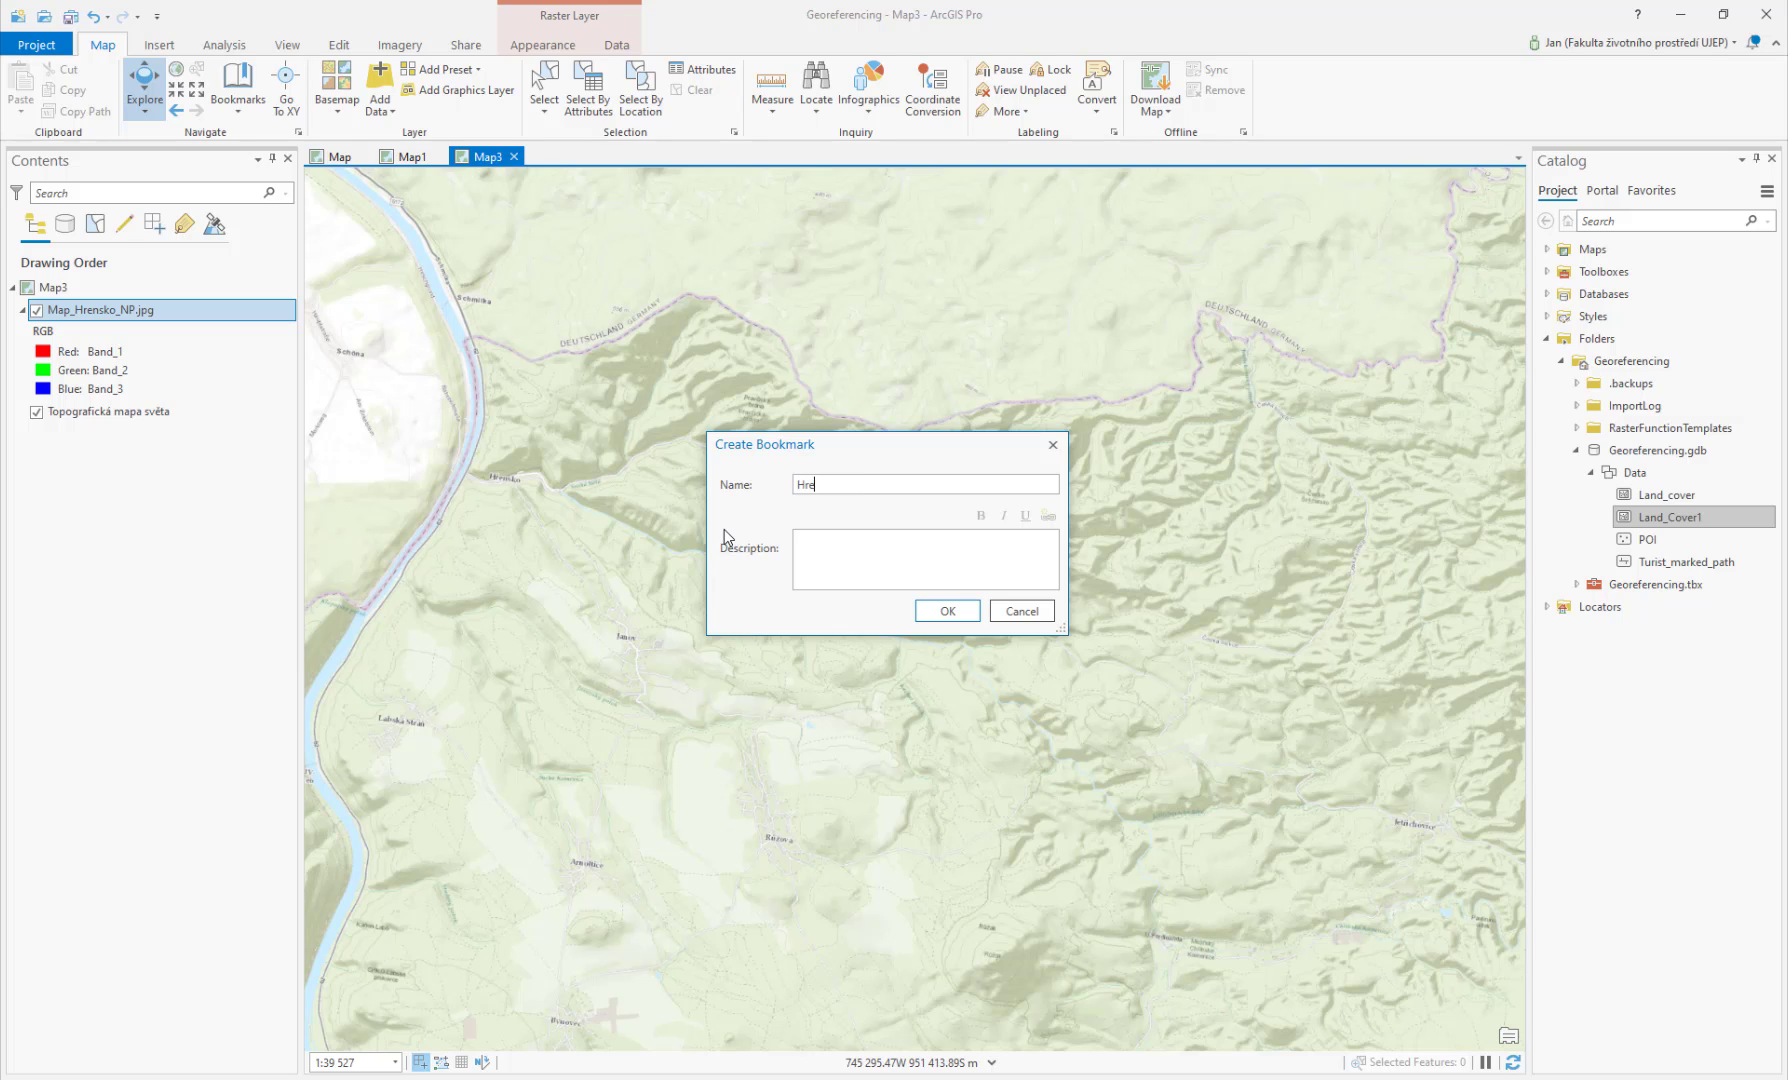
{"action": "type", "text": "nsko_NP"}
{"action": "left_click", "coordinate": [946, 611]}
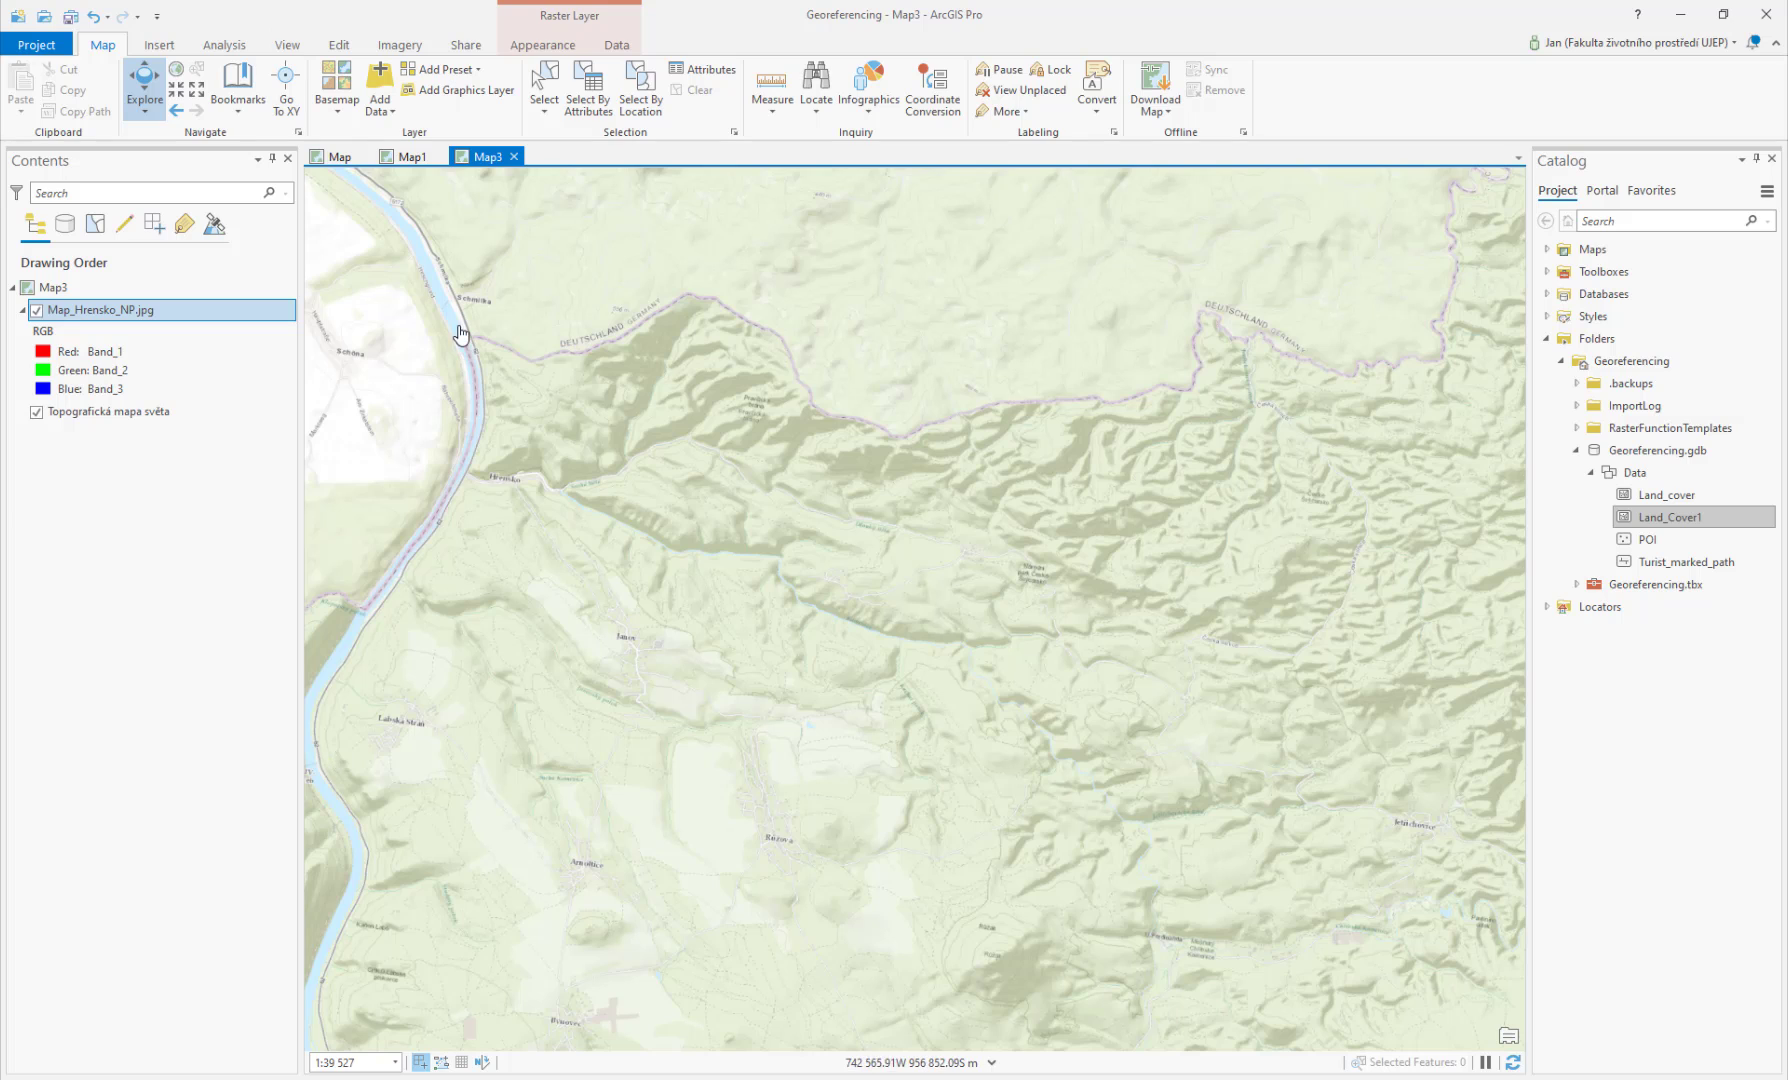
Step: Zoom to the Map_Hrensko_NP.jpg layer and examine where the unreferenced image lies on the basemap
{"action": "right_click", "coordinate": [97, 318]}
{"action": "left_click", "coordinate": [170, 537]}
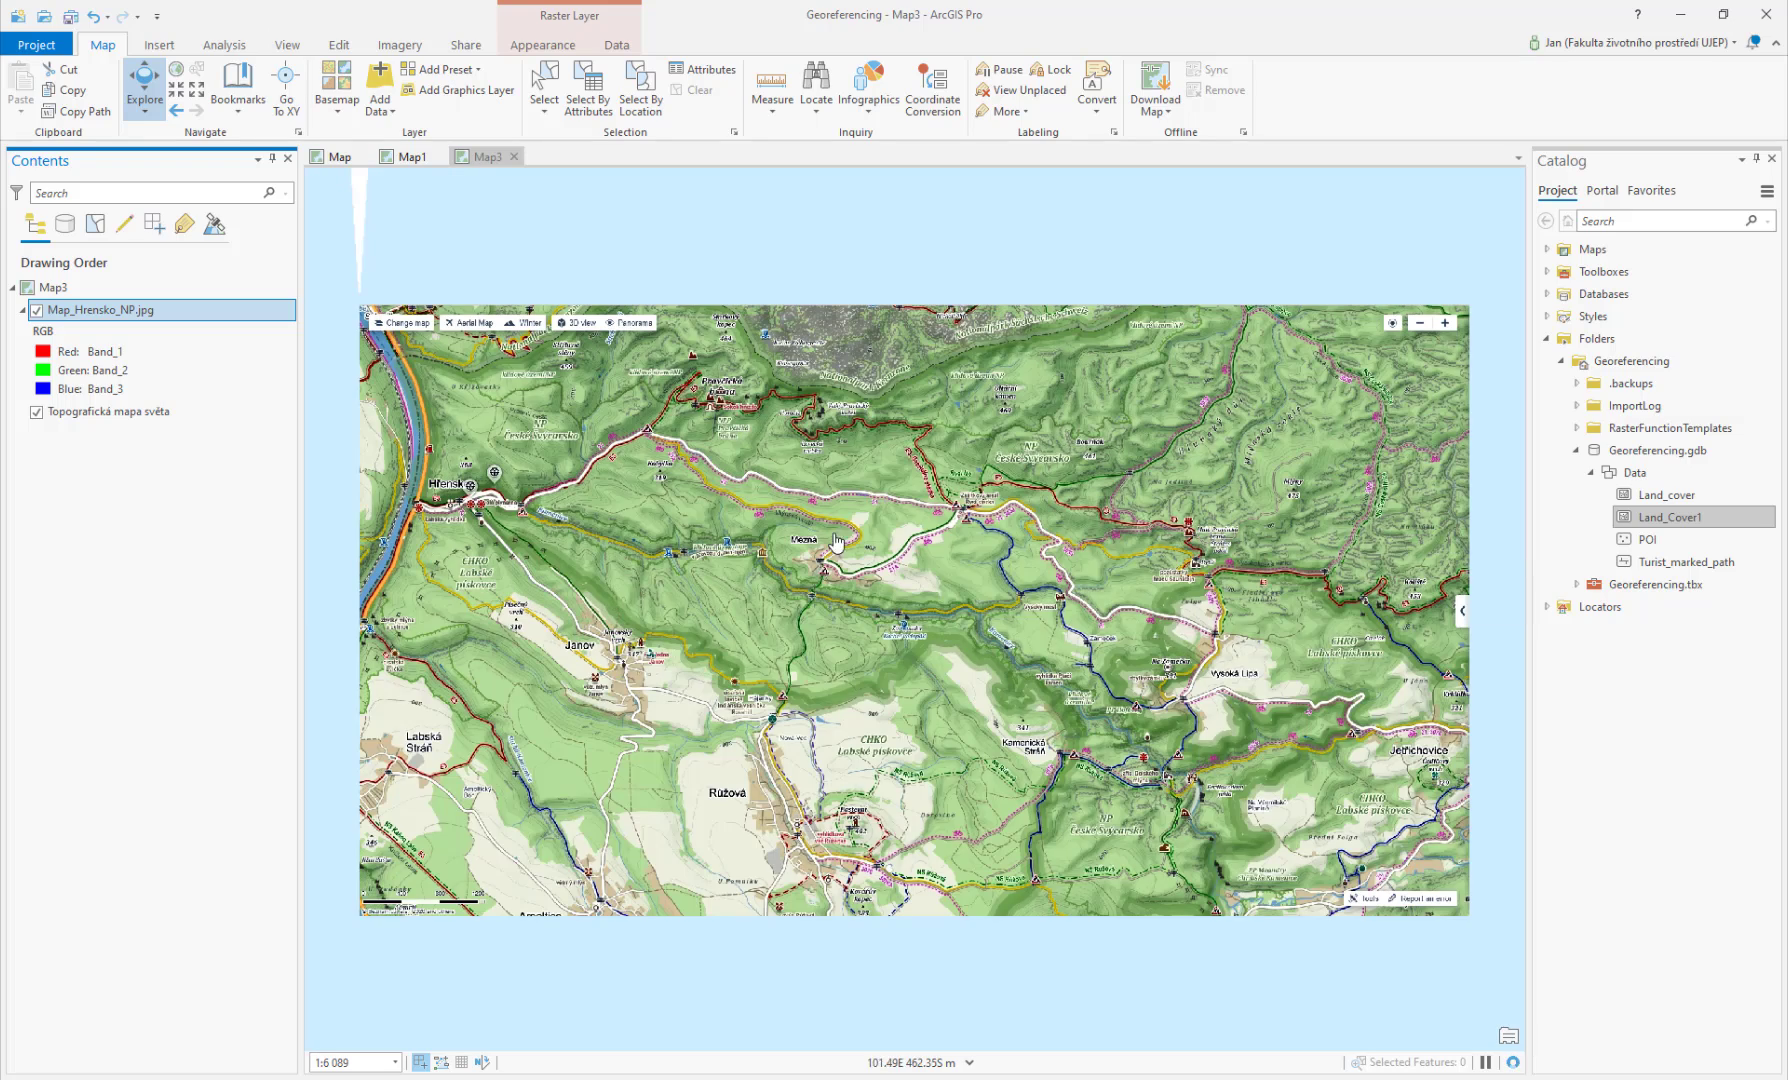
{"action": "scroll", "coordinate": [706, 530], "scroll_direction": "up", "scroll_amount": 2}
{"action": "scroll", "coordinate": [706, 530], "scroll_direction": "down", "scroll_amount": 10}
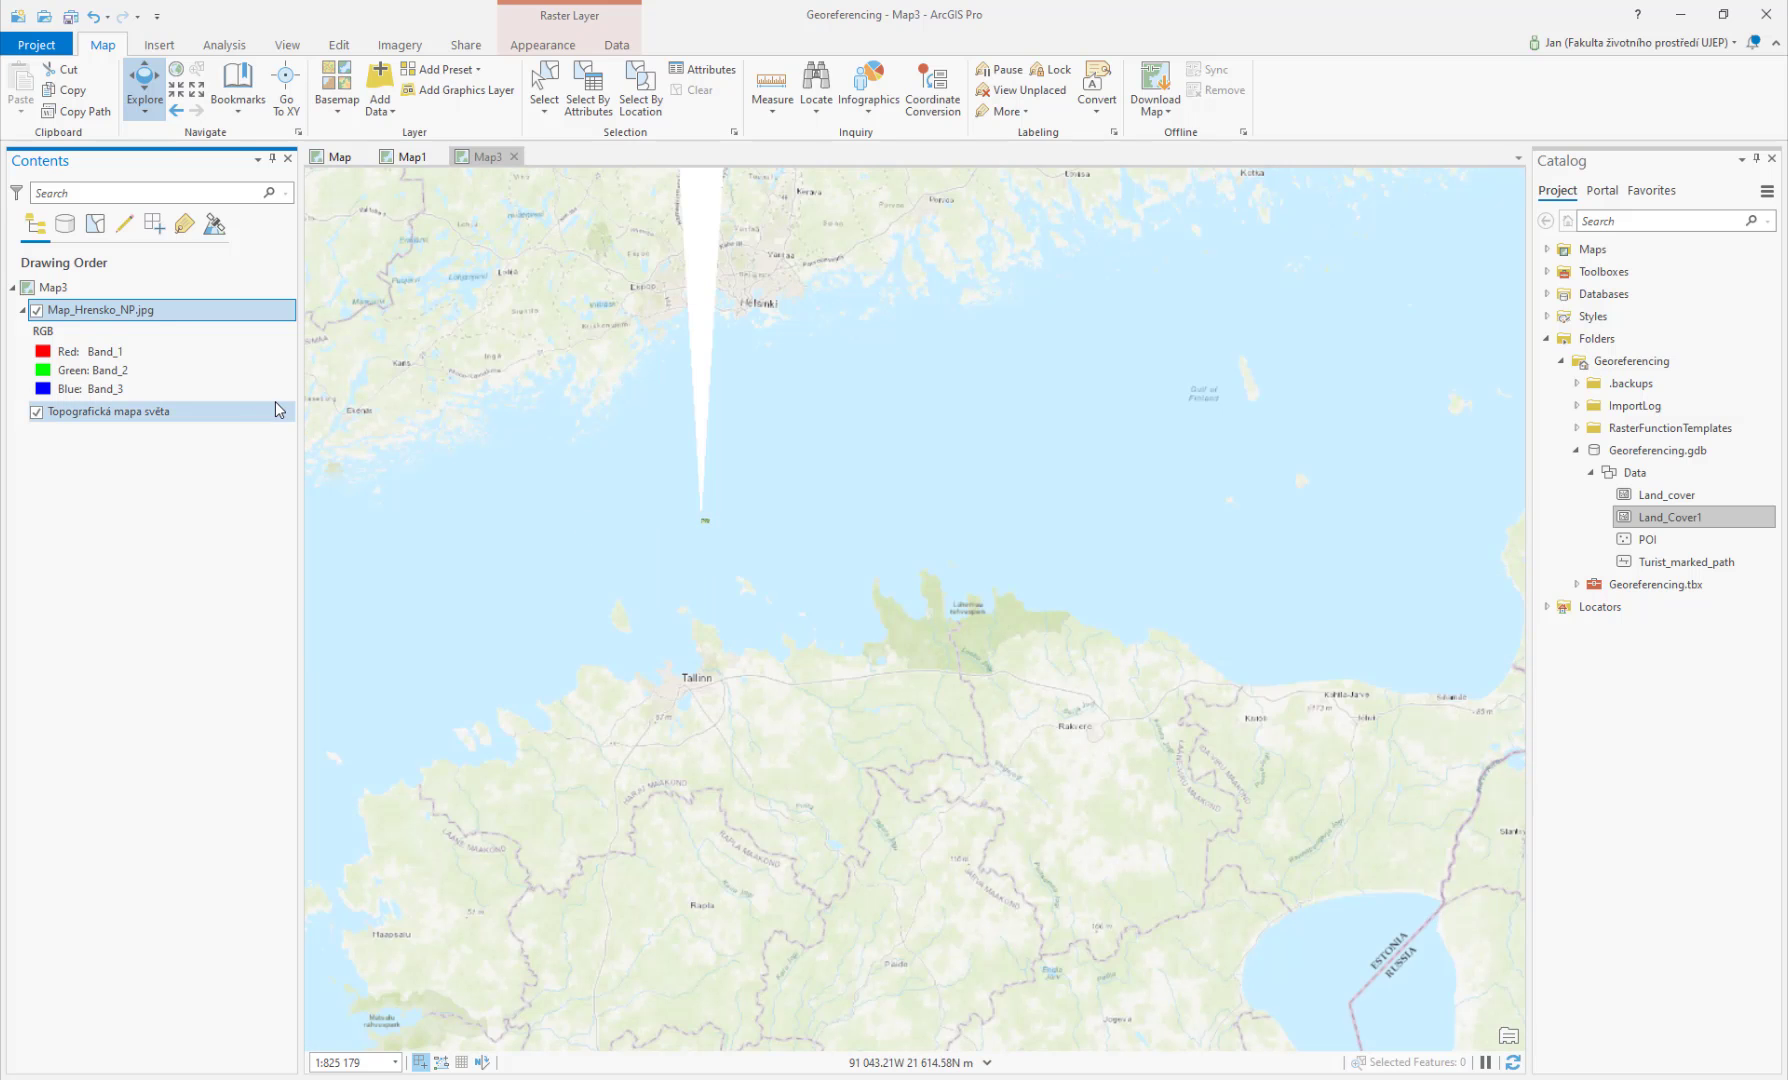
Step: Set Map3's coordinate system to WGS 1984 Web Mercator (auxiliary sphere) from the coordinate systems of its layers
{"action": "right_click", "coordinate": [53, 288]}
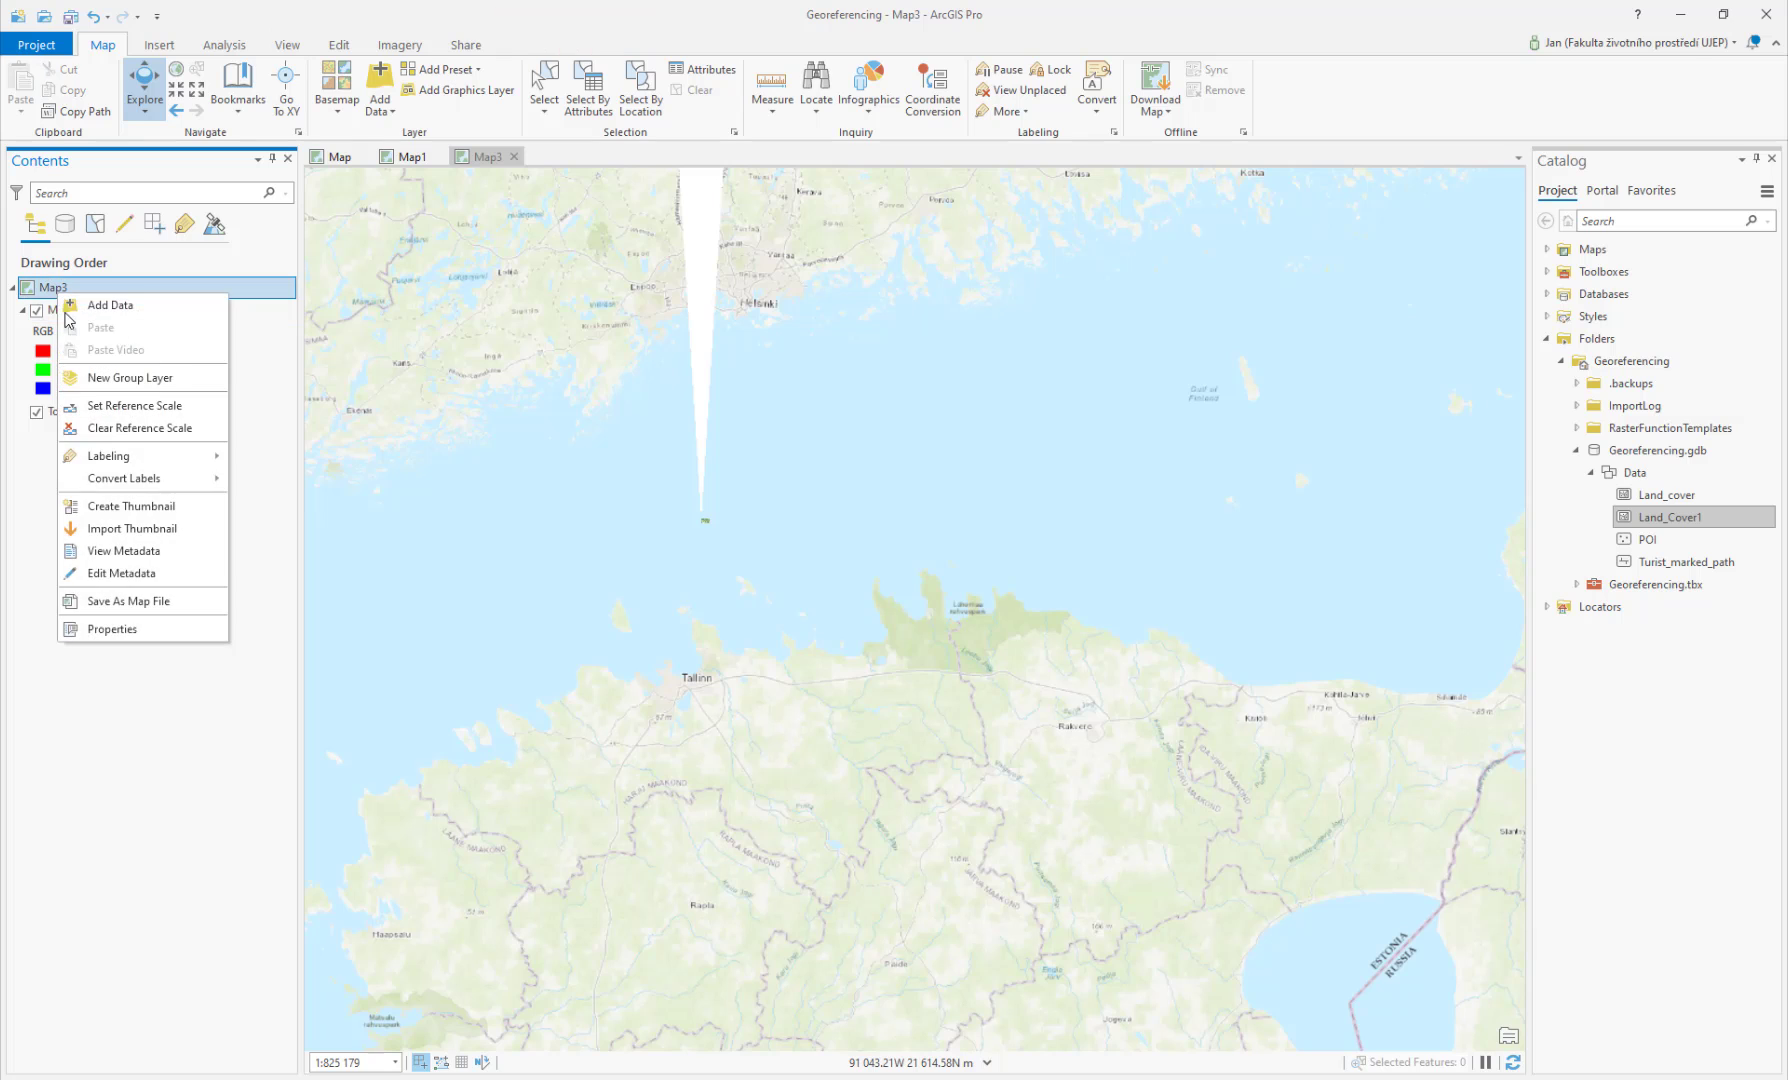
{"action": "left_click", "coordinate": [112, 629]}
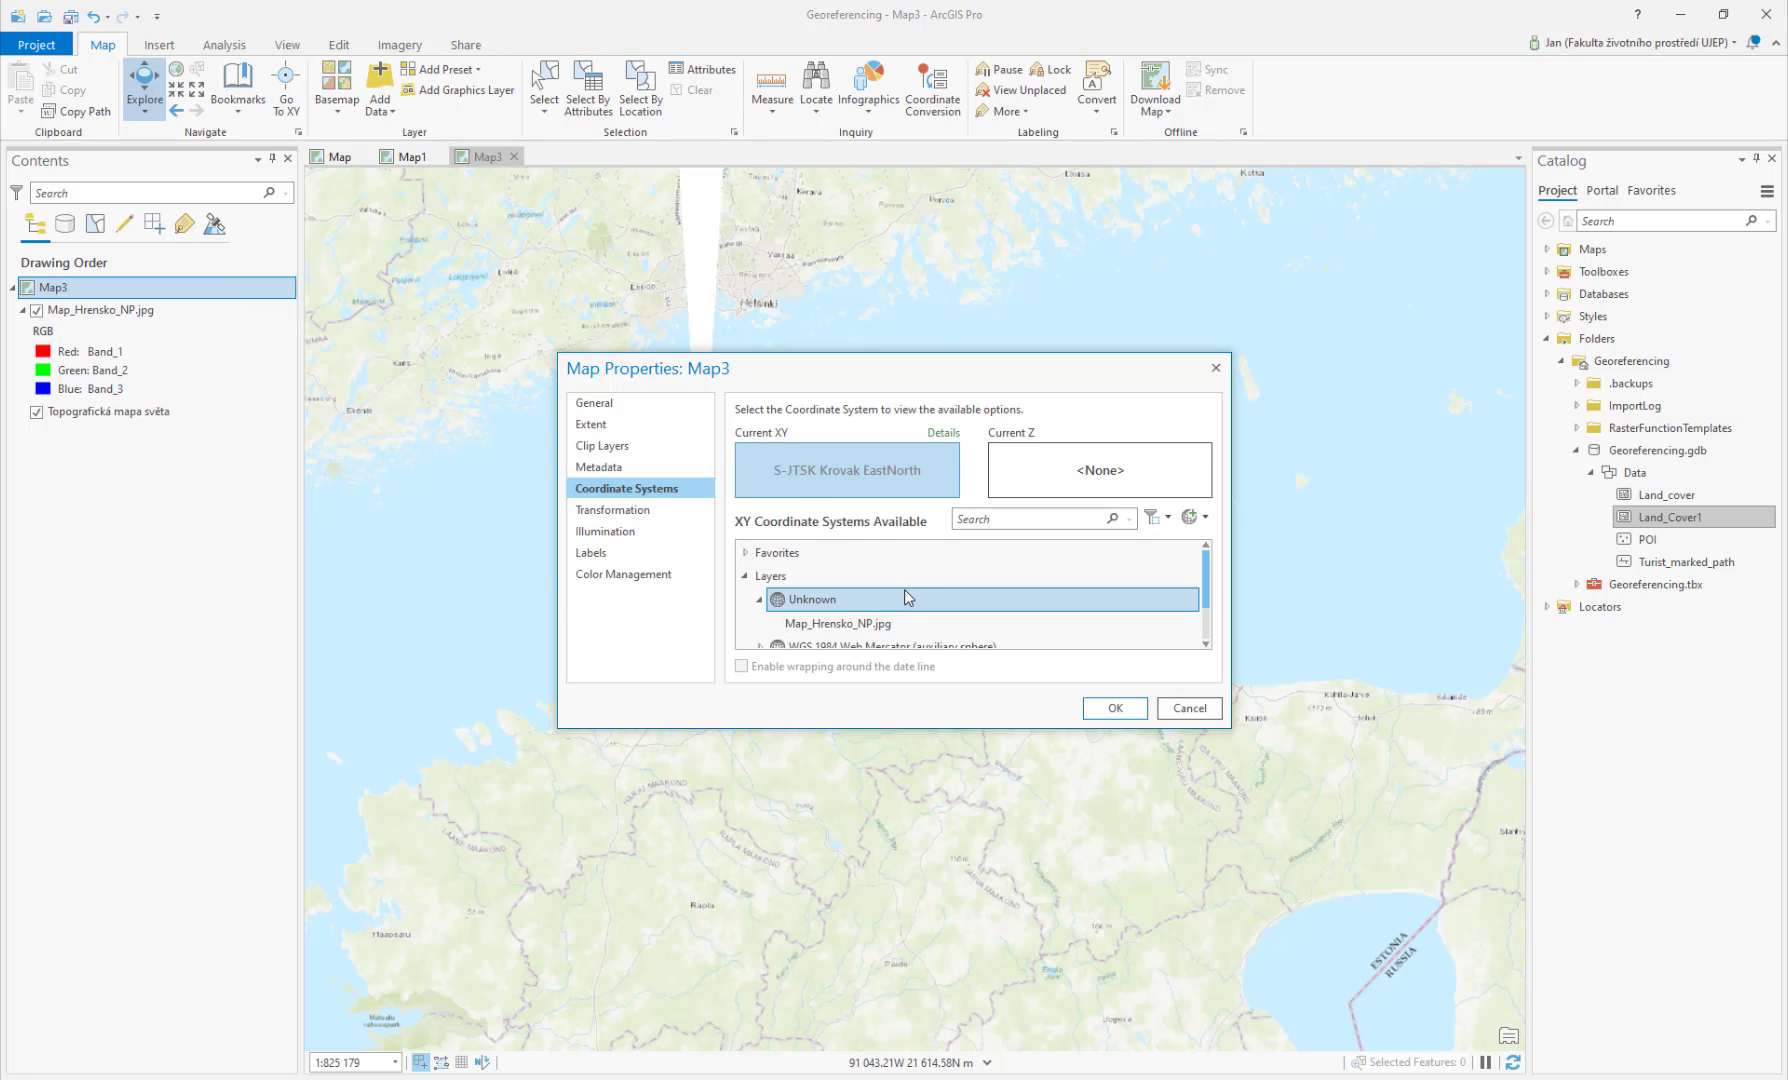
{"action": "scroll", "coordinate": [910, 586], "scroll_direction": "down", "scroll_amount": 1}
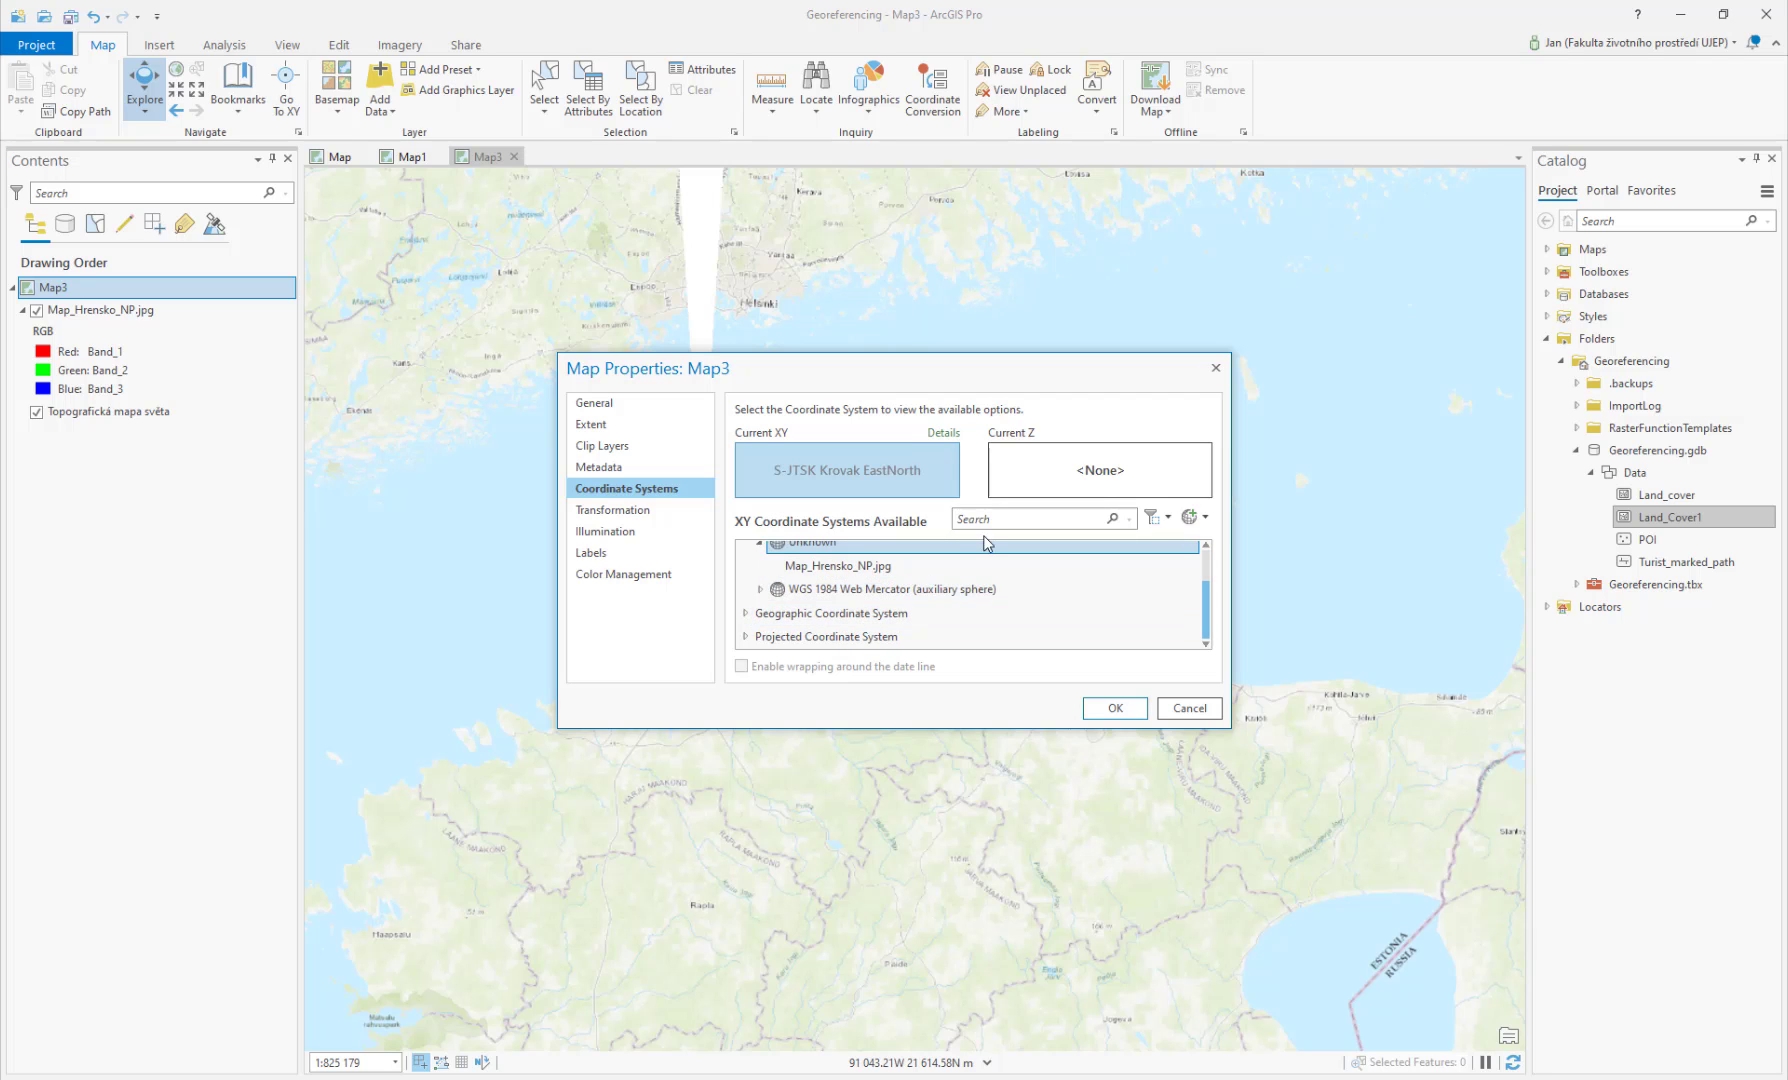
{"action": "left_click", "coordinate": [926, 589]}
{"action": "left_click", "coordinate": [1106, 708]}
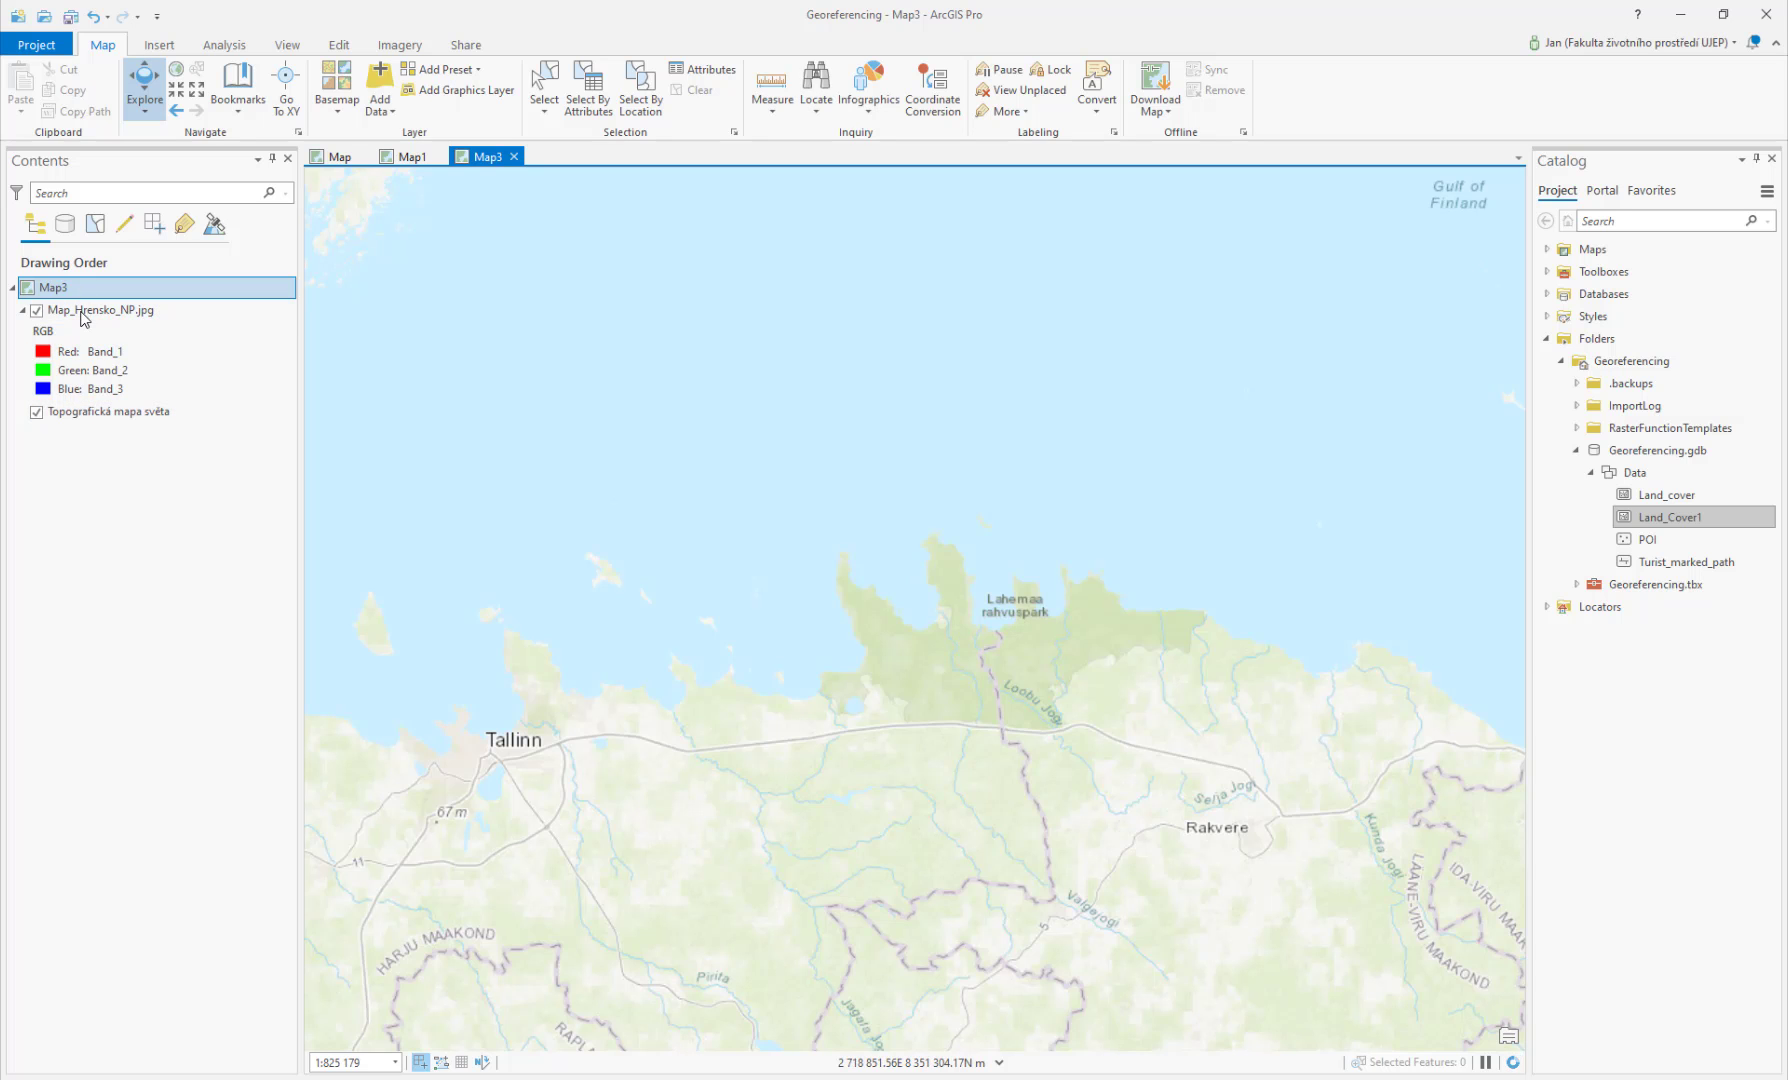
Step: Zoom to the Map_Hrensko_NP.jpg layer and check its location on the world map under the Web Mercator projection
{"action": "right_click", "coordinate": [83, 318]}
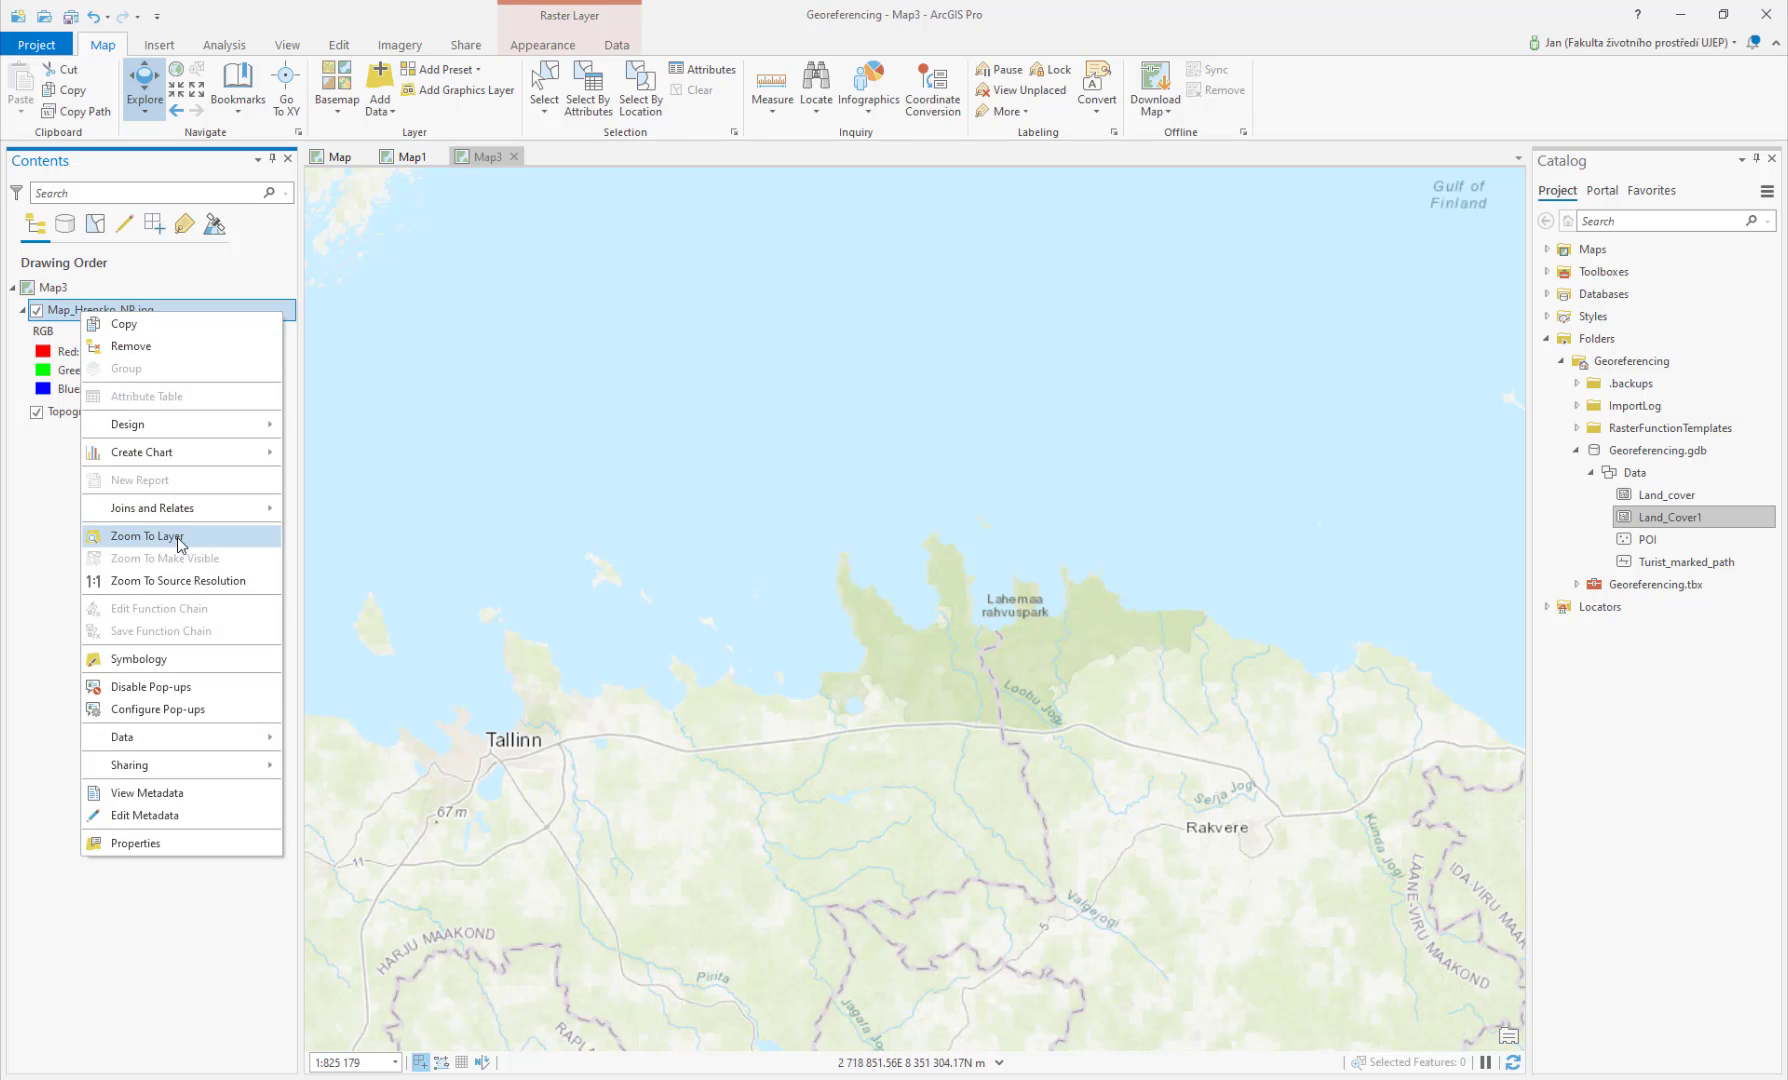
{"action": "left_click", "coordinate": [178, 540]}
{"action": "scroll", "coordinate": [731, 572], "scroll_direction": "down", "scroll_amount": 4}
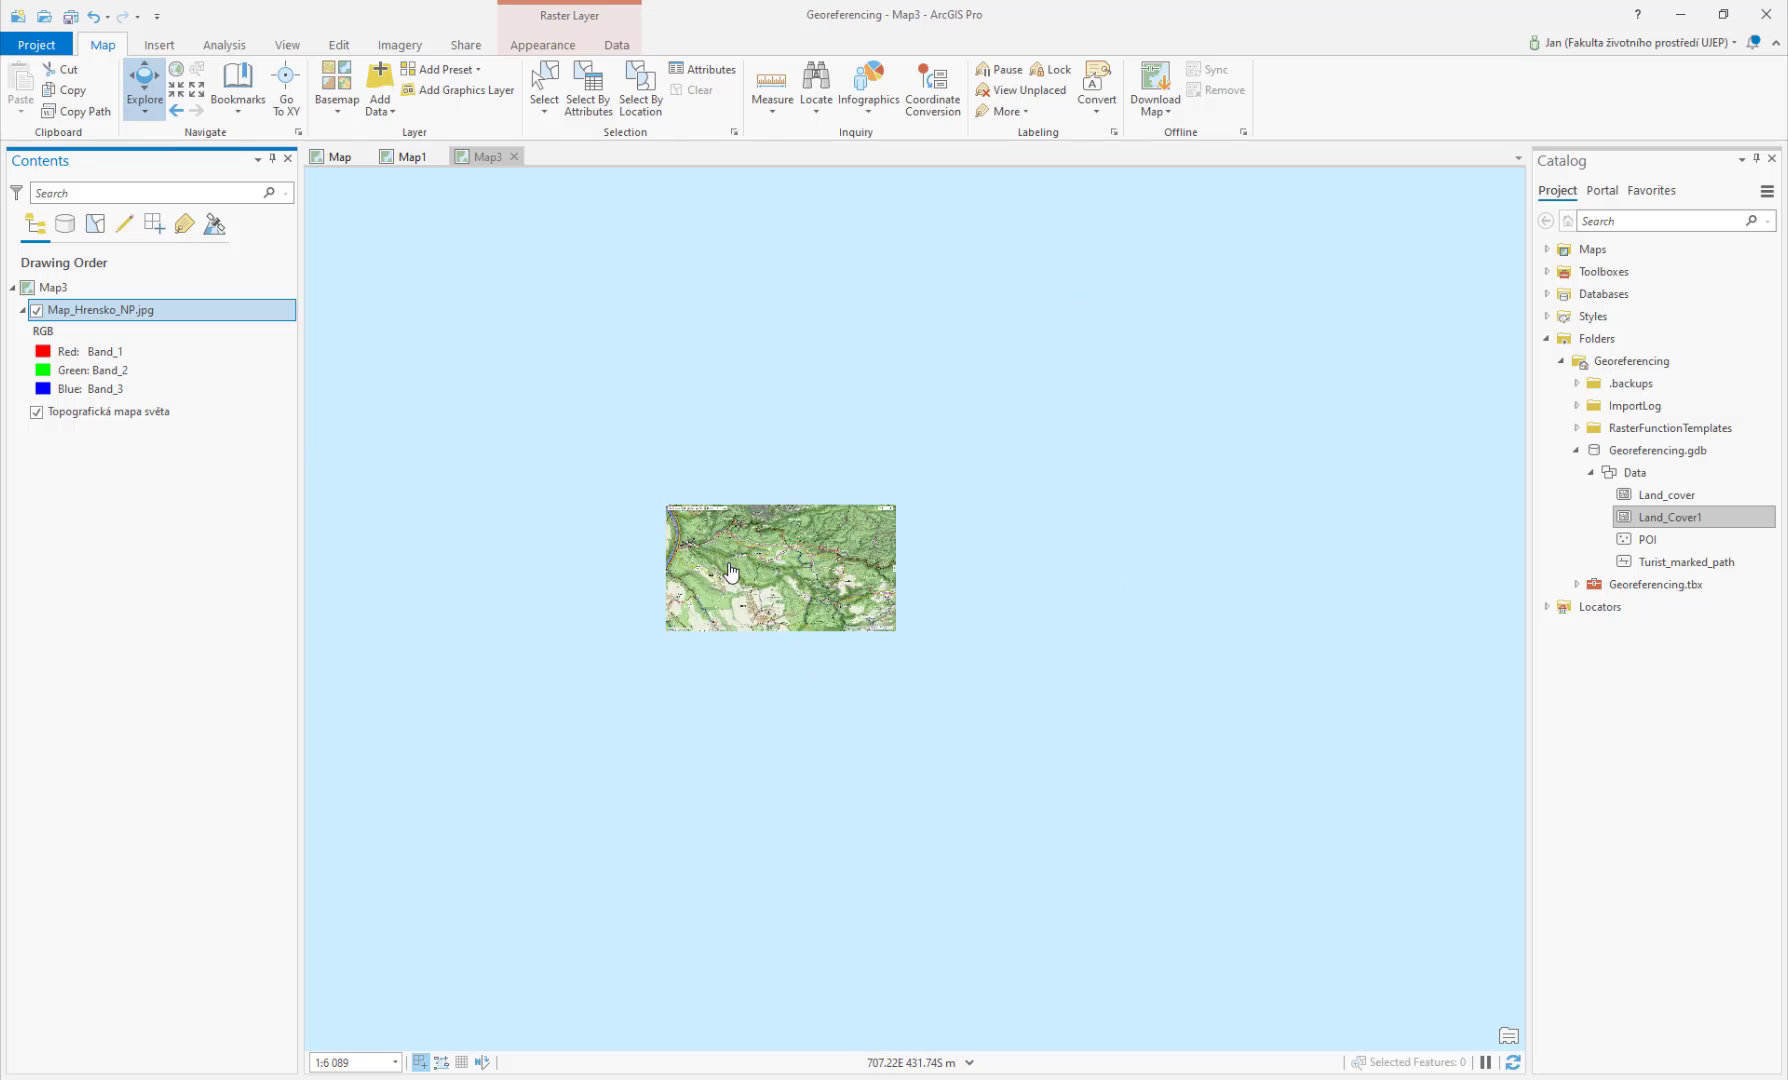
{"action": "scroll", "coordinate": [728, 568], "scroll_direction": "down", "scroll_amount": 10}
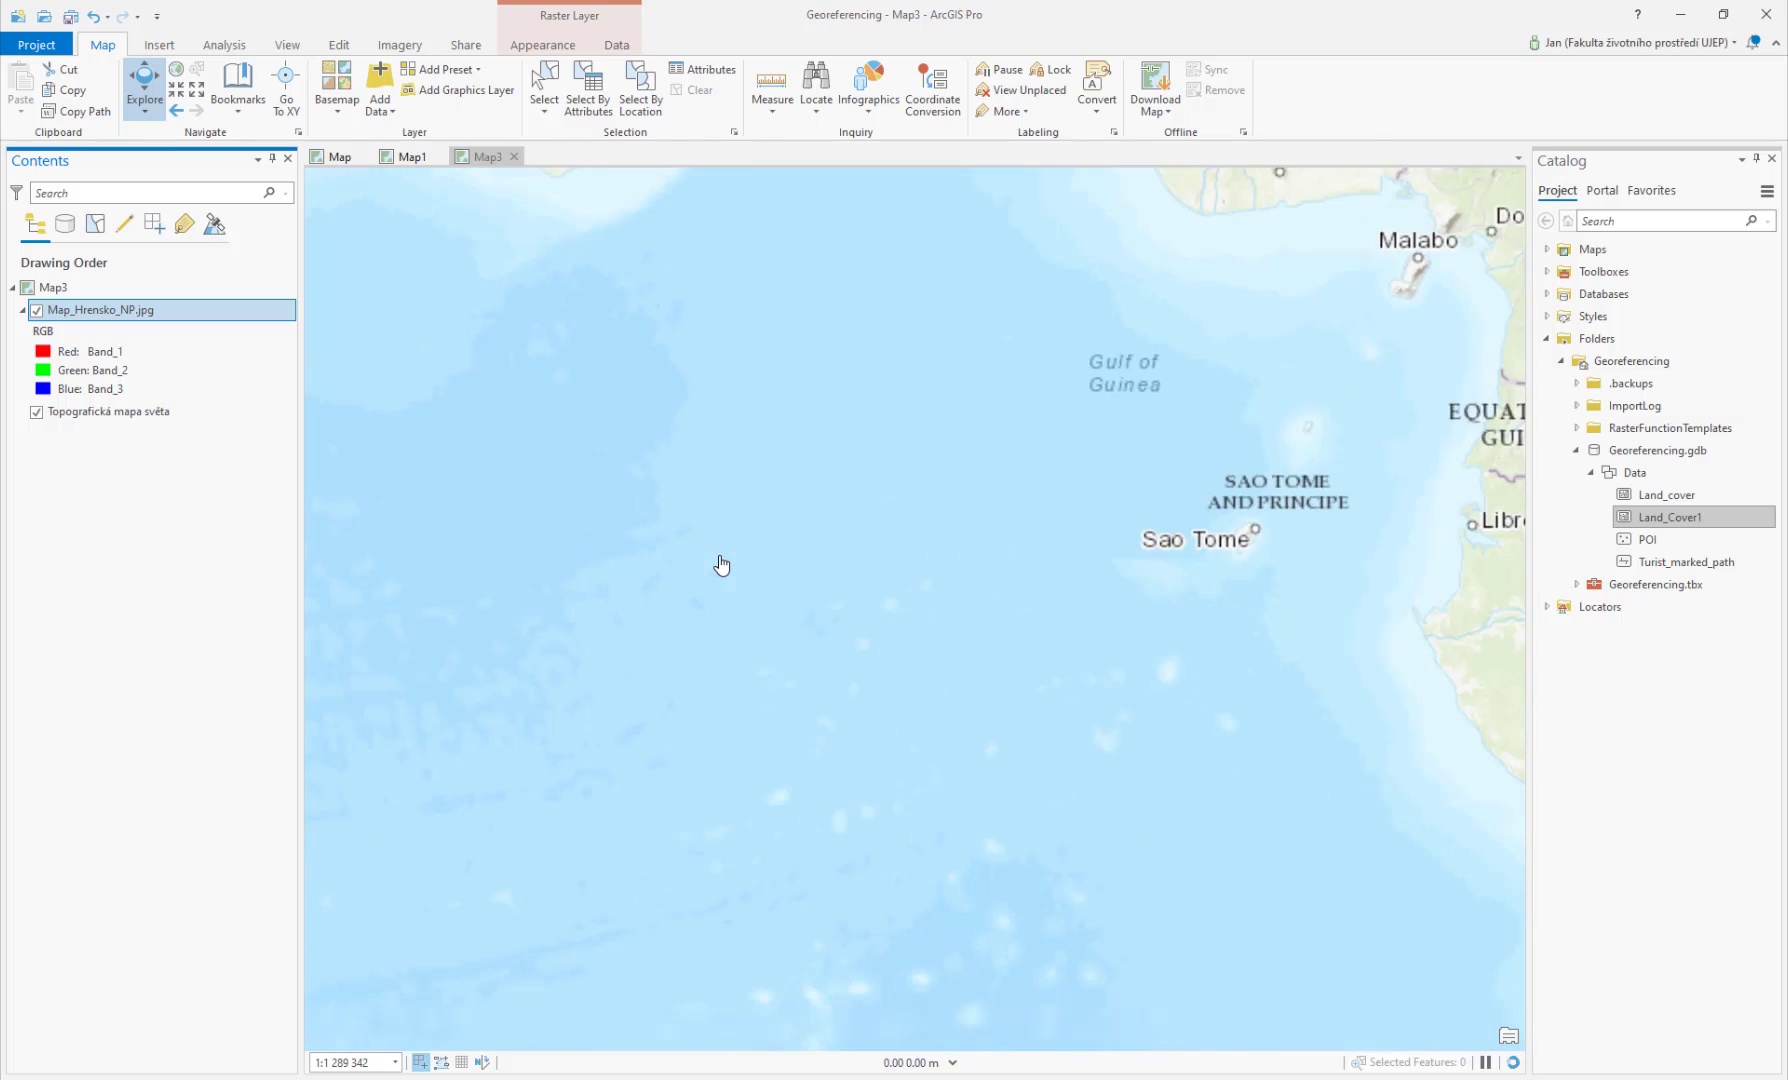
{"action": "scroll", "coordinate": [721, 566], "scroll_direction": "down", "scroll_amount": 4}
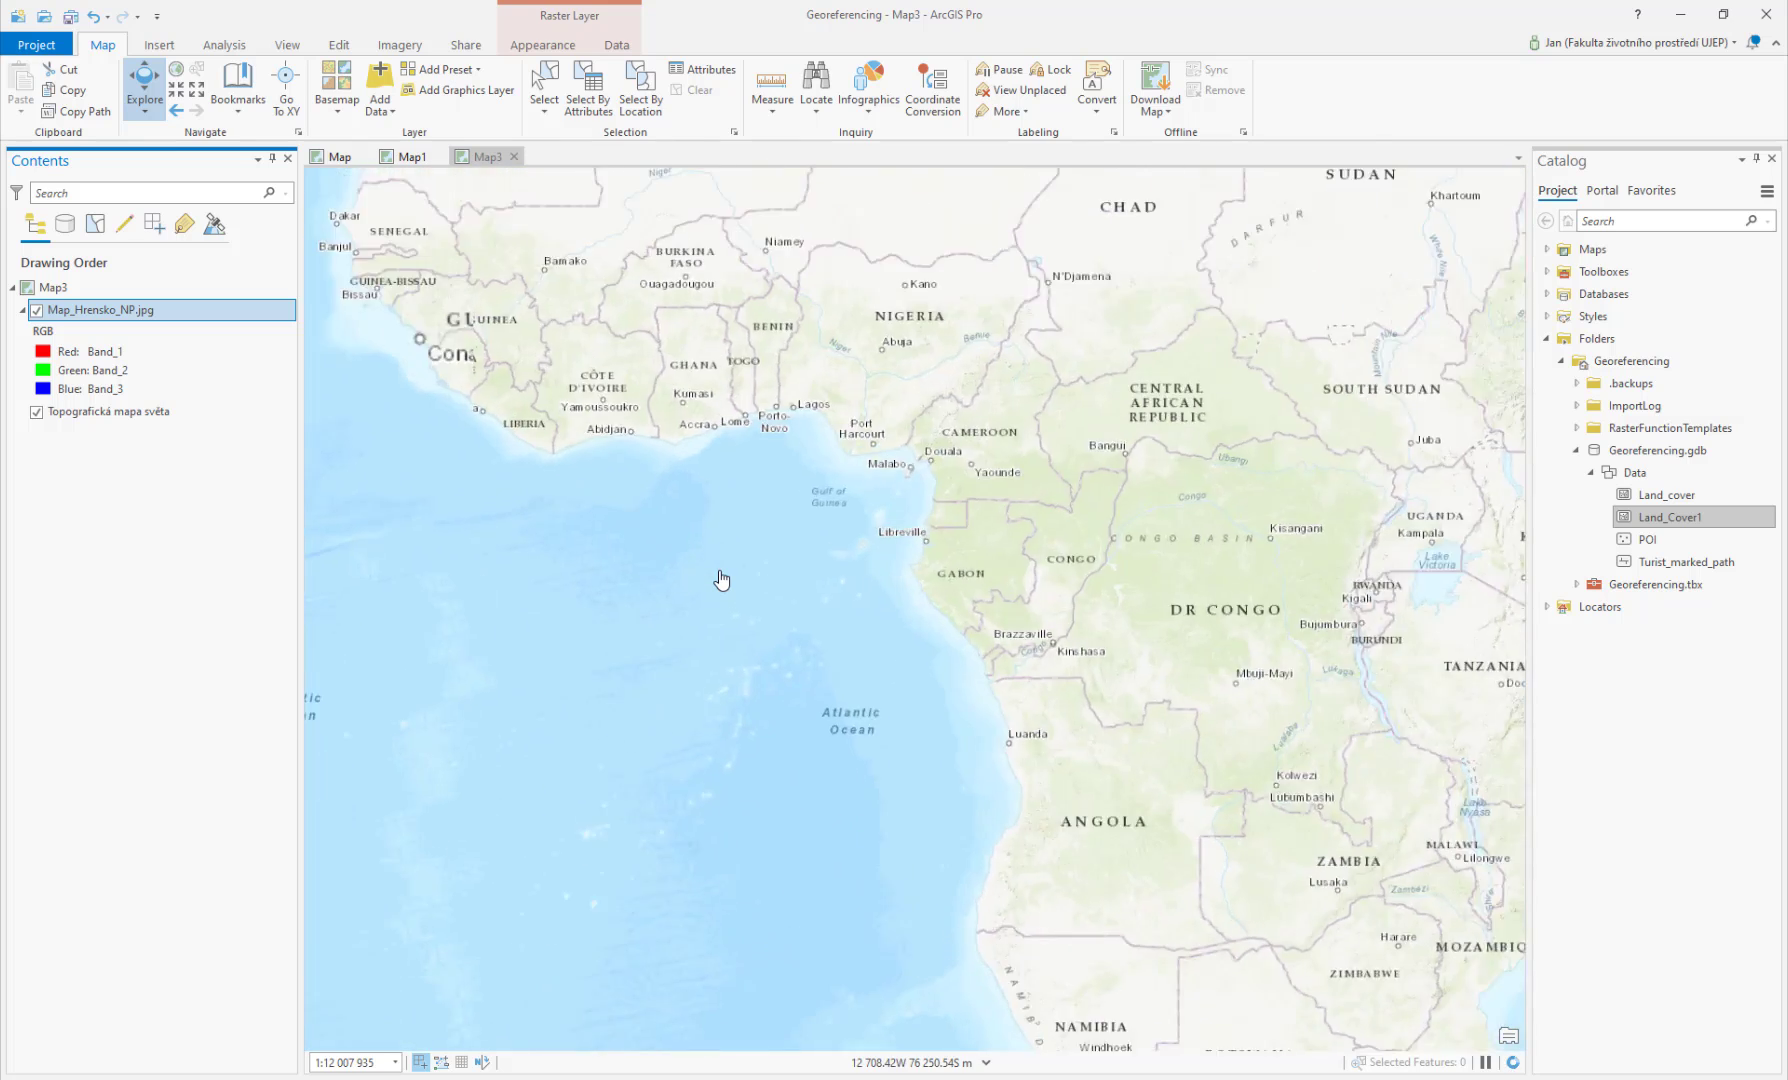
{"action": "scroll", "coordinate": [721, 578], "scroll_direction": "up", "scroll_amount": 8}
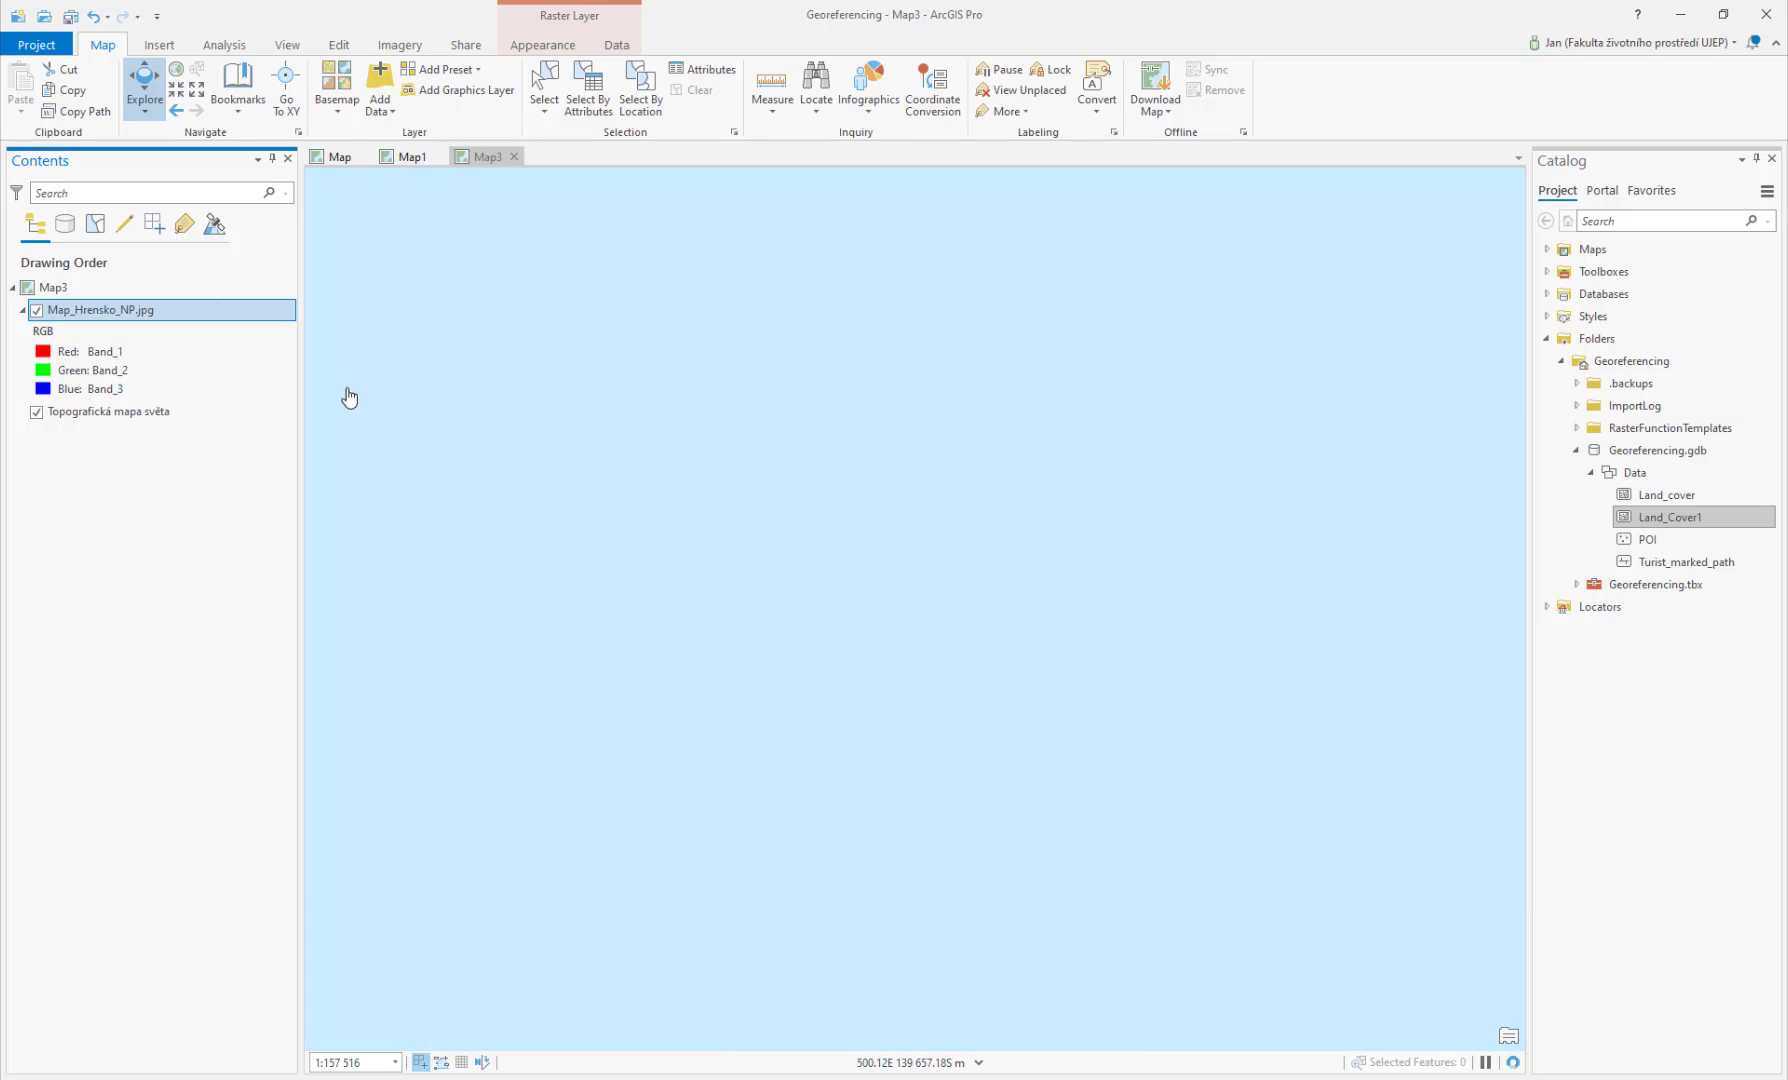
{"action": "scroll", "coordinate": [349, 398], "scroll_direction": "up", "scroll_amount": 2}
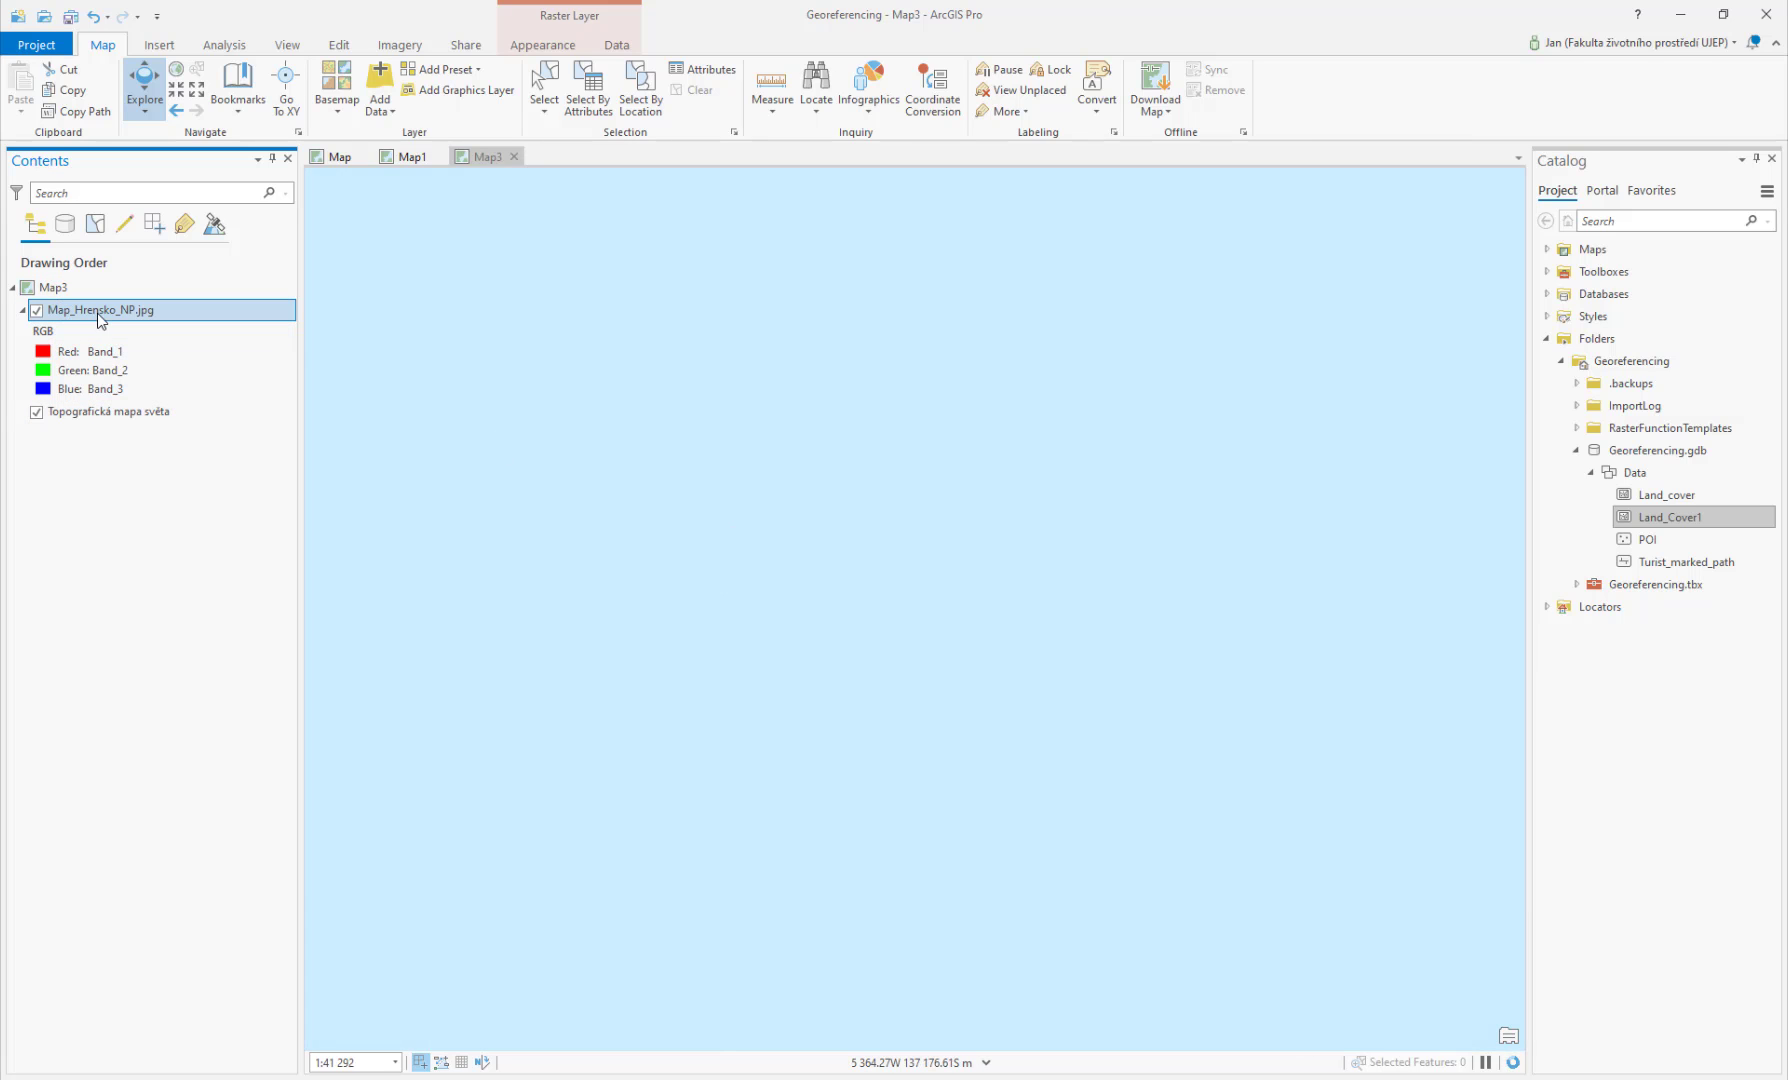
Step: Zoom back to the full extent of Map_Hrensko_NP.jpg and start georeferencing it
{"action": "right_click", "coordinate": [100, 318]}
{"action": "left_click", "coordinate": [165, 540]}
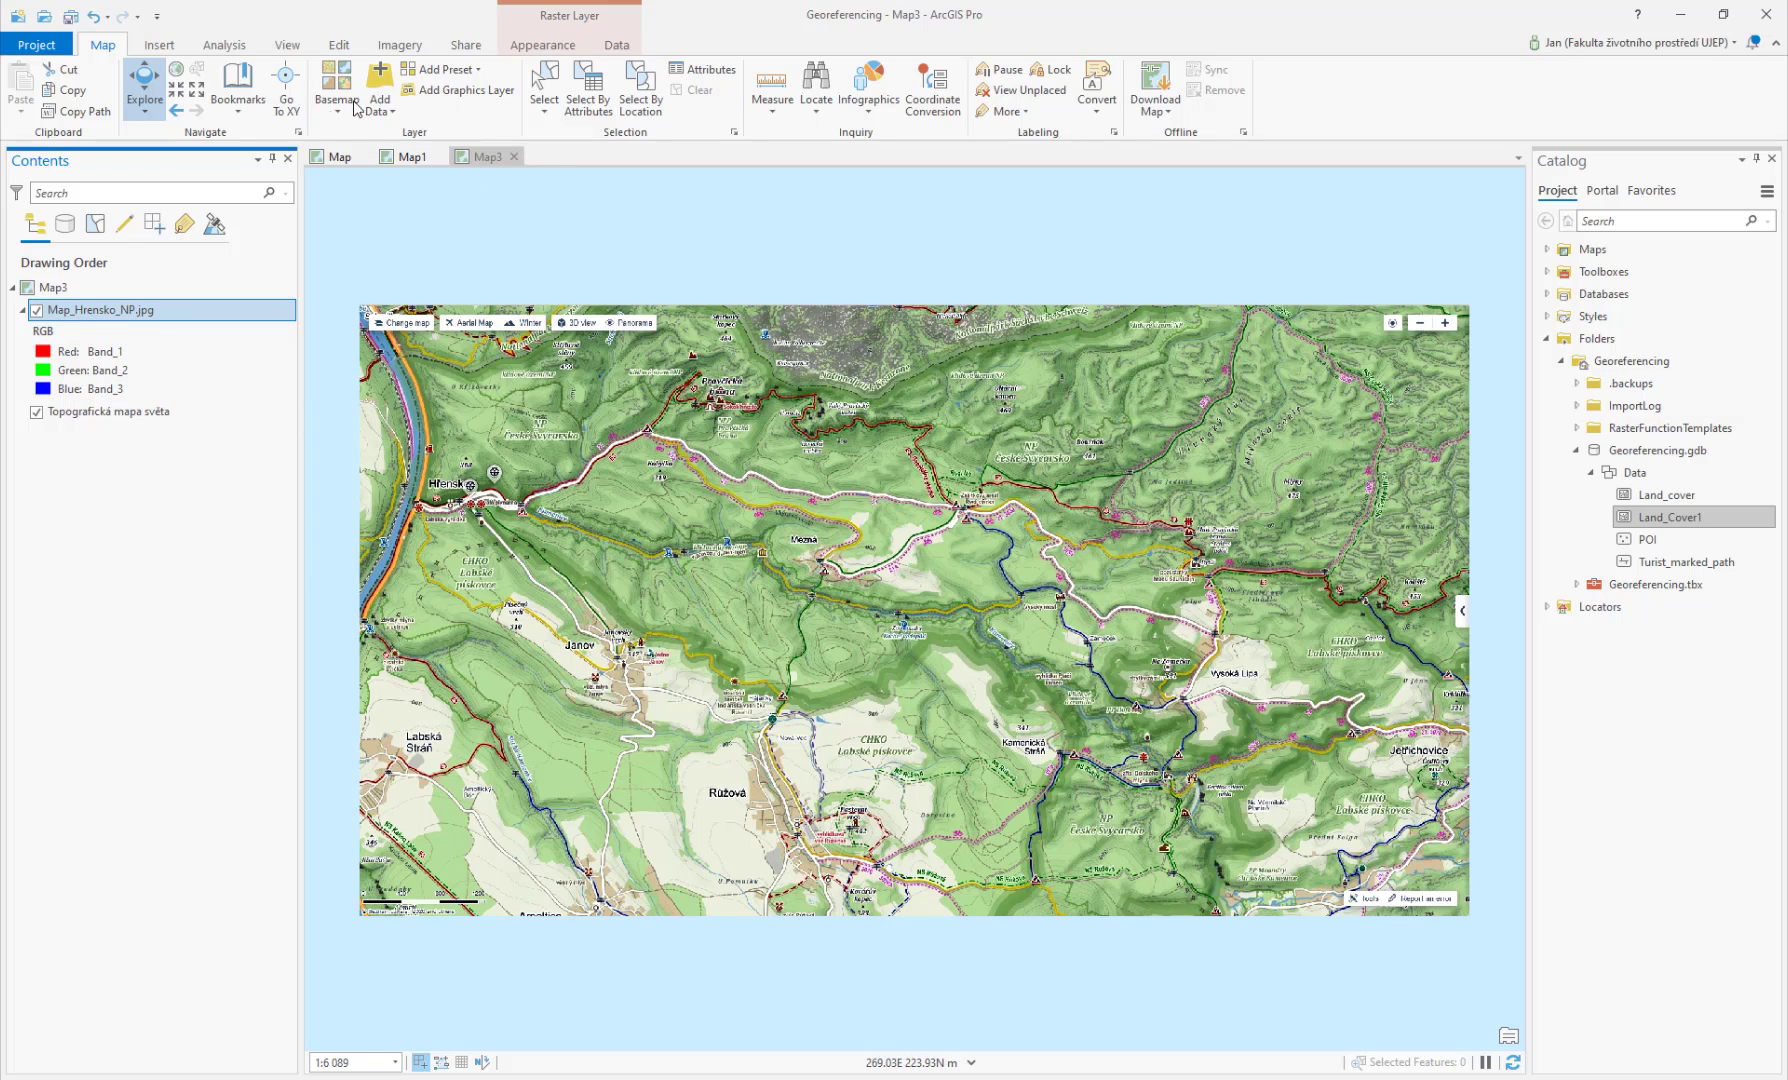
{"action": "left_click", "coordinate": [399, 46]}
{"action": "left_click", "coordinate": [125, 88]}
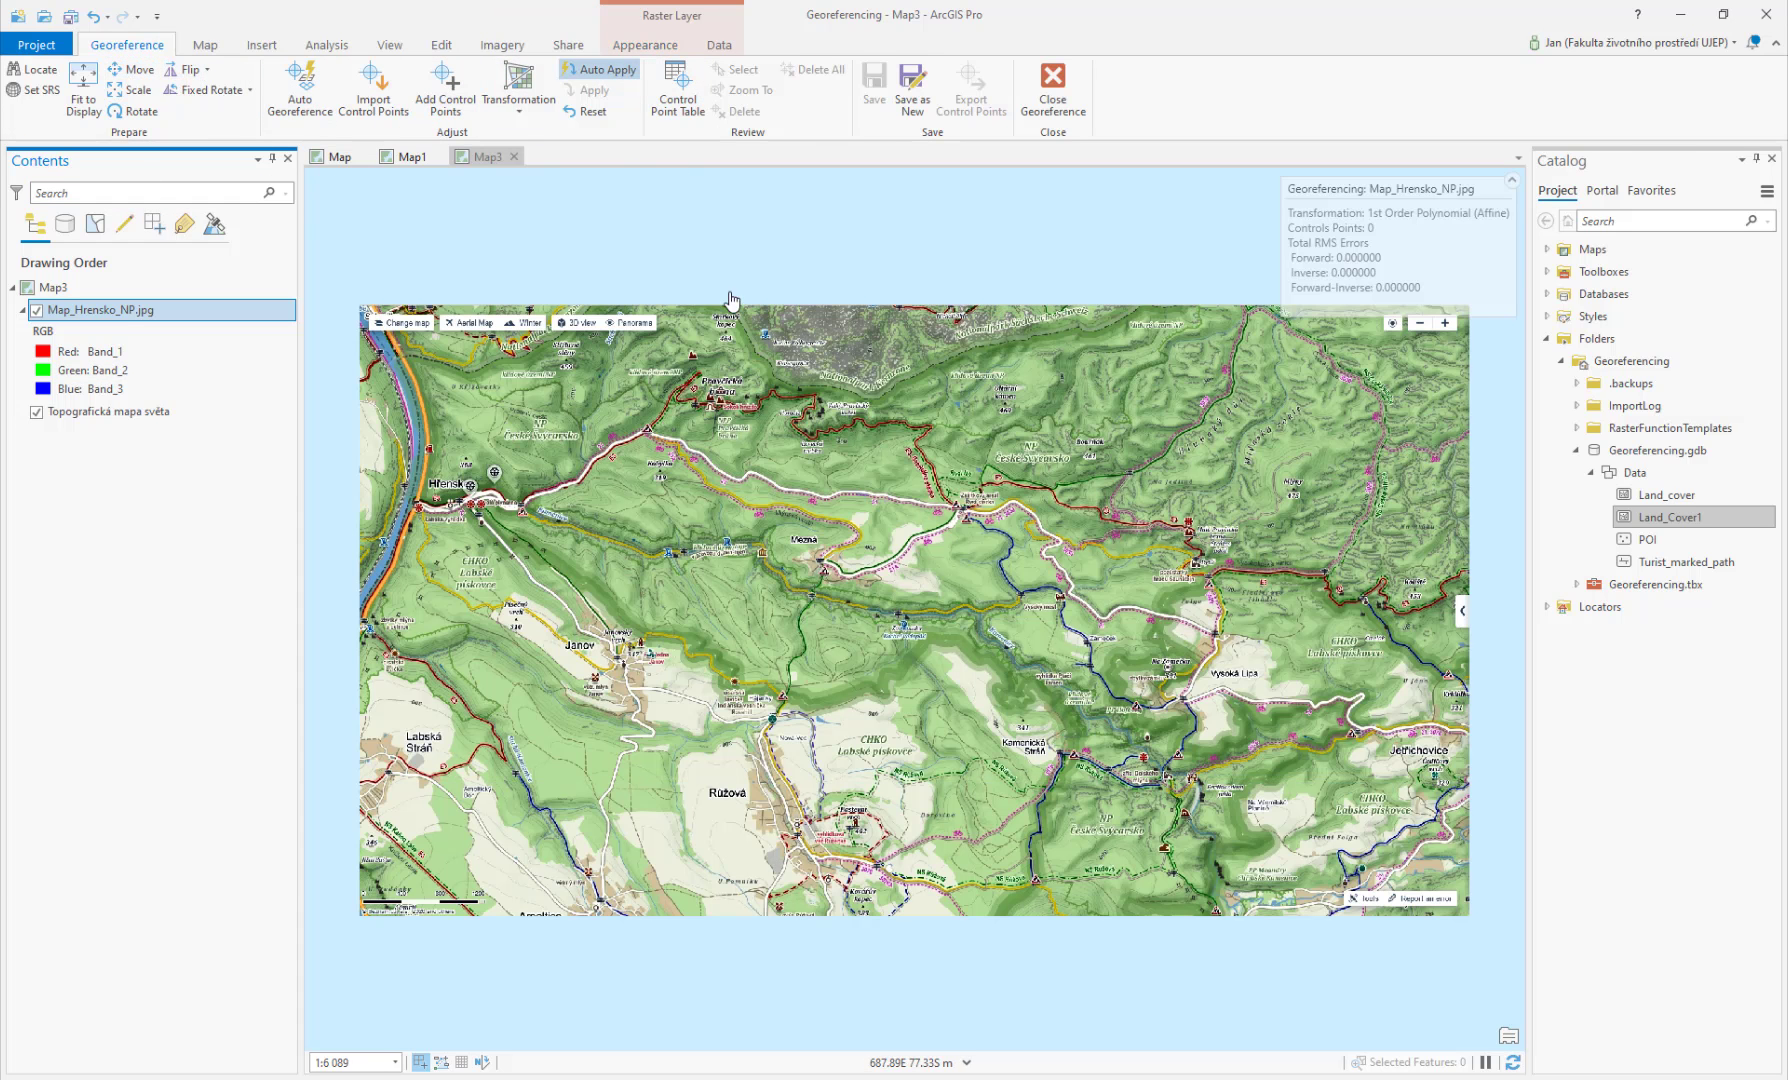
Step: Add a control point linking the riverside road junction at Hřensko's western edge on the image to the same spot on the basemap, using the Hrensko_NP bookmark
{"action": "left_click", "coordinate": [445, 89]}
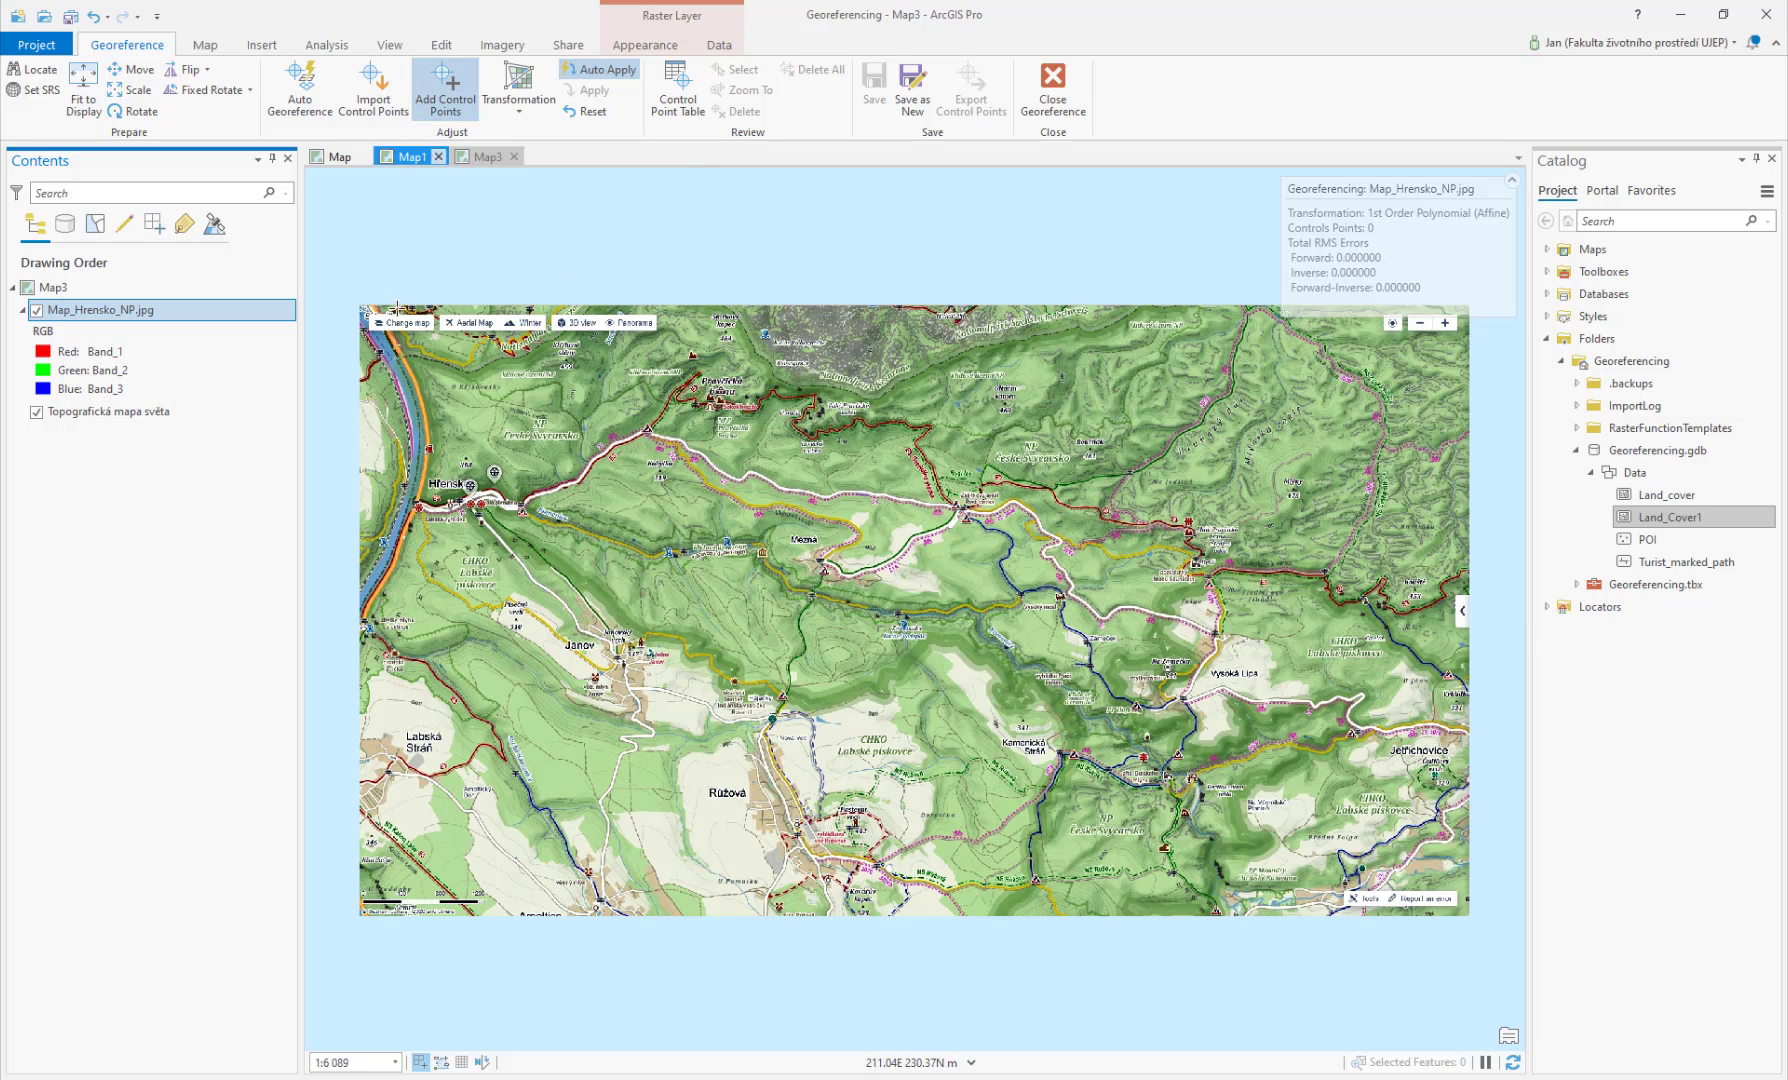
{"action": "scroll", "coordinate": [377, 470], "scroll_direction": "up", "scroll_amount": 5}
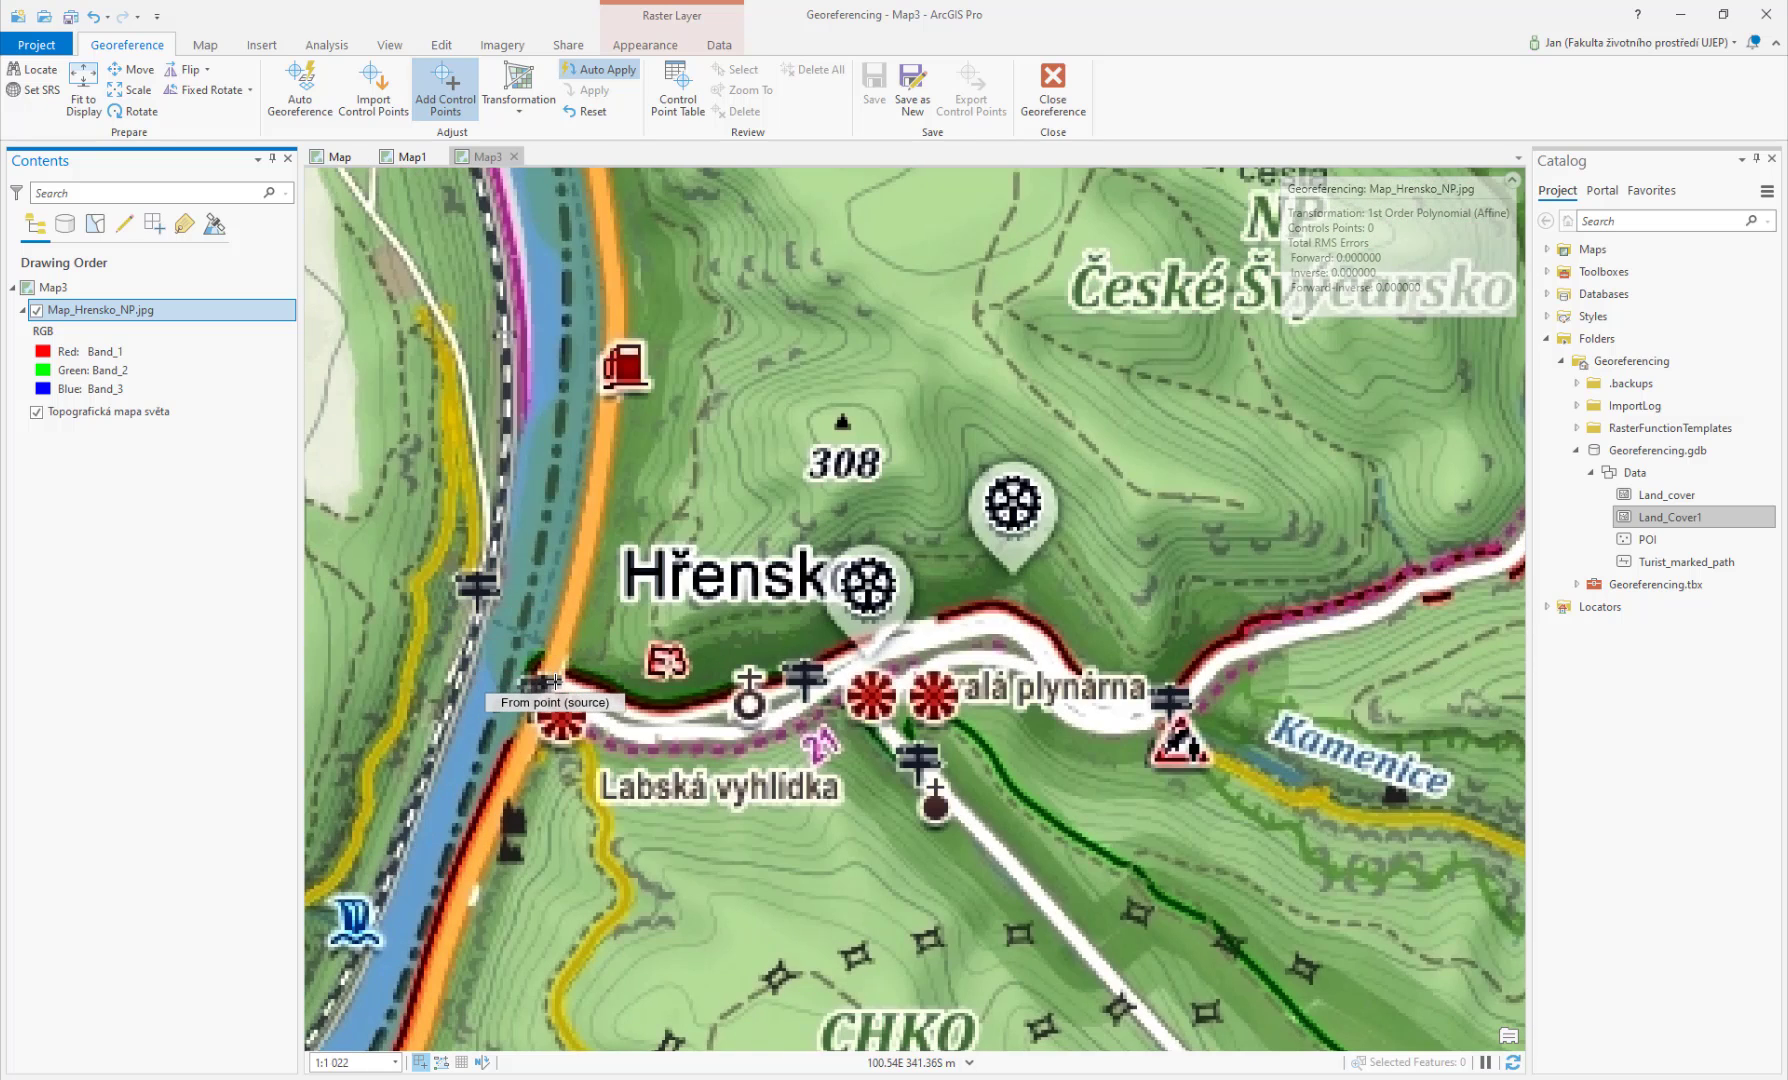
{"action": "left_click", "coordinate": [497, 678]}
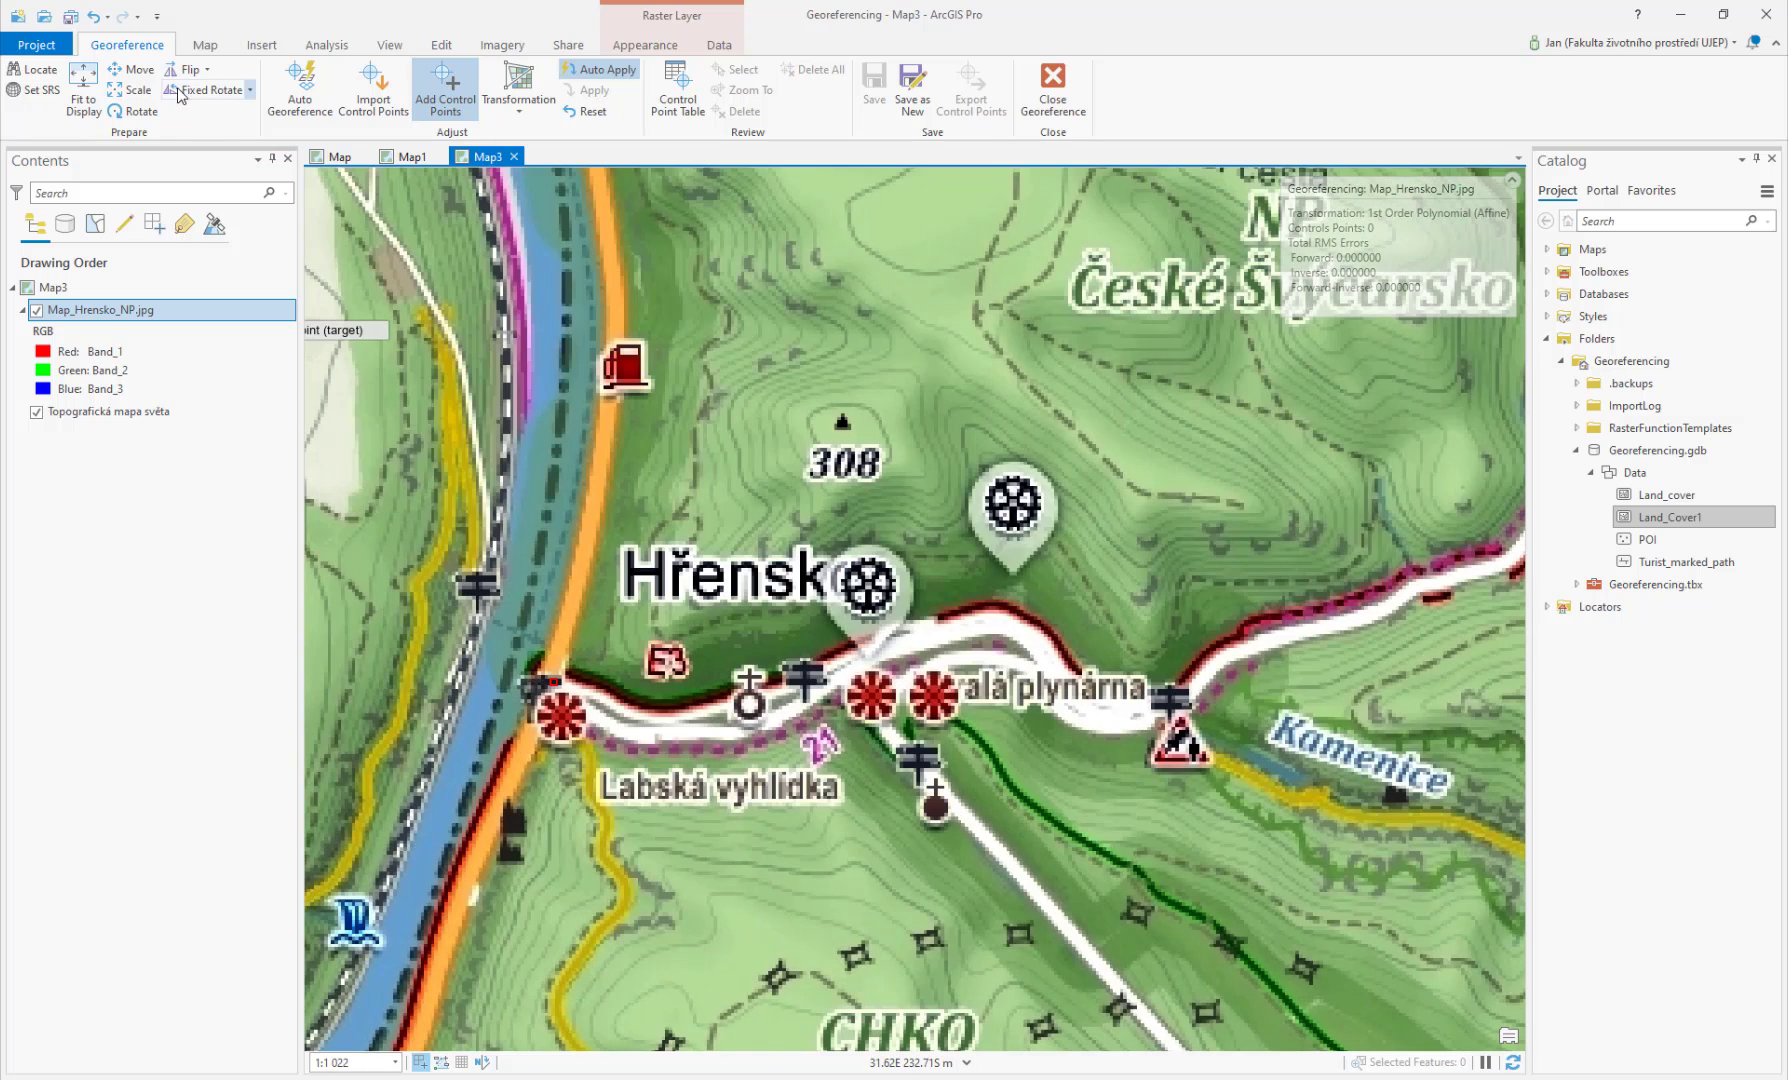
{"action": "left_click", "coordinate": [203, 45]}
{"action": "left_click", "coordinate": [238, 110]}
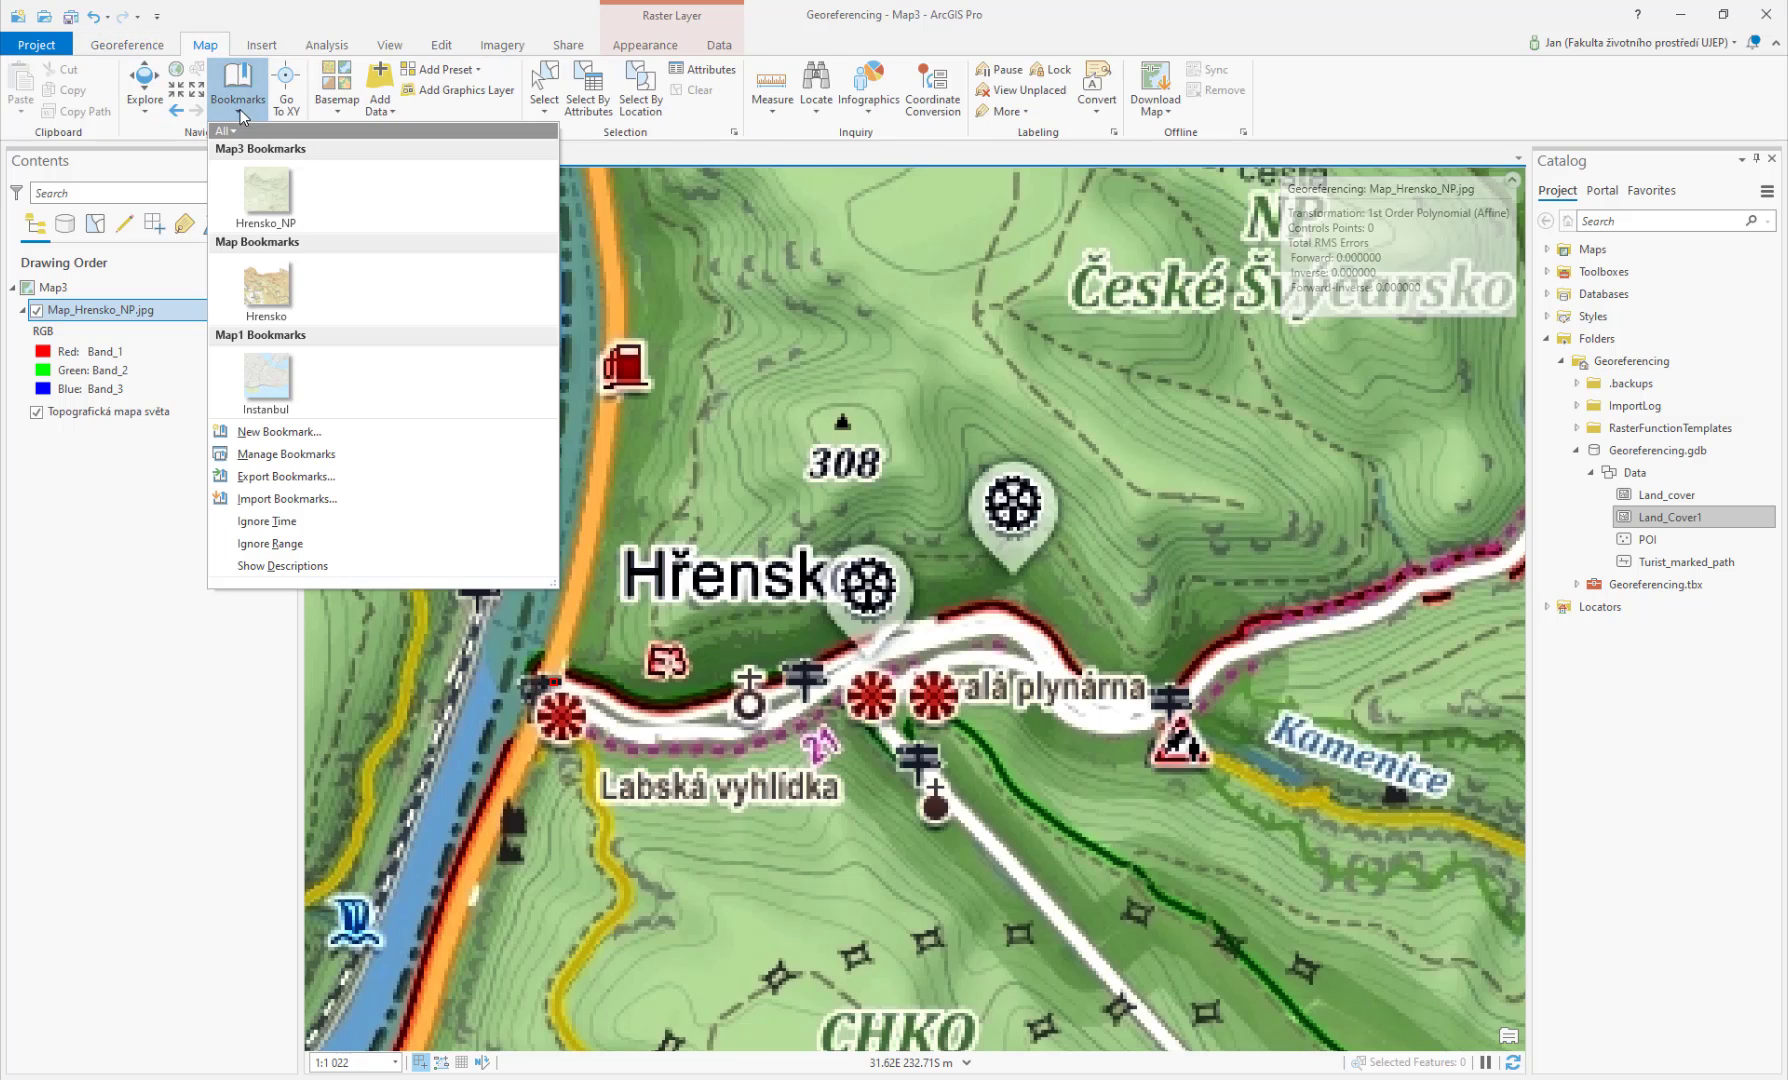
{"action": "left_click", "coordinate": [262, 190]}
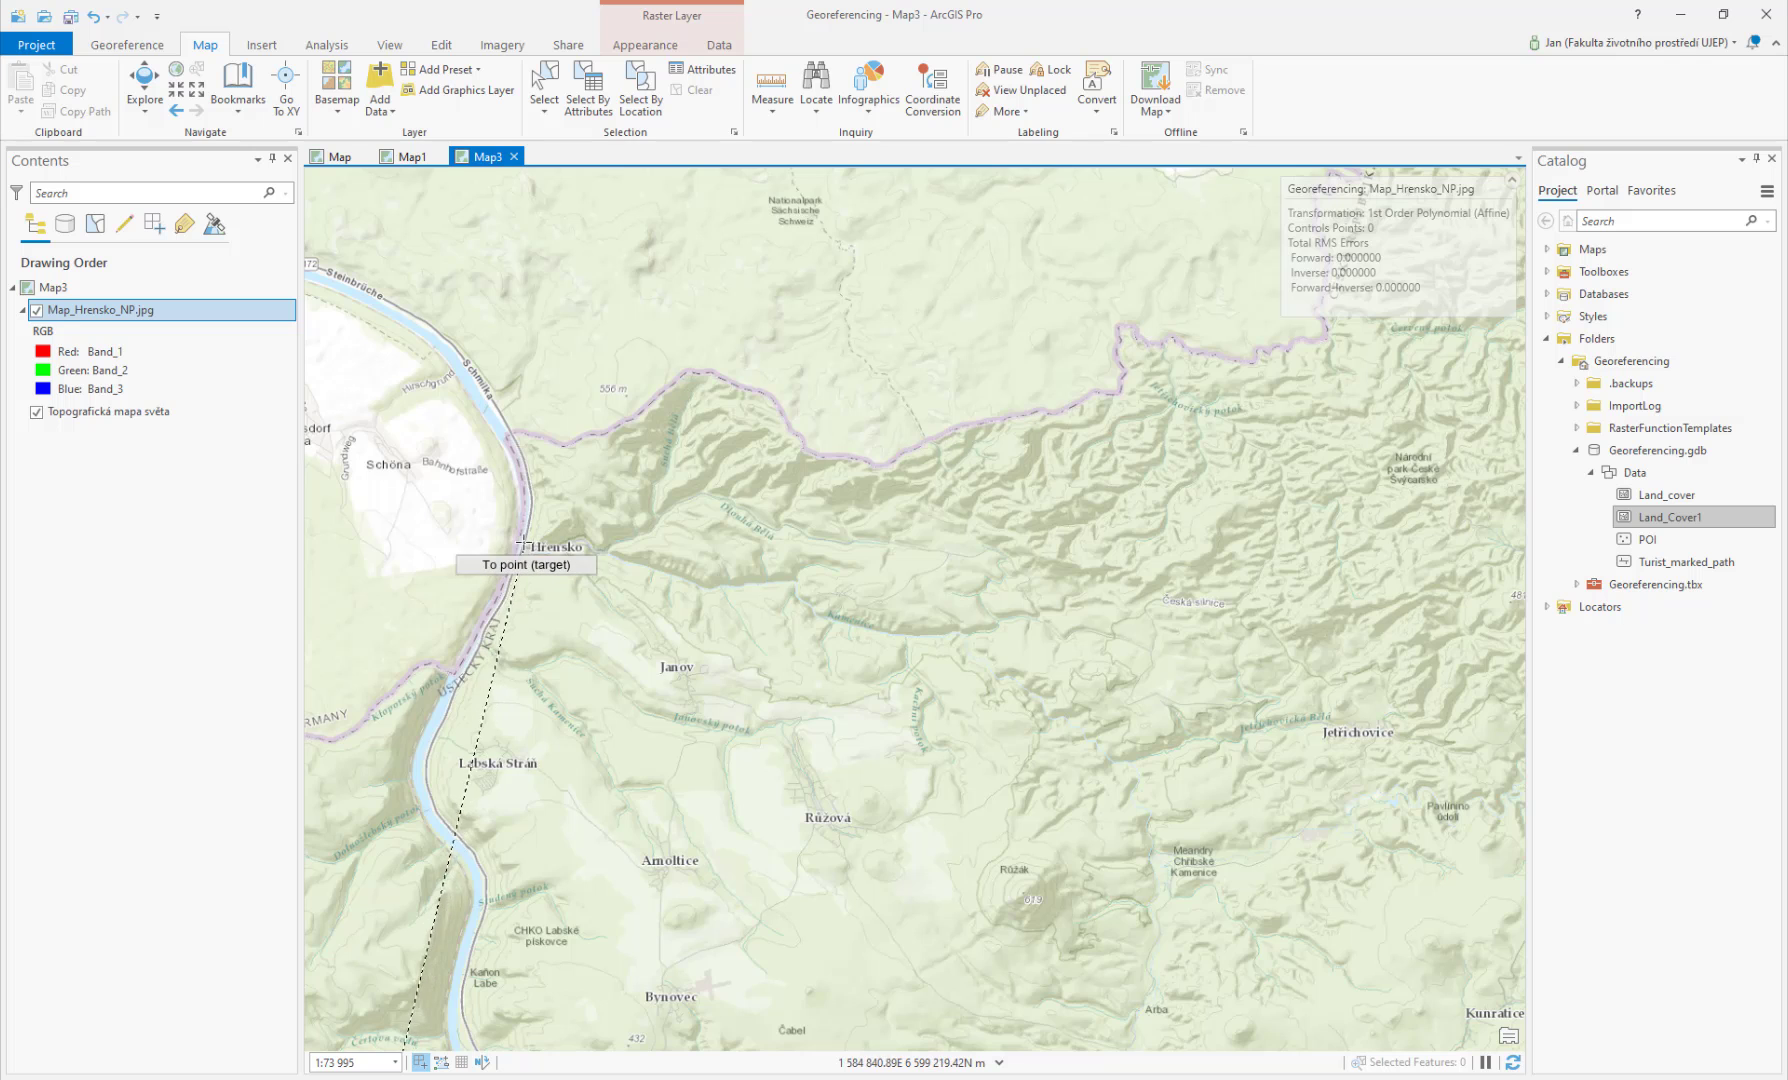
{"action": "scroll", "coordinate": [522, 545], "scroll_direction": "up", "scroll_amount": 5}
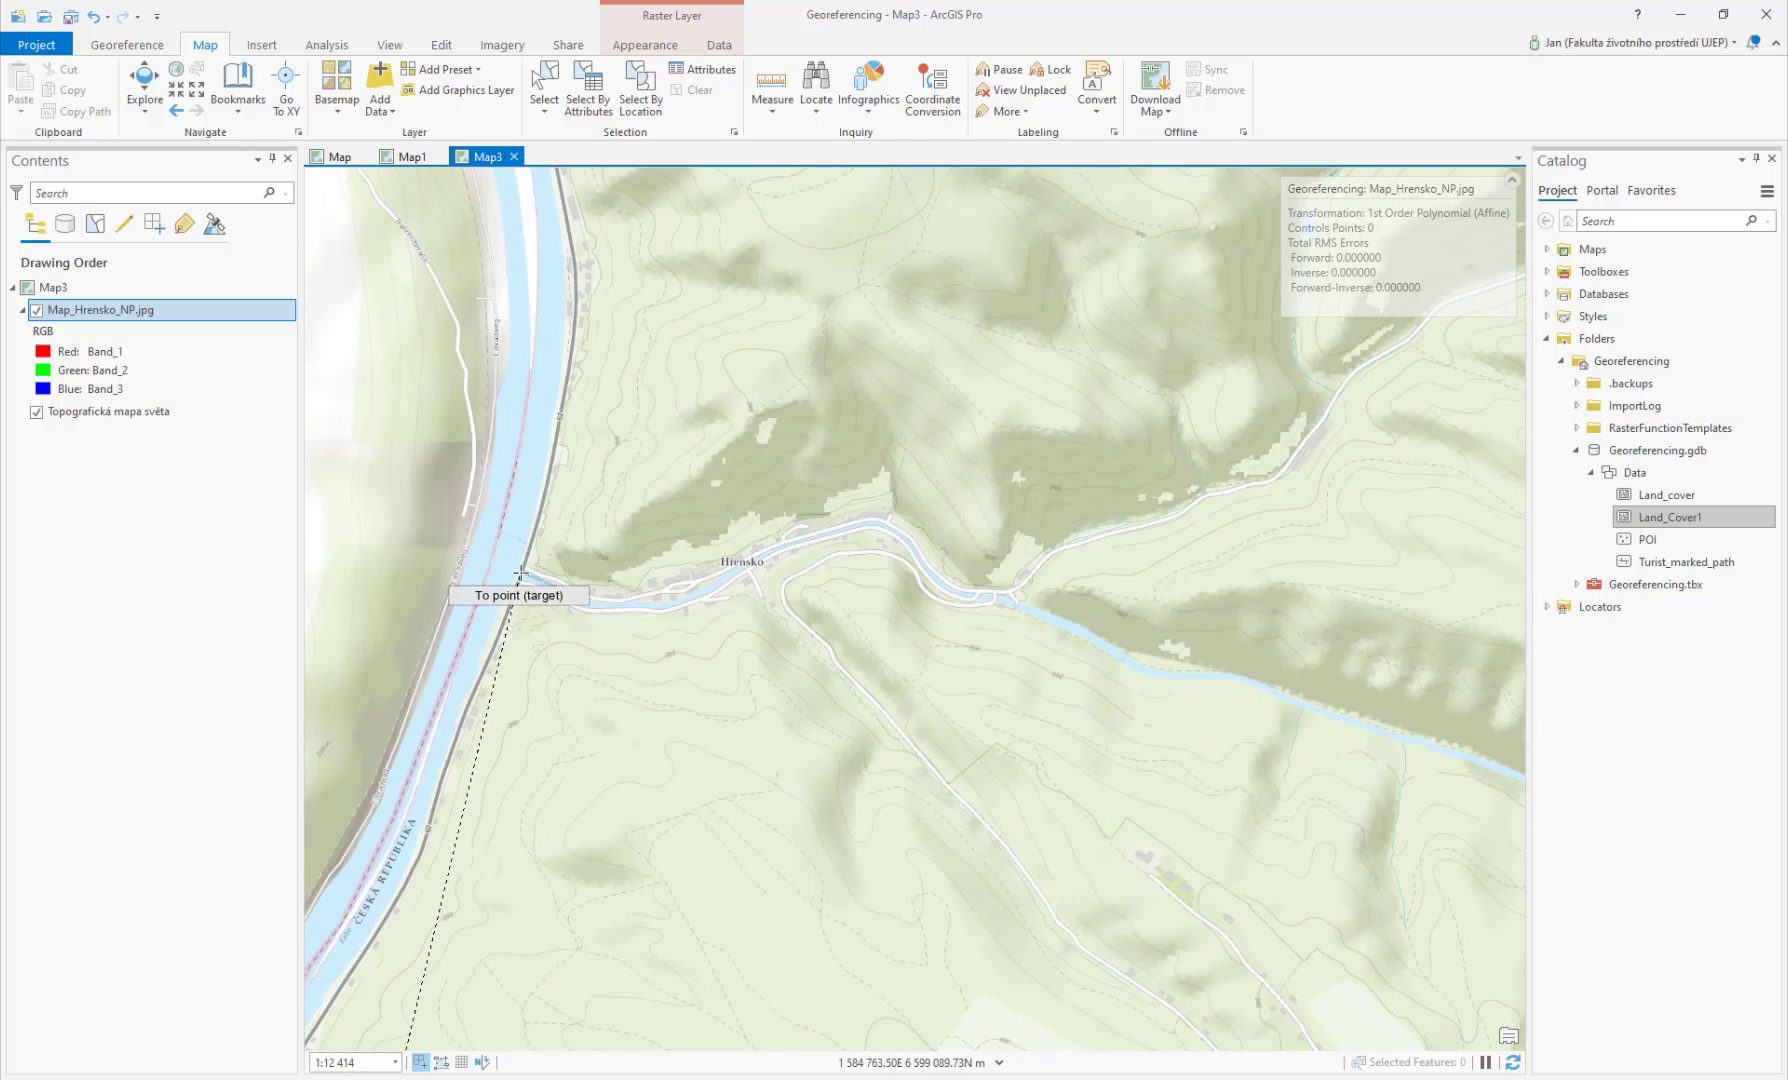
{"action": "left_click", "coordinate": [521, 572]}
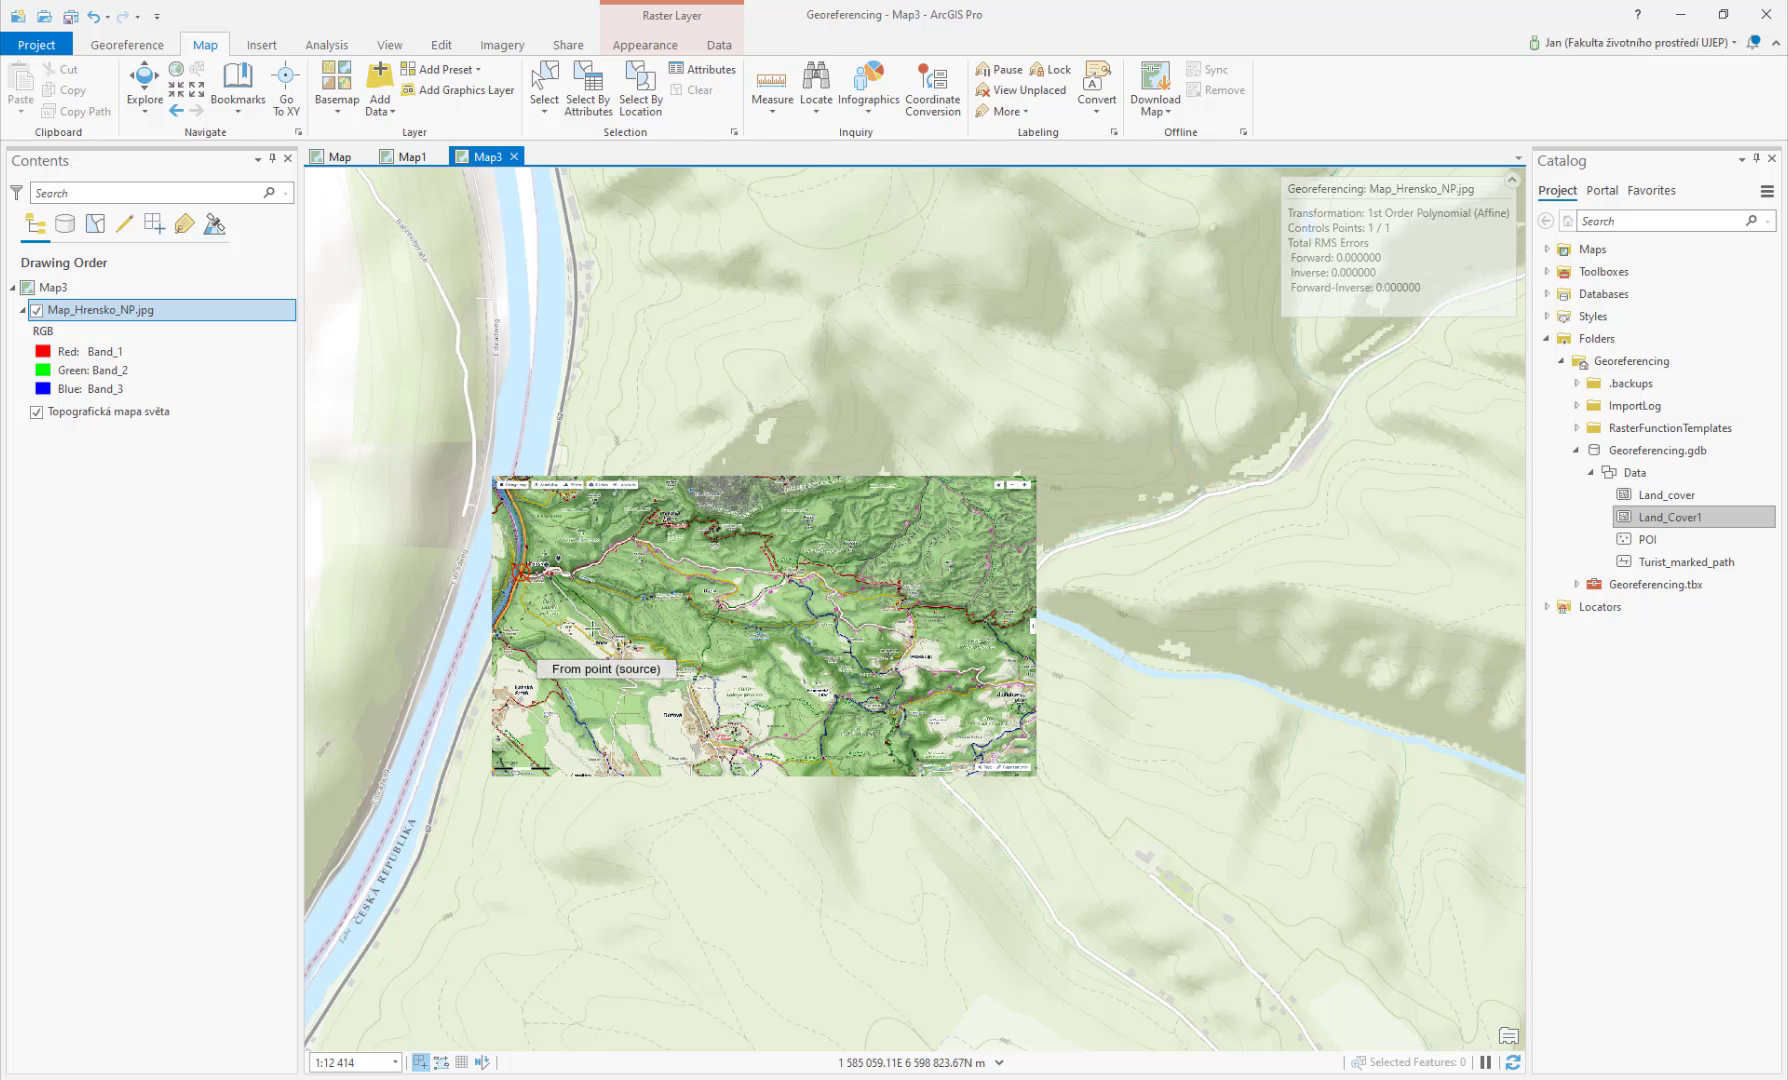
Step: Pick the sharp road bend between Vysoká Lípa and Jetřichovice on the image as the source of a second control point
{"action": "scroll", "coordinate": [605, 628], "scroll_direction": "down", "scroll_amount": 3}
{"action": "scroll", "coordinate": [601, 615], "scroll_direction": "down", "scroll_amount": 4}
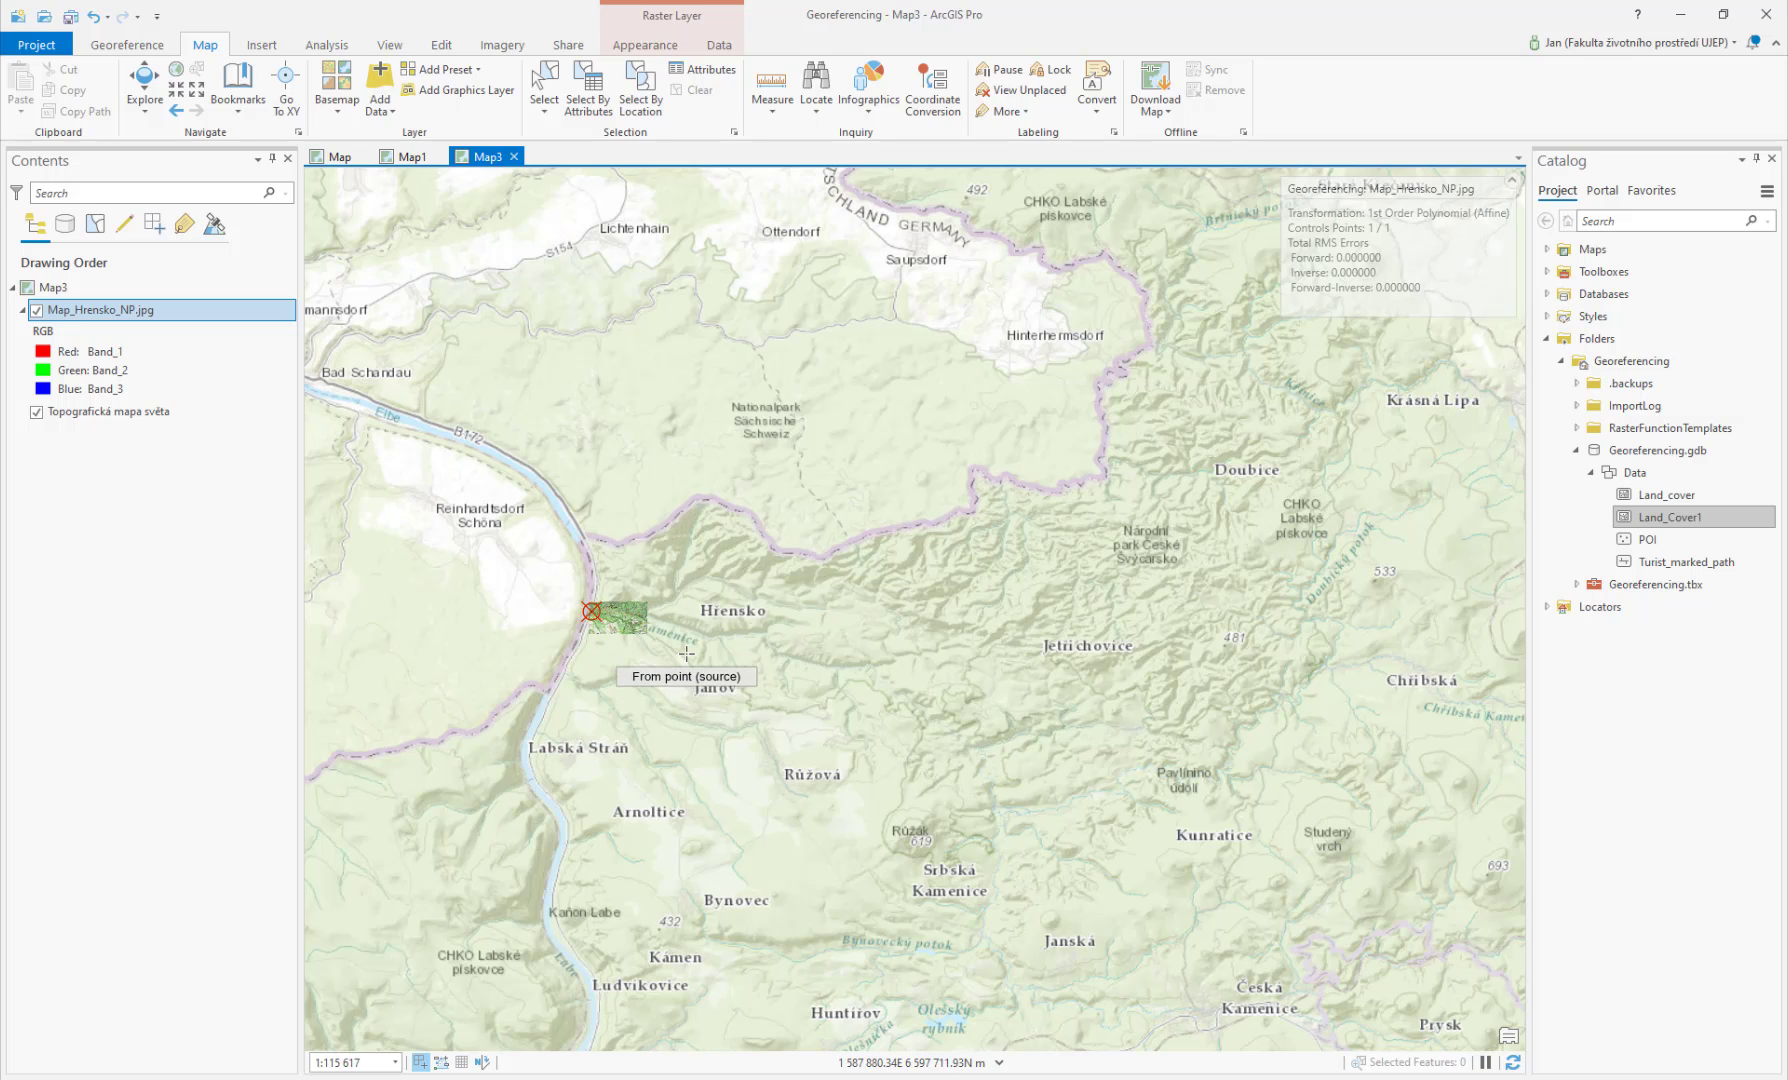
{"action": "scroll", "coordinate": [860, 650], "scroll_direction": "up", "scroll_amount": 3}
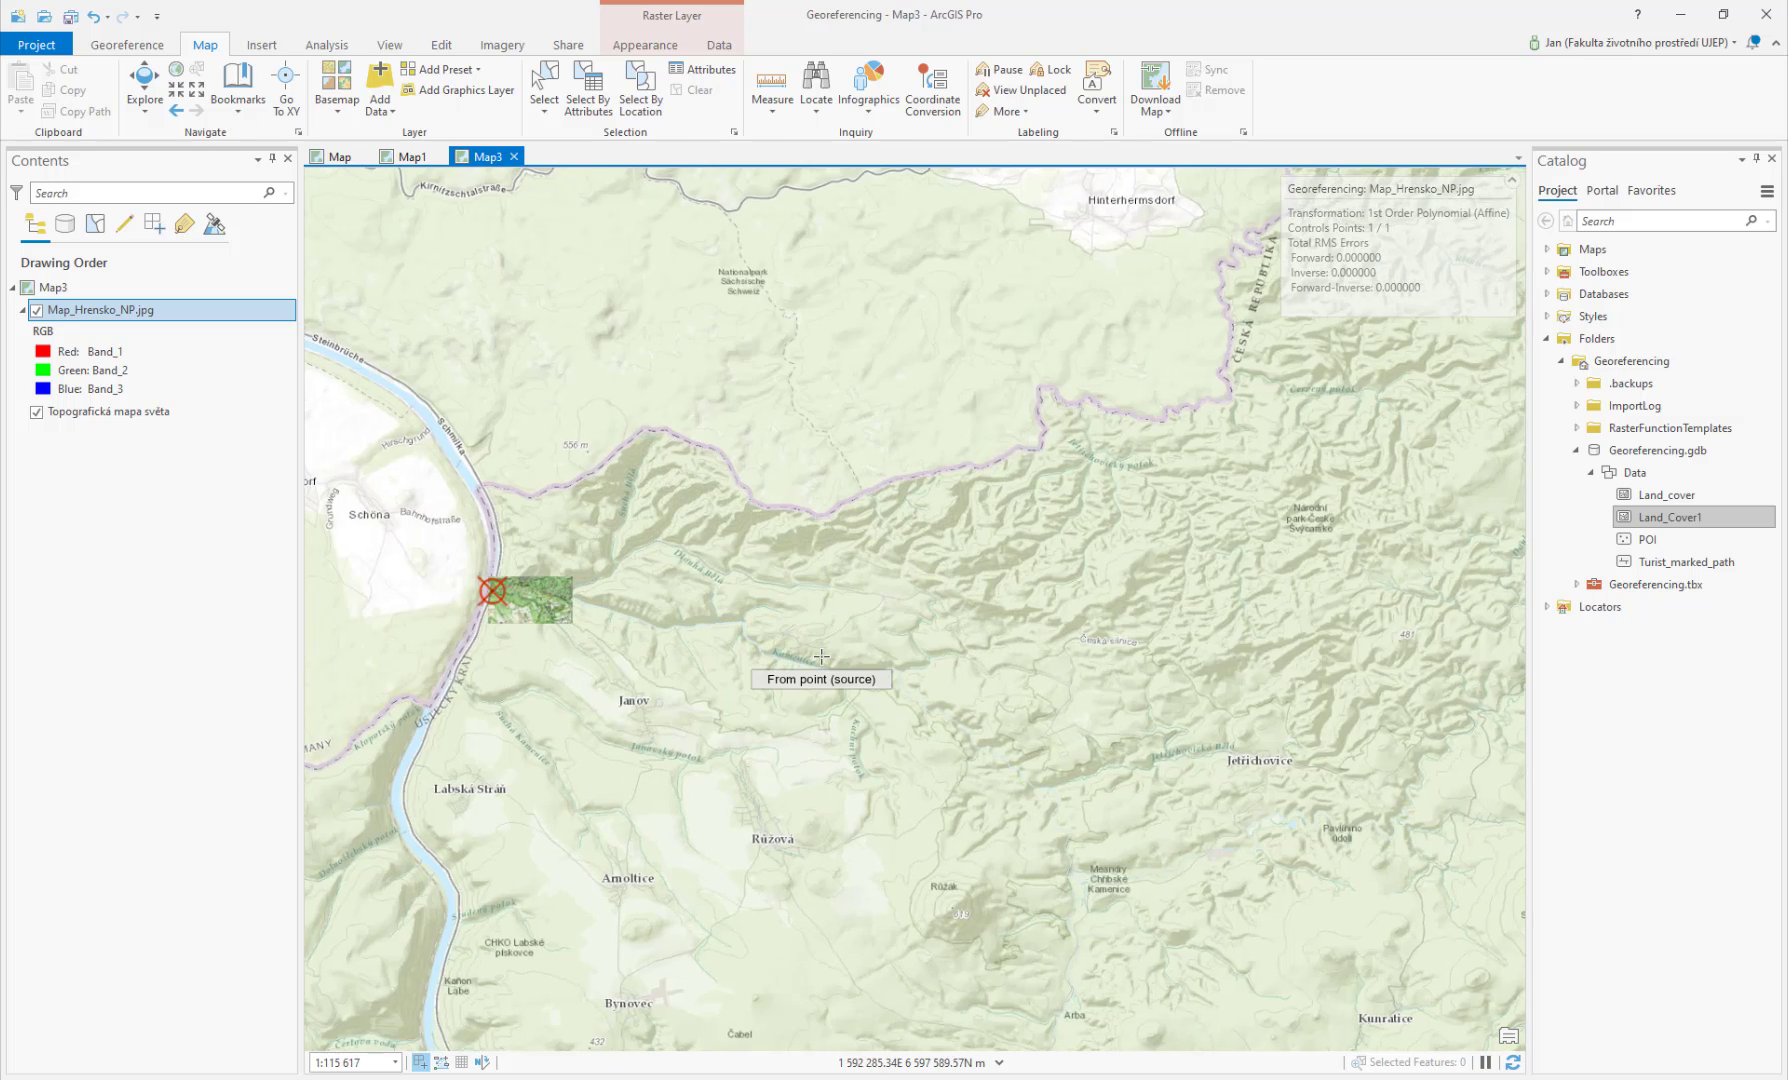
{"action": "scroll", "coordinate": [726, 640], "scroll_direction": "up", "scroll_amount": 5}
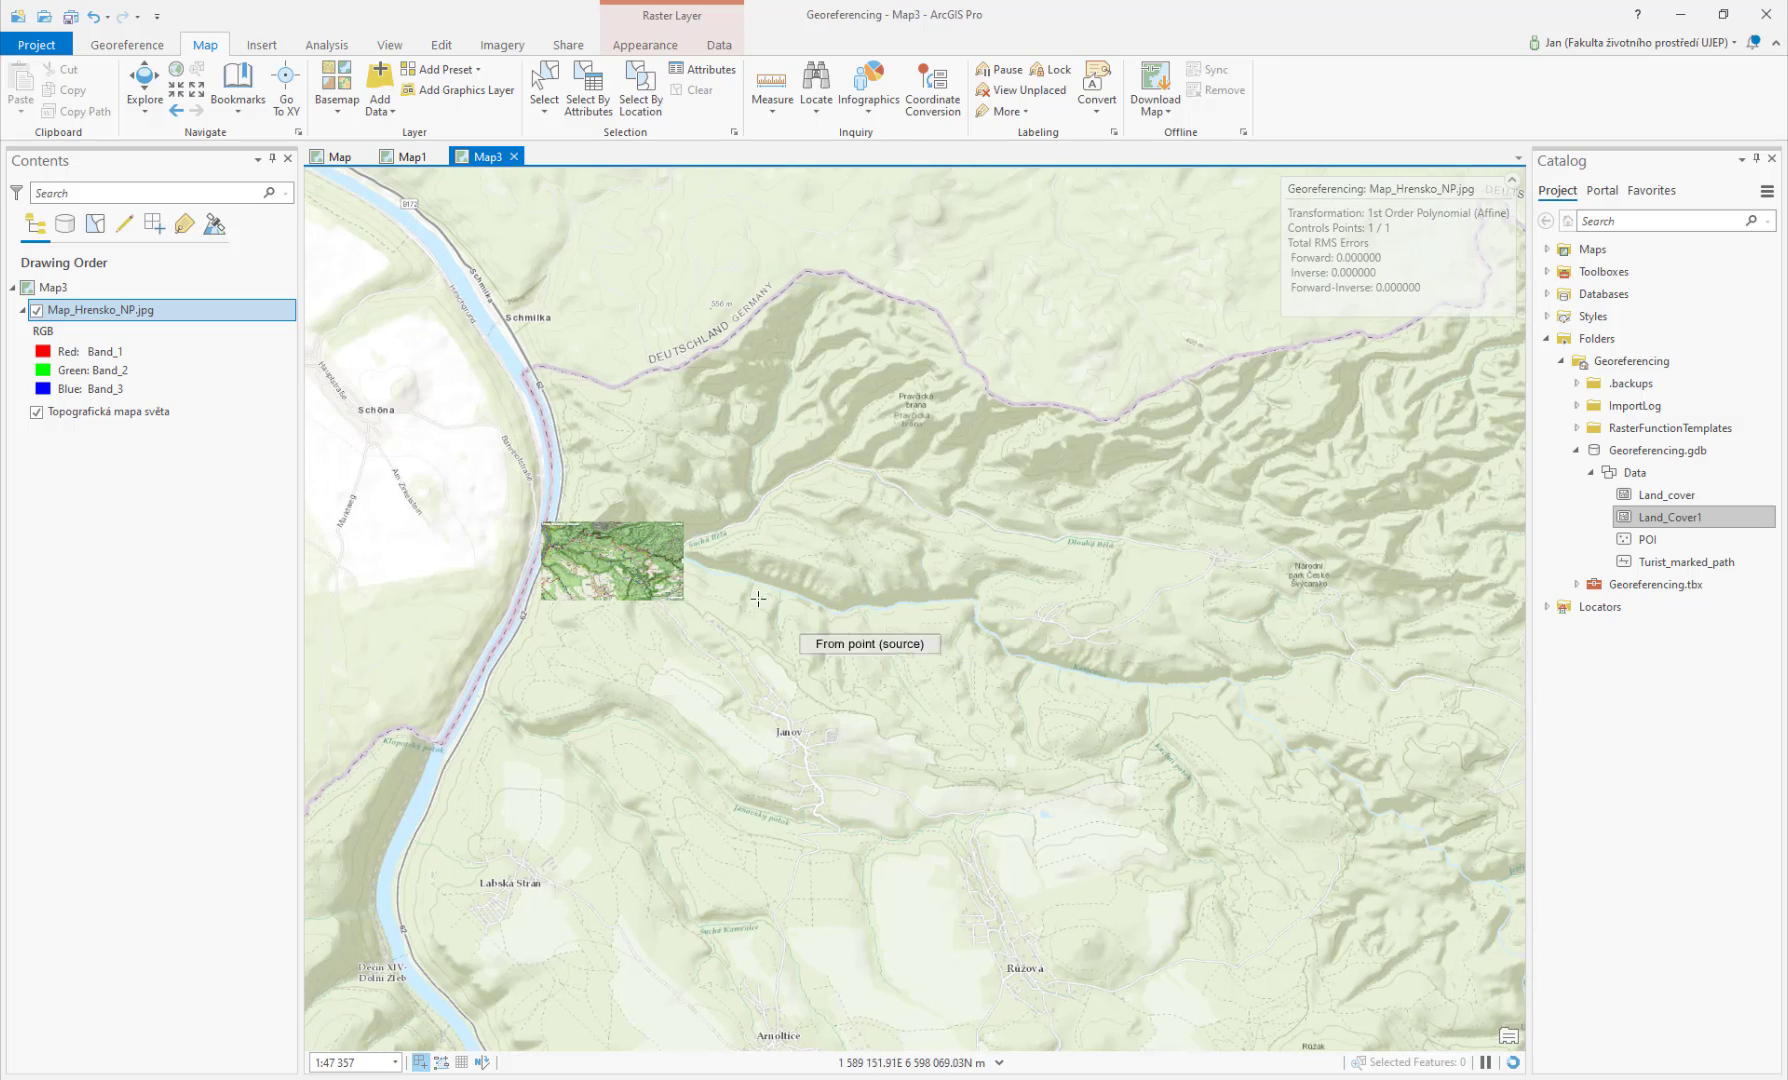
{"action": "scroll", "coordinate": [685, 573], "scroll_direction": "up", "scroll_amount": 10}
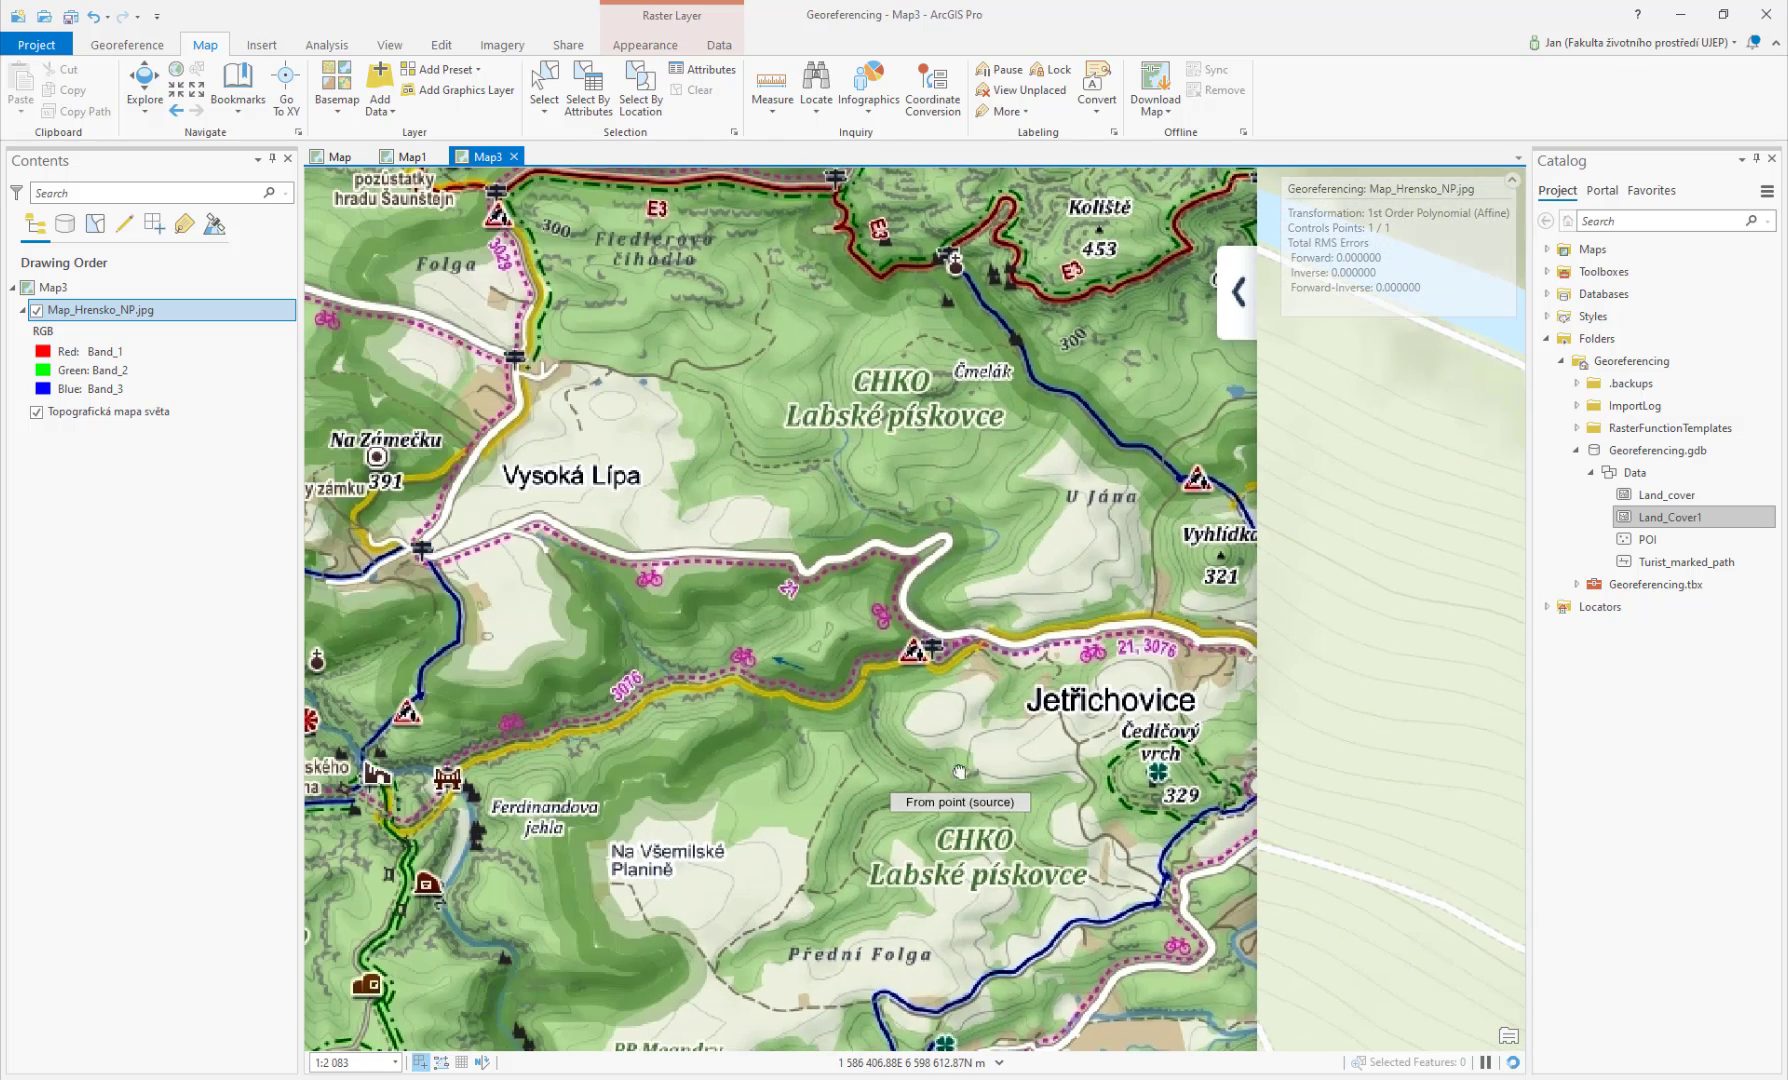
{"action": "key", "text": "Left"}
{"action": "key", "text": "Down"}
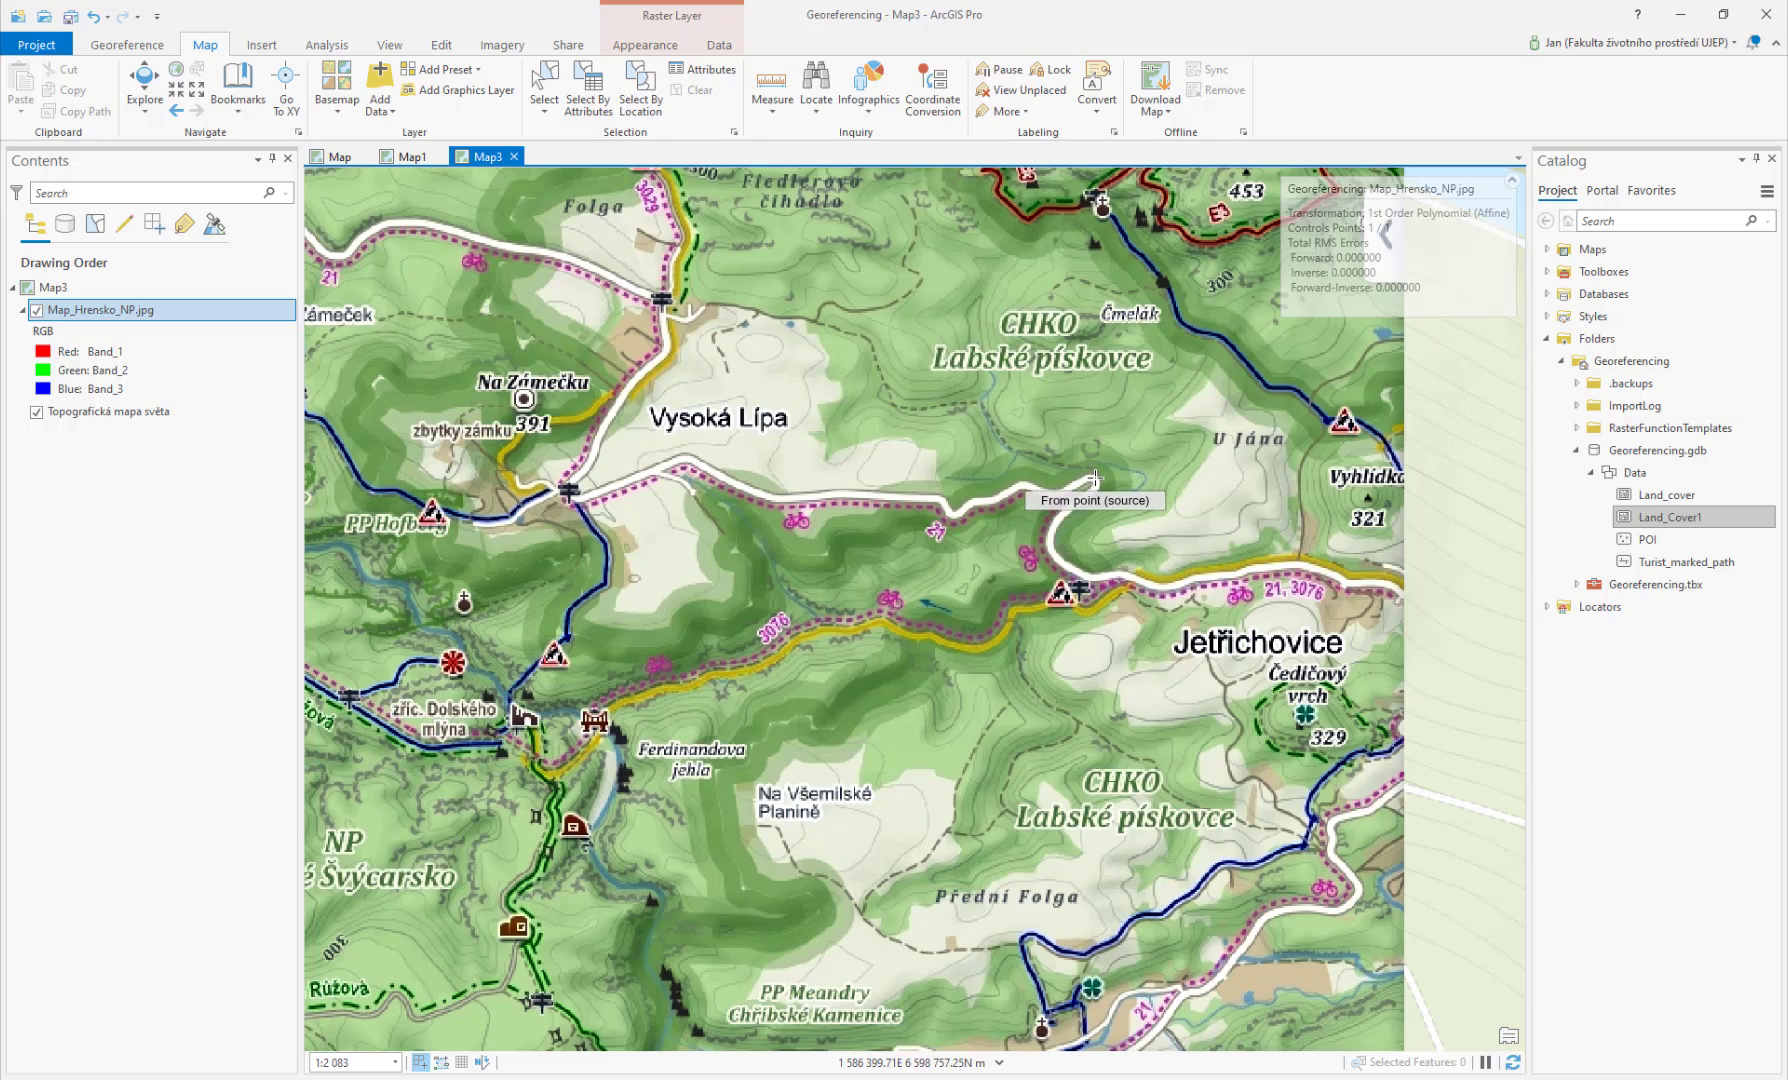
{"action": "left_click", "coordinate": [1095, 478]}
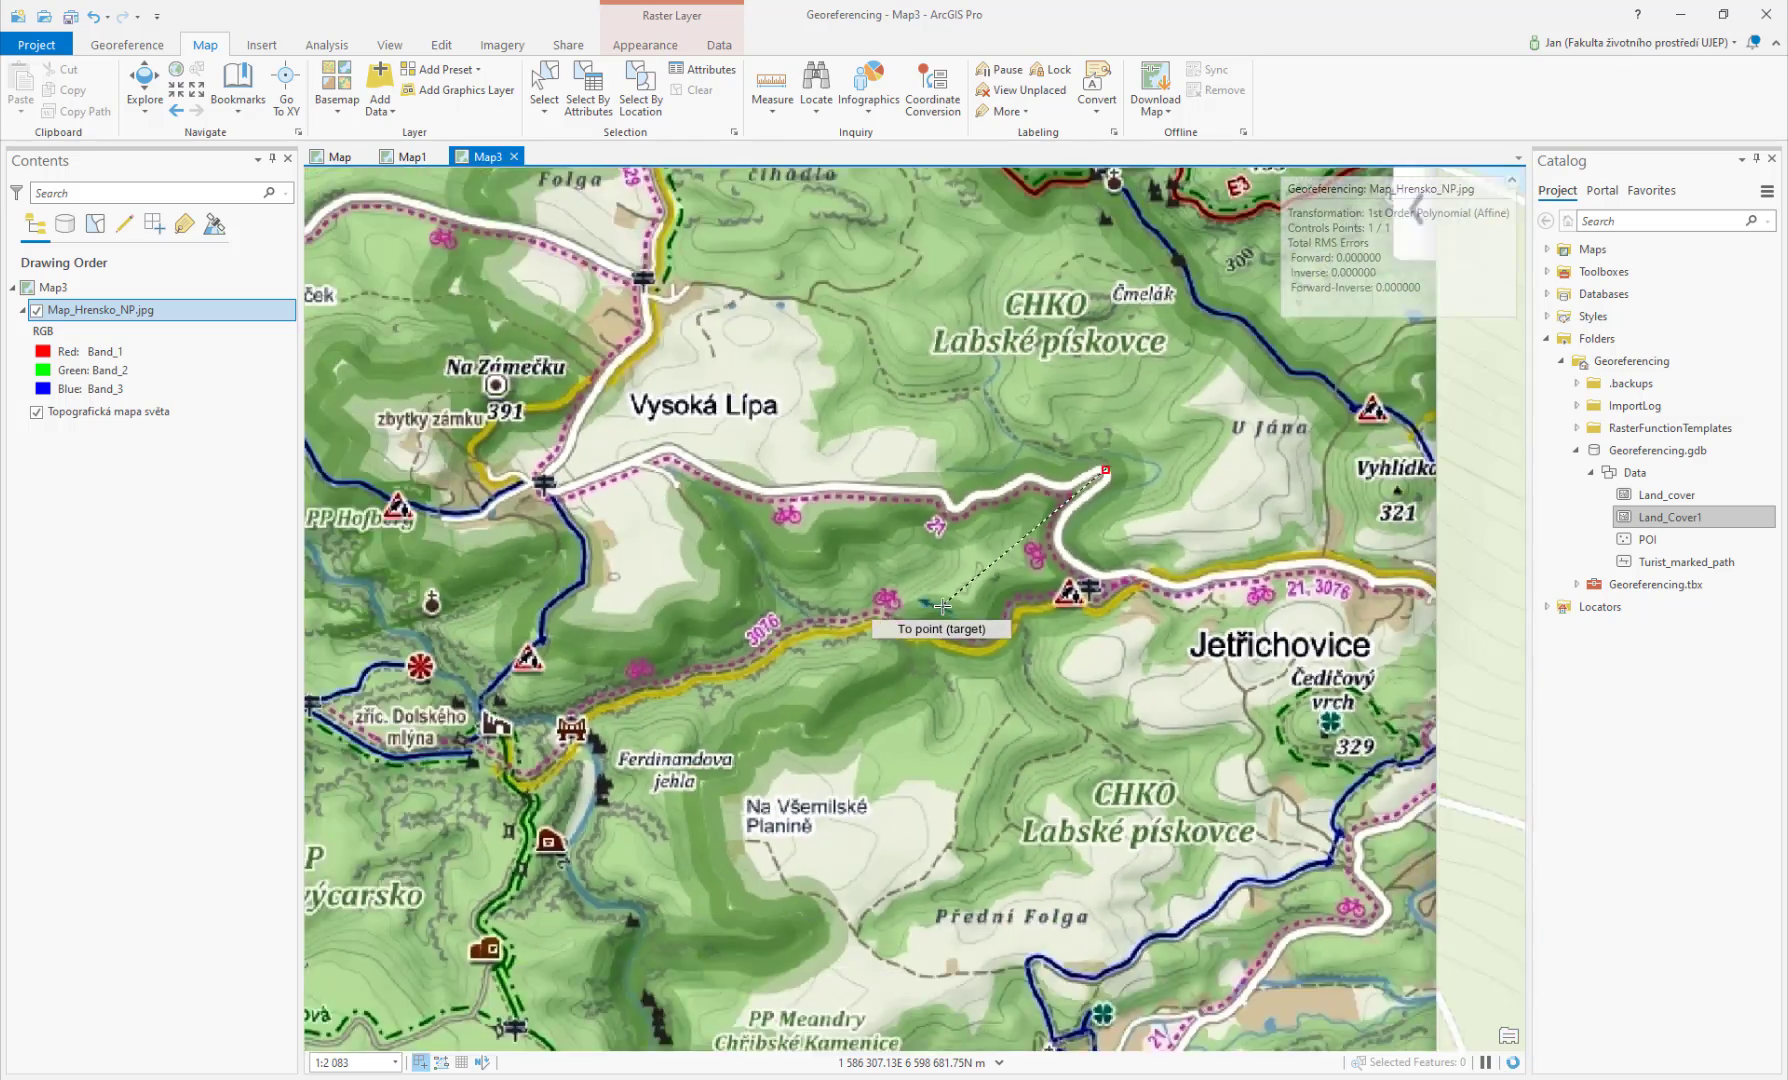
Step: Place the second control point's target on the matching sharp road bend northwest of Jetřichovice on the basemap
{"action": "scroll", "coordinate": [942, 605], "scroll_direction": "down", "scroll_amount": 3}
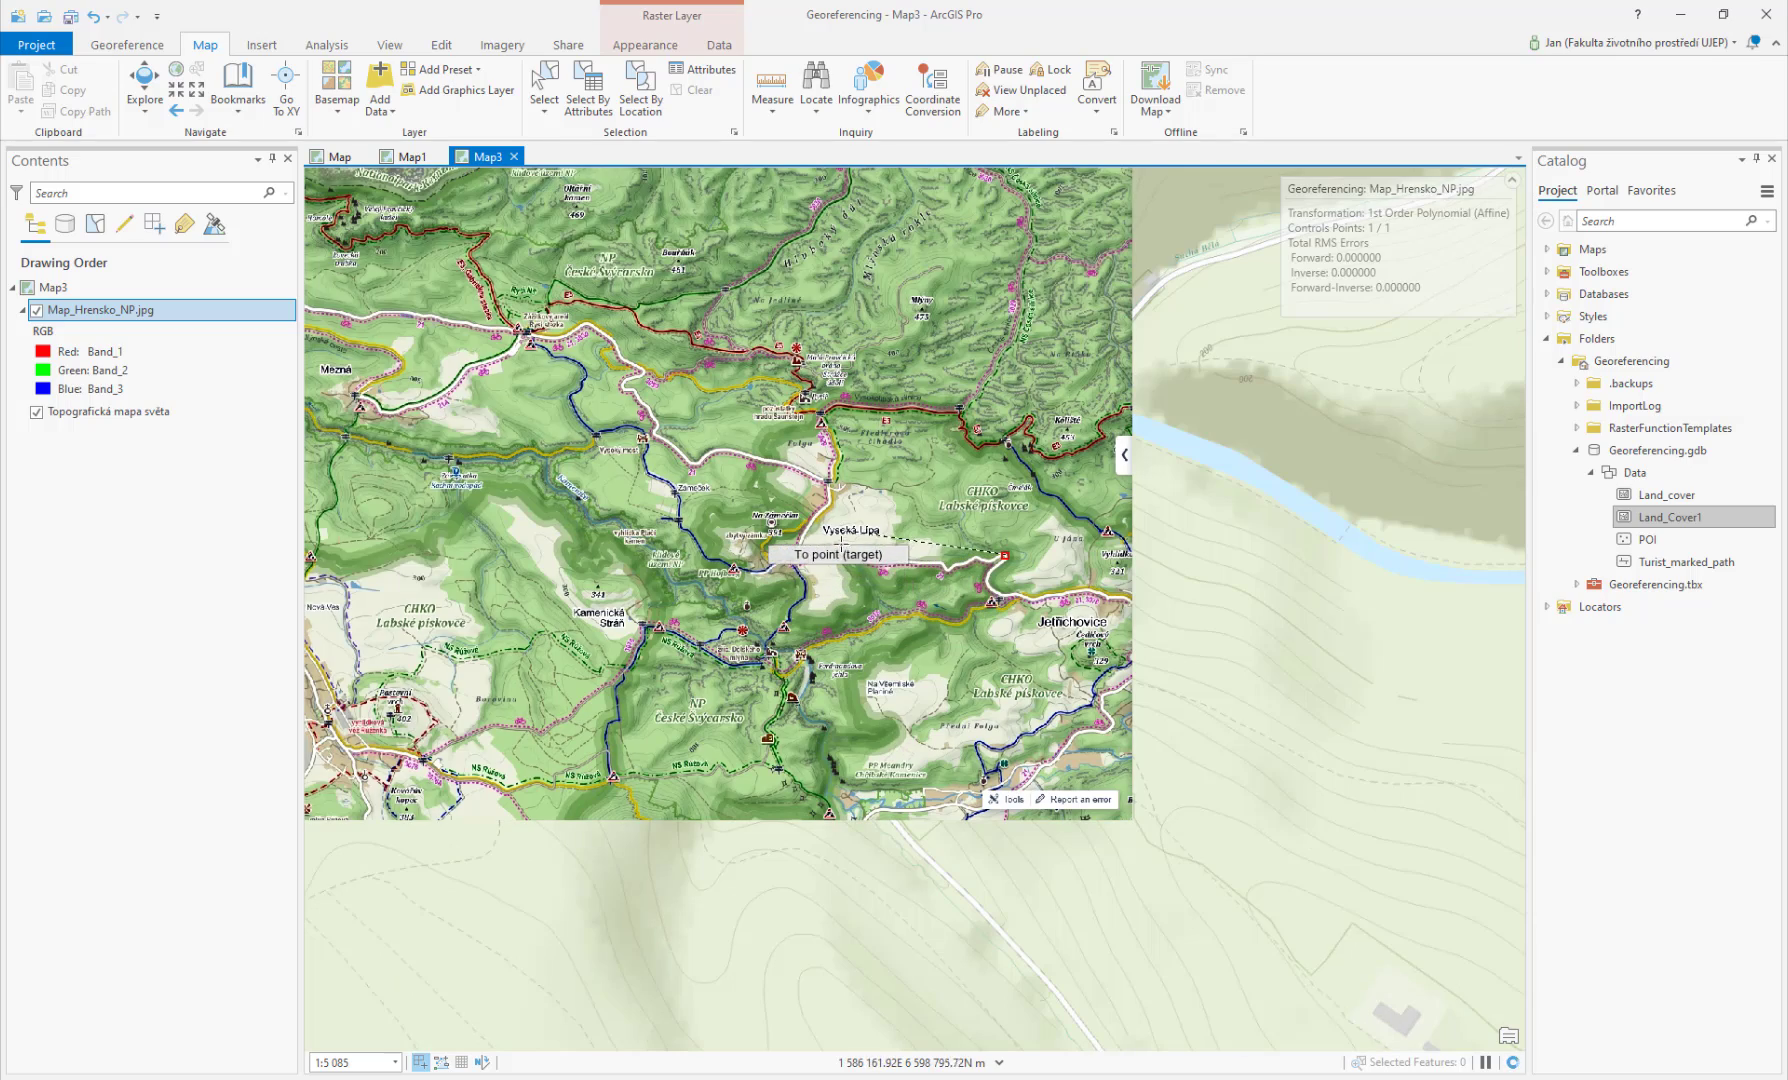
{"action": "scroll", "coordinate": [1165, 762], "scroll_direction": "down", "scroll_amount": 1}
{"action": "scroll", "coordinate": [1320, 630], "scroll_direction": "down", "scroll_amount": 2}
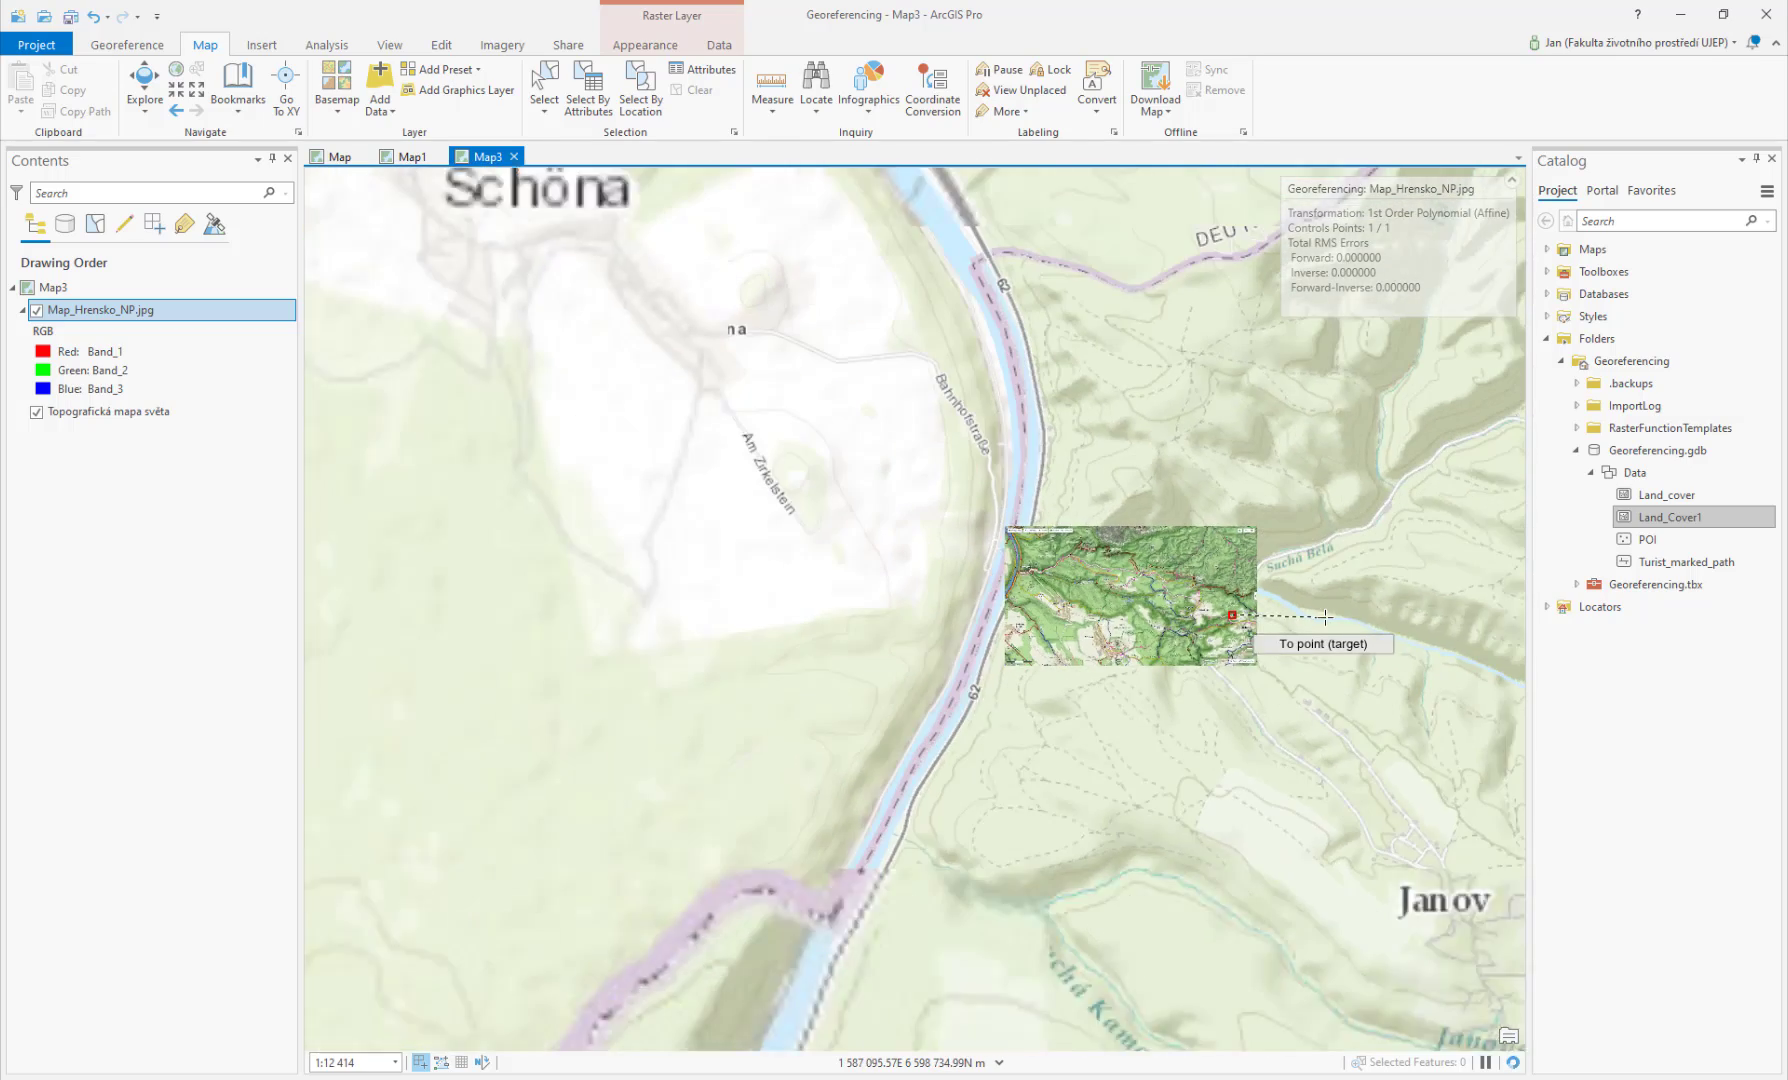
{"action": "scroll", "coordinate": [1325, 617], "scroll_direction": "down", "scroll_amount": 2}
{"action": "left_click_drag", "start_coordinate": [1403, 589], "coordinate": [640, 551]}
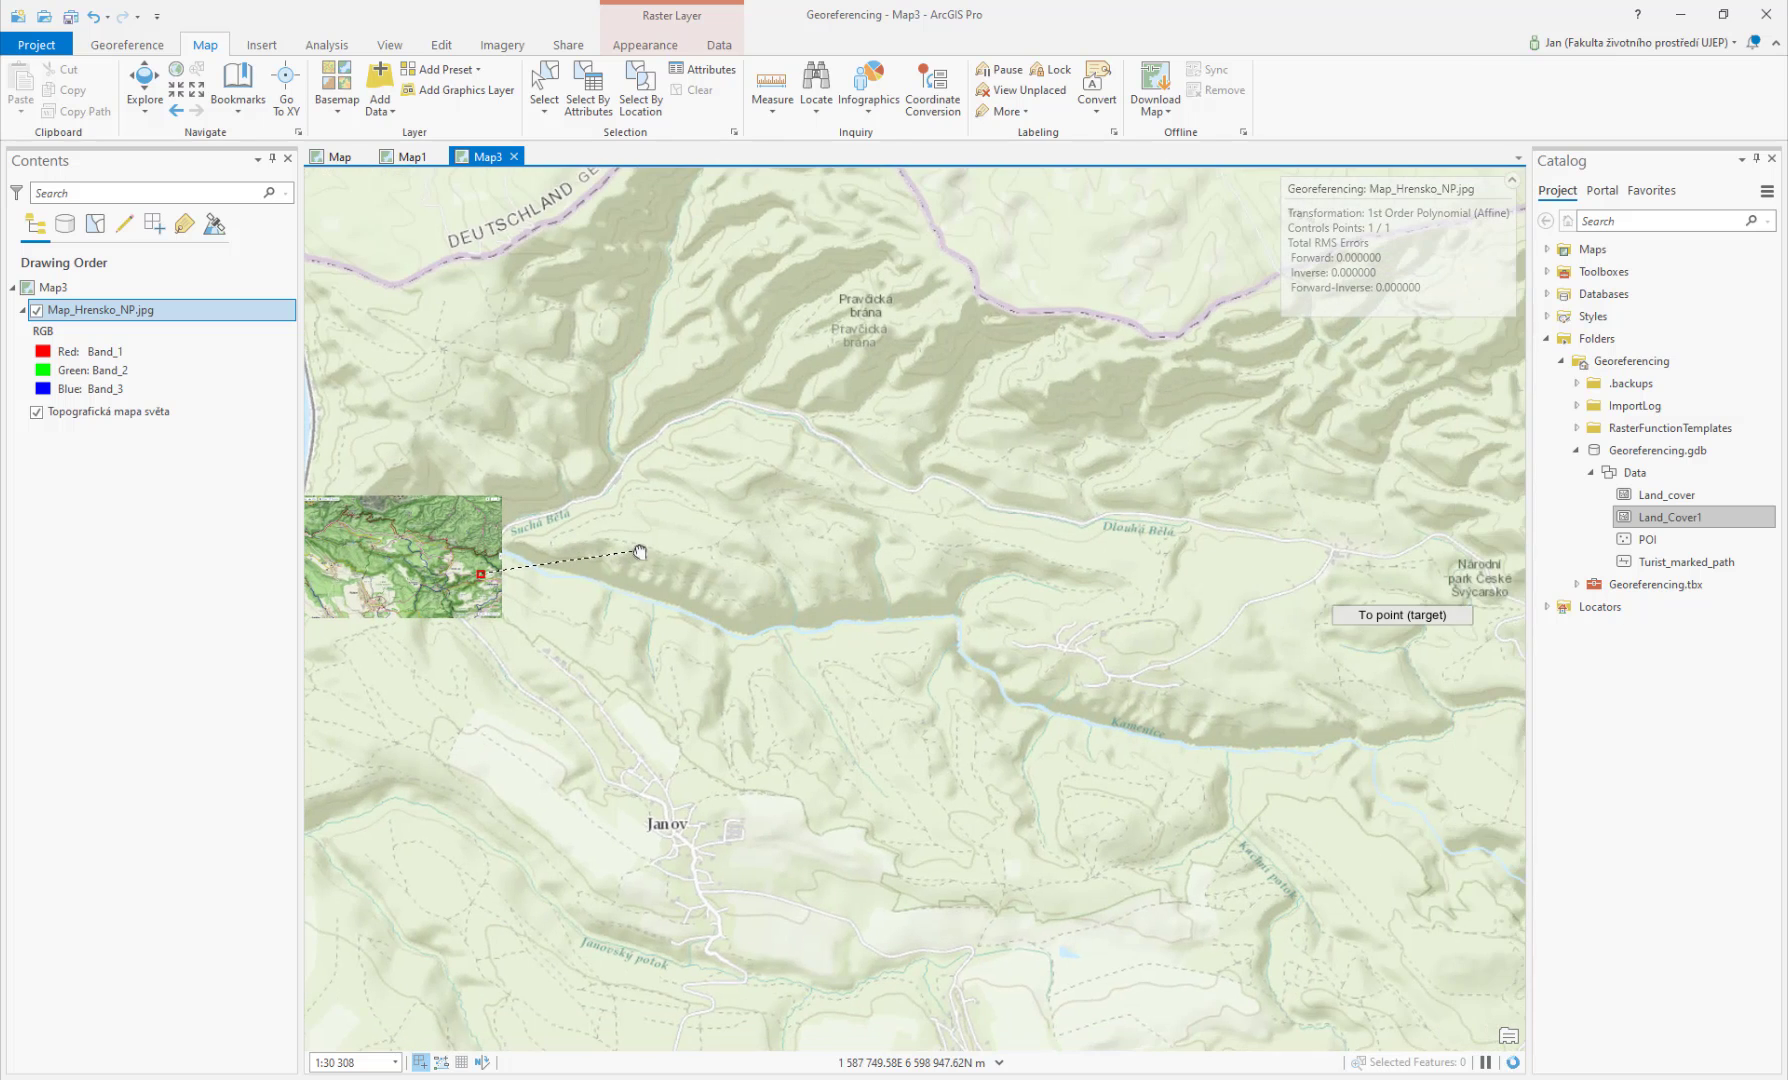
{"action": "left_click_drag", "start_coordinate": [1348, 650], "coordinate": [856, 596]}
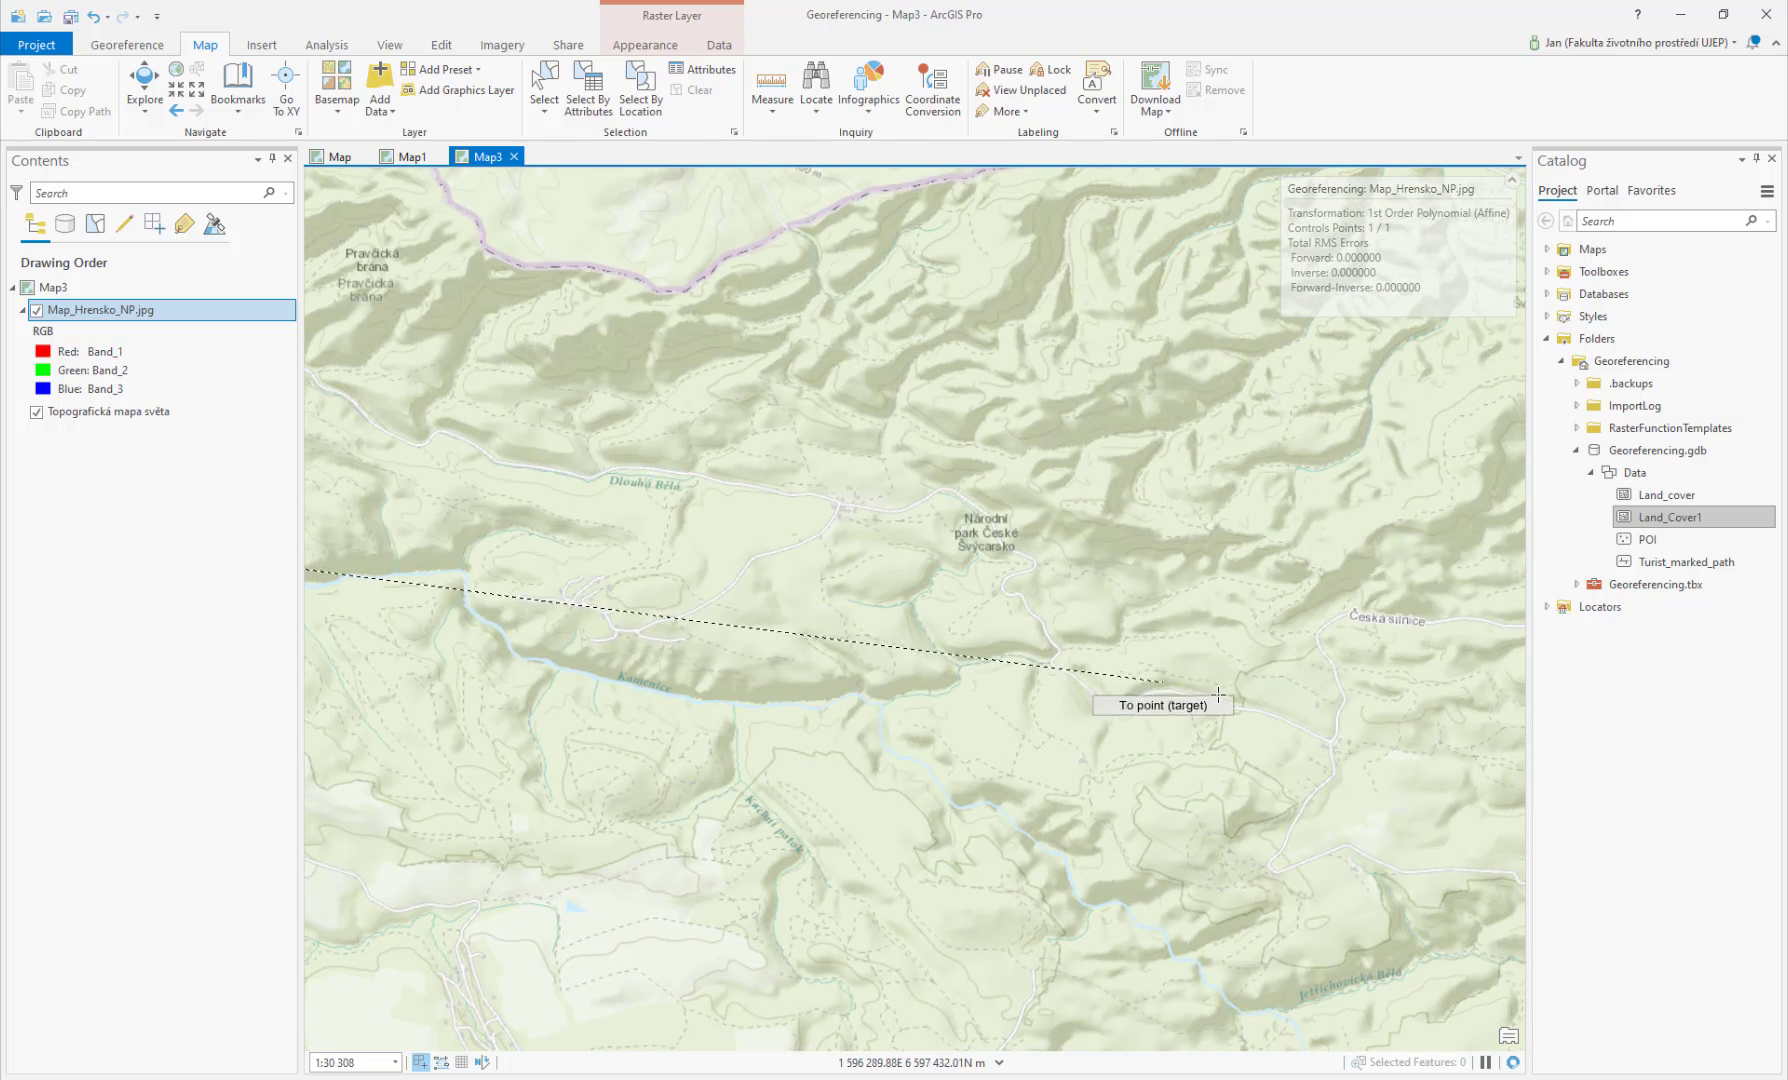
{"action": "left_click_drag", "start_coordinate": [1219, 693], "coordinate": [638, 523]}
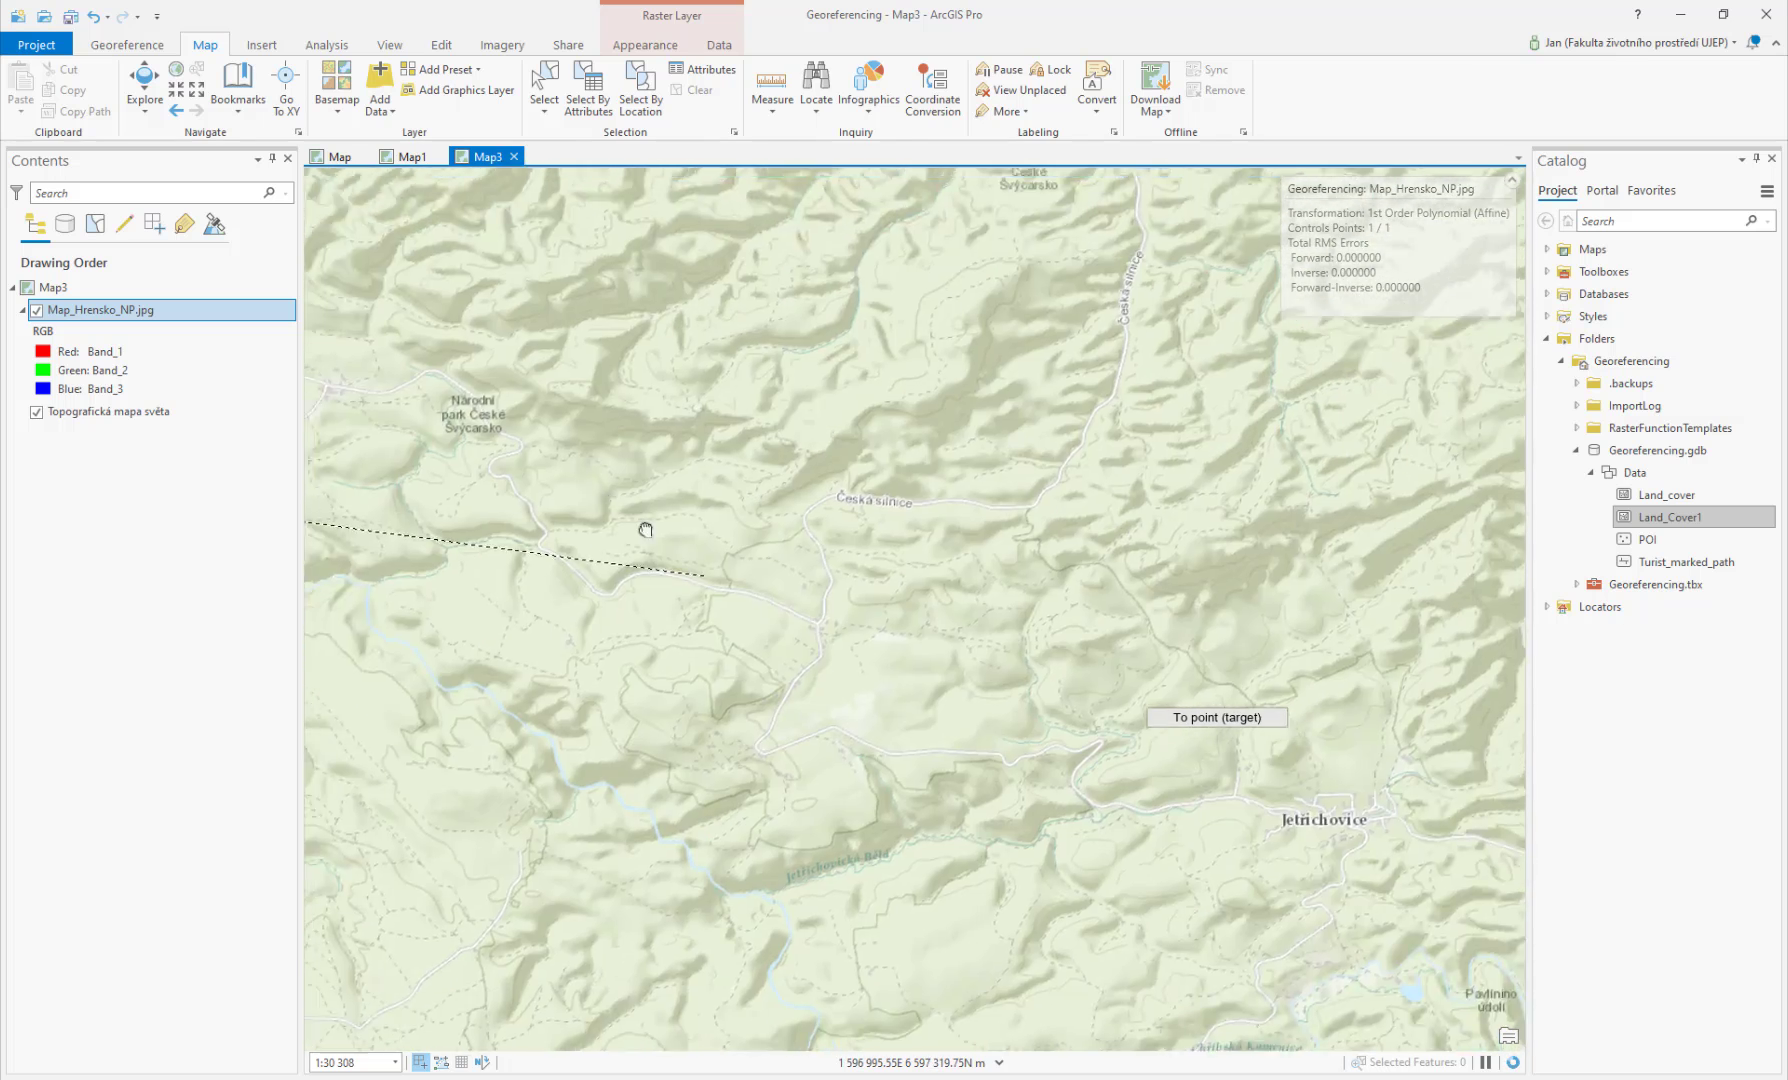
{"action": "scroll", "coordinate": [937, 613], "scroll_direction": "up", "scroll_amount": 5}
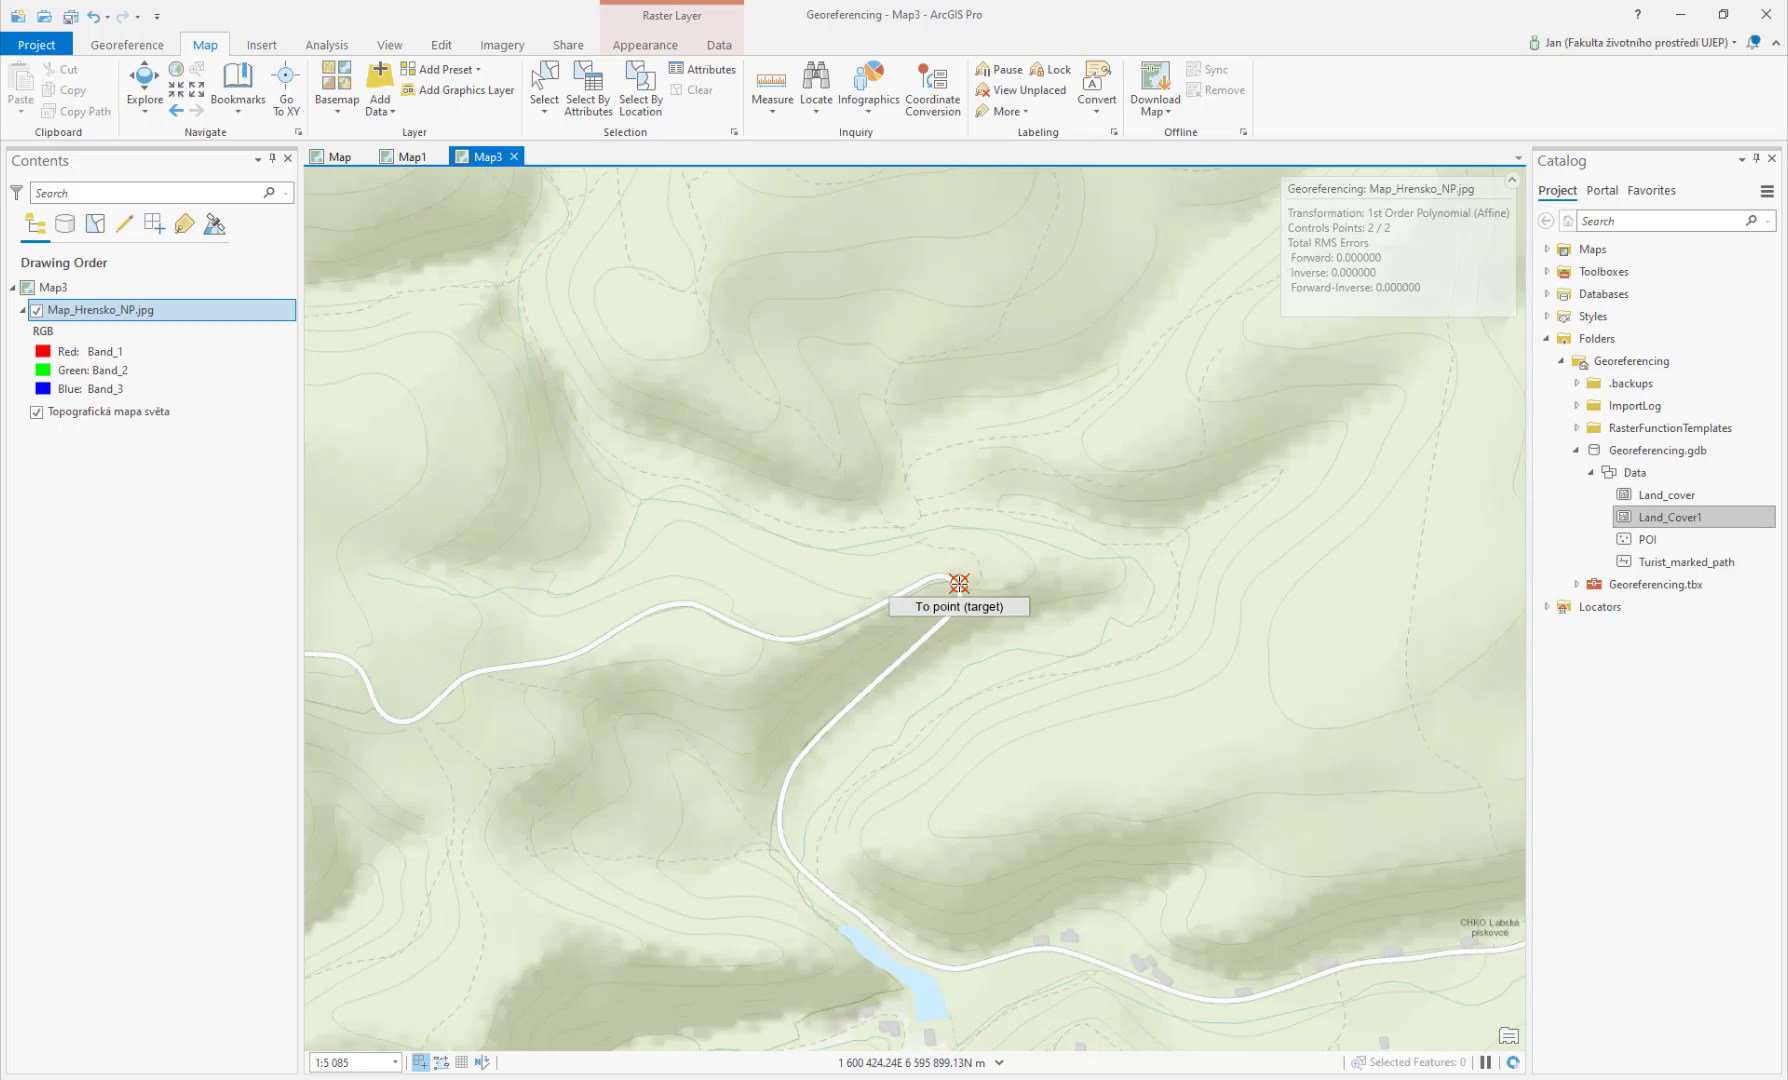
{"action": "left_click", "coordinate": [959, 583]}
Step: Check how the whole Map_Hrensko_NP.jpg image fits the basemap, using the Swipe tool on the layer
{"action": "scroll", "coordinate": [958, 655], "scroll_direction": "down", "scroll_amount": 5}
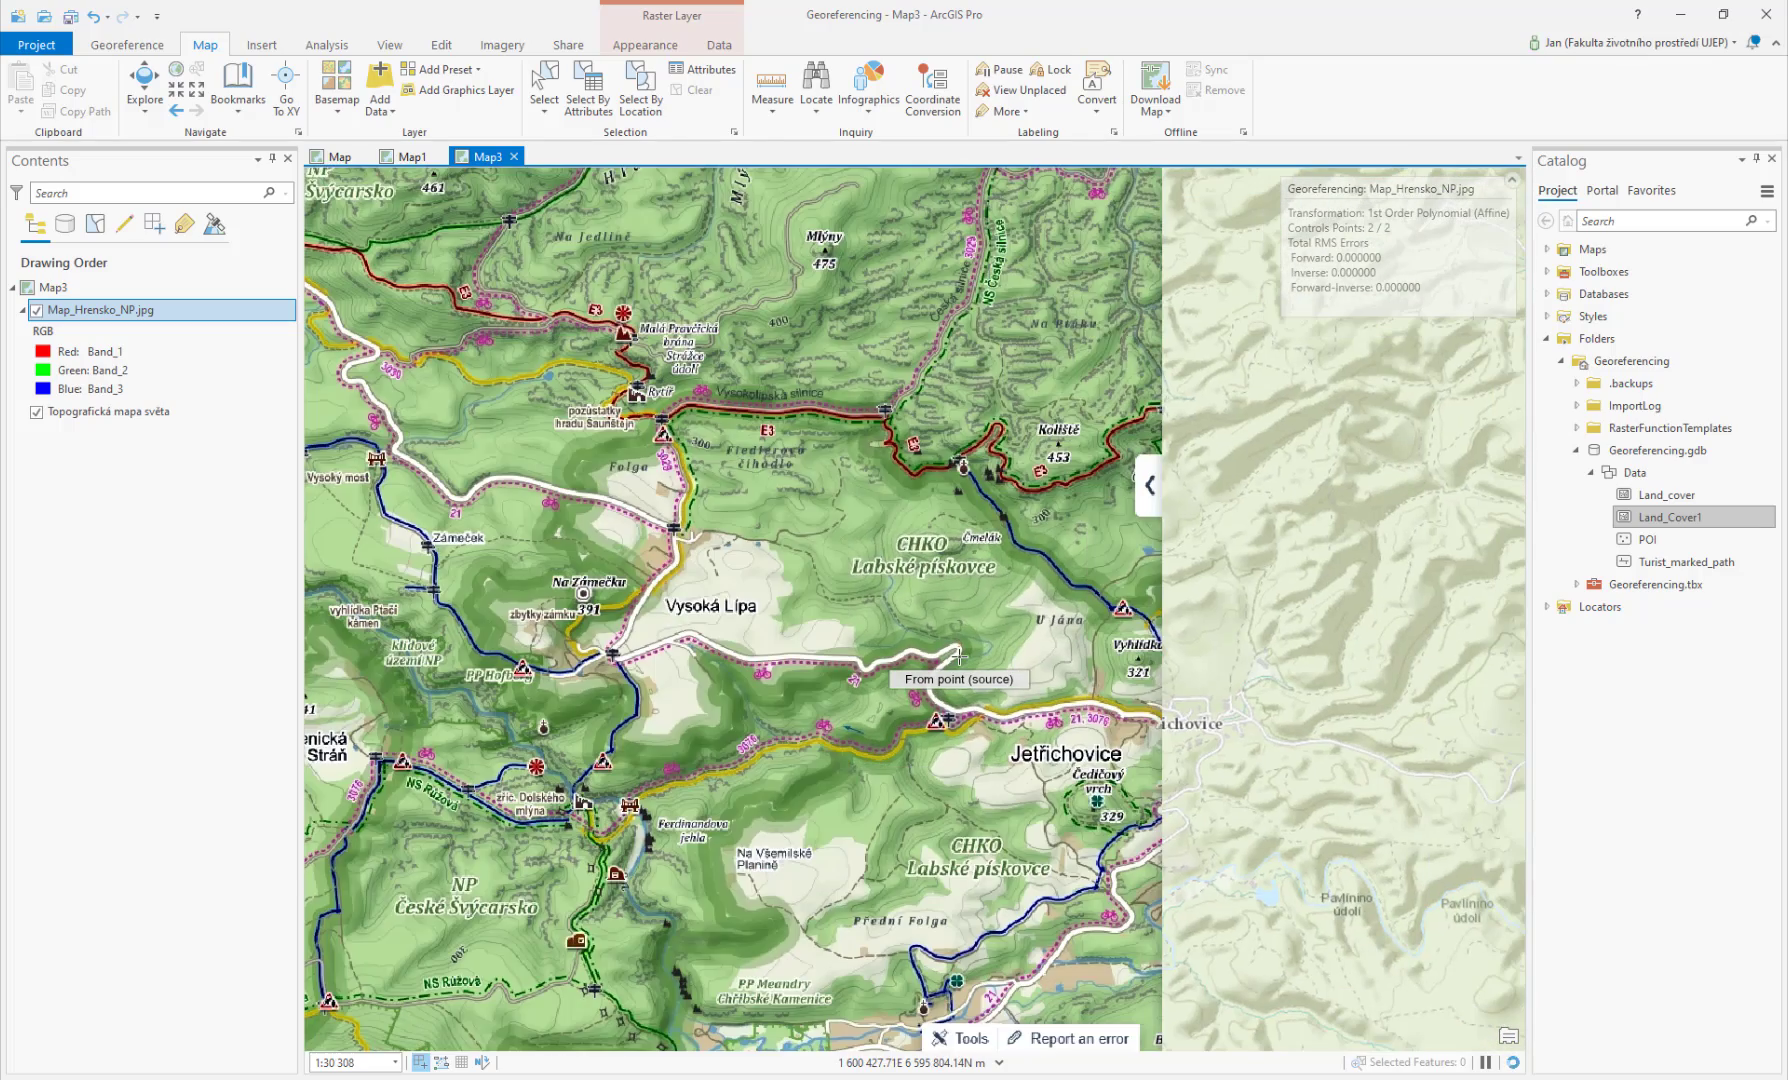
{"action": "scroll", "coordinate": [958, 655], "scroll_direction": "down", "scroll_amount": 1}
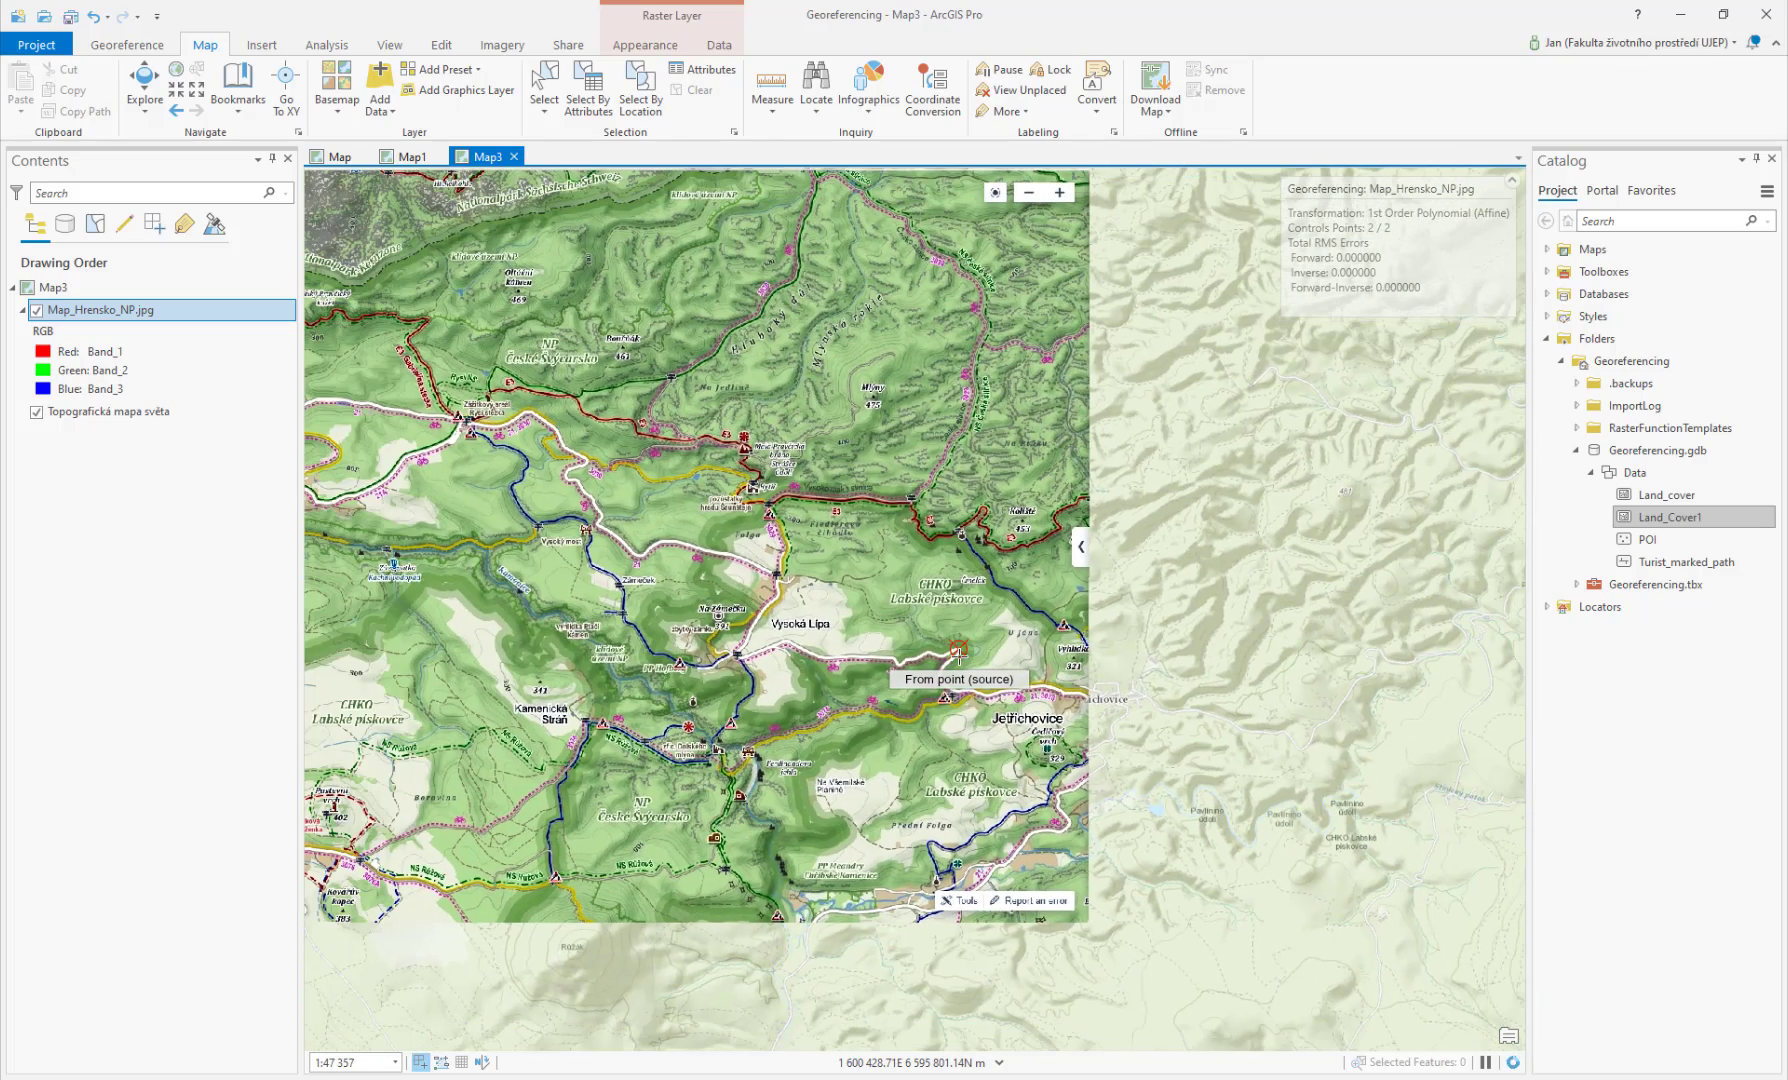
{"action": "scroll", "coordinate": [790, 645], "scroll_direction": "down", "scroll_amount": 2}
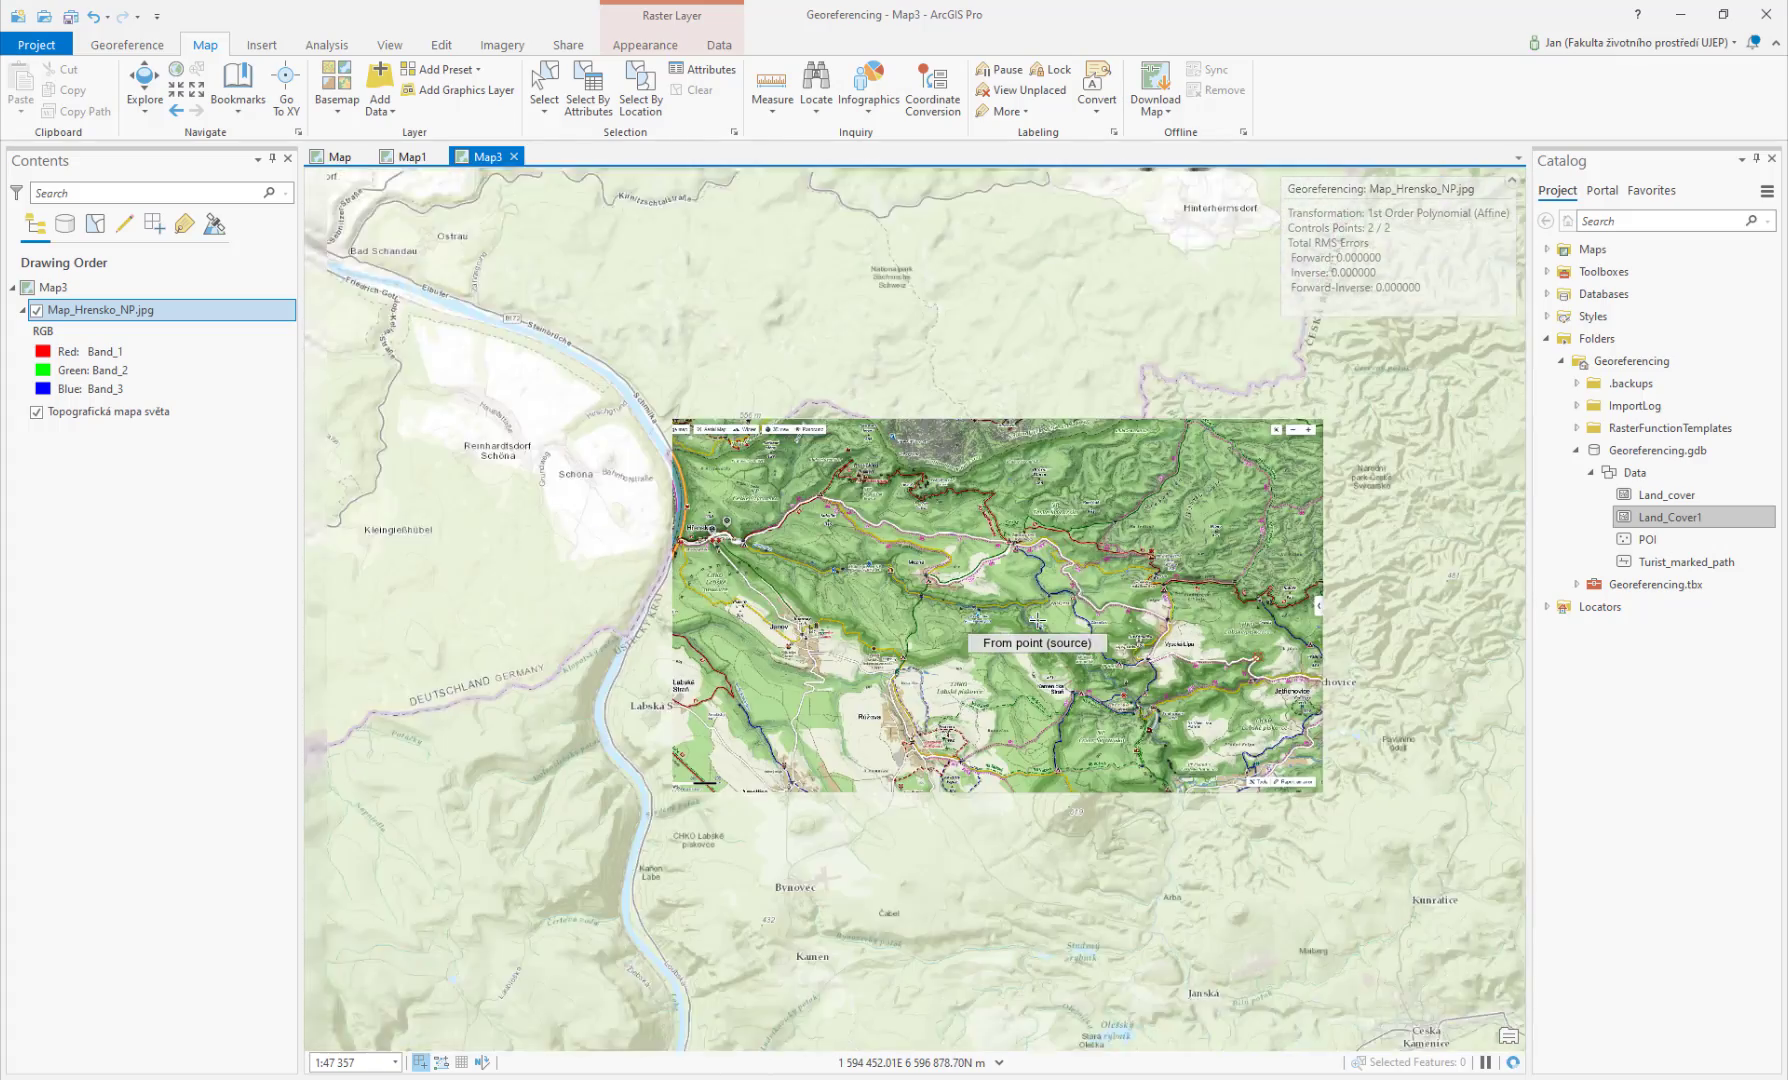
{"action": "scroll", "coordinate": [990, 625], "scroll_direction": "down", "scroll_amount": 1}
{"action": "scroll", "coordinate": [942, 615], "scroll_direction": "up", "scroll_amount": 2}
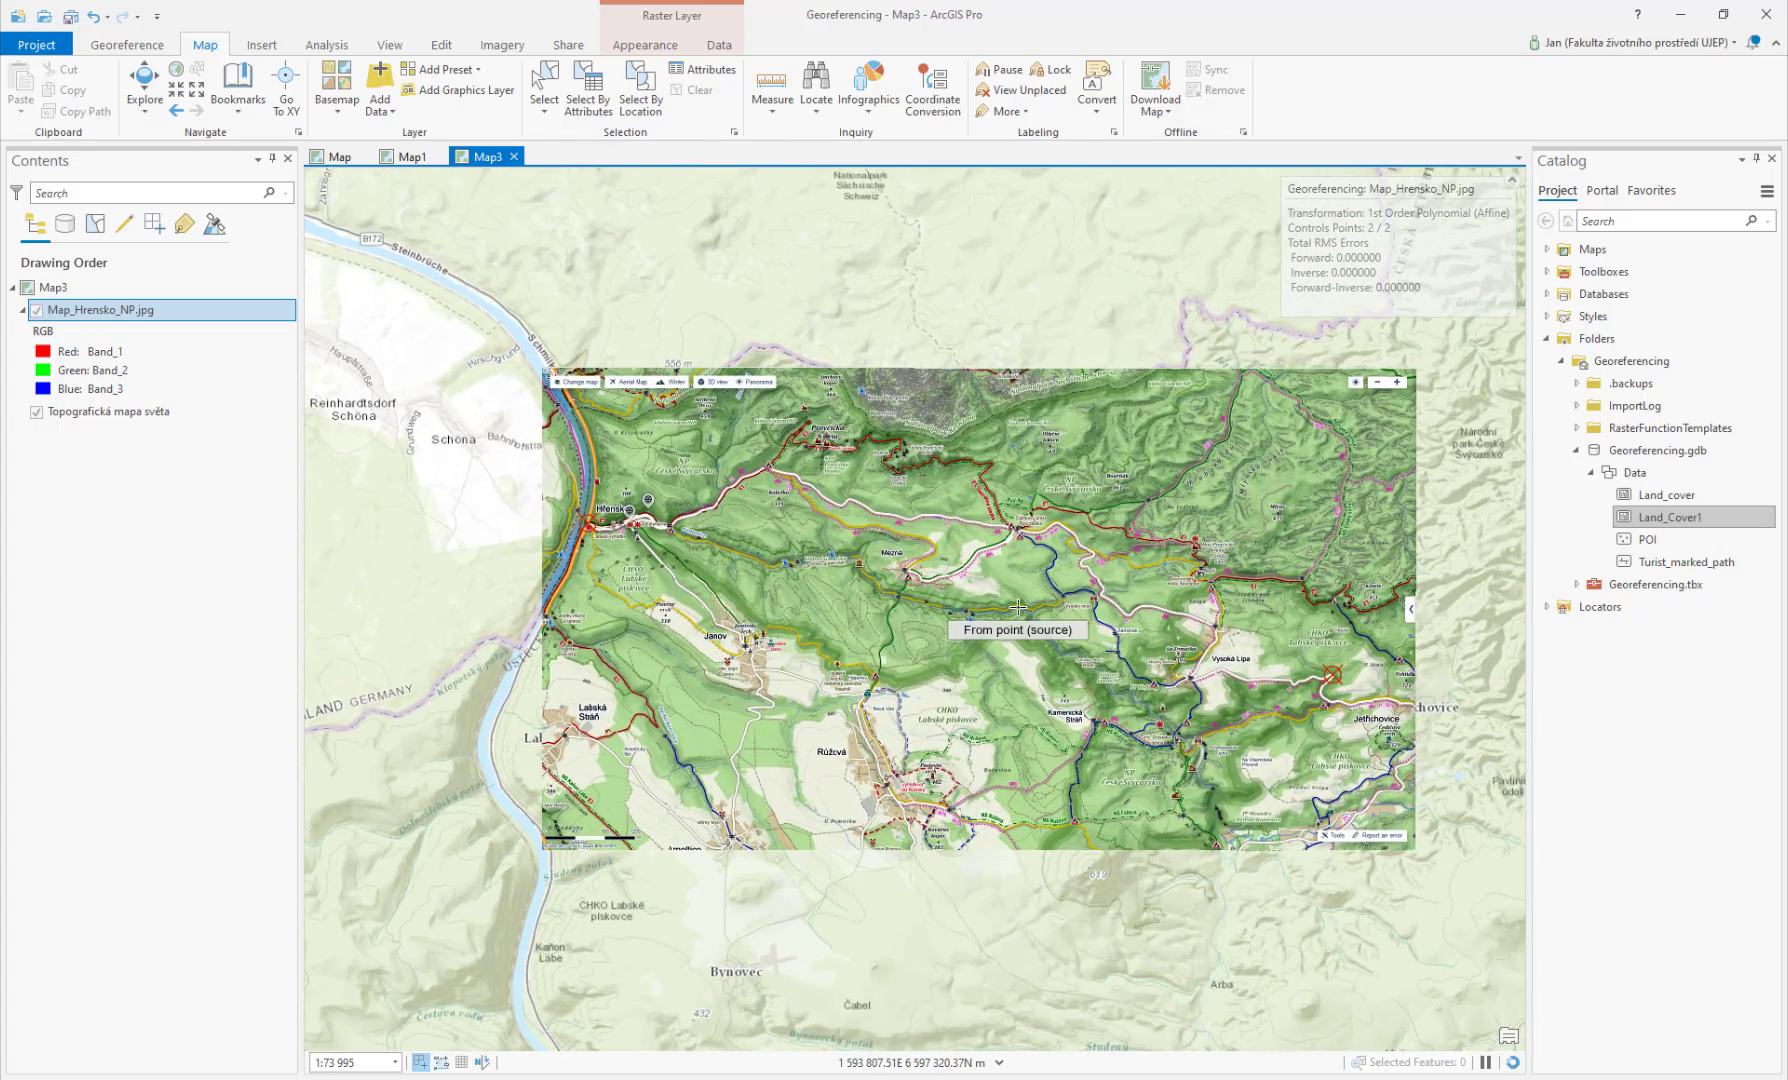
{"action": "scroll", "coordinate": [1004, 607], "scroll_direction": "up", "scroll_amount": 1}
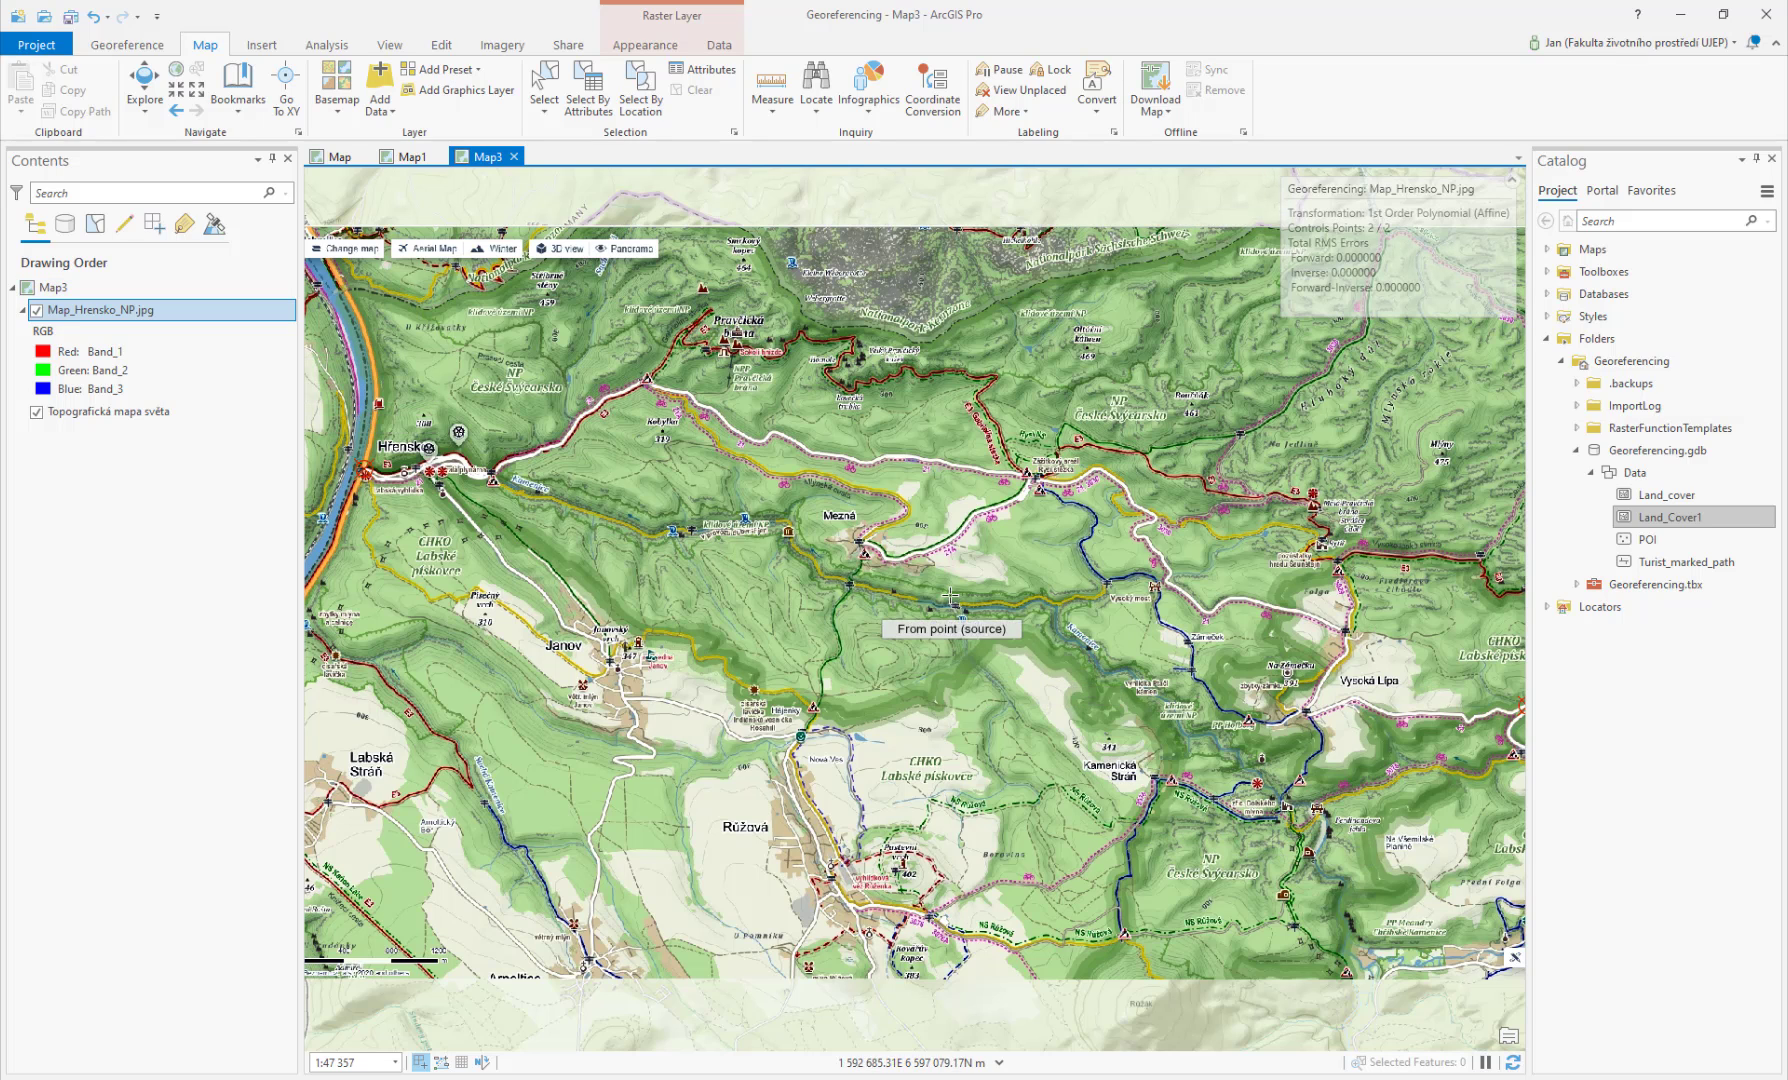
{"action": "left_click", "coordinate": [669, 50]}
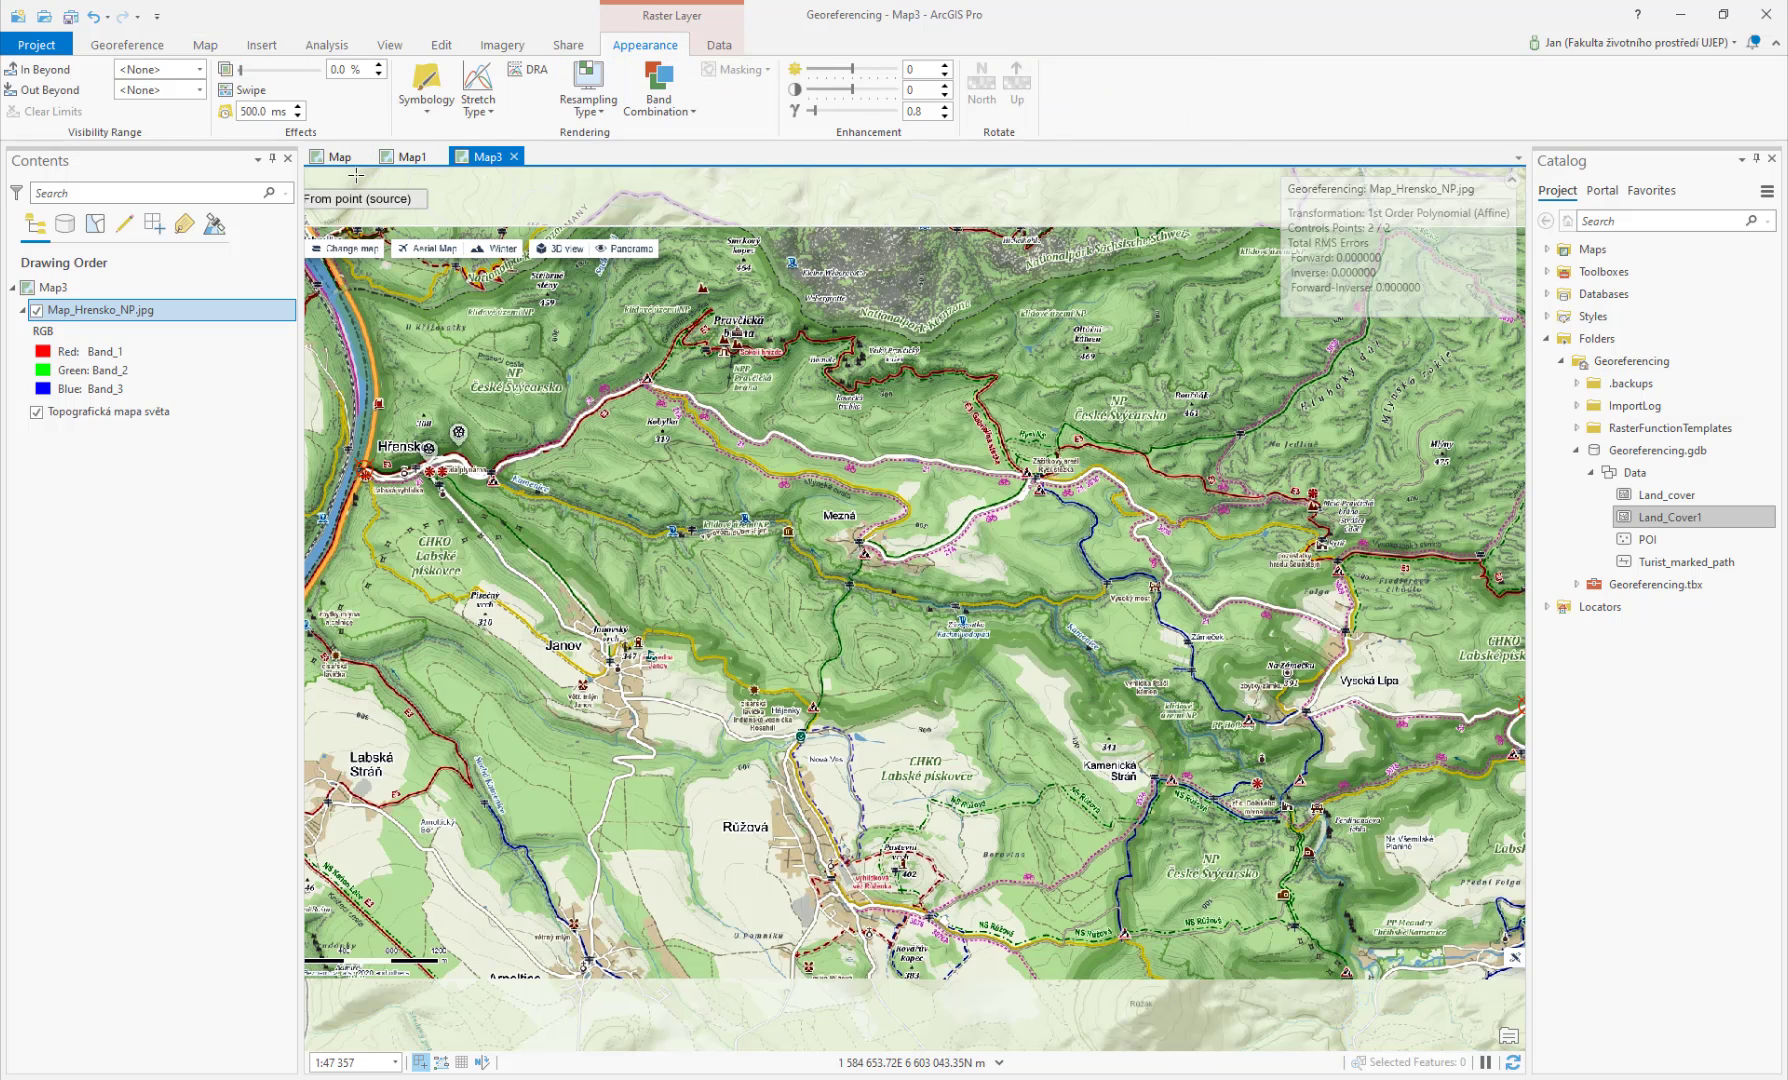
{"action": "left_click", "coordinate": [257, 90]}
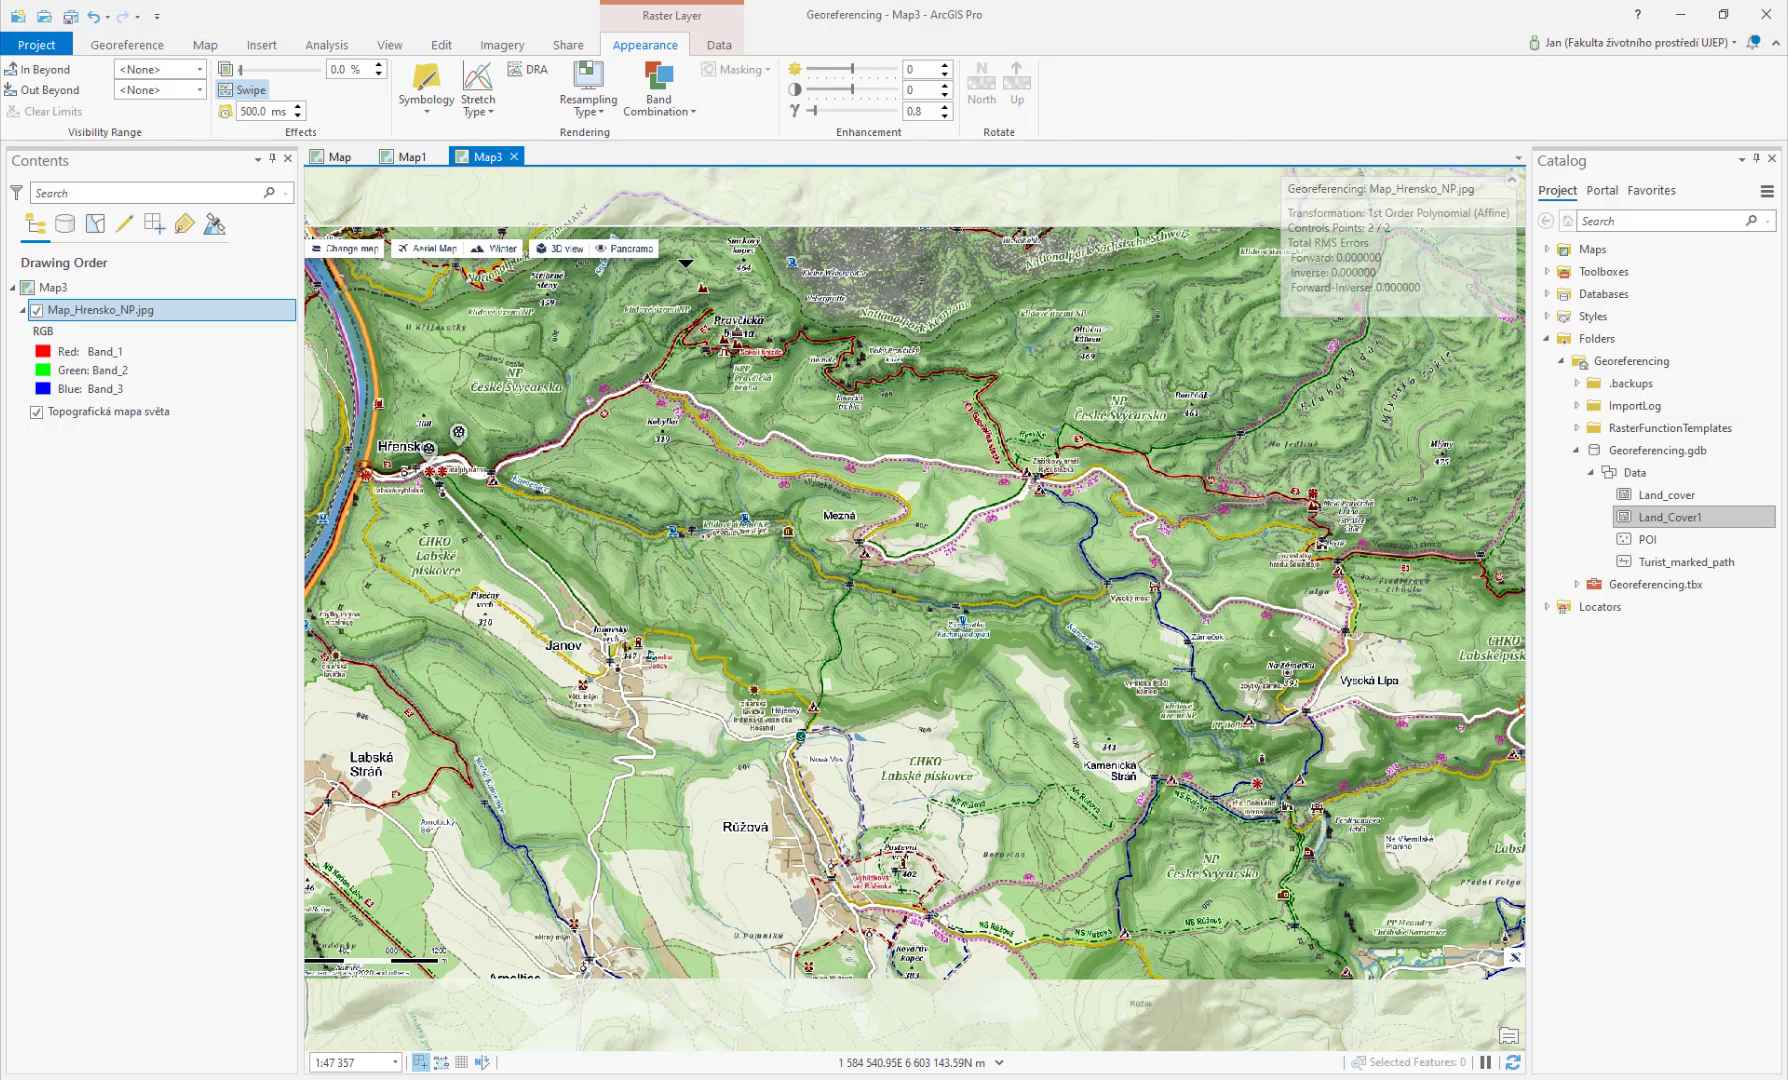
{"action": "left_click_drag", "start_coordinate": [780, 235], "coordinate": [780, 382]}
Step: Review the georeferencing transformation types and the number of control points each one requires
{"action": "left_click", "coordinate": [133, 45]}
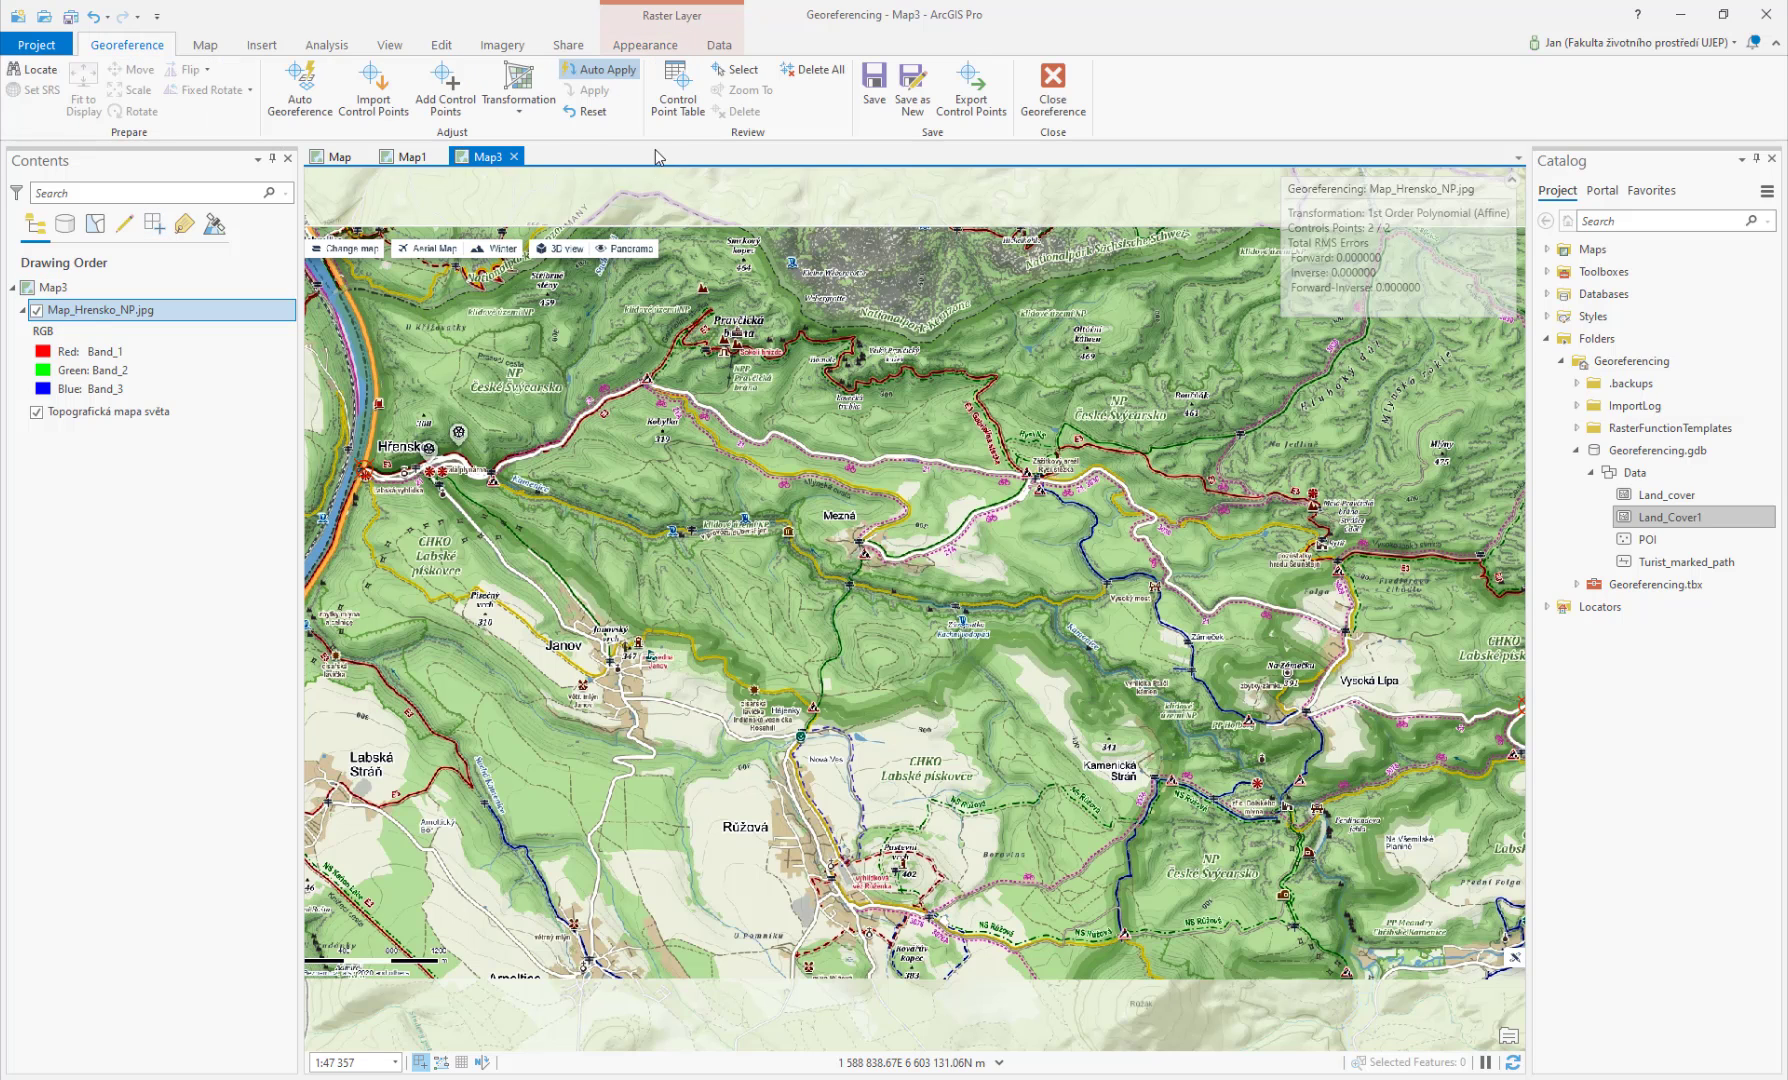
{"action": "left_click", "coordinate": [534, 110]}
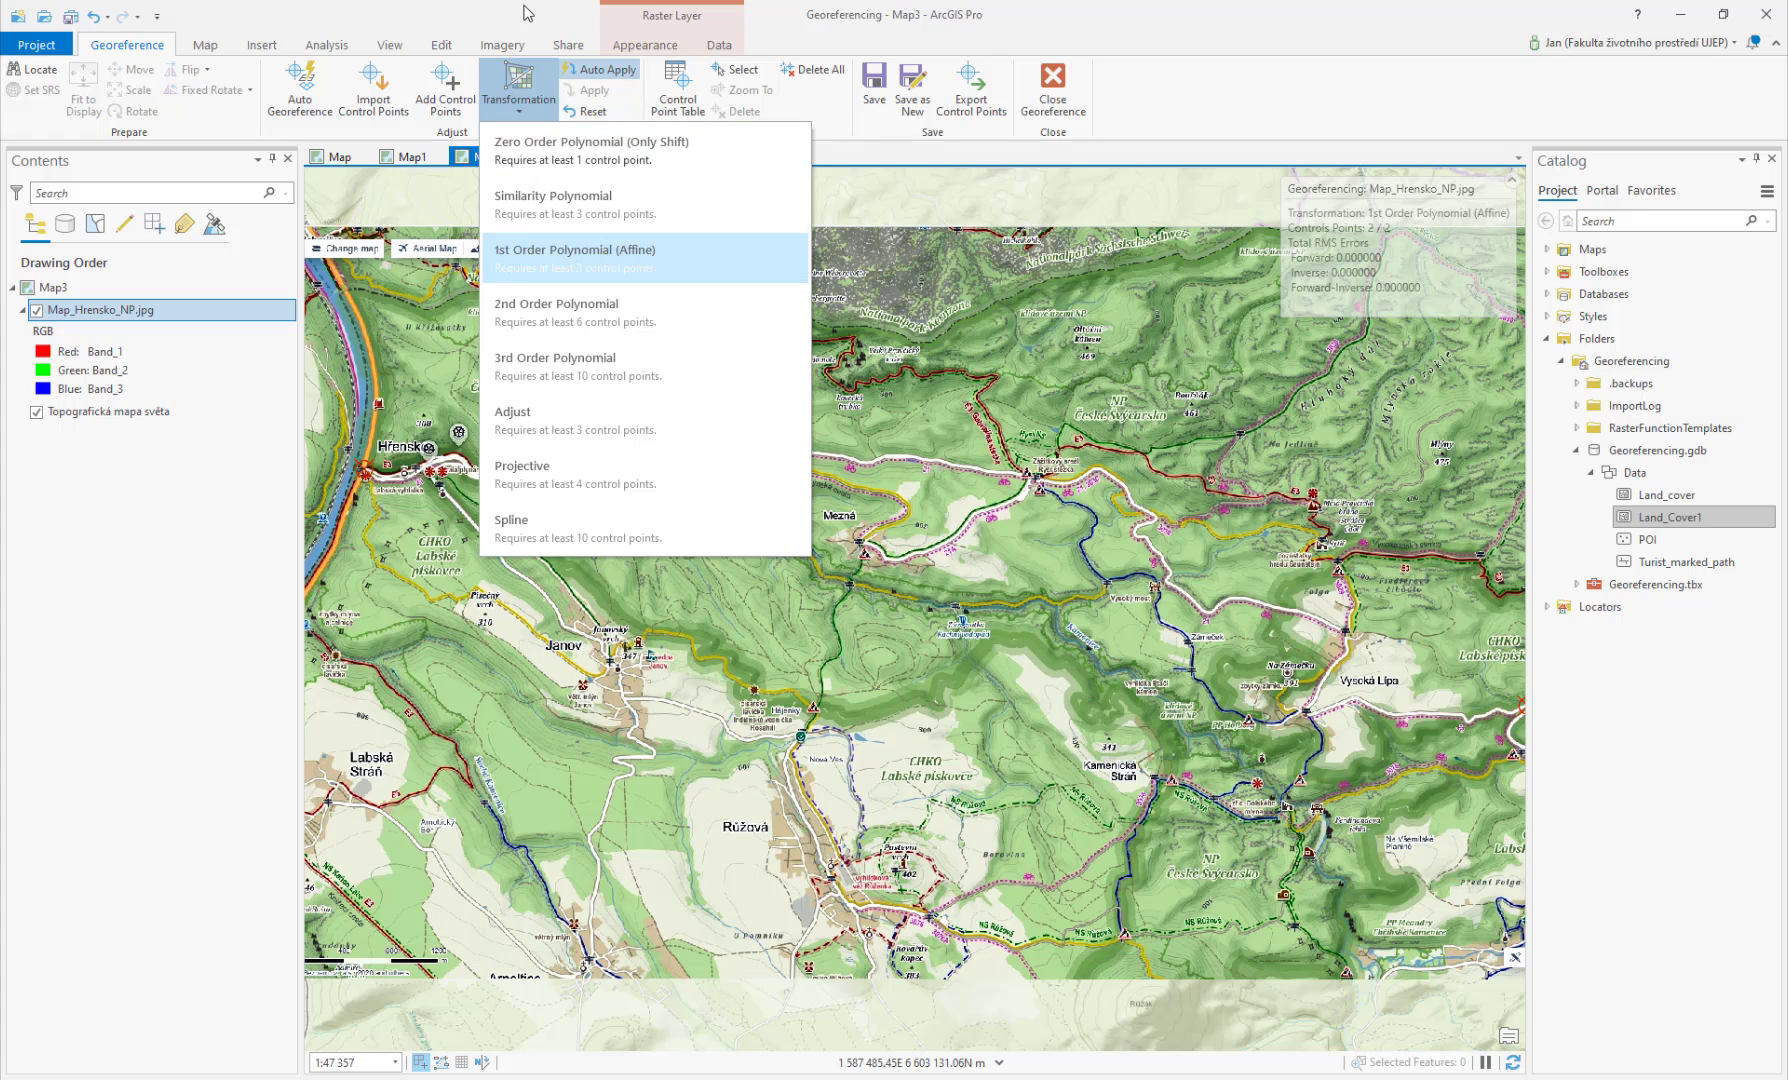
{"action": "left_click", "coordinate": [594, 282]}
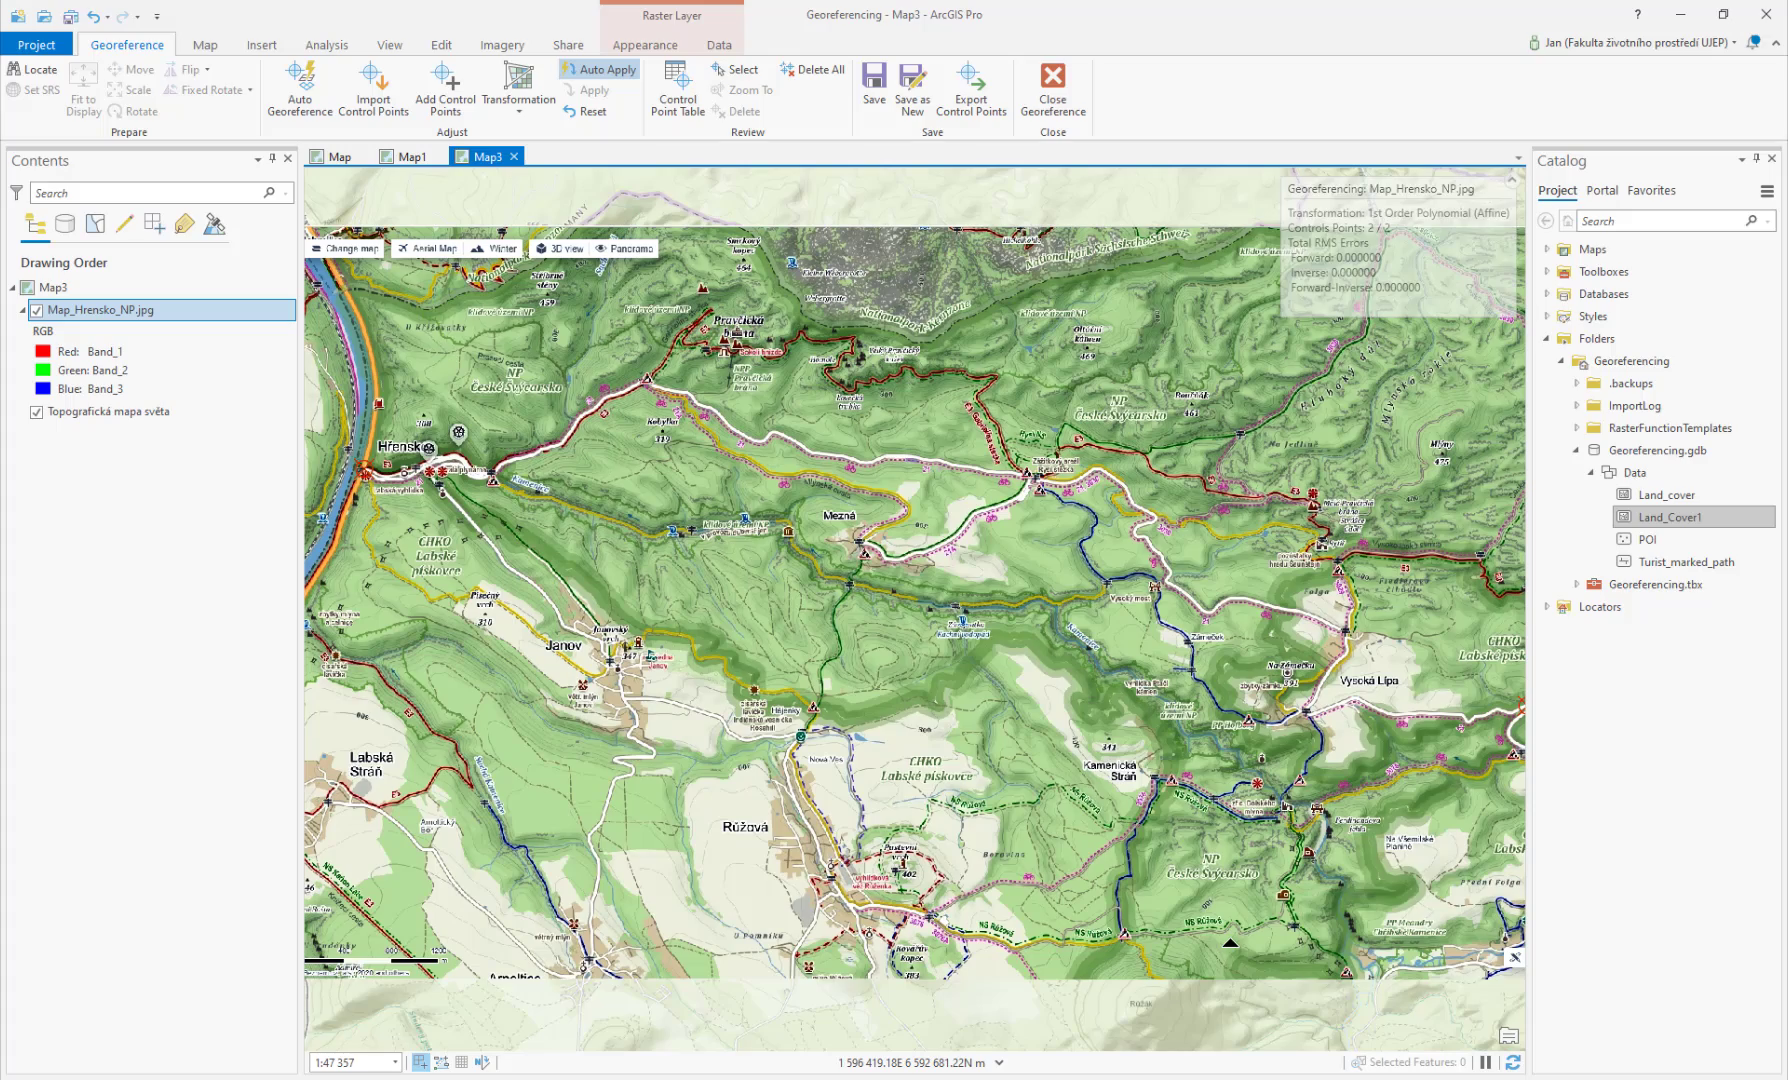
Step: Locate the village of Růžová near the image's southern edge and check the existing links in the control point table
{"action": "scroll", "coordinate": [855, 965], "scroll_direction": "down", "scroll_amount": 3}
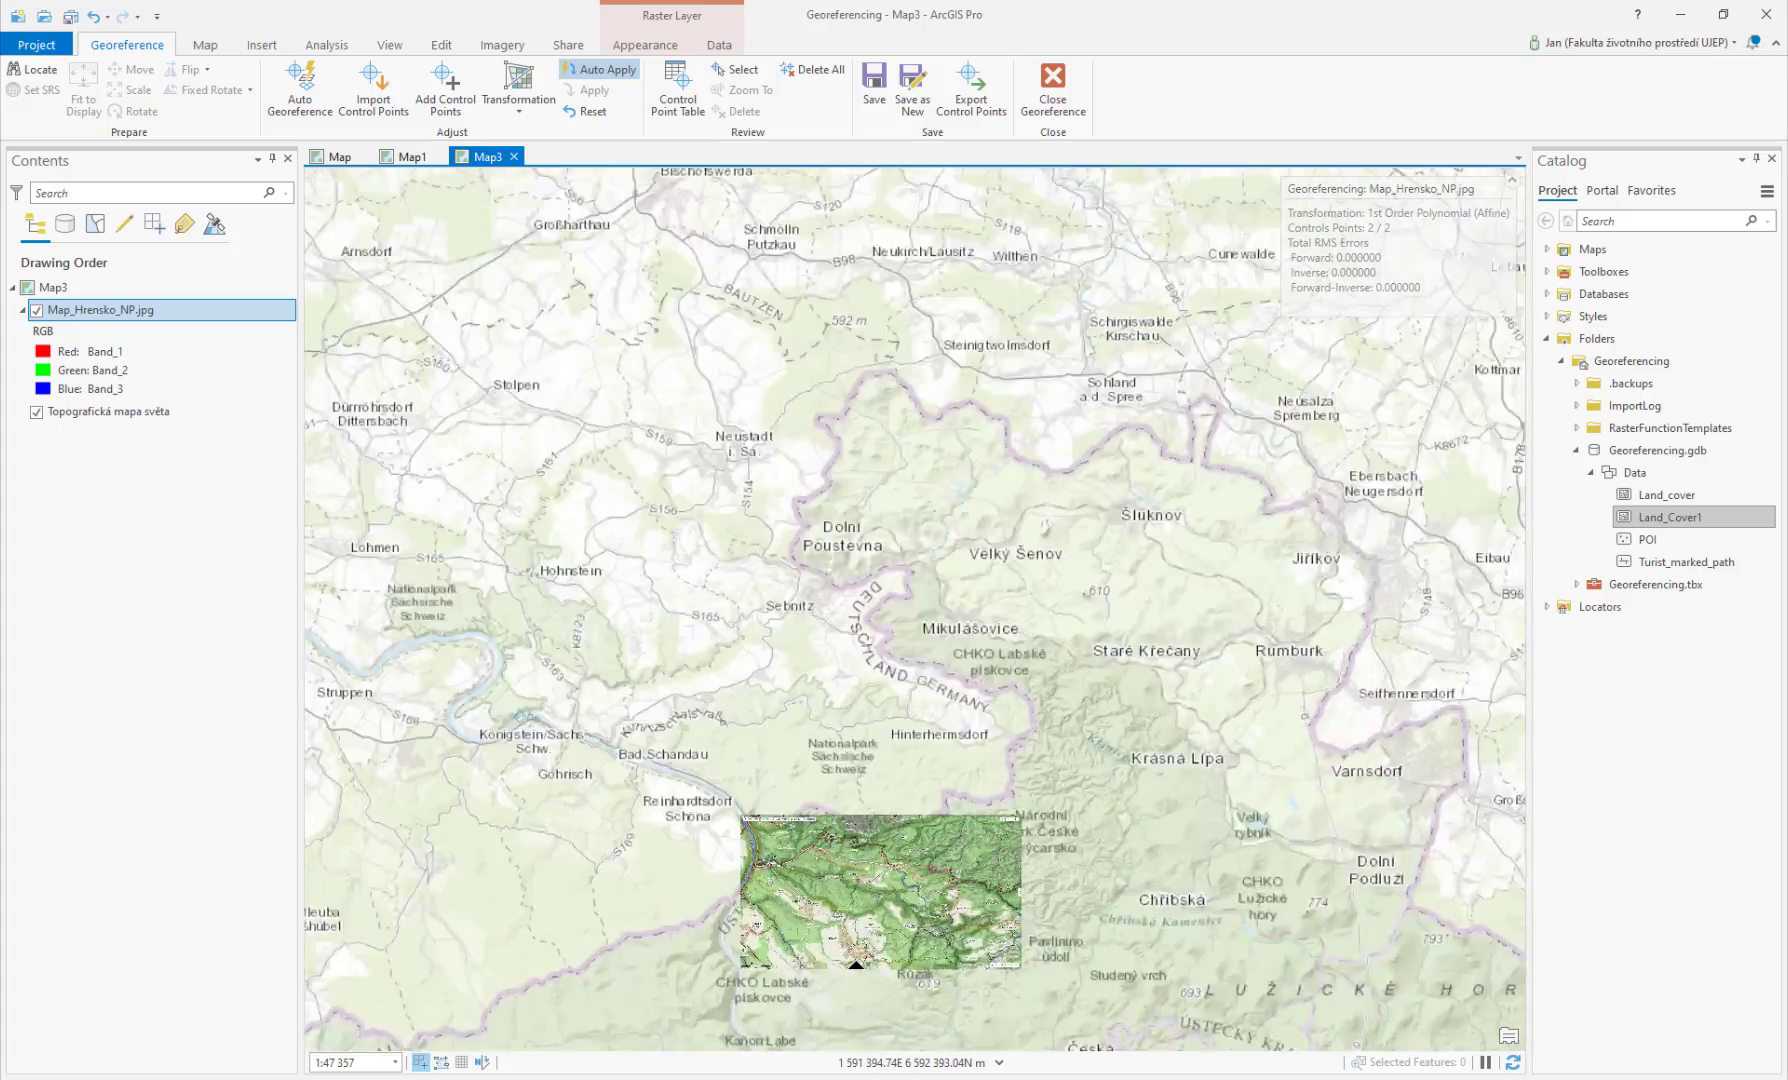
{"action": "scroll", "coordinate": [855, 965], "scroll_direction": "up", "scroll_amount": 5}
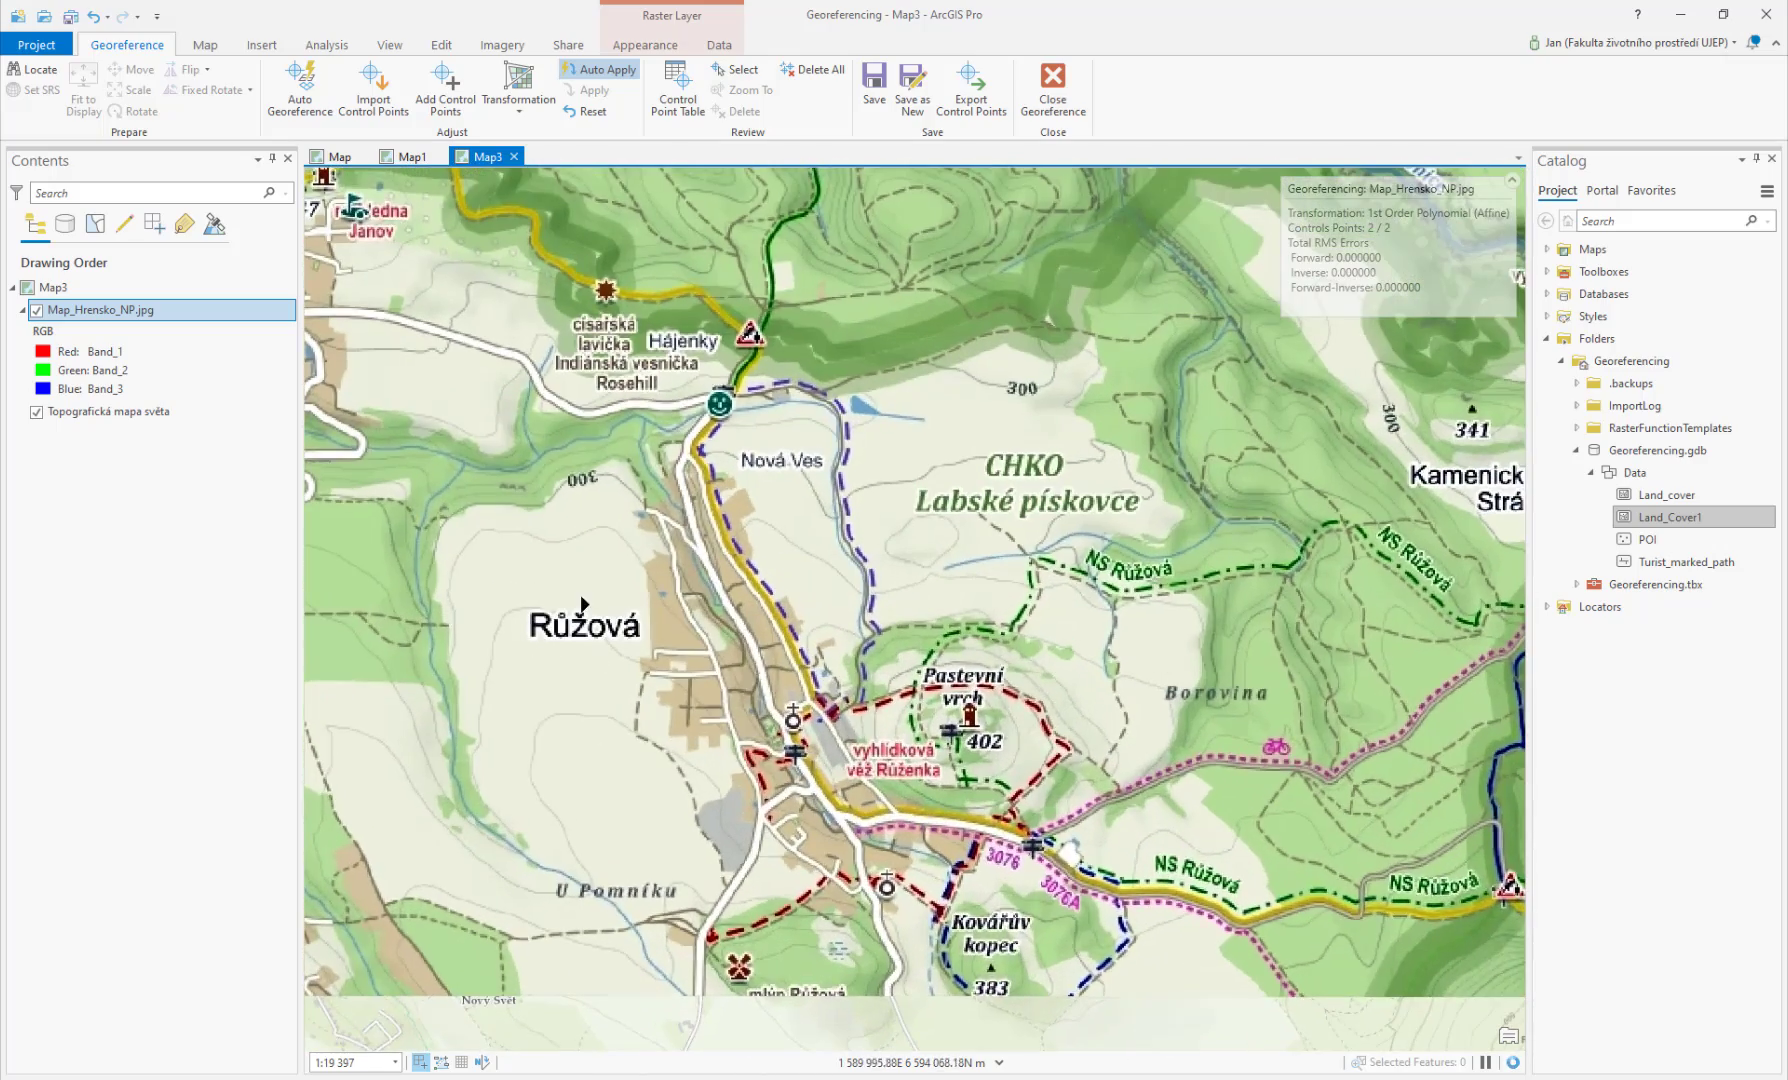
{"action": "left_click_drag", "start_coordinate": [935, 908], "coordinate": [930, 756]}
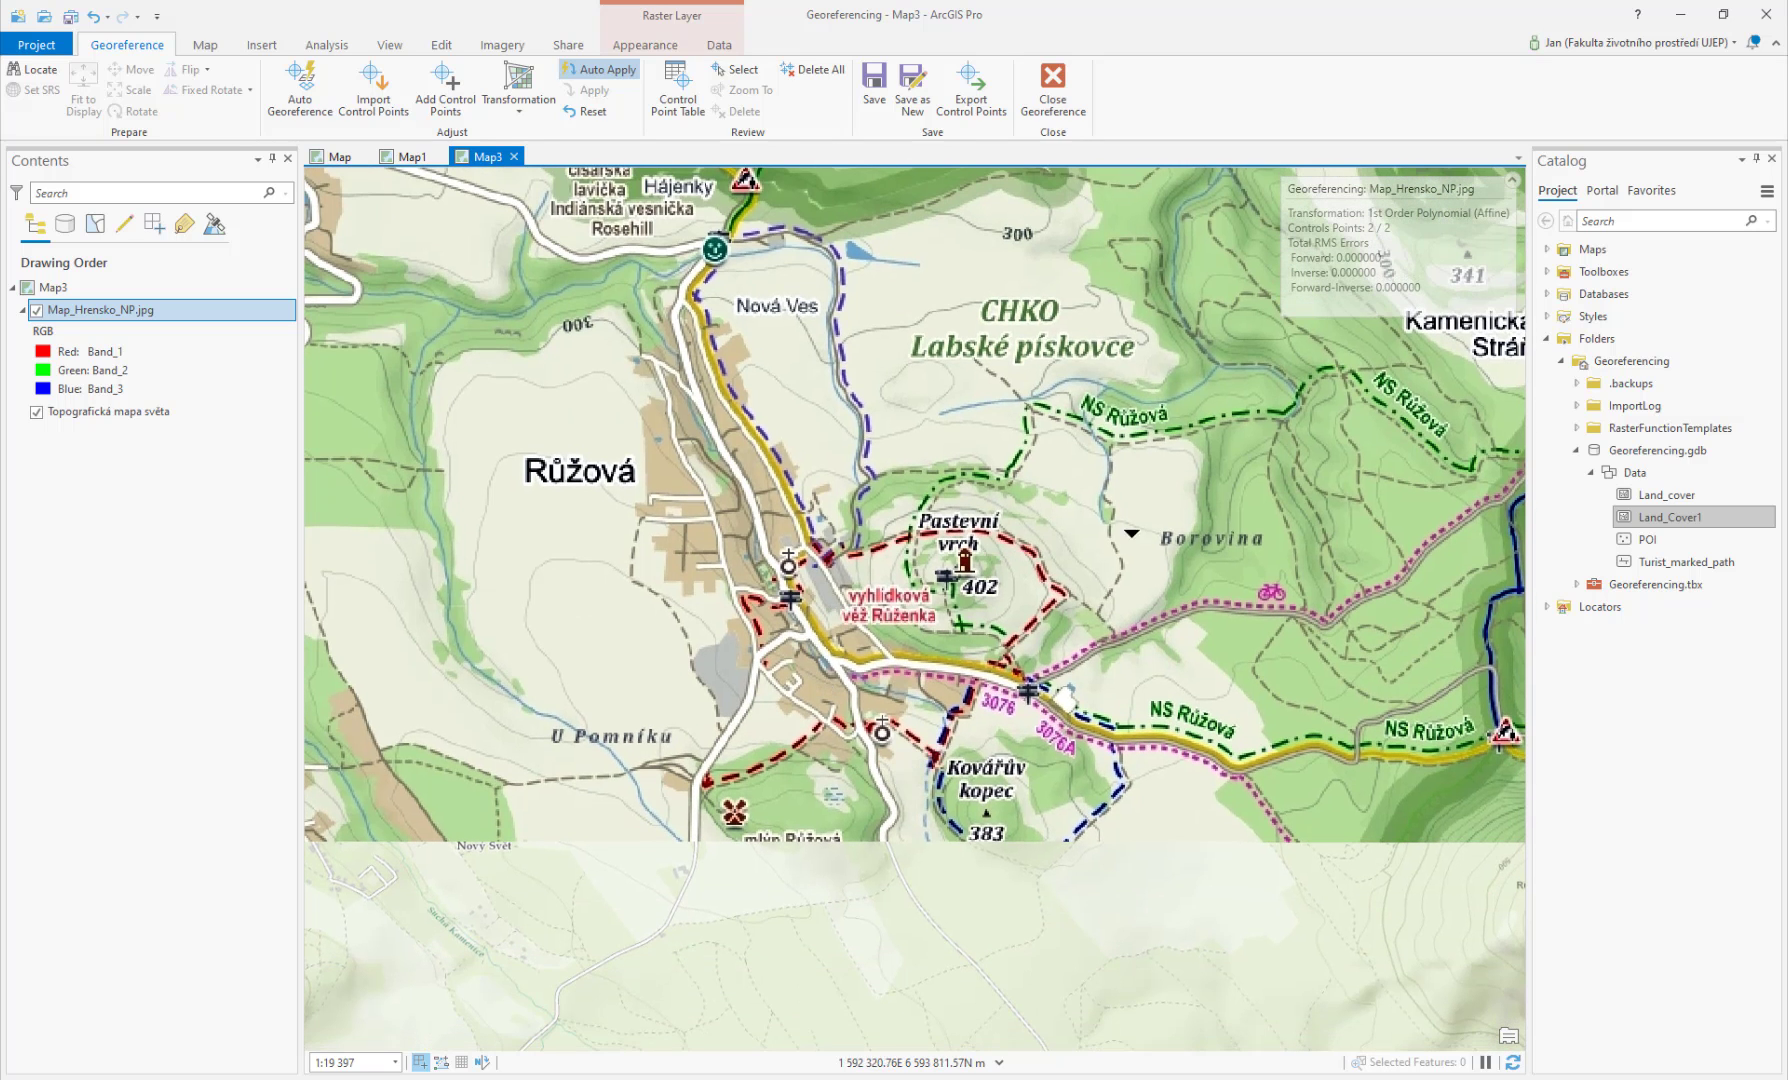
{"action": "left_click", "coordinate": [650, 112]}
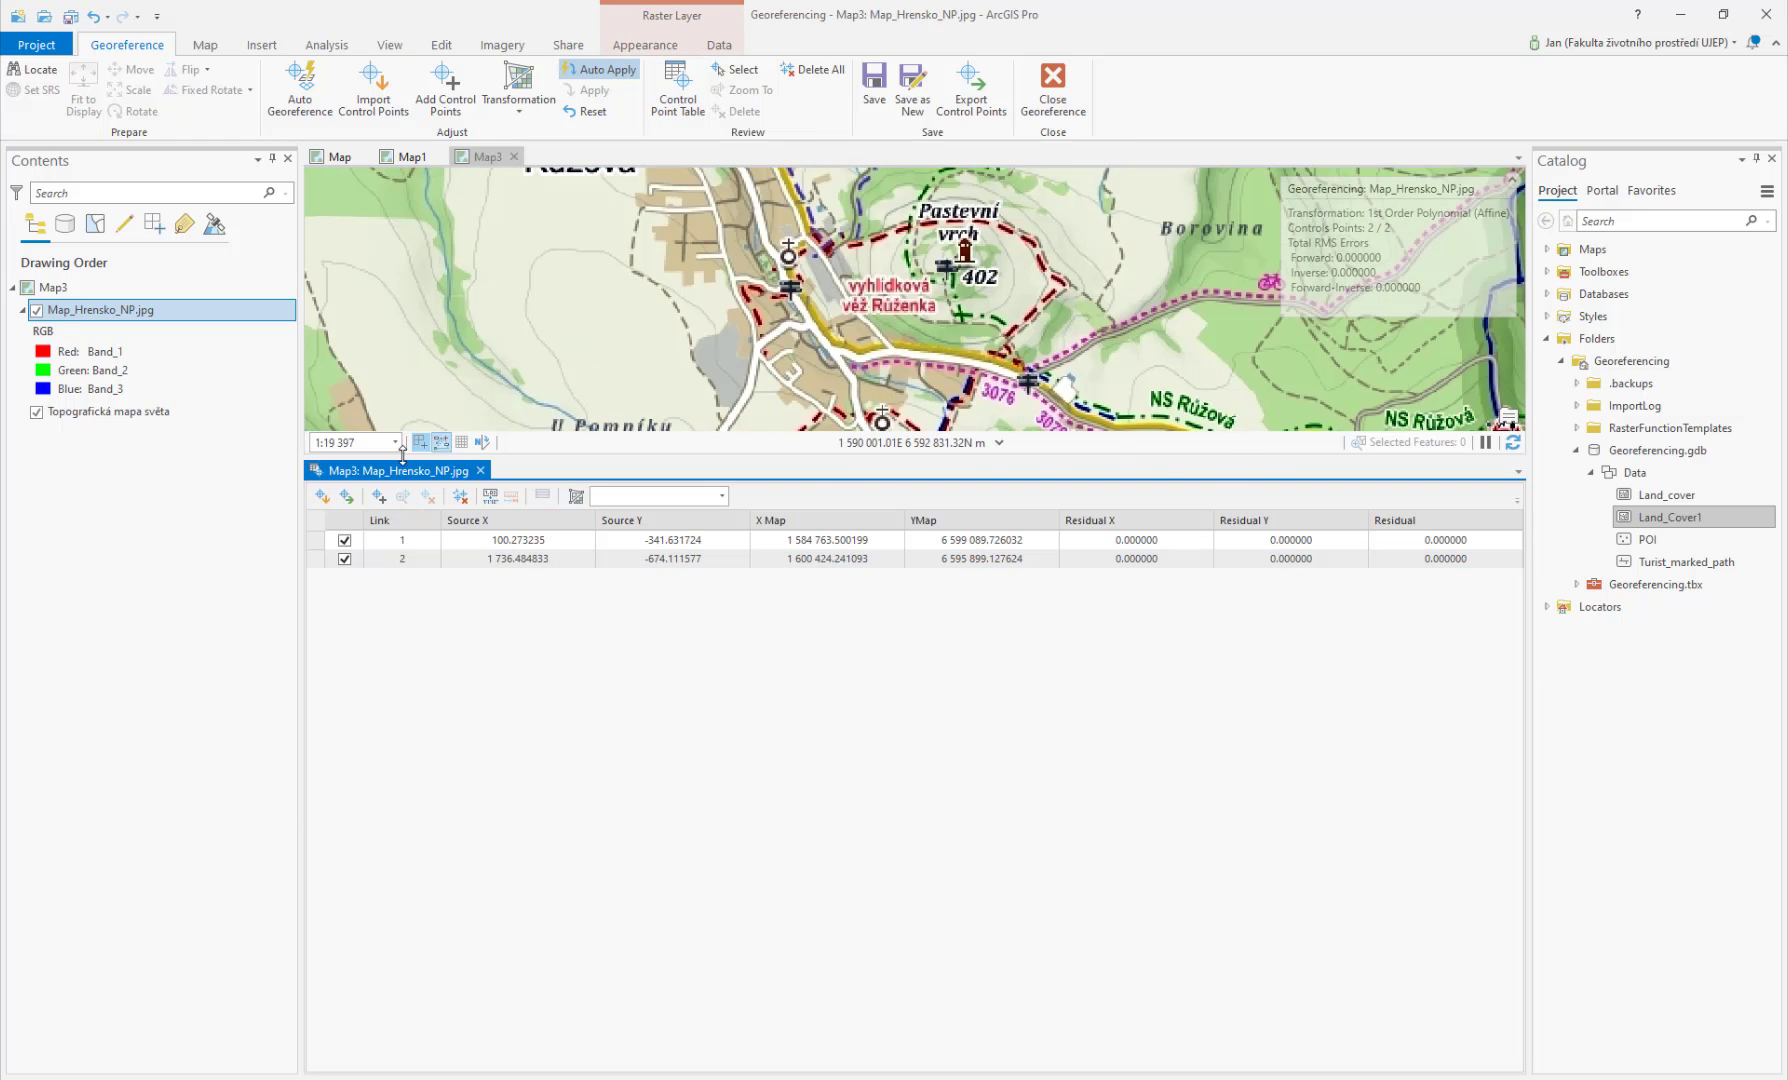
{"action": "left_click", "coordinate": [482, 471]}
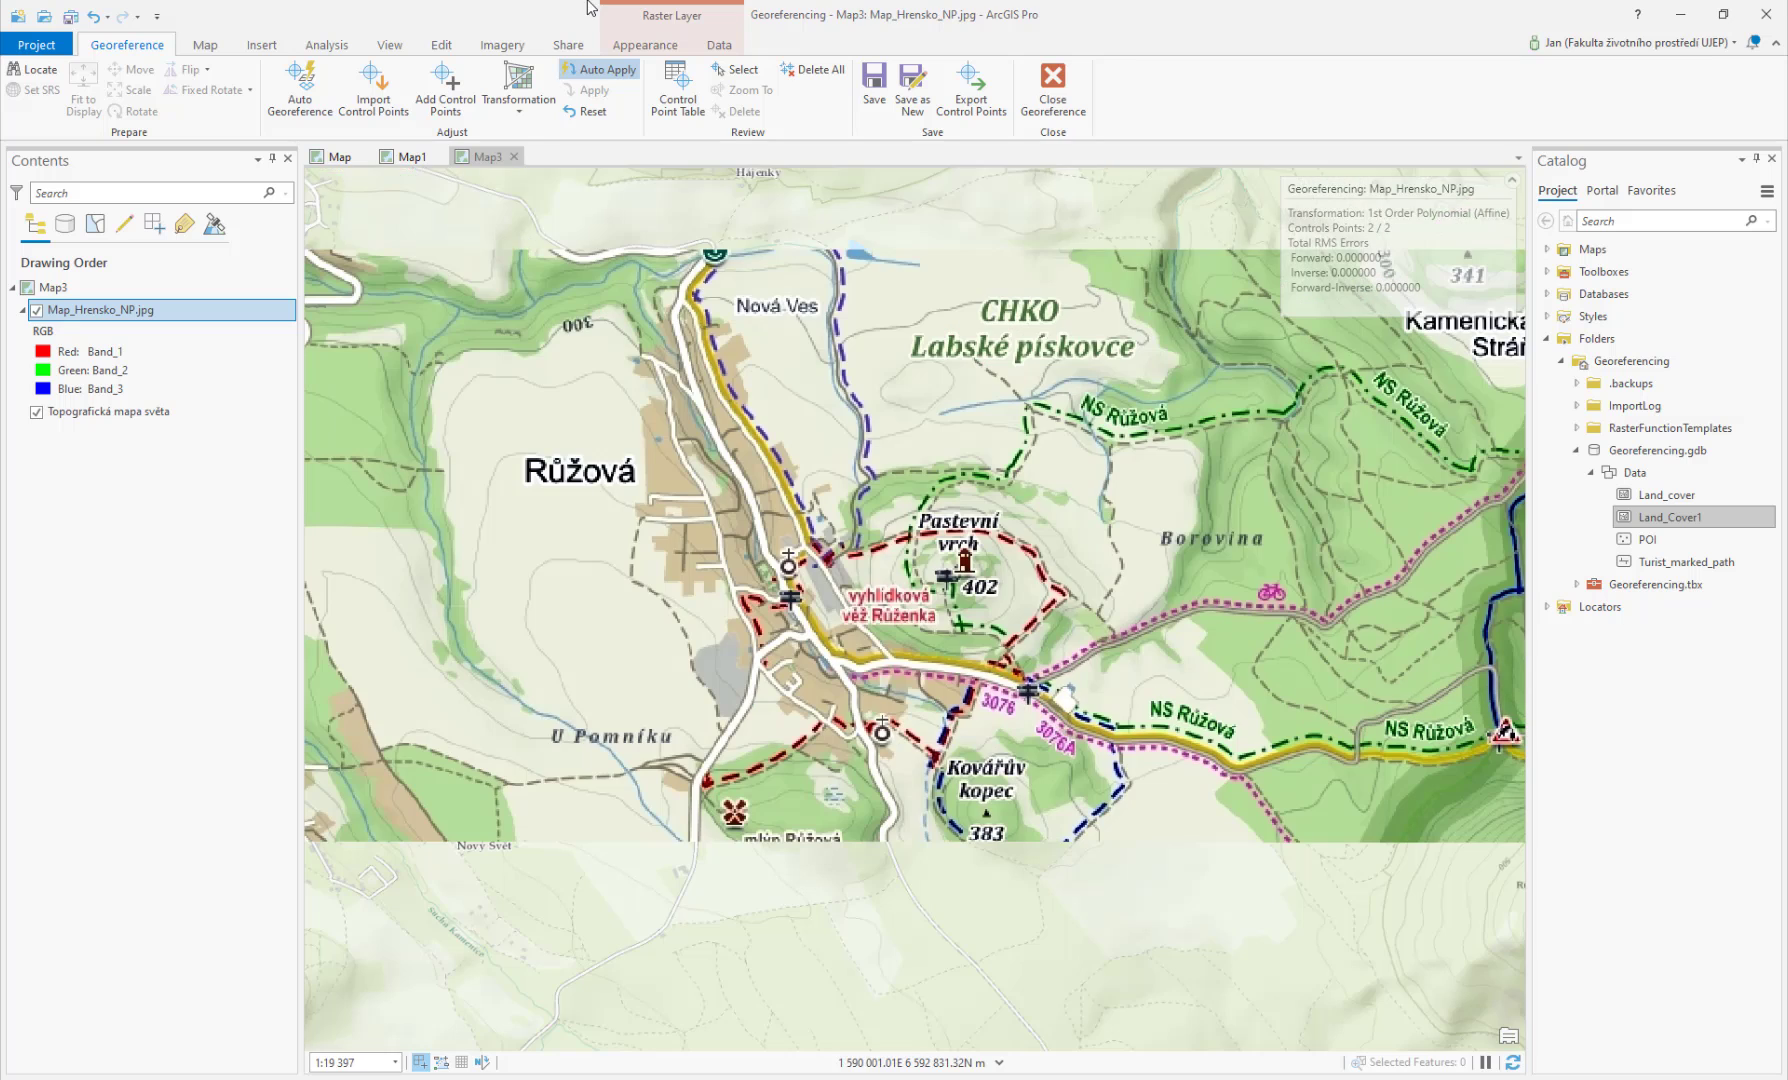
Step: Add a third control point at the road junction in southern Růžová, hiding the image while placing the target and showing it again
{"action": "left_click", "coordinate": [459, 97]}
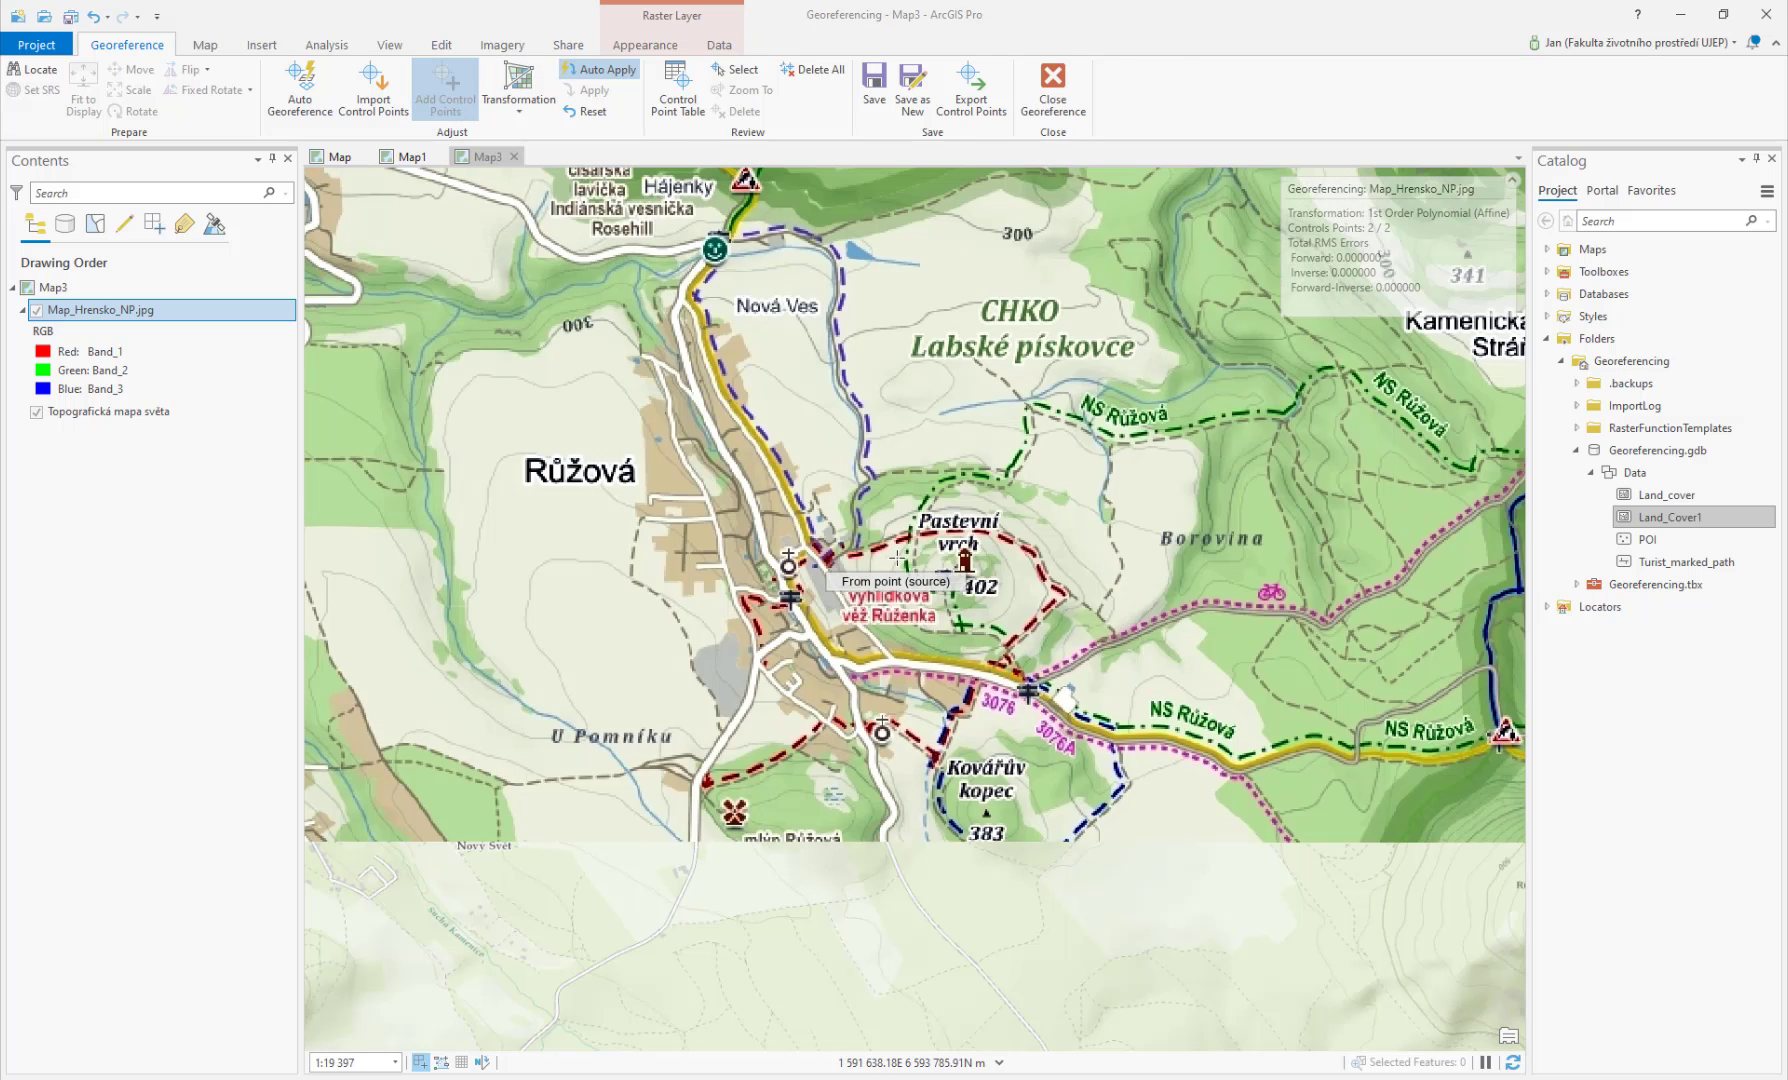
{"action": "left_click", "coordinate": [833, 662]}
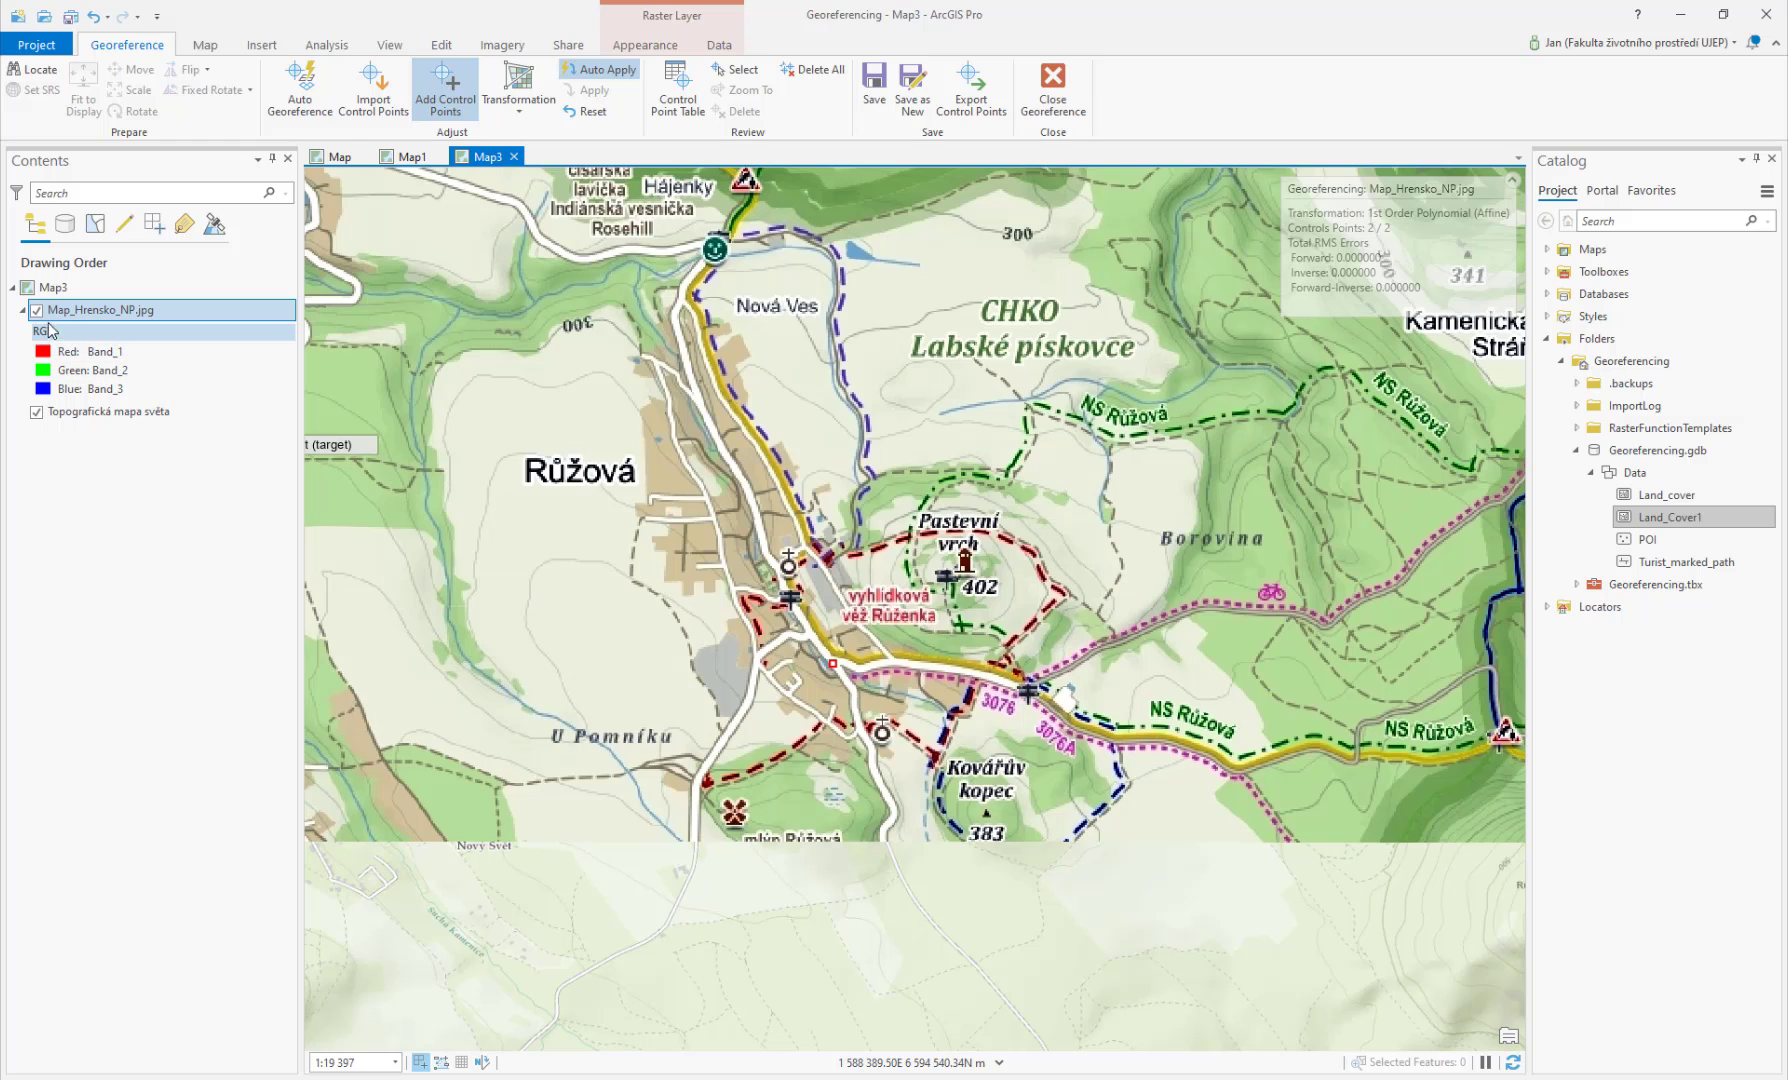
{"action": "left_click", "coordinate": [37, 310]}
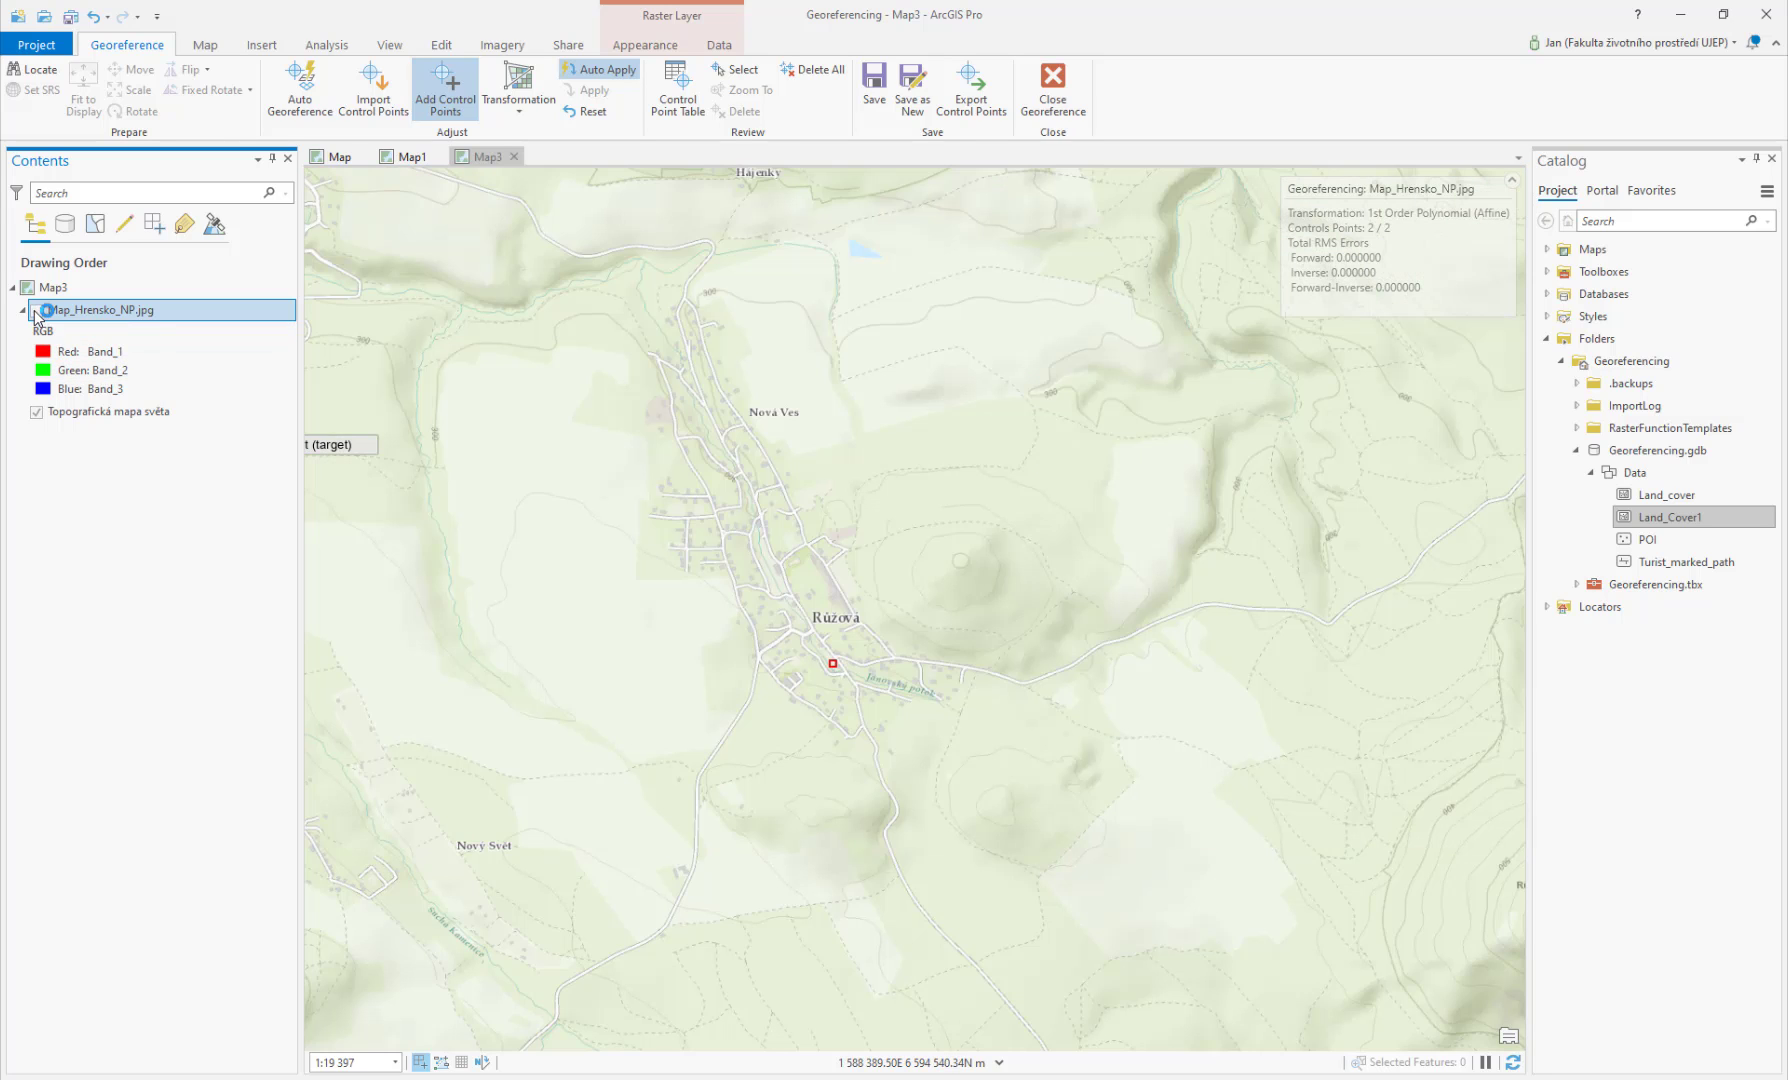
{"action": "left_click", "coordinate": [833, 662]}
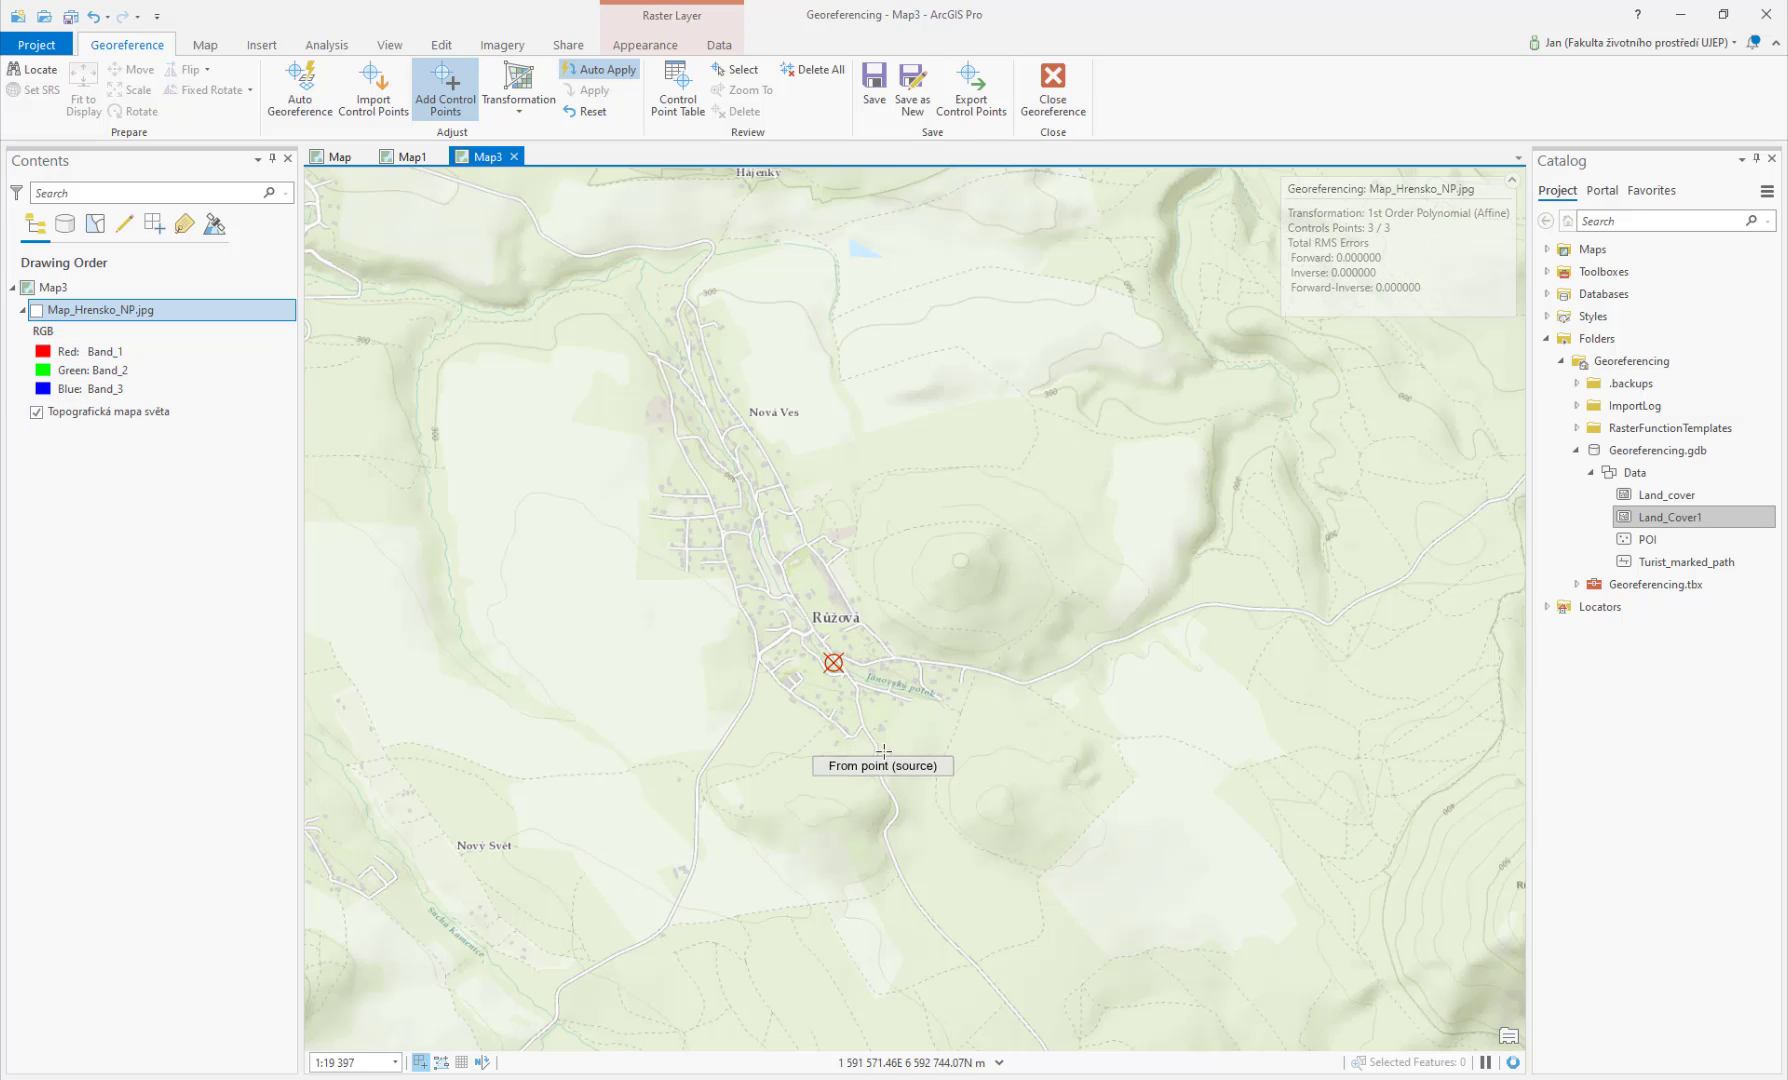
{"action": "left_click", "coordinate": [38, 311]}
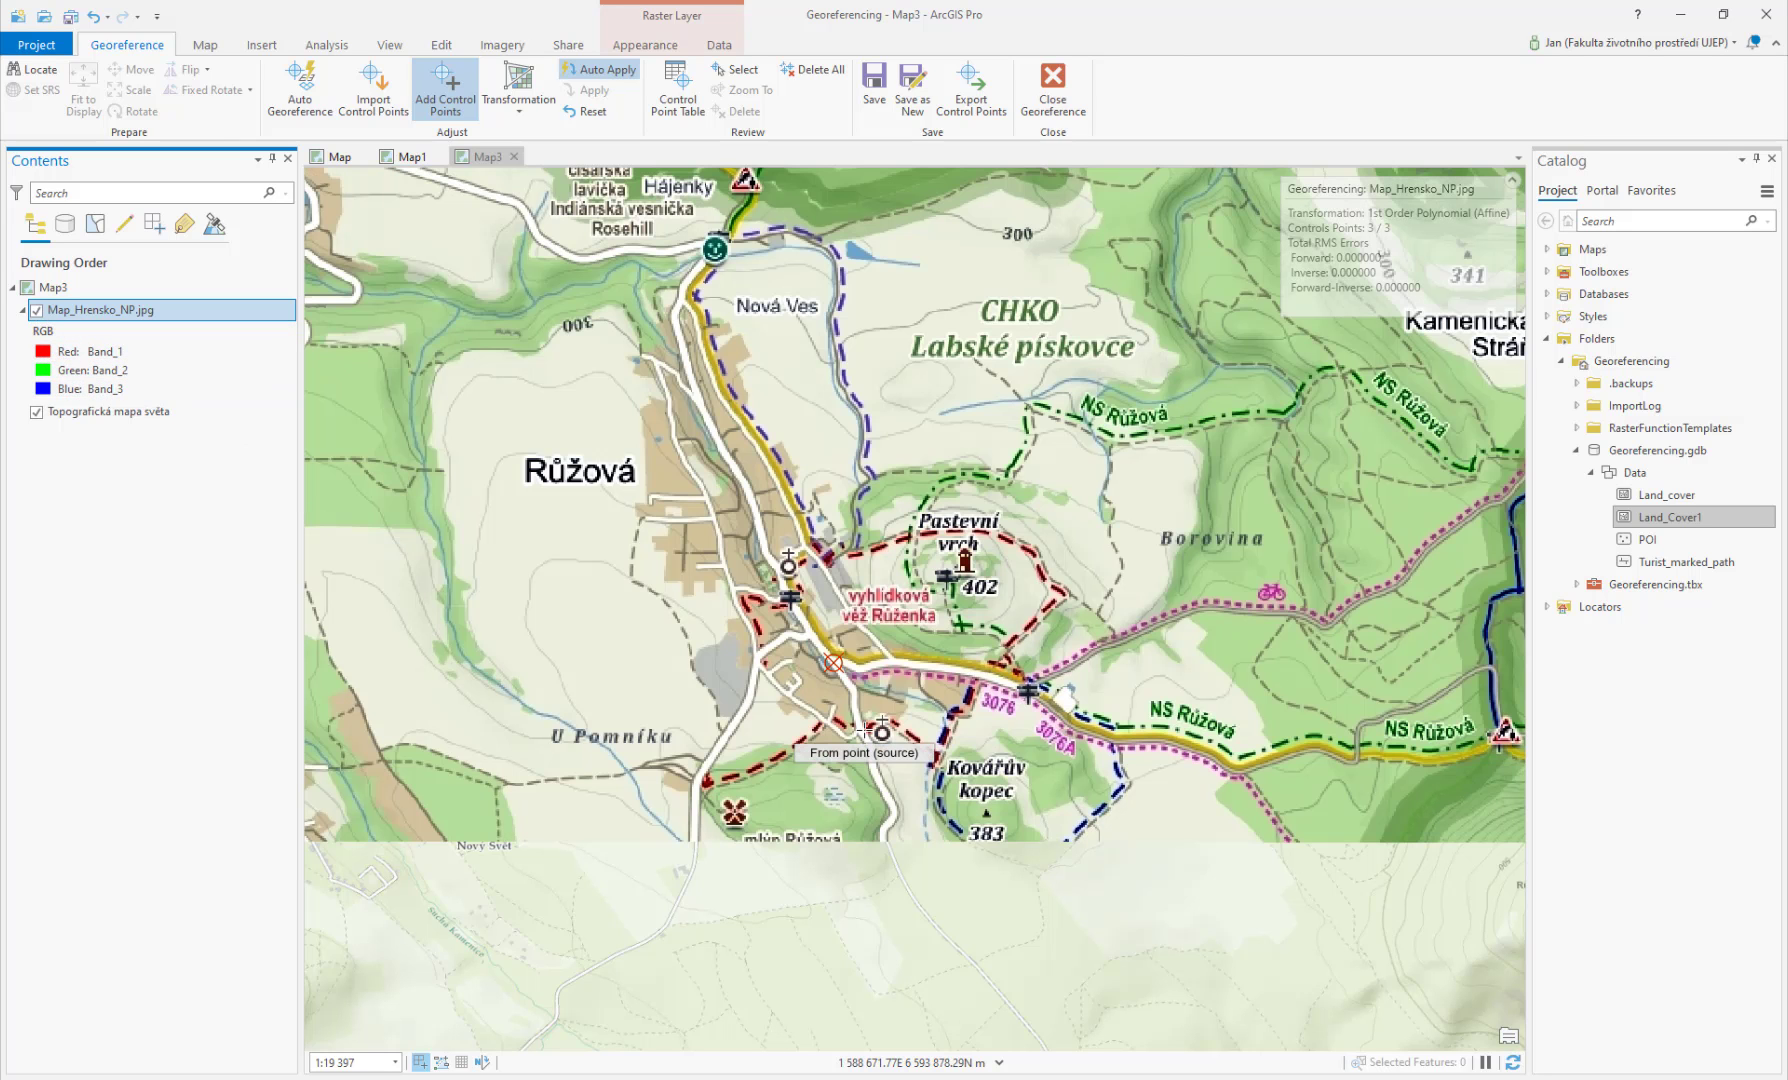
Step: Examine the residuals of the three links in the control point table and the transformations offered for them
{"action": "left_click", "coordinate": [670, 118]}
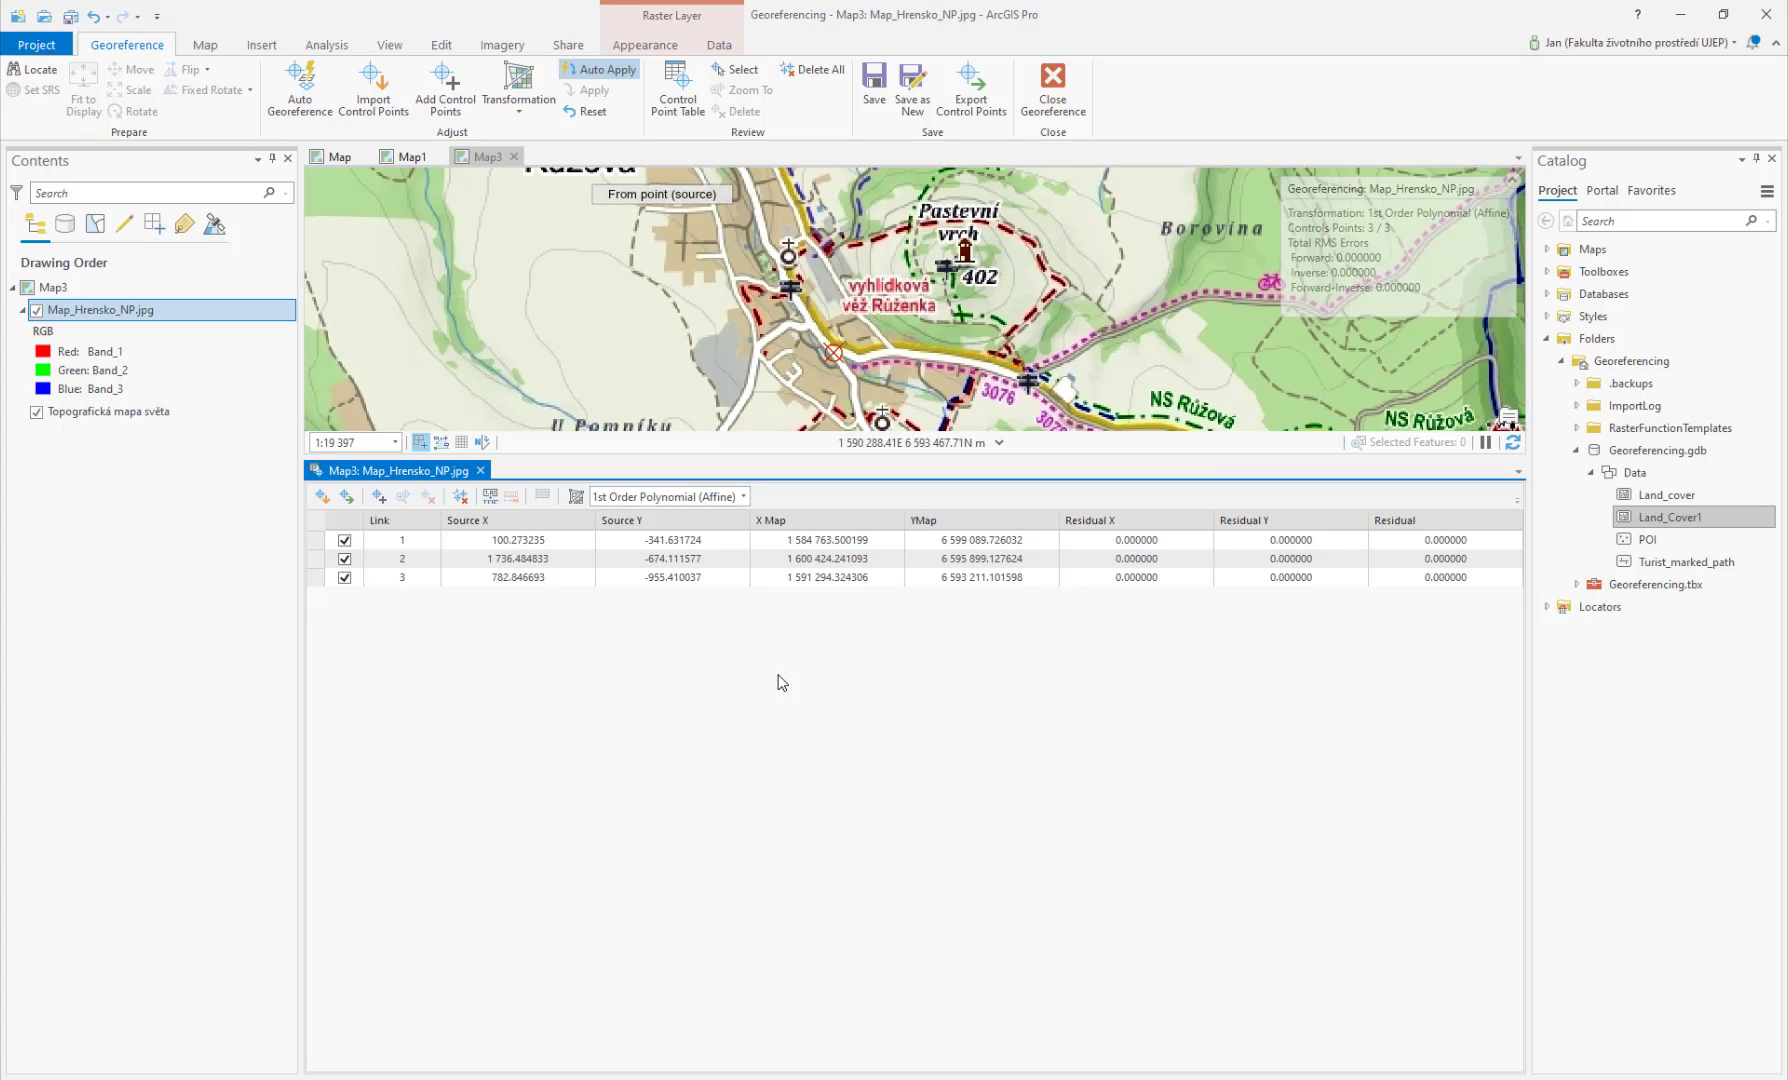
{"action": "left_click", "coordinate": [743, 497]}
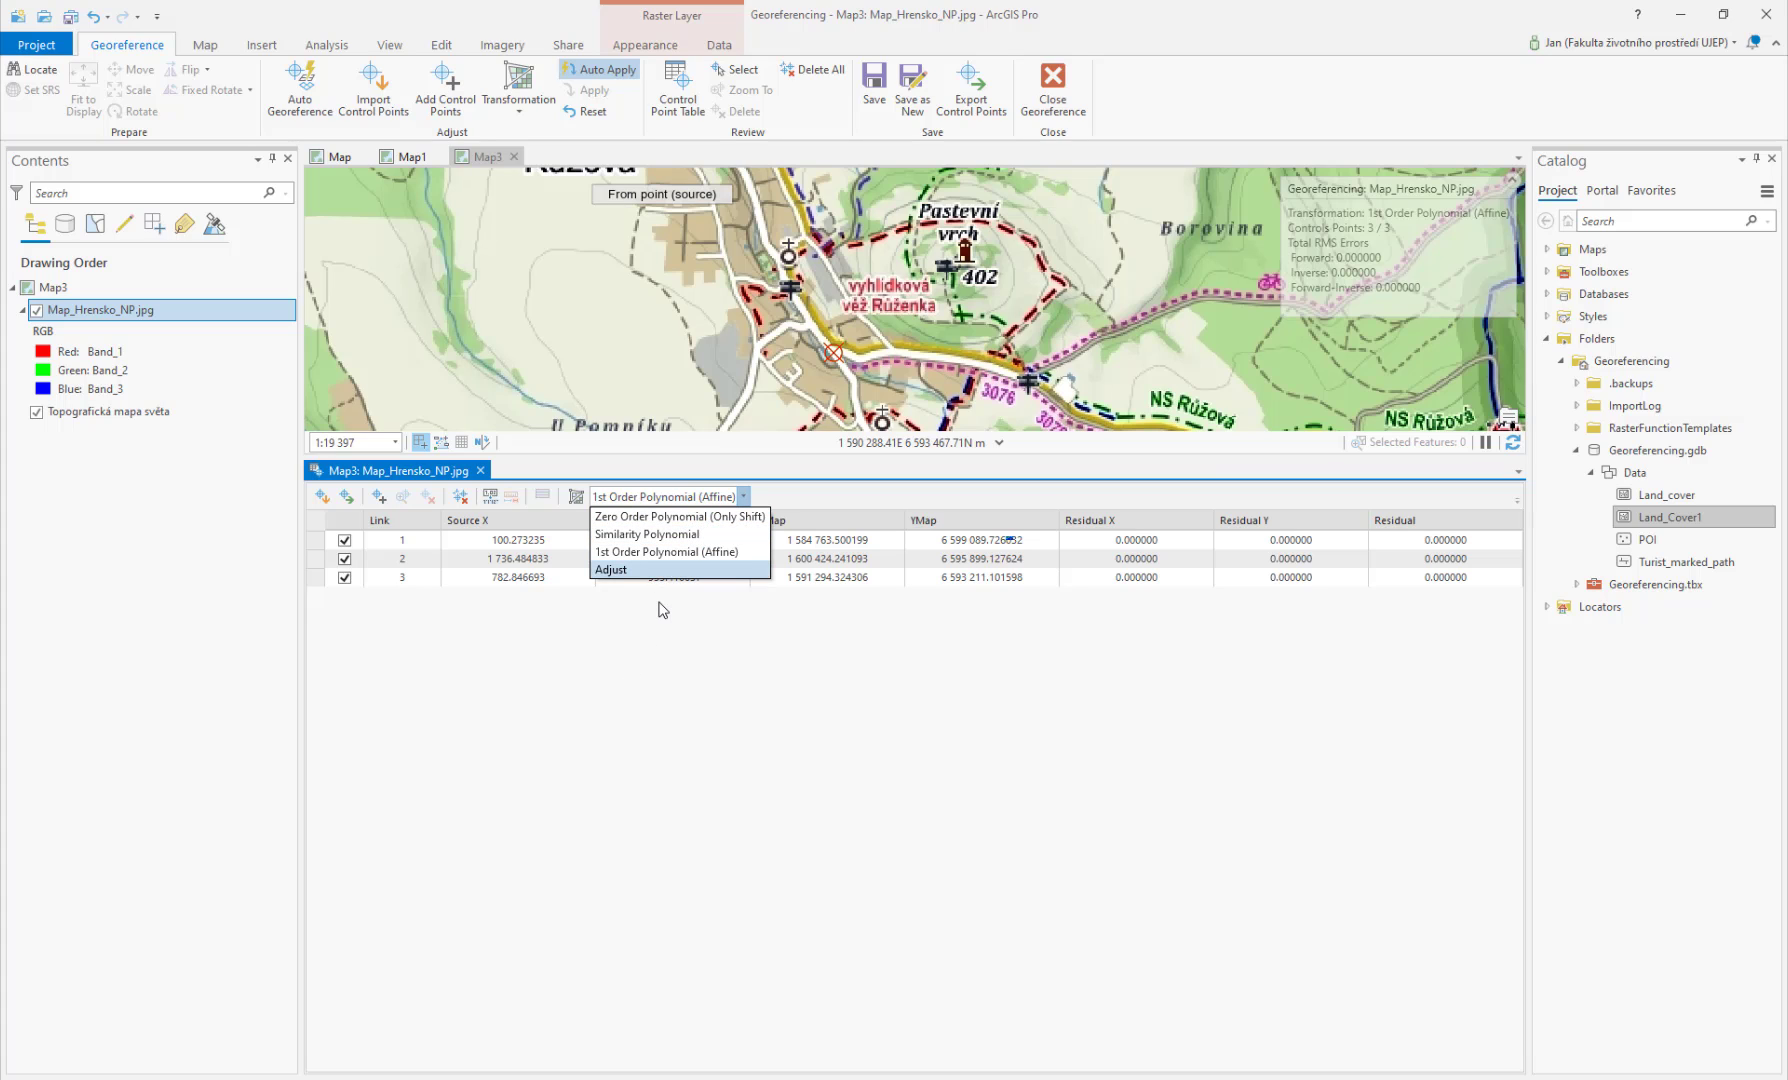
{"action": "left_click", "coordinate": [786, 473]}
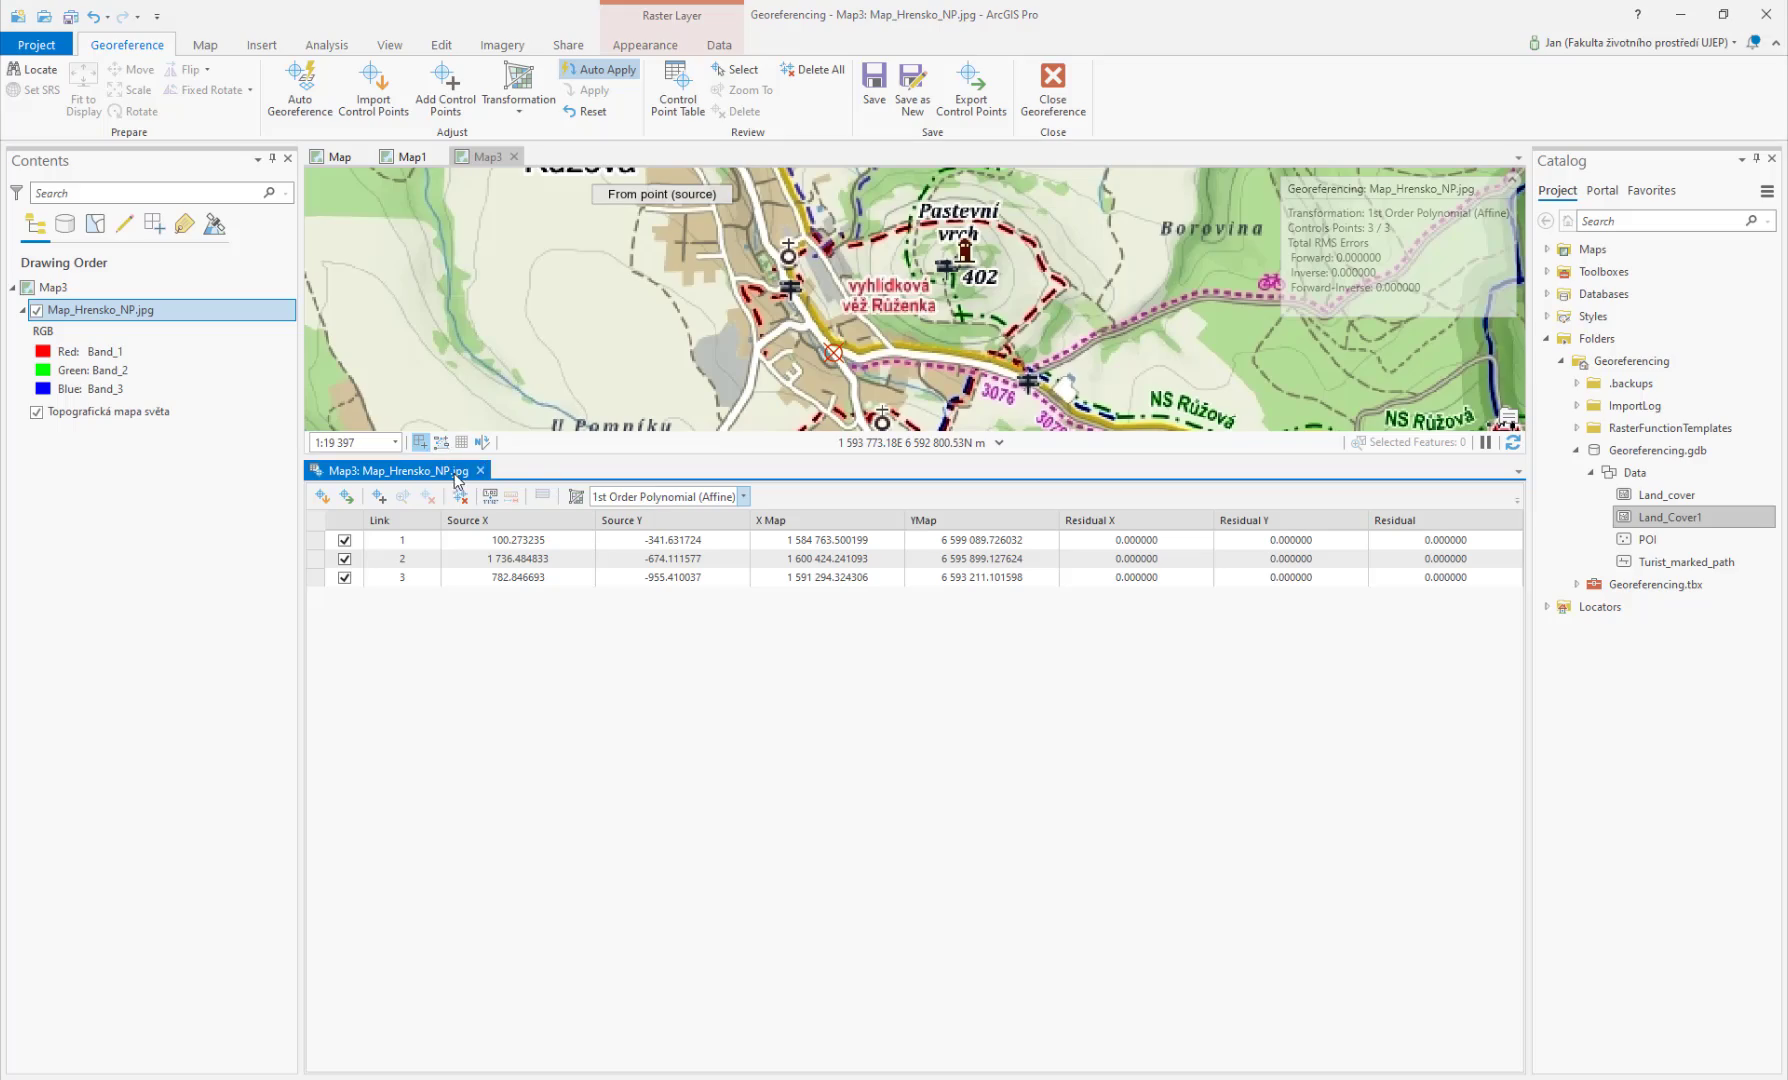
Step: Close the control point table, save the georeferencing transformation to the Map_Hrensko_NP.jpg source raster and end the georeferencing session
{"action": "left_click", "coordinate": [481, 470]}
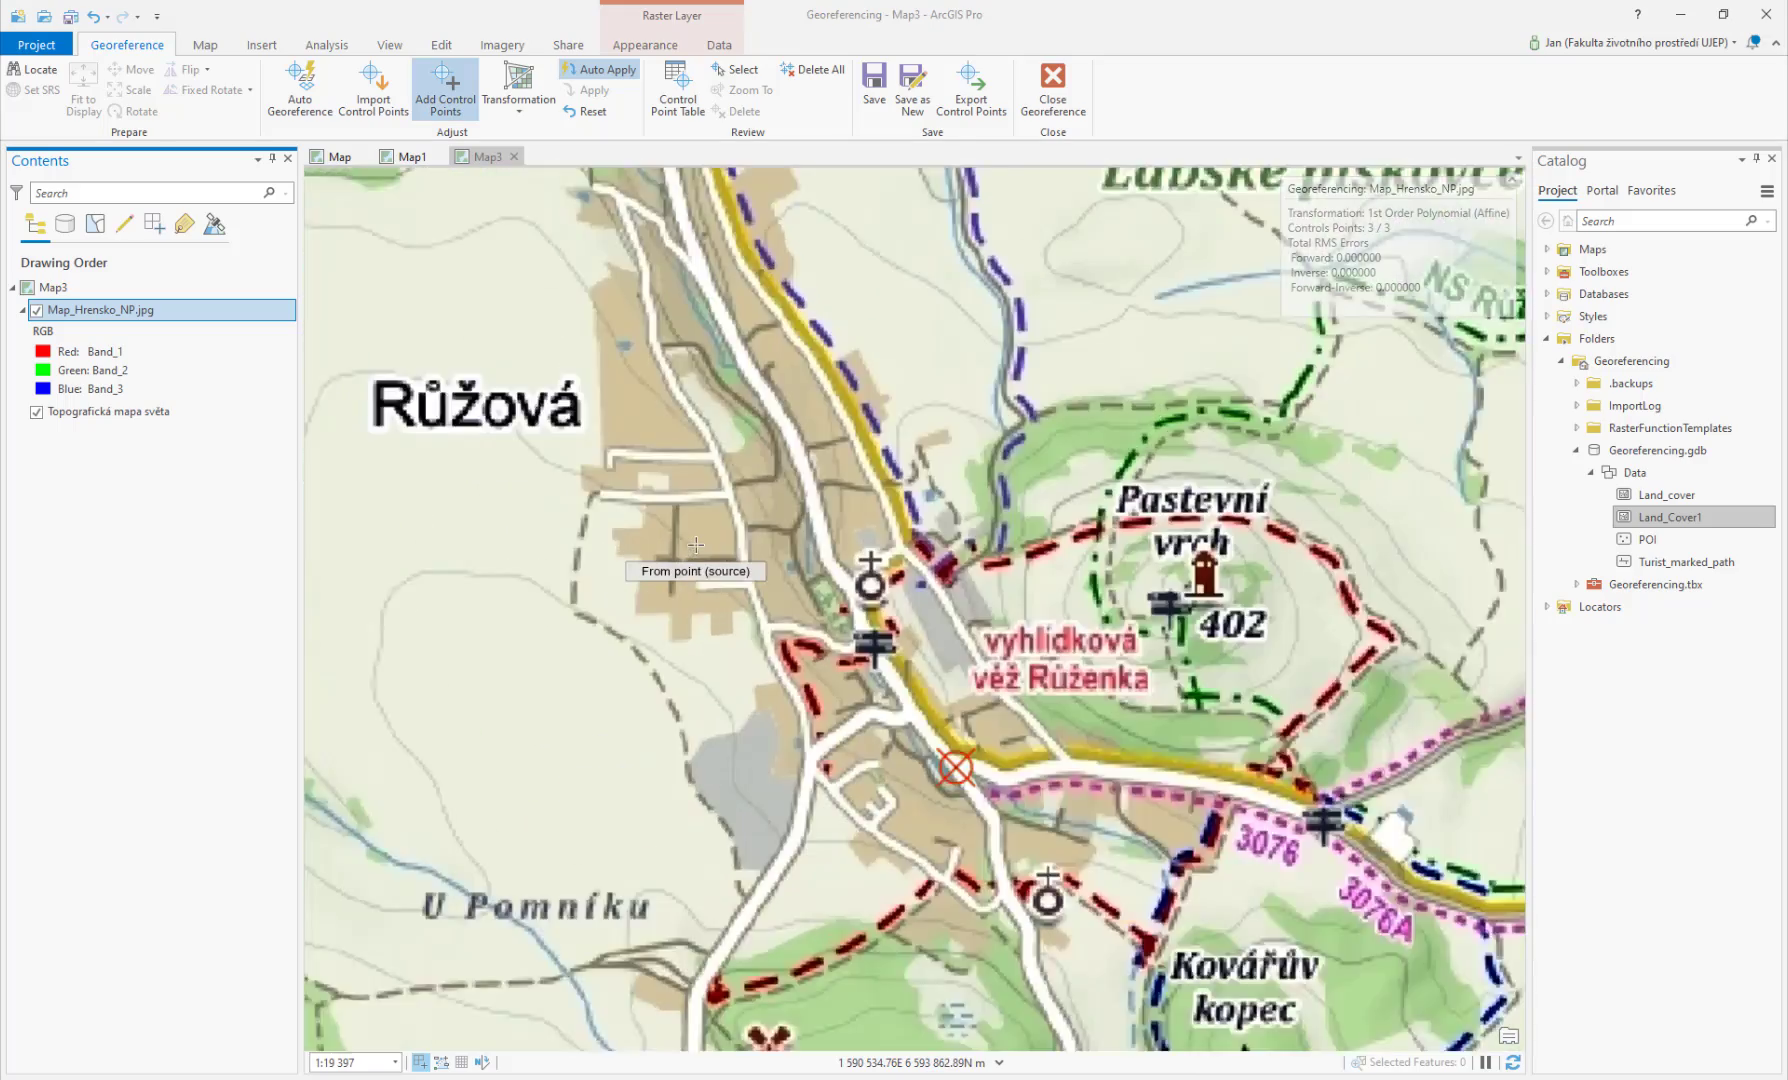
{"action": "scroll", "coordinate": [694, 571], "scroll_direction": "down", "scroll_amount": 3}
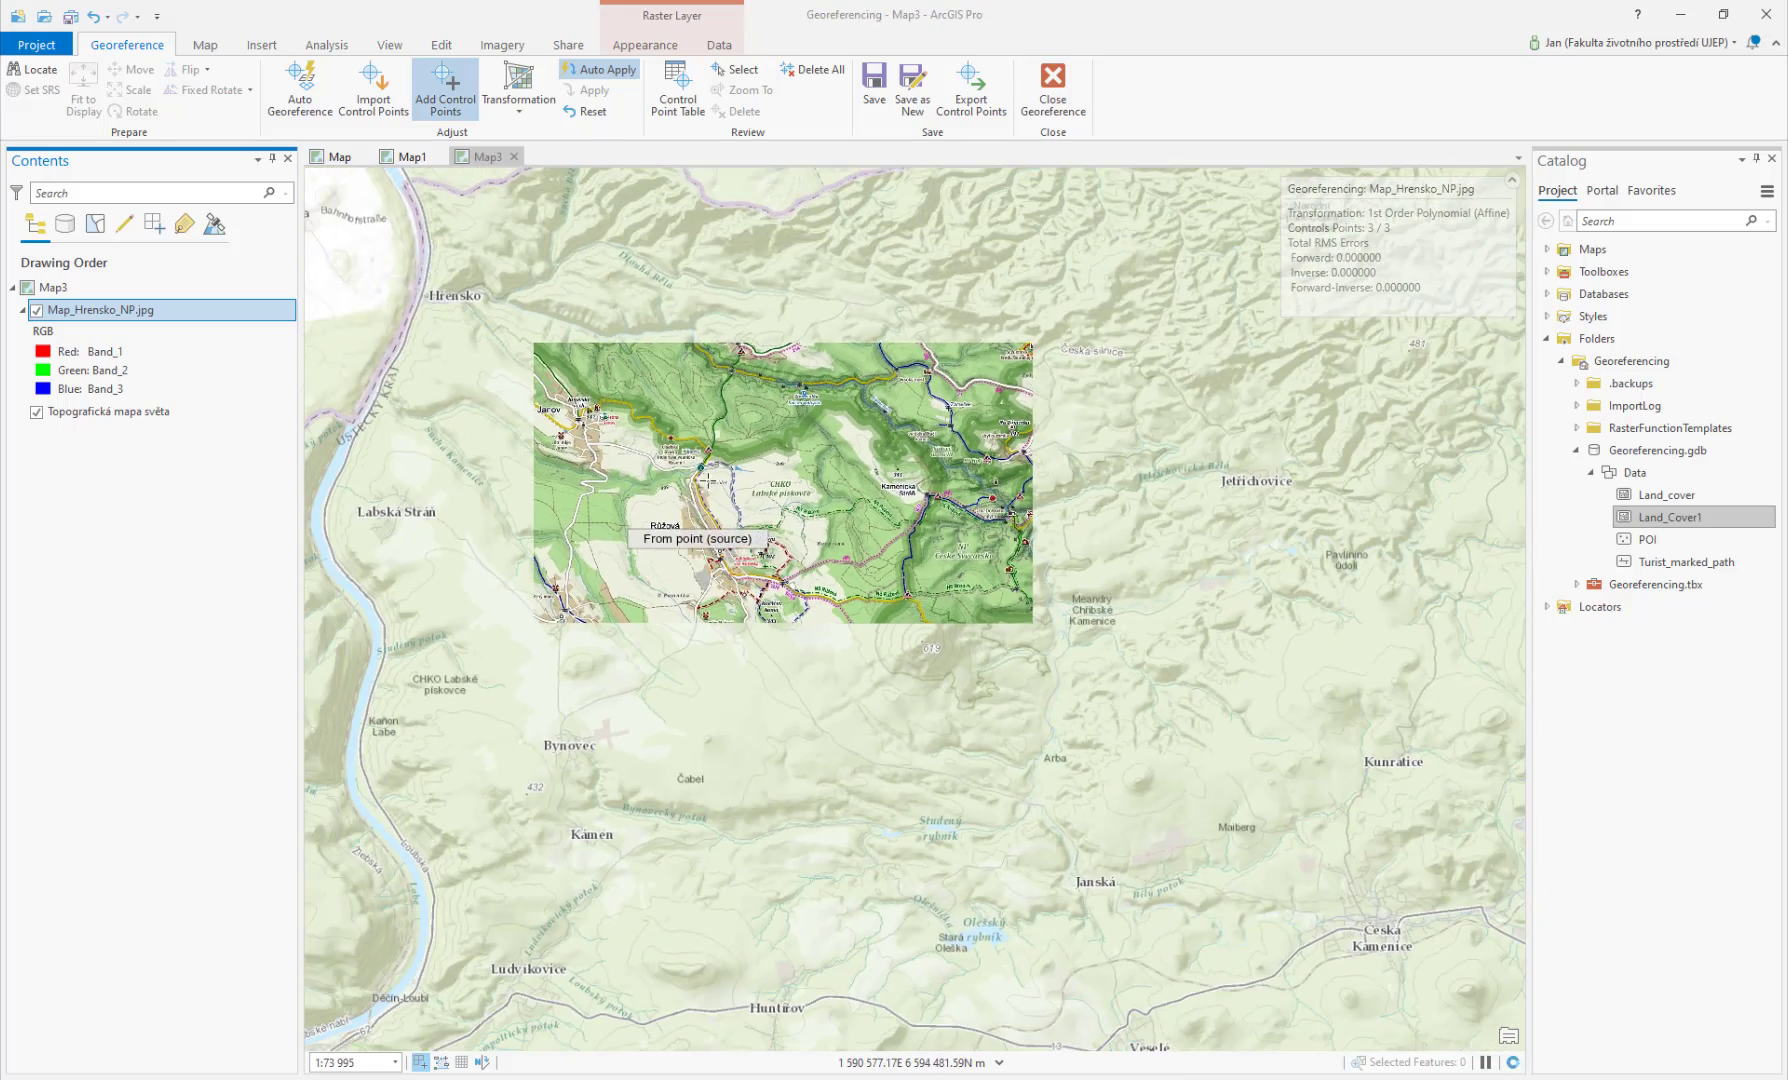
{"action": "left_click_drag", "start_coordinate": [718, 490], "coordinate": [728, 714]}
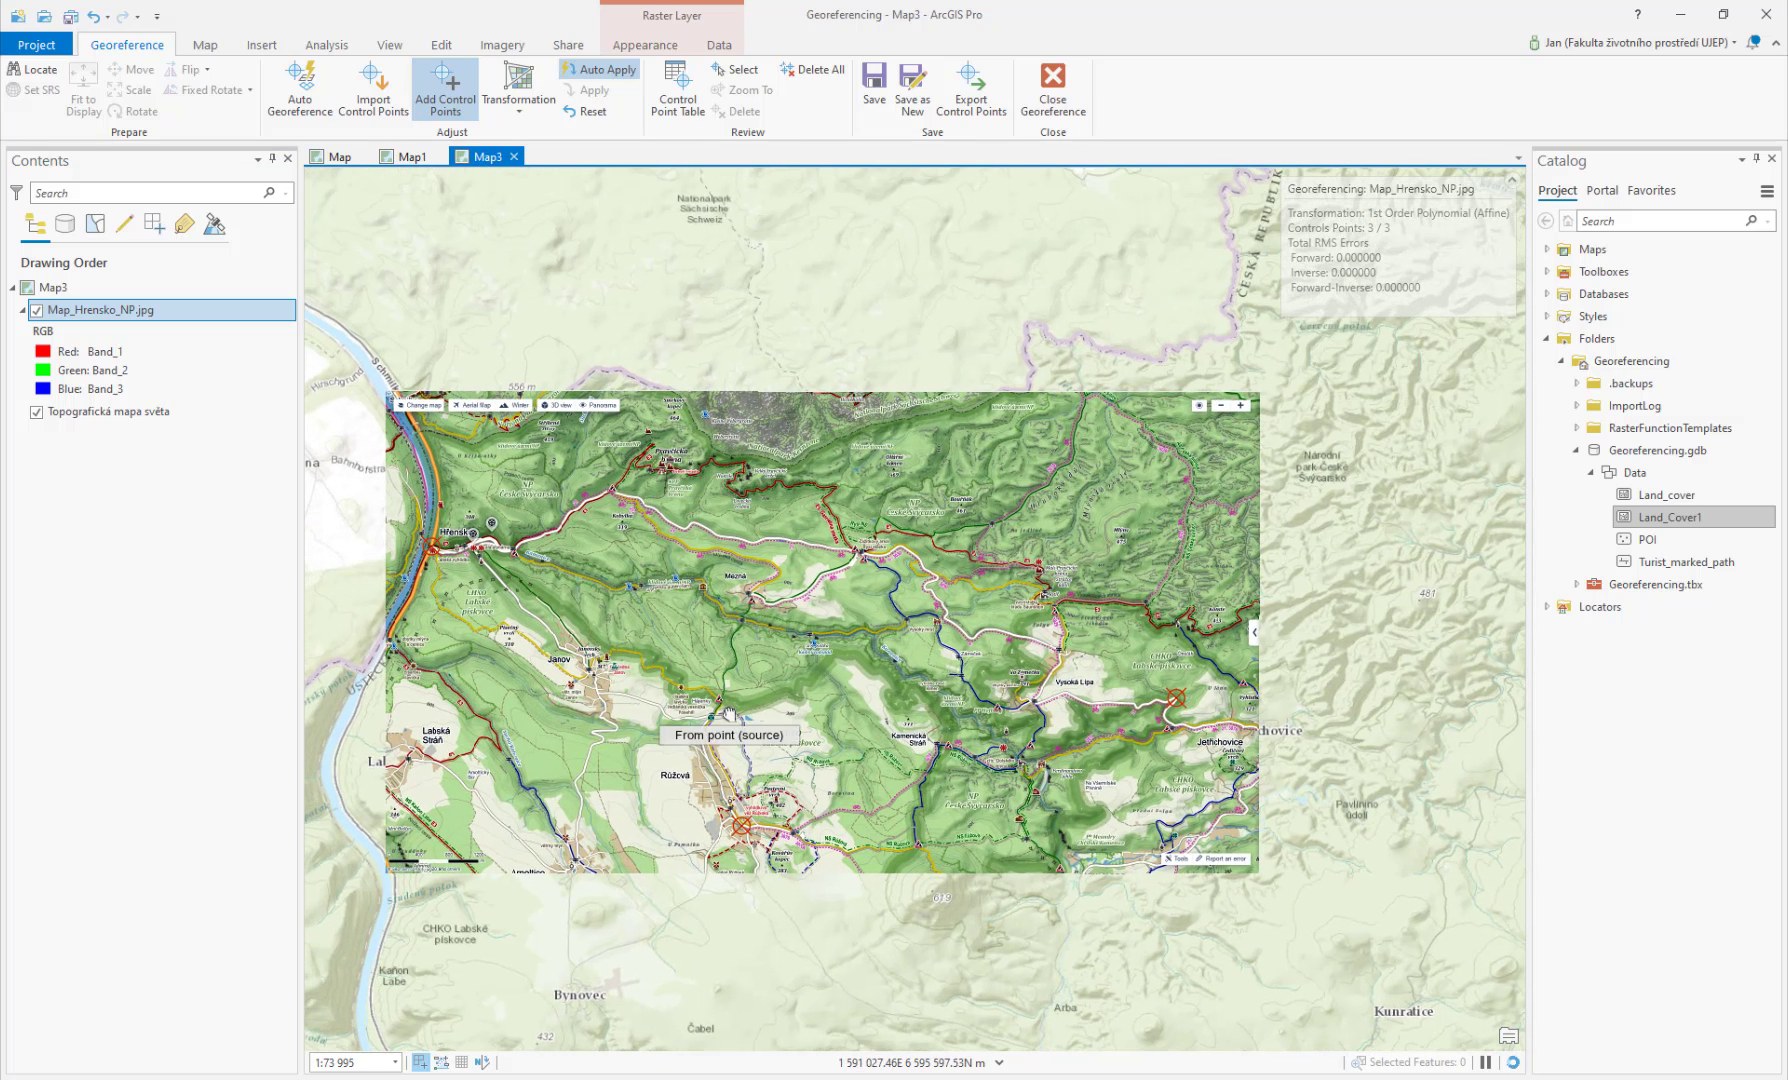
{"action": "left_click", "coordinate": [876, 98]}
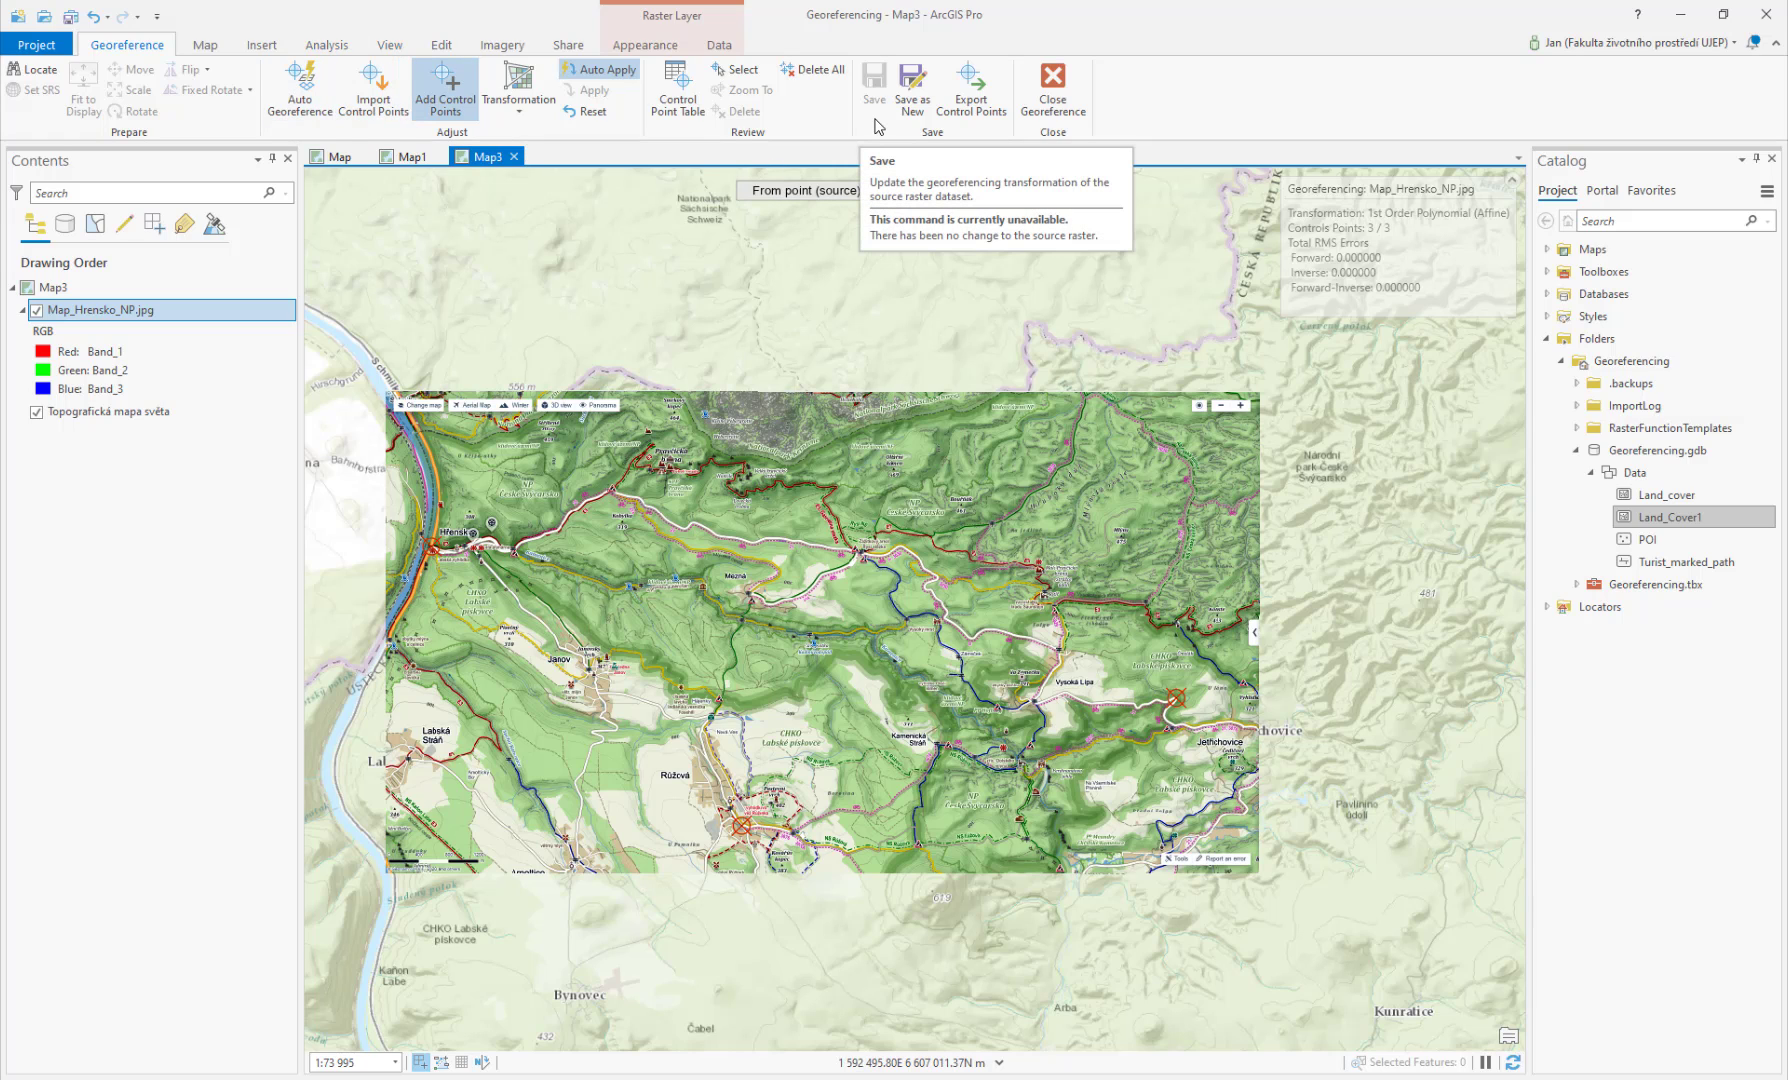
{"action": "left_click", "coordinate": [1055, 85]}
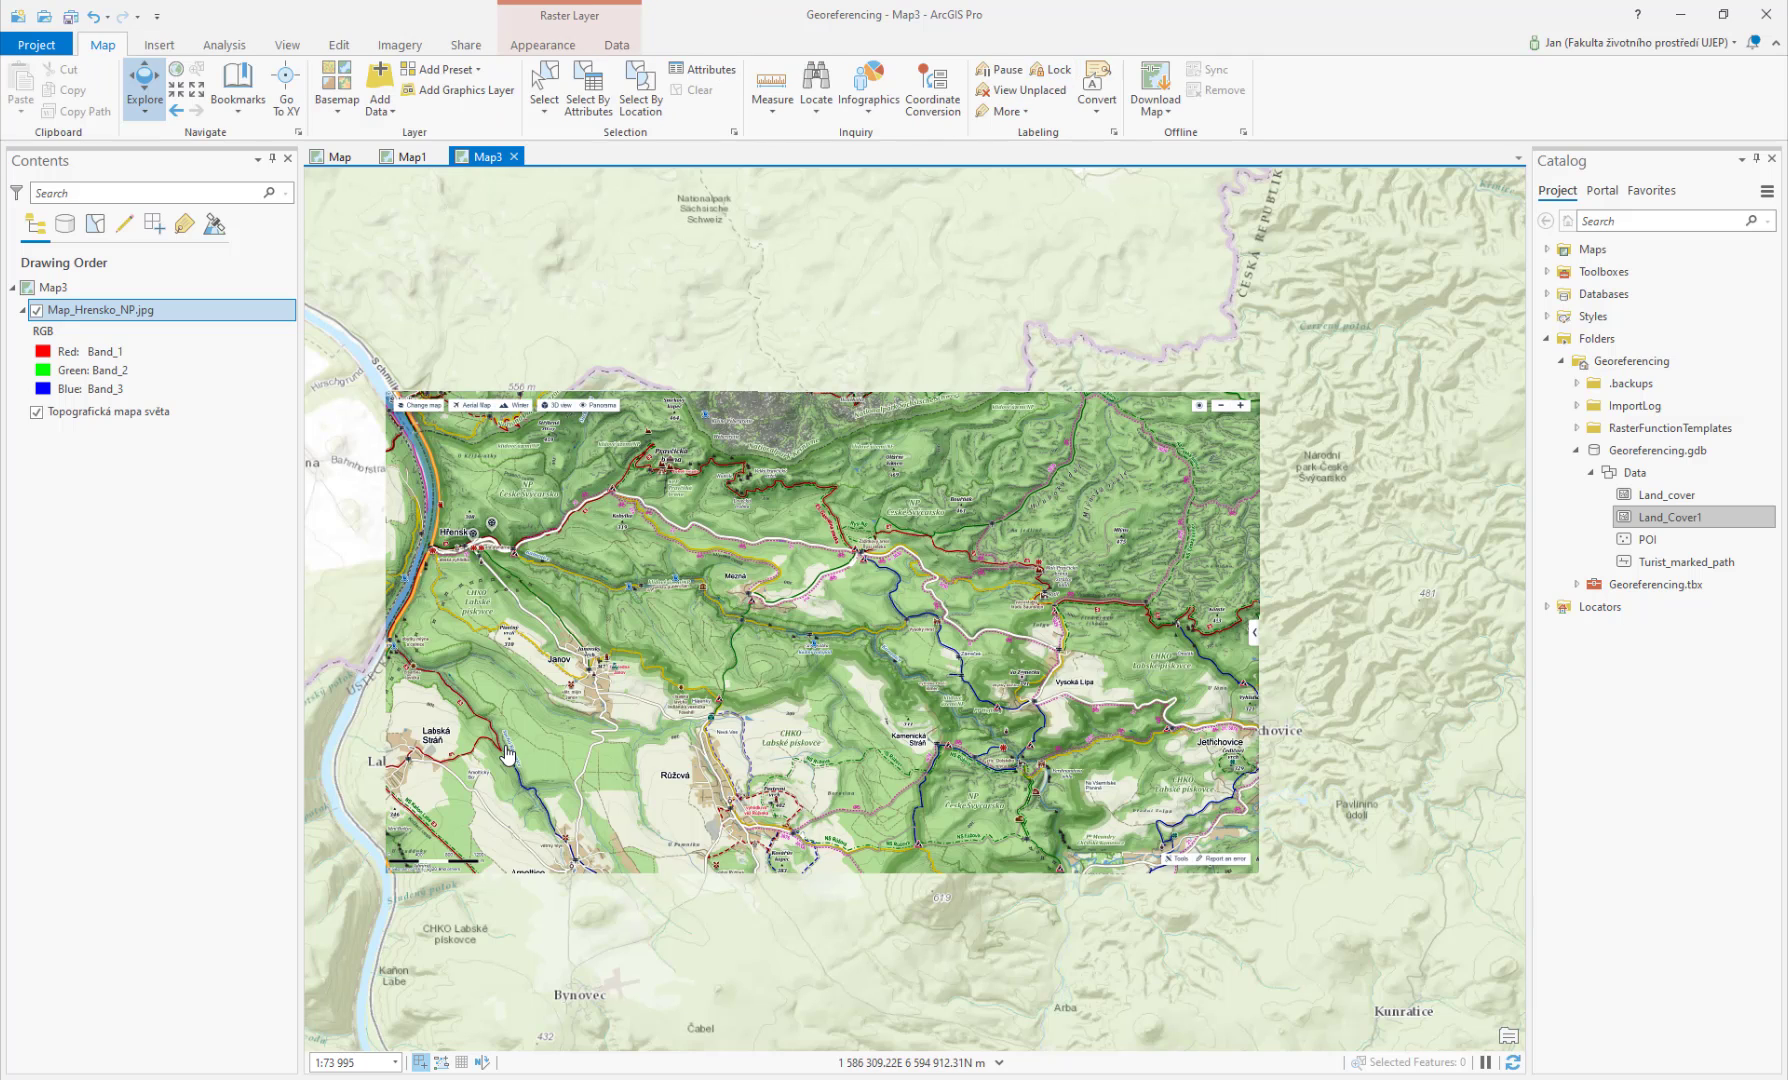
Step: Switch to Total Commander and examine the Map_Hrensko_NP.jgwx world file and the other files stored alongside the georeferenced image
{"action": "key", "text": "alt+Tab"}
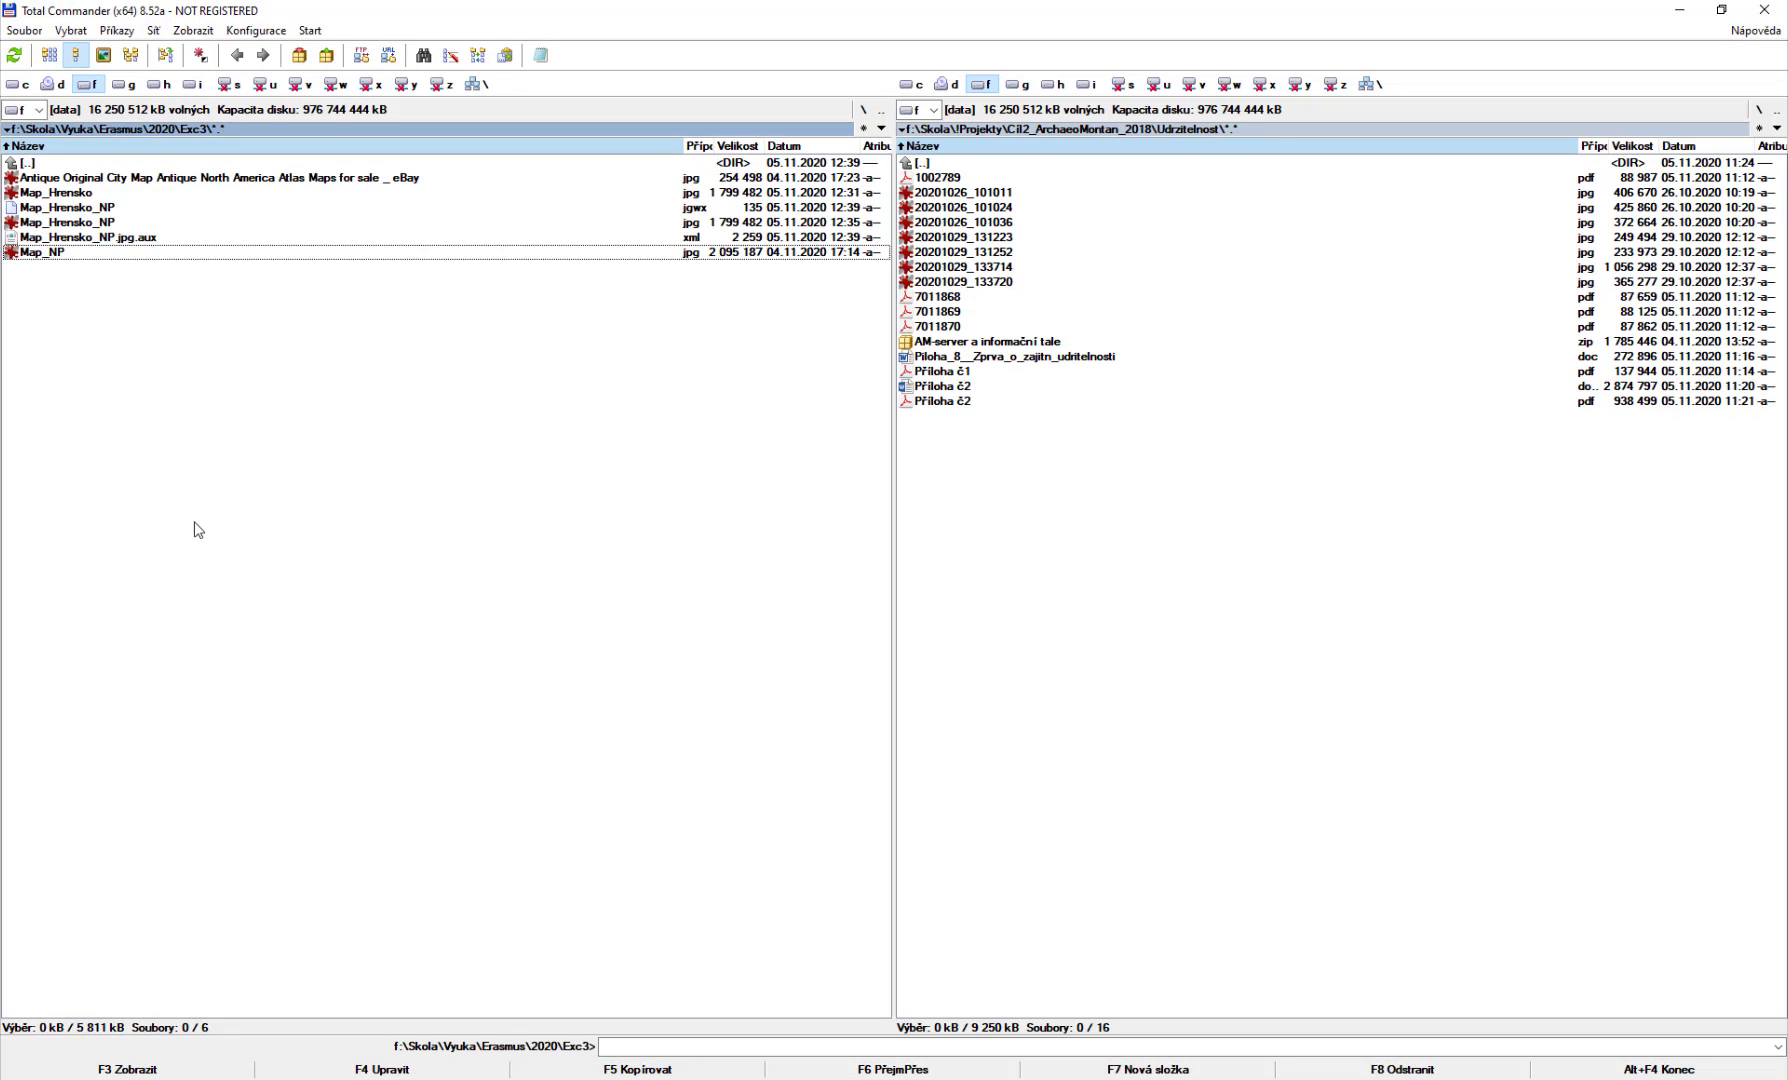
{"action": "left_click", "coordinate": [102, 225]}
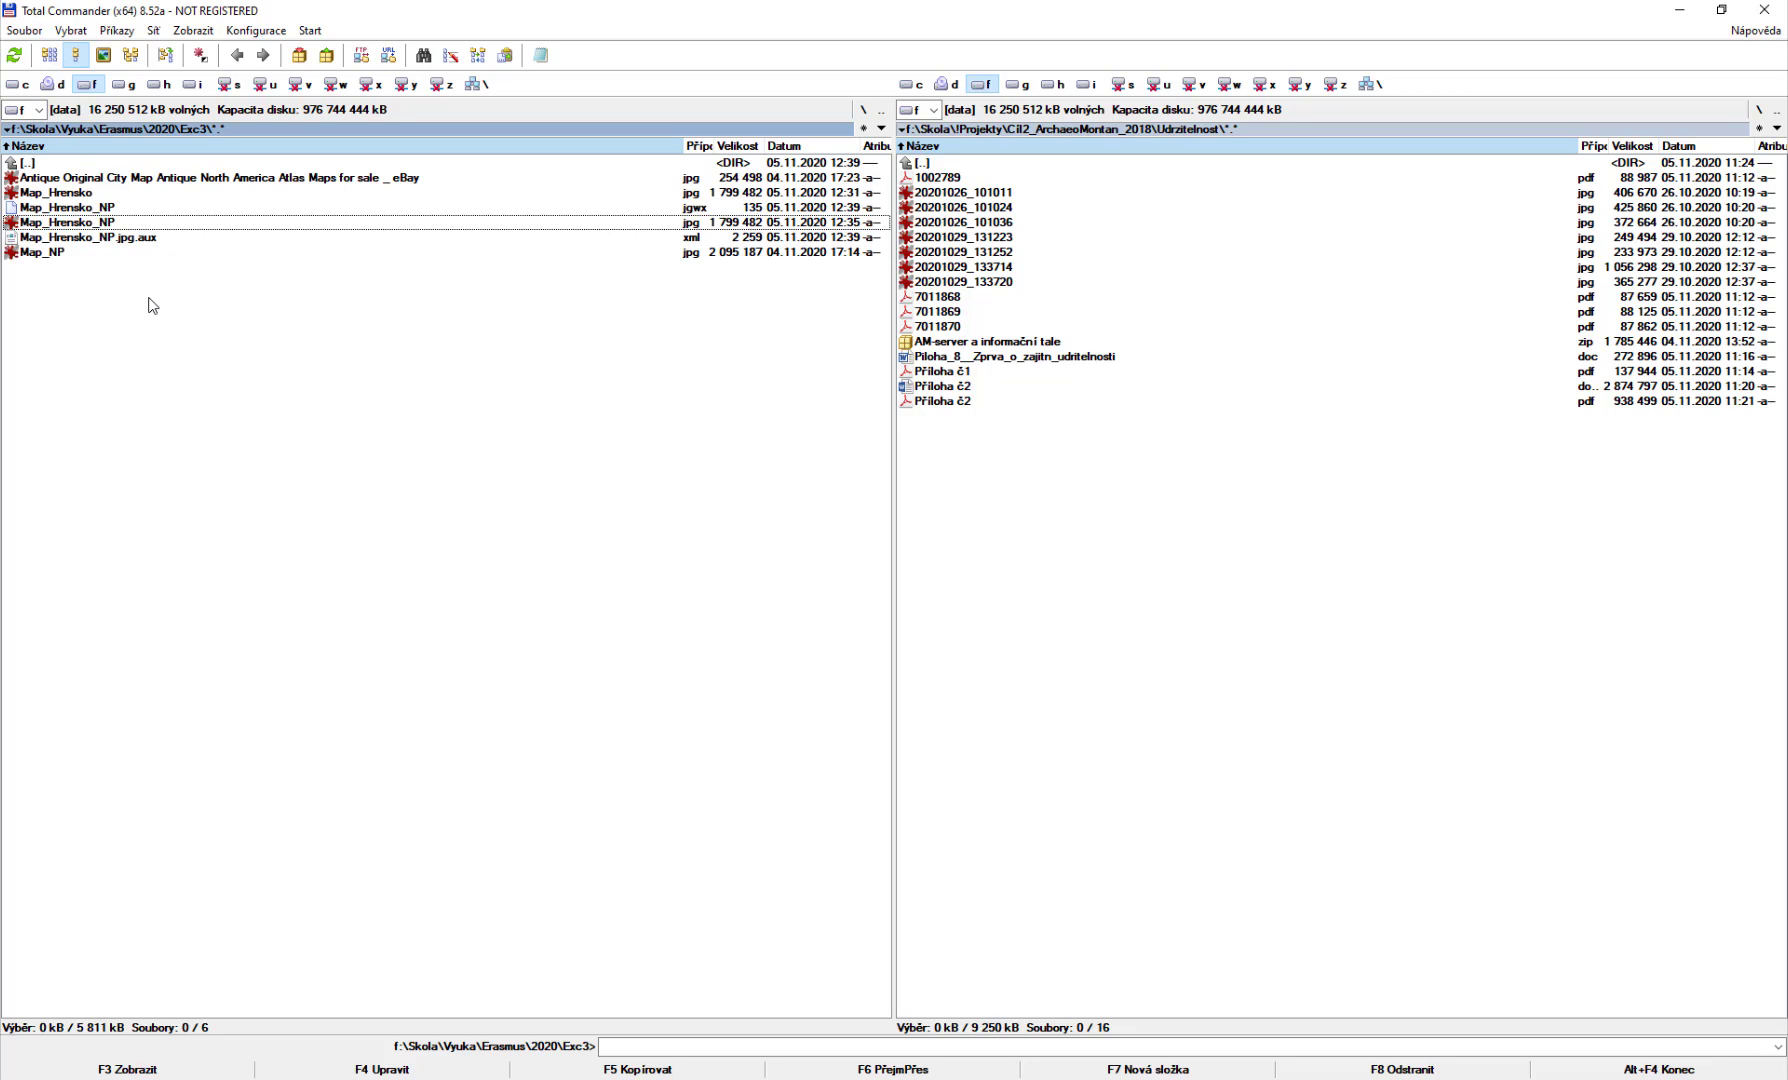
{"action": "key", "text": "Up"}
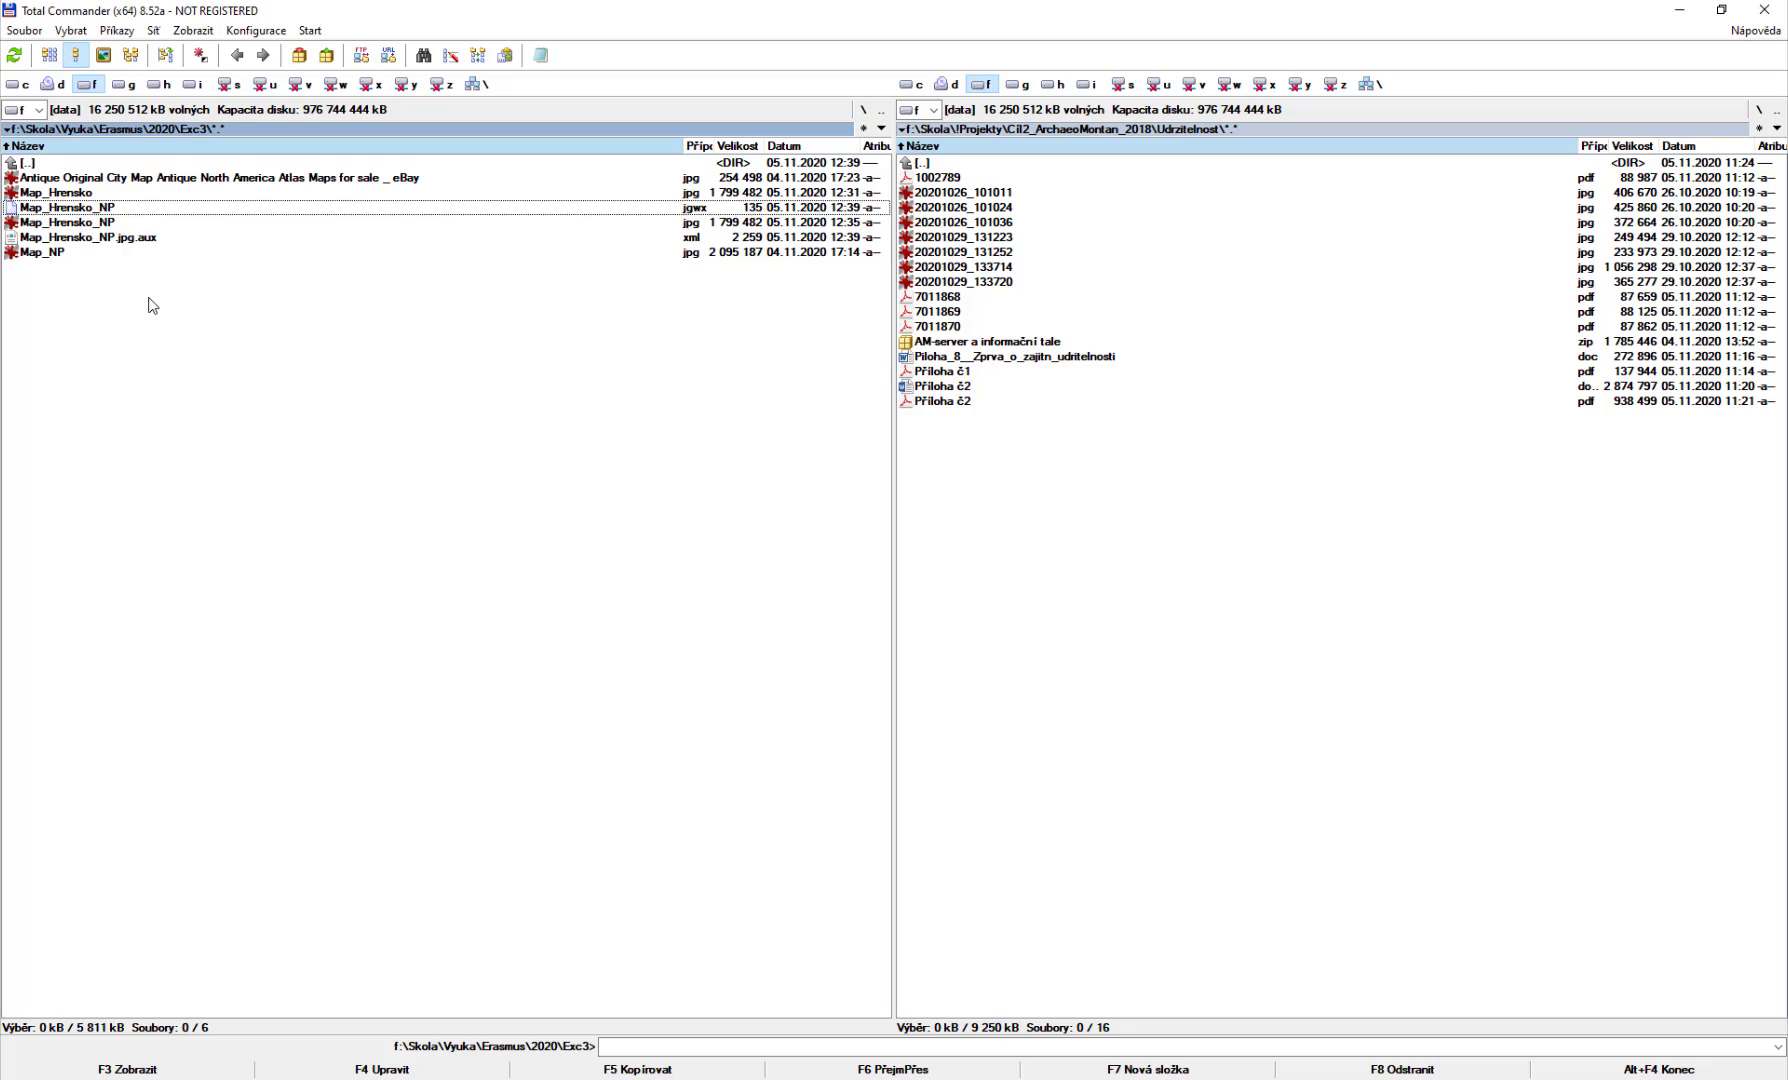
{"action": "key", "text": "Down"}
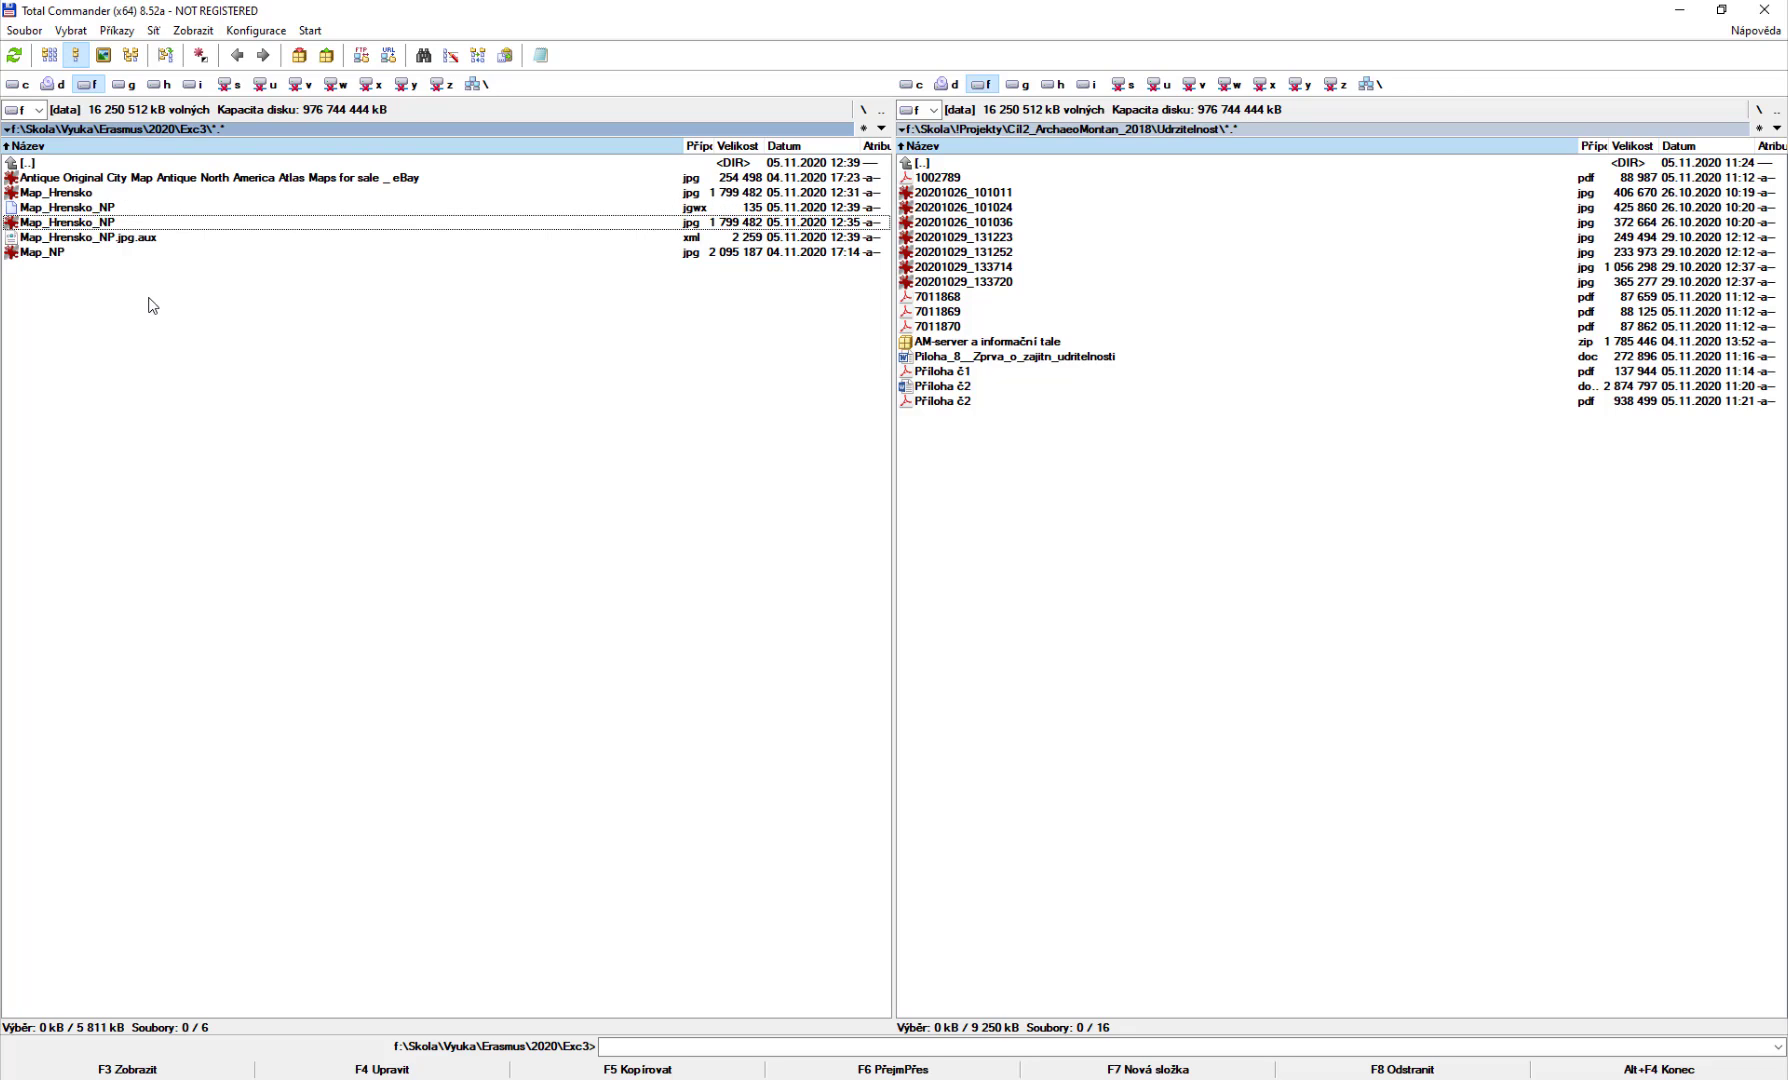
{"action": "key", "text": "Up"}
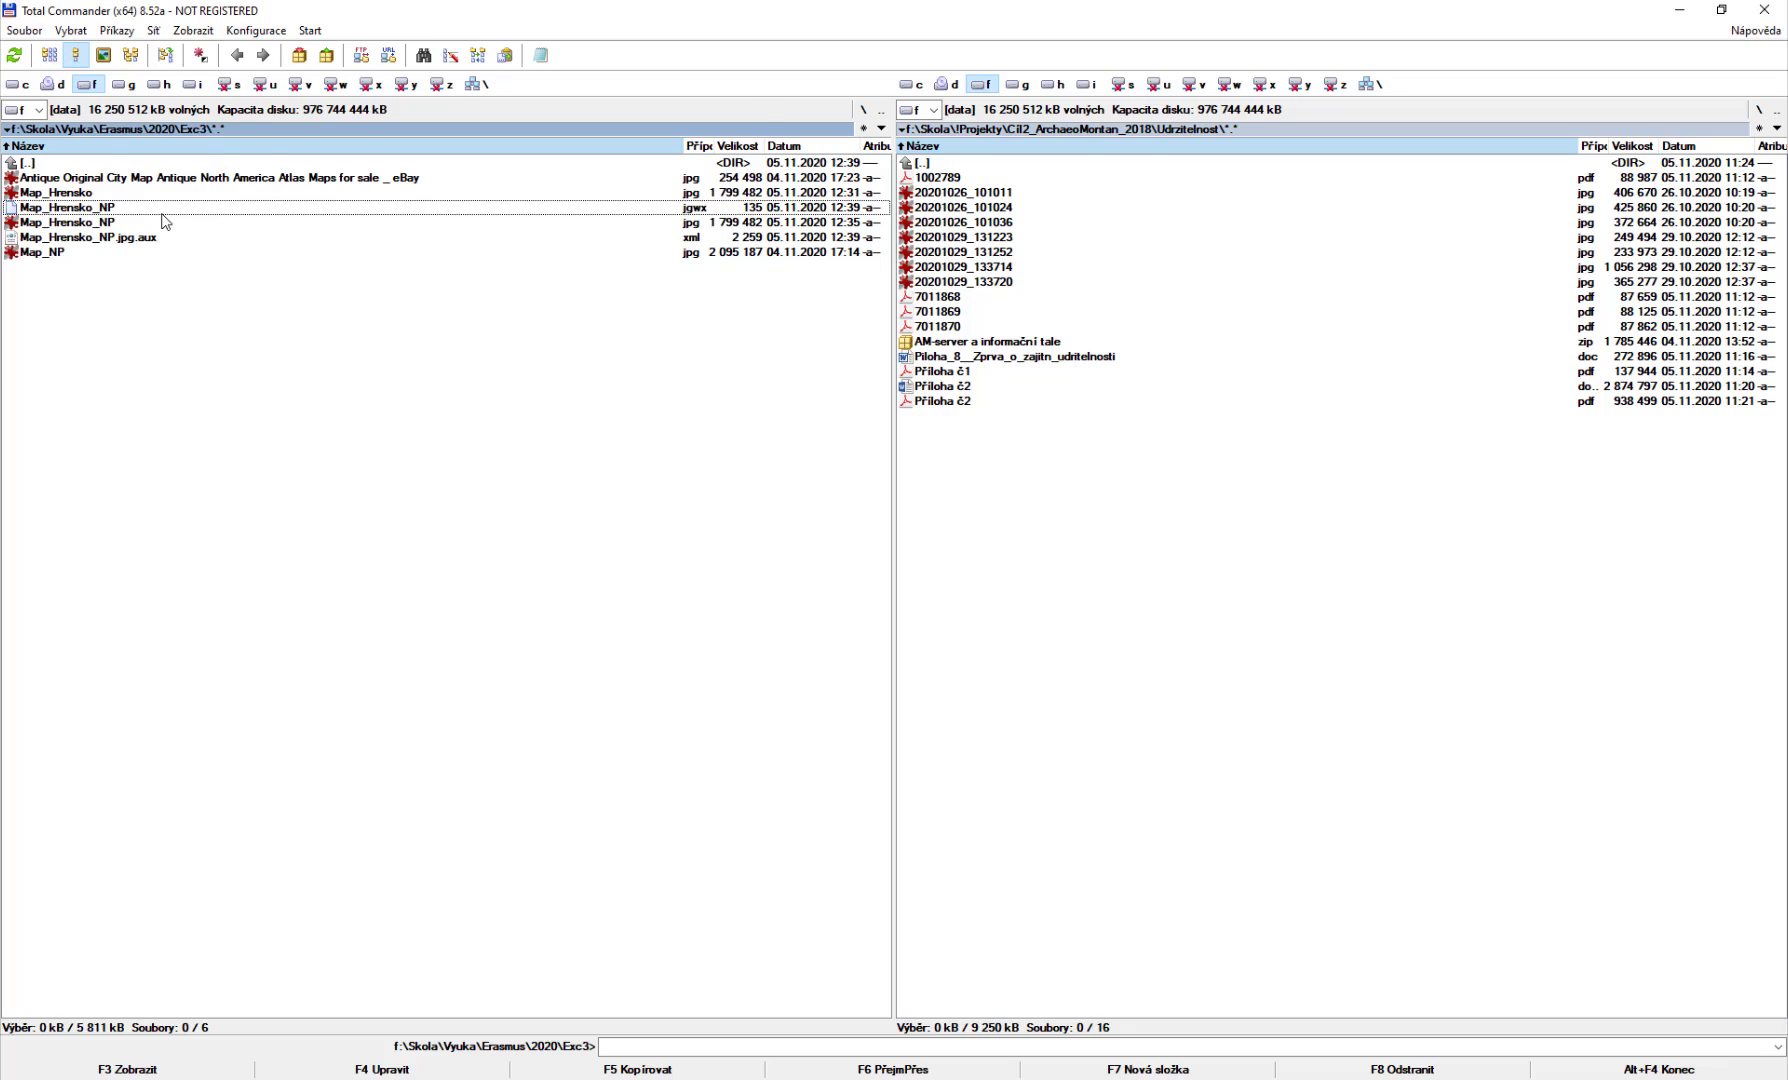
{"action": "key", "text": "F3"}
{"action": "left_click_drag", "start_coordinate": [295, 230], "coordinate": [104, 150]}
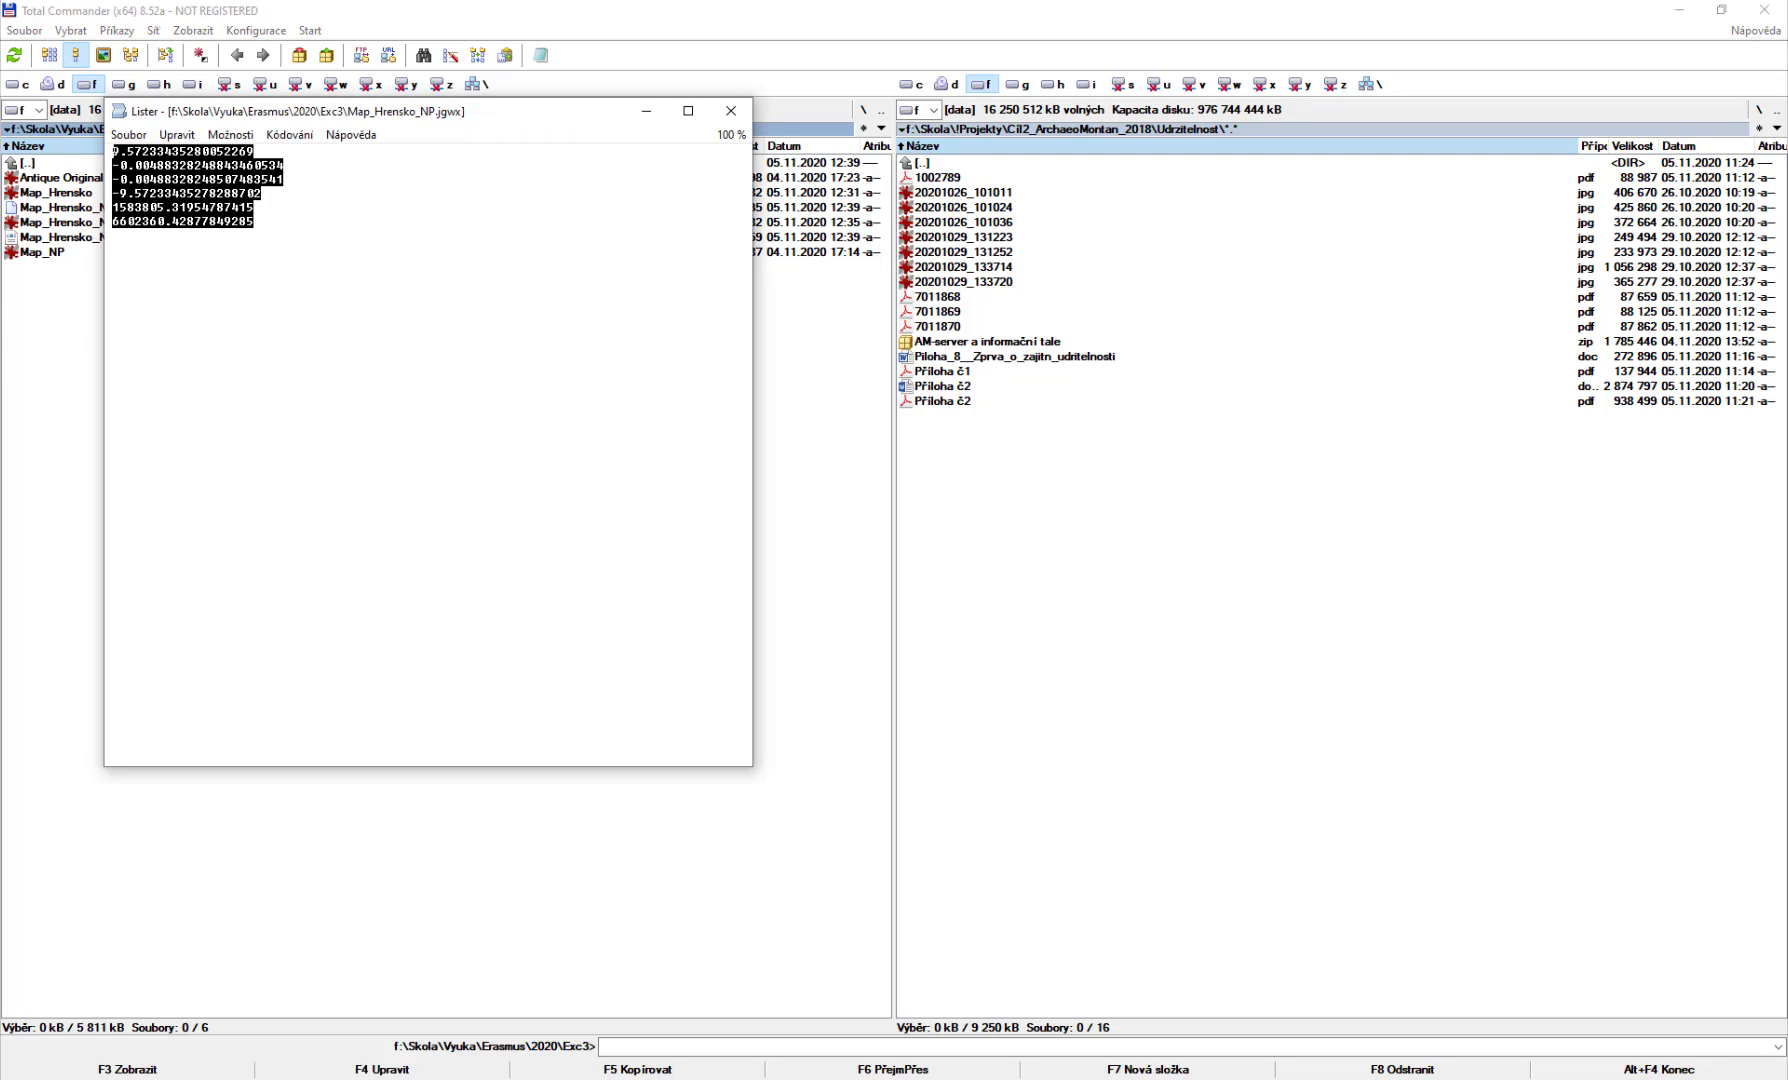
{"action": "left_click", "coordinate": [731, 110]}
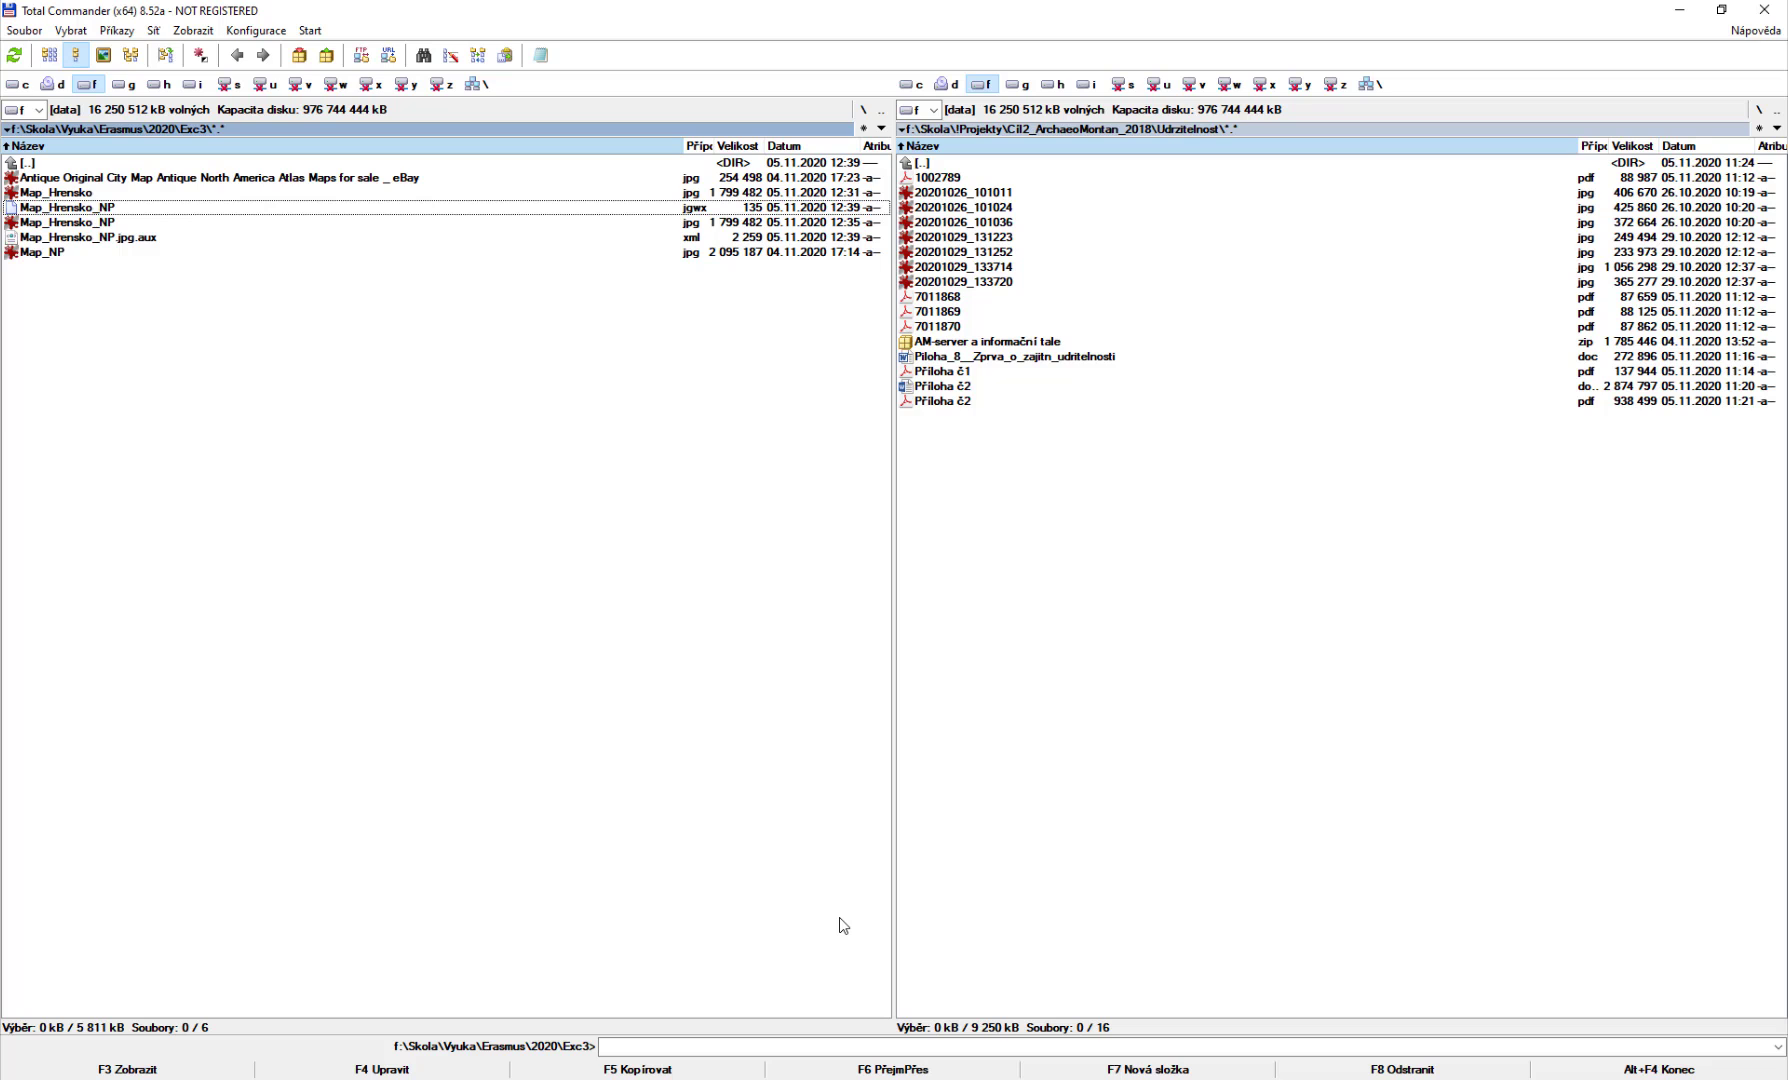
Step: Return to ArcGIS Pro and create a new map with the Ulice street basemap
{"action": "key", "text": "alt+Tab"}
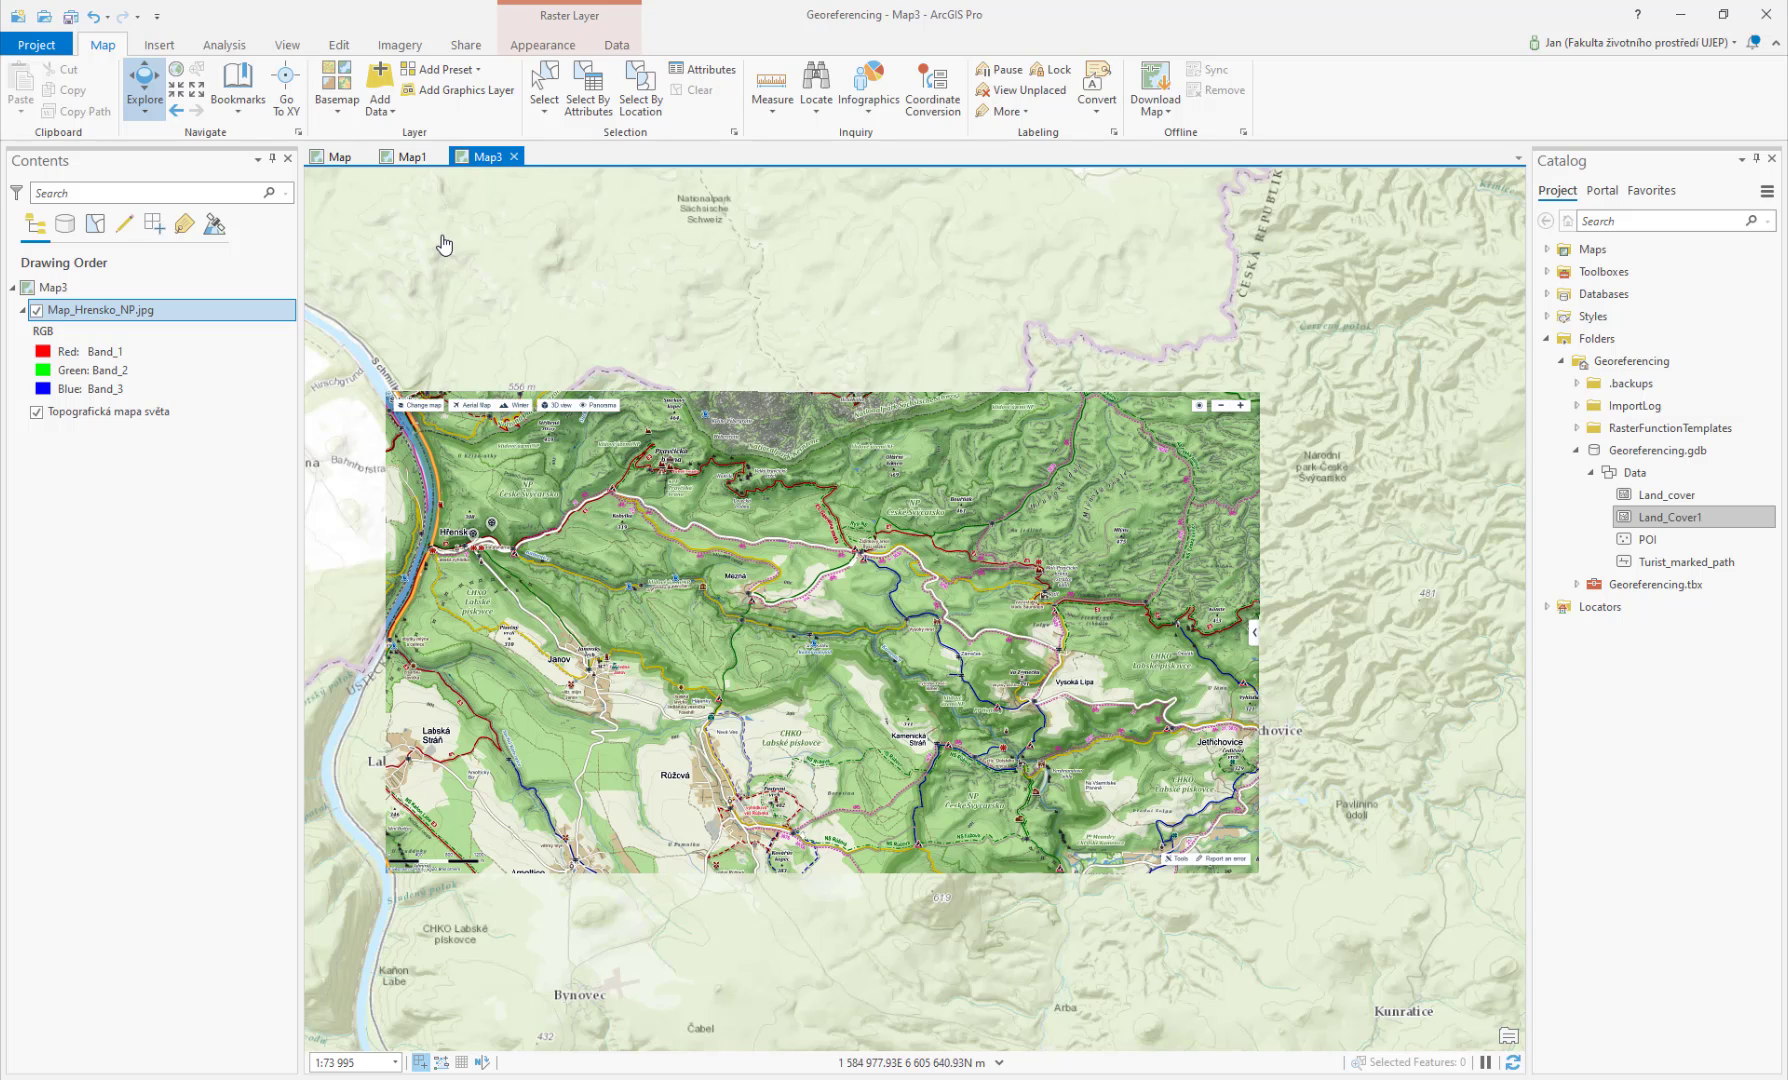
{"action": "left_click", "coordinate": [163, 46]}
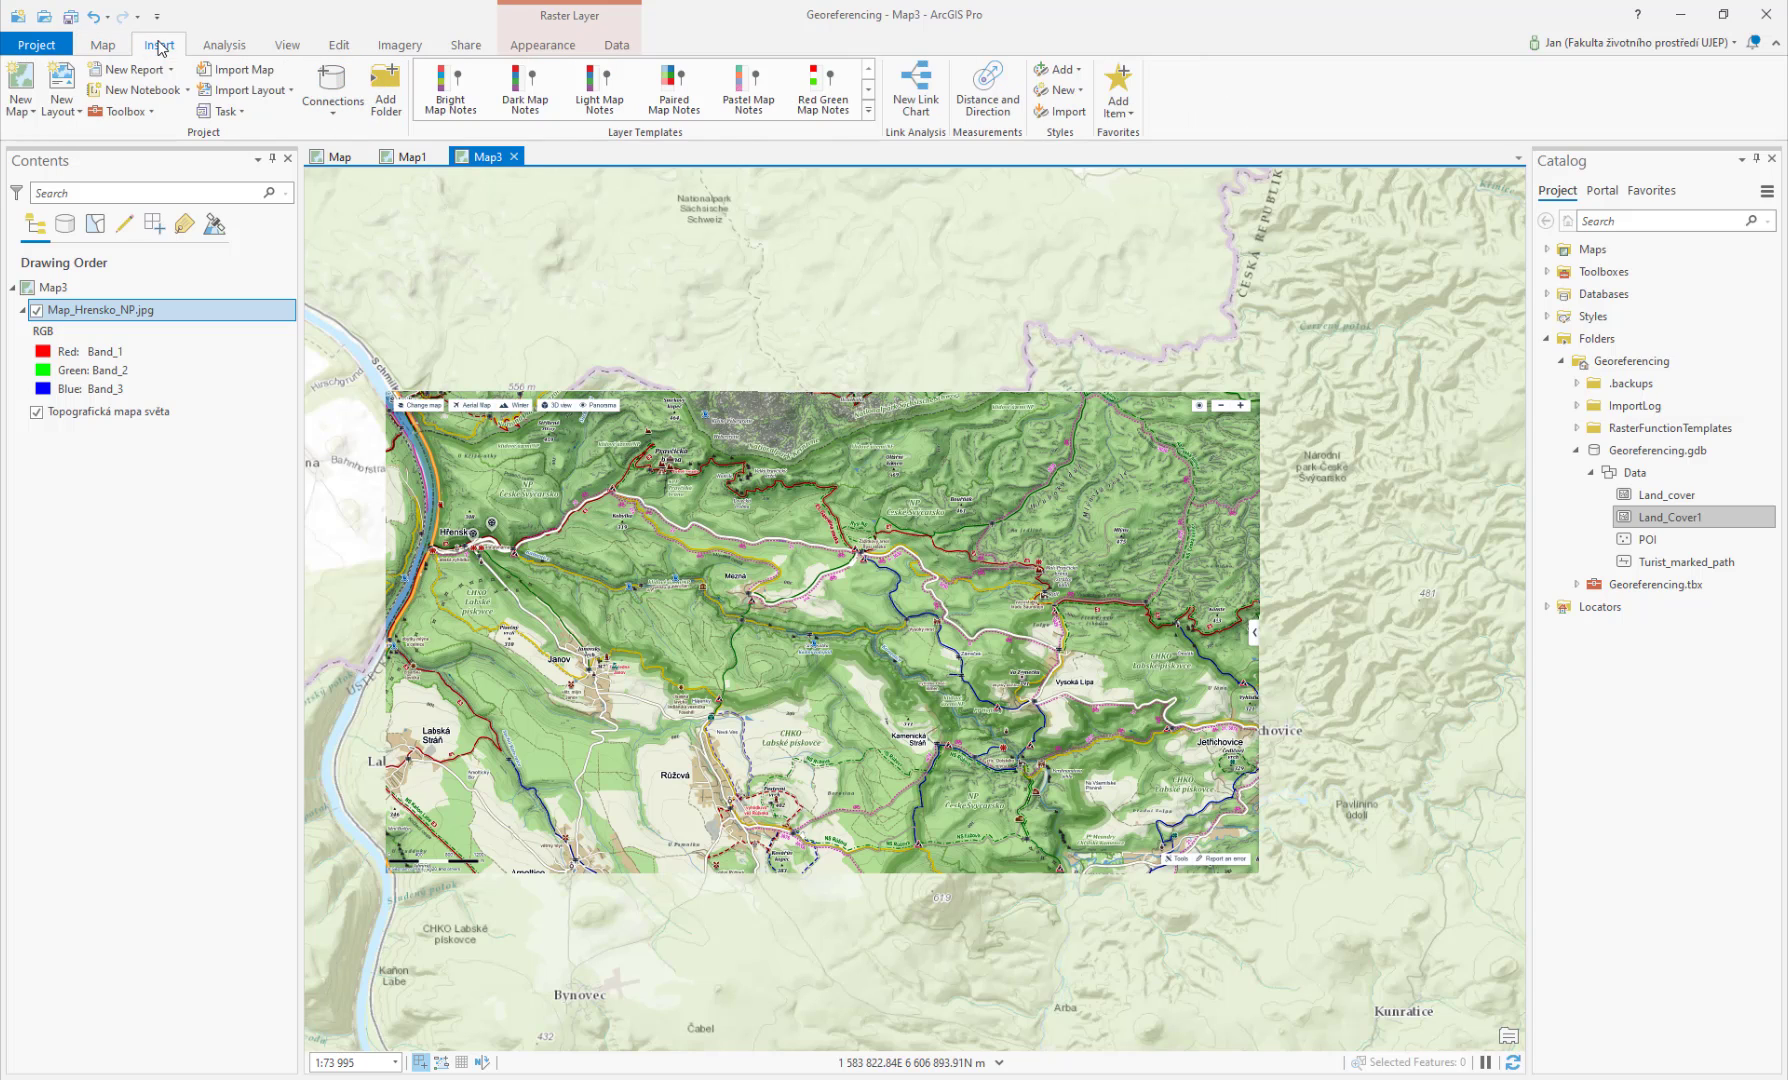
{"action": "left_click", "coordinate": [21, 80]}
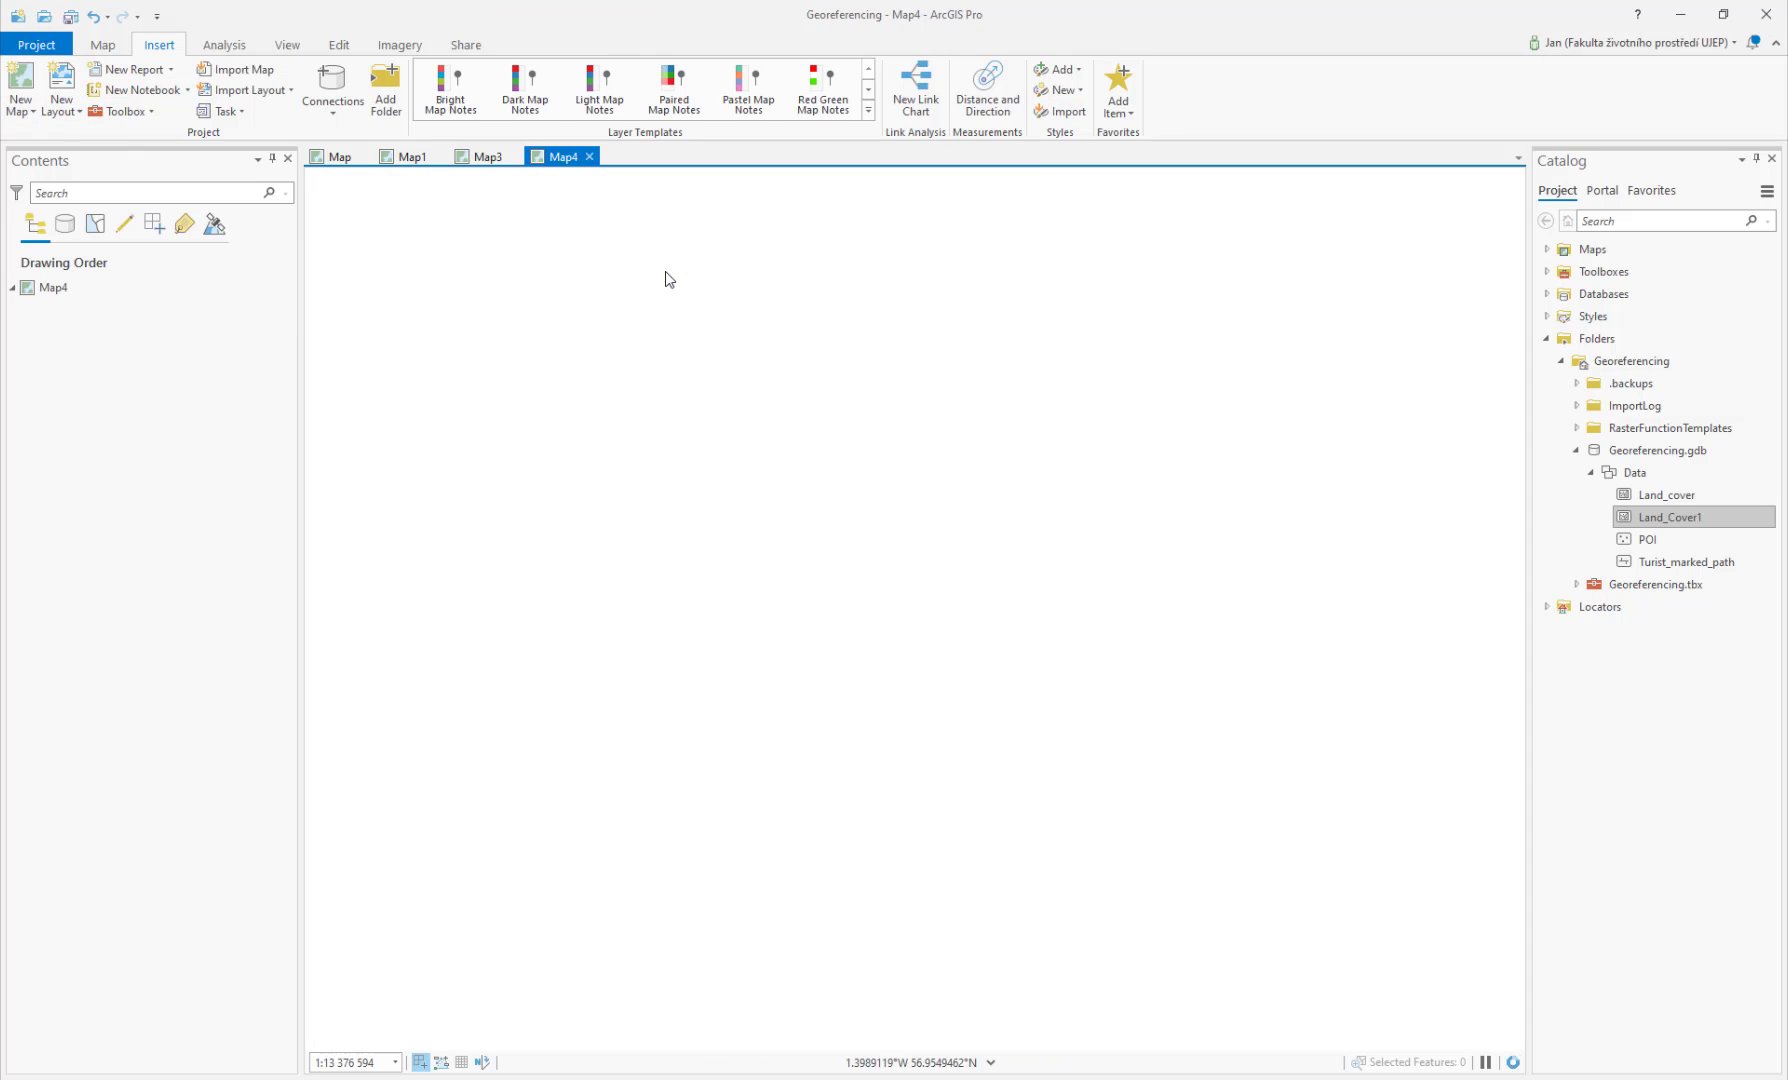
{"action": "left_click", "coordinate": [105, 47]}
{"action": "left_click", "coordinate": [339, 115]}
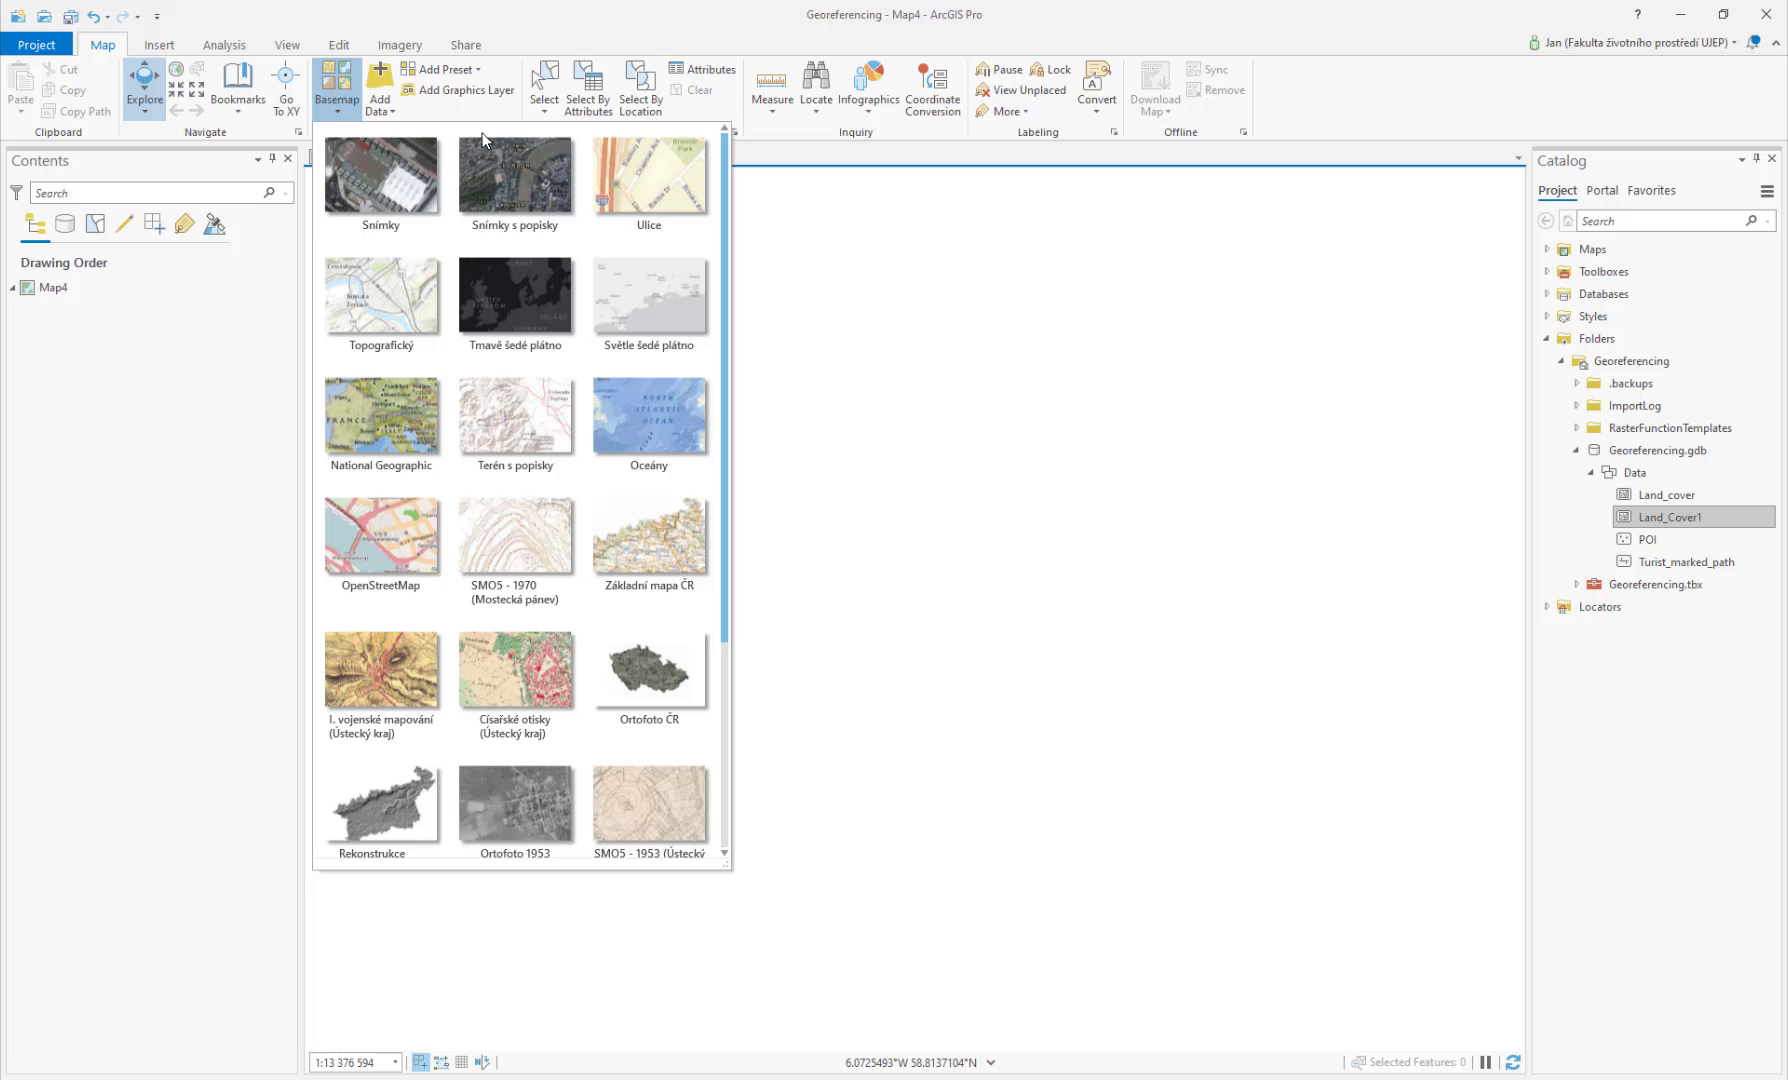
{"action": "left_click", "coordinate": [602, 160]}
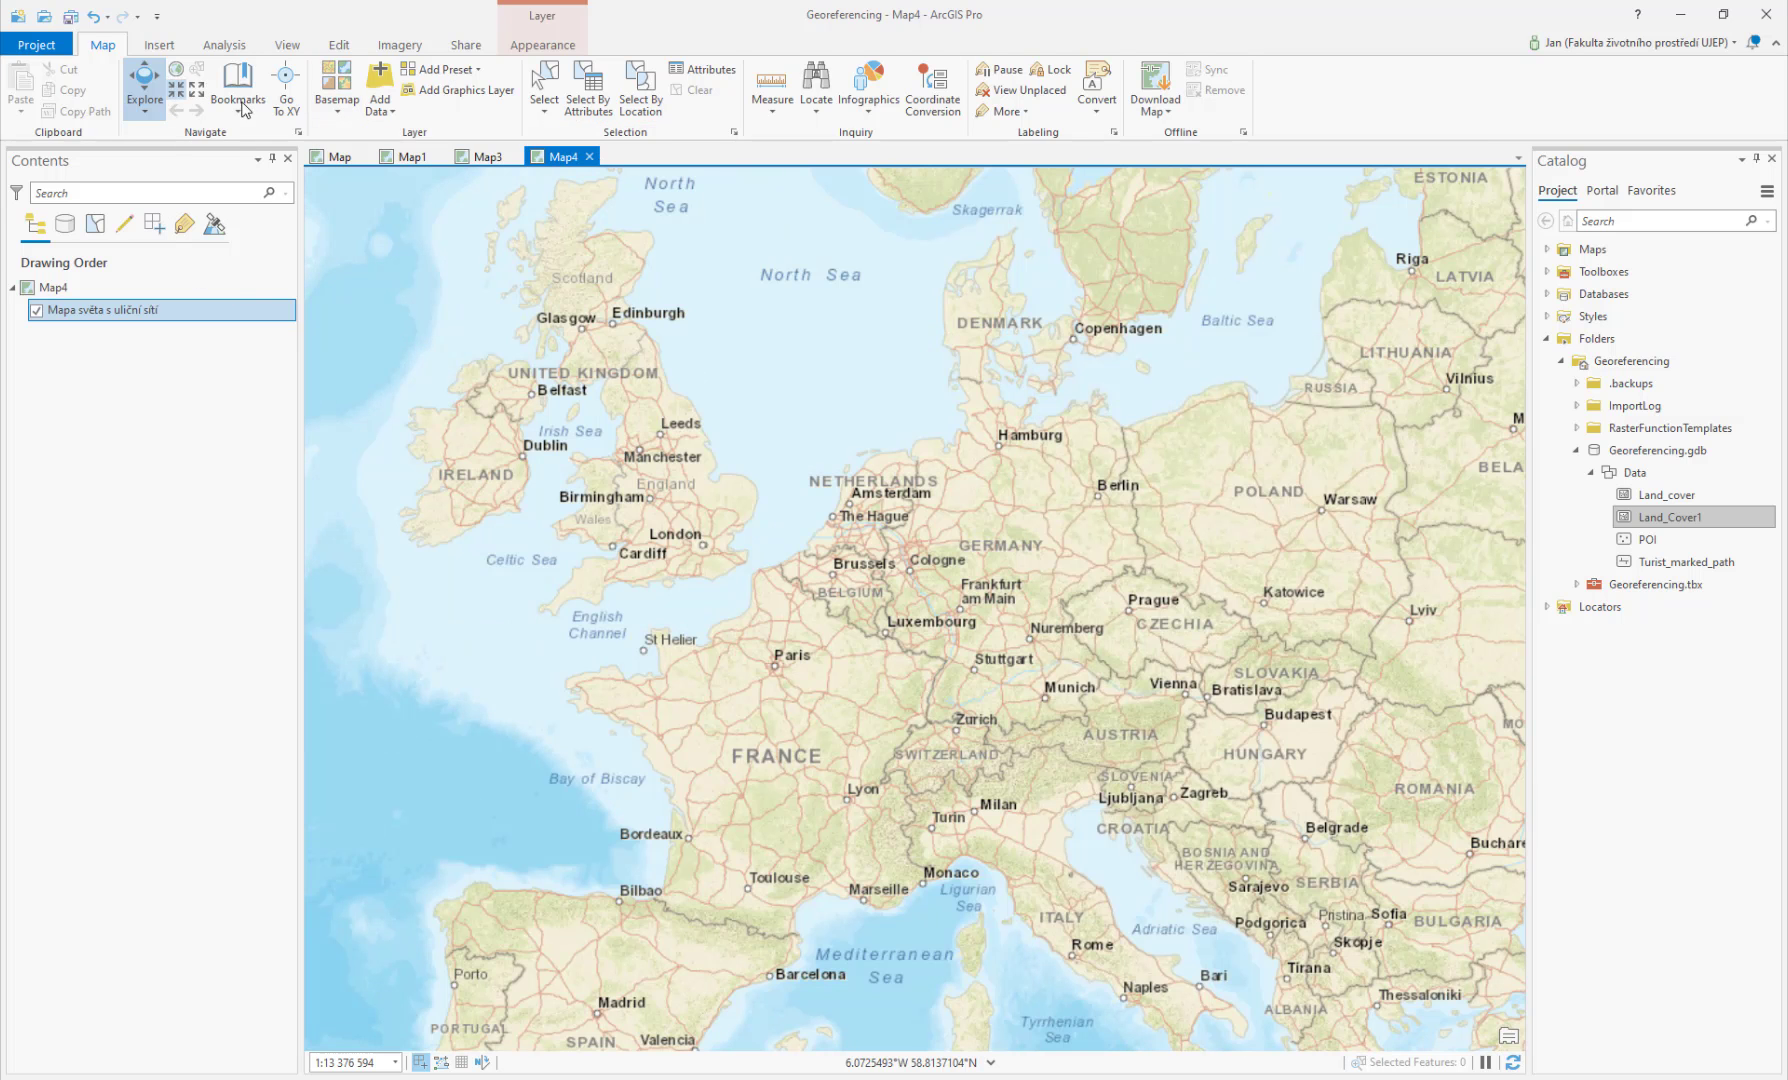
Step: Go to the Instanbul bookmark and add the Antique Original City Map raster from the Exc3 folder to the new map
{"action": "left_click", "coordinate": [243, 96]}
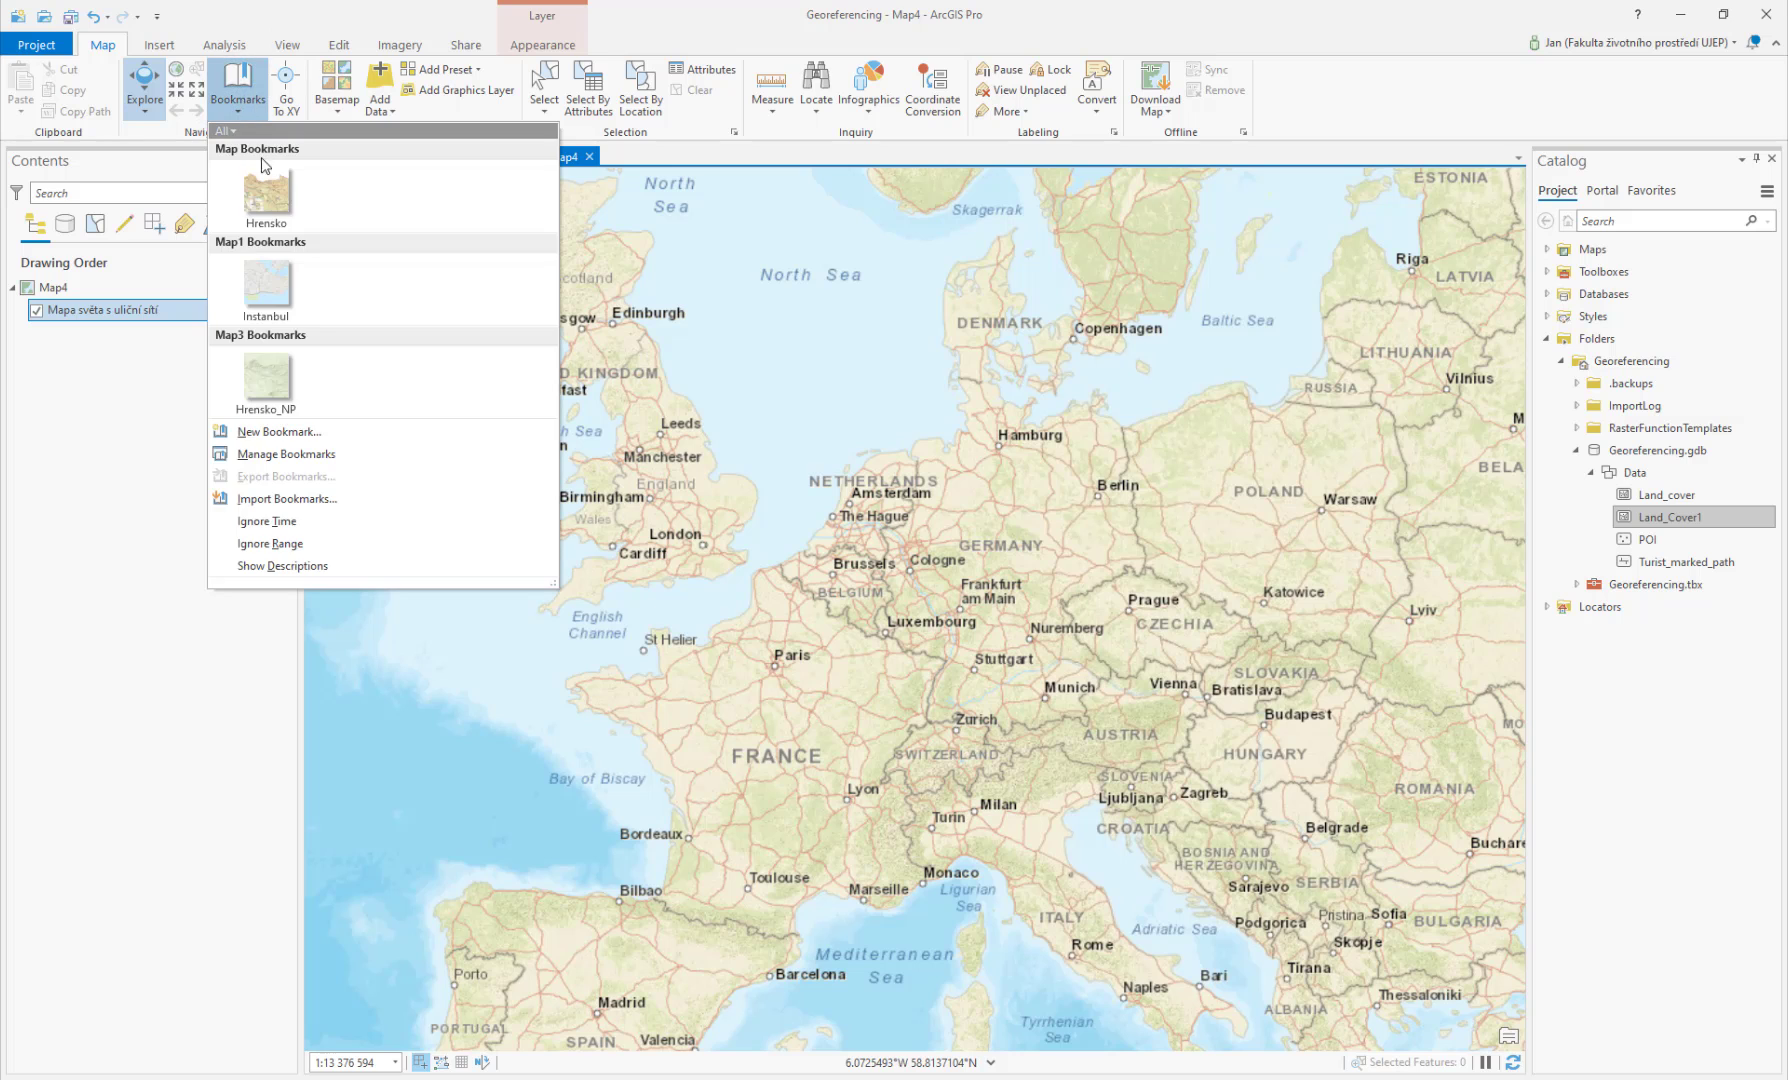
{"action": "left_click", "coordinate": [300, 300]}
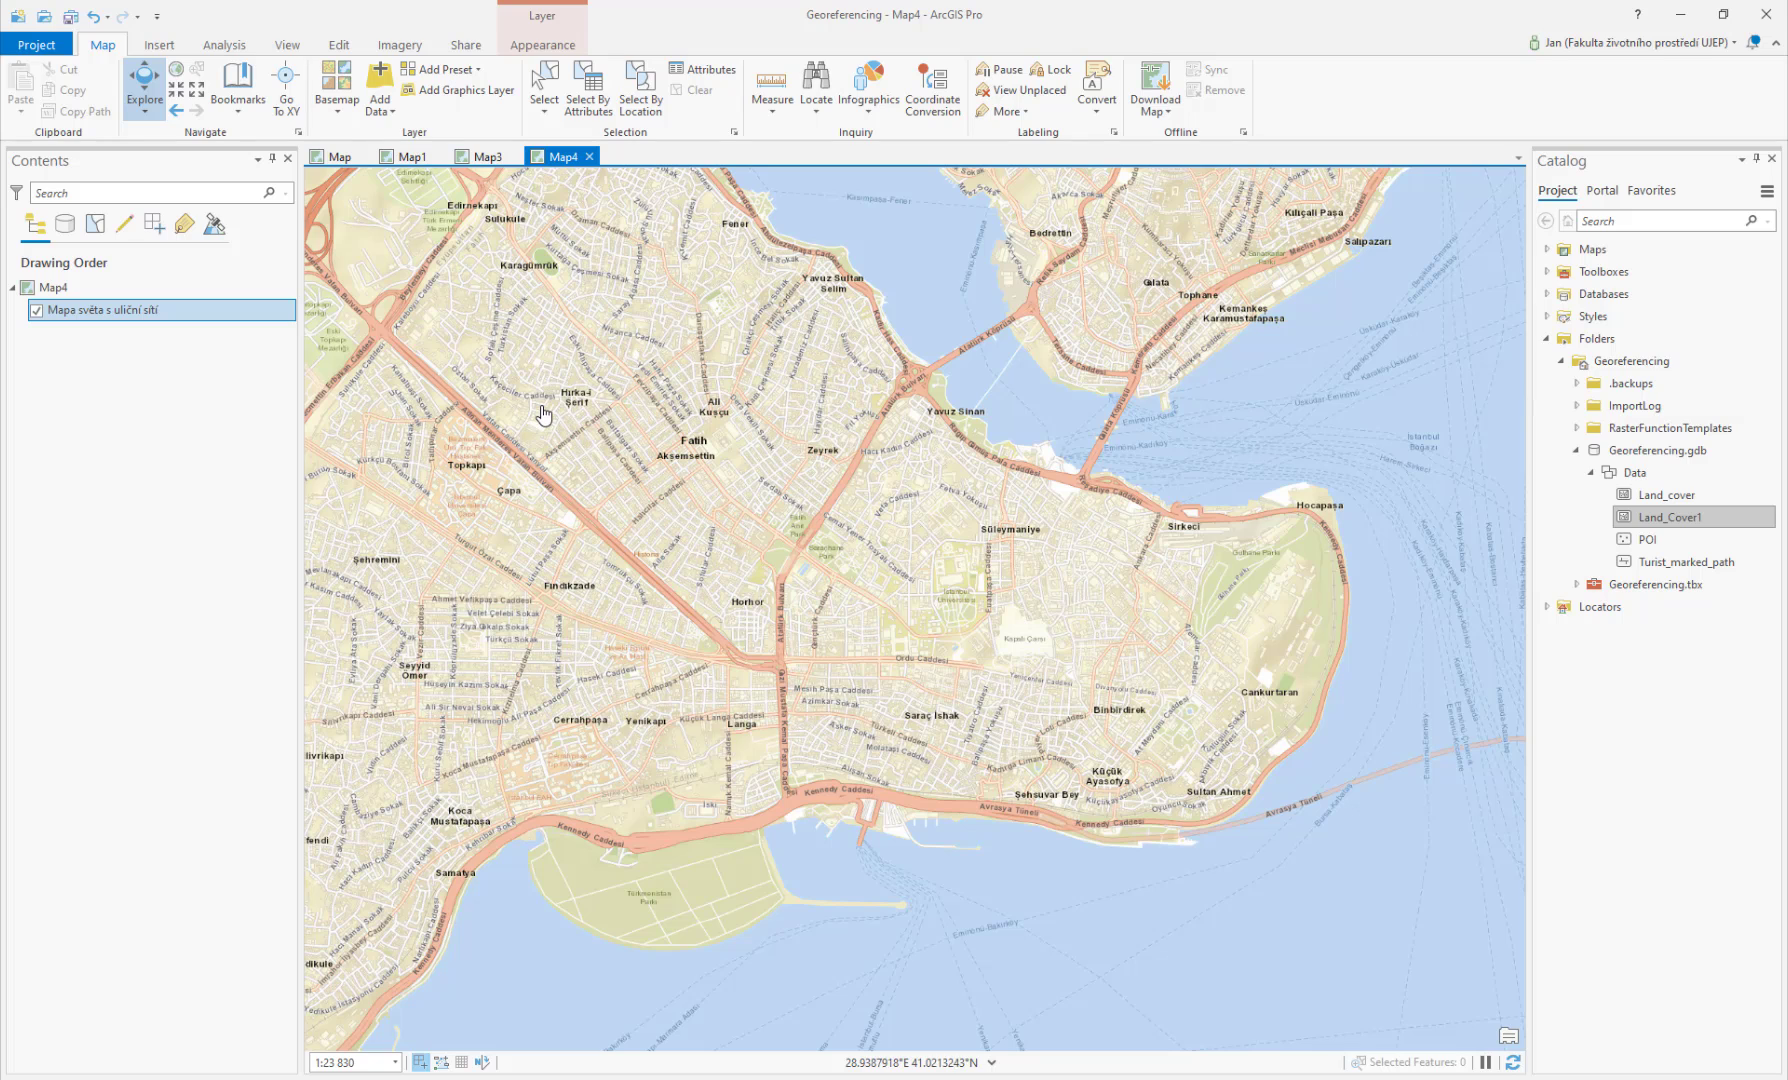
{"action": "left_click", "coordinate": [380, 76]}
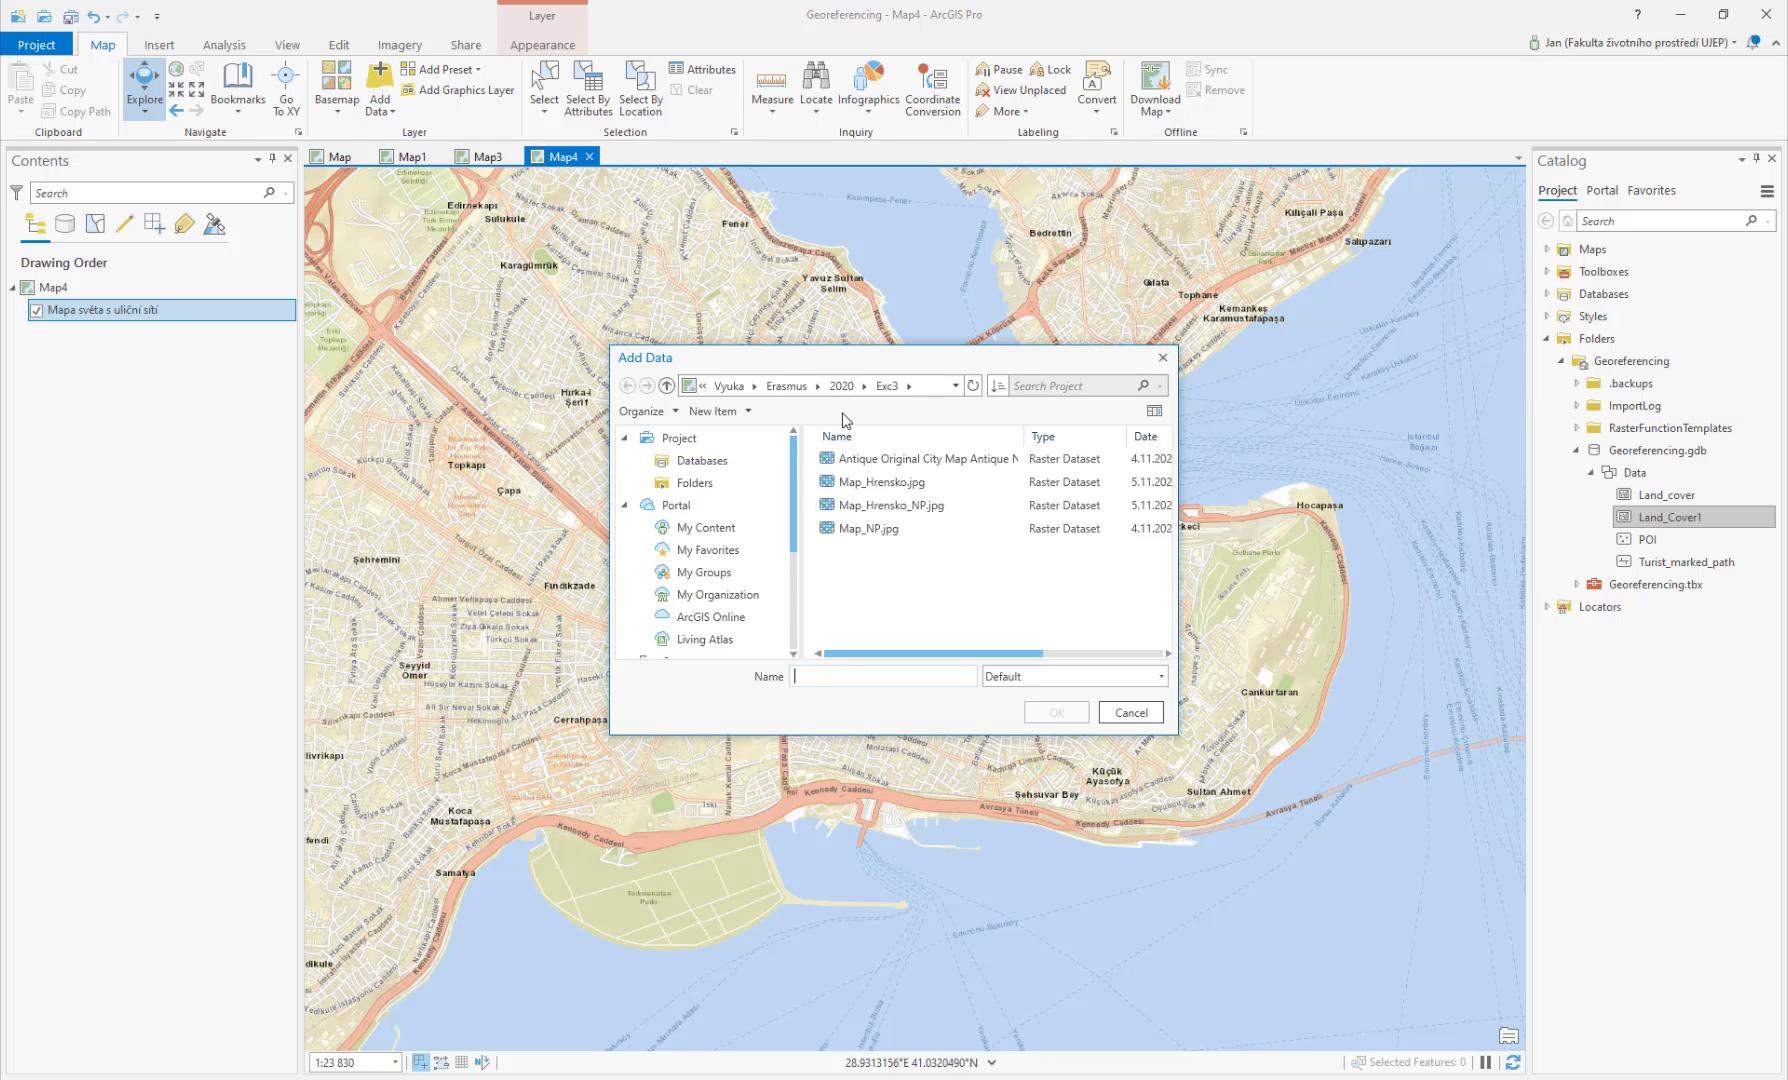
{"action": "left_click", "coordinate": [920, 459]}
{"action": "left_click", "coordinate": [1056, 712]}
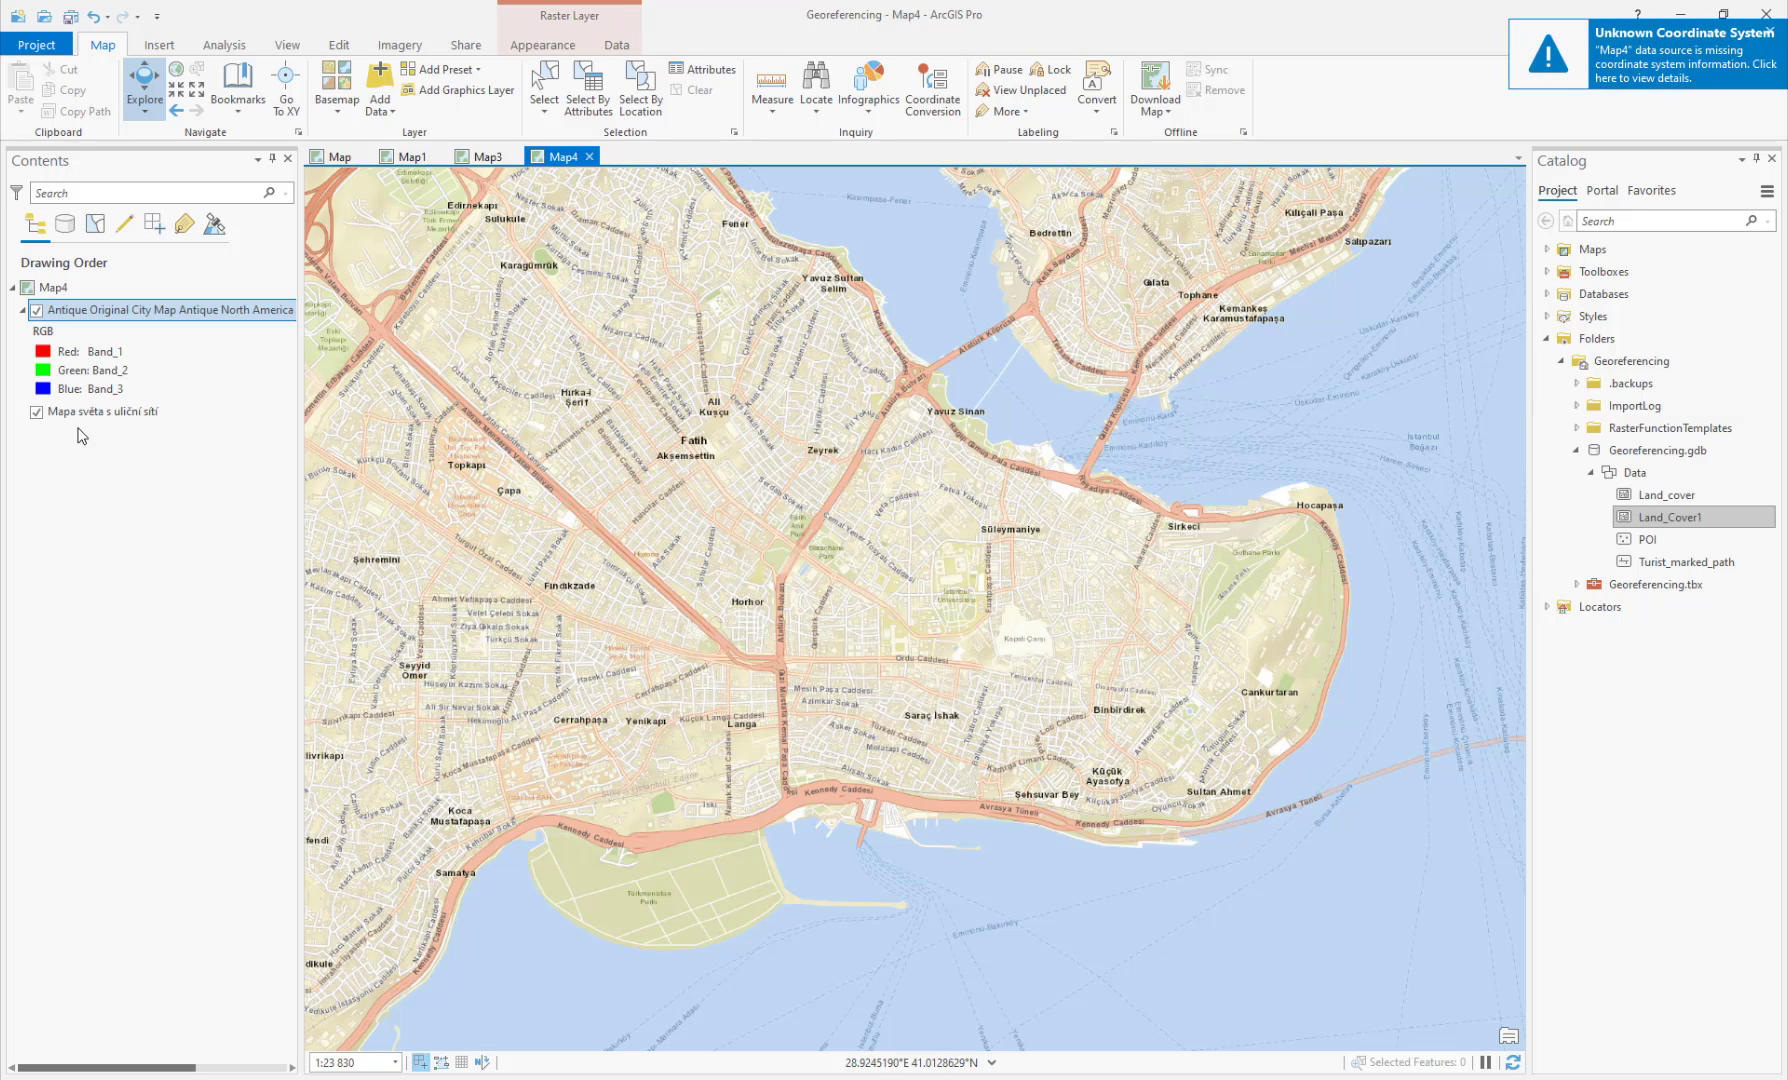
Step: Set Map4's coordinate system to WGS 1984 Web Mercator (auxiliary sphere)
{"action": "right_click", "coordinate": [64, 288]}
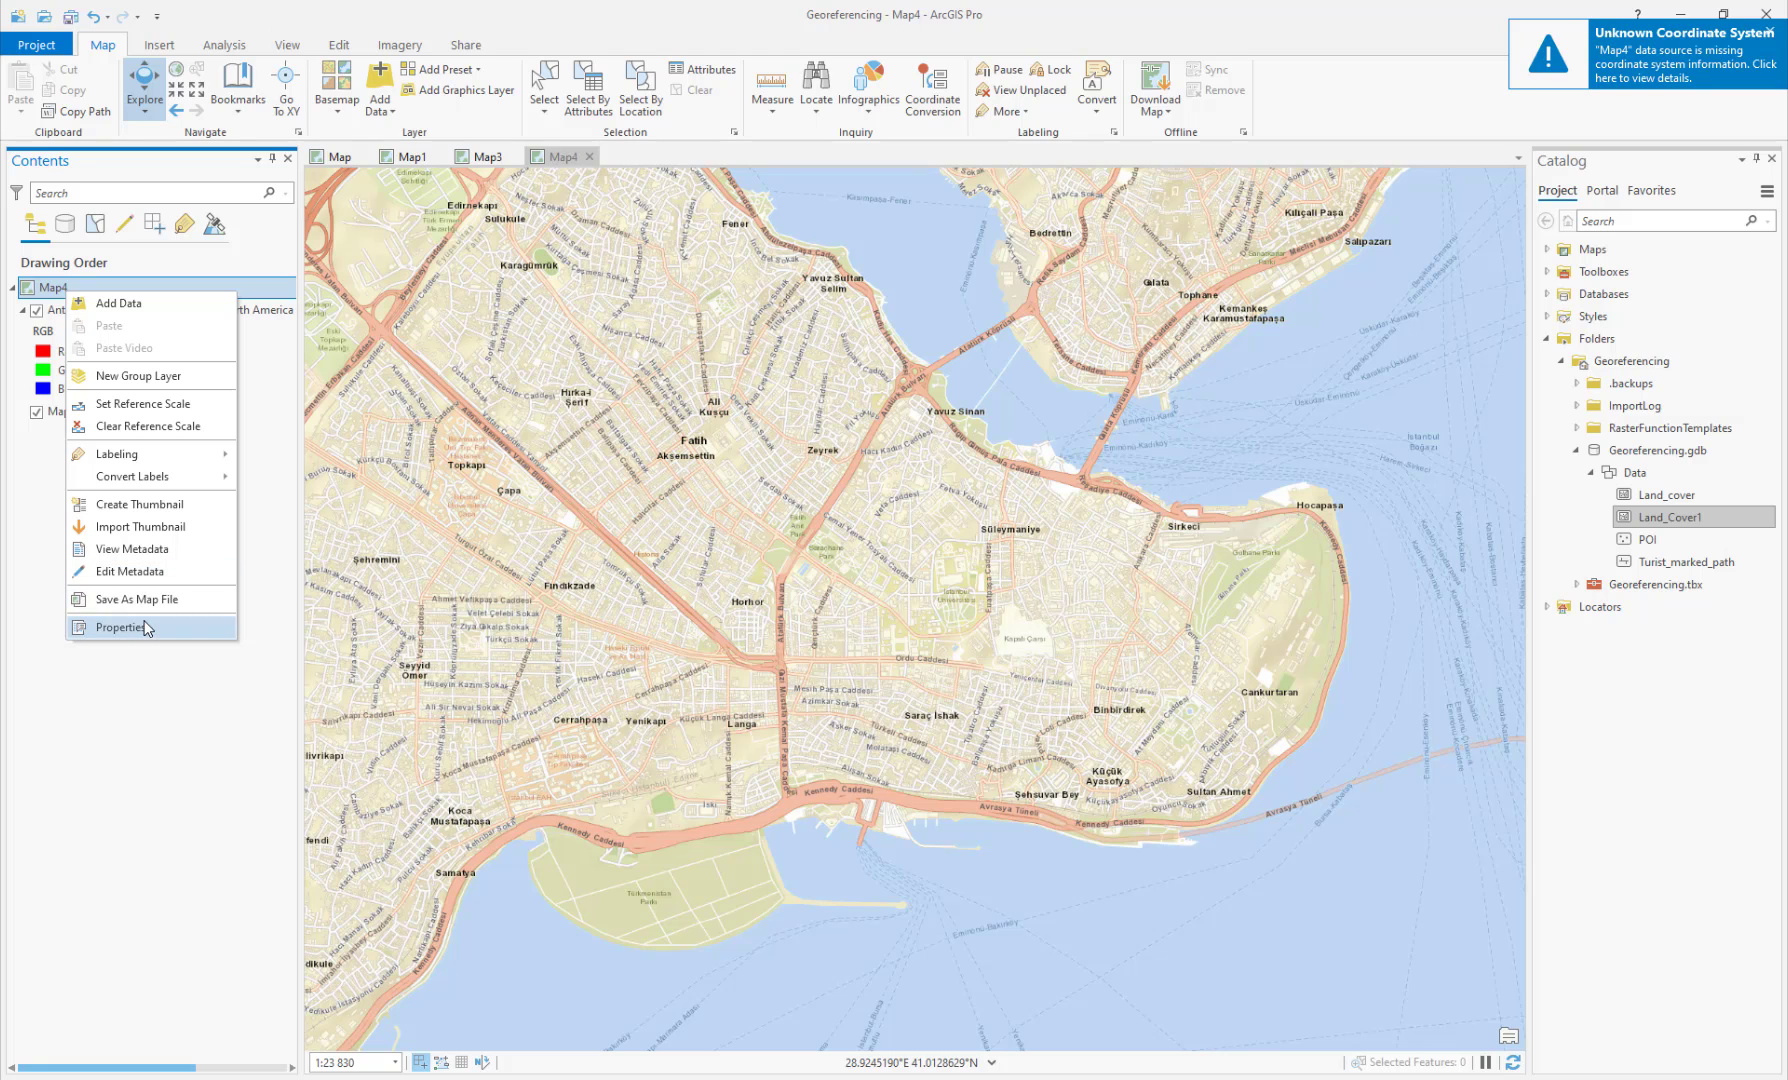
{"action": "left_click", "coordinate": [130, 627]}
{"action": "left_click", "coordinate": [880, 576]}
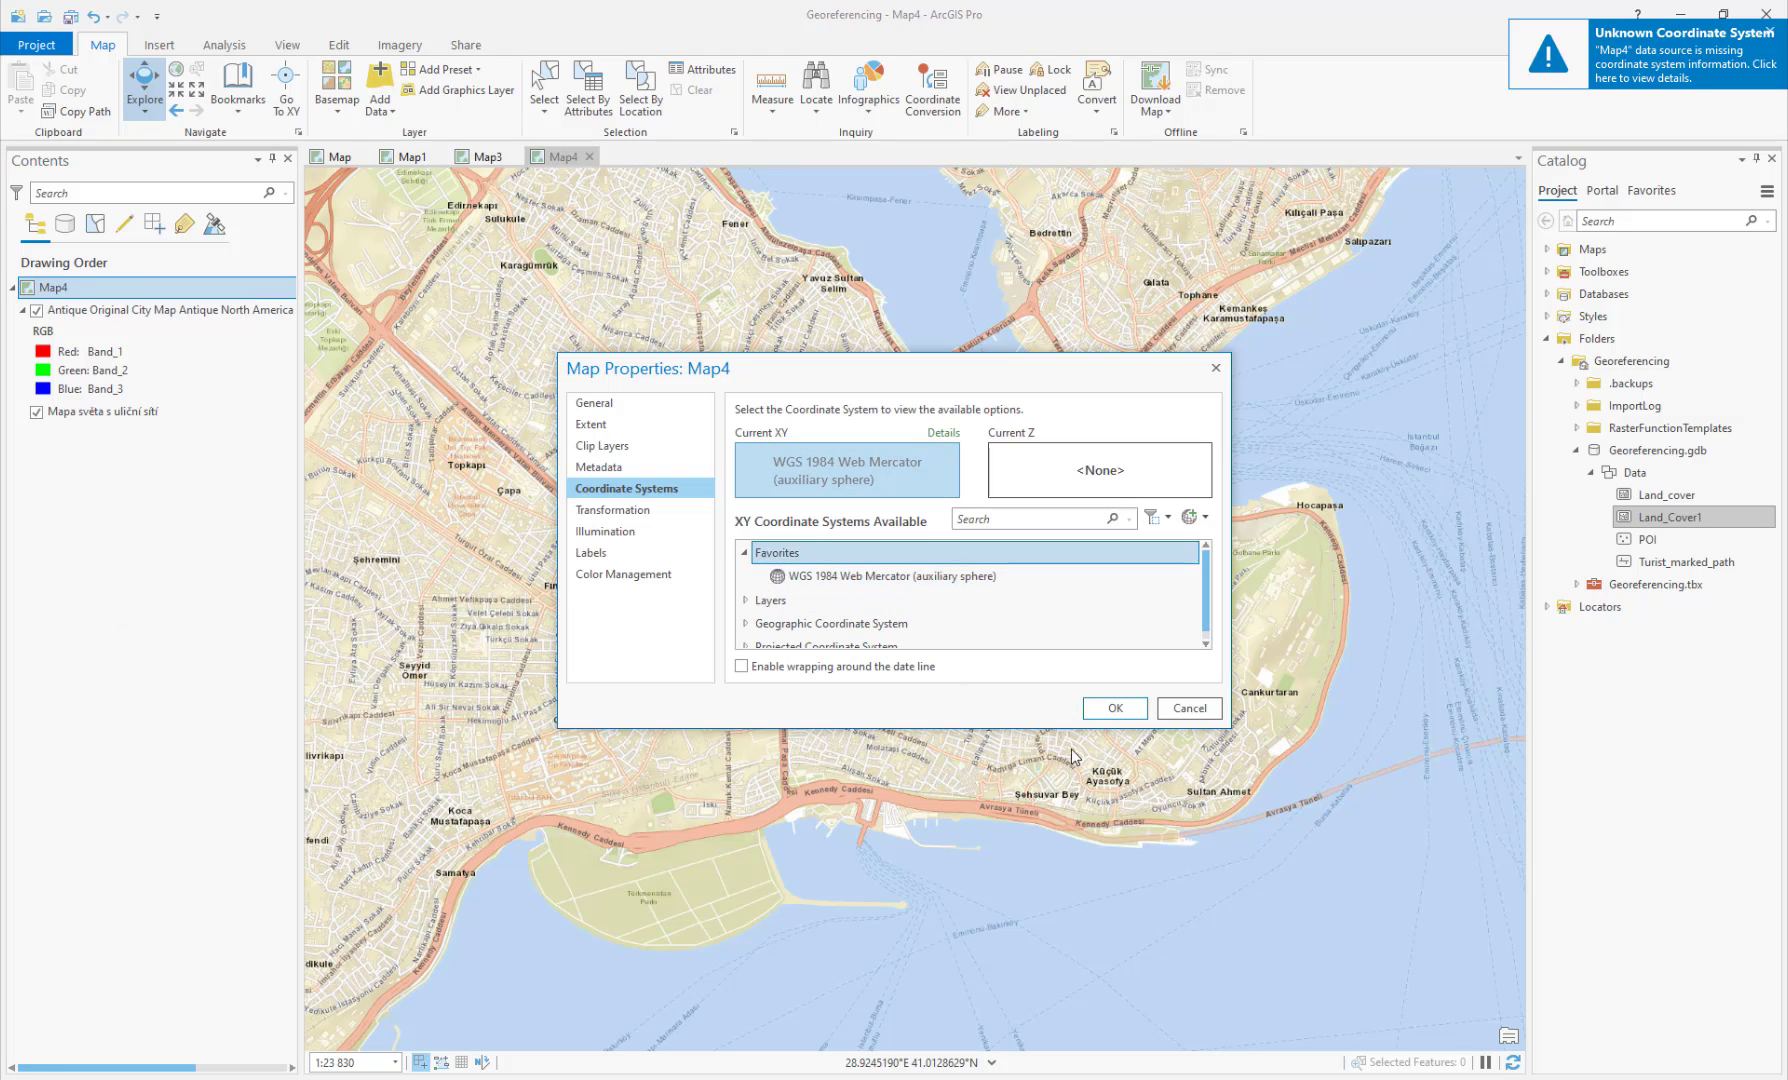
{"action": "left_click", "coordinate": [1115, 708]}
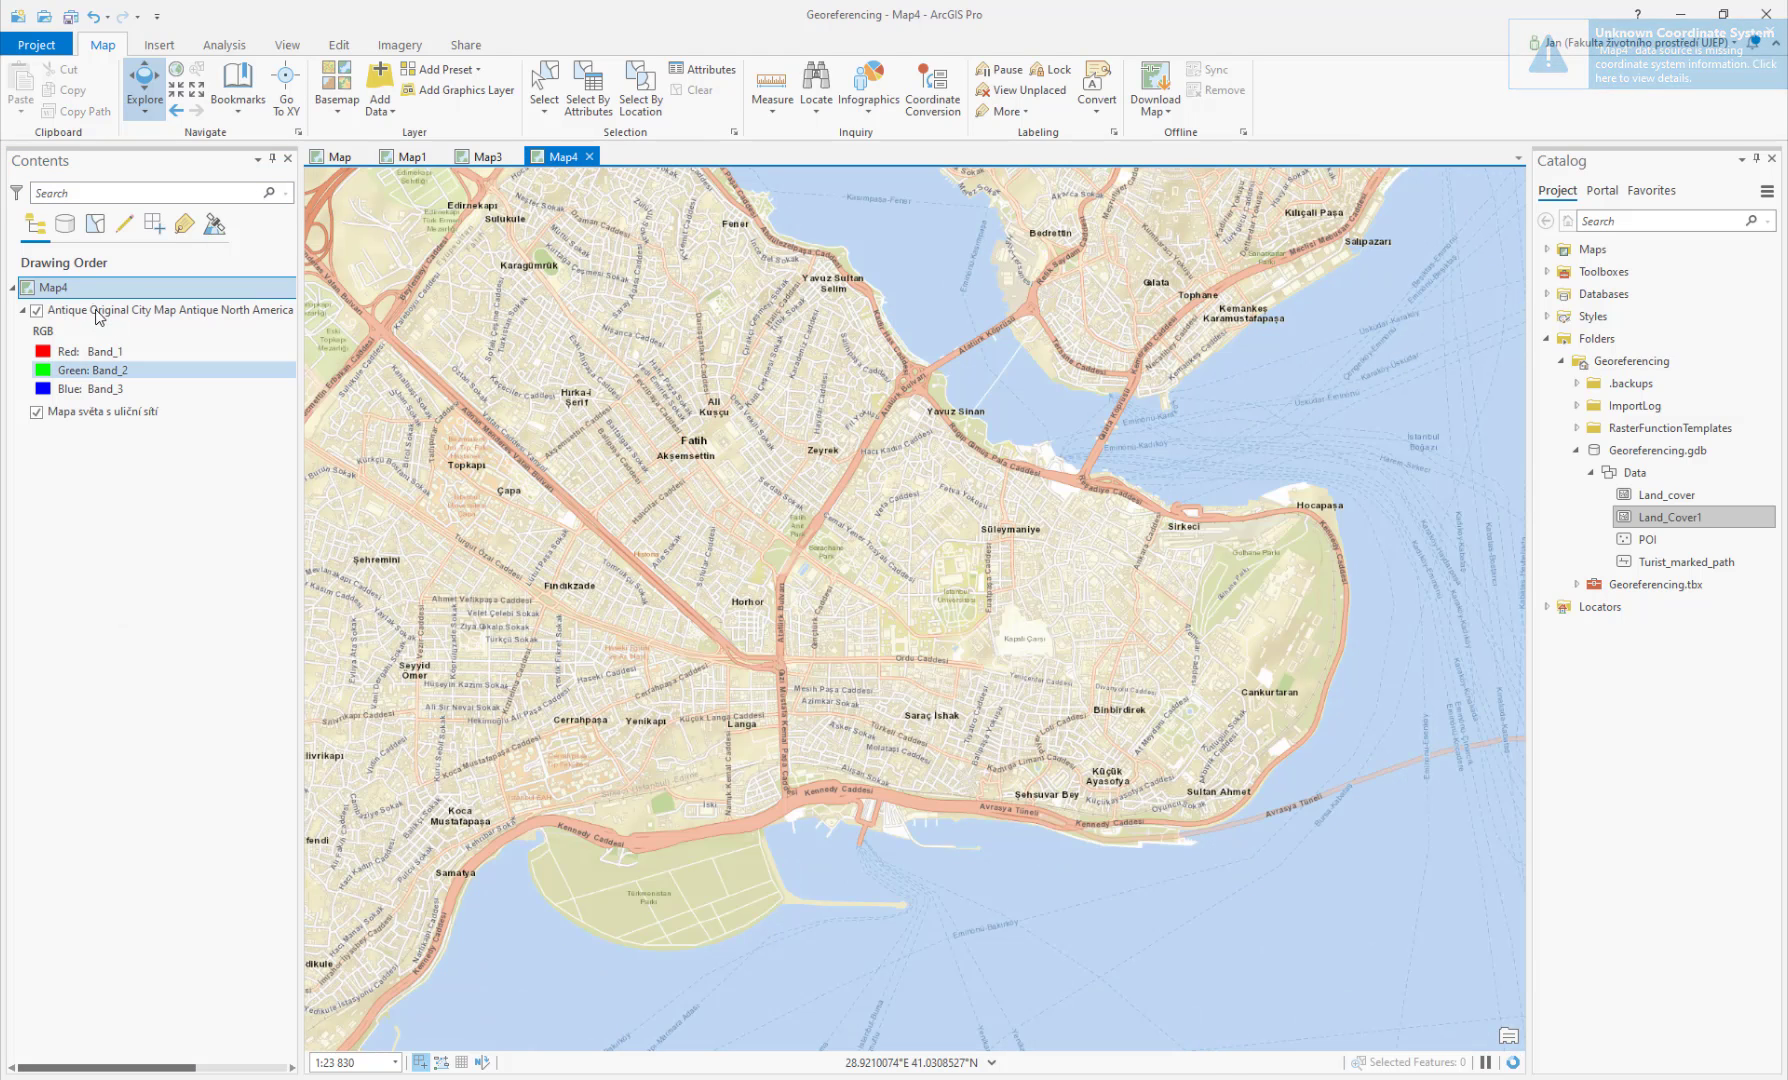
Step: Zoom to the antique city map layer and examine where the unreferenced image lies and what it depicts
{"action": "right_click", "coordinate": [95, 309]}
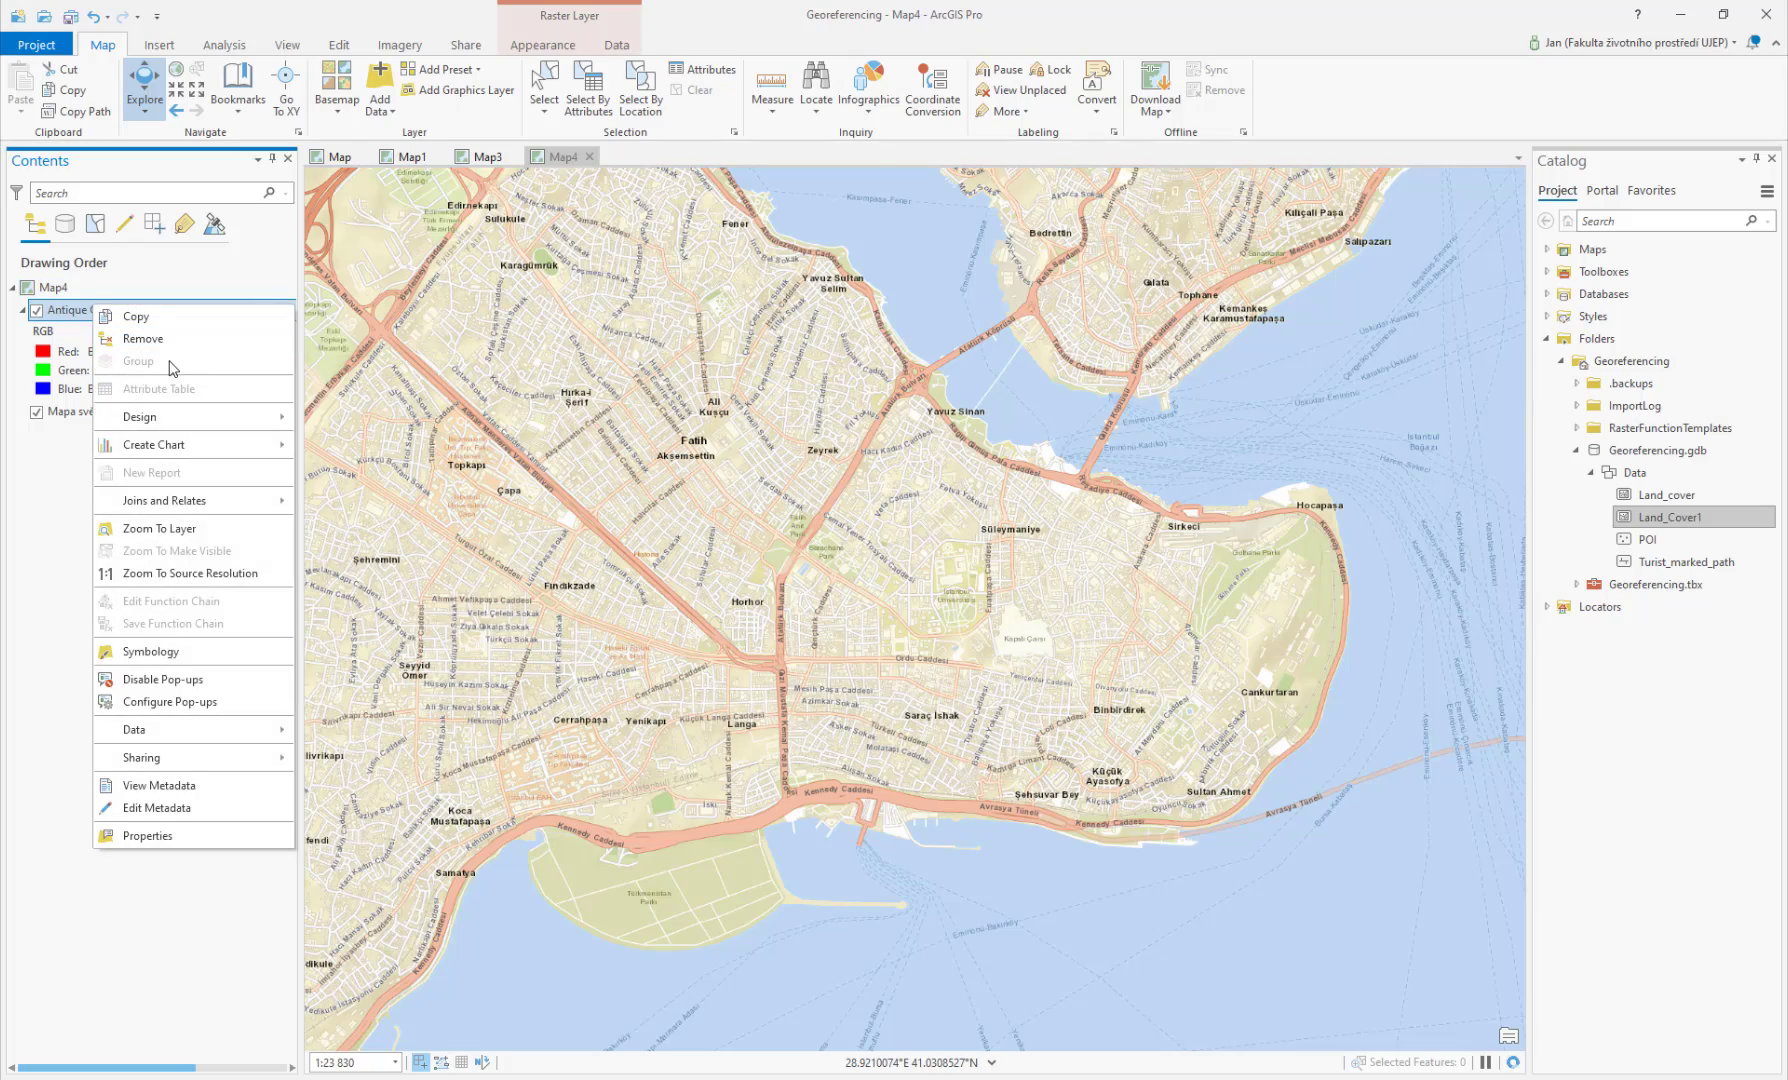
{"action": "left_click", "coordinate": [176, 529]}
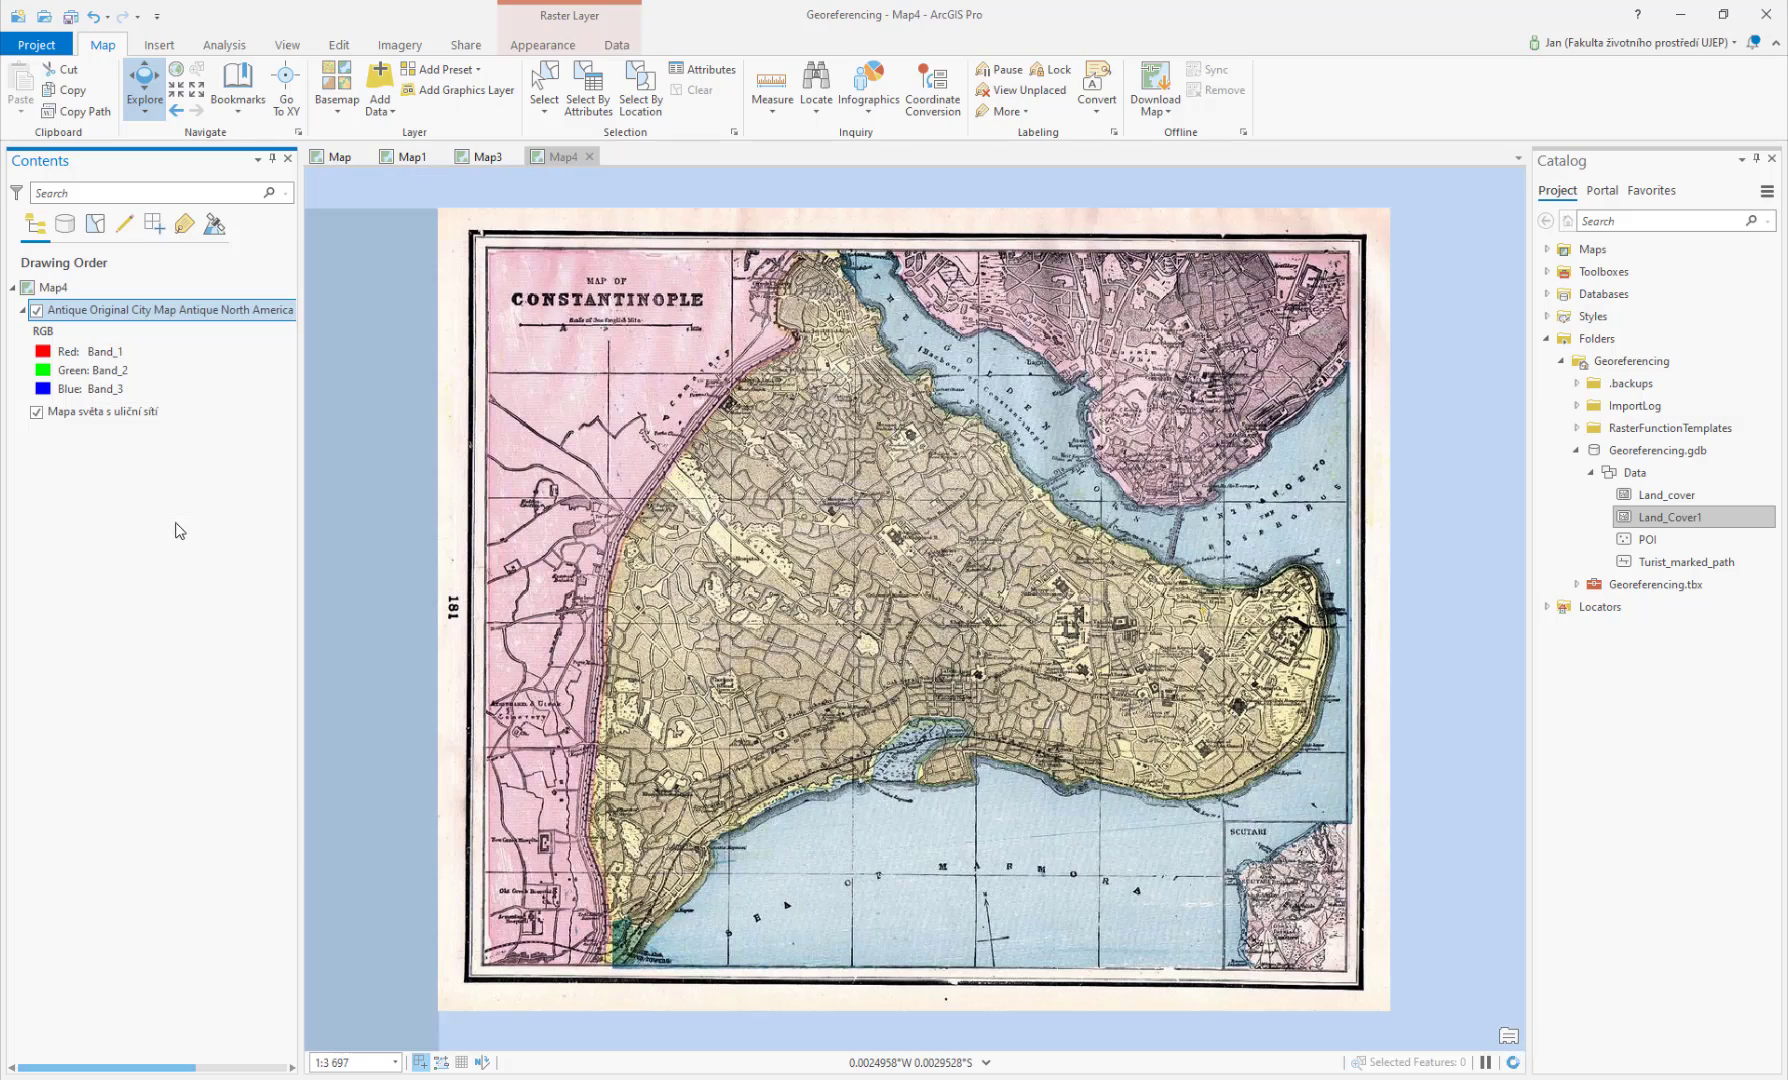
{"action": "scroll", "coordinate": [1047, 578], "scroll_direction": "up", "scroll_amount": 3}
{"action": "scroll", "coordinate": [1047, 578], "scroll_direction": "down", "scroll_amount": 6}
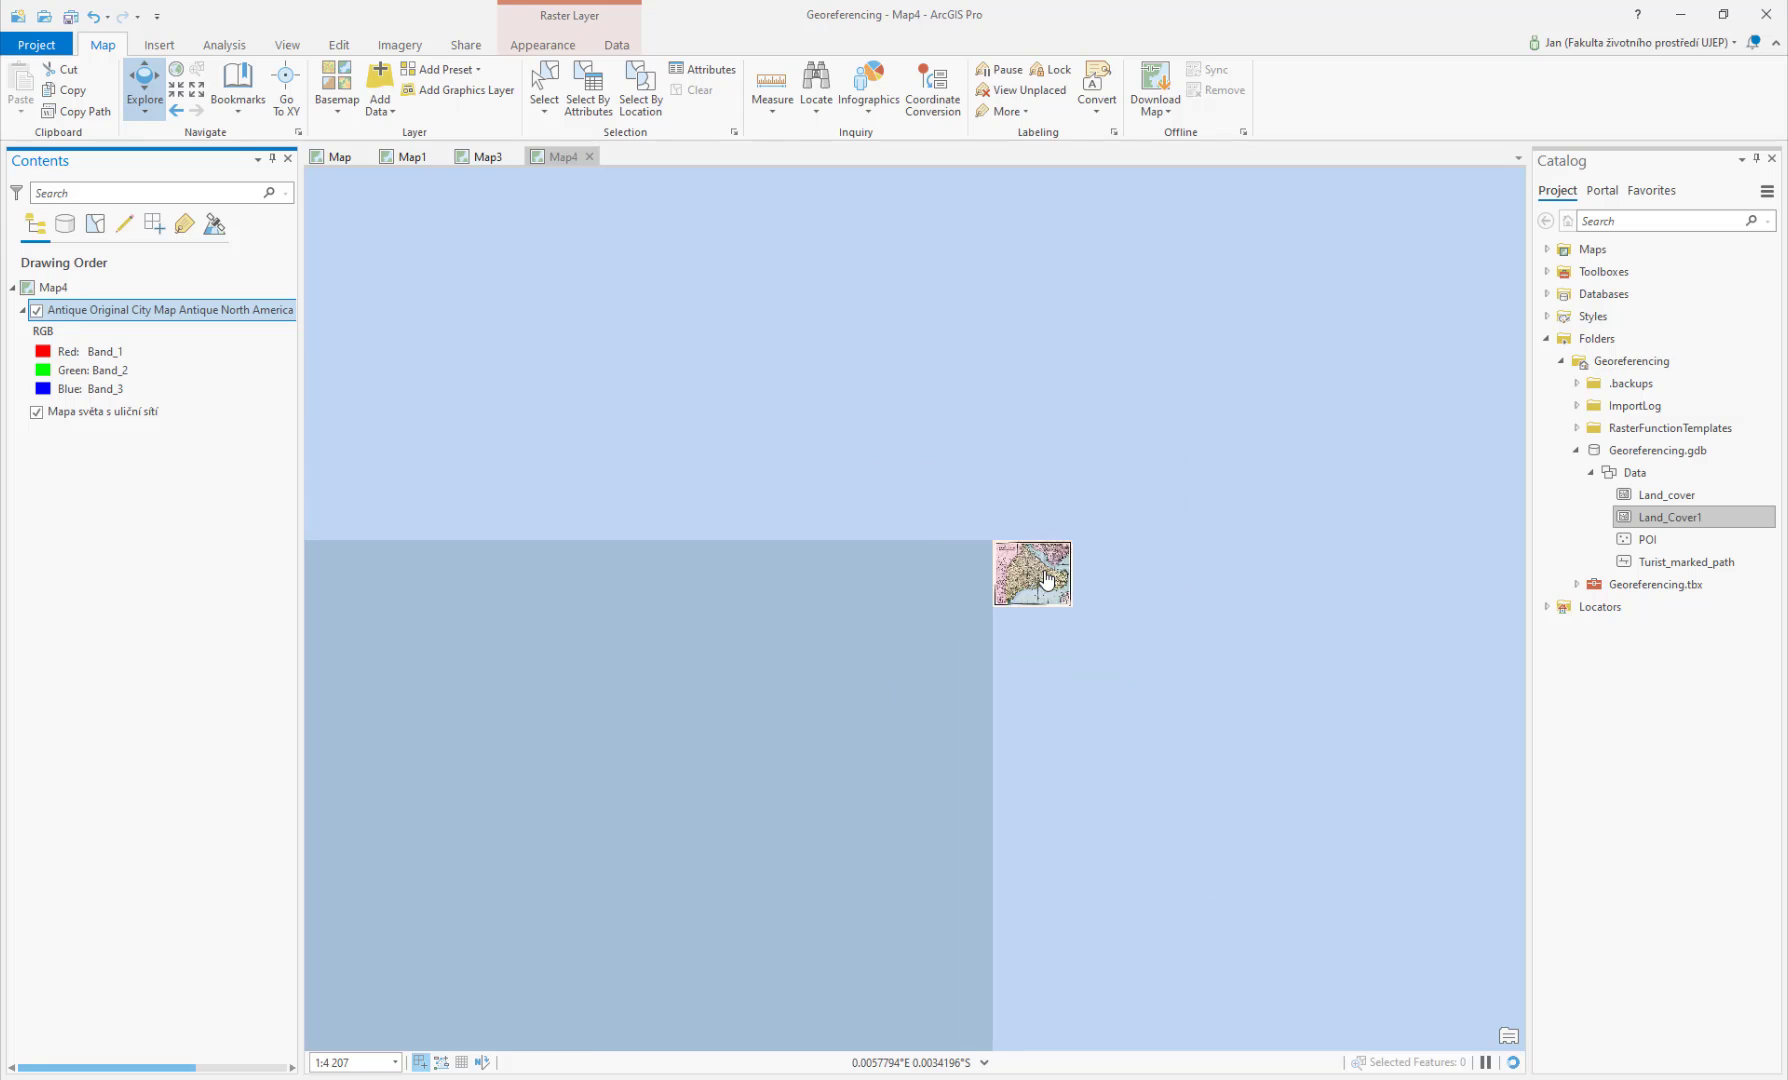
{"action": "scroll", "coordinate": [1047, 578], "scroll_direction": "down", "scroll_amount": 5}
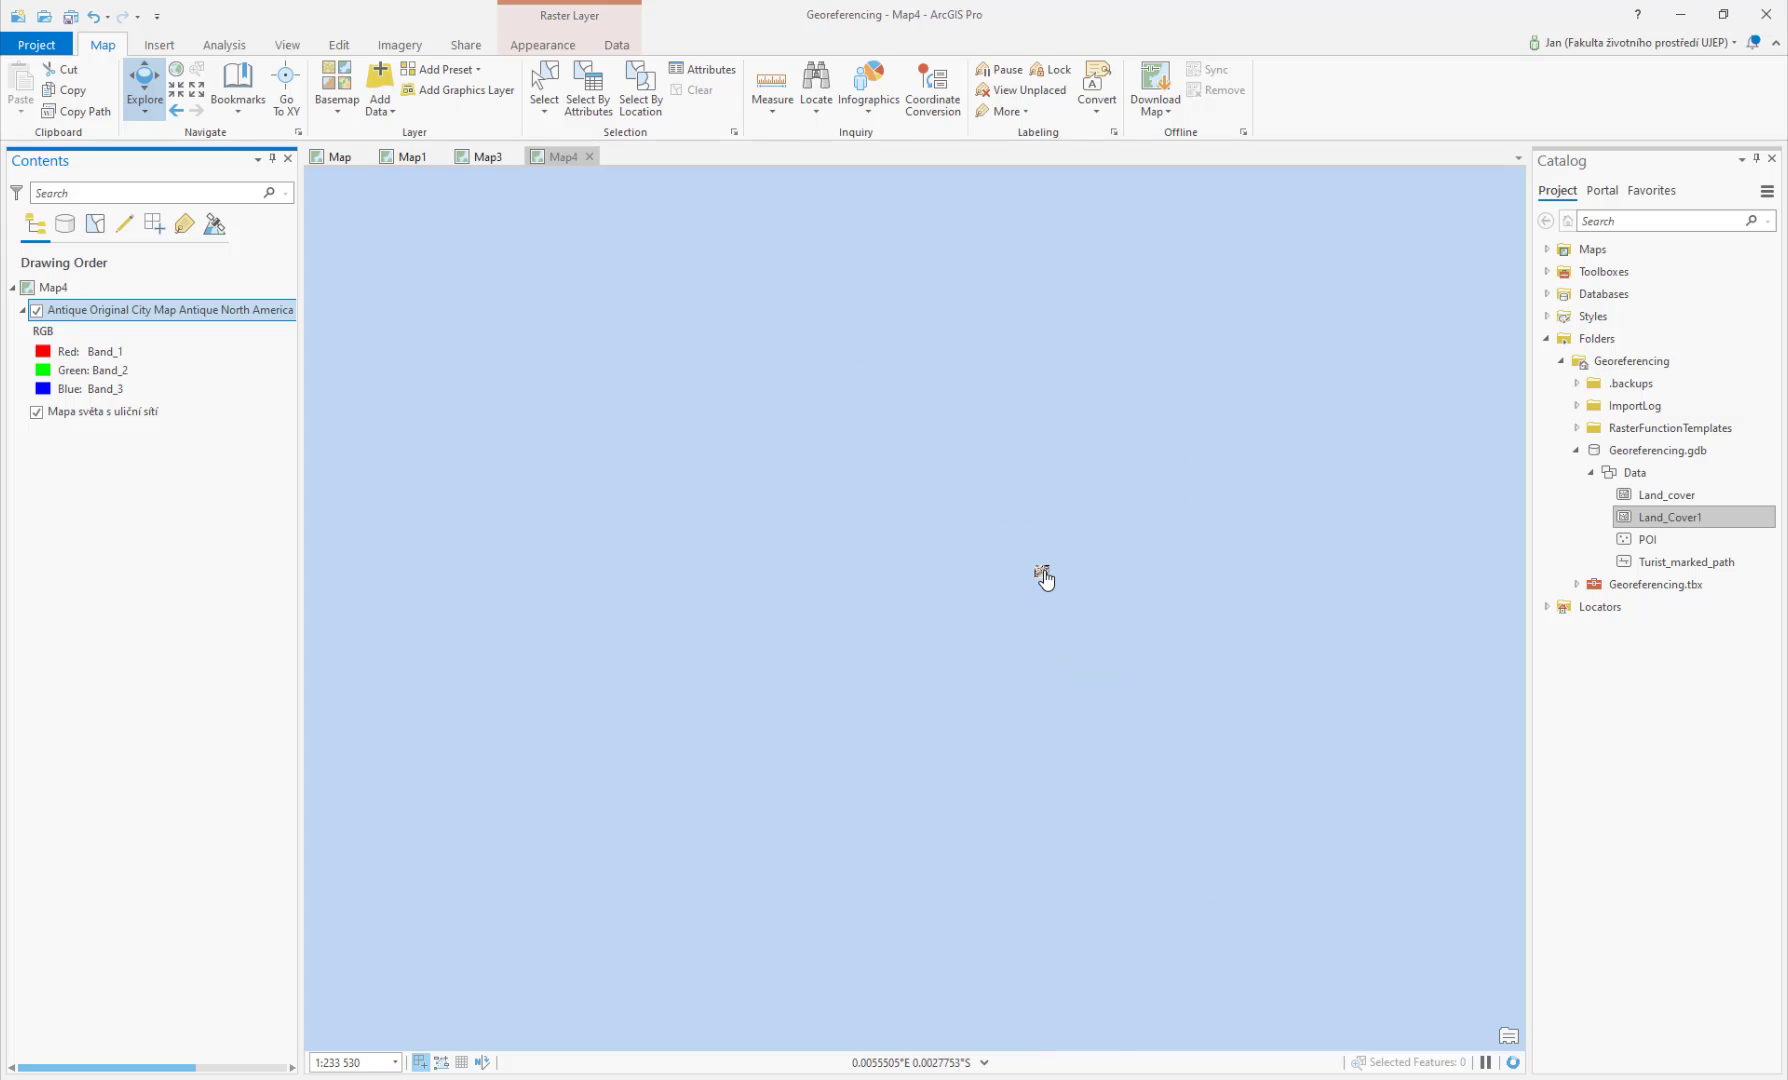
{"action": "scroll", "coordinate": [1047, 578], "scroll_direction": "down", "scroll_amount": 3}
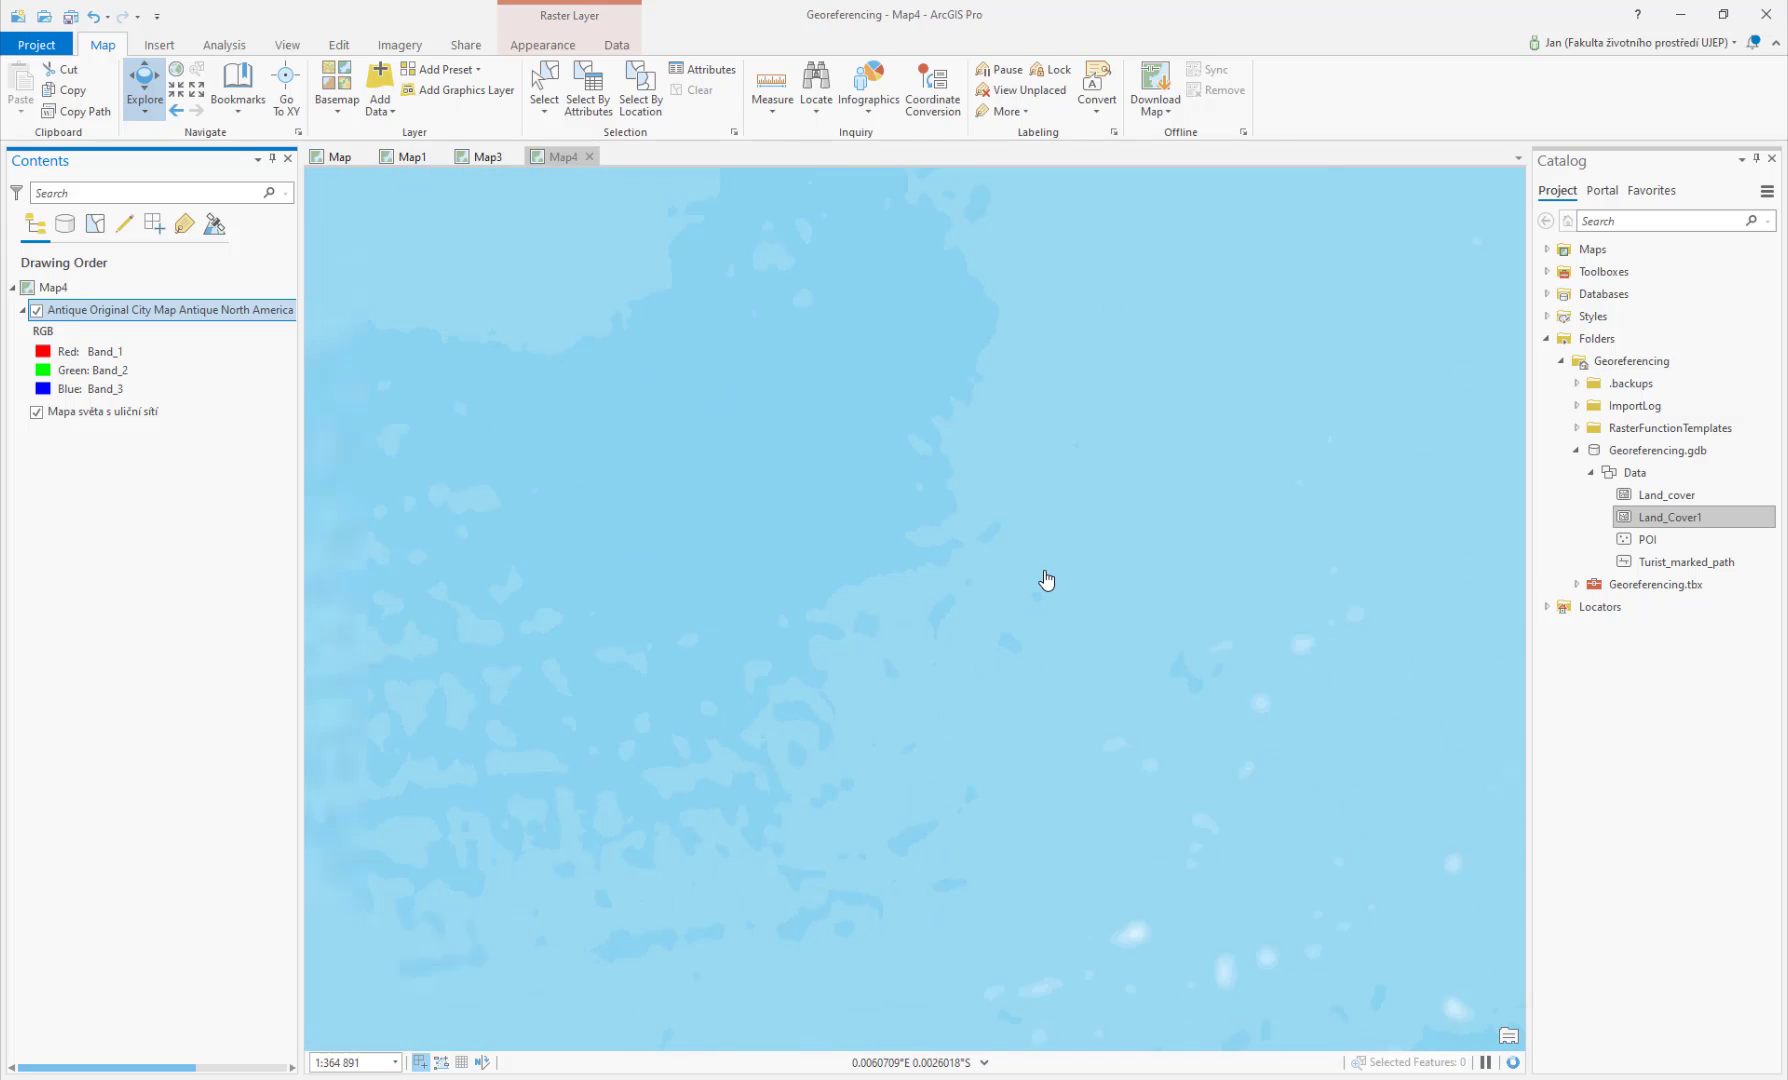
{"action": "scroll", "coordinate": [1047, 578], "scroll_direction": "down", "scroll_amount": 2}
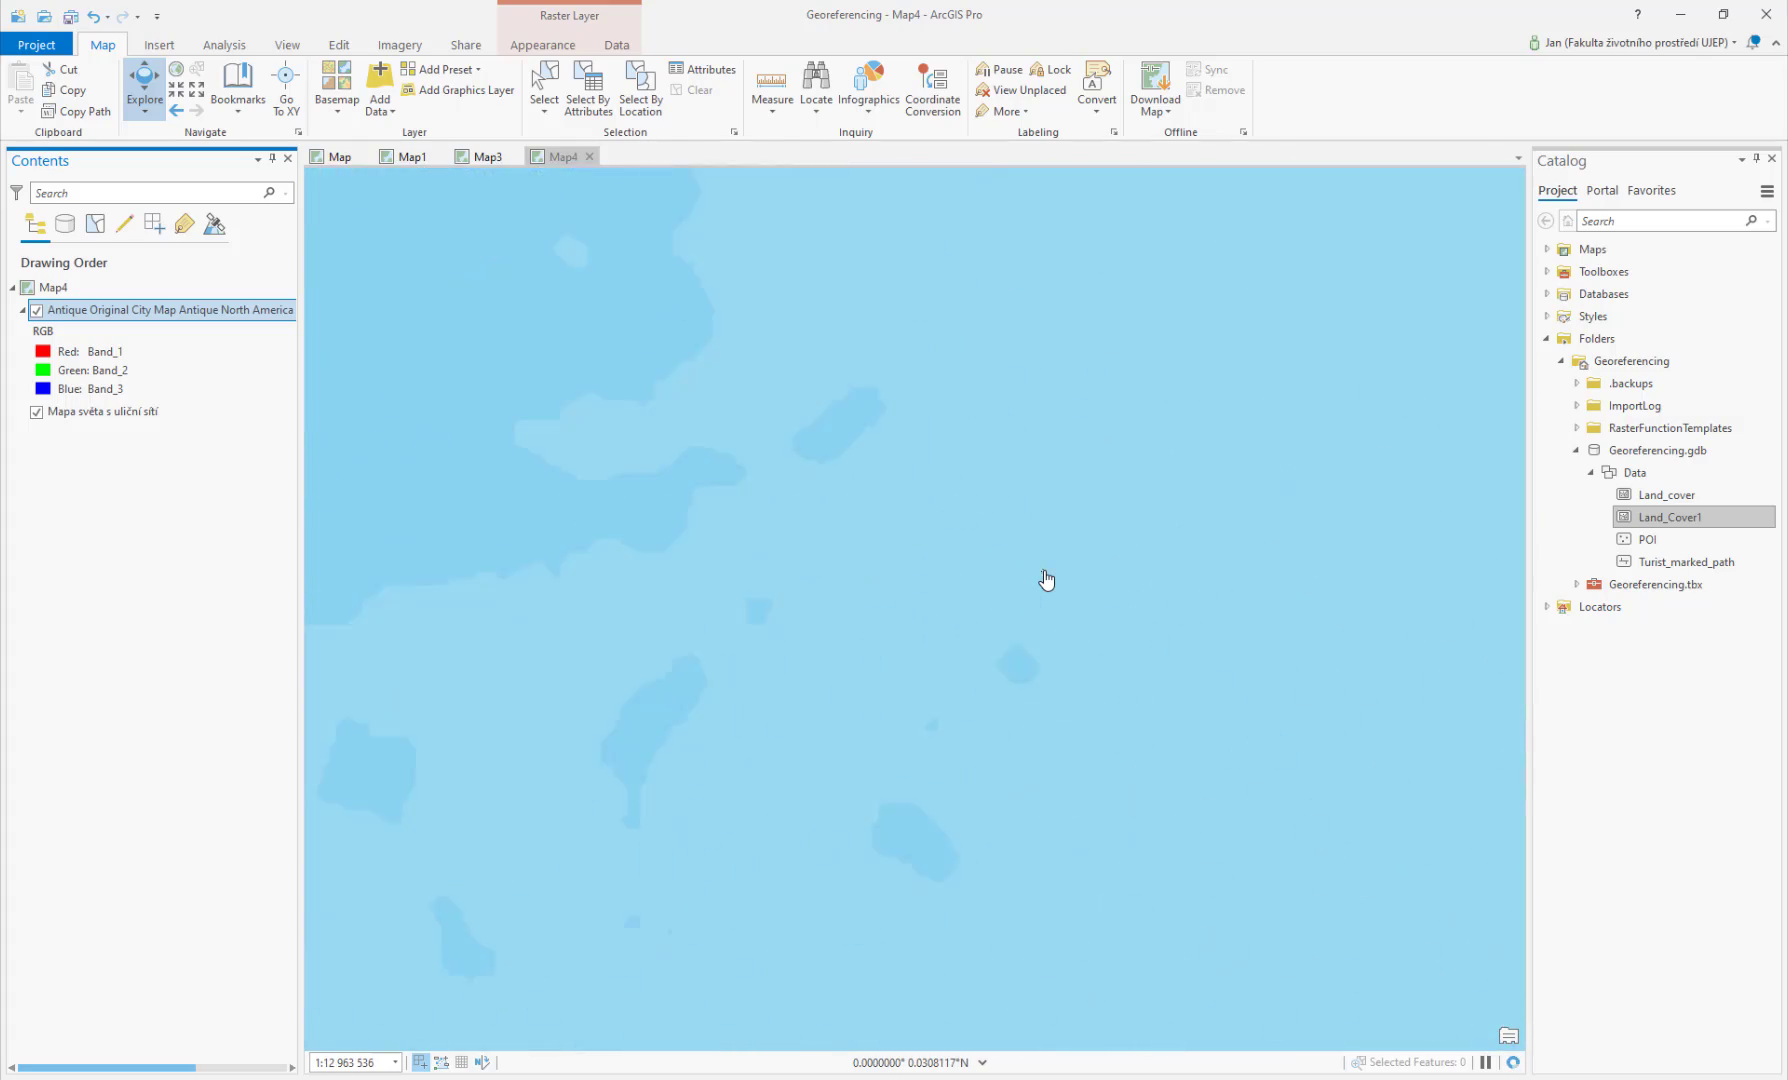
{"action": "scroll", "coordinate": [1041, 578], "scroll_direction": "up", "scroll_amount": 10}
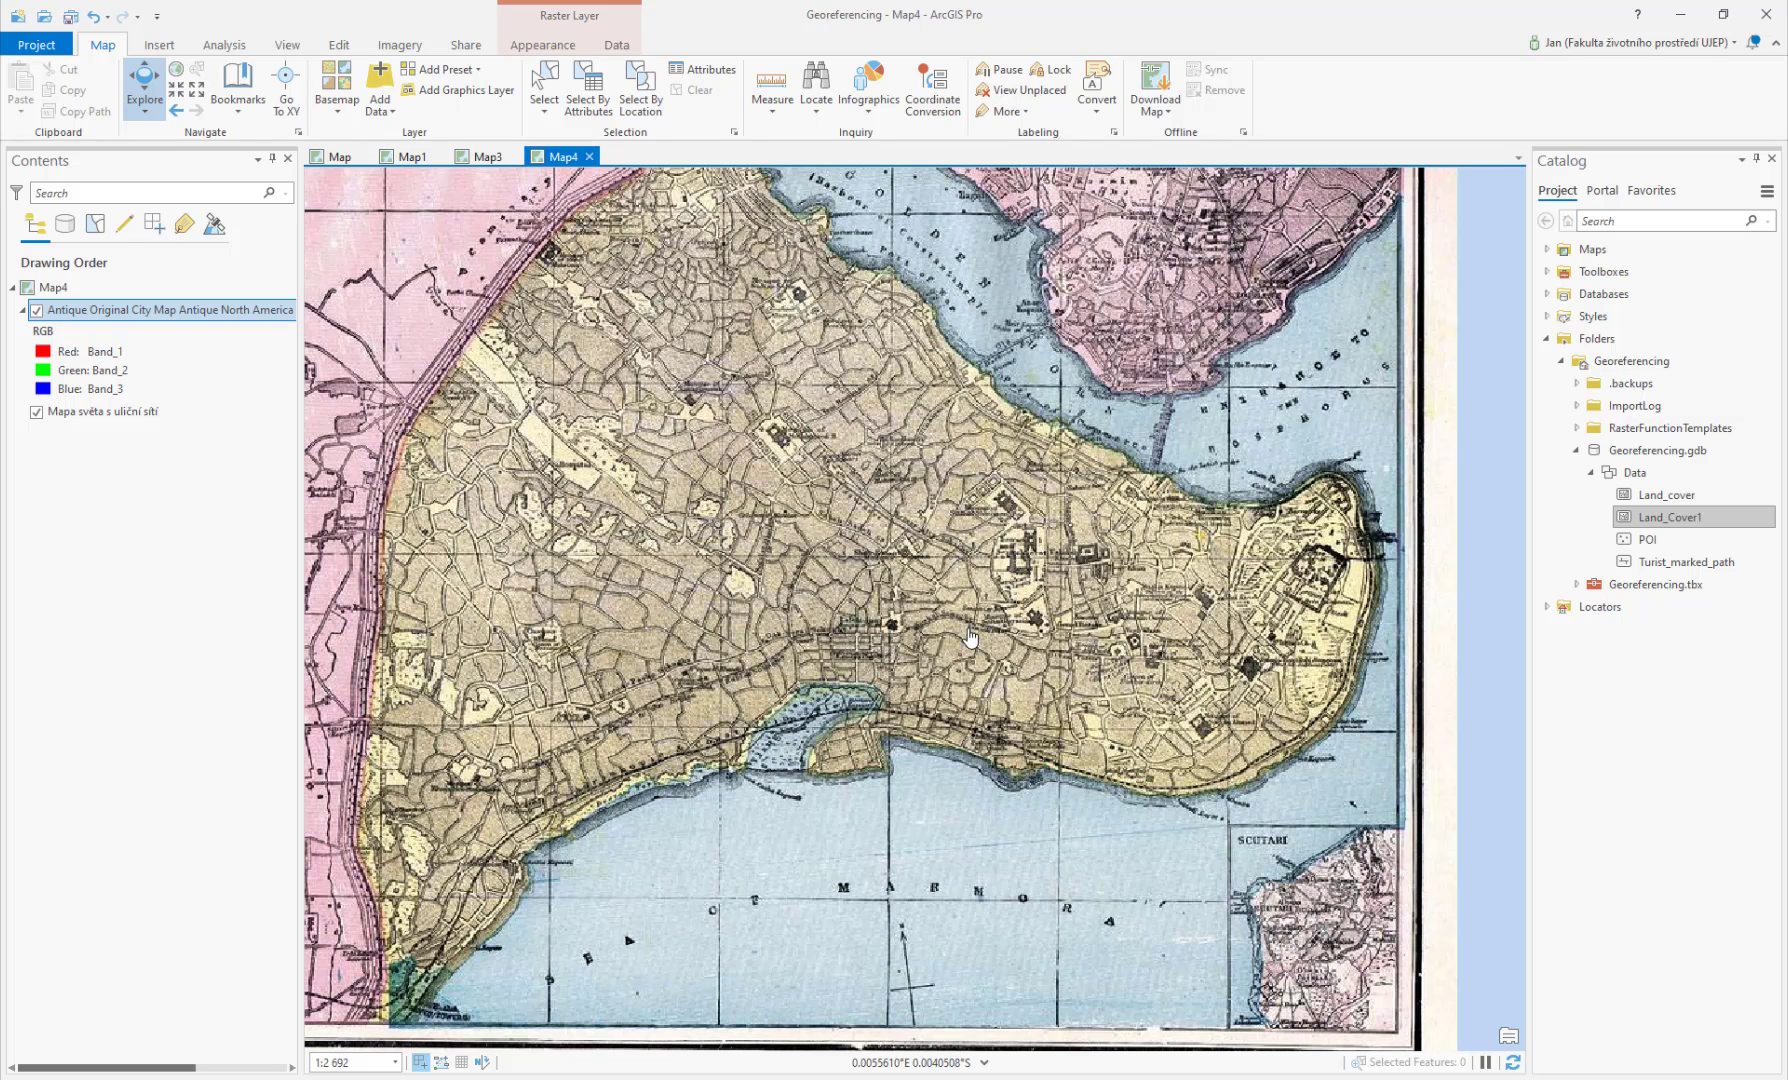
{"action": "left_click_drag", "start_coordinate": [970, 645], "coordinate": [973, 728]}
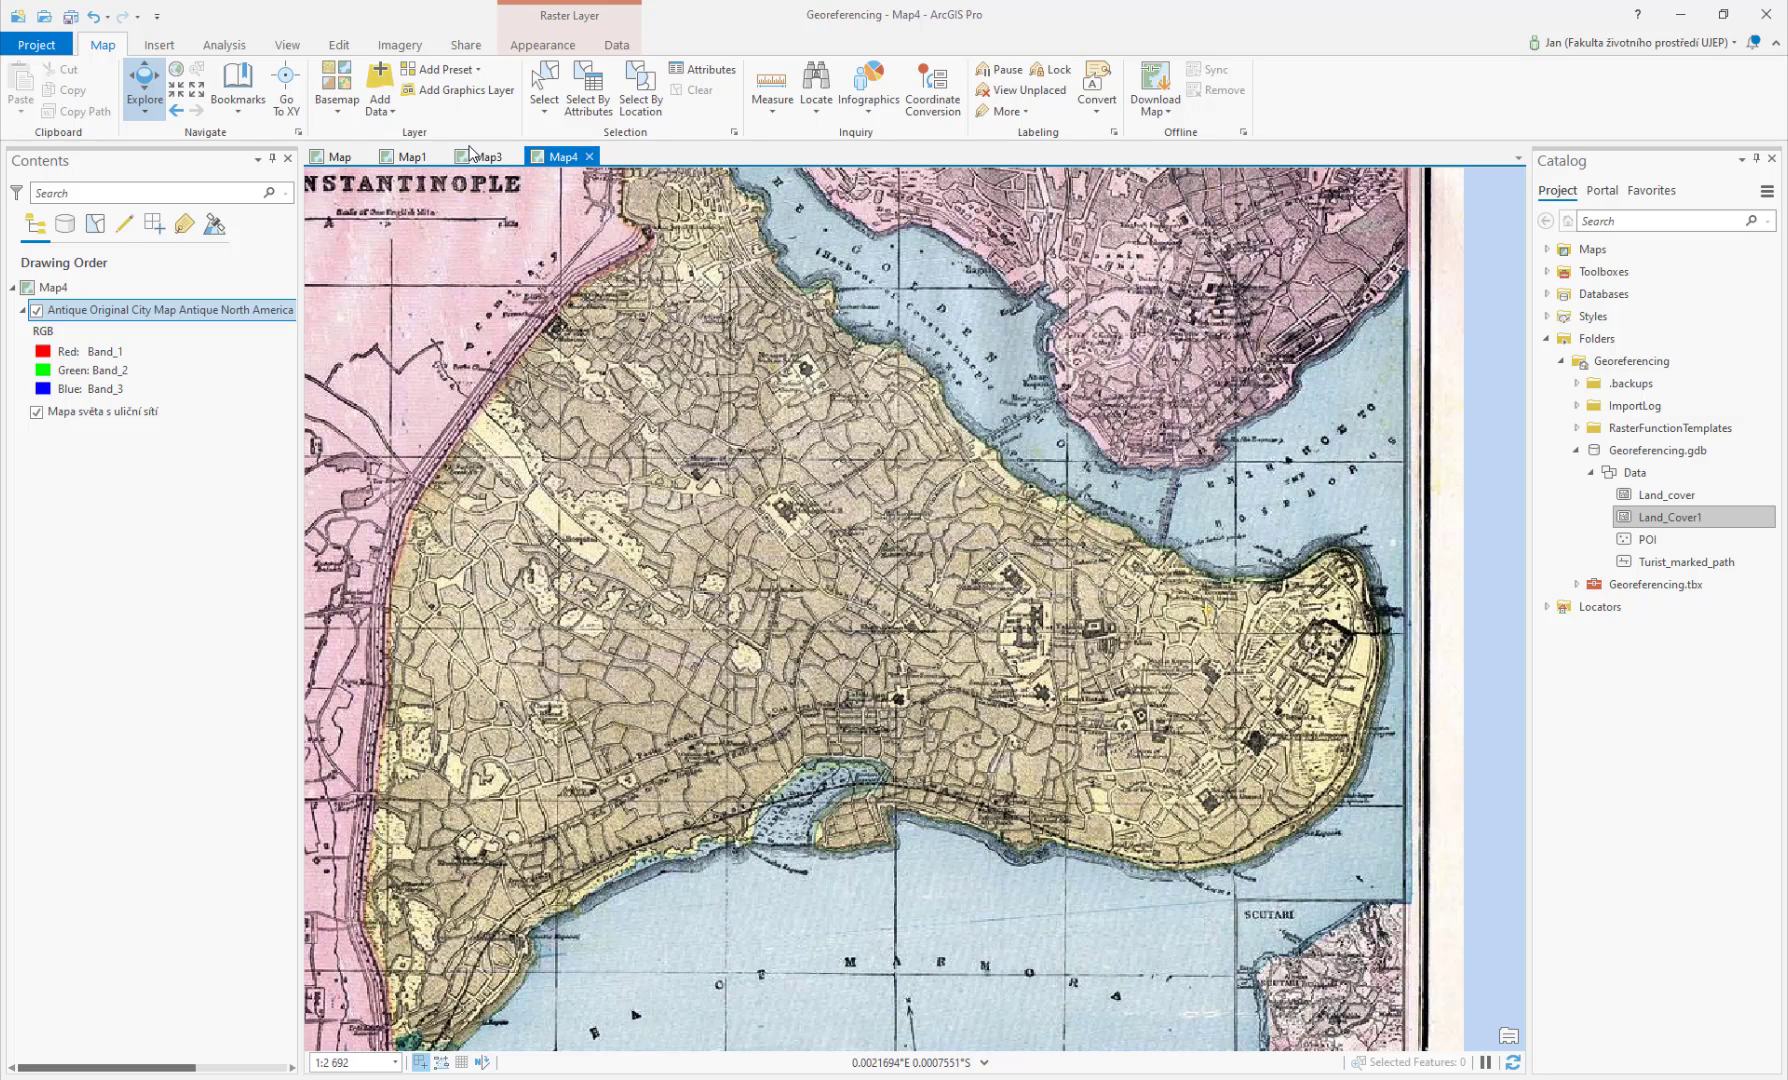
Step: Start georeferencing the antique city map and link the bridge's southern end to the matching spot on the basemap at the Instanbul bookmark
{"action": "left_click", "coordinate": [400, 45]}
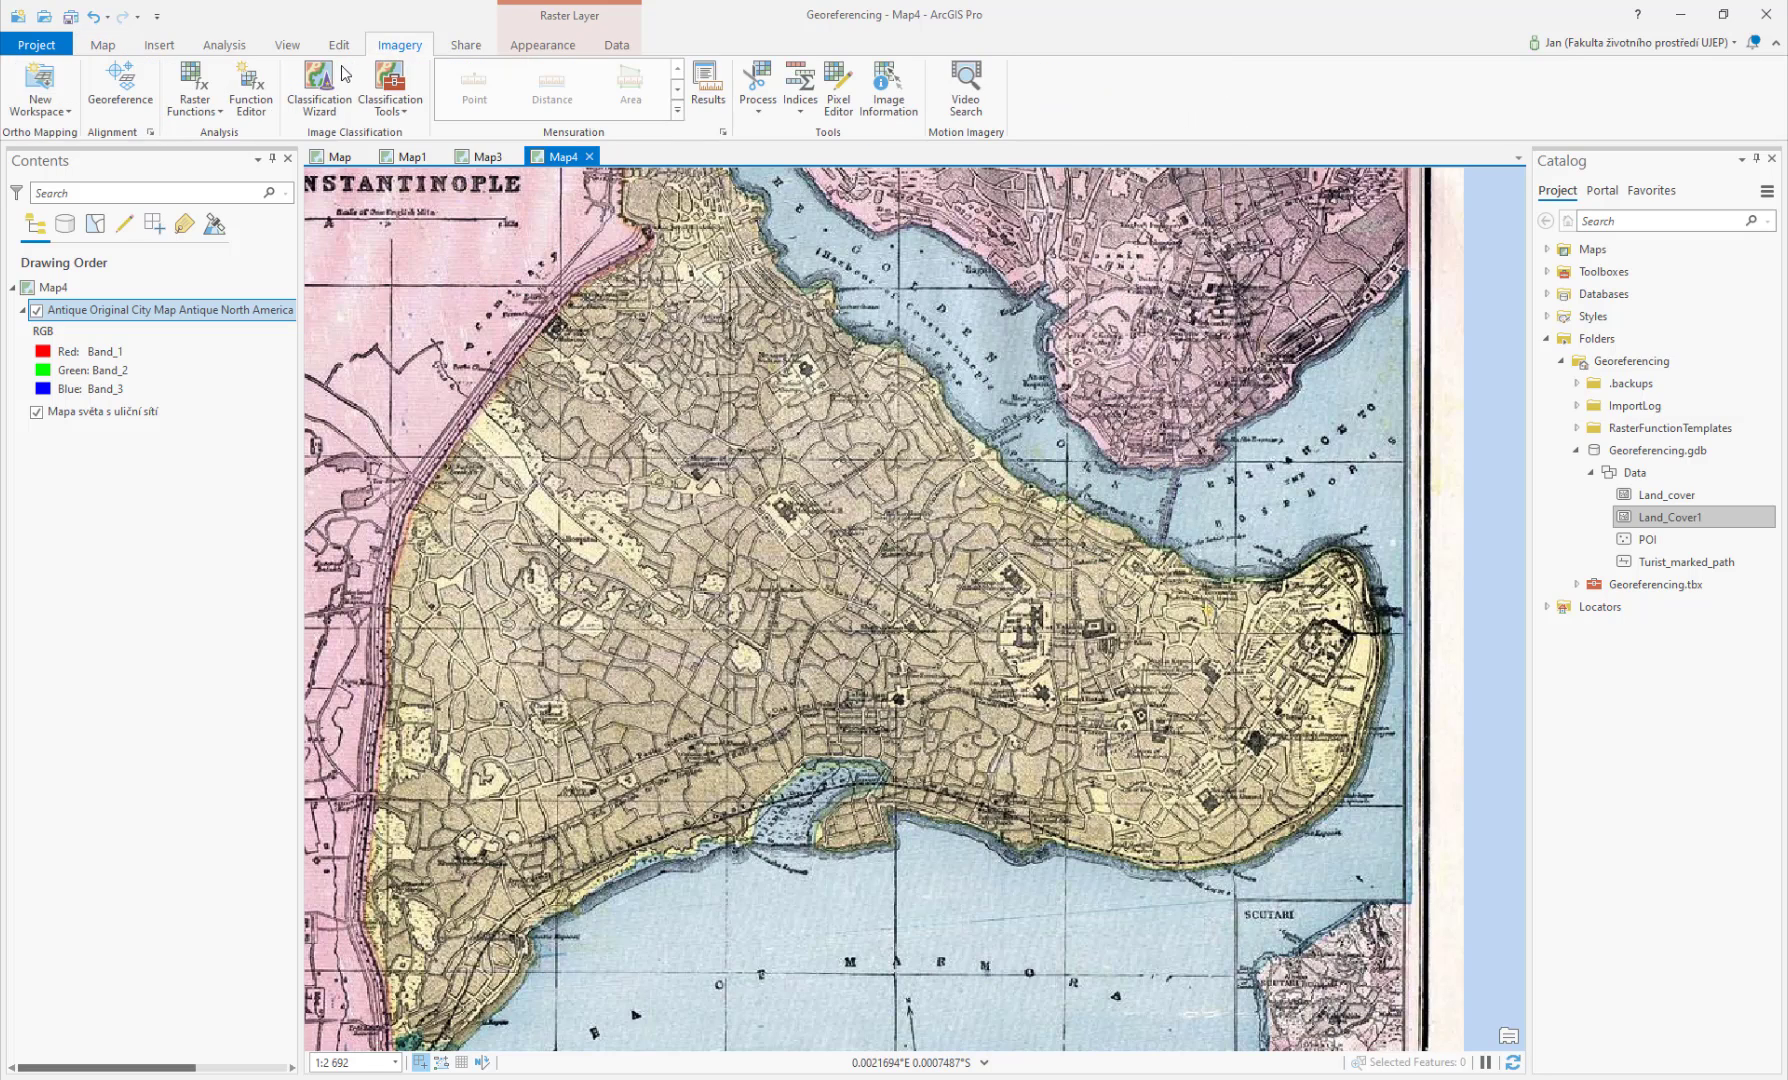
{"action": "left_click", "coordinate": [130, 90]}
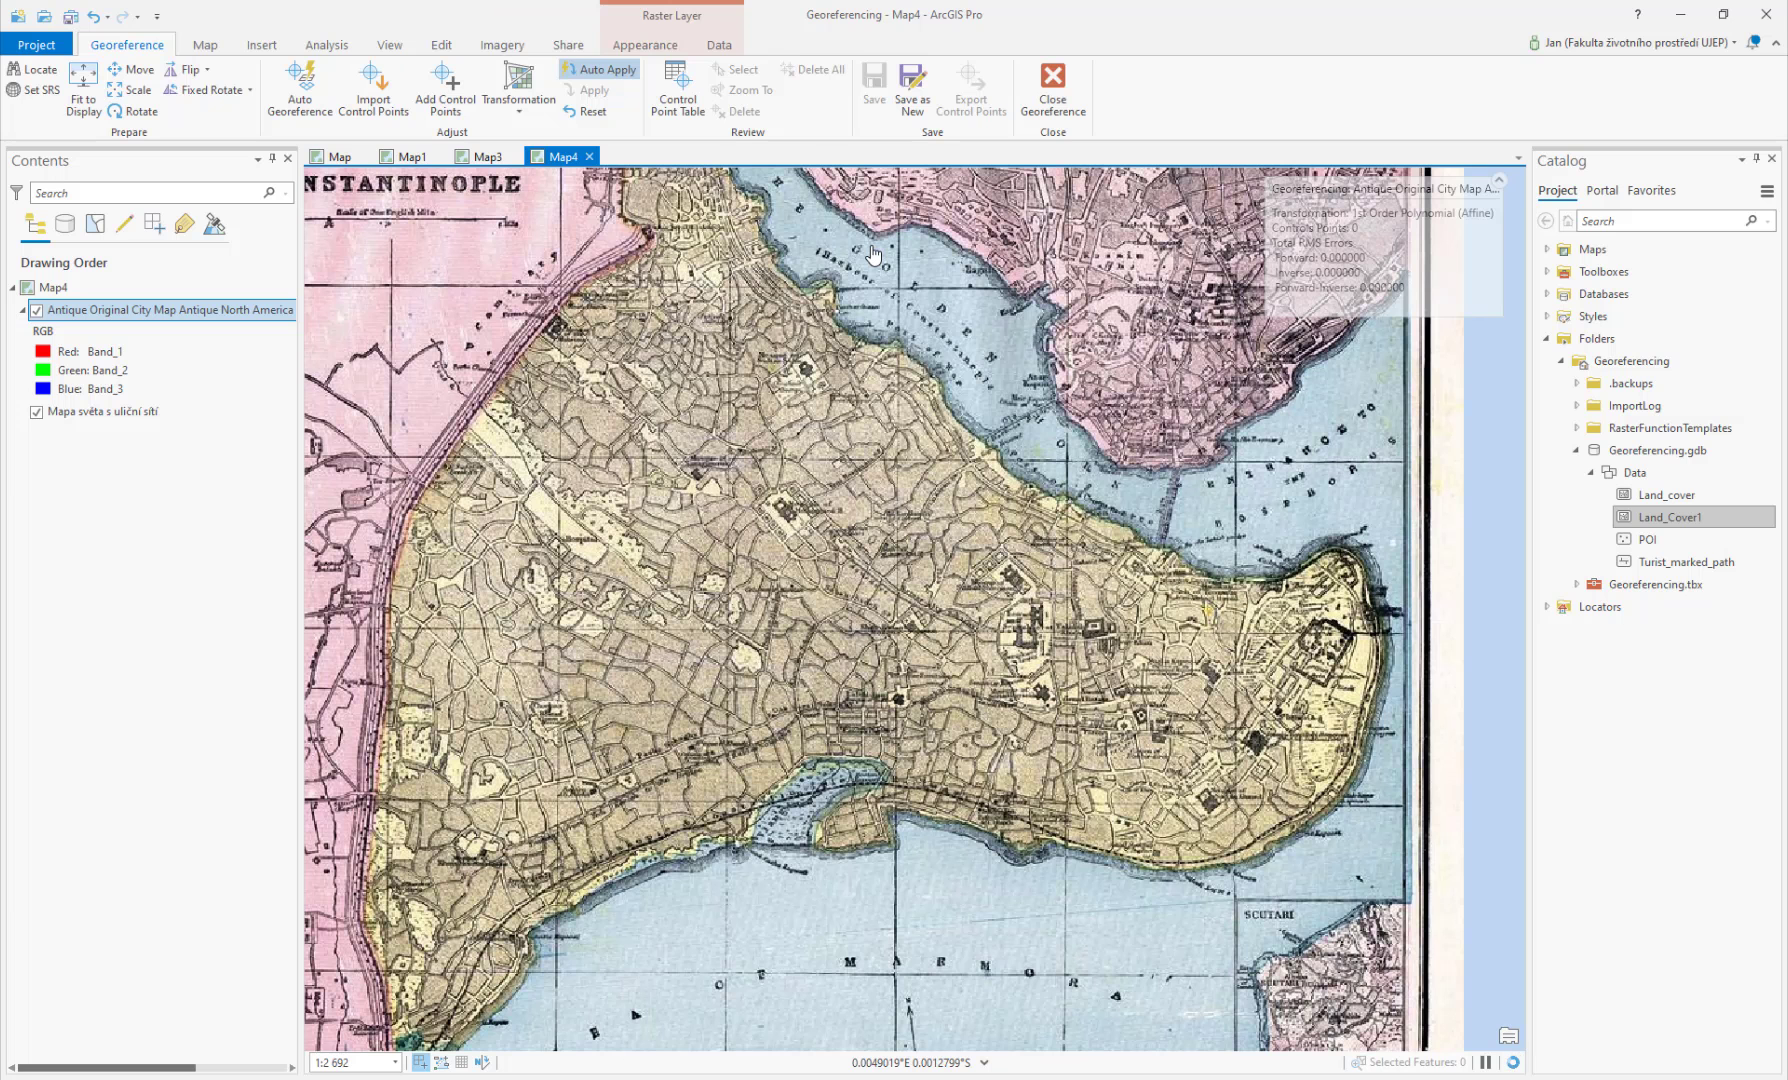
{"action": "left_click", "coordinate": [445, 88]}
{"action": "left_click", "coordinate": [1160, 548]}
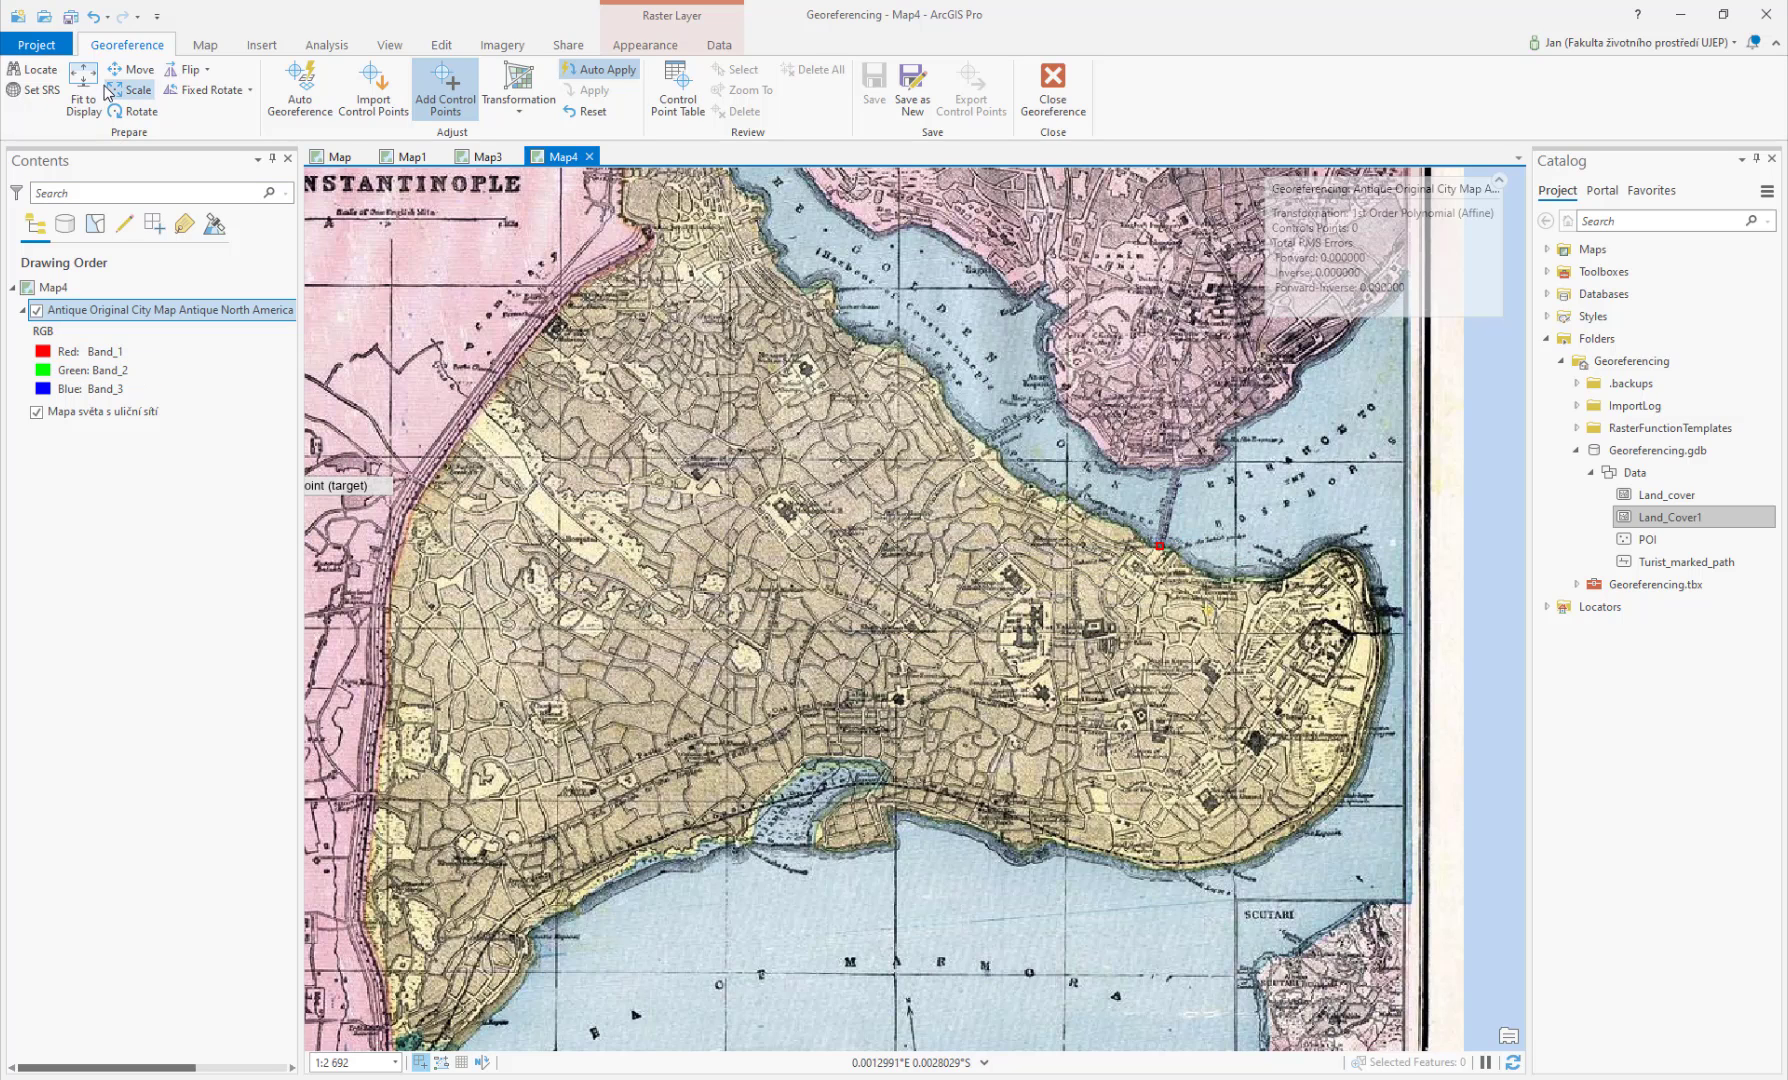
{"action": "left_click", "coordinate": [205, 45]}
{"action": "left_click", "coordinate": [239, 105]}
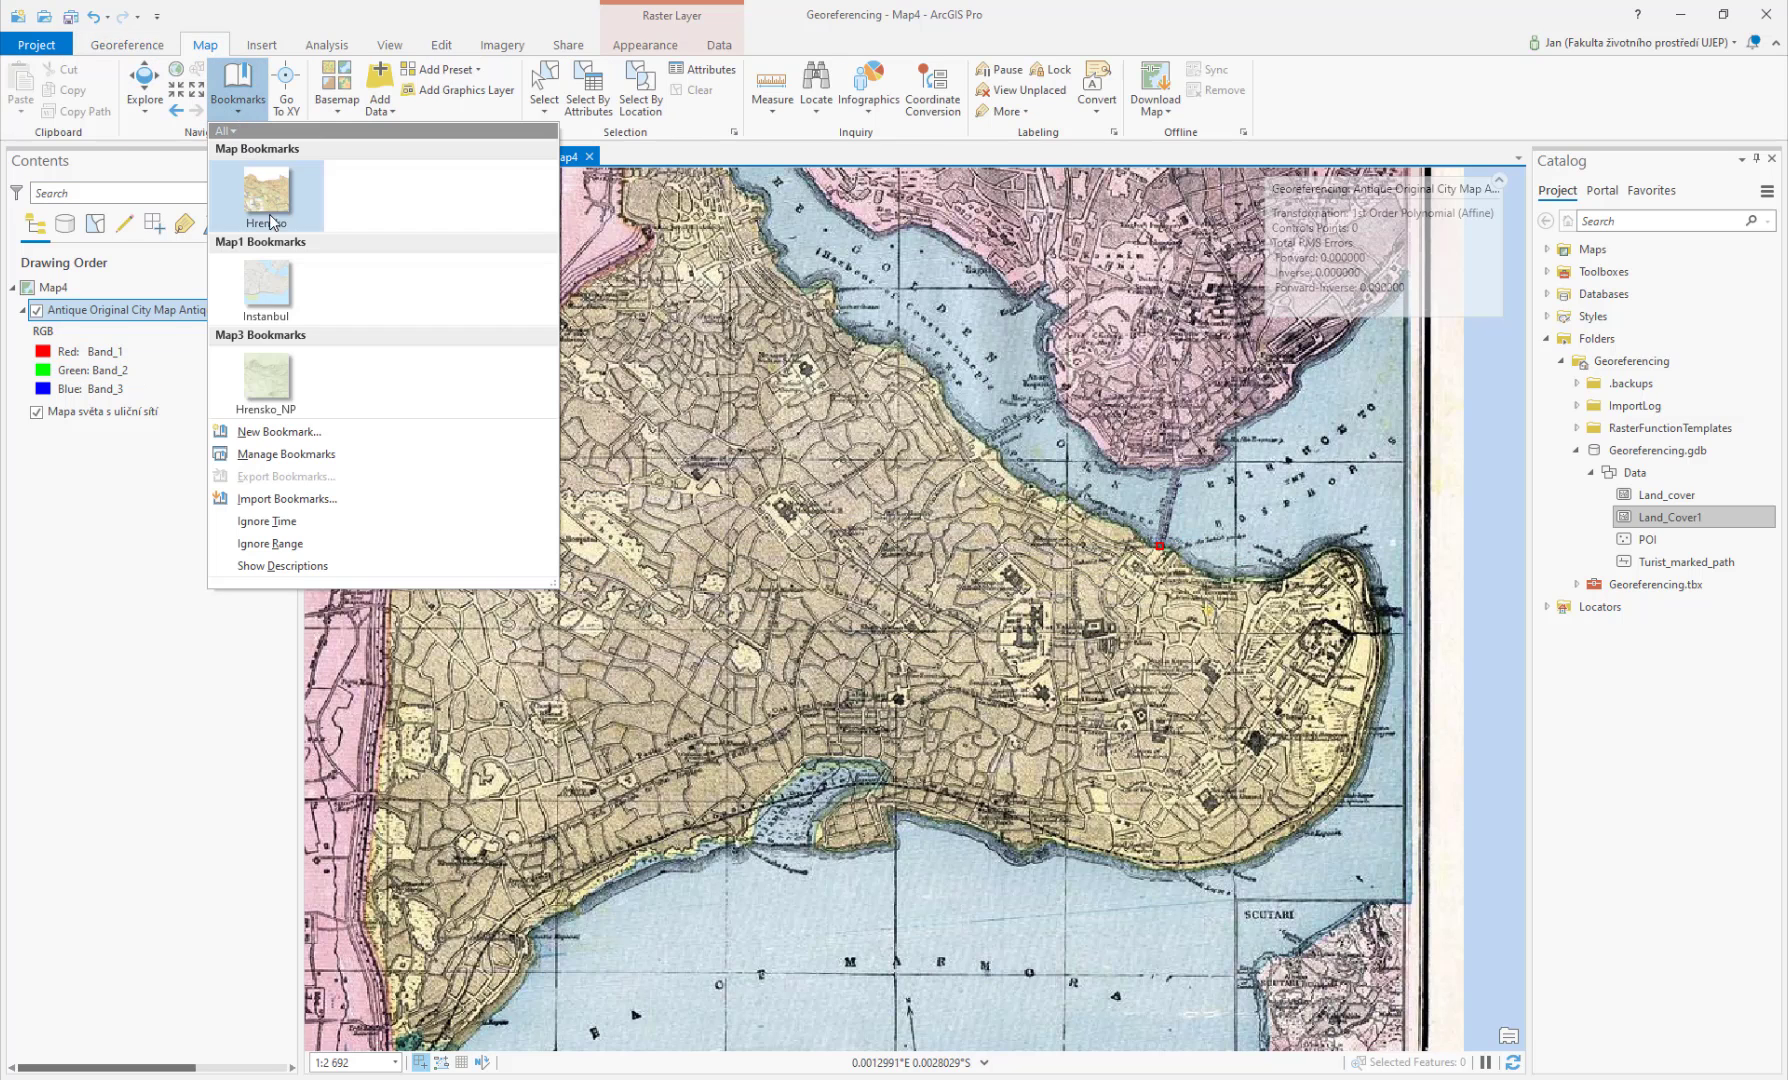
{"action": "left_click", "coordinate": [284, 295]}
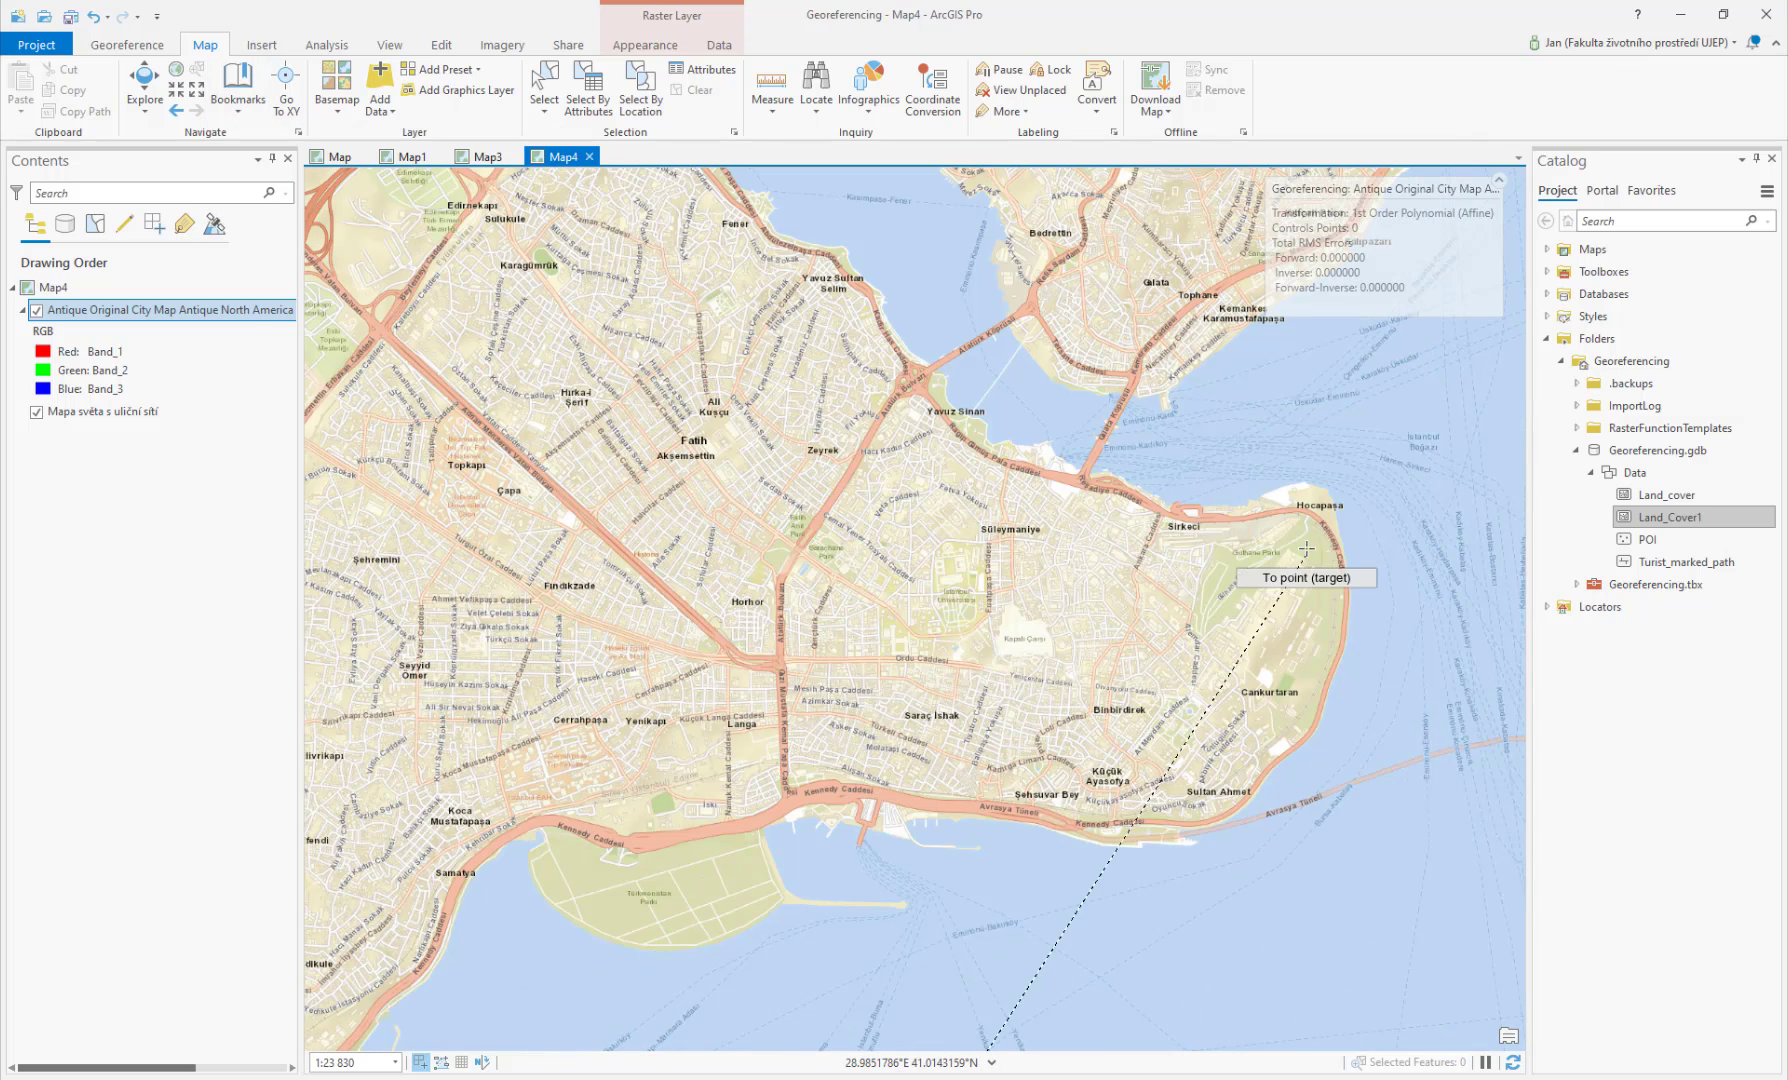
{"action": "left_click", "coordinate": [1087, 470]}
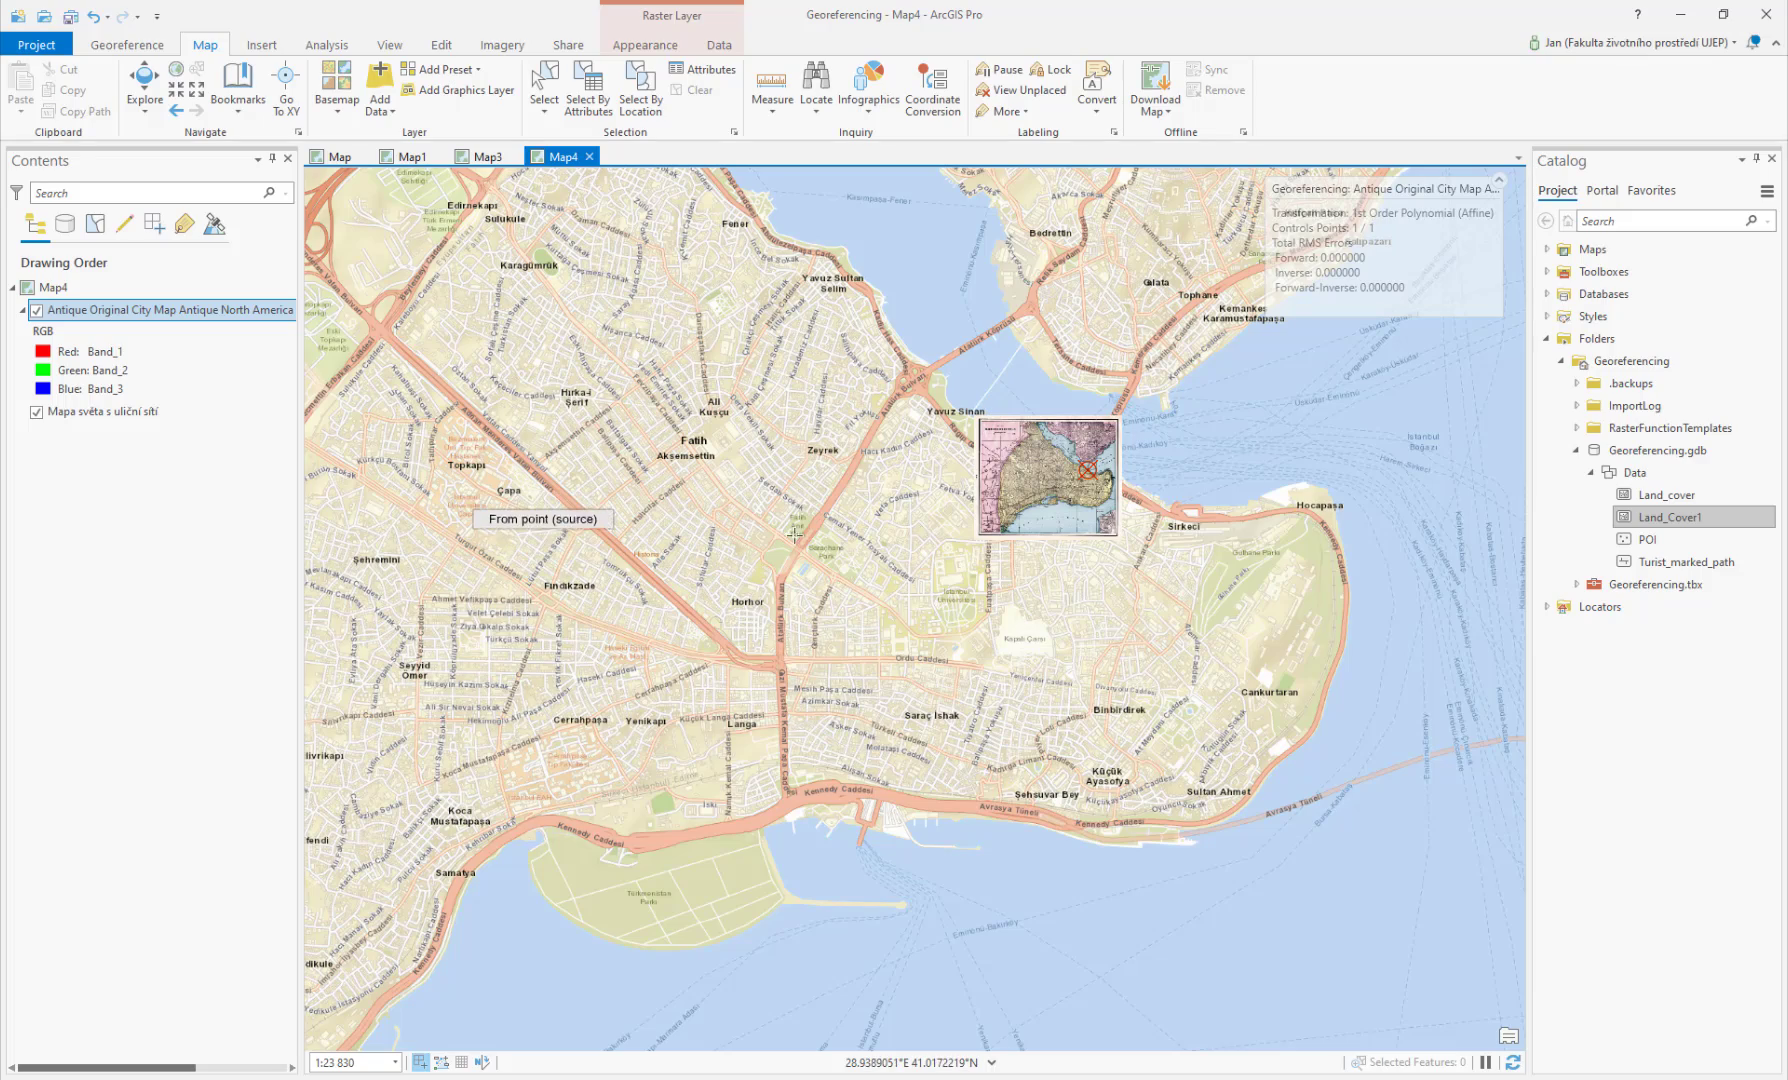
Step: Add a second control point from the large mosque in the middle of the old city to the mosque site north of the university
{"action": "scroll", "coordinate": [1044, 467], "scroll_direction": "up", "scroll_amount": 5}
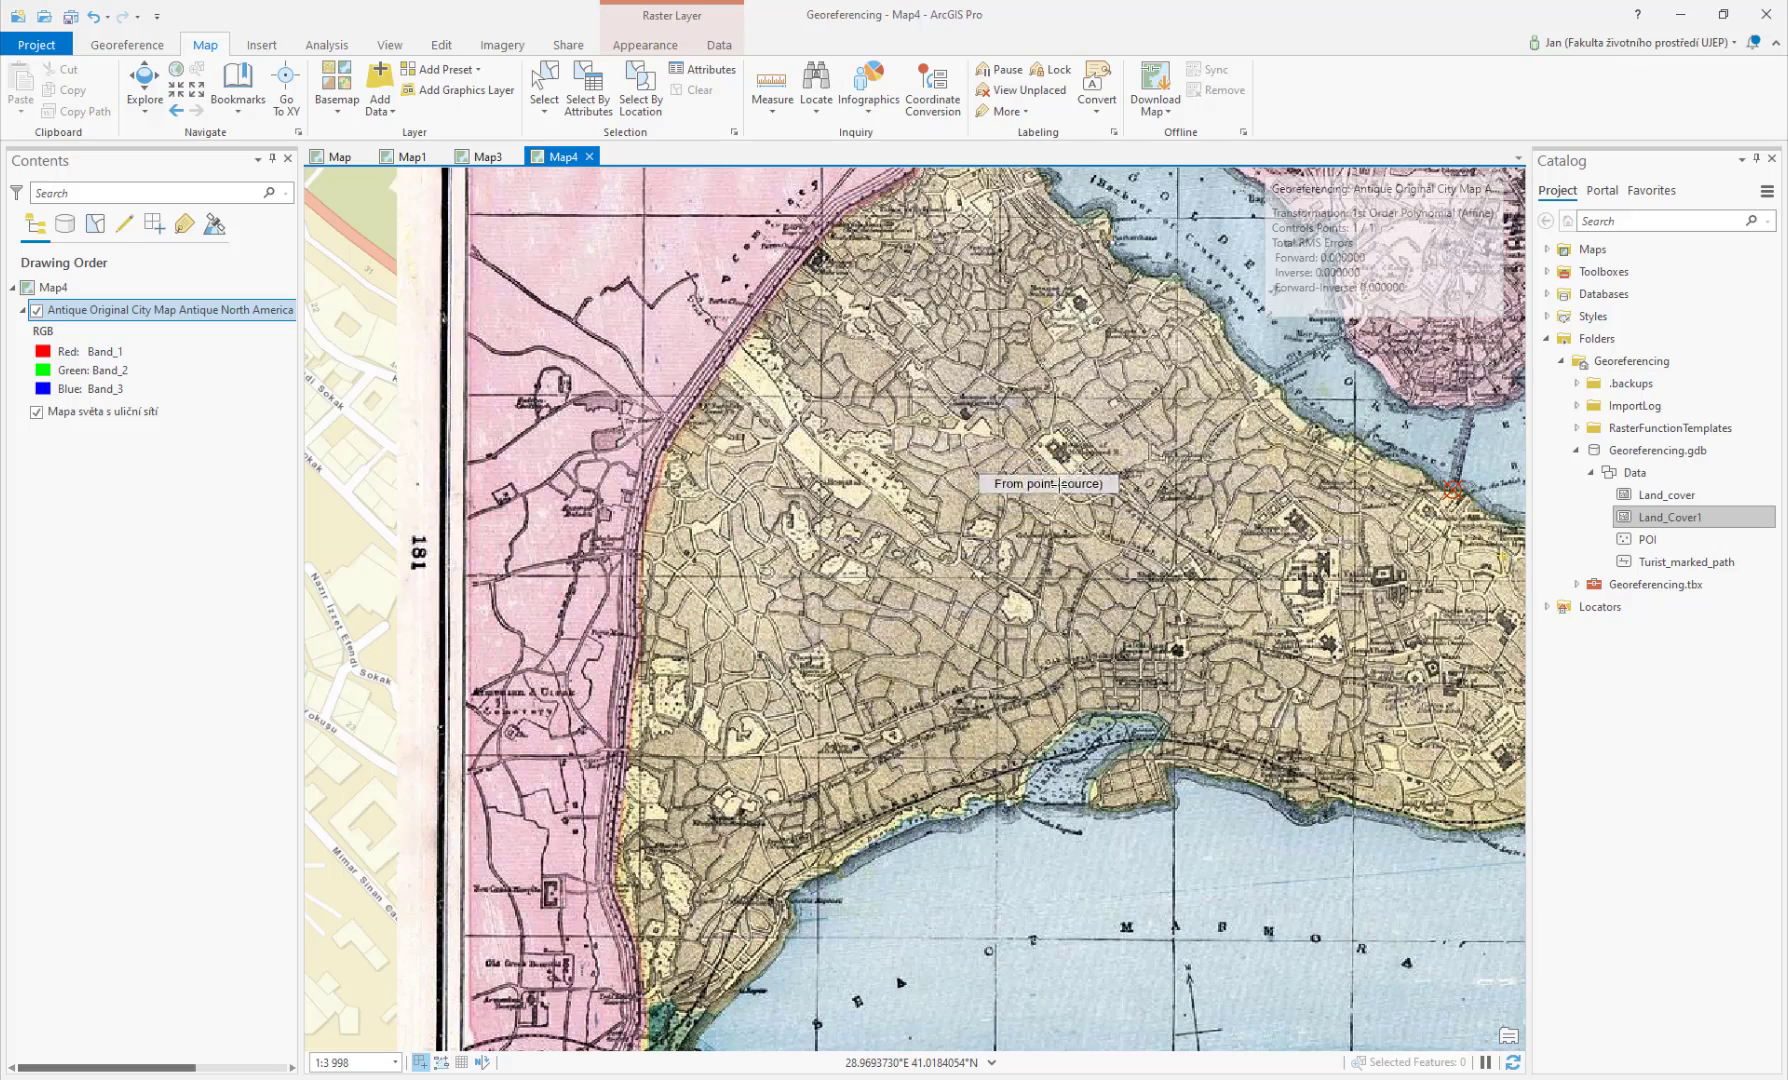
{"action": "scroll", "coordinate": [875, 568], "scroll_direction": "down", "scroll_amount": 2}
{"action": "scroll", "coordinate": [820, 620], "scroll_direction": "down", "scroll_amount": 2}
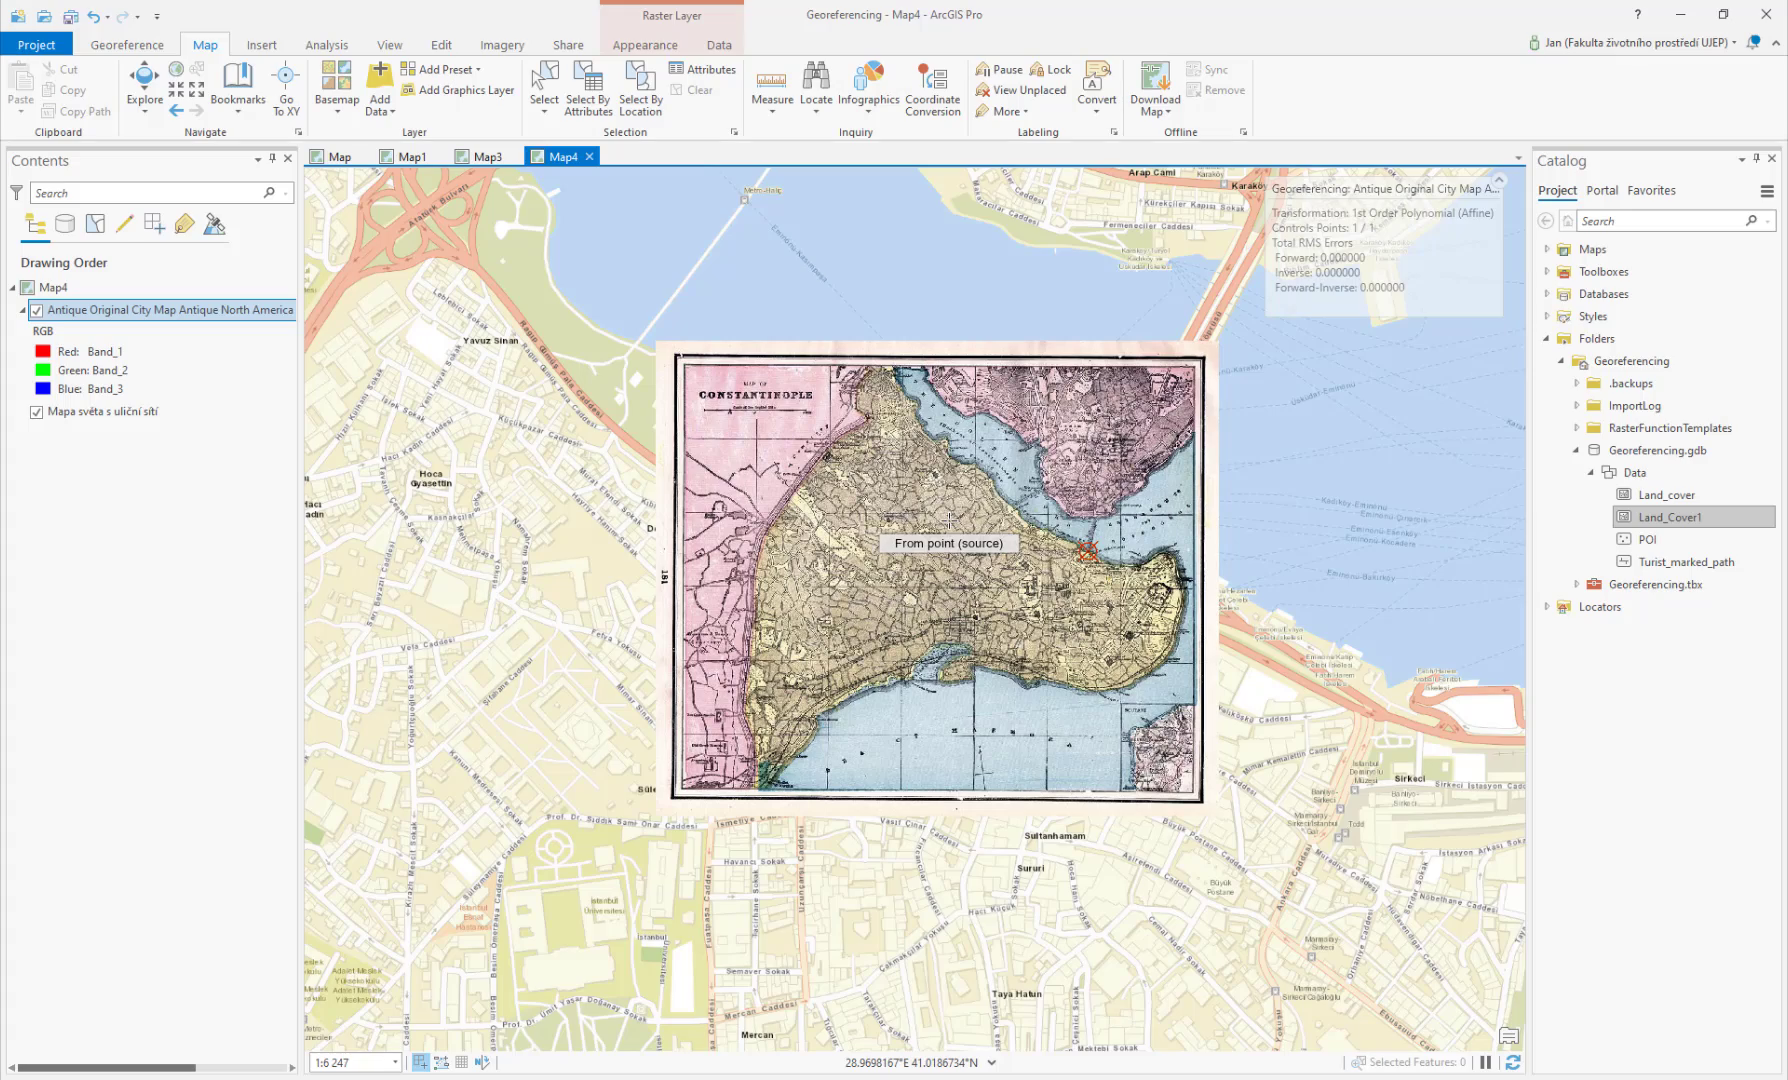
{"action": "scroll", "coordinate": [898, 557], "scroll_direction": "up", "scroll_amount": 4}
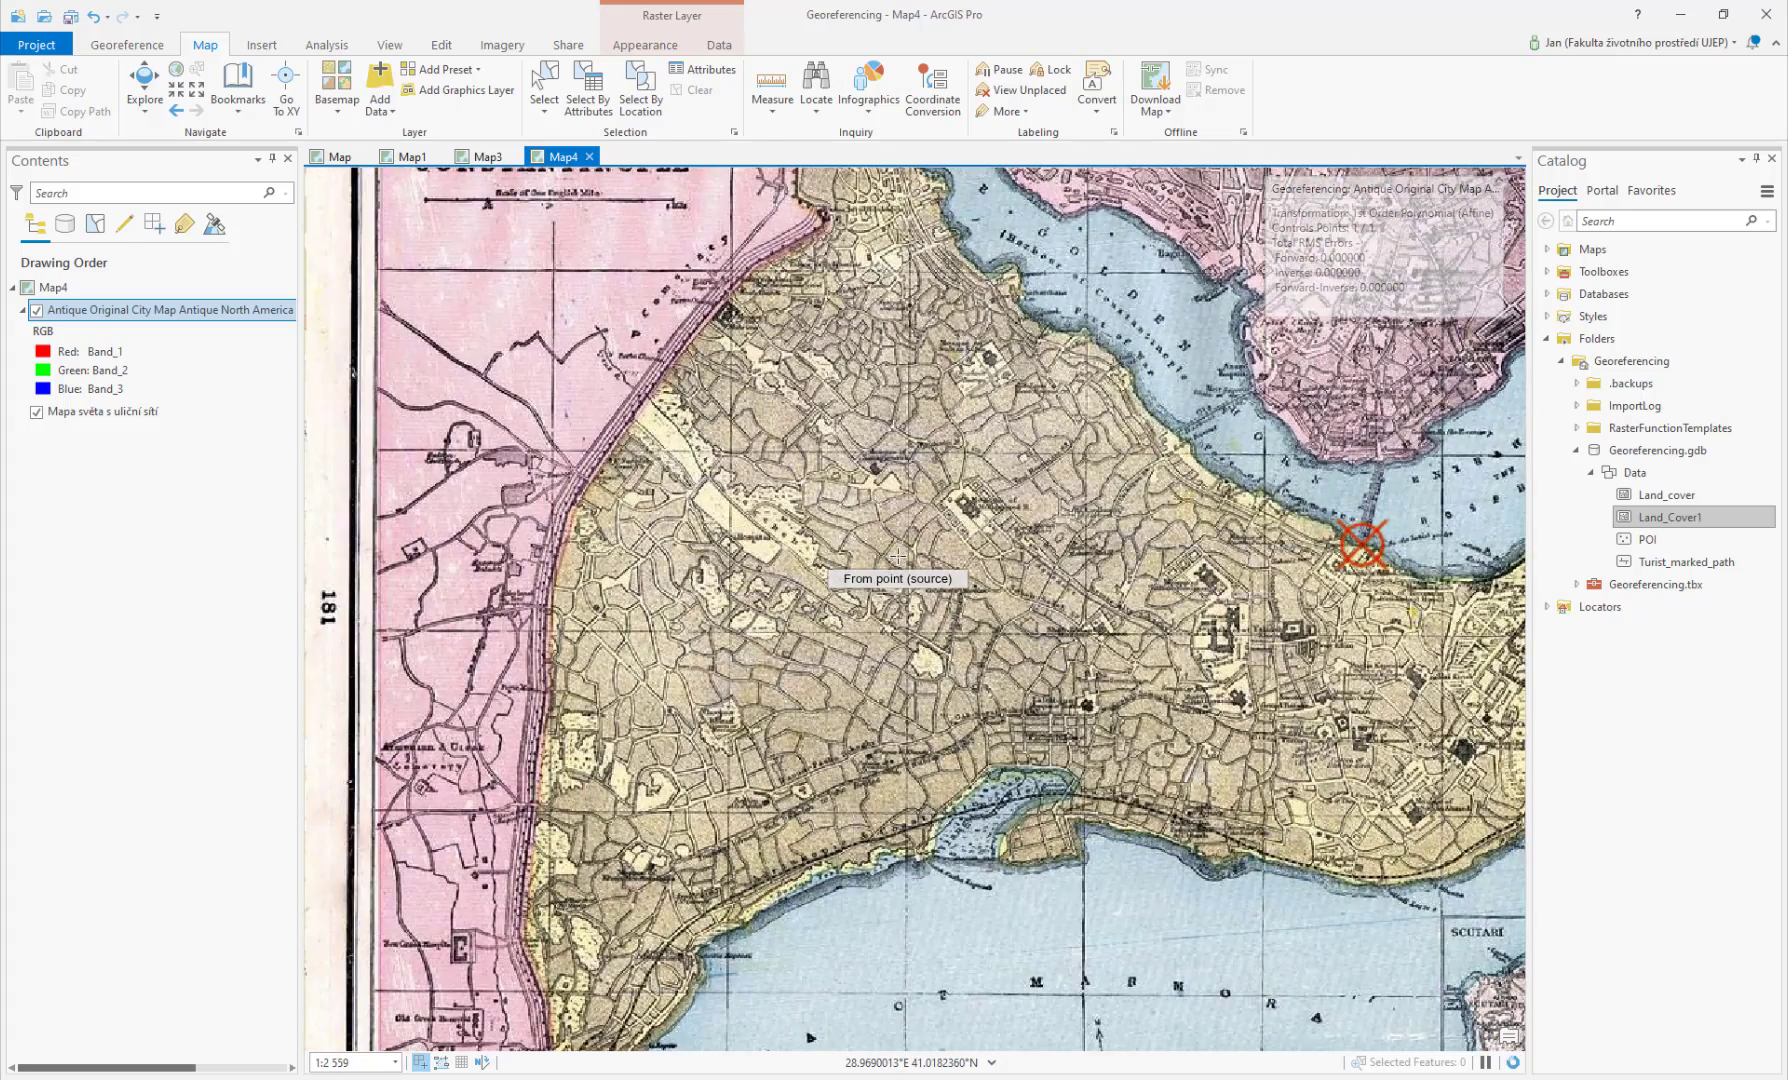
{"action": "scroll", "coordinate": [930, 530], "scroll_direction": "up", "scroll_amount": 2}
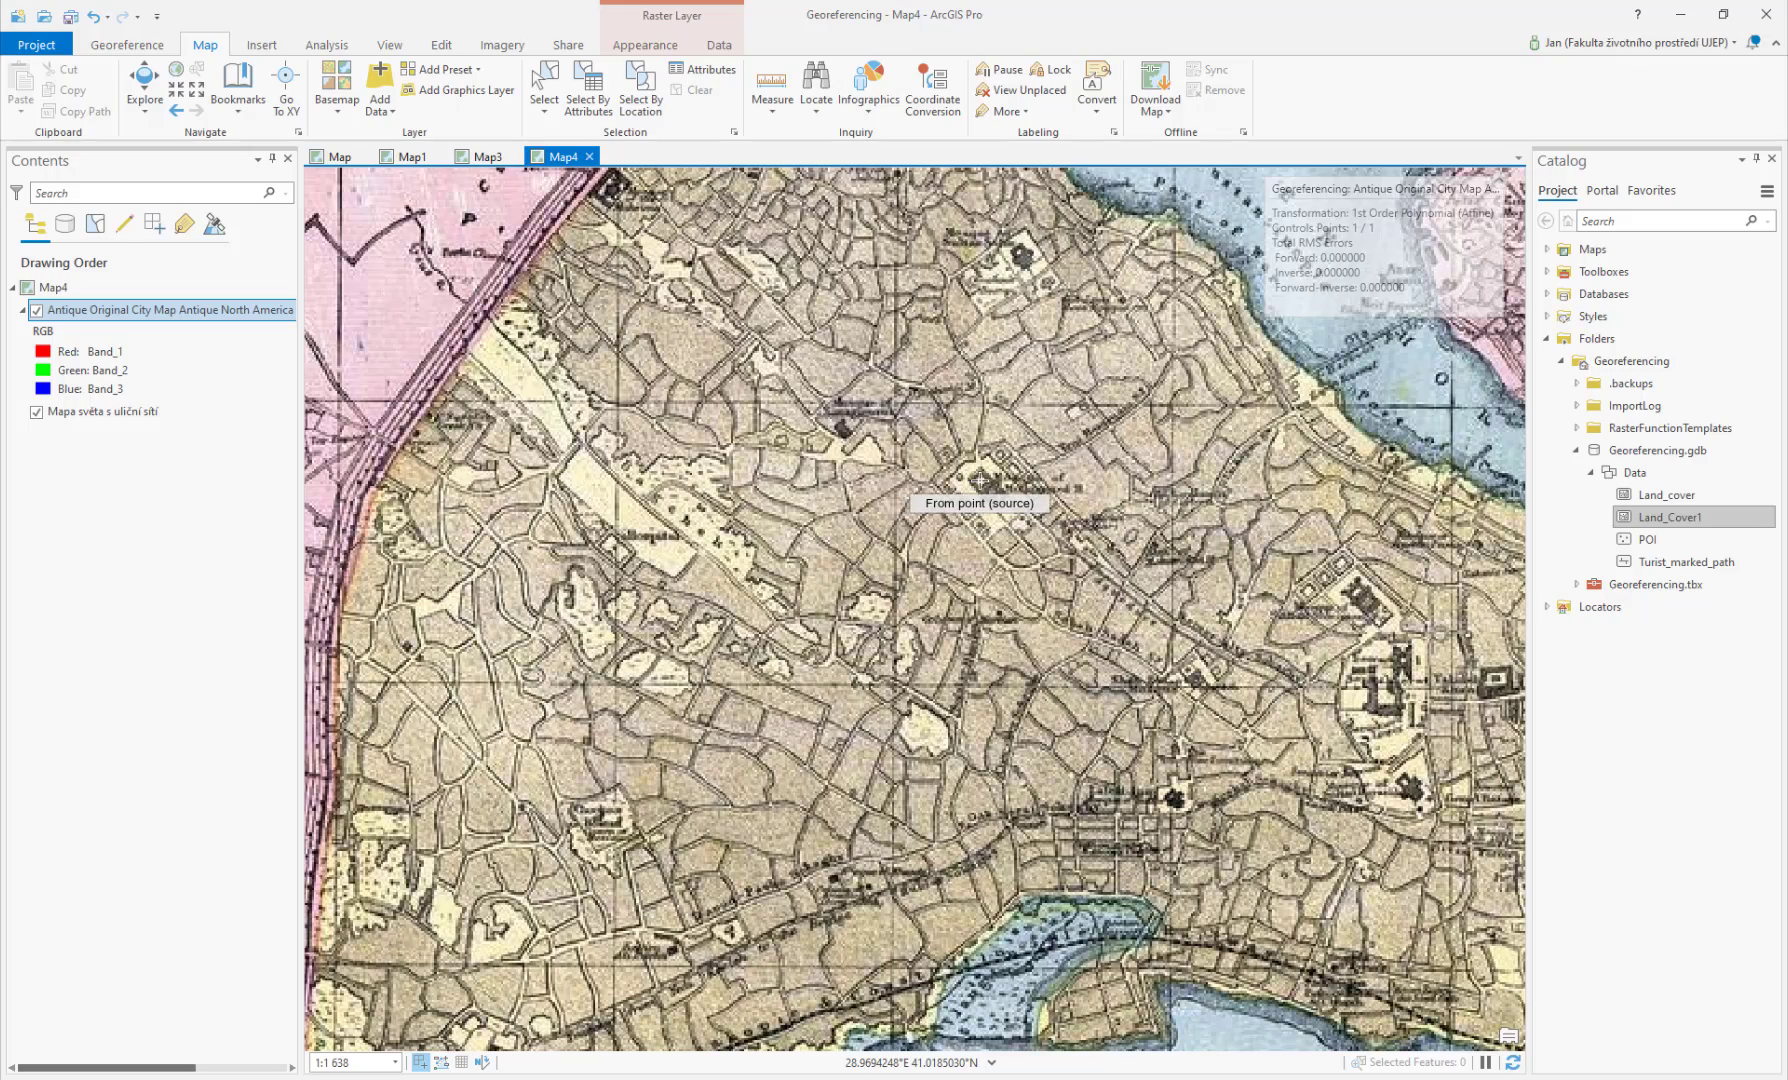
{"action": "left_click", "coordinate": [979, 481]}
{"action": "scroll", "coordinate": [845, 651], "scroll_direction": "down", "scroll_amount": 6}
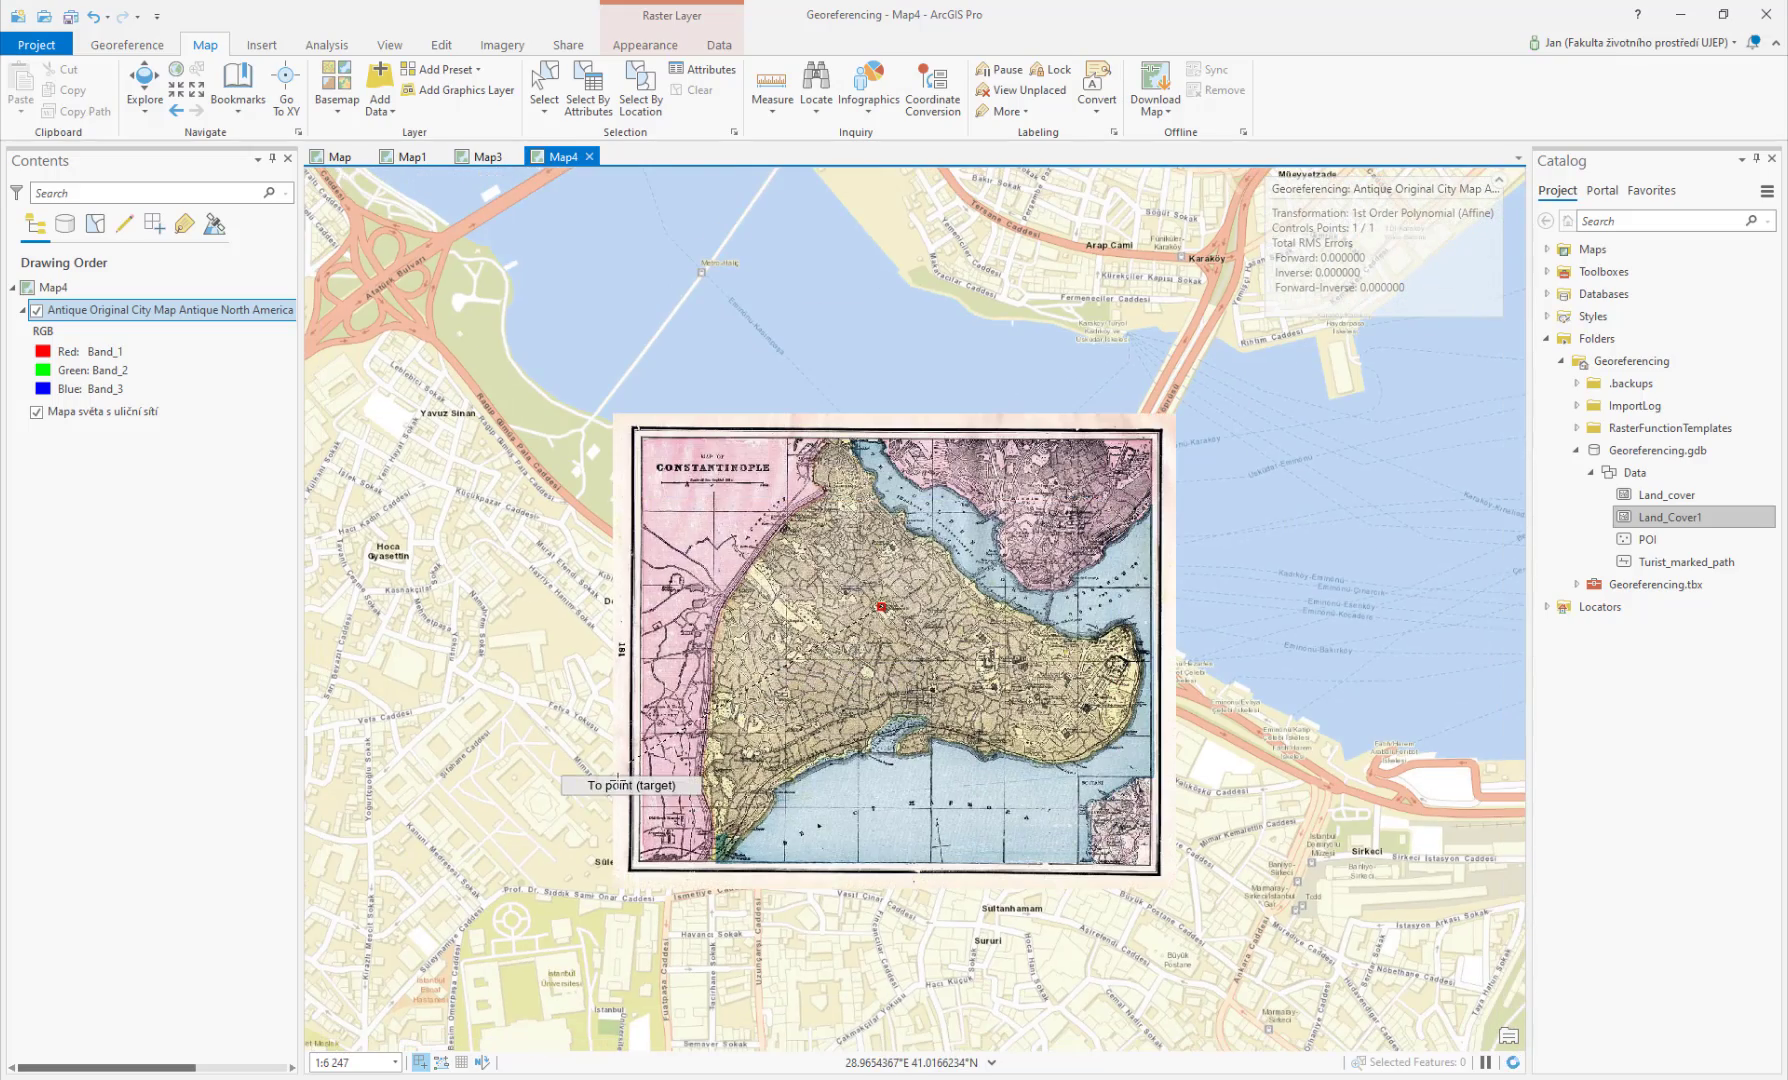
{"action": "left_click", "coordinate": [516, 778]}
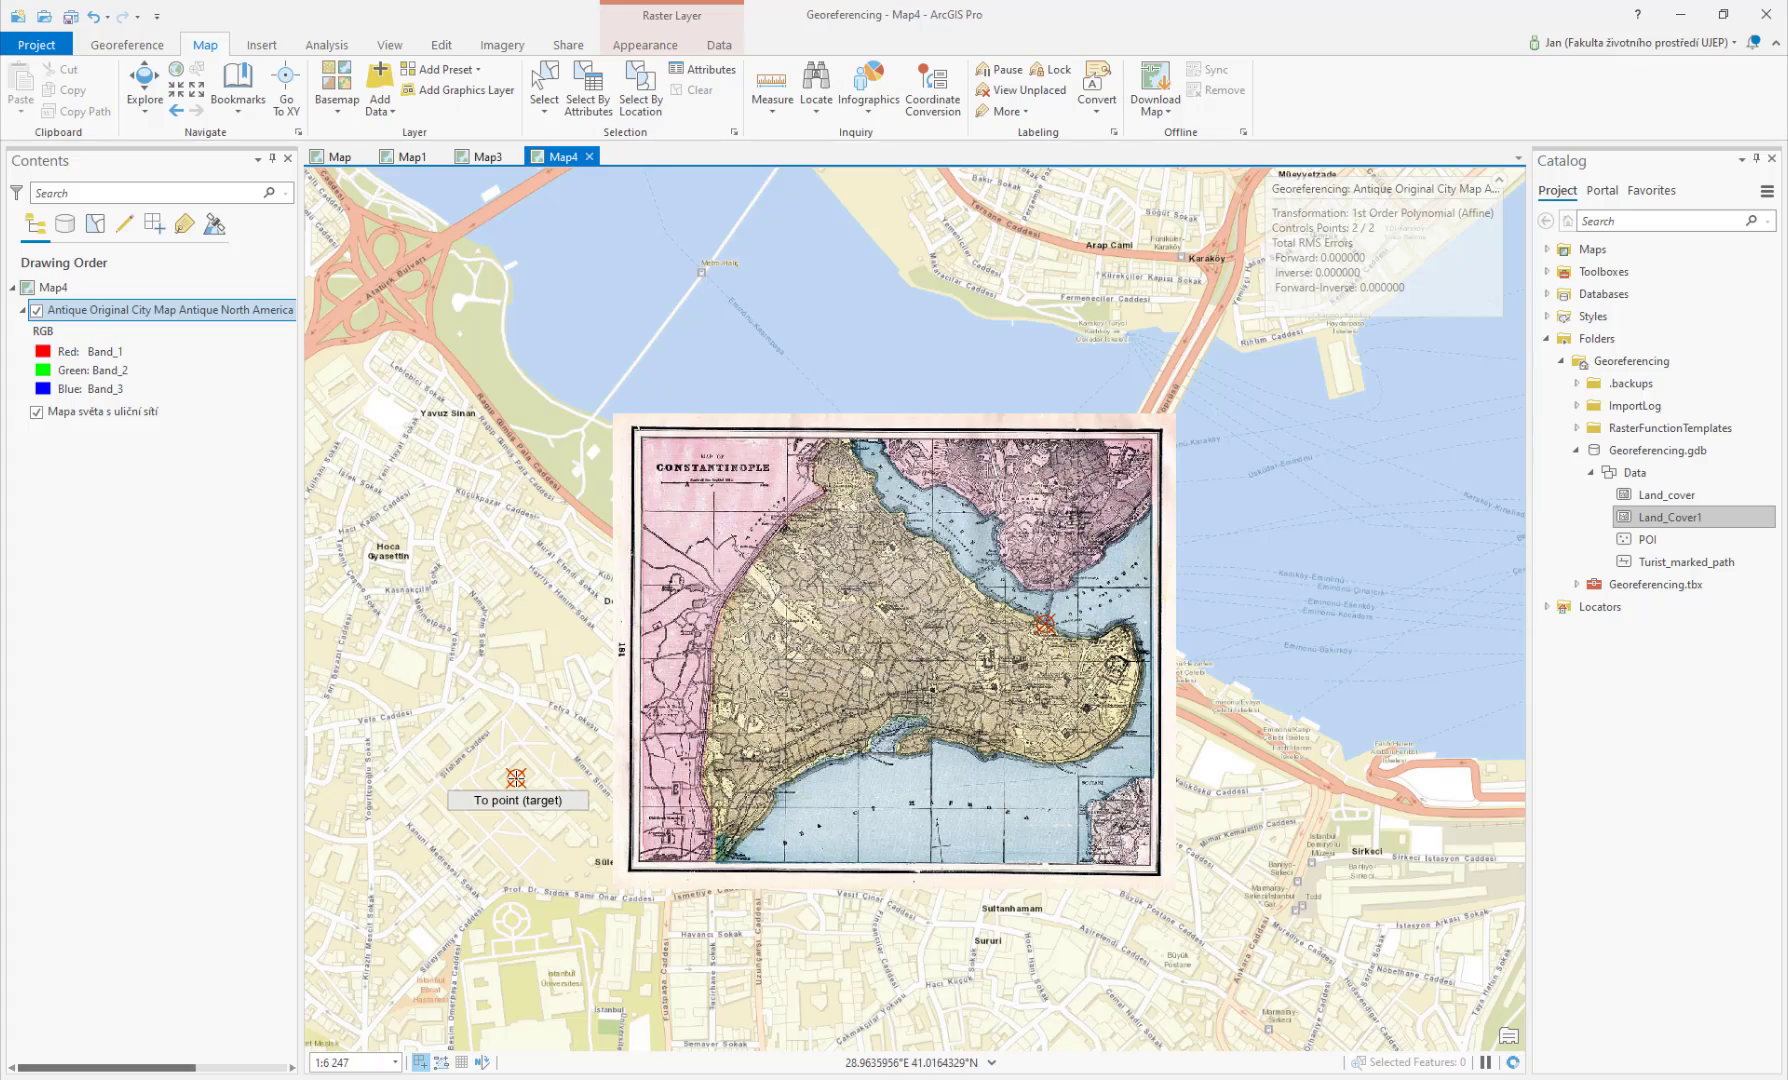
Step: Check how the rotated antique map fits the basemap and disable link 2 in its control point table
{"action": "scroll", "coordinate": [795, 622], "scroll_direction": "down", "scroll_amount": 4}
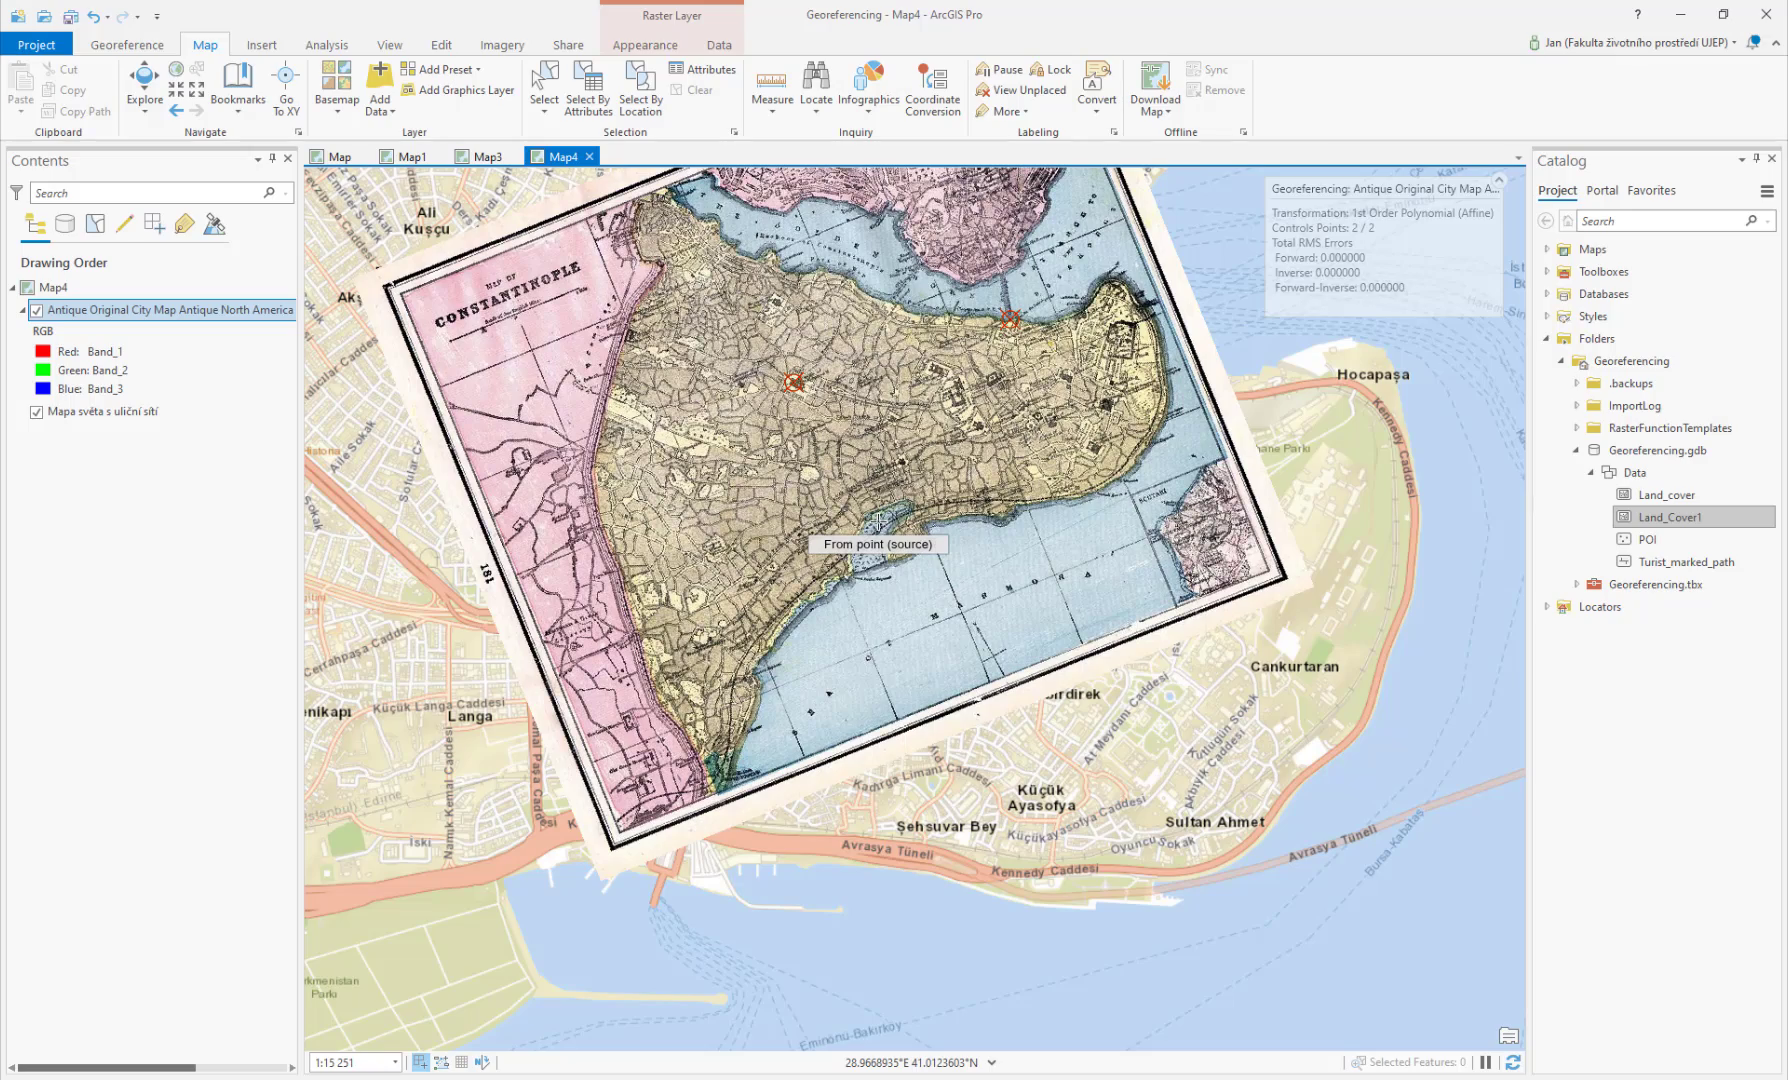
{"action": "scroll", "coordinate": [940, 390], "scroll_direction": "down", "scroll_amount": 2}
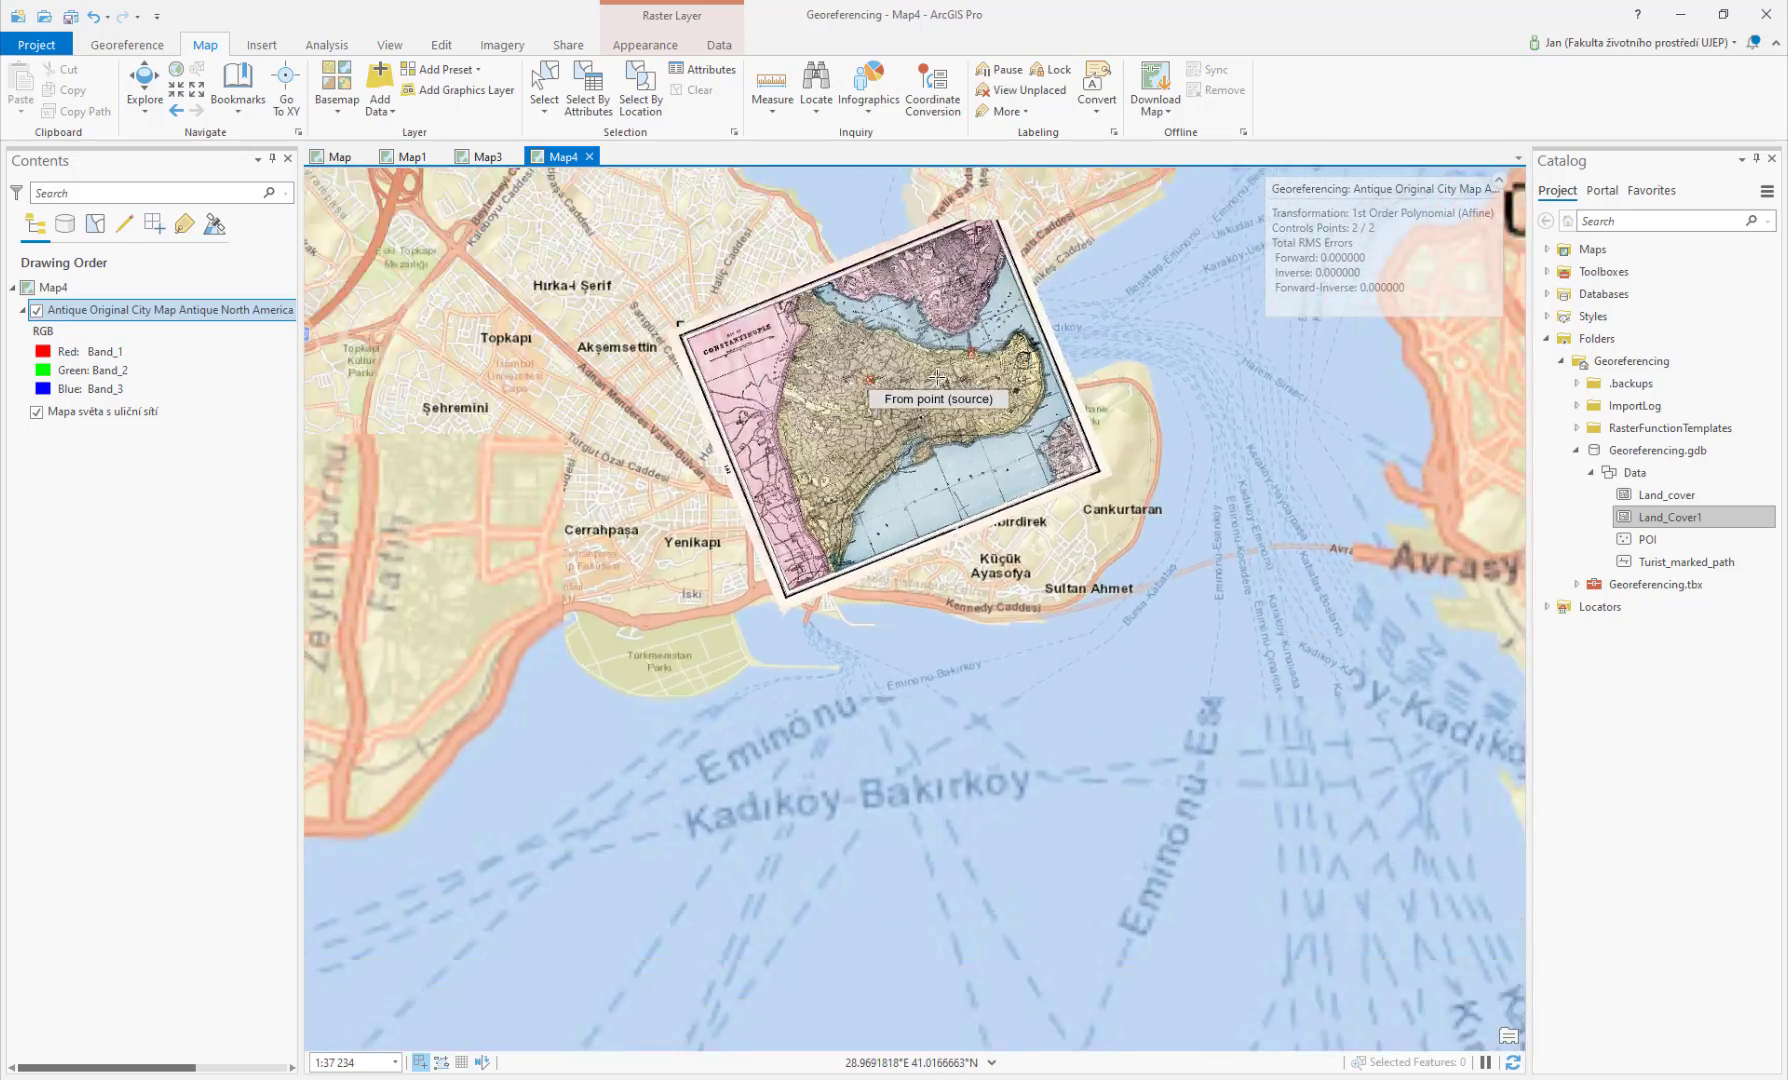
{"action": "scroll", "coordinate": [936, 380], "scroll_direction": "up", "scroll_amount": 5}
{"action": "scroll", "coordinate": [936, 380], "scroll_direction": "up", "scroll_amount": 2}
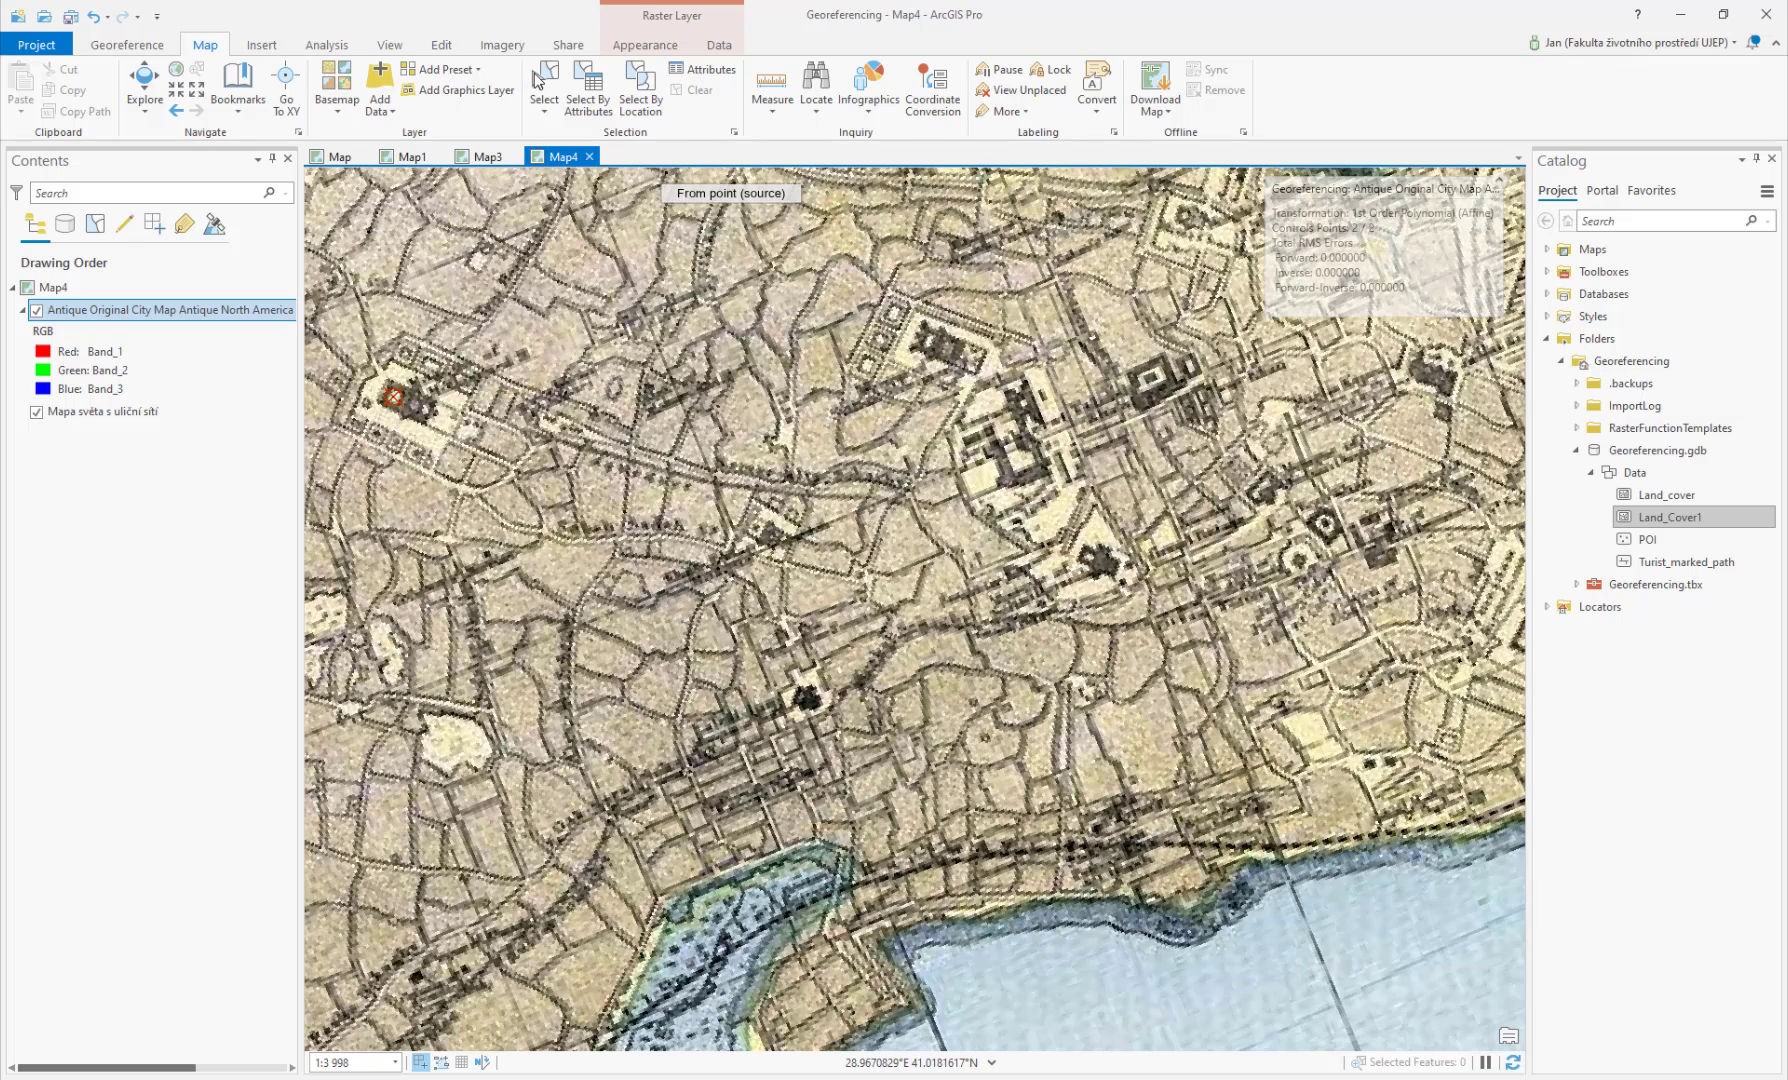
{"action": "left_click", "coordinate": [154, 45]}
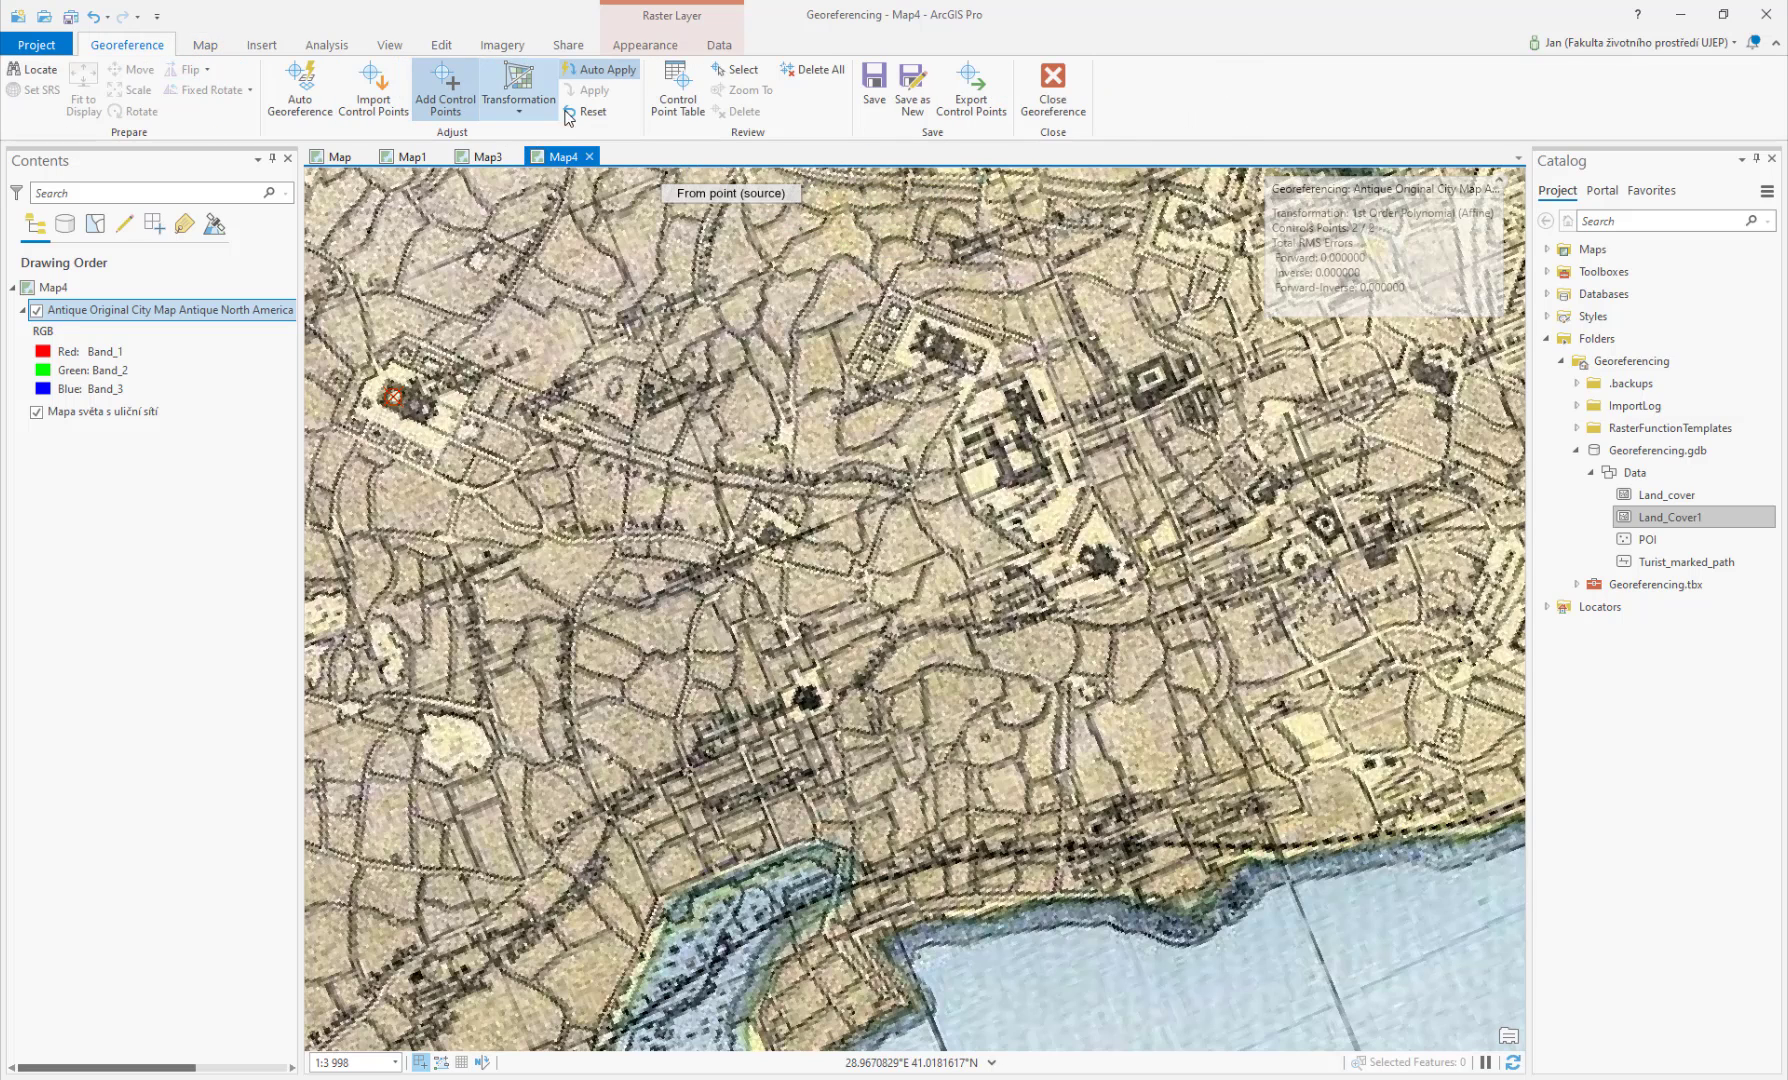
{"action": "left_click", "coordinate": [670, 105]}
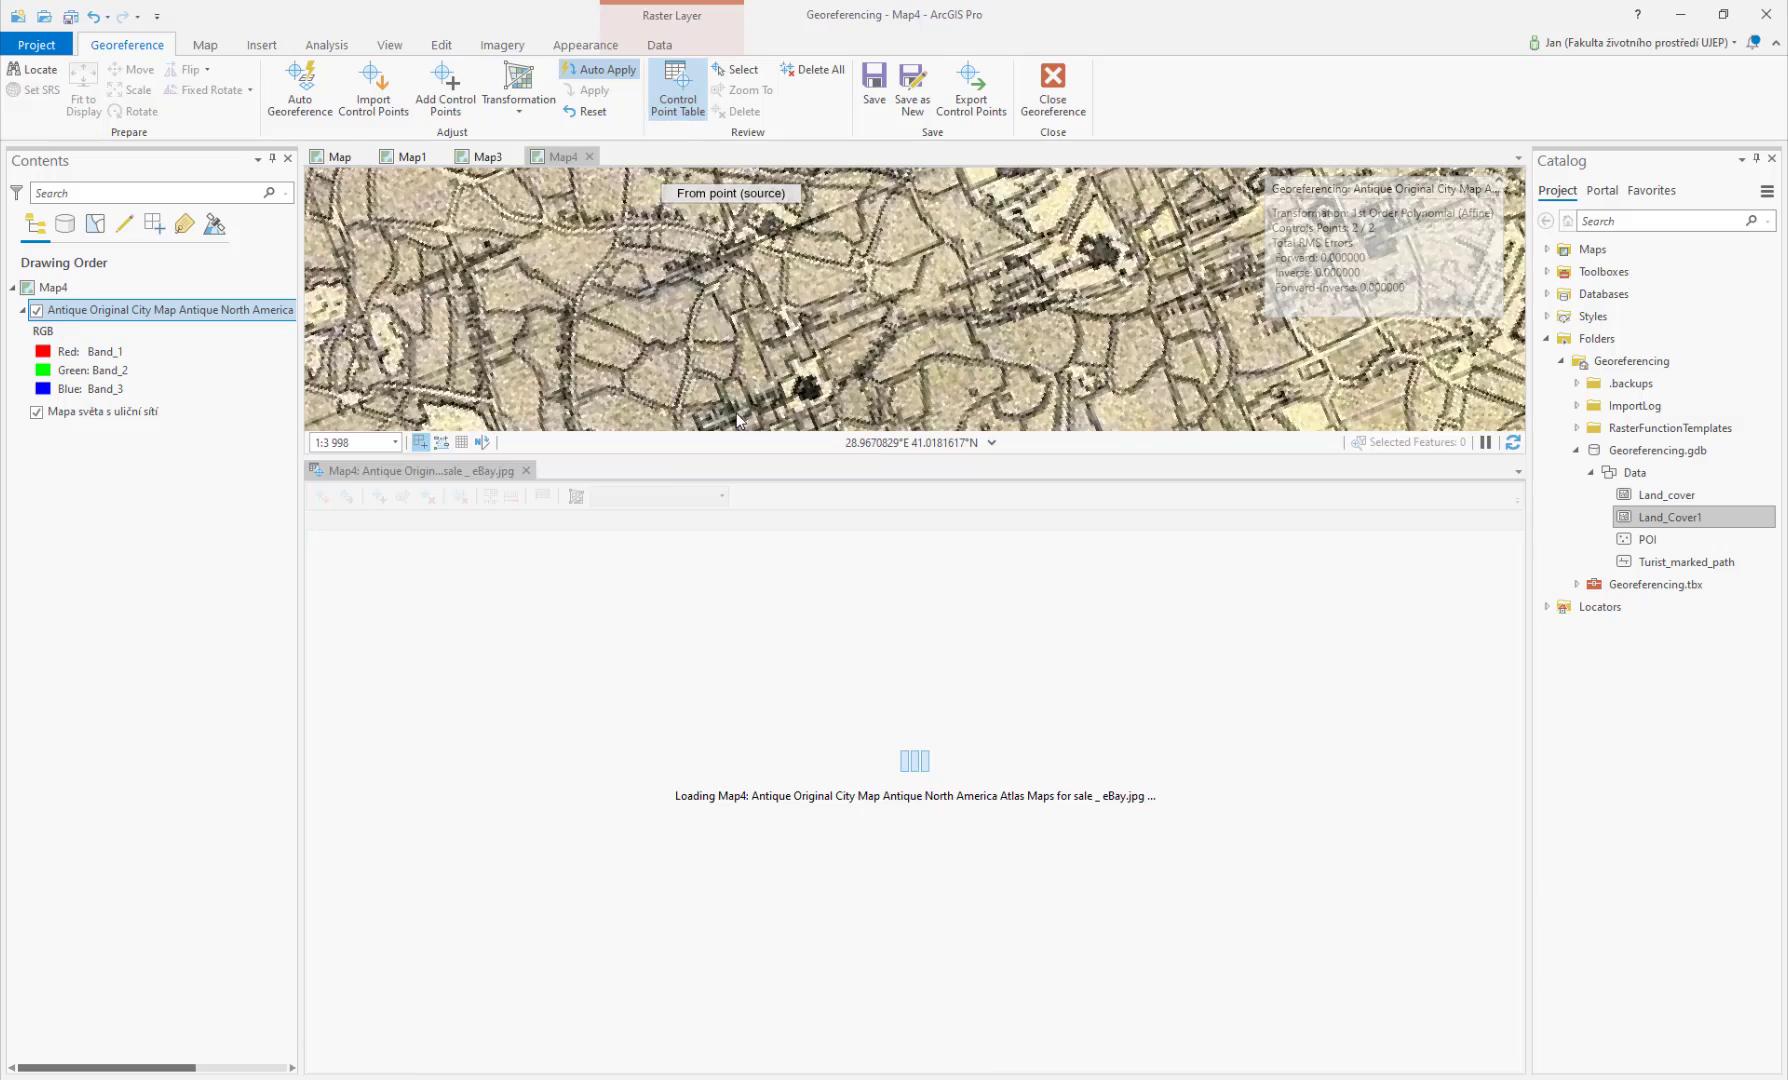
{"action": "left_click", "coordinate": [348, 560]}
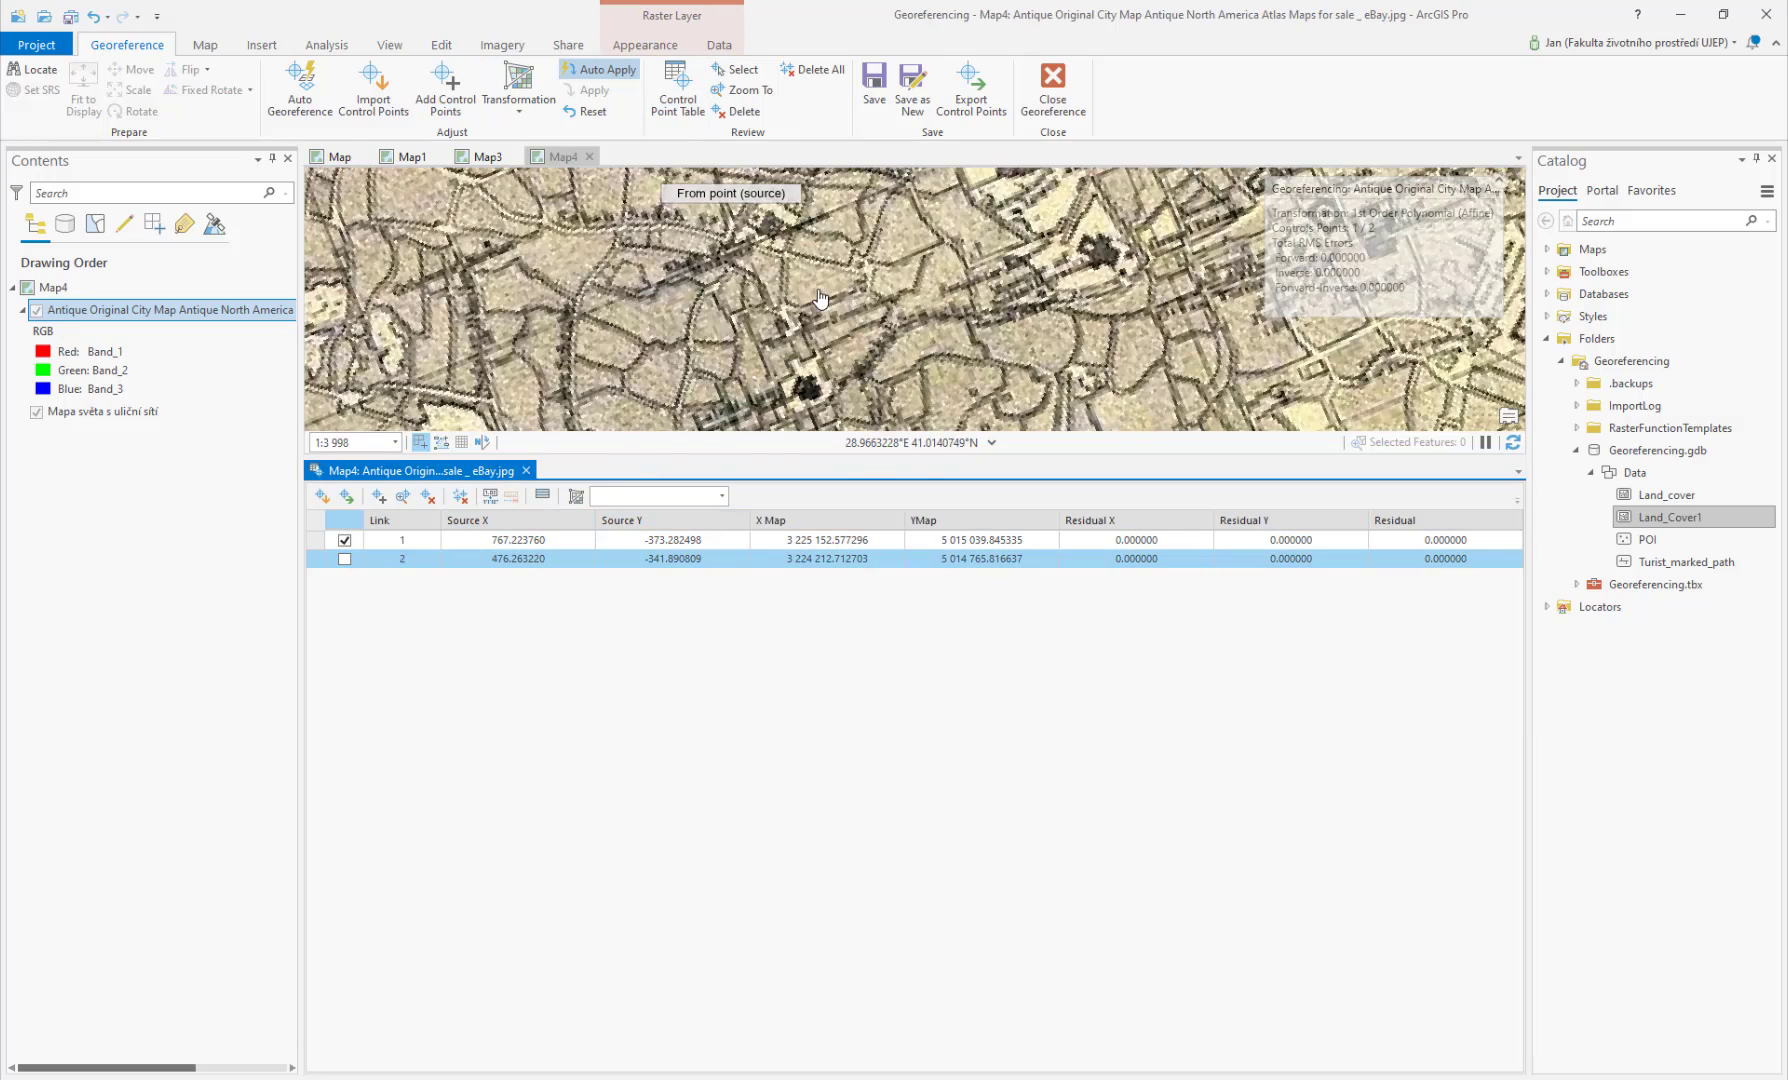
{"action": "scroll", "coordinate": [820, 298], "scroll_direction": "down", "scroll_amount": 3}
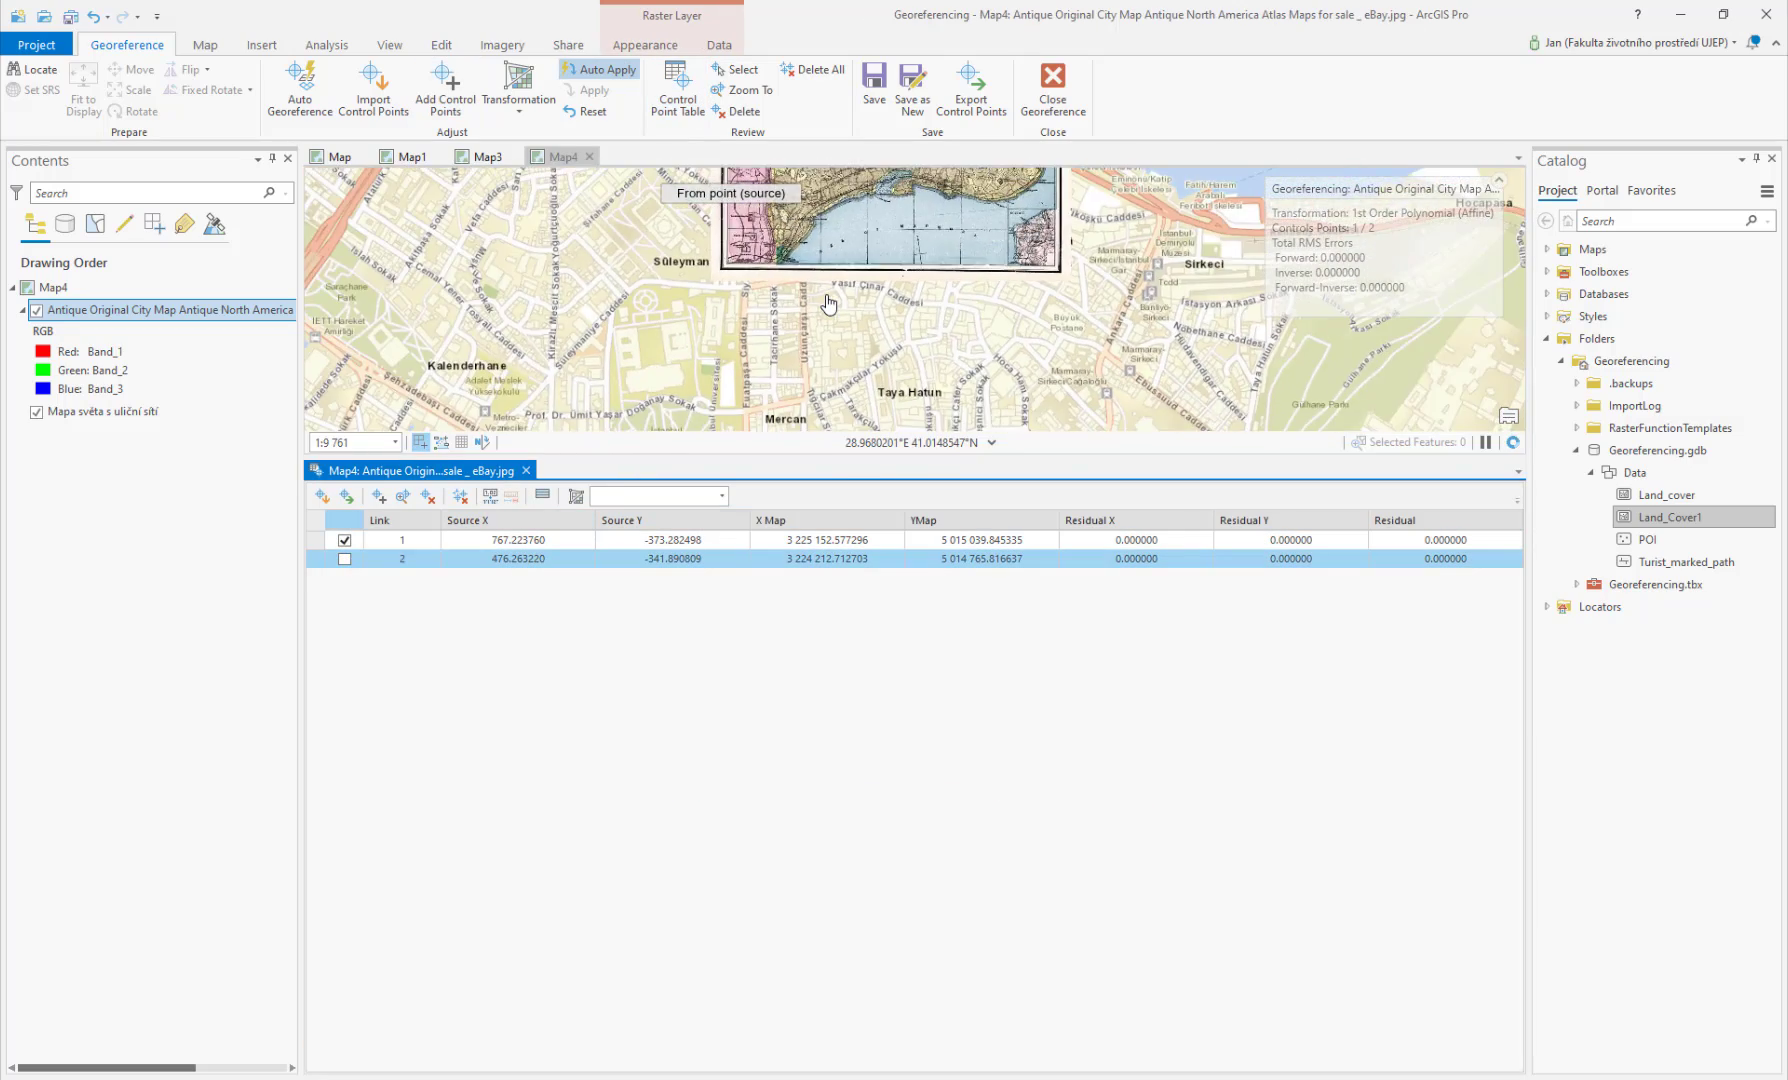
{"action": "scroll", "coordinate": [828, 303], "scroll_direction": "down", "scroll_amount": 2}
{"action": "scroll", "coordinate": [843, 286], "scroll_direction": "up", "scroll_amount": 2}
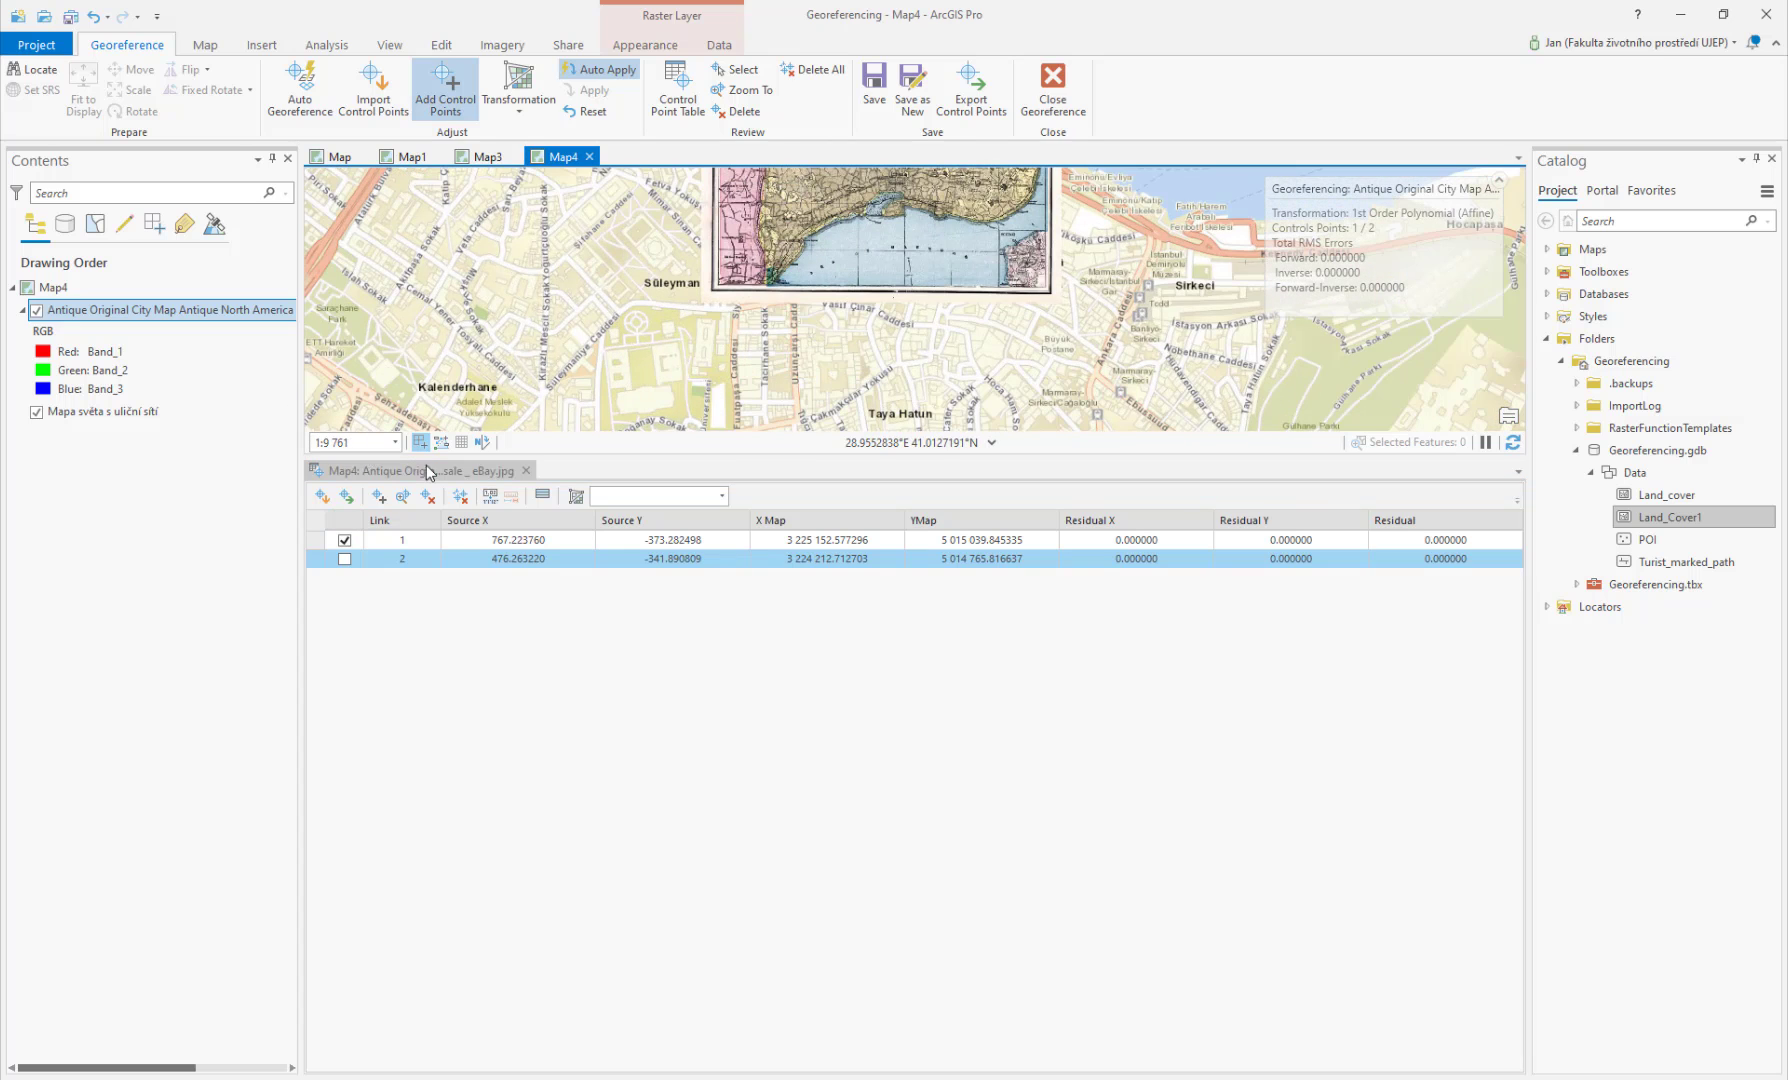
{"action": "left_click", "coordinate": [525, 470]}
Step: Add another control point from the mosque southwest of the antique map's bridge to the mosque site north of the university on the basemap
{"action": "scroll", "coordinate": [1041, 411], "scroll_direction": "up", "scroll_amount": 3}
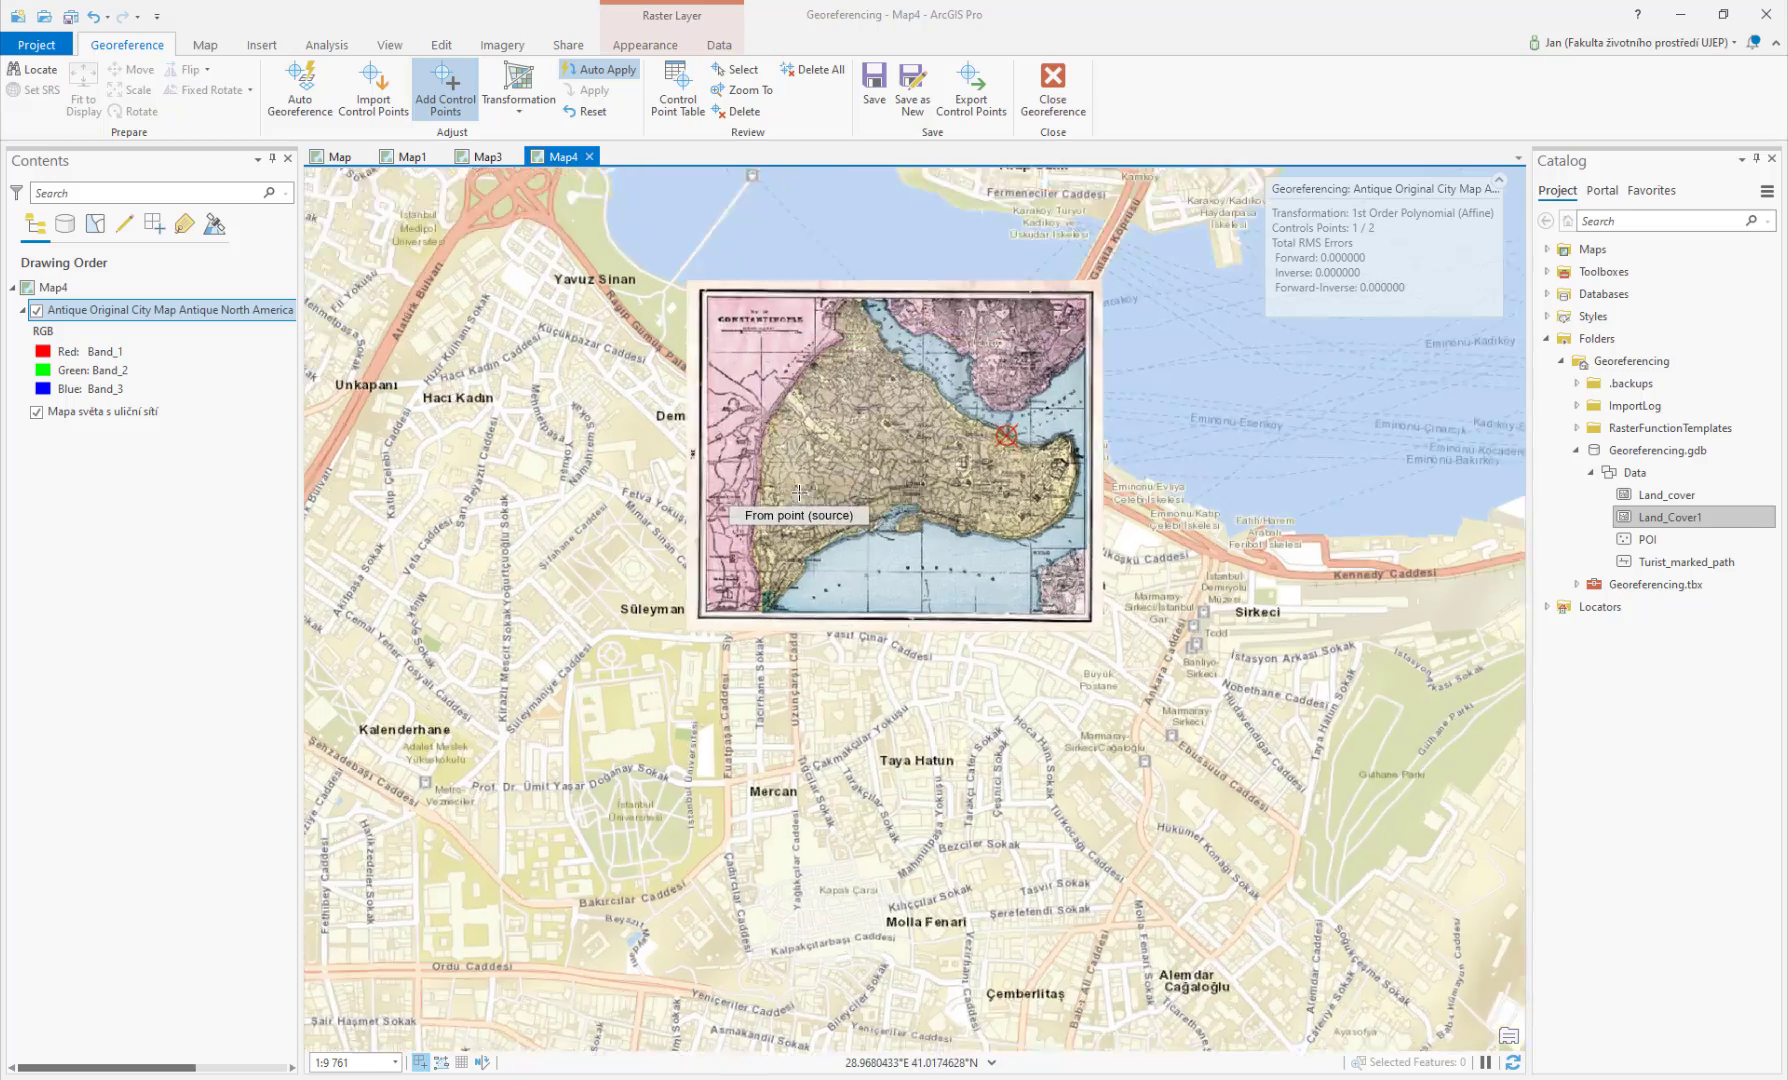
{"action": "scroll", "coordinate": [1041, 411], "scroll_direction": "up", "scroll_amount": 5}
{"action": "scroll", "coordinate": [1124, 412], "scroll_direction": "down", "scroll_amount": 4}
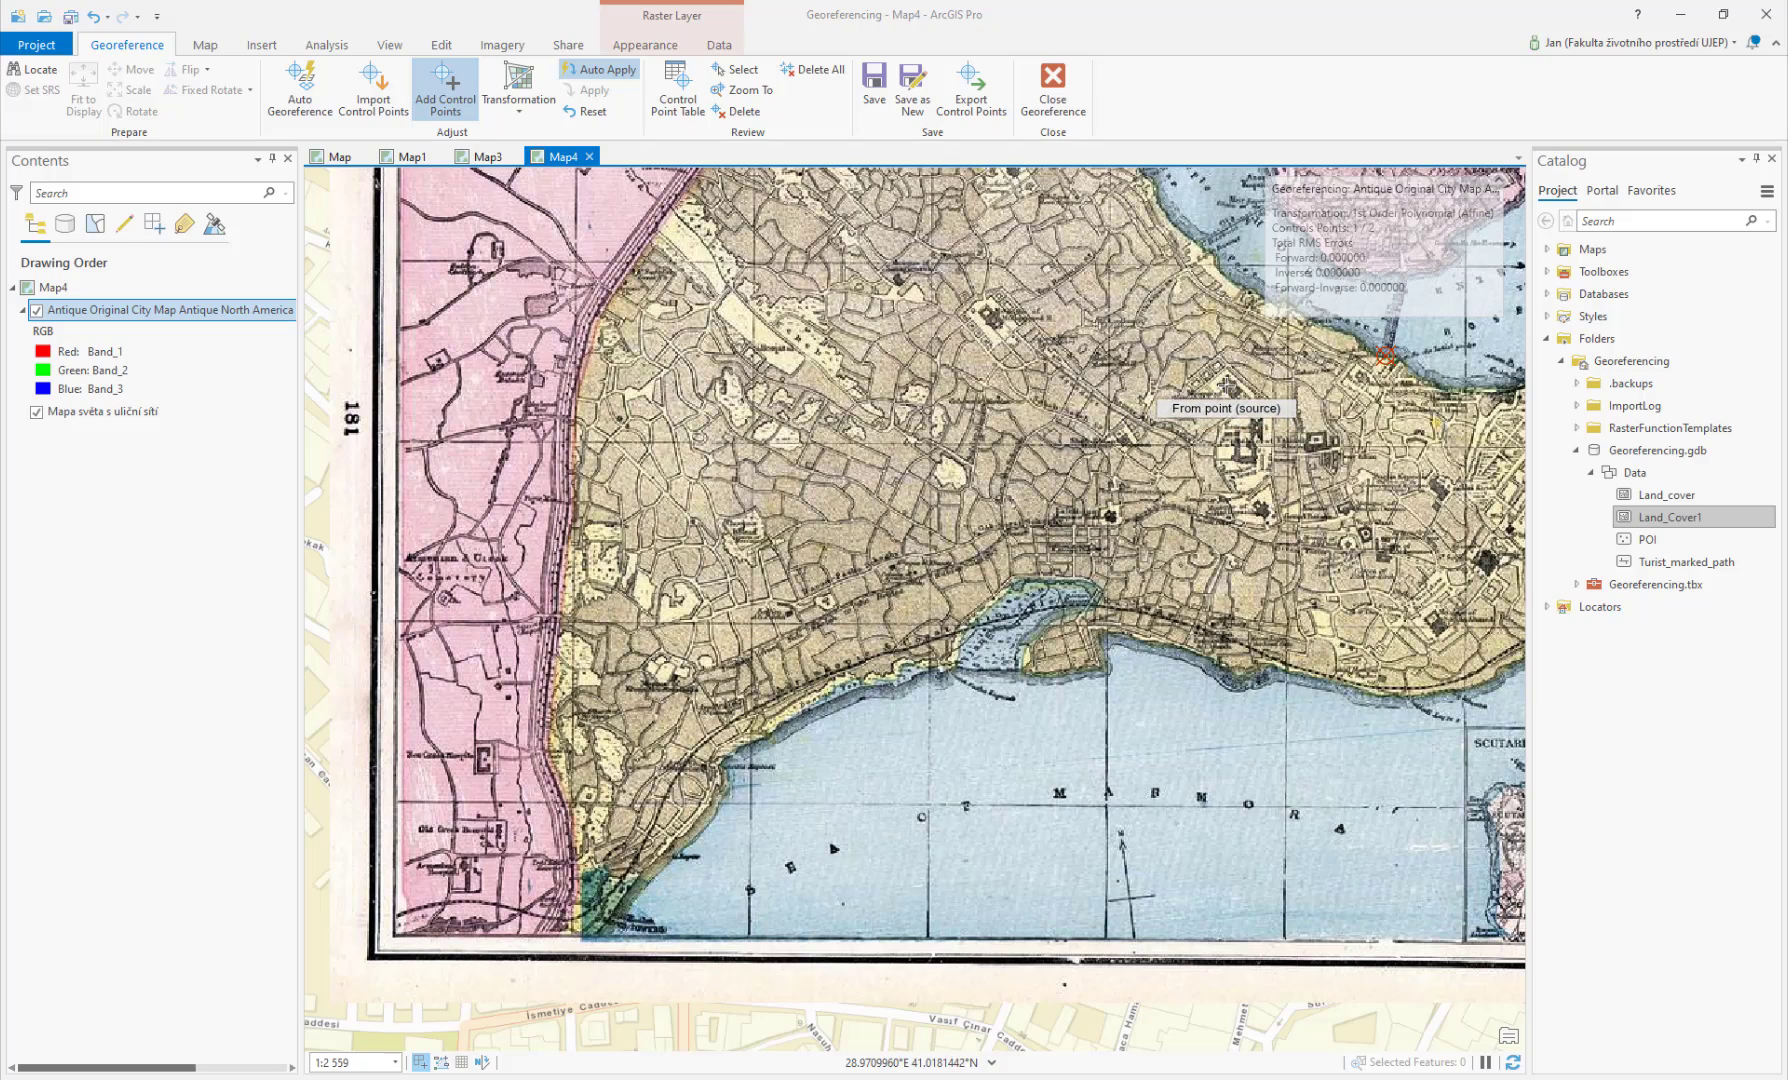
{"action": "scroll", "coordinate": [746, 708], "scroll_direction": "down", "scroll_amount": 3}
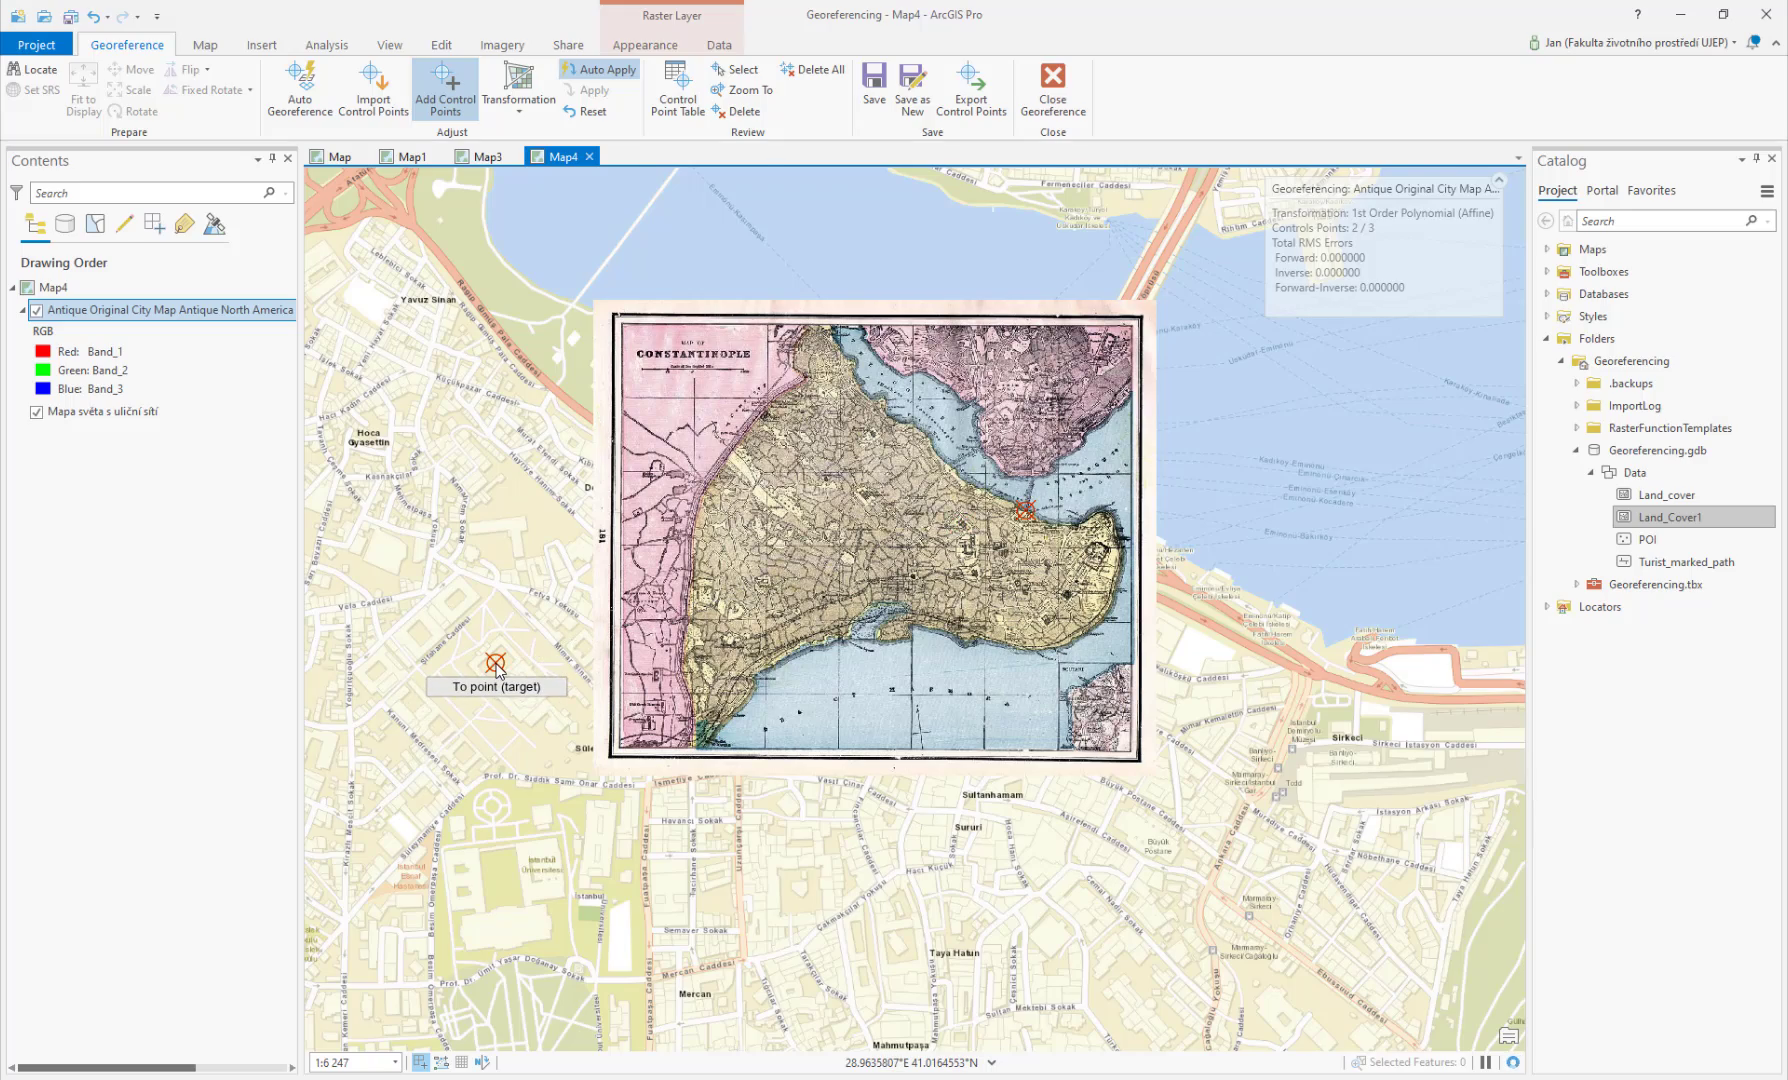
{"action": "scroll", "coordinate": [496, 664], "scroll_direction": "up", "scroll_amount": 3}
{"action": "scroll", "coordinate": [496, 664], "scroll_direction": "down", "scroll_amount": 4}
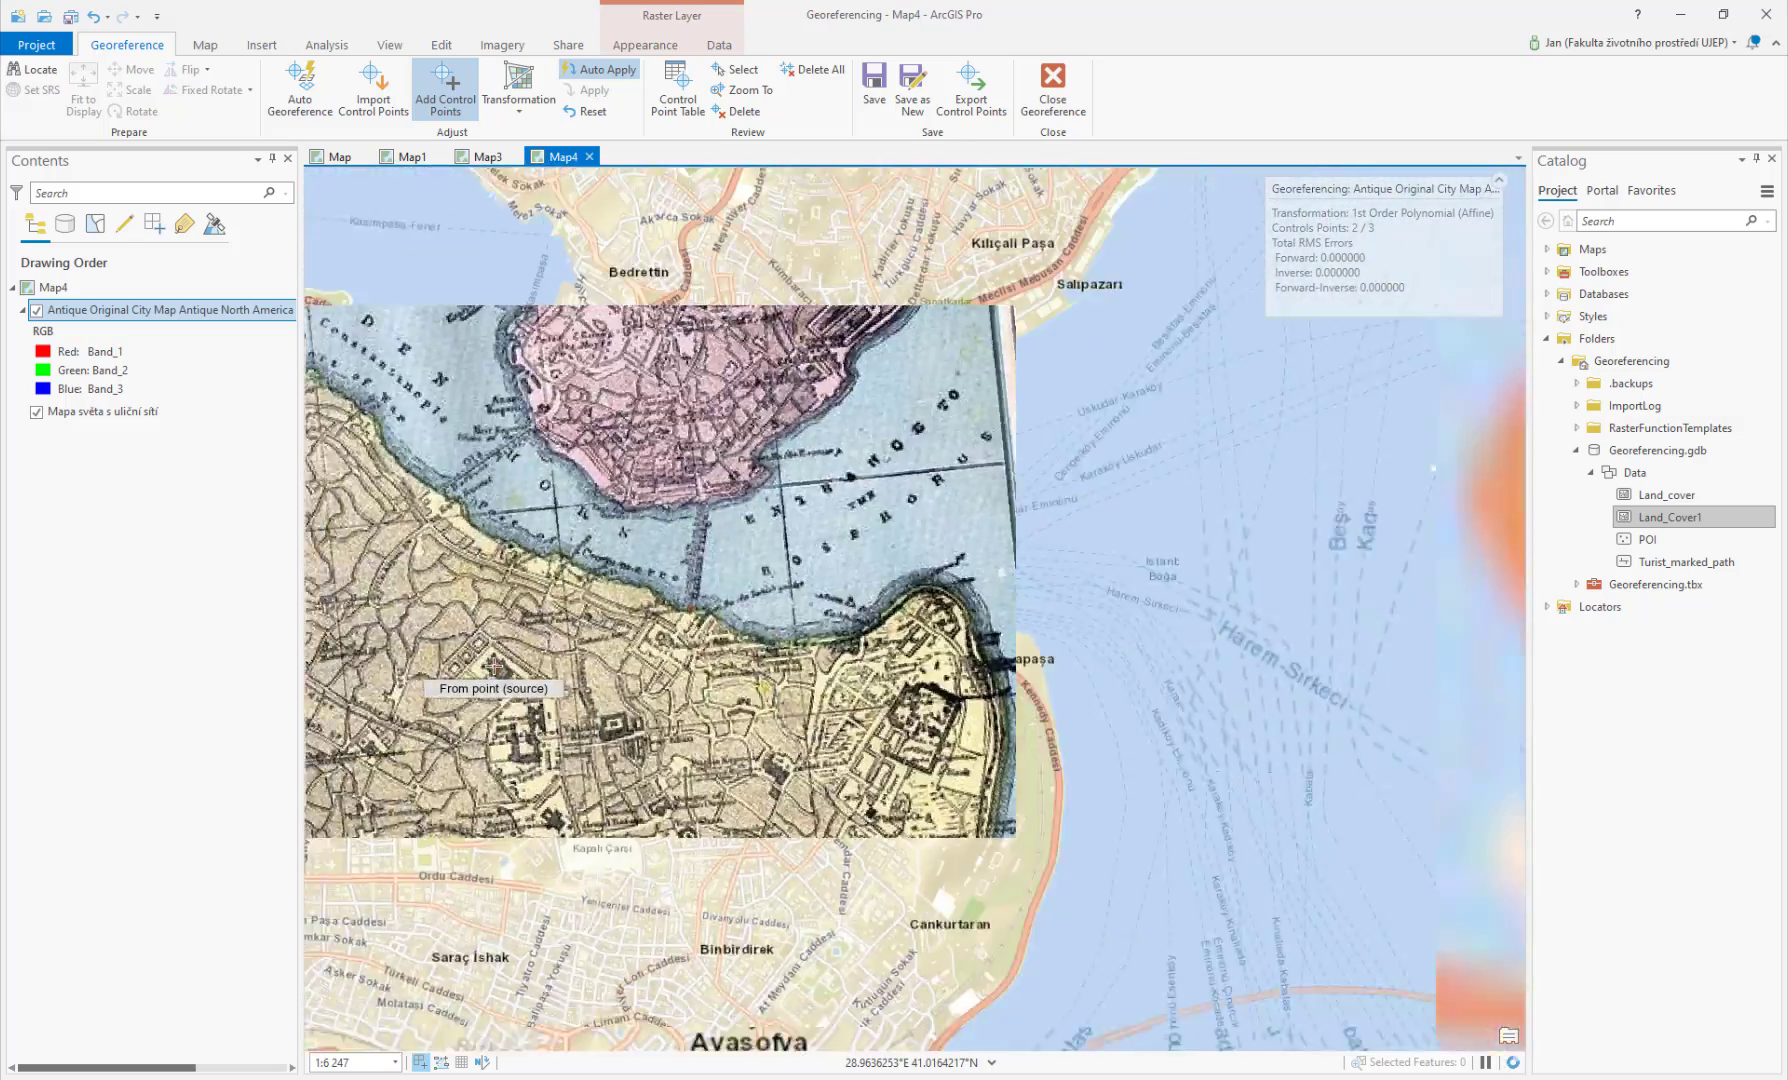
Step: Examine the antique map's fit and swipe it against the street basemap, comparing the northwestern old city and the Golden Horn shore
{"action": "scroll", "coordinate": [494, 700], "scroll_direction": "up", "scroll_amount": 2}
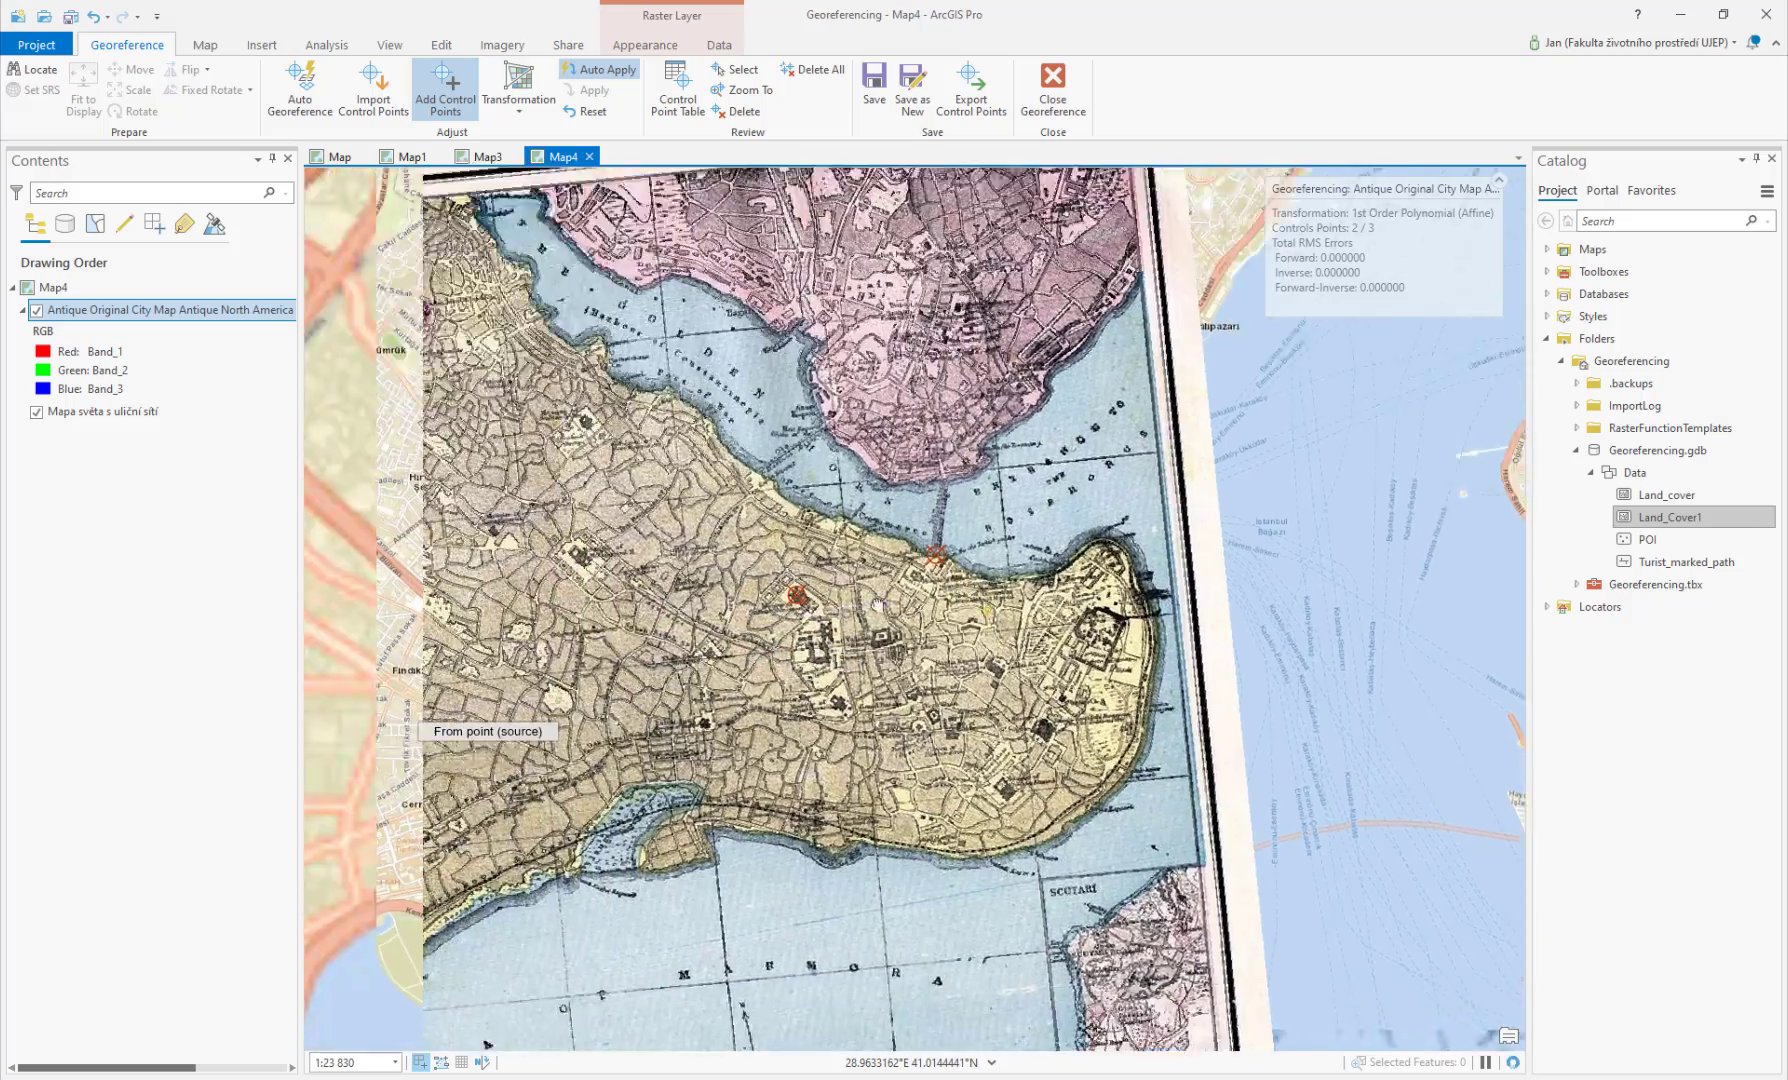
{"action": "left_click_drag", "start_coordinate": [600, 740], "coordinate": [864, 590]}
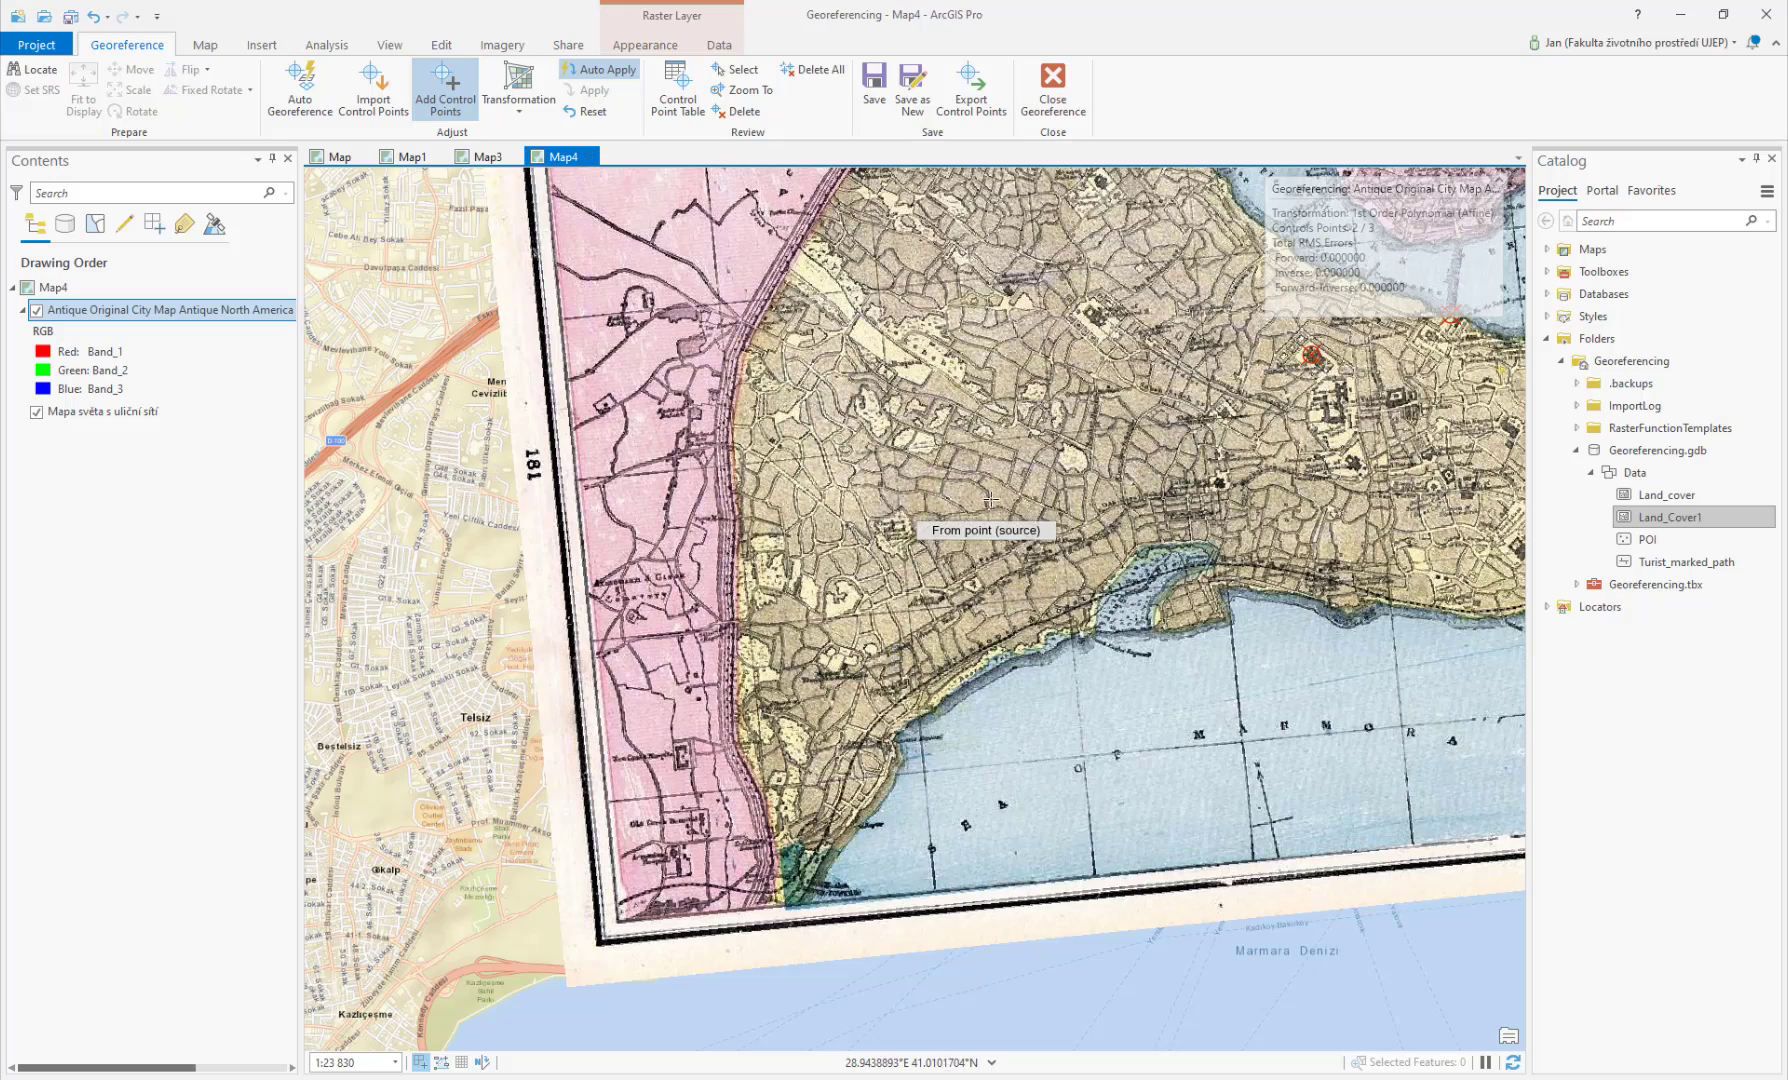
{"action": "left_click_drag", "start_coordinate": [976, 468], "coordinate": [745, 672]}
{"action": "scroll", "coordinate": [742, 468], "scroll_direction": "up", "scroll_amount": 4}
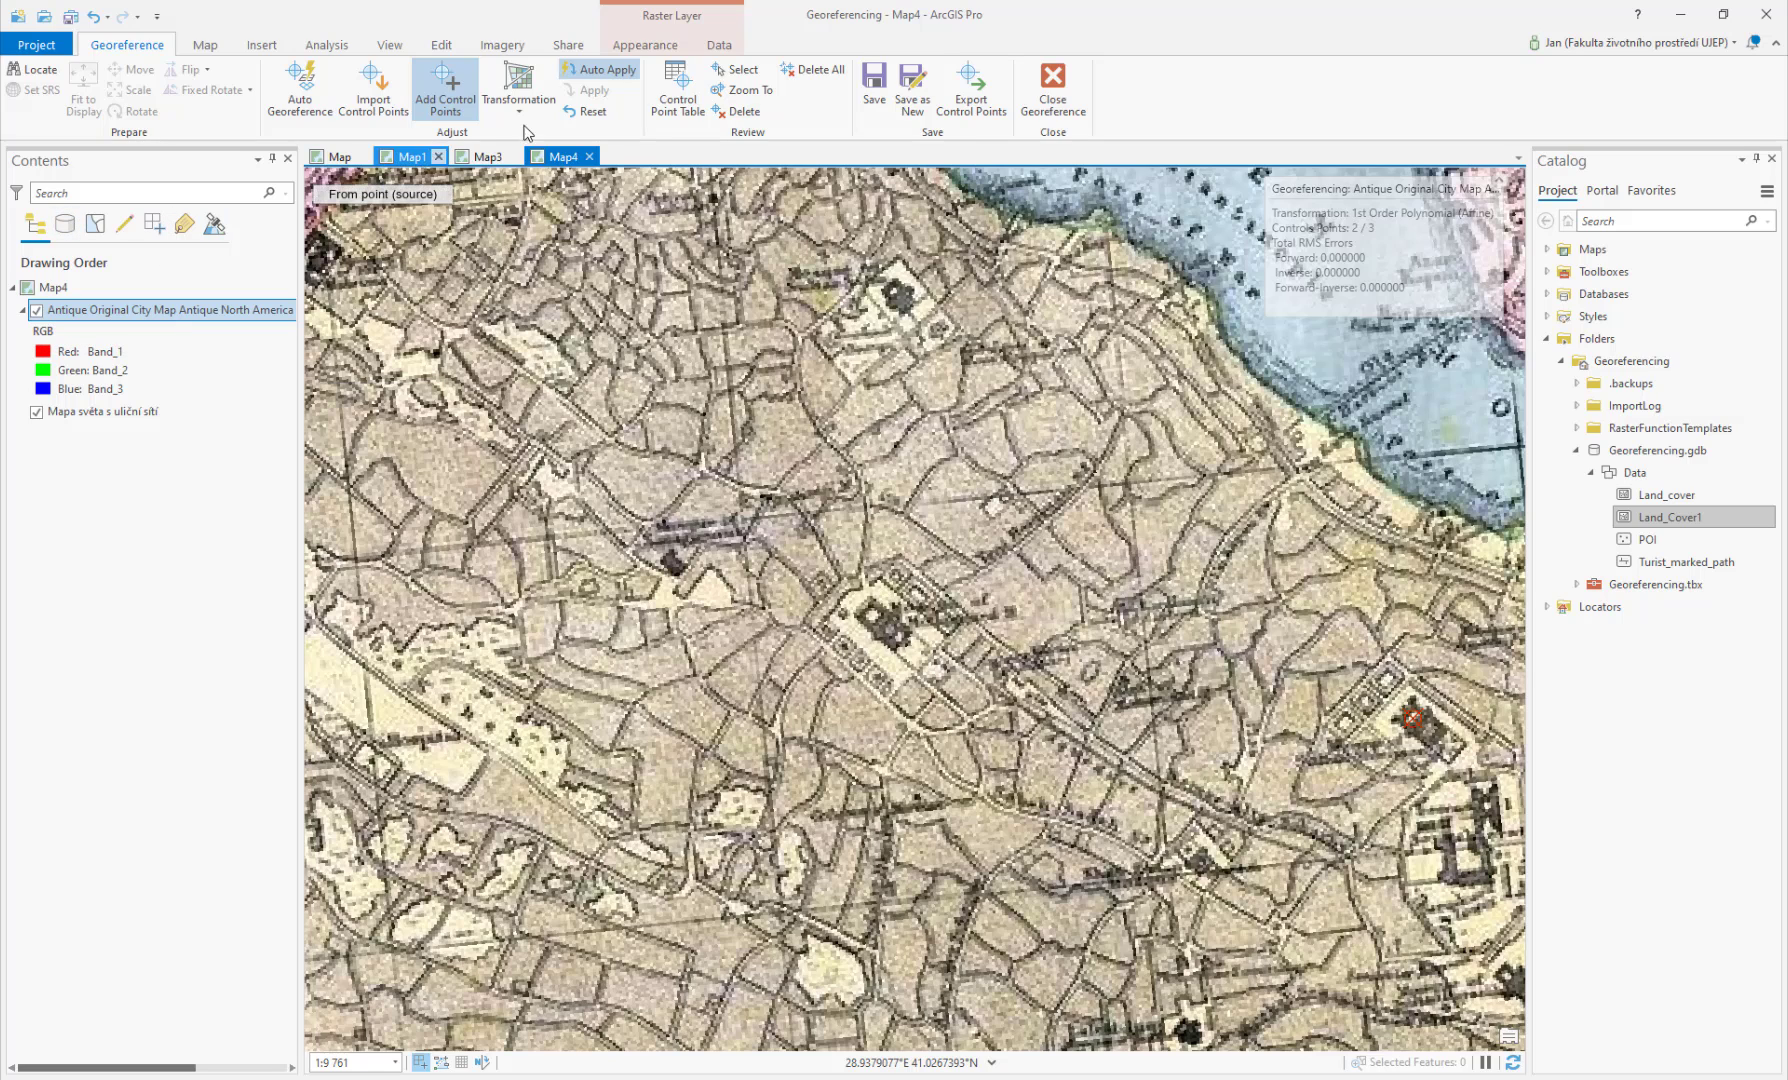
{"action": "left_click", "coordinate": [636, 50]}
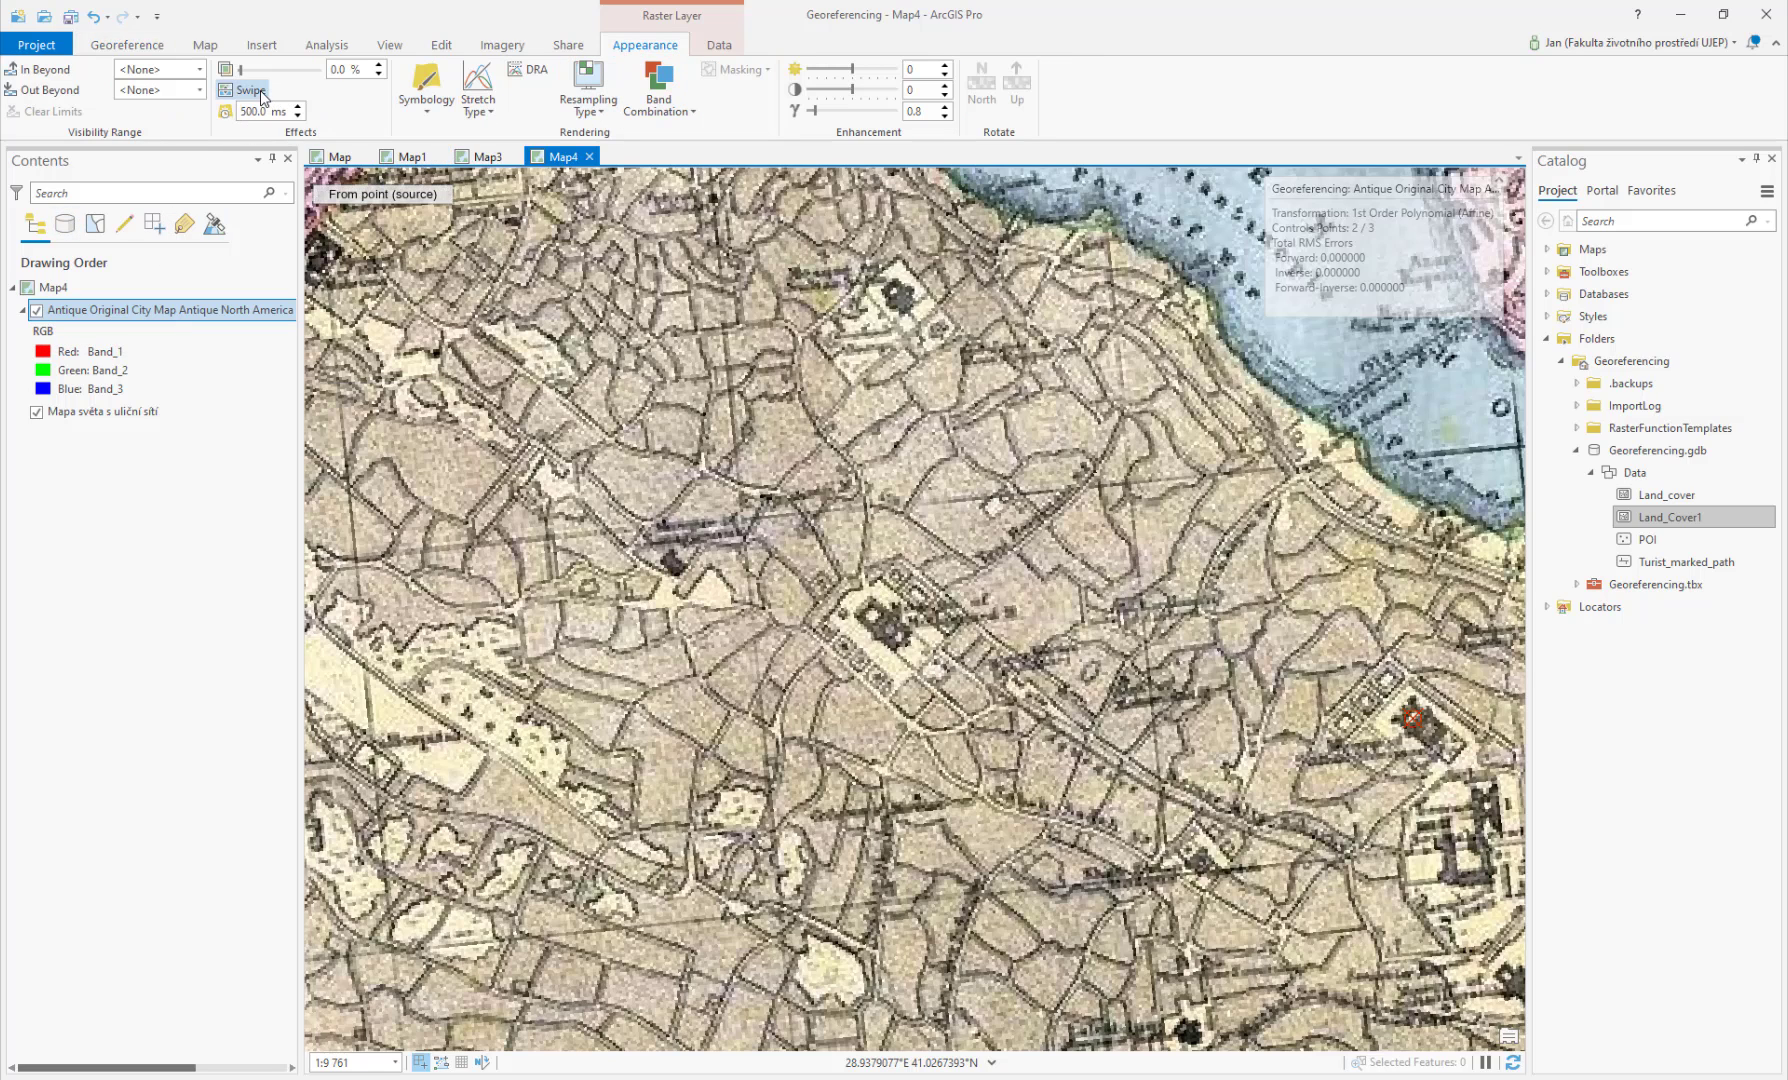
{"action": "left_click_drag", "start_coordinate": [947, 290], "coordinate": [854, 884]}
{"action": "left_click_drag", "start_coordinate": [899, 609], "coordinate": [918, 432]}
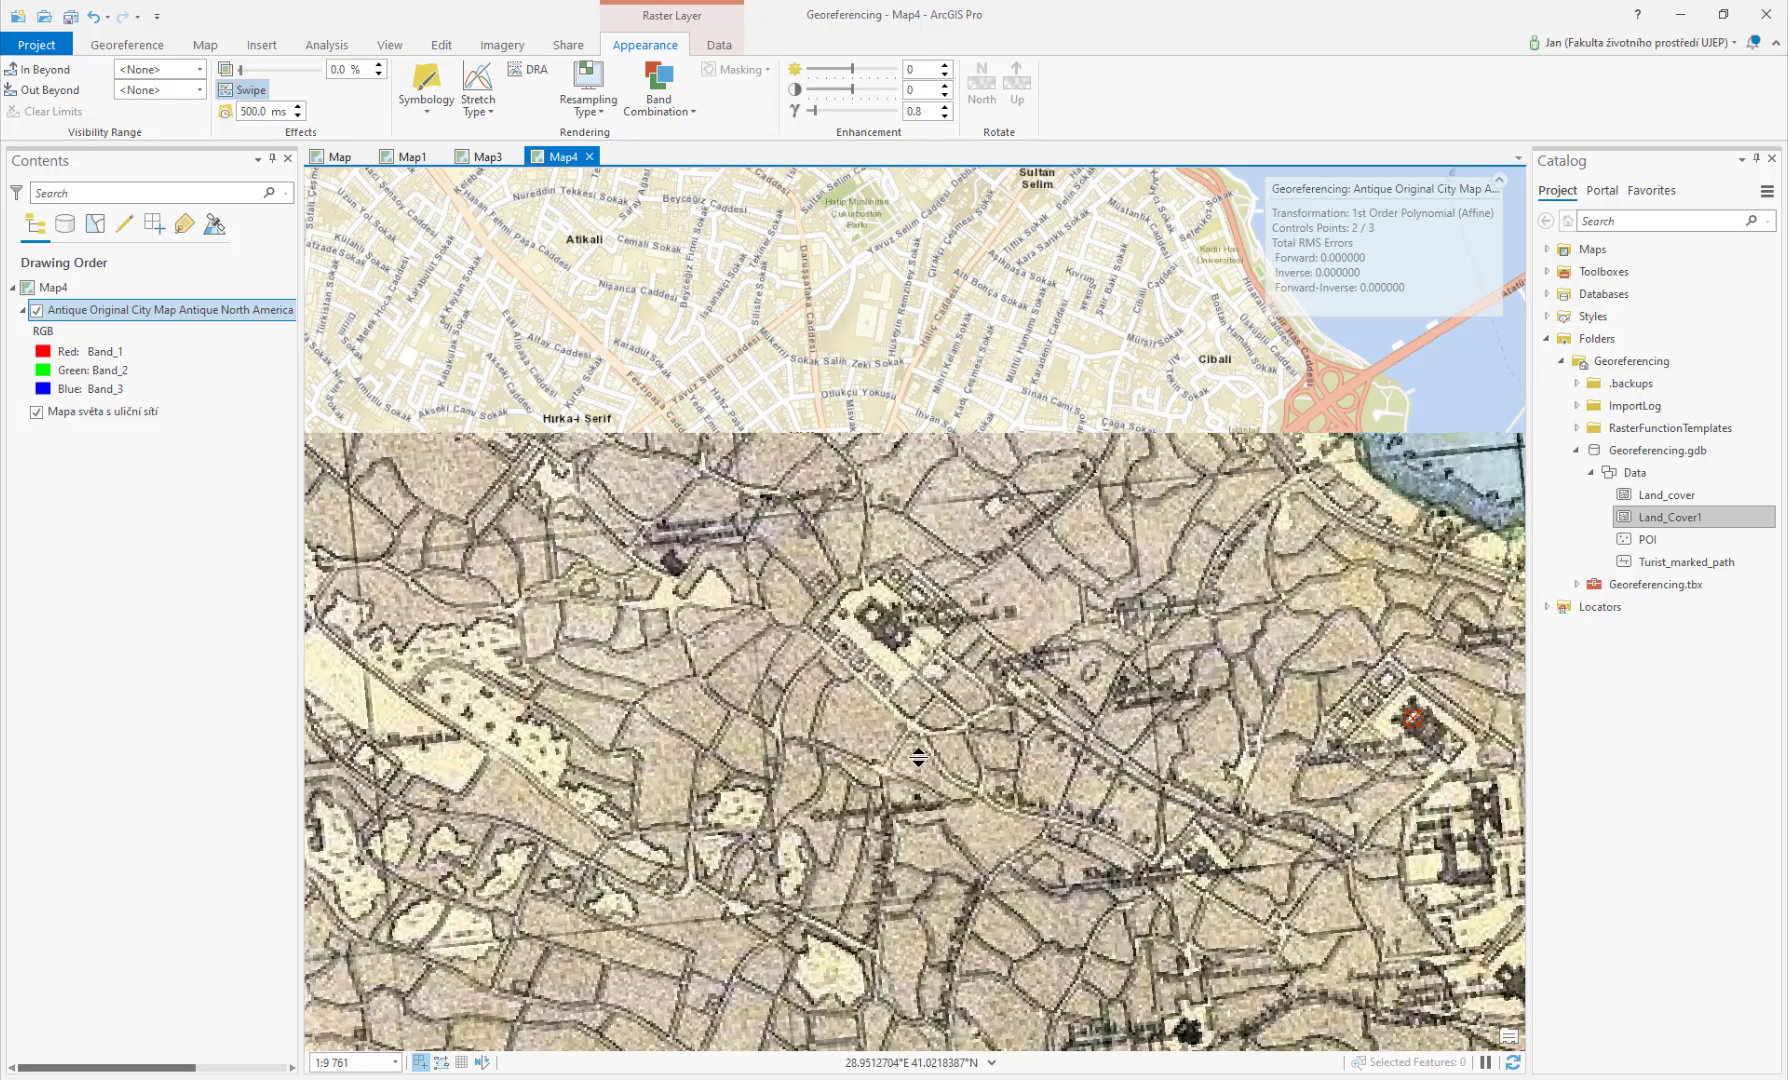
{"action": "left_click_drag", "start_coordinate": [918, 757], "coordinate": [915, 430]}
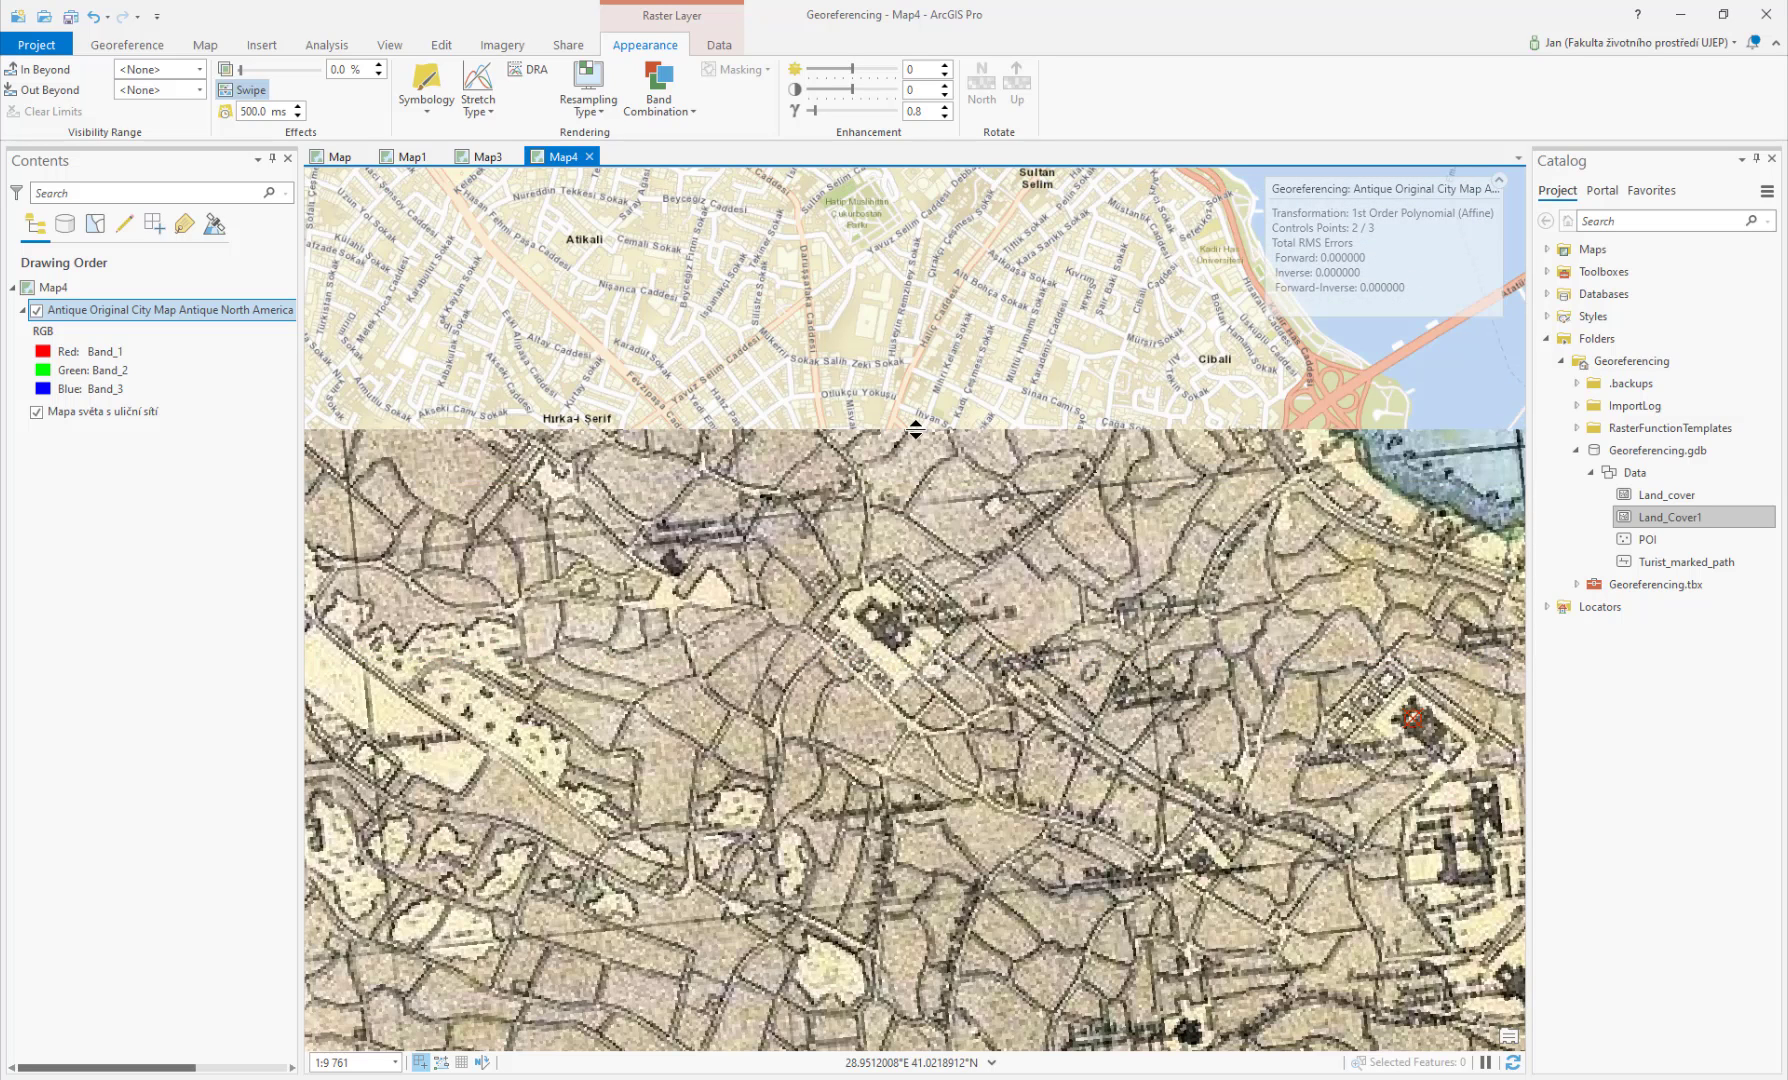
{"action": "left_click_drag", "start_coordinate": [926, 389], "coordinate": [963, 205]}
{"action": "left_click_drag", "start_coordinate": [945, 283], "coordinate": [900, 440]}
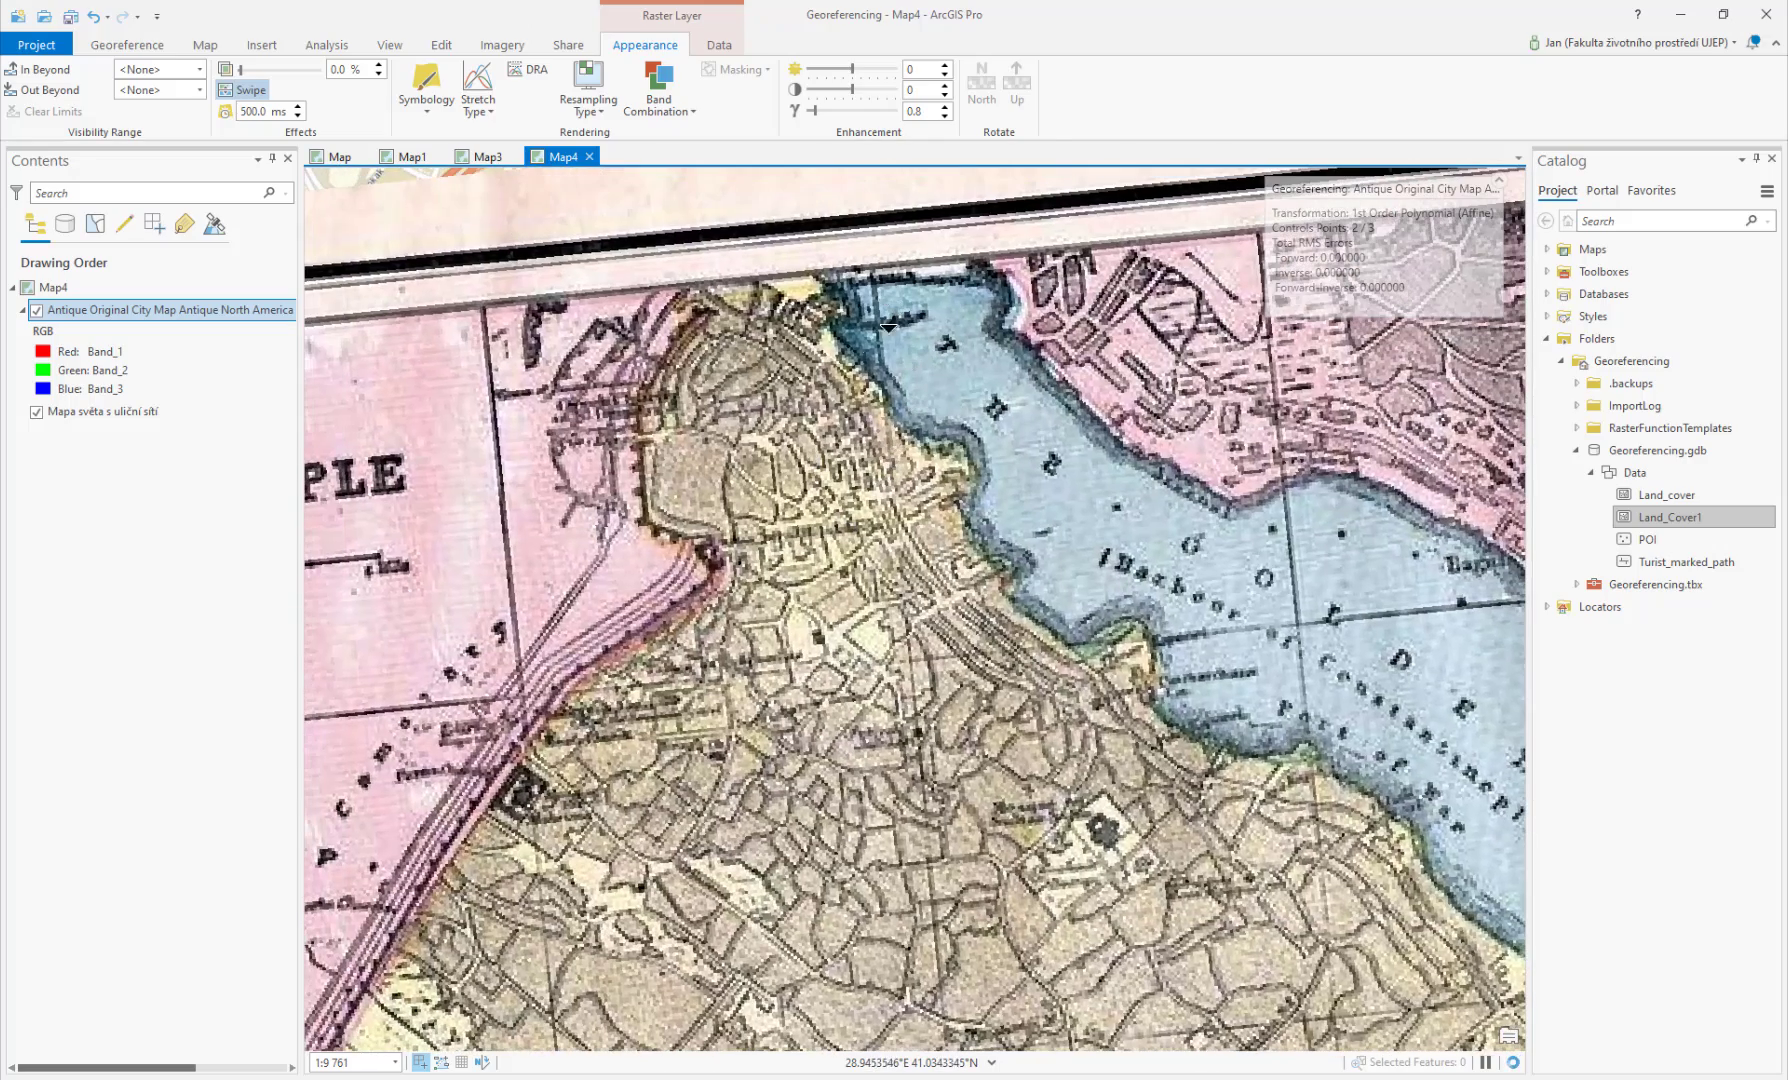
{"action": "left_click_drag", "start_coordinate": [832, 378], "coordinate": [1100, 172]}
Step: Add a control point from the Golden Horn shoreline bend in the antique map's northwestern old city to the basemap shore east of Ayvansaray
{"action": "left_click", "coordinate": [126, 46]}
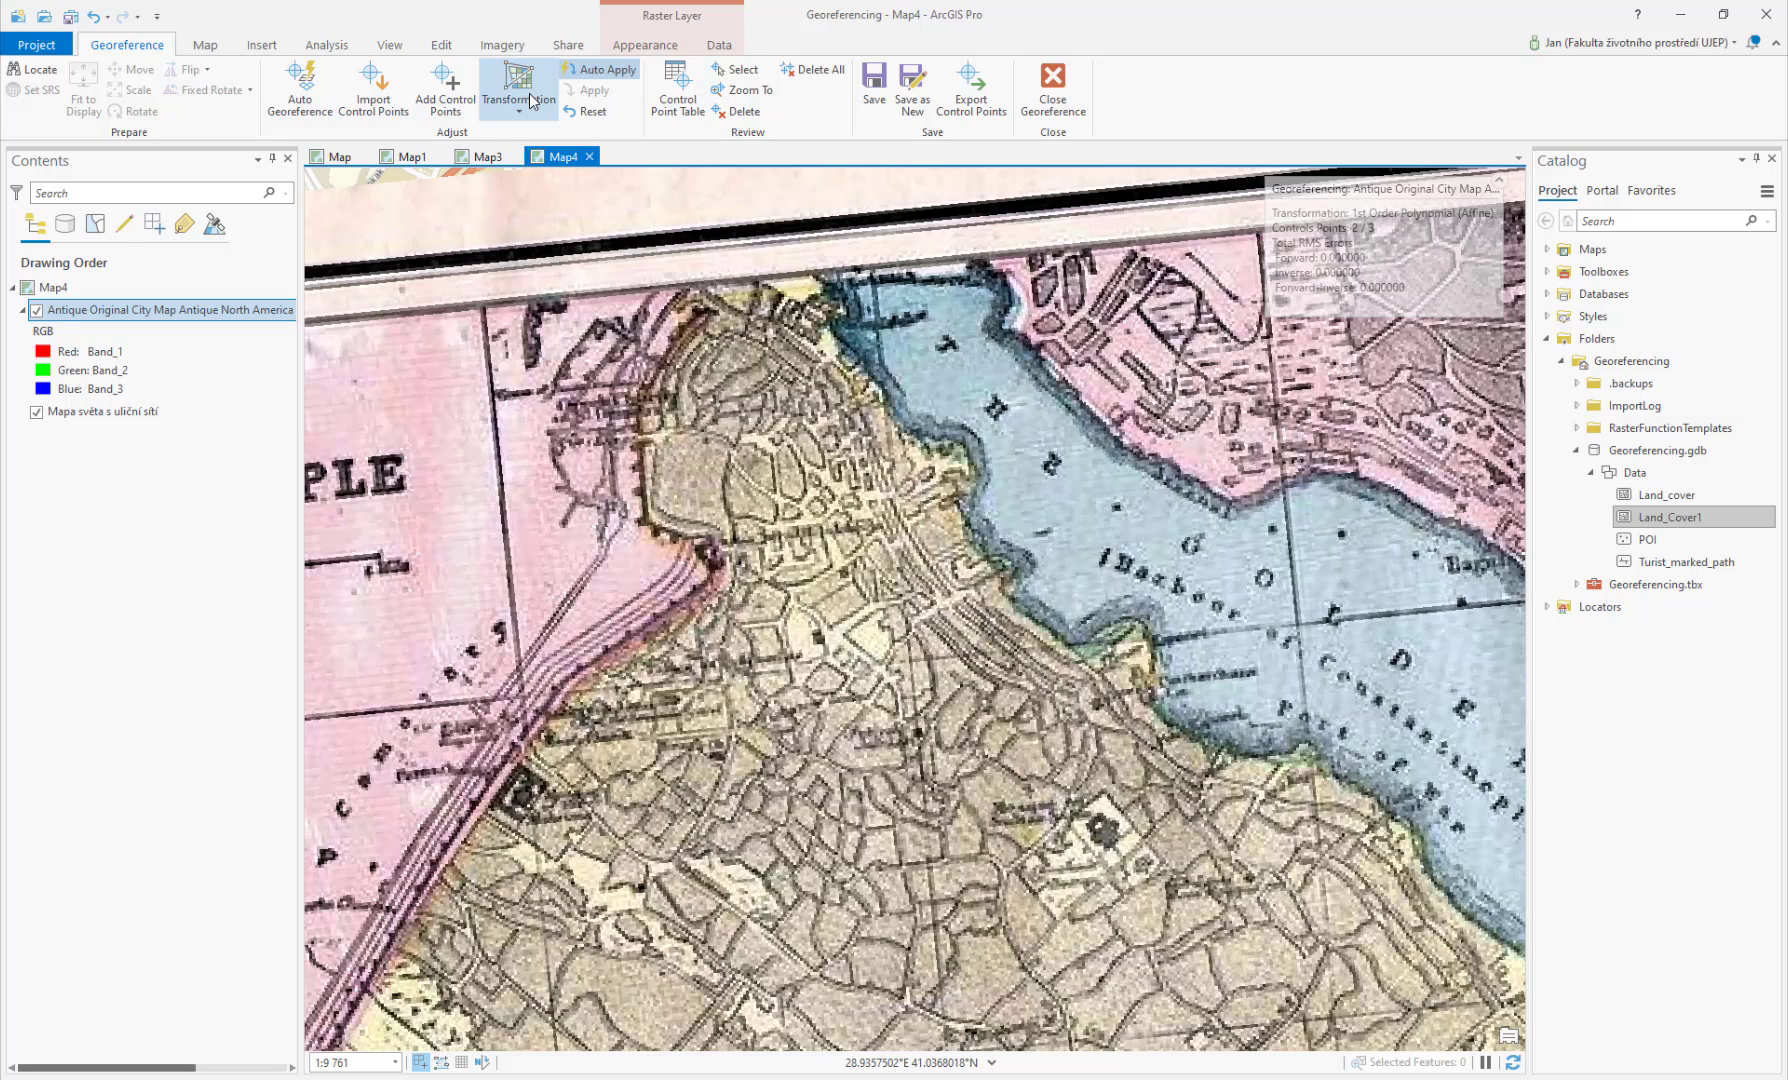
{"action": "left_click", "coordinate": [445, 88]}
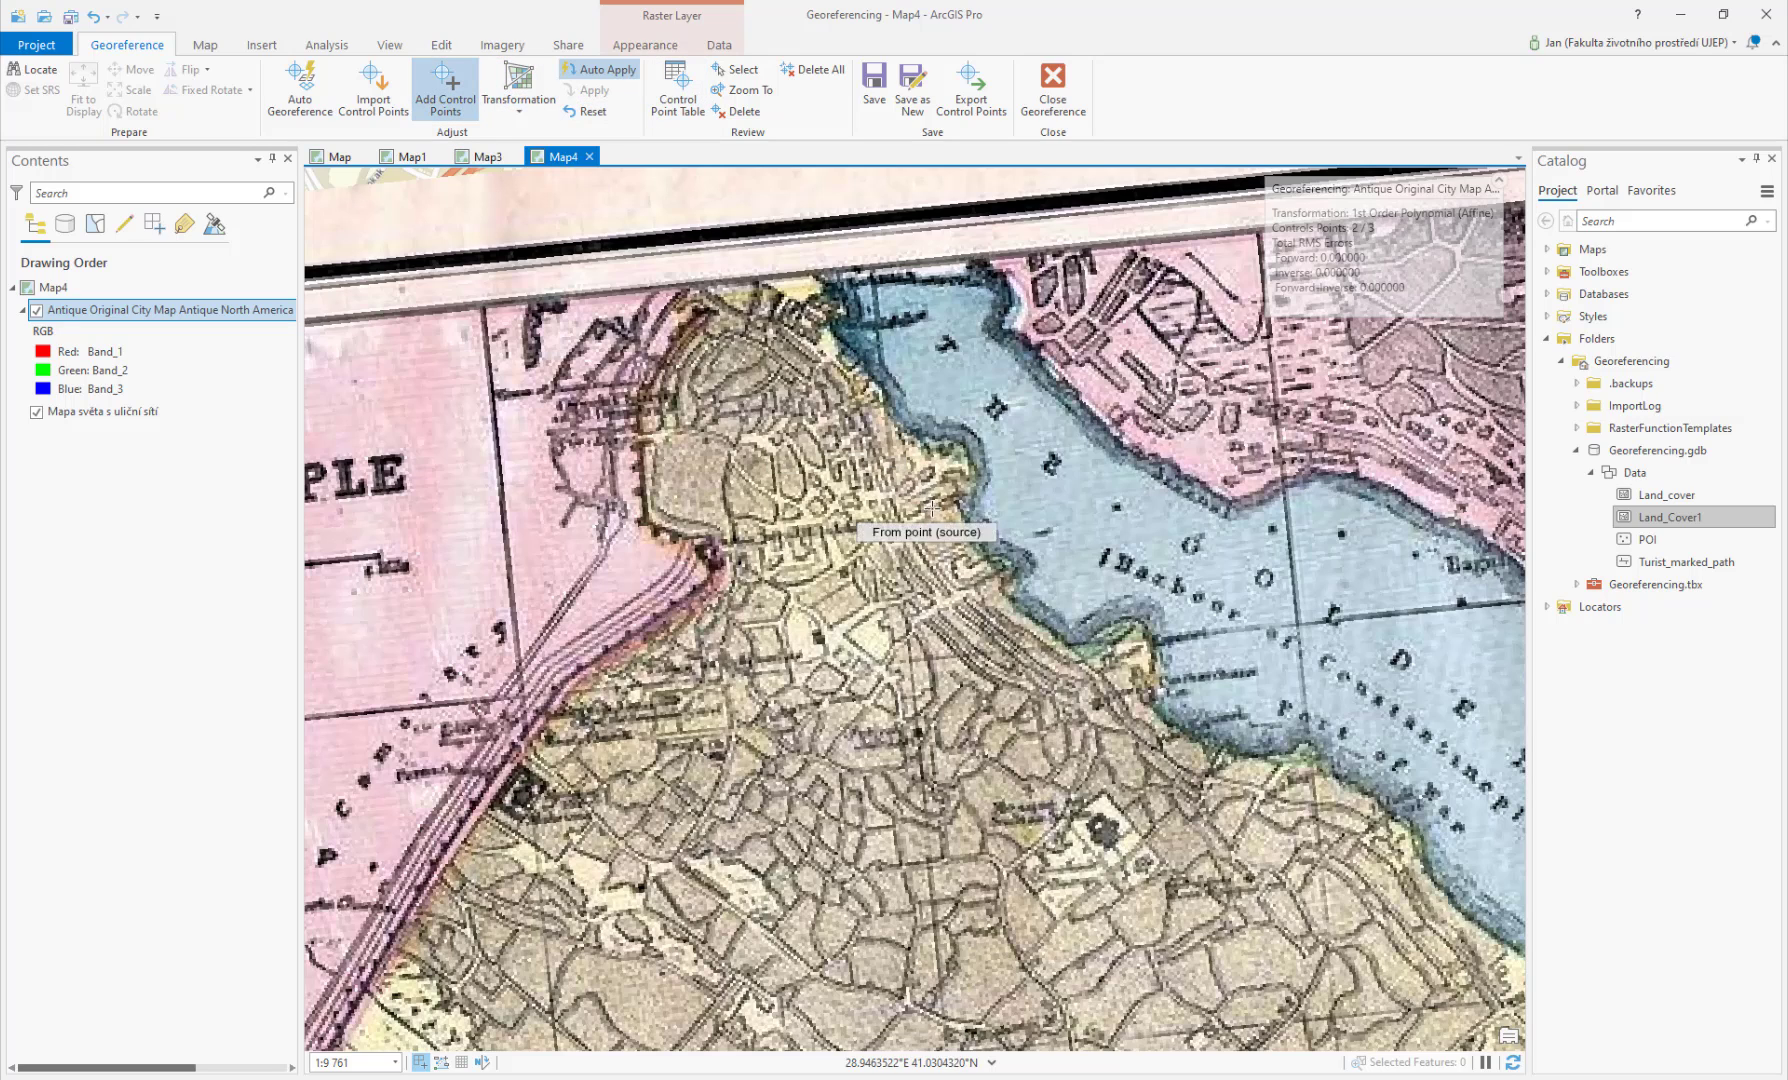
{"action": "left_click", "coordinate": [963, 454]}
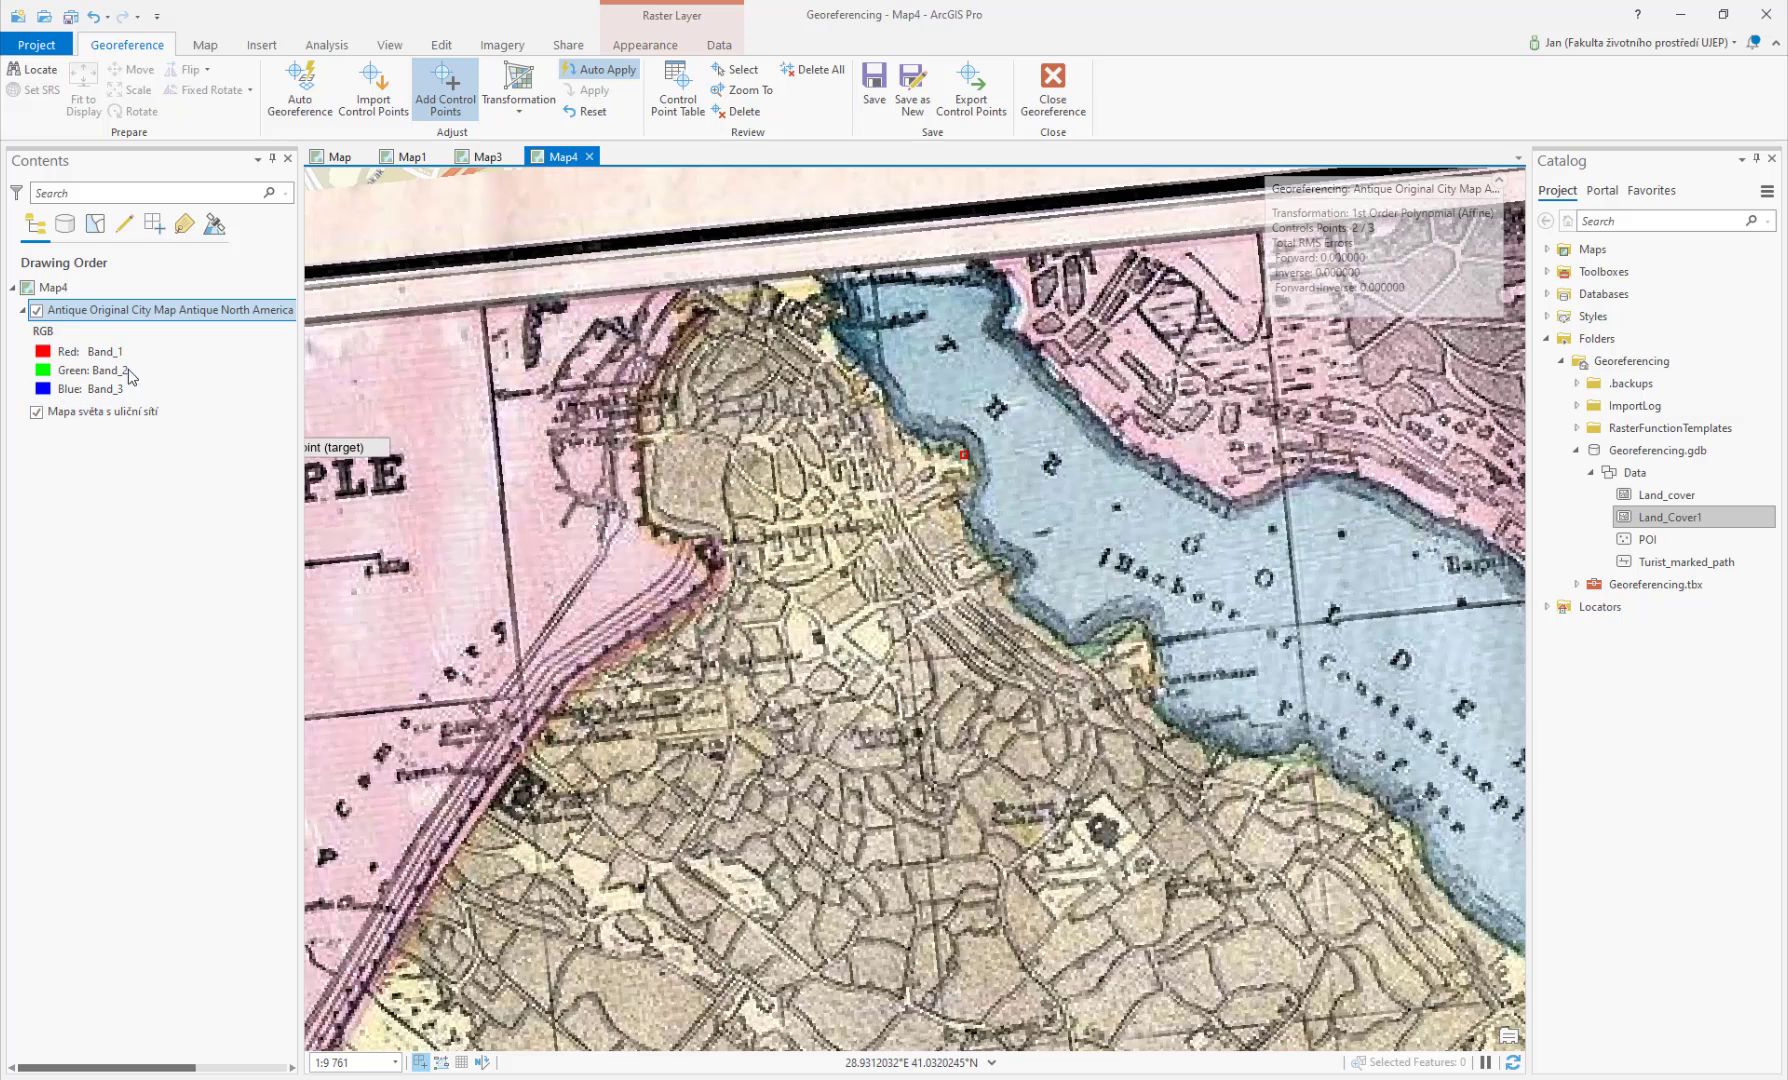
{"action": "left_click", "coordinate": [36, 311]}
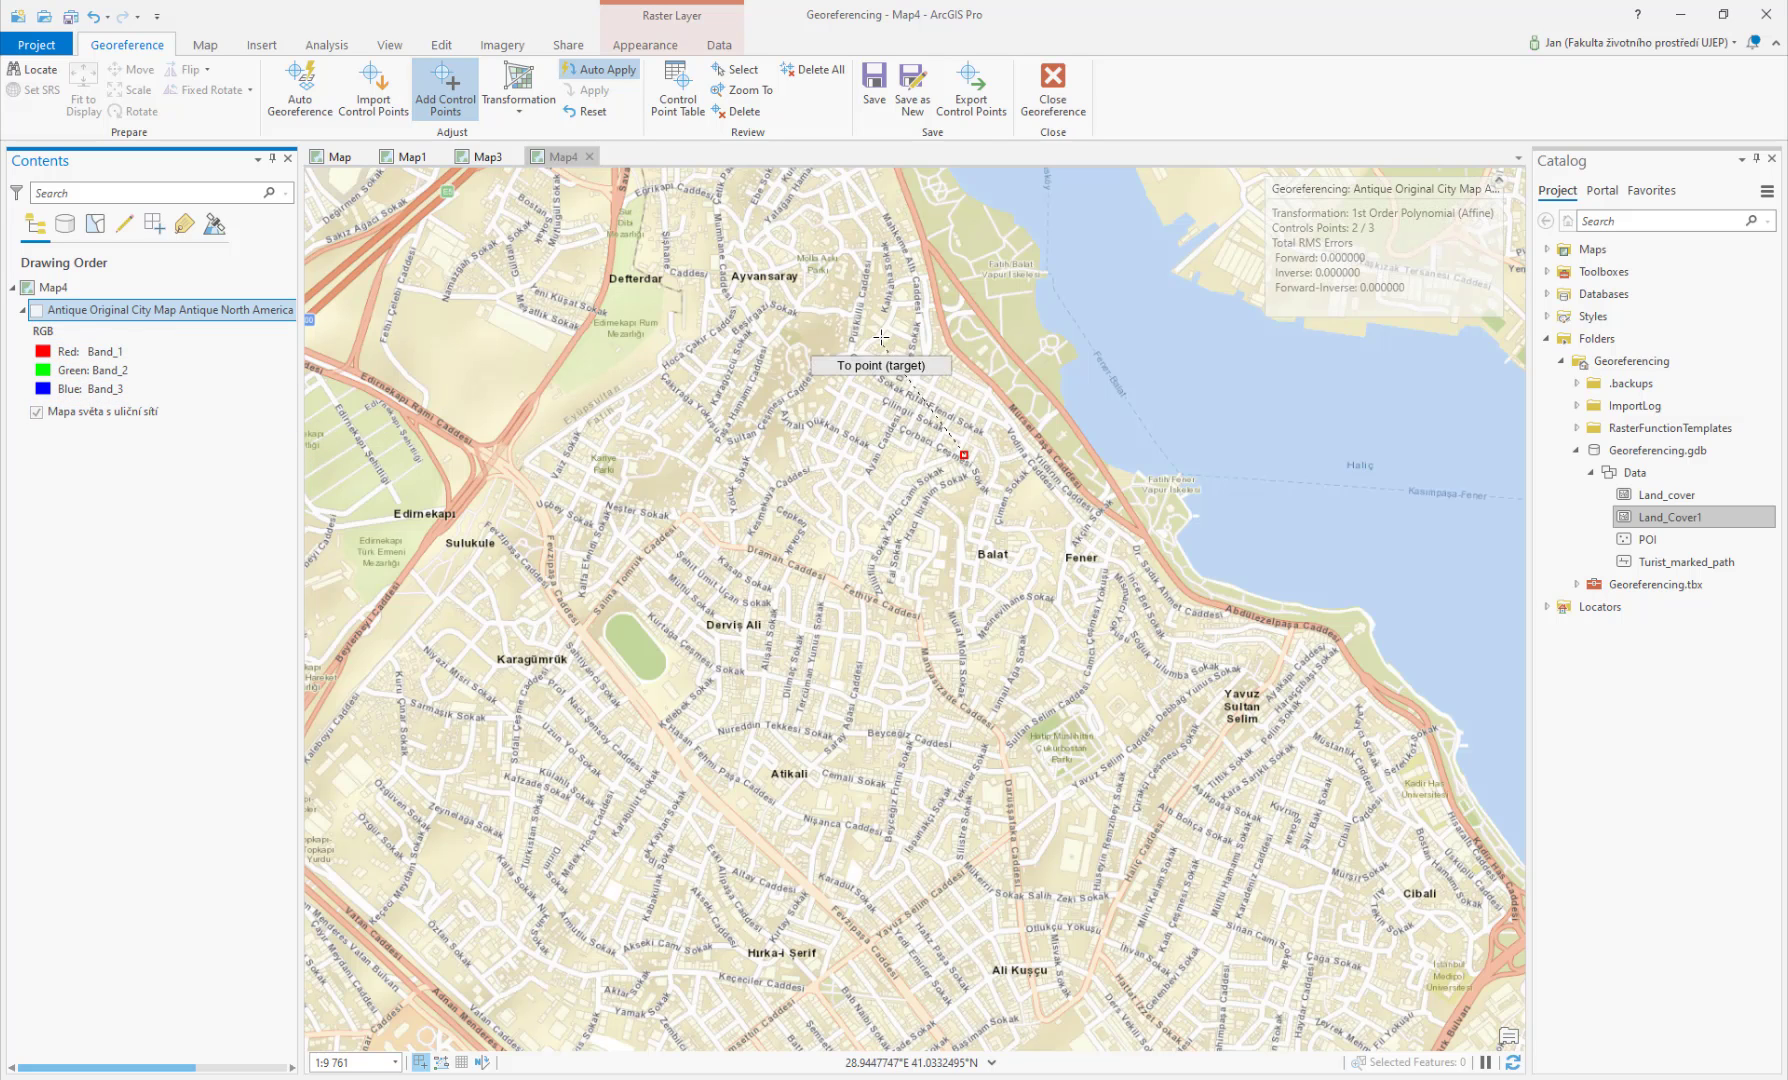
{"action": "left_click", "coordinate": [1026, 234]}
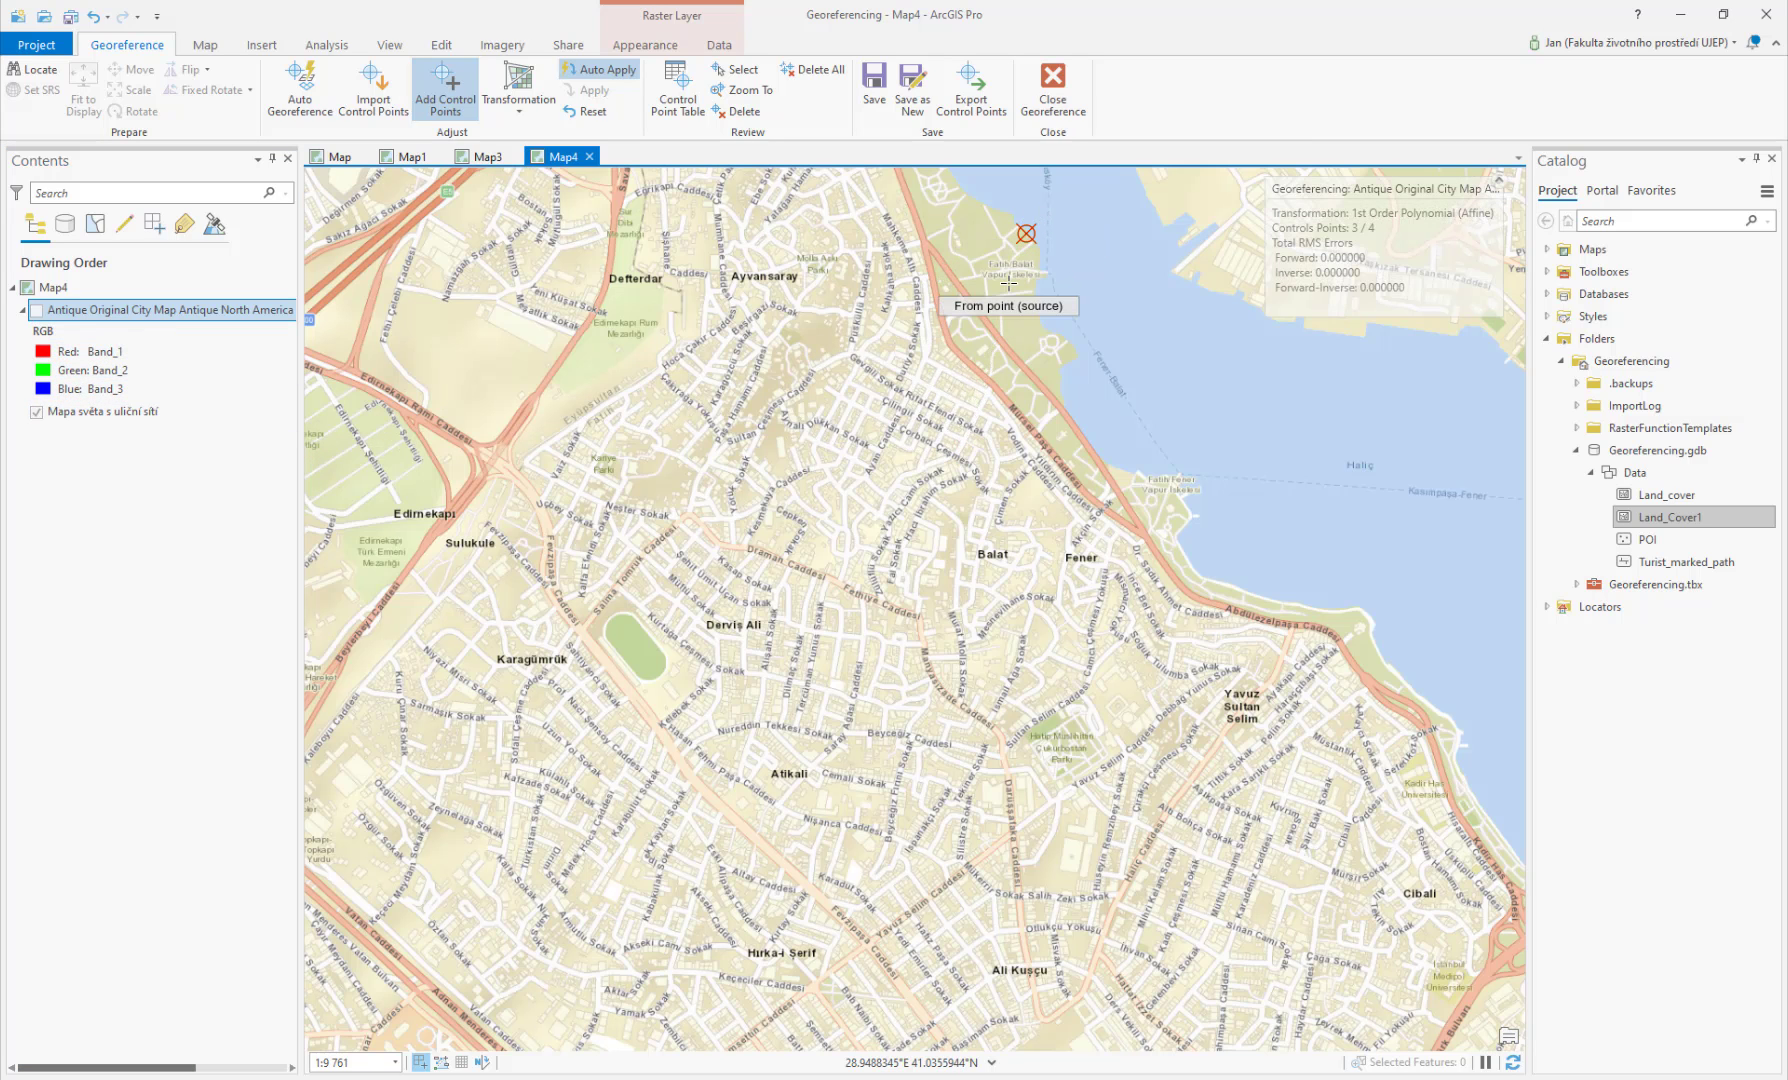
{"action": "left_click", "coordinate": [36, 311]}
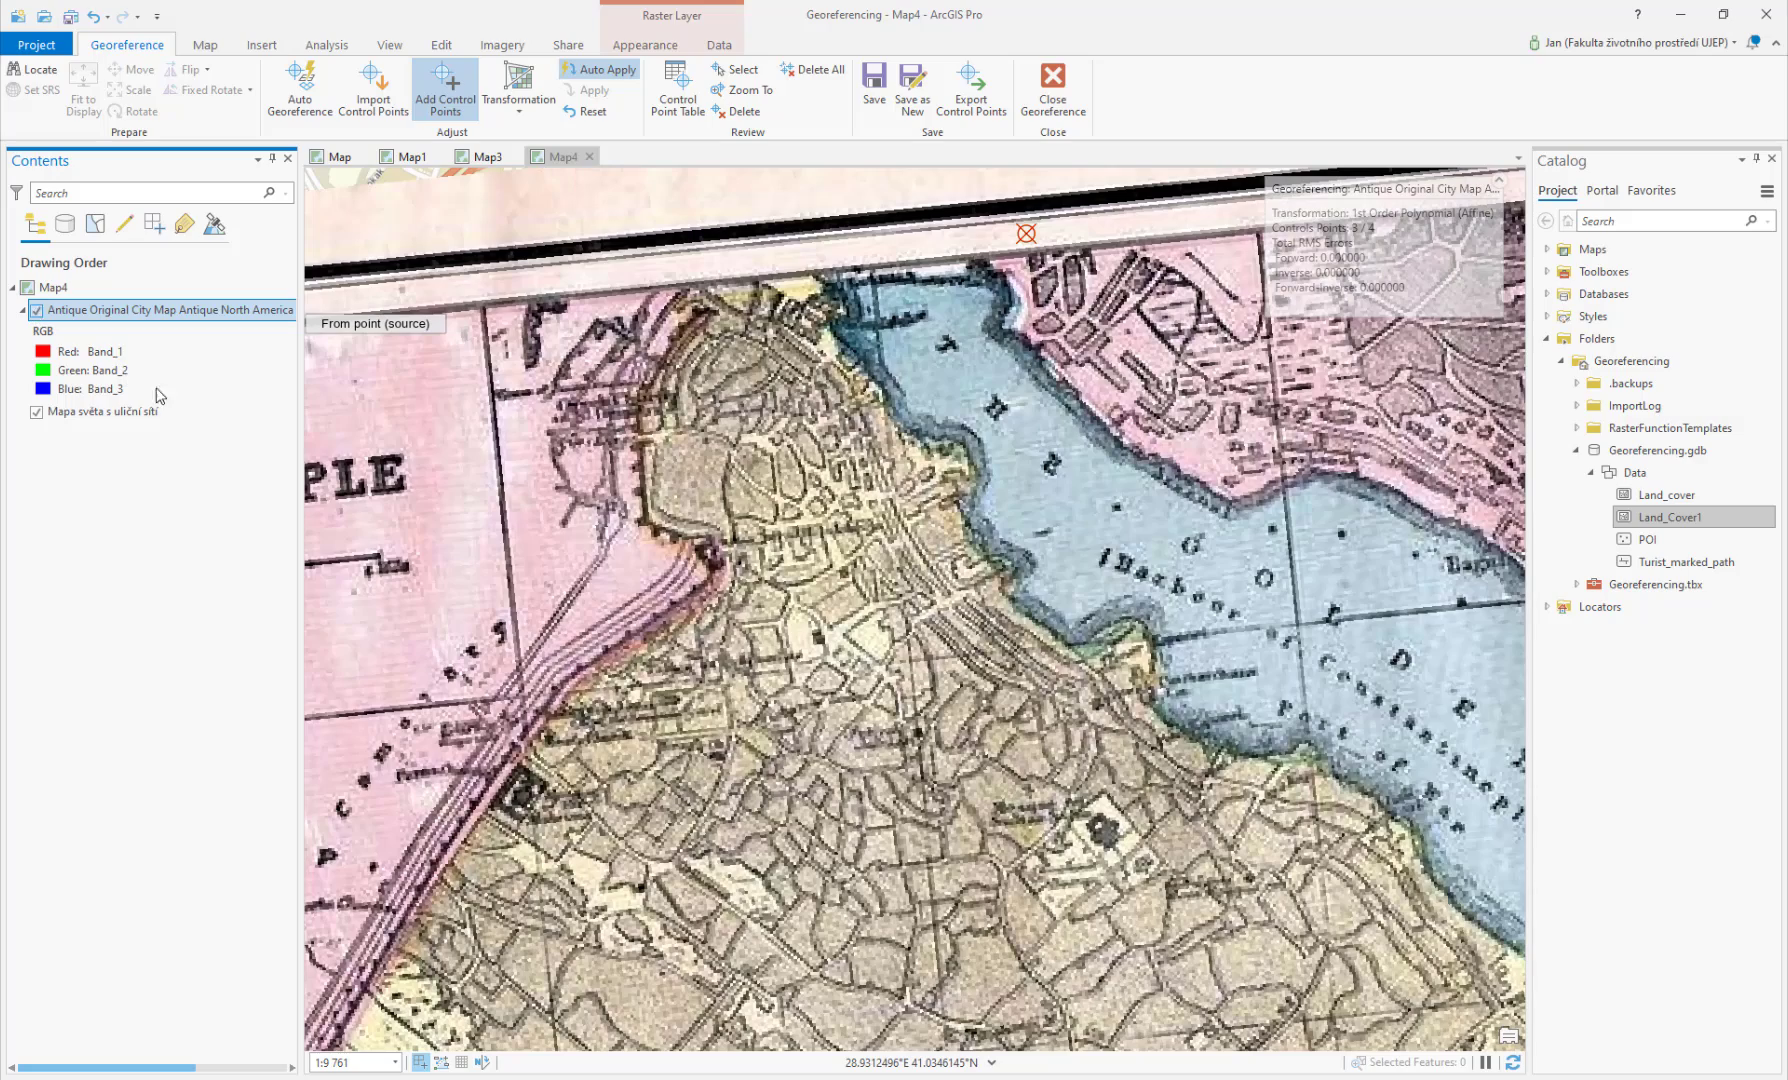
Step: Check the overall placement of the antique map and disable link 3 in its control point table
{"action": "scroll", "coordinate": [870, 640], "scroll_direction": "up", "scroll_amount": 2}
{"action": "scroll", "coordinate": [870, 640], "scroll_direction": "down", "scroll_amount": 3}
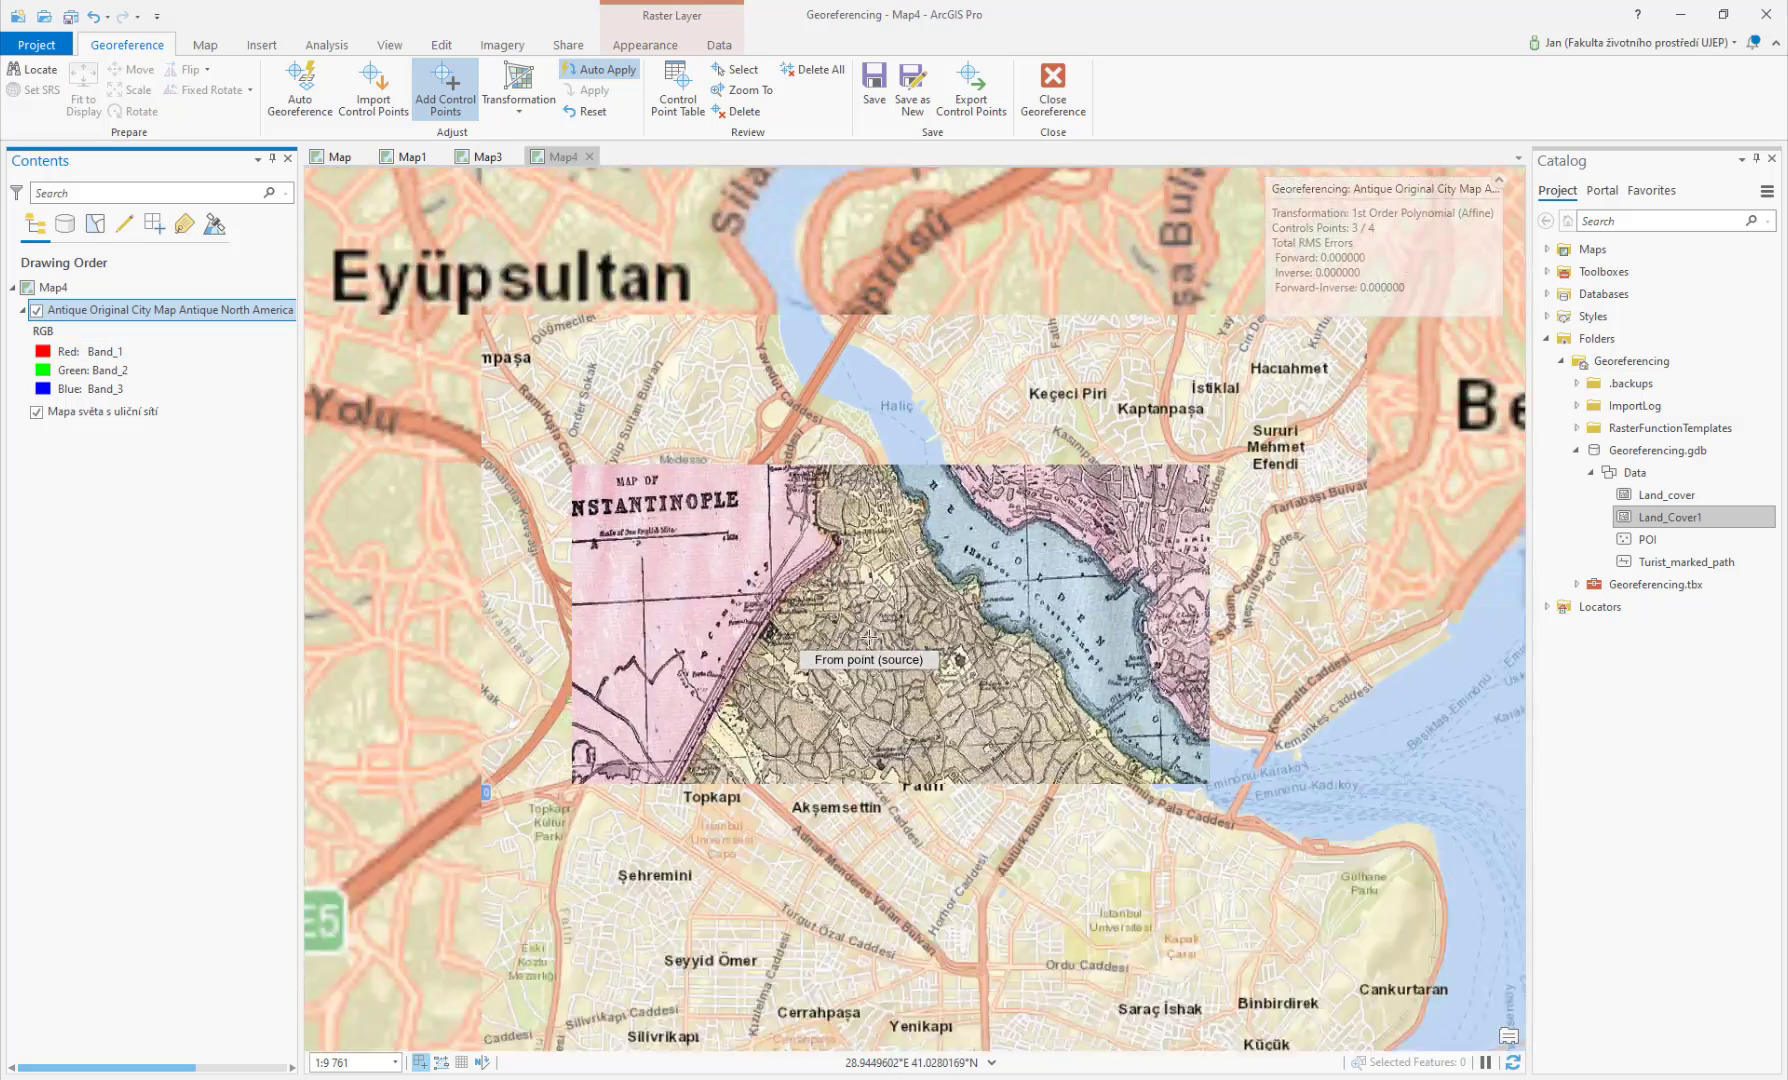
{"action": "left_click_drag", "start_coordinate": [948, 858], "coordinate": [966, 642]}
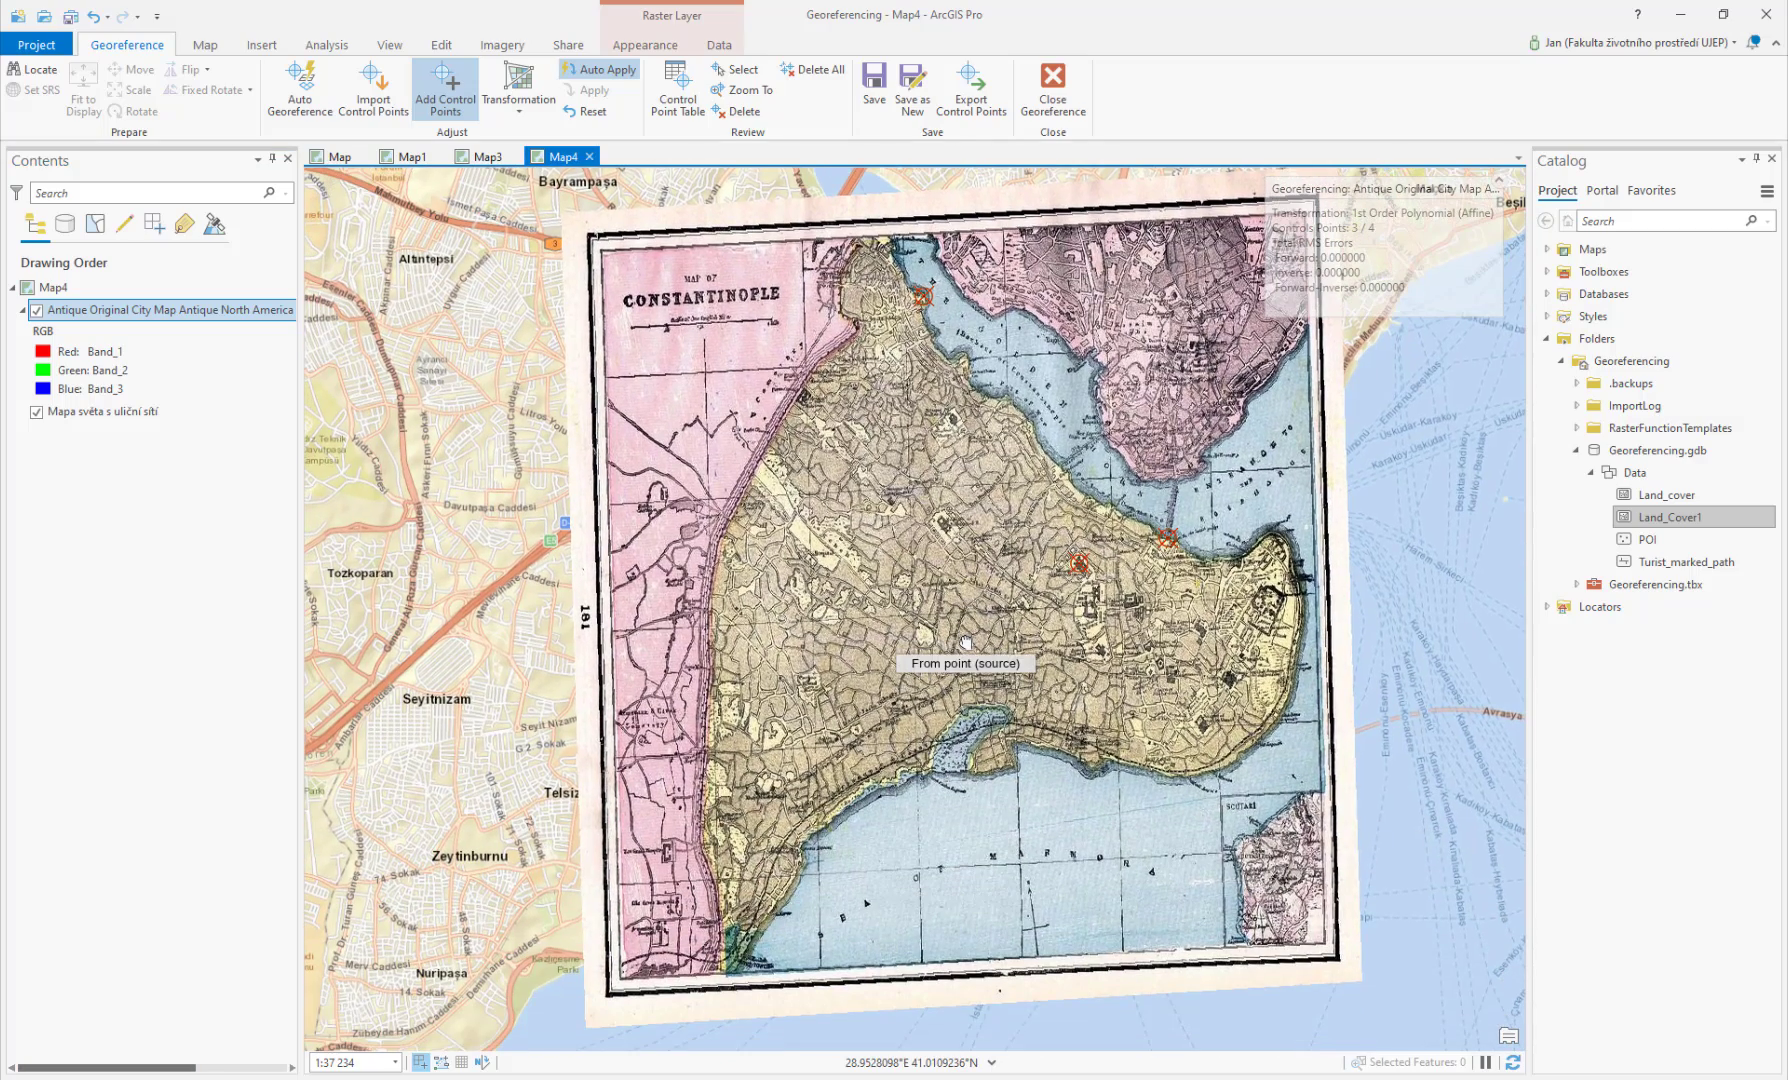
{"action": "left_click", "coordinate": [678, 104]}
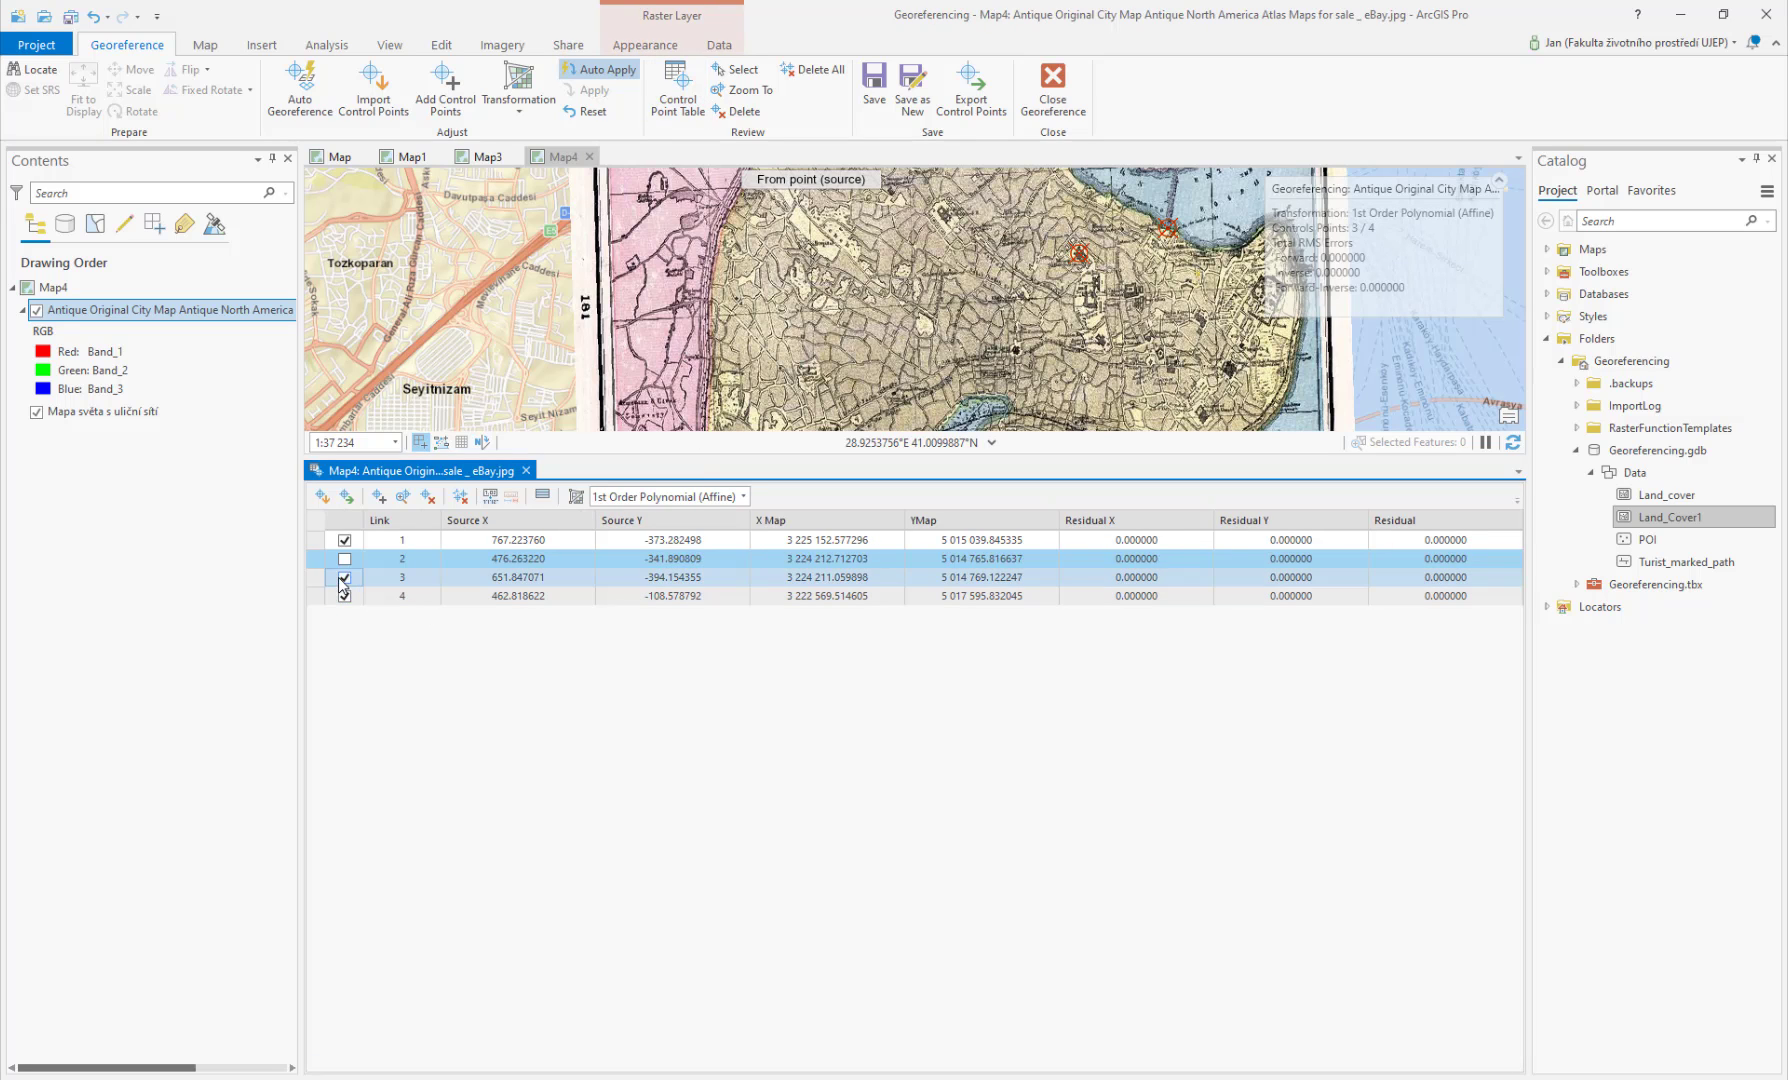
{"action": "left_click", "coordinate": [343, 578]}
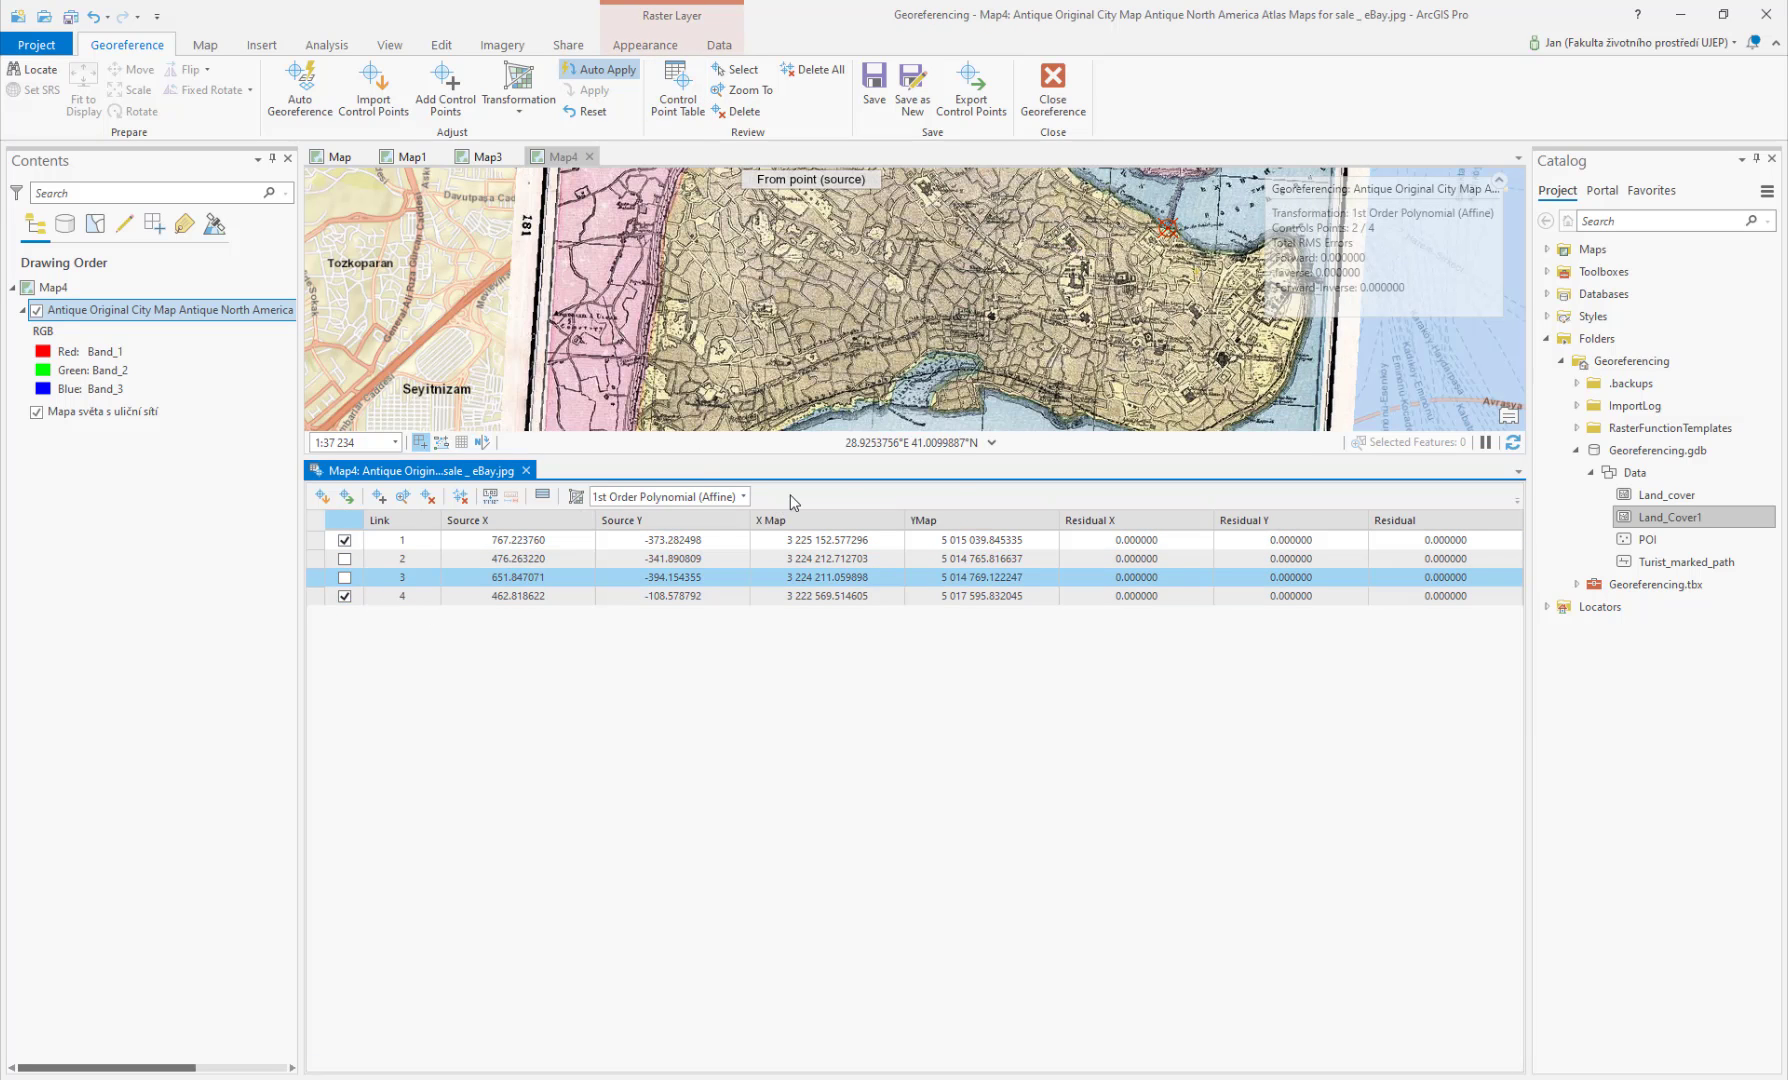
{"action": "left_click", "coordinate": [420, 443]}
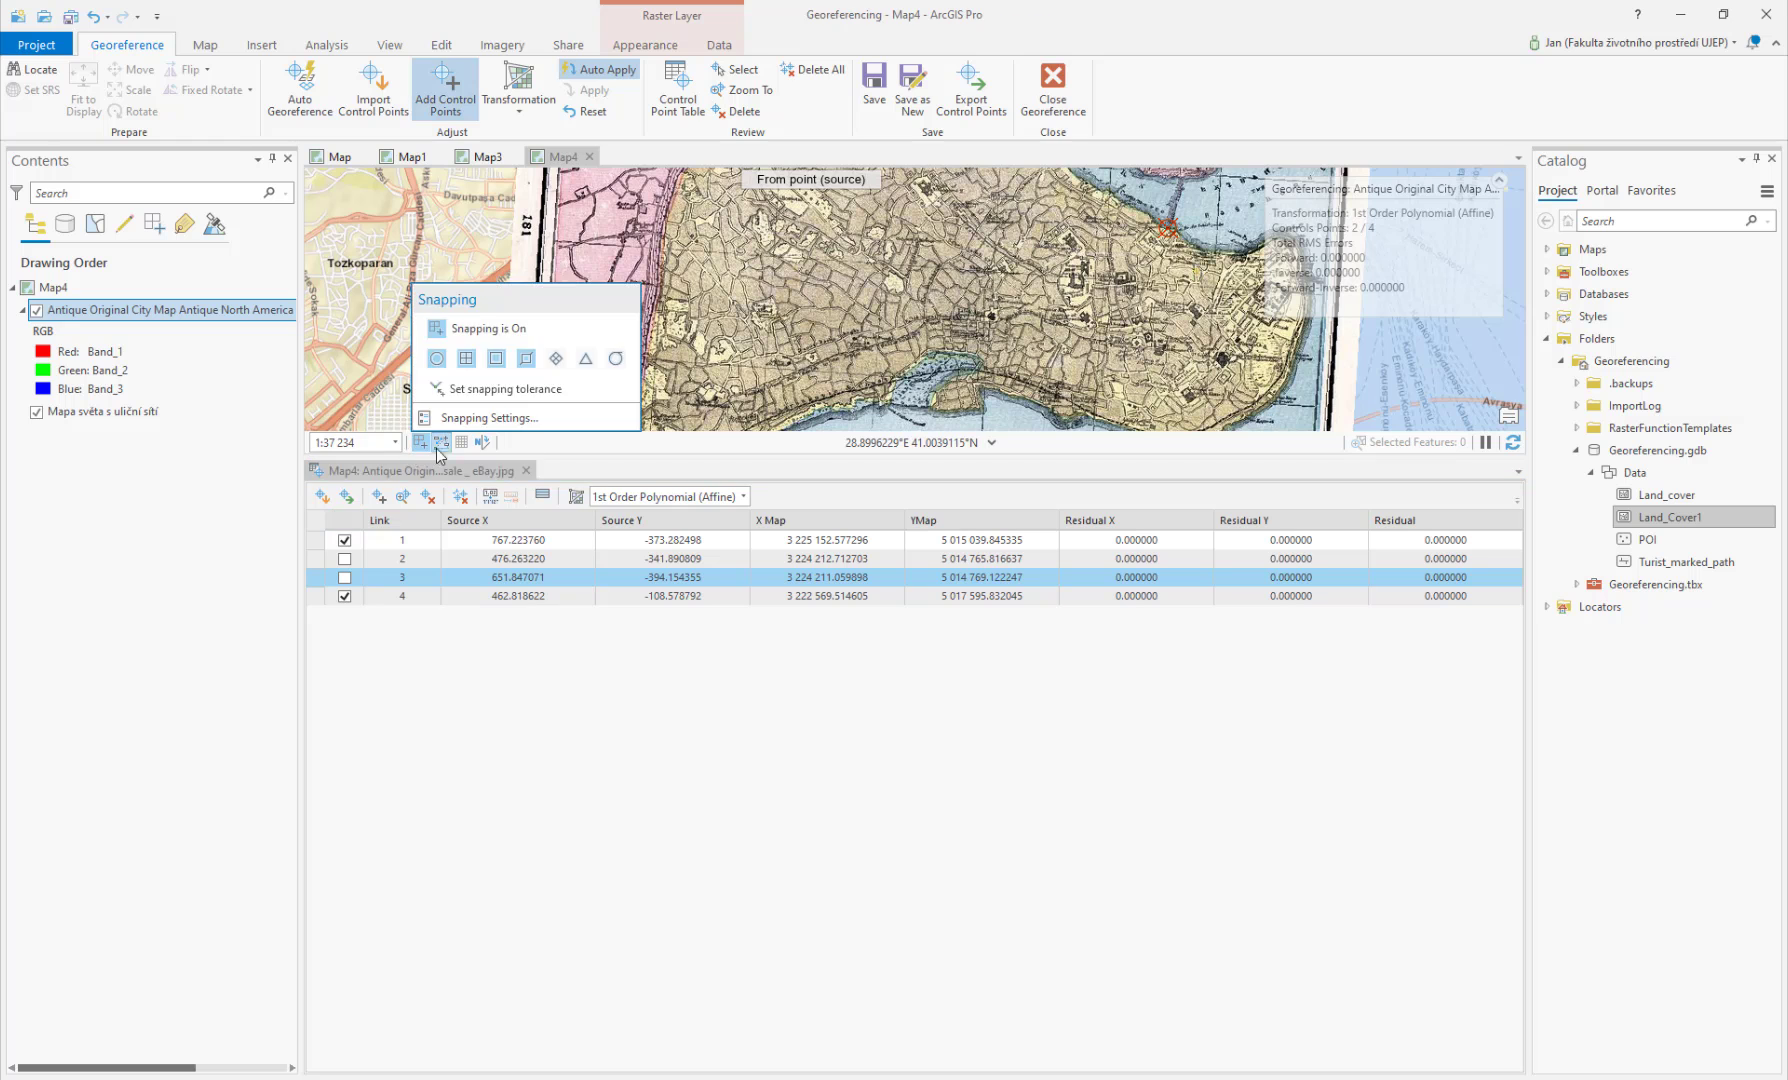
{"action": "left_click", "coordinate": [525, 471]}
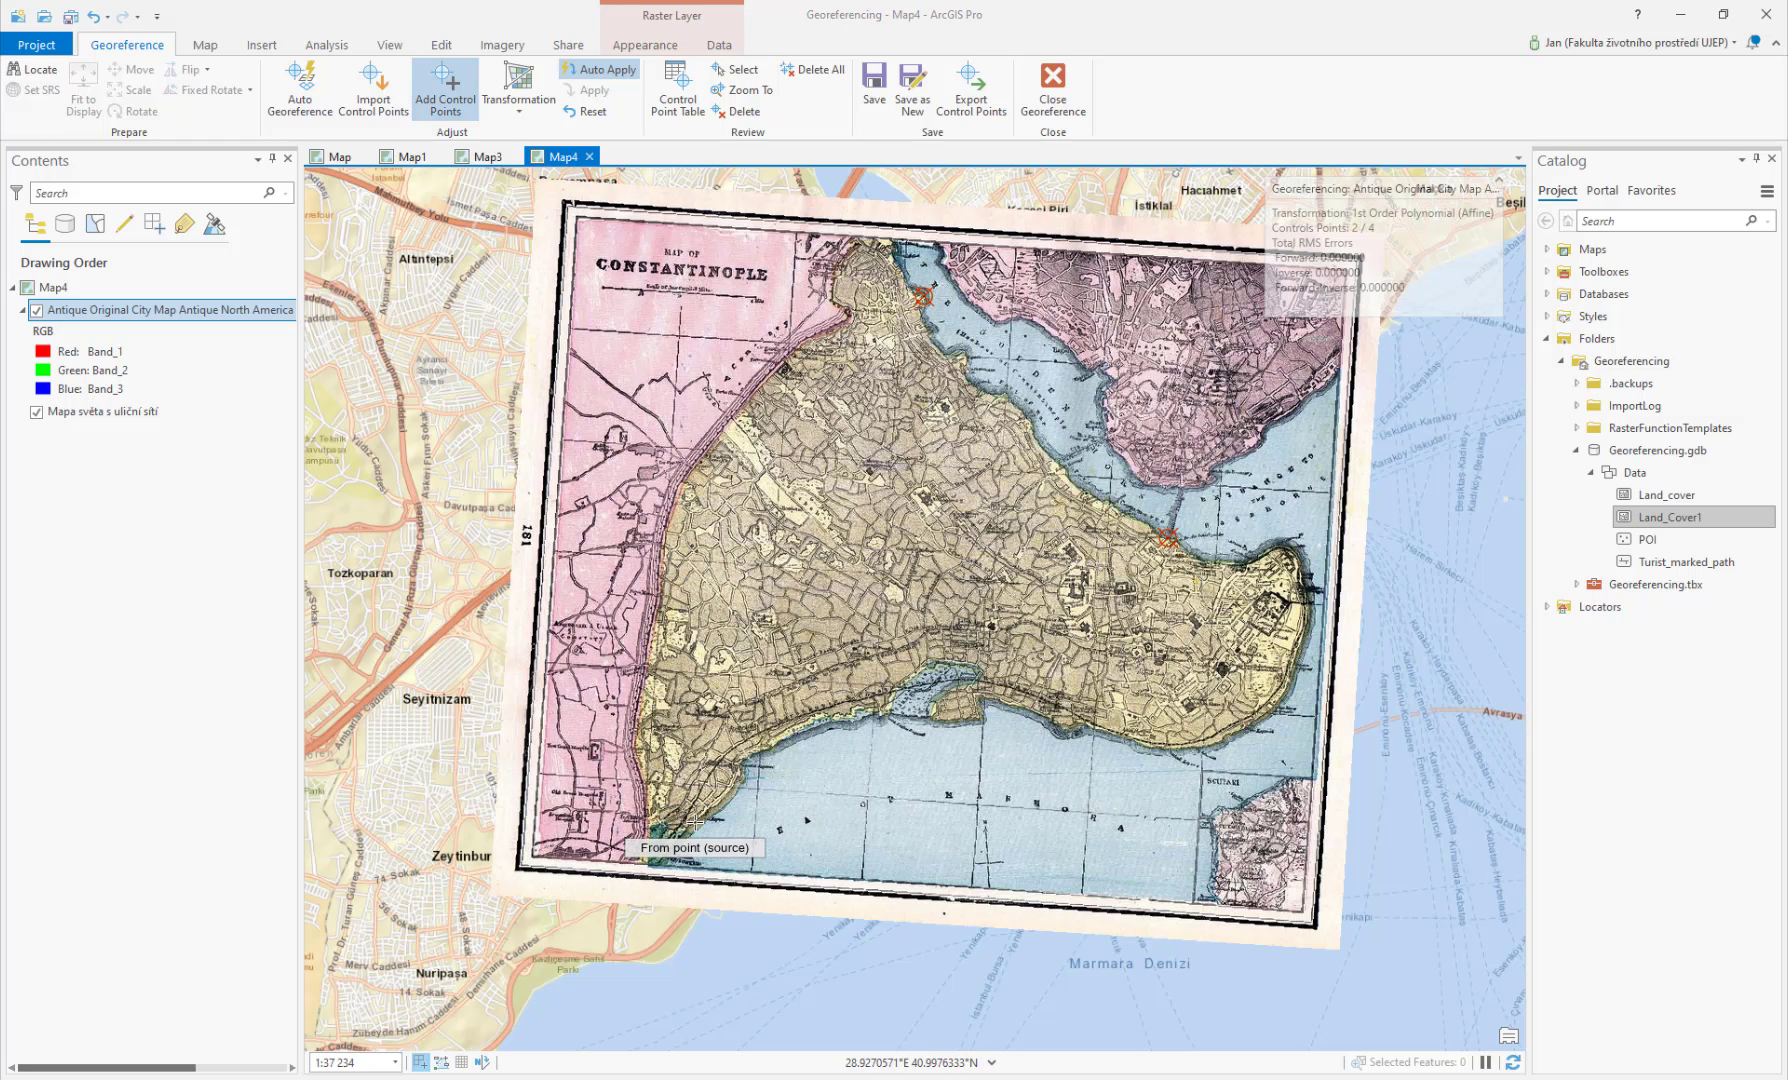
Step: Compare the antique map's southwestern coast and city wall with the street basemap by repeatedly hiding and showing the antique layer
{"action": "scroll", "coordinate": [695, 815], "scroll_direction": "down", "scroll_amount": 3}
{"action": "scroll", "coordinate": [690, 815], "scroll_direction": "up", "scroll_amount": 5}
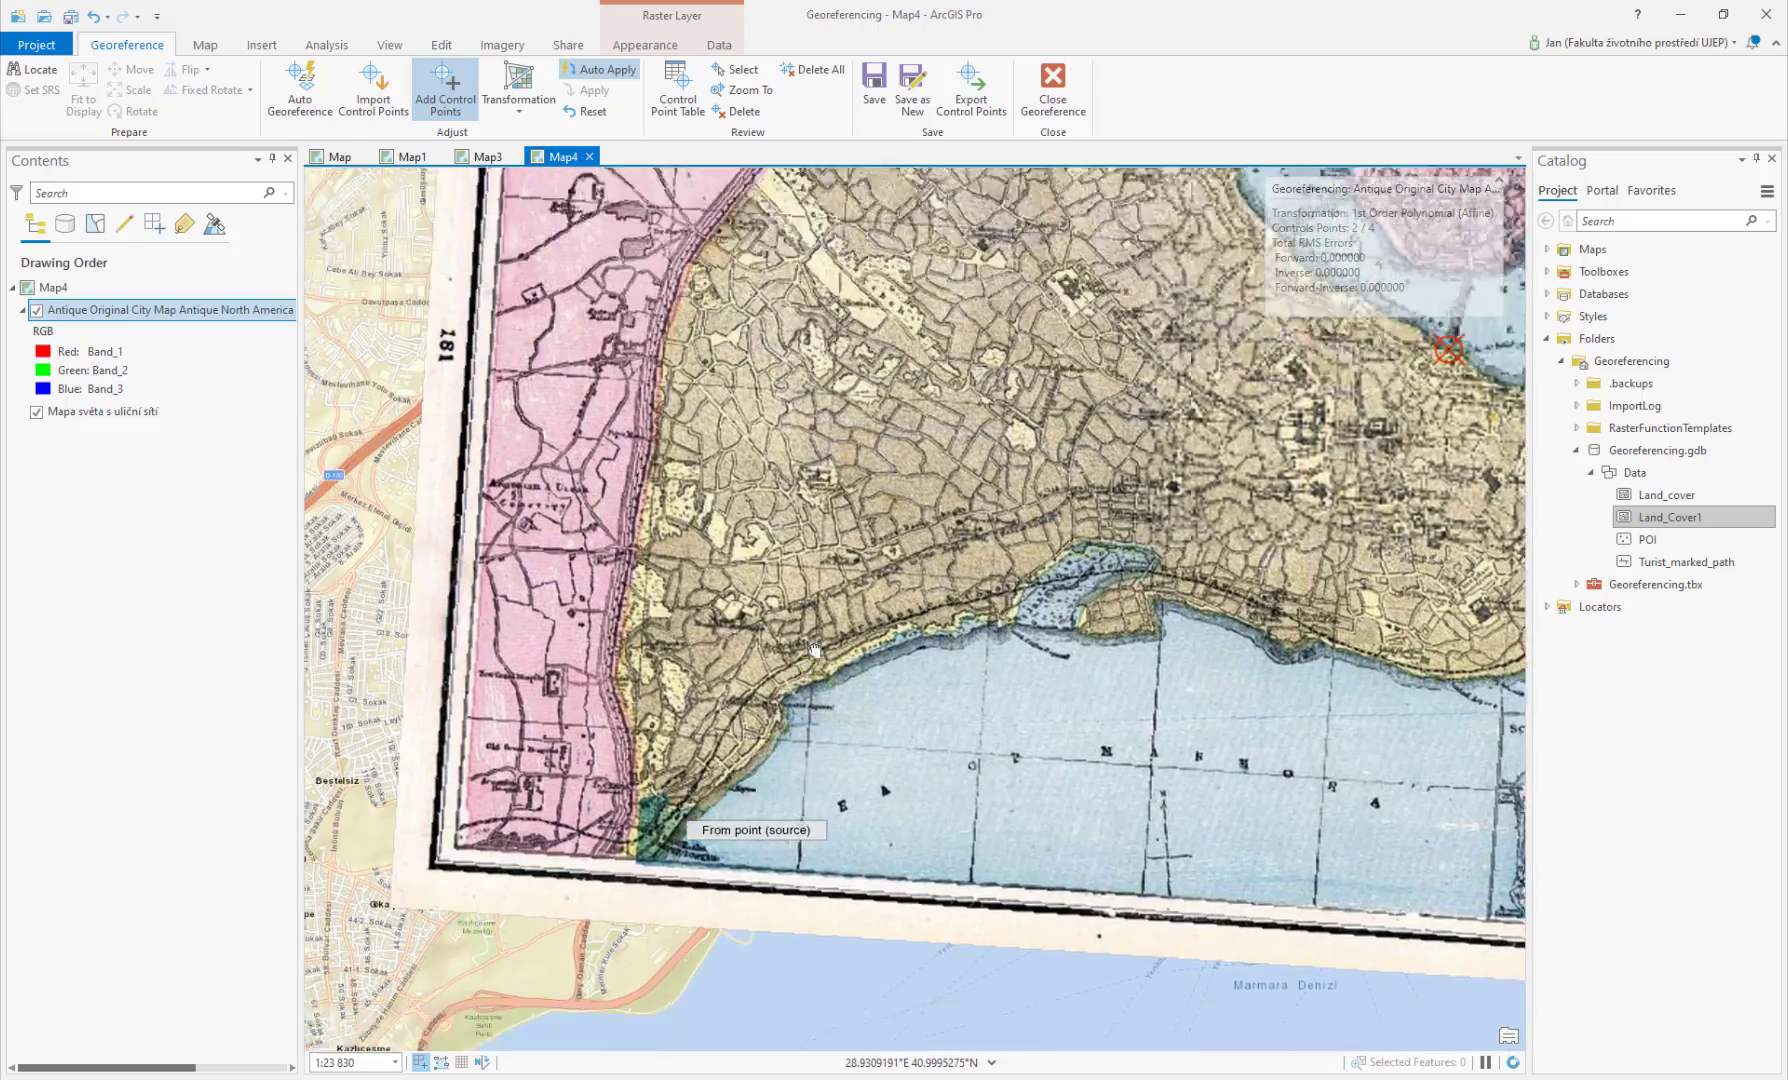
{"action": "left_click_drag", "start_coordinate": [815, 650], "coordinate": [885, 455]}
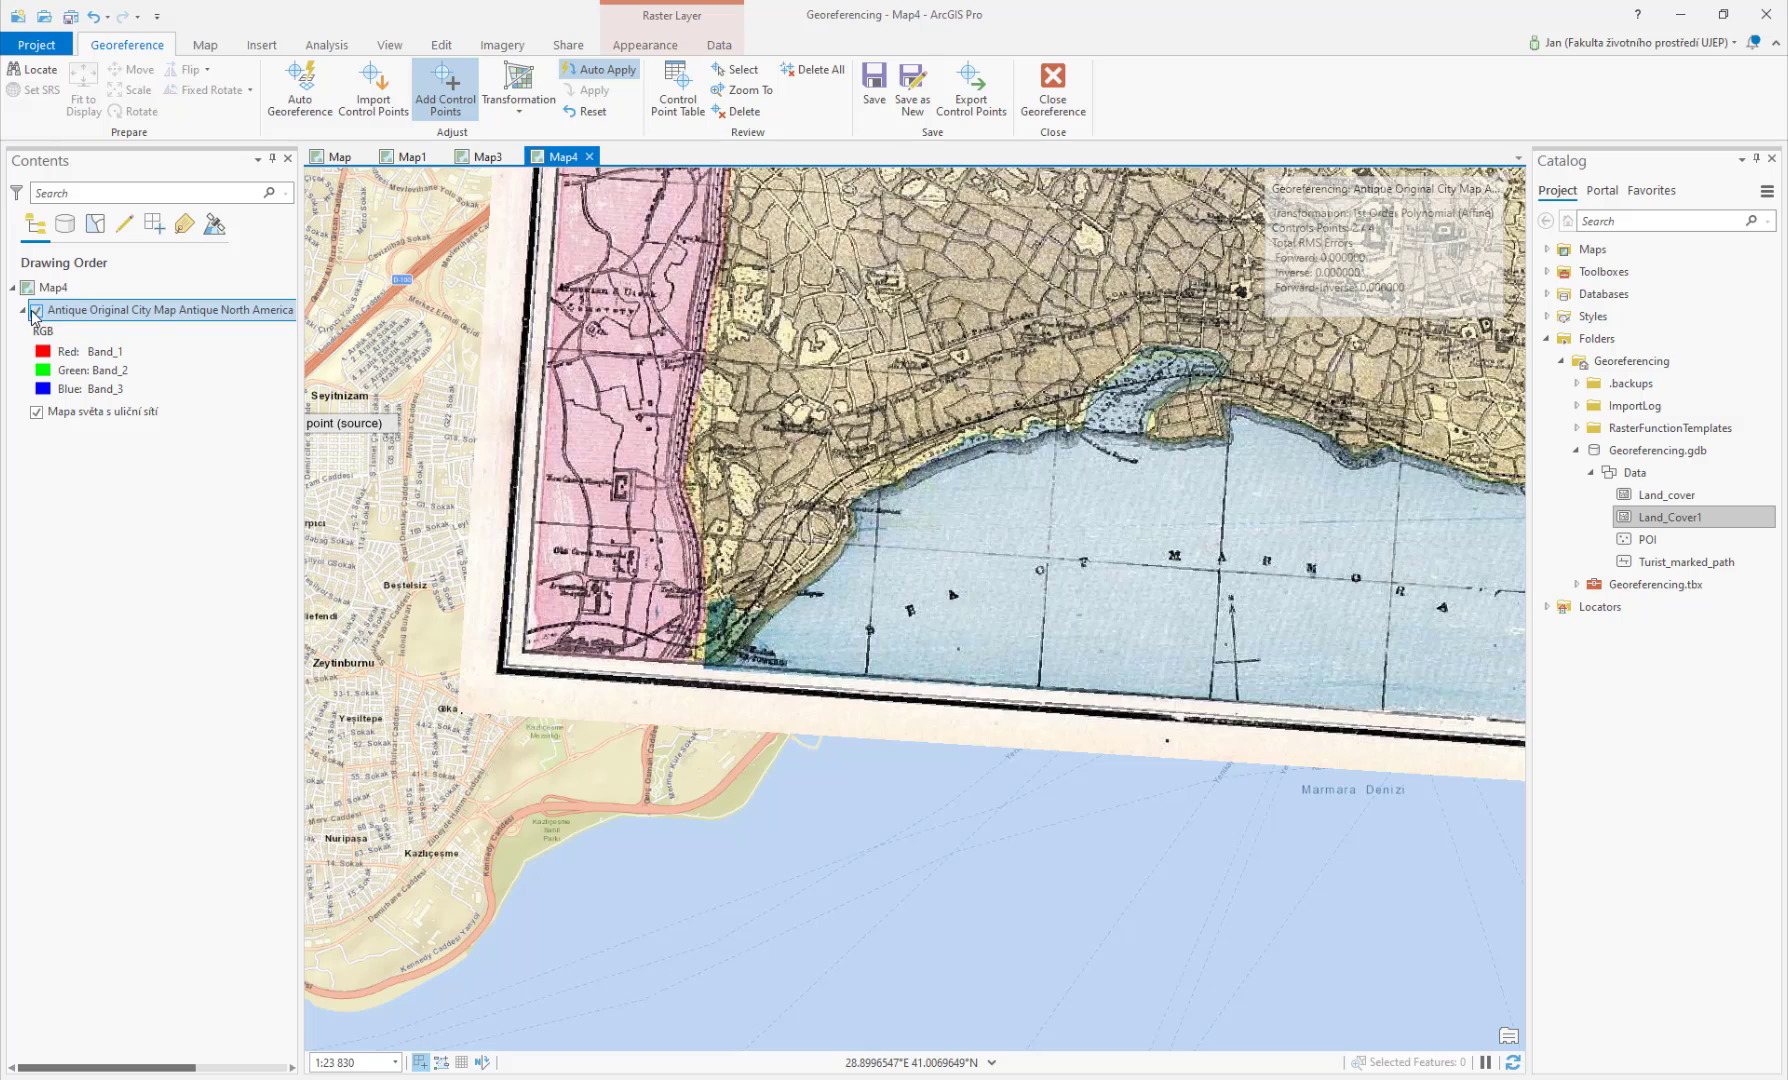
{"action": "left_click", "coordinate": [35, 311]}
{"action": "left_click", "coordinate": [35, 311]}
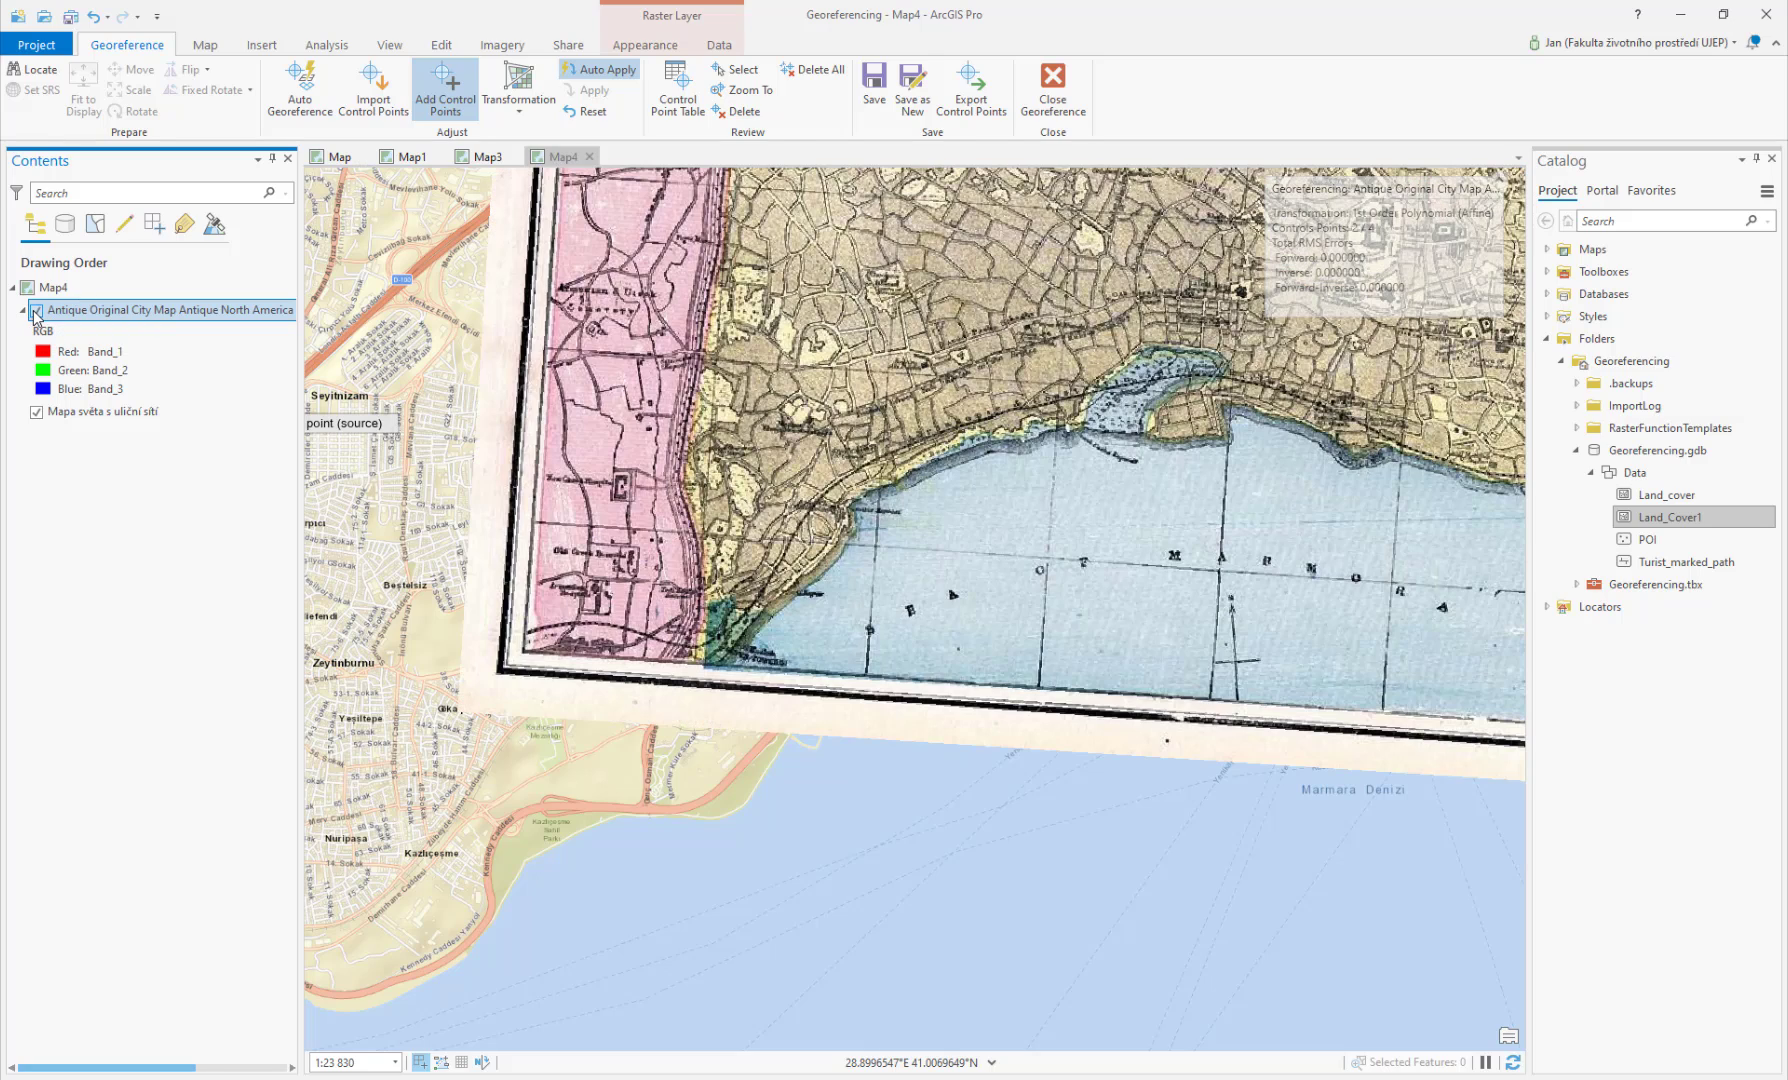
{"action": "left_click", "coordinate": [35, 311]}
{"action": "left_click", "coordinate": [35, 311]}
{"action": "left_click", "coordinate": [35, 311]}
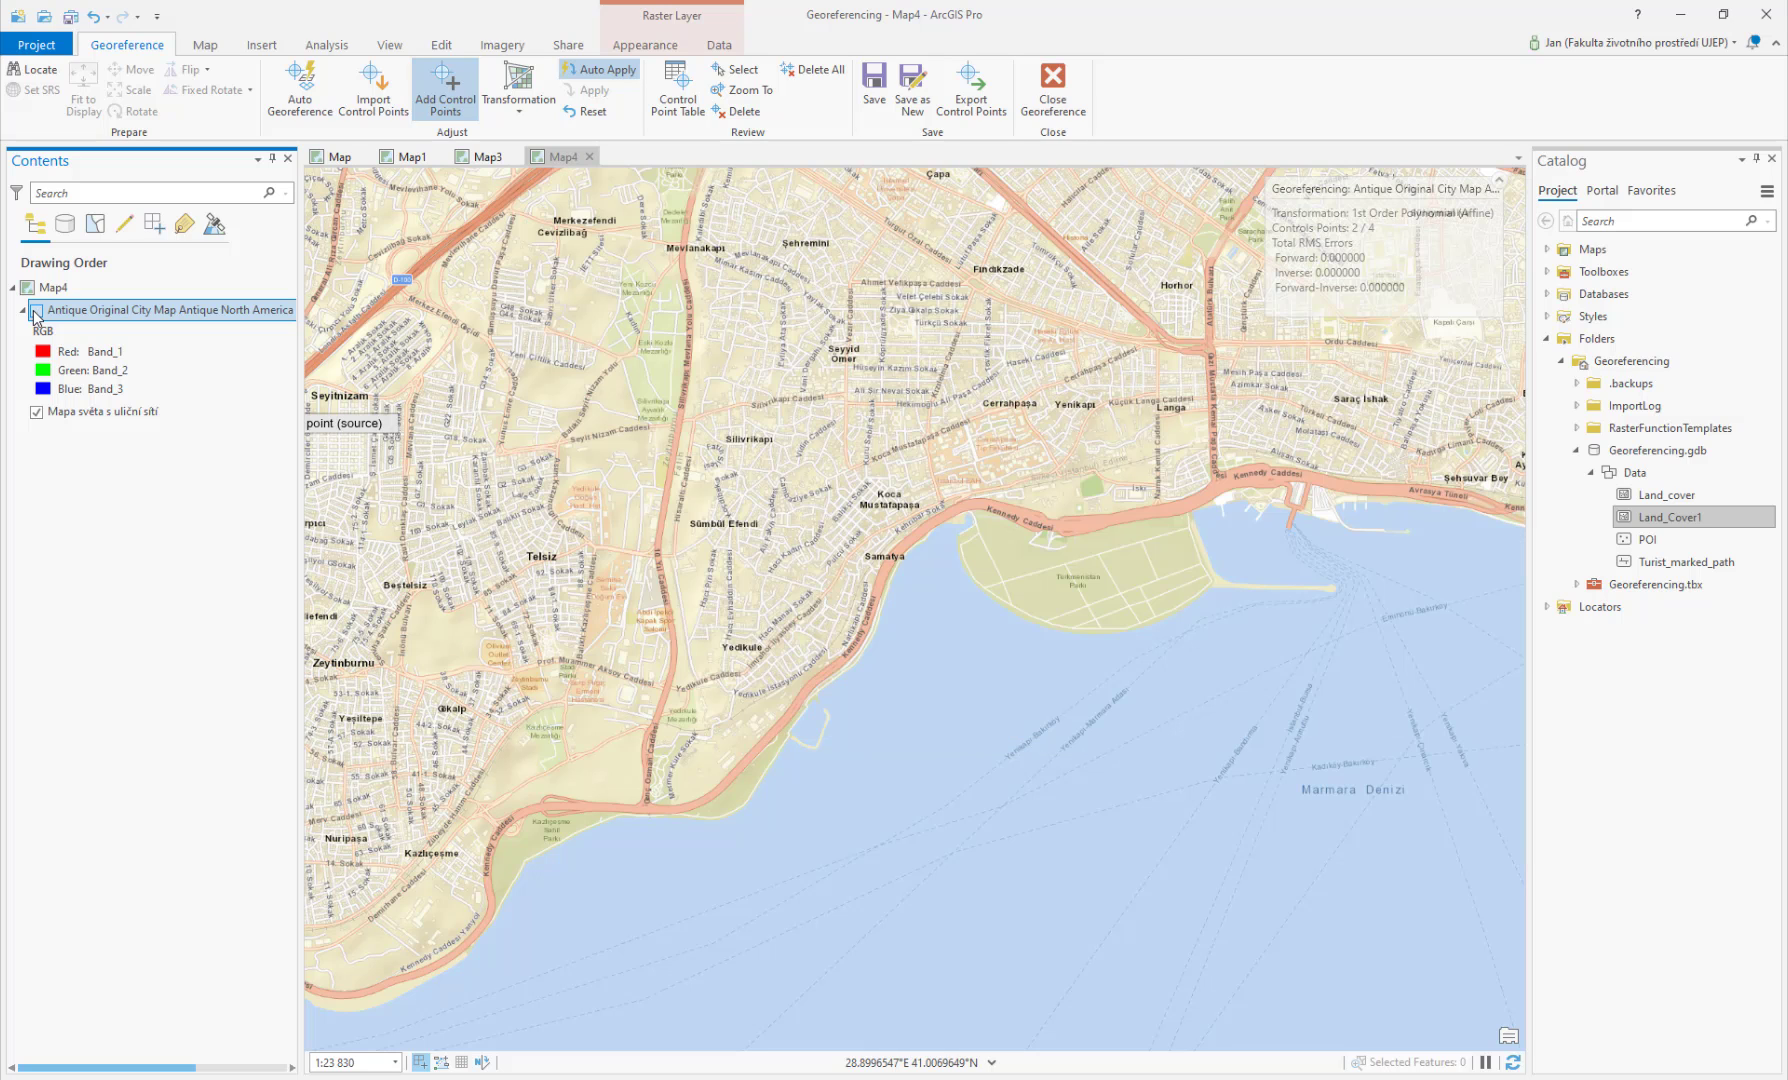
{"action": "left_click", "coordinate": [35, 311]}
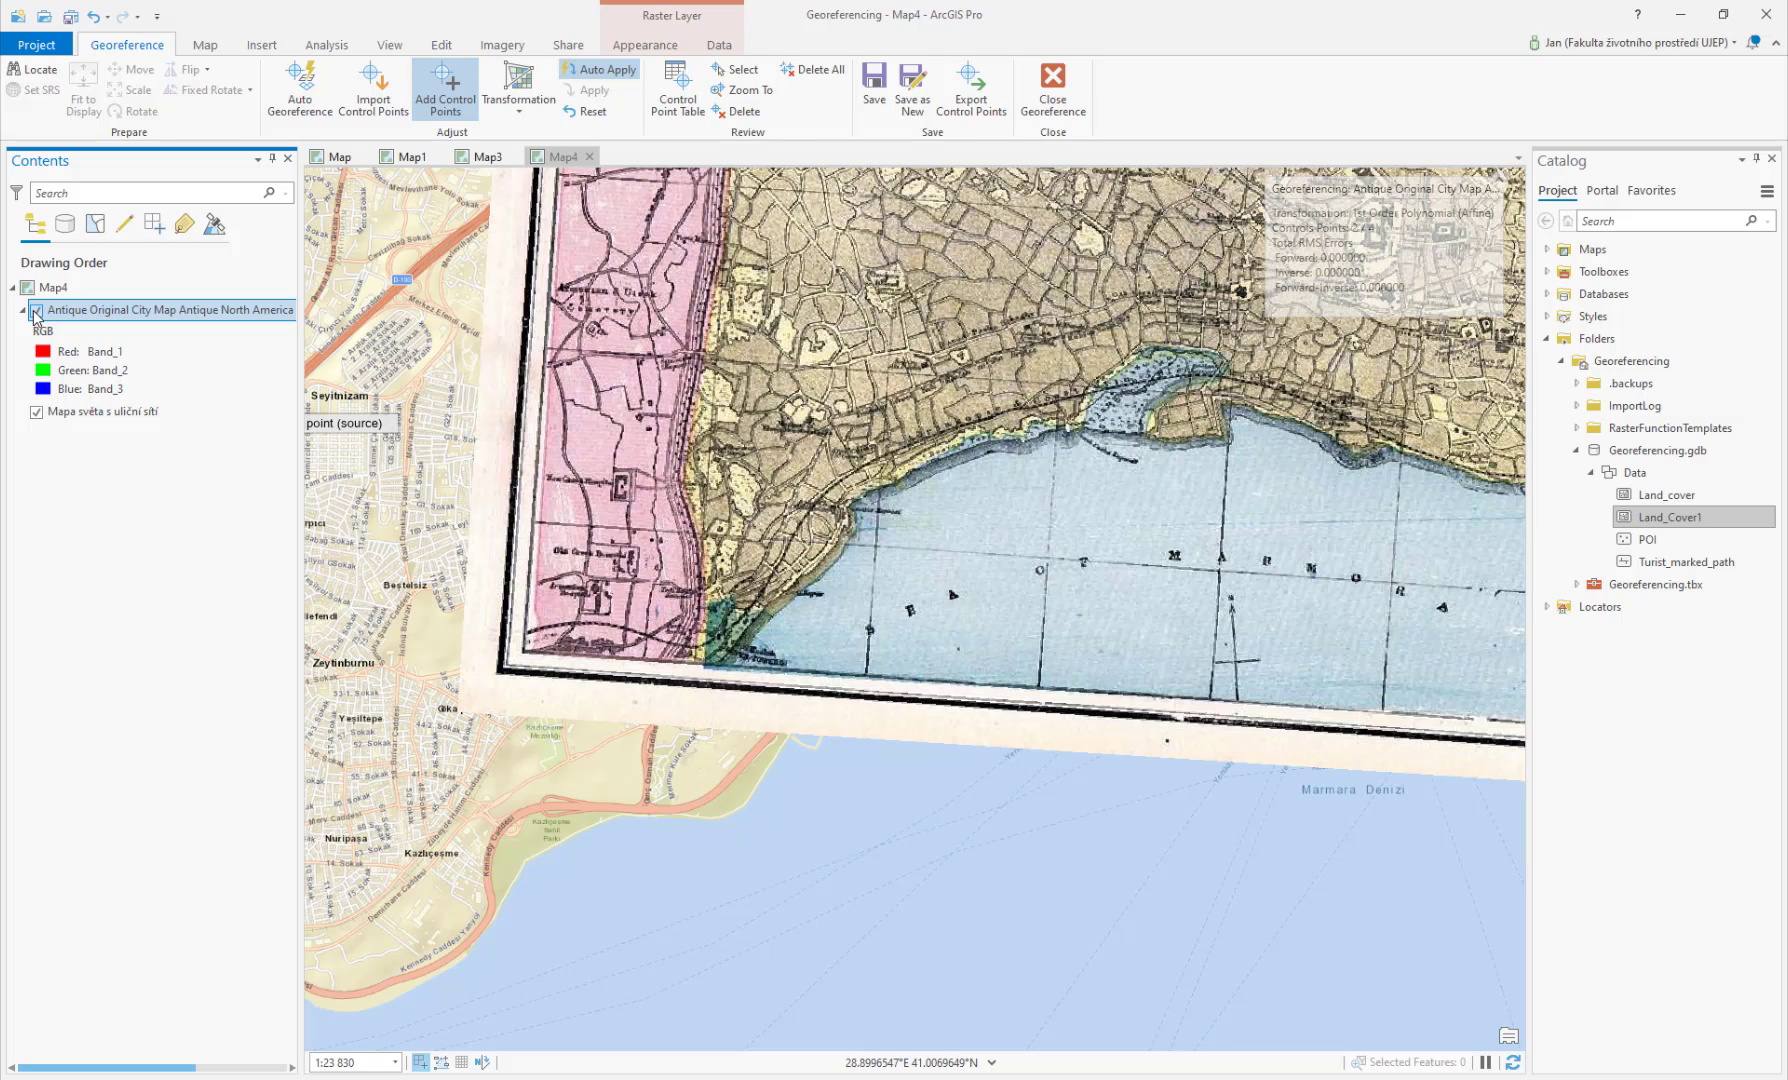
{"action": "left_click", "coordinate": [35, 311]}
{"action": "left_click", "coordinate": [35, 311]}
{"action": "left_click", "coordinate": [35, 311]}
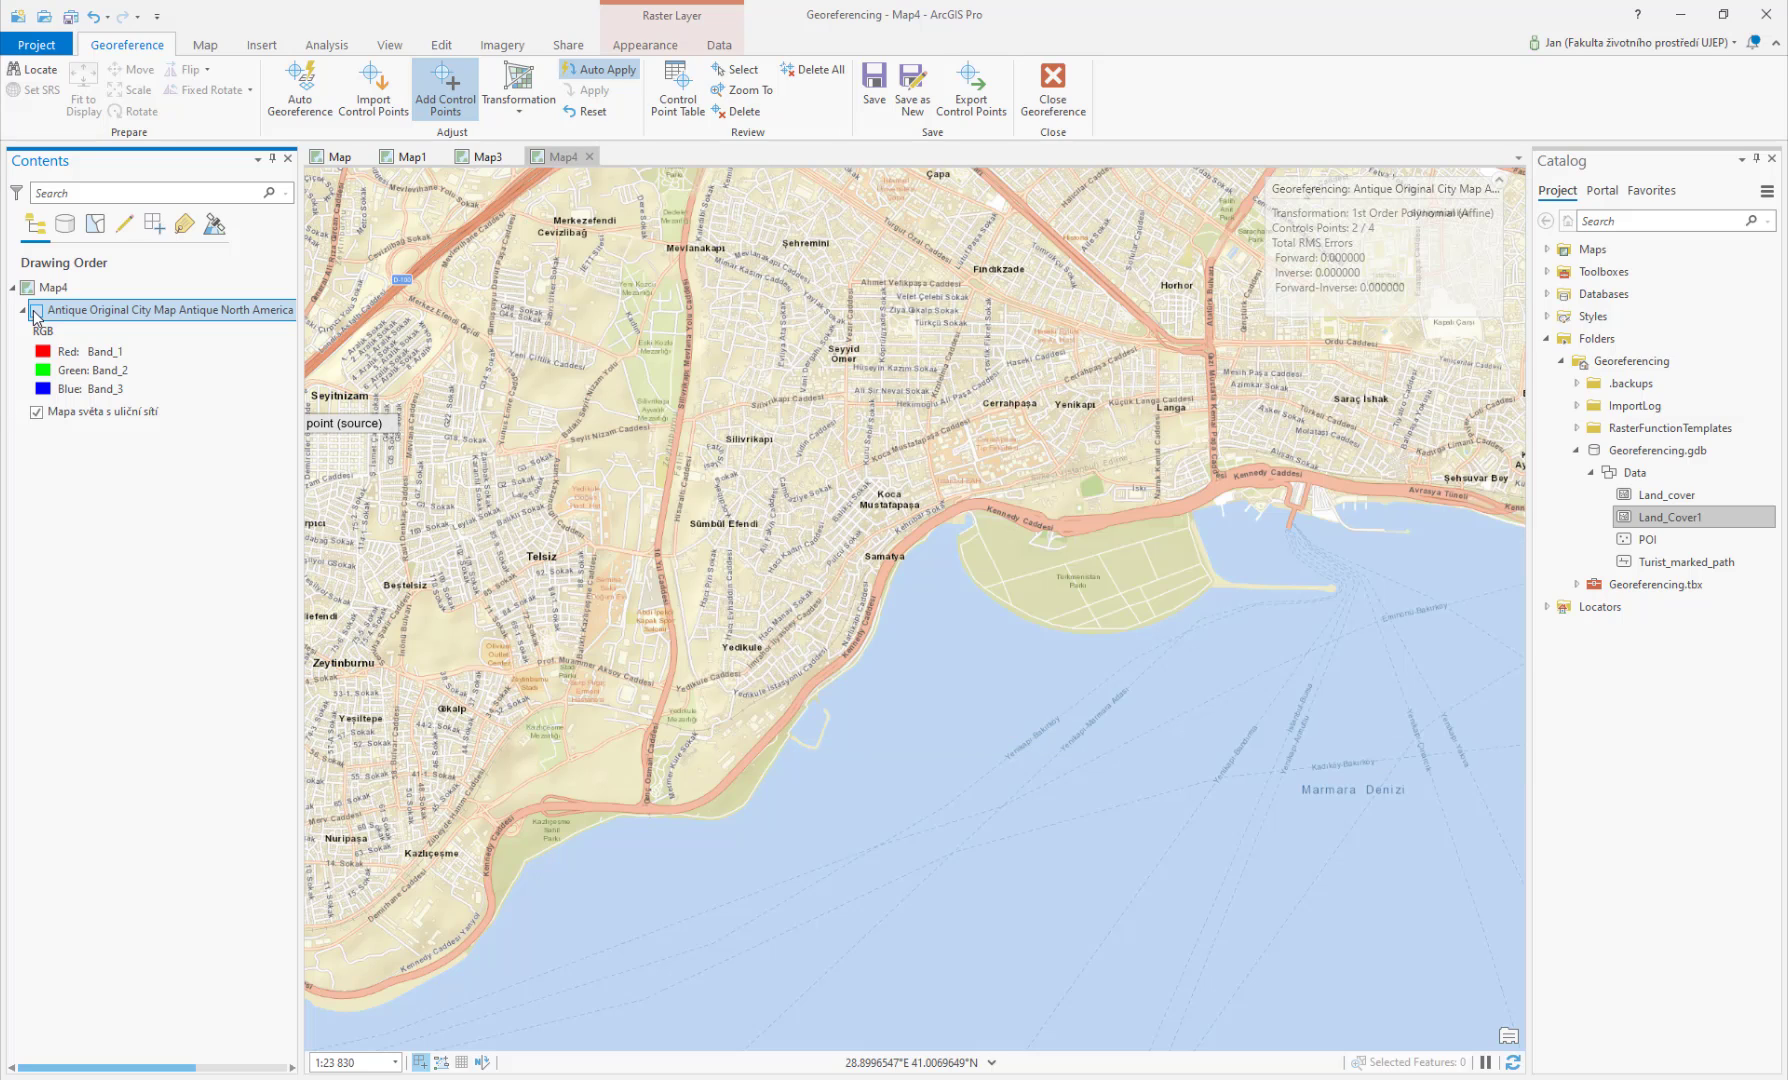
{"action": "left_click", "coordinate": [35, 311]}
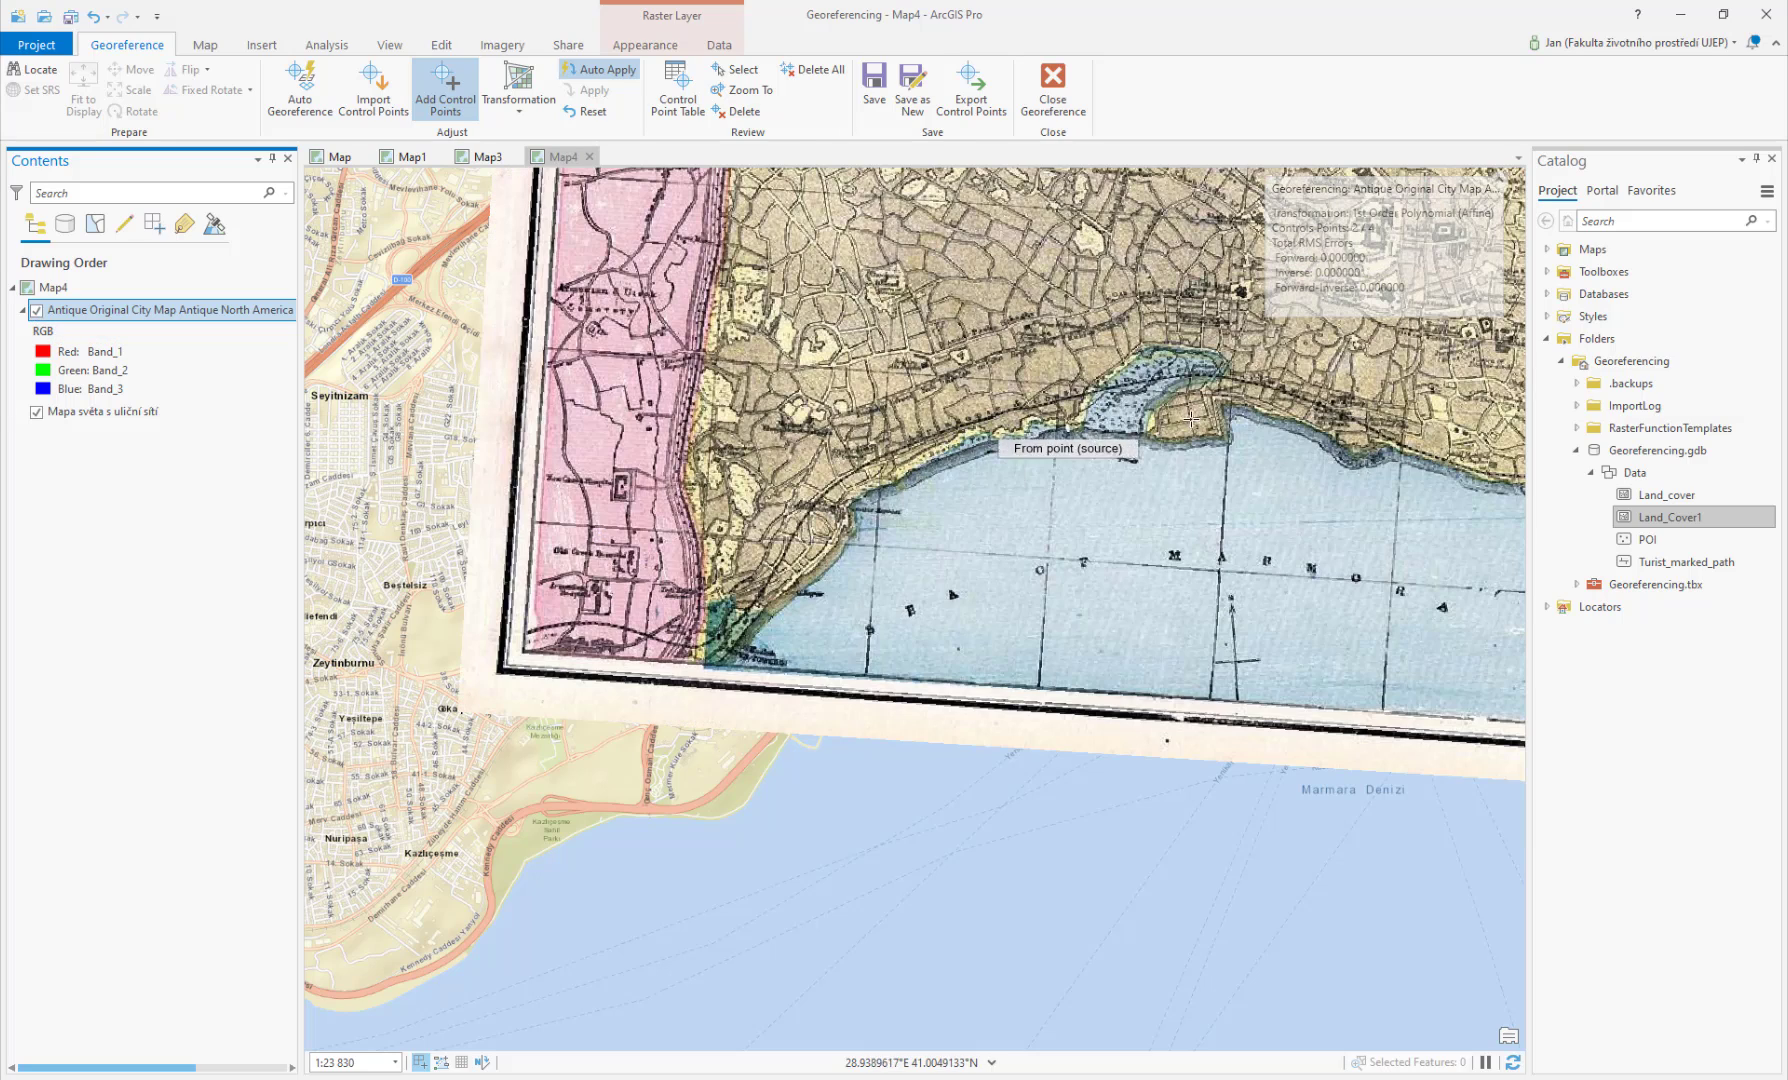
Step: Compare the antique map's Marmara shore and eastern peninsula with the basemap by hiding and showing the antique layer
{"action": "scroll", "coordinate": [943, 678], "scroll_direction": "down", "scroll_amount": 2}
{"action": "scroll", "coordinate": [880, 700], "scroll_direction": "up", "scroll_amount": 4}
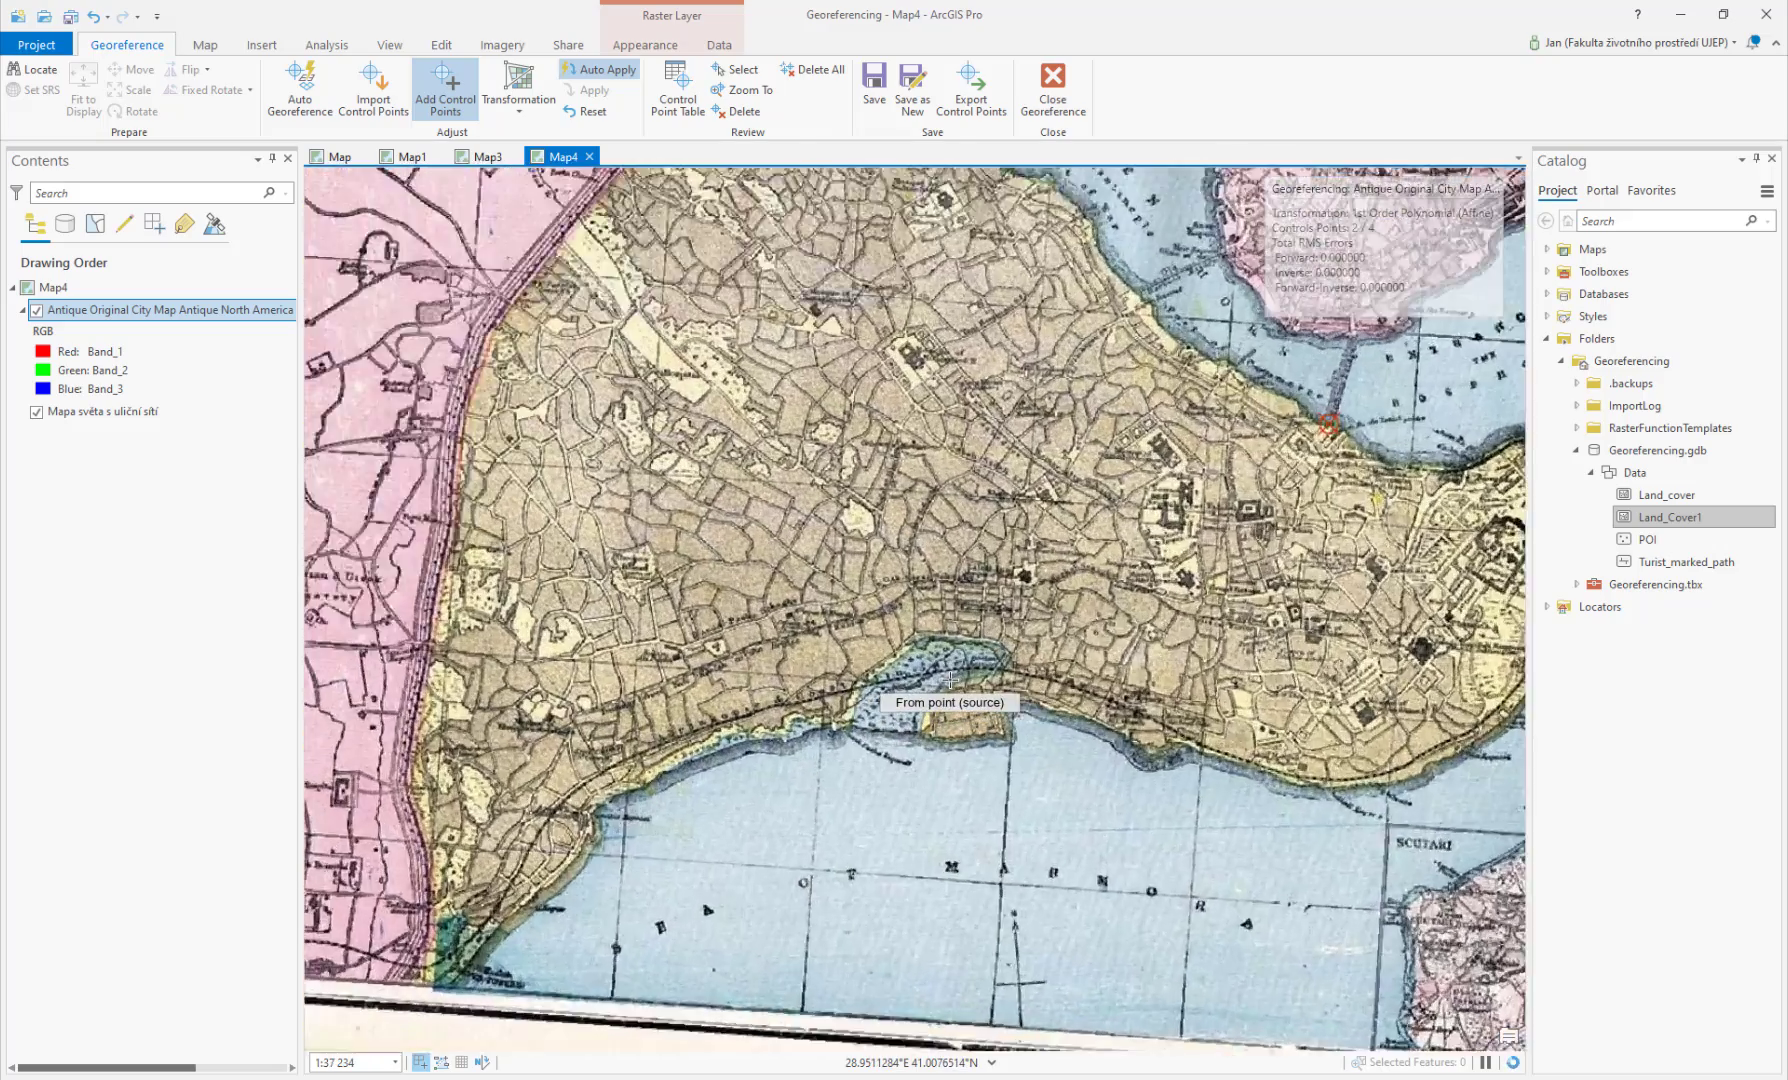
{"action": "left_click_drag", "start_coordinate": [1131, 605], "coordinate": [590, 455]}
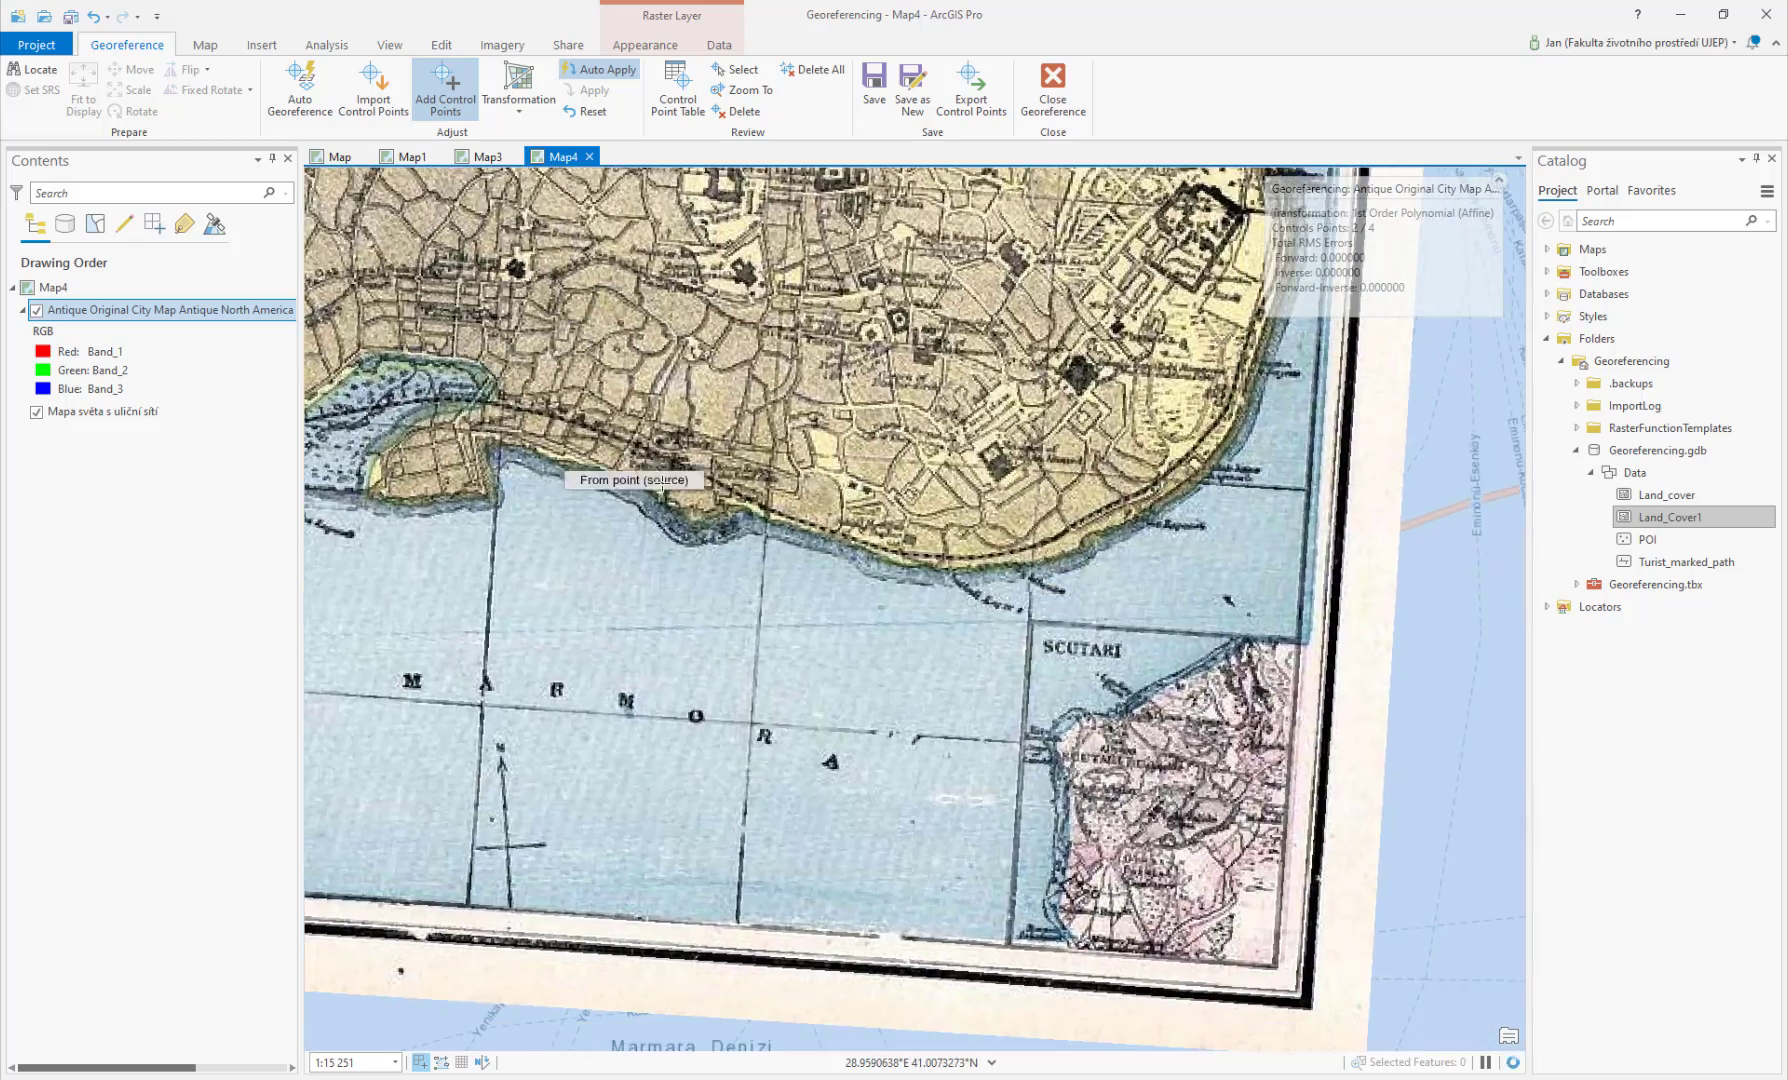
{"action": "scroll", "coordinate": [880, 641], "scroll_direction": "up", "scroll_amount": 3}
{"action": "scroll", "coordinate": [880, 641], "scroll_direction": "down", "scroll_amount": 2}
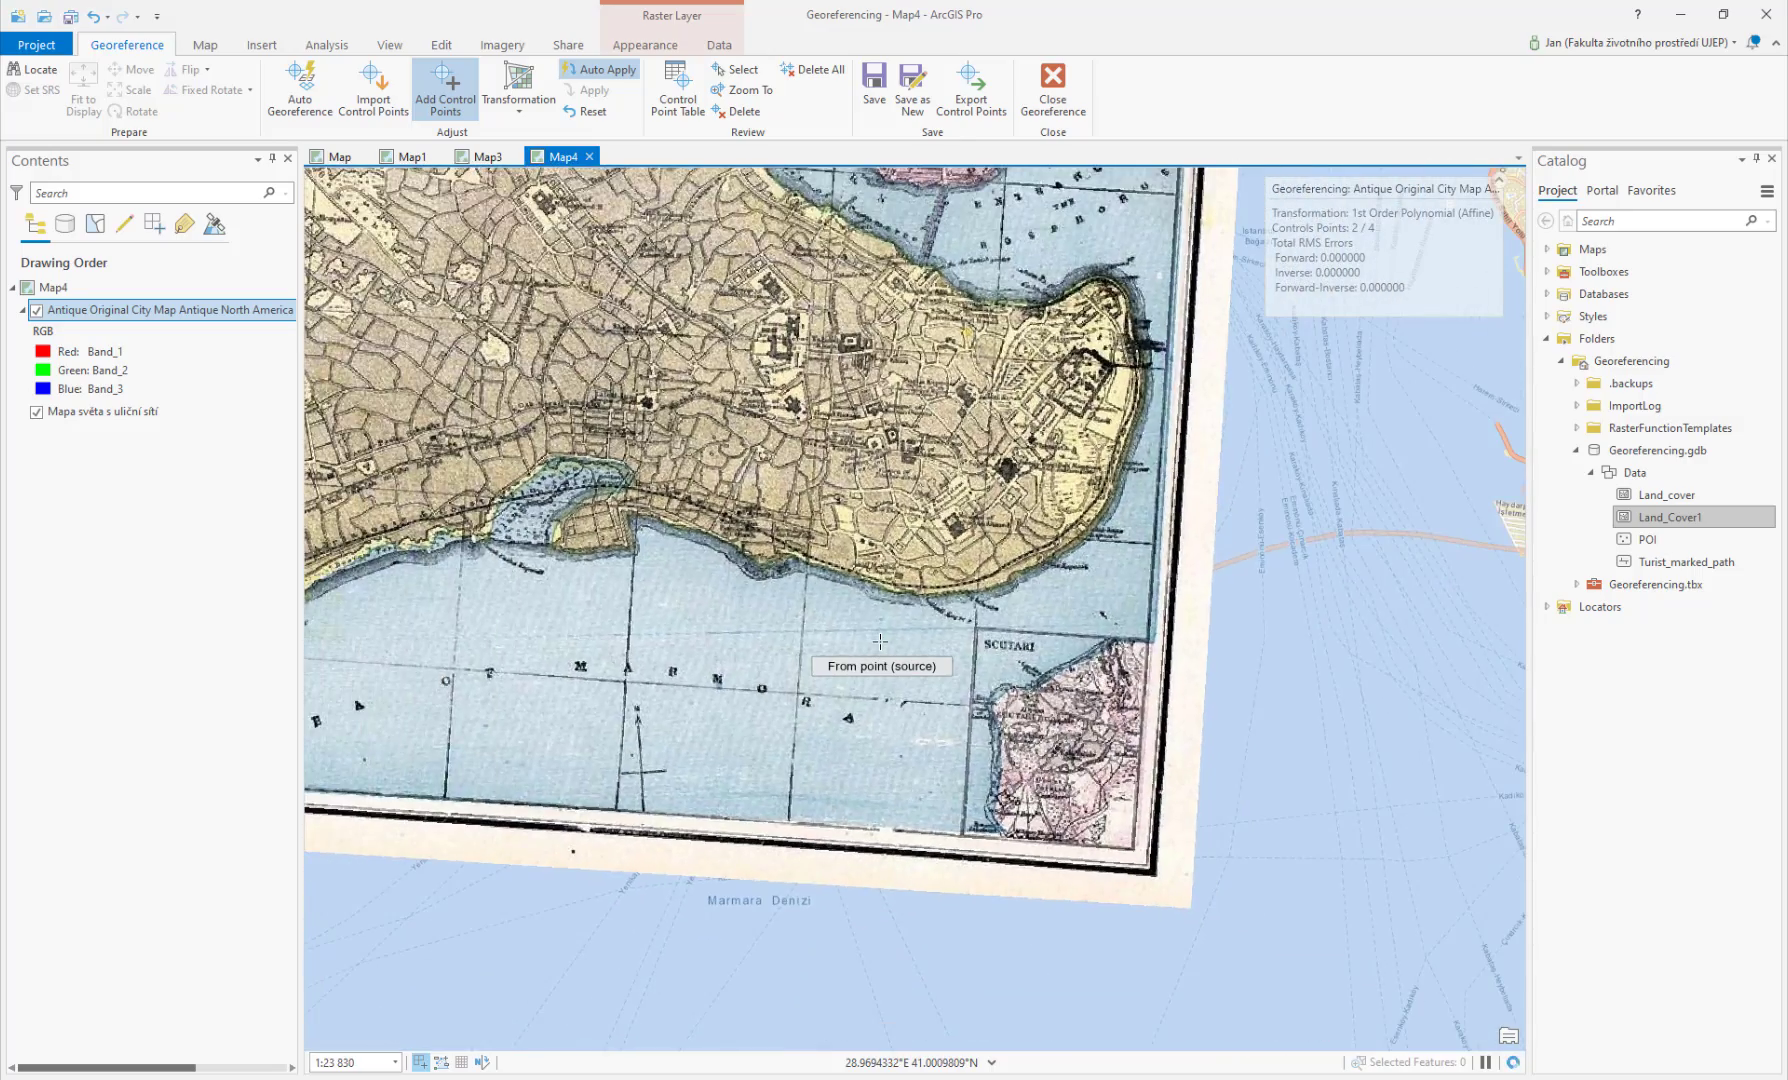
{"action": "scroll", "coordinate": [910, 699], "scroll_direction": "down", "scroll_amount": 2}
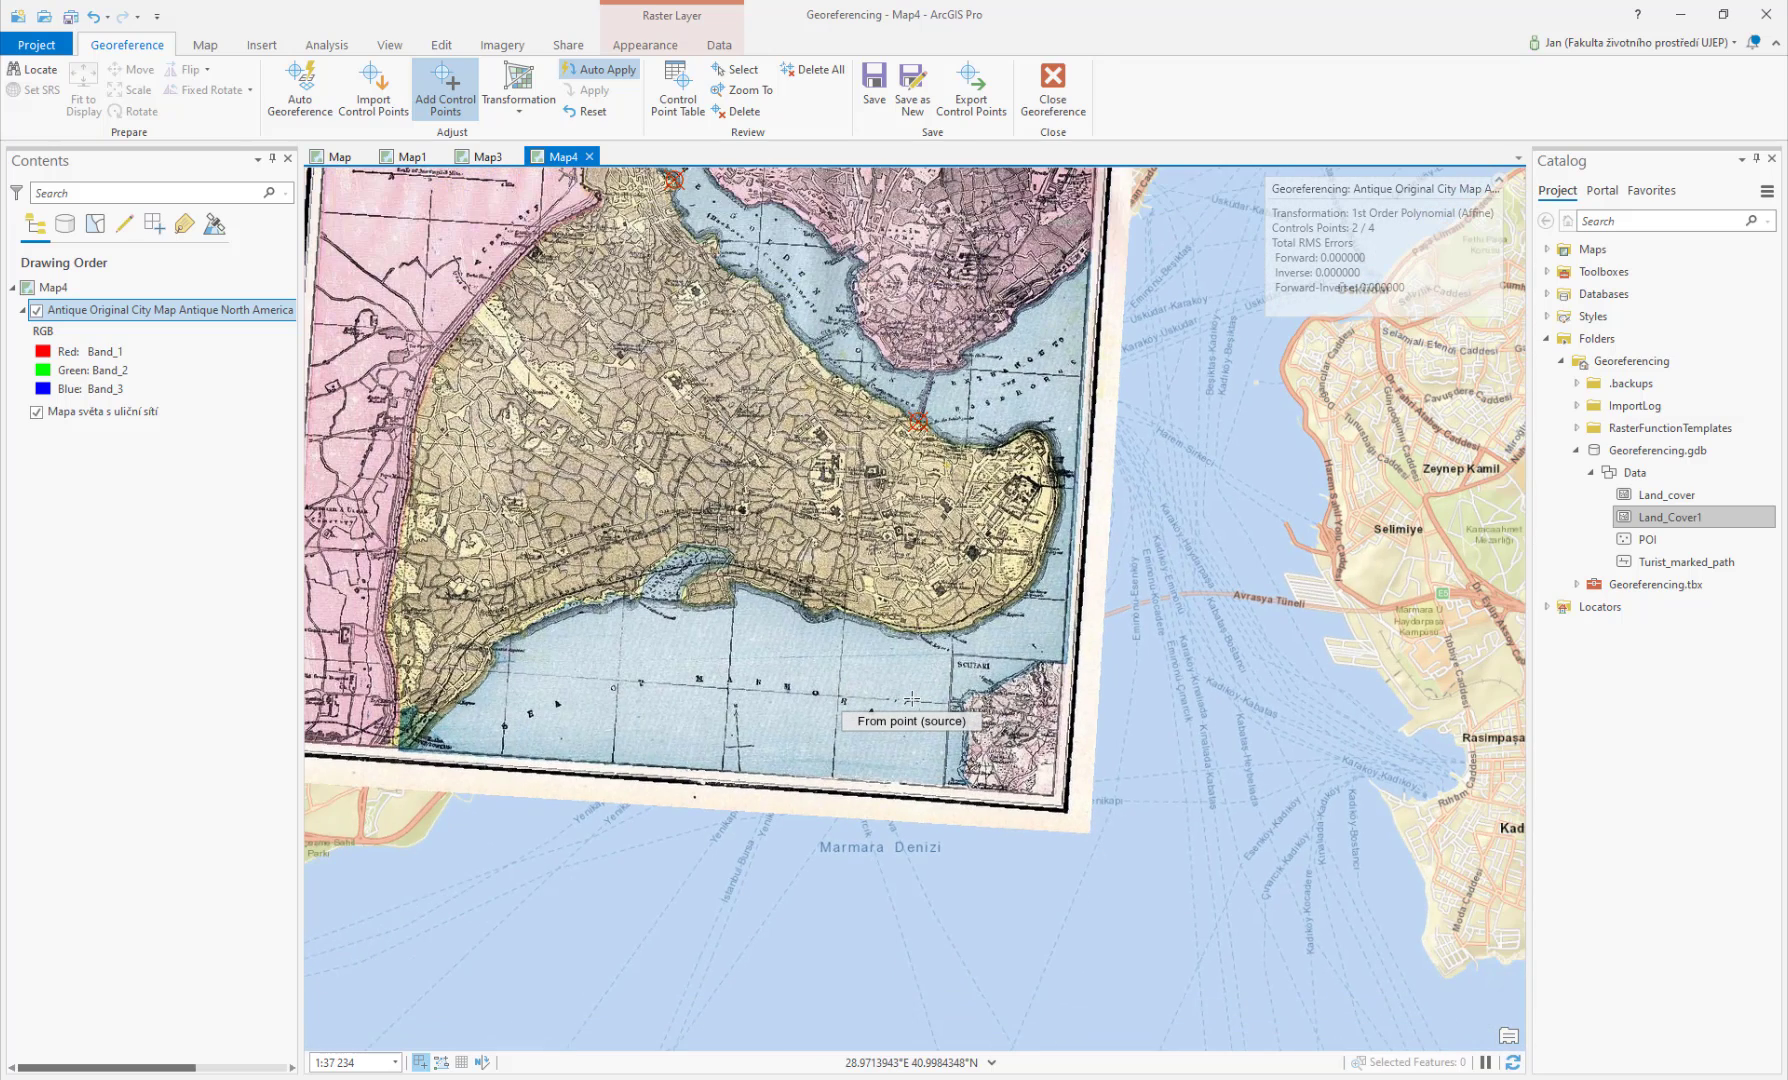
{"action": "left_click", "coordinate": [36, 311]}
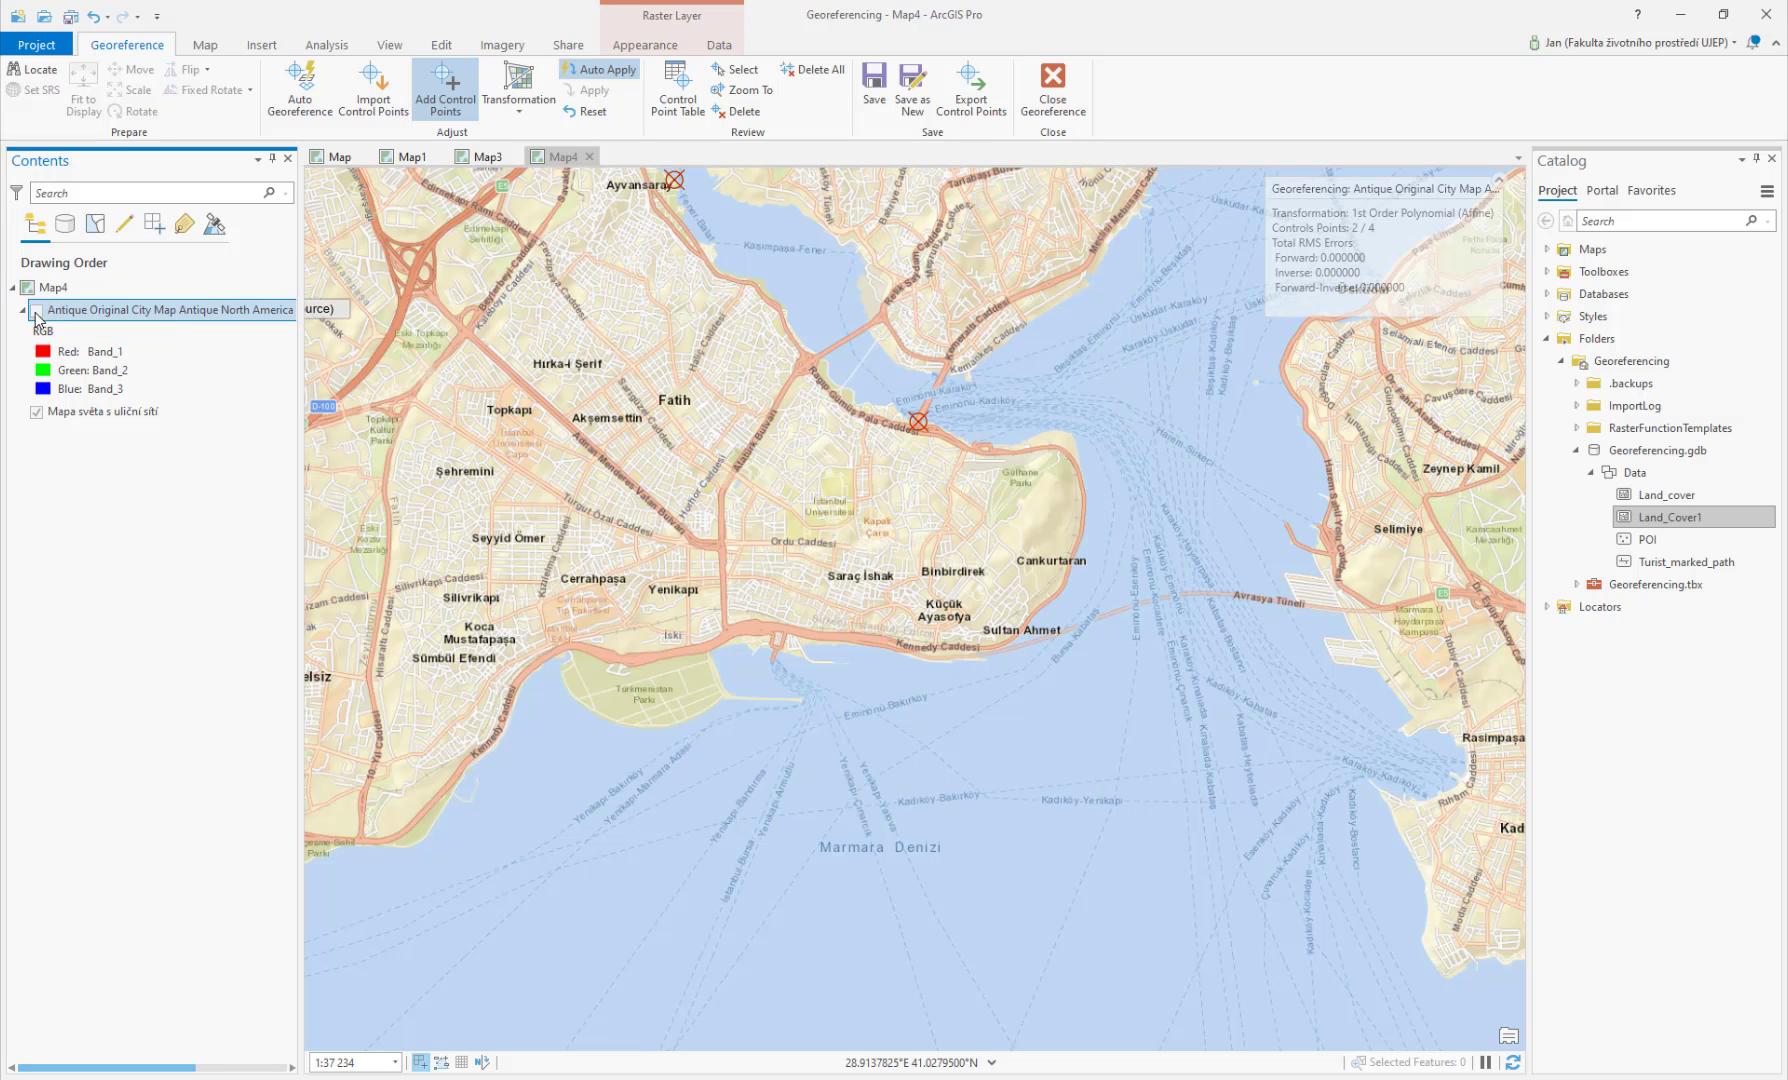
{"action": "left_click", "coordinate": [36, 311]}
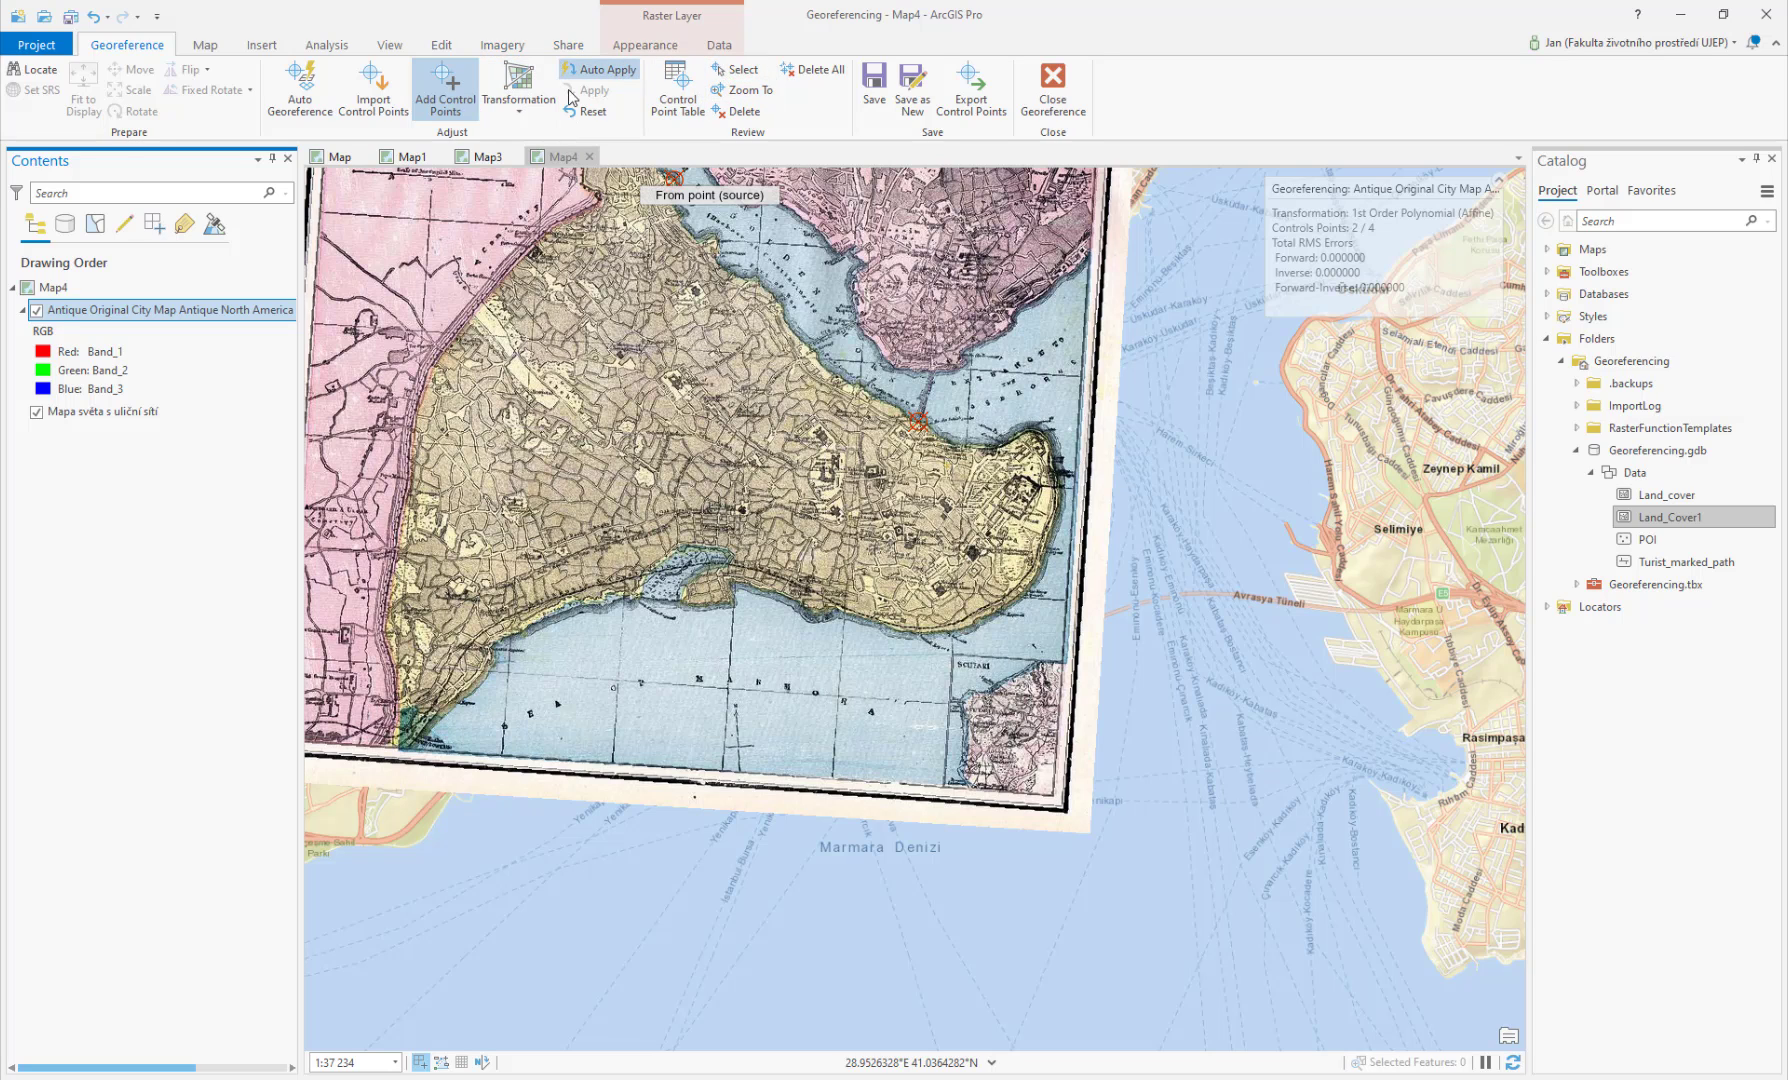
Step: Swipe the antique map against the street basemap across the peninsula and inspect the area southwest of the bridge
{"action": "left_click", "coordinate": [620, 46]}
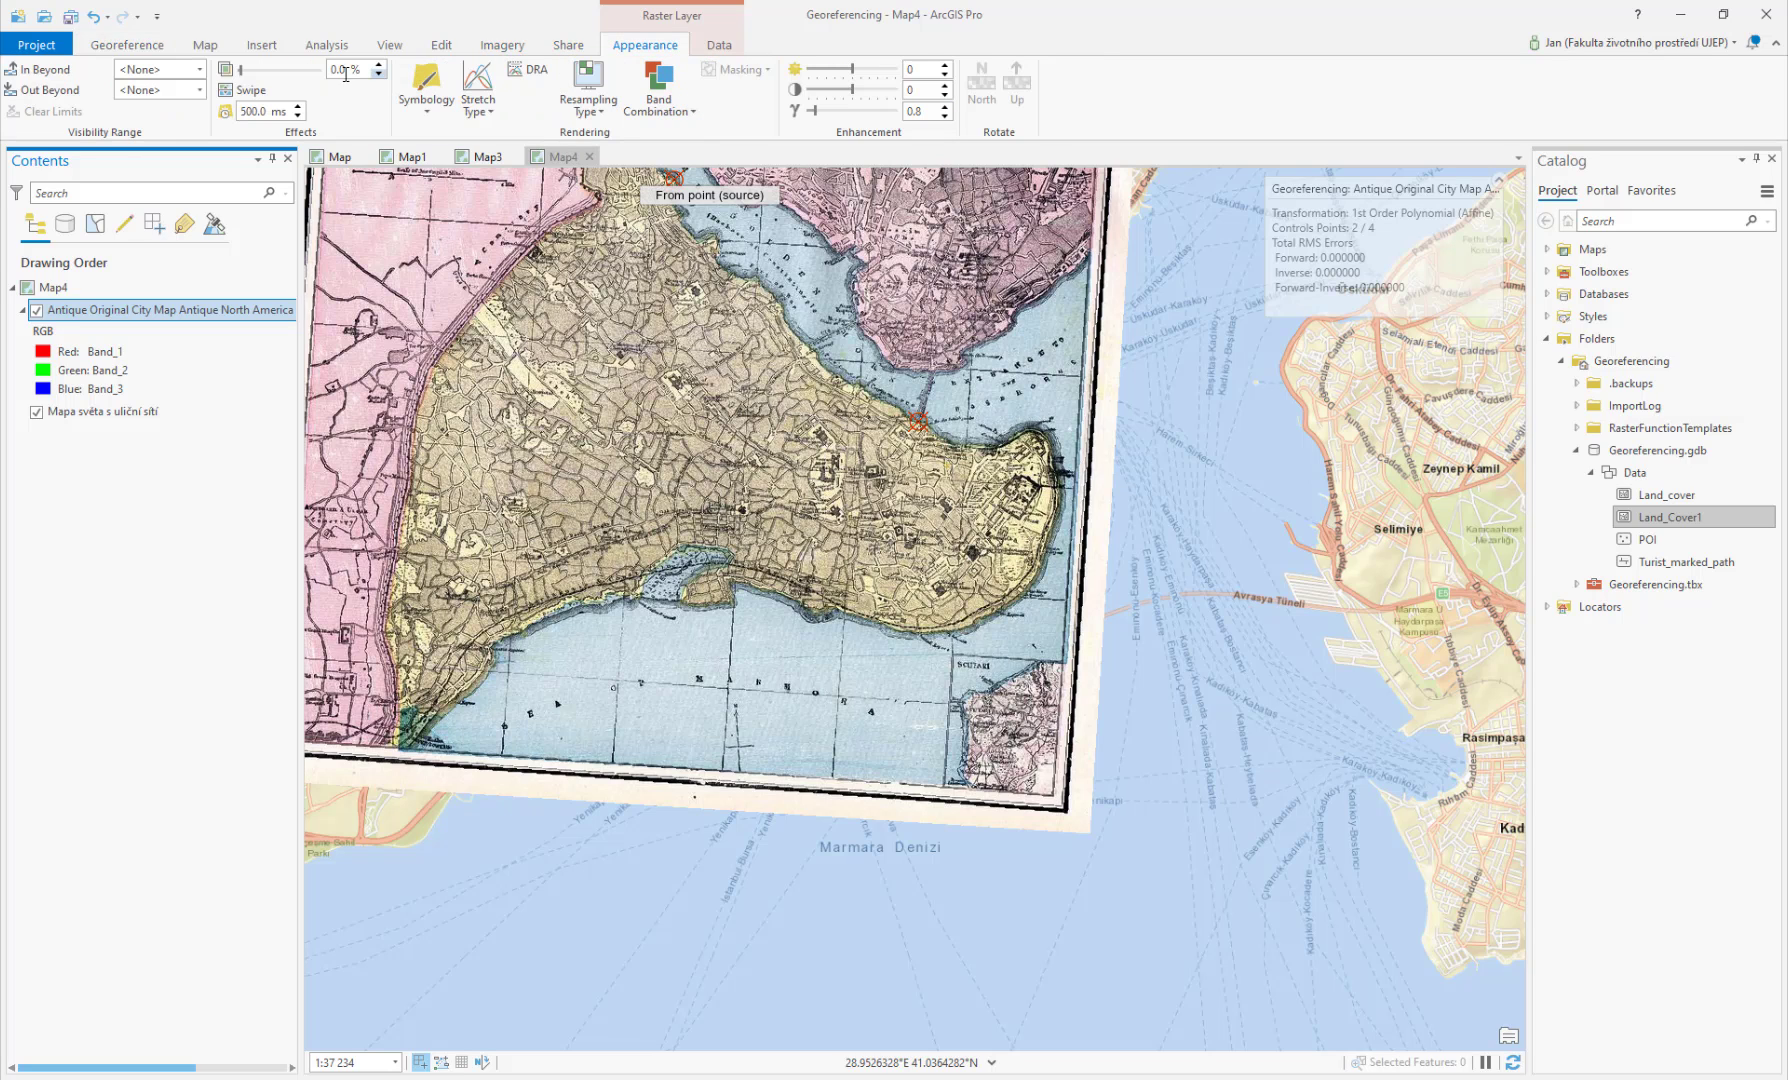
{"action": "left_click_drag", "start_coordinate": [910, 645], "coordinate": [1082, 820]}
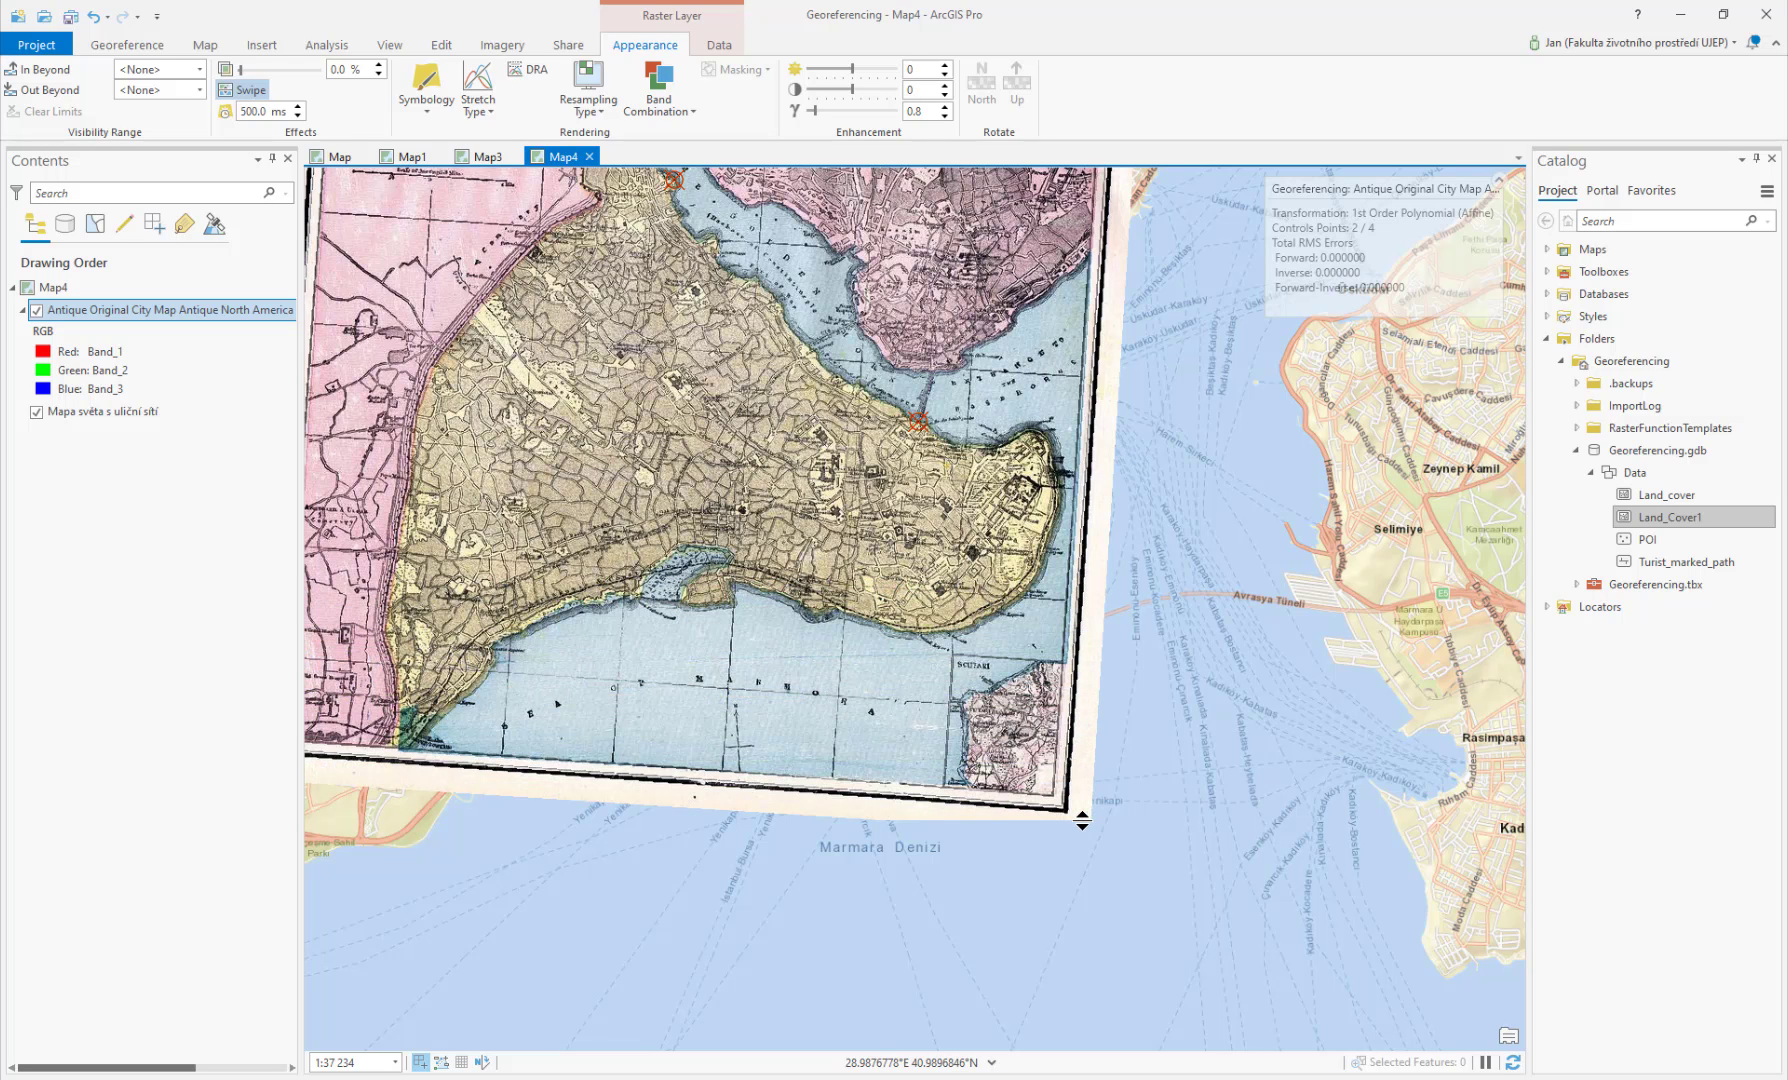
{"action": "left_click_drag", "start_coordinate": [1082, 820], "coordinate": [491, 553]}
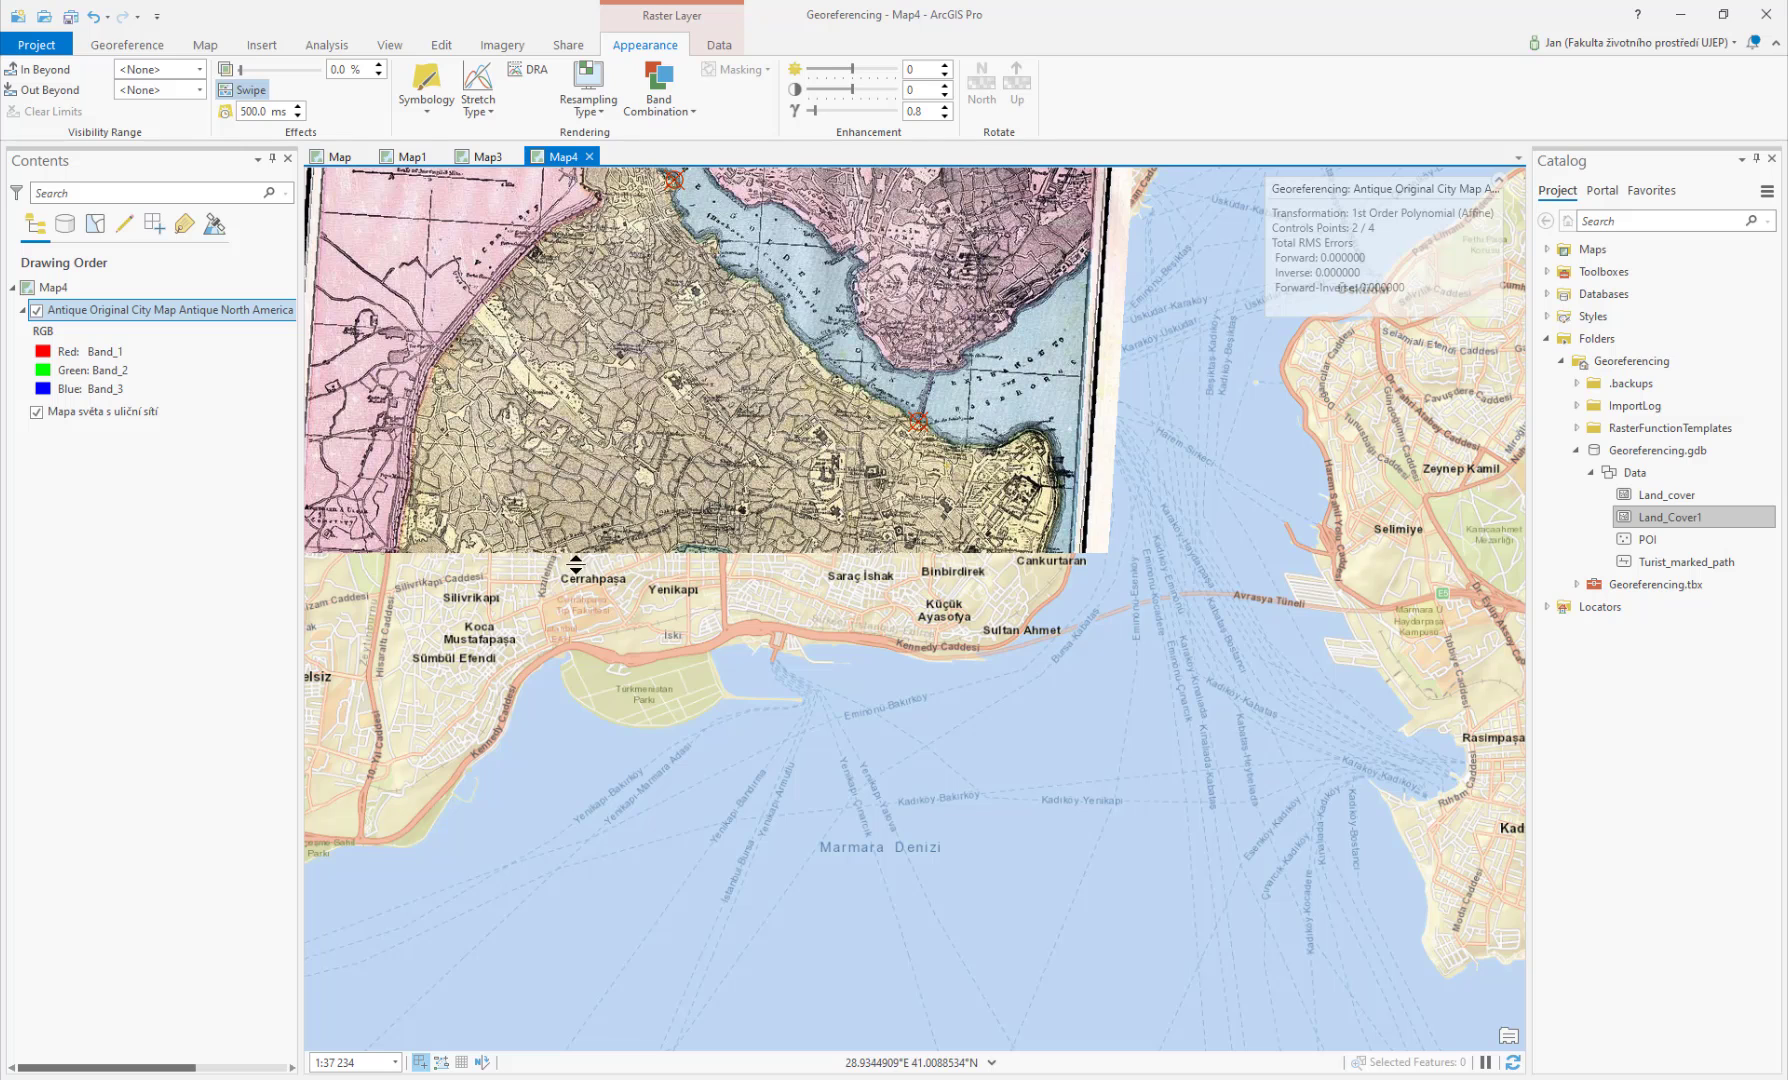
{"action": "left_click_drag", "start_coordinate": [575, 565], "coordinate": [871, 430]}
{"action": "scroll", "coordinate": [871, 430], "scroll_direction": "down", "scroll_amount": 4}
{"action": "scroll", "coordinate": [841, 543], "scroll_direction": "up", "scroll_amount": 6}
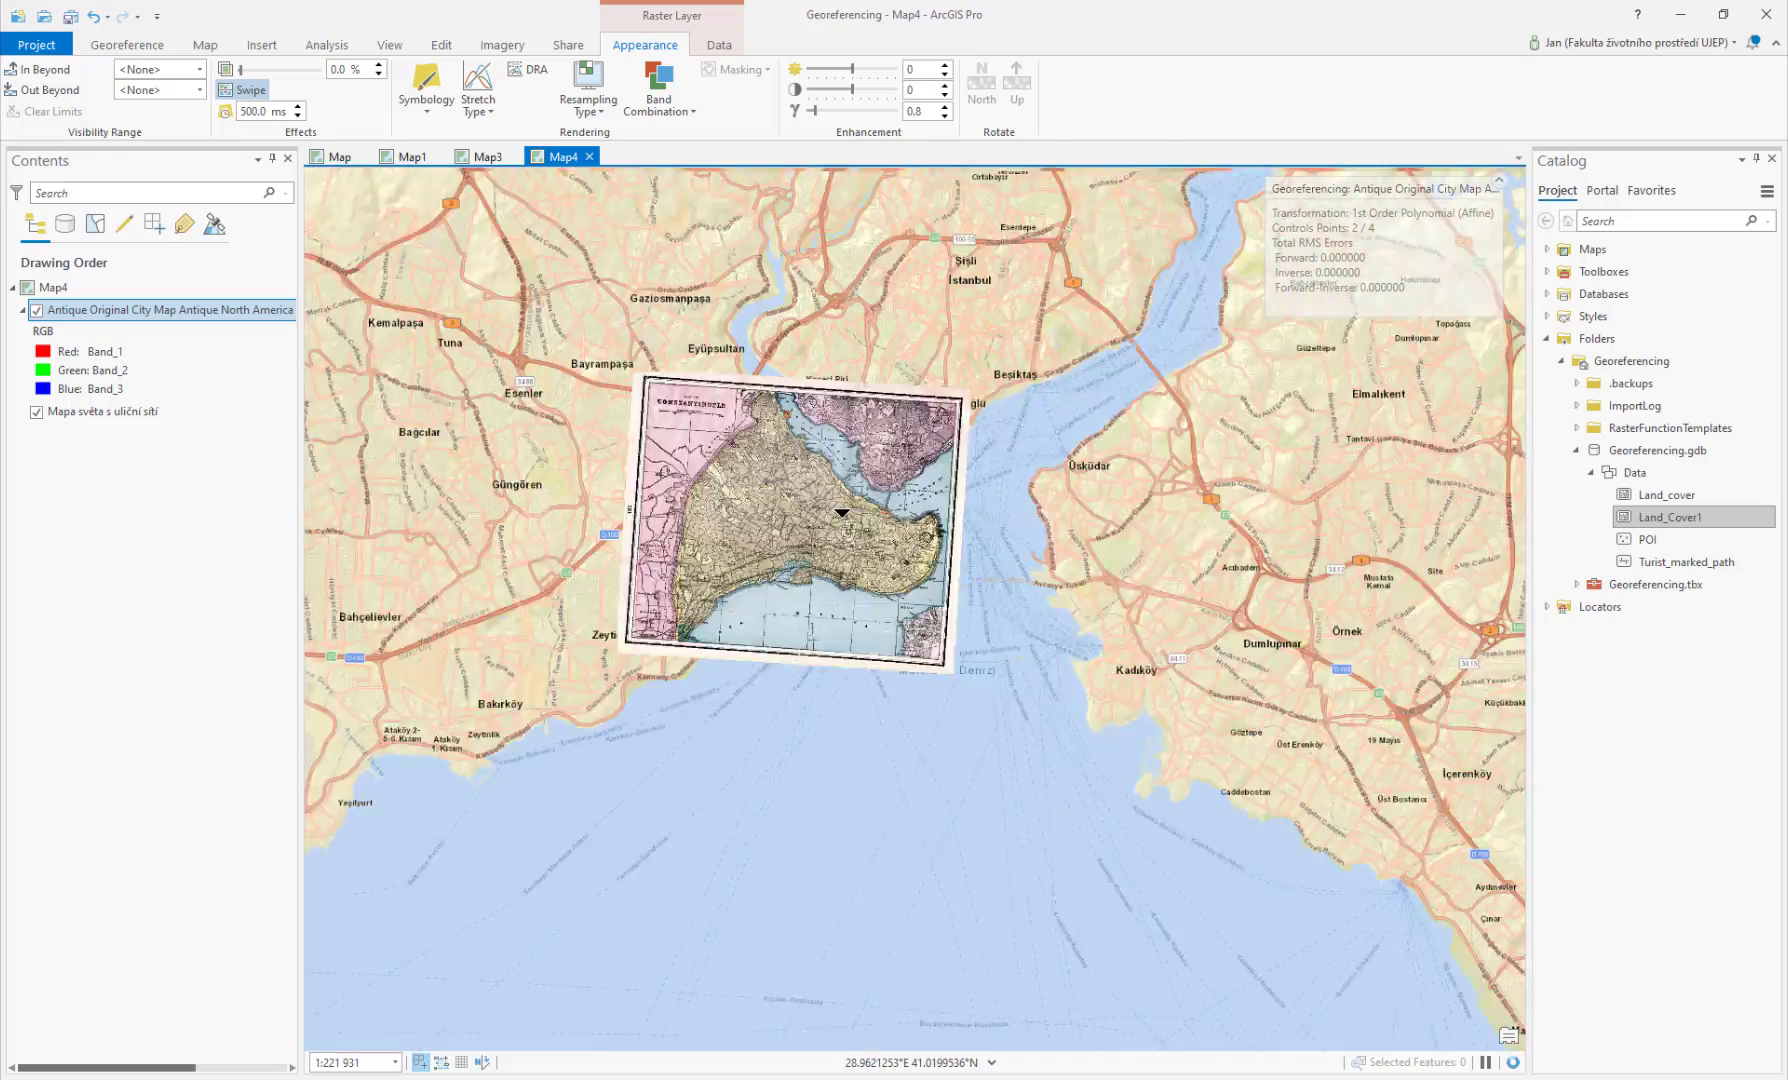
{"action": "scroll", "coordinate": [841, 543], "scroll_direction": "up", "scroll_amount": 4}
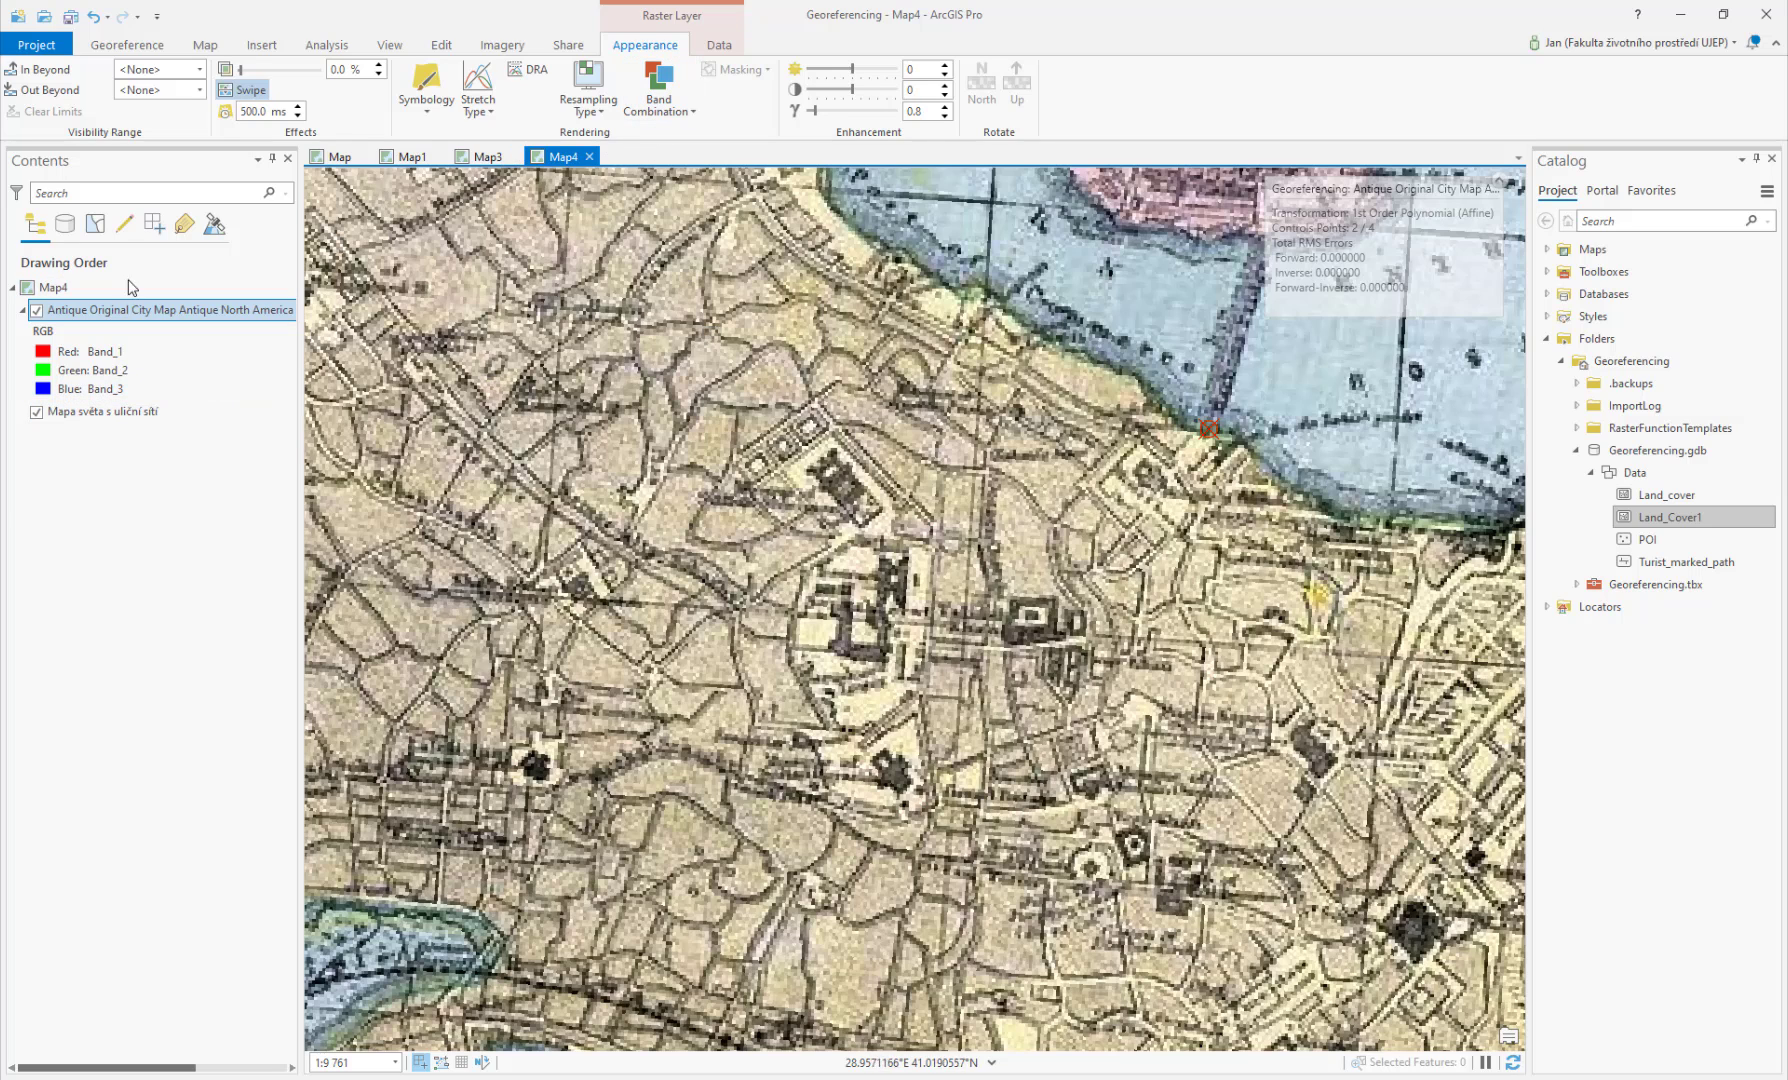
Step: Link the dark mosque at the southern tip of the antique map's central compound to its basemap site just south of Bakırcılar Caddesi
{"action": "left_click", "coordinate": [37, 311]}
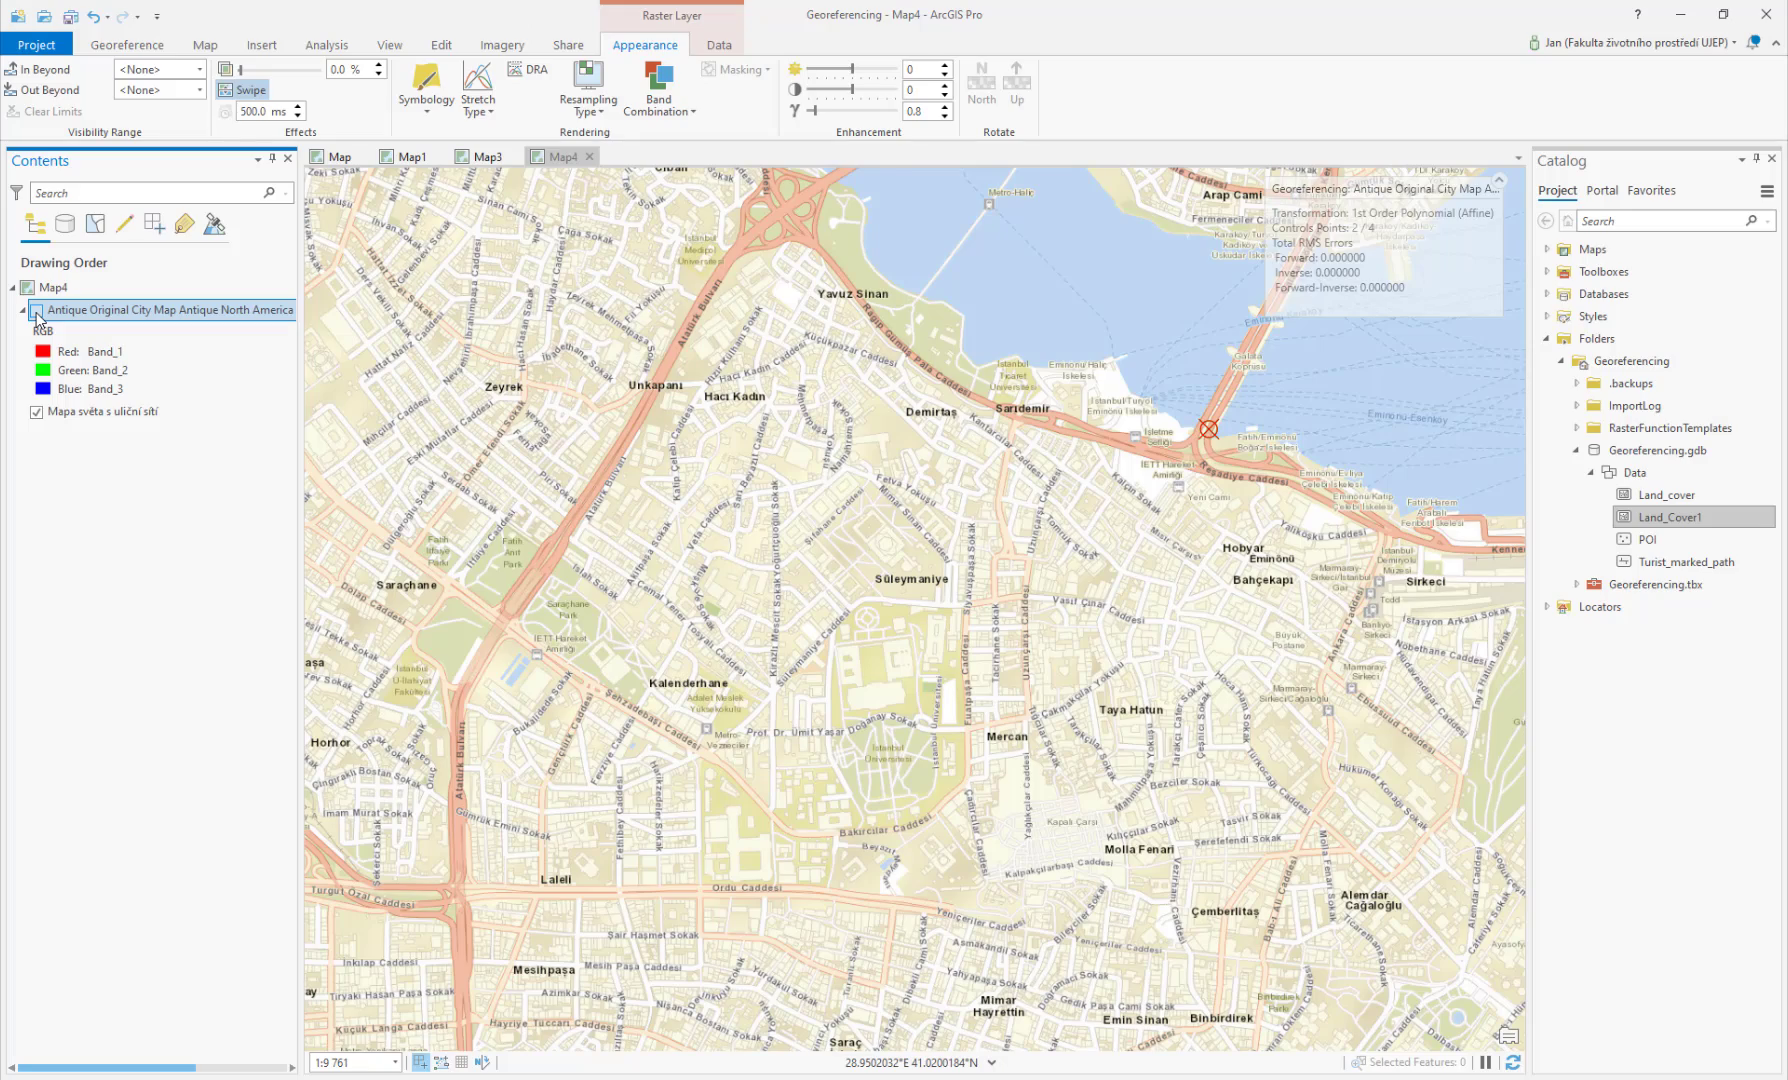
{"action": "left_click", "coordinate": [37, 311]}
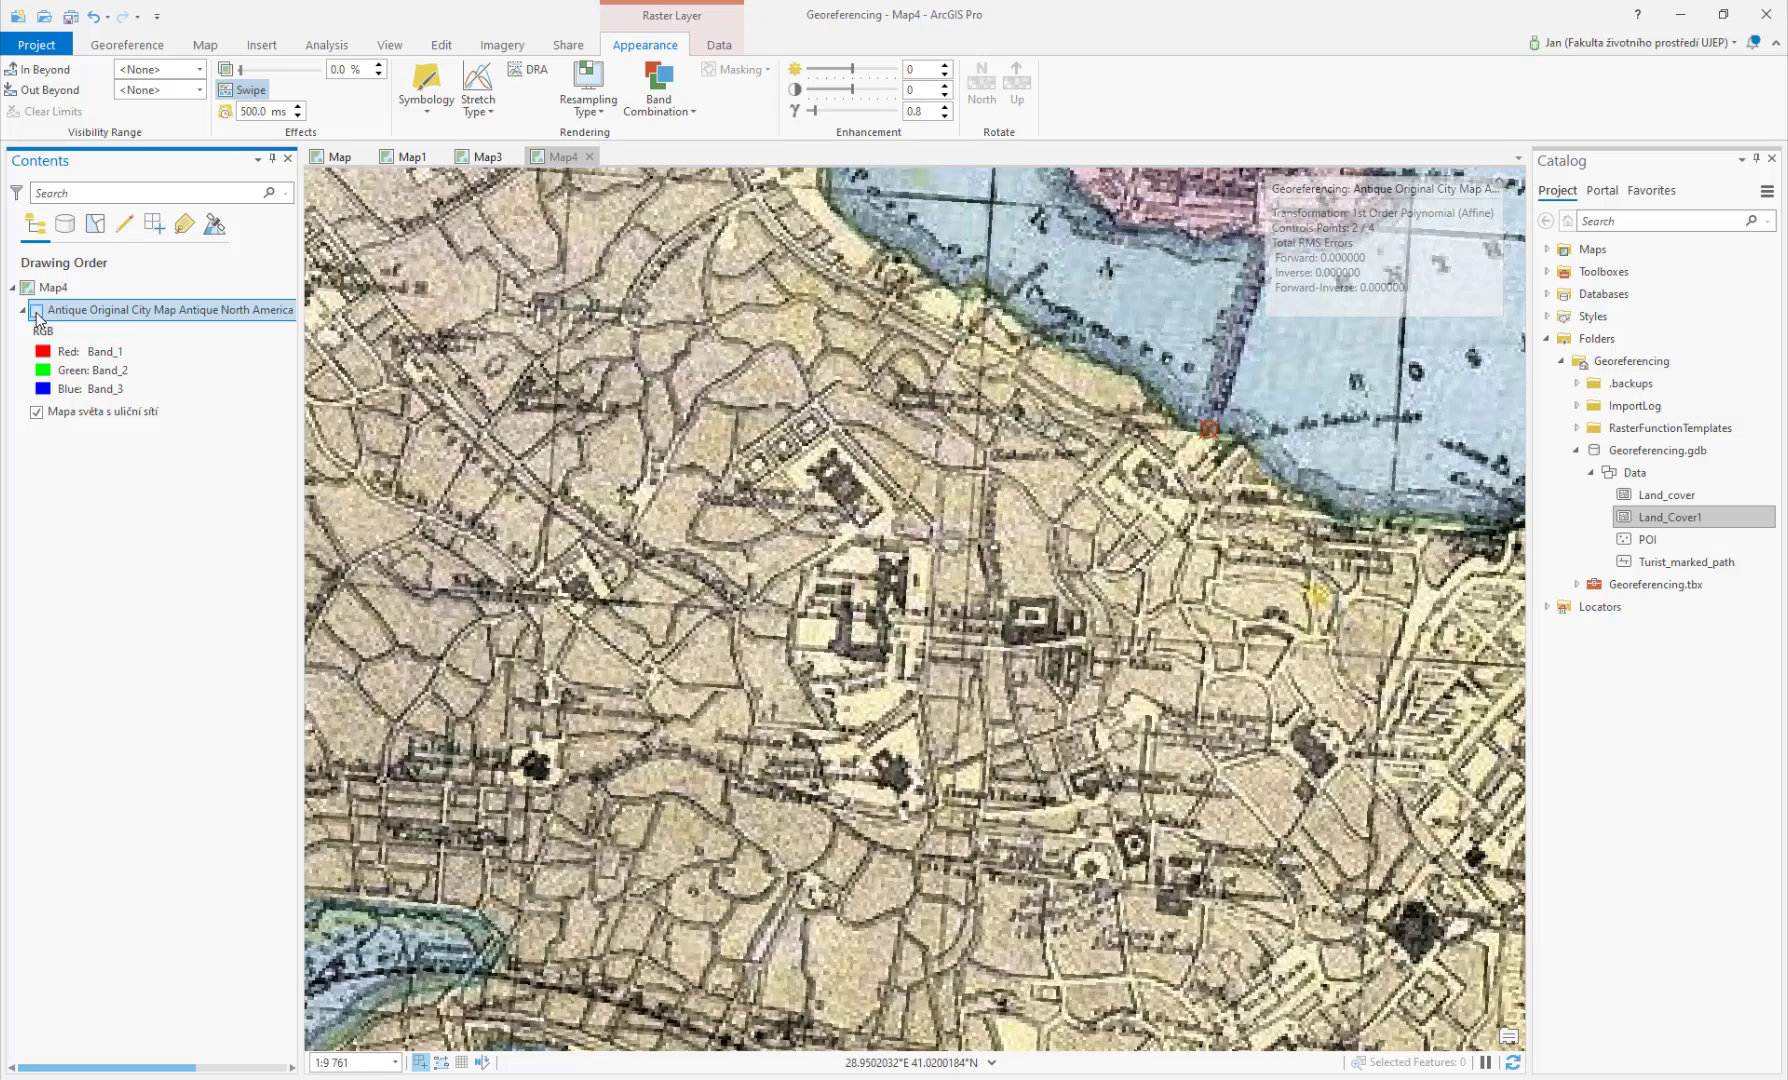
{"action": "left_click", "coordinate": [37, 311]}
{"action": "left_click", "coordinate": [37, 311]}
{"action": "left_click", "coordinate": [117, 56]}
{"action": "left_click", "coordinate": [445, 92]}
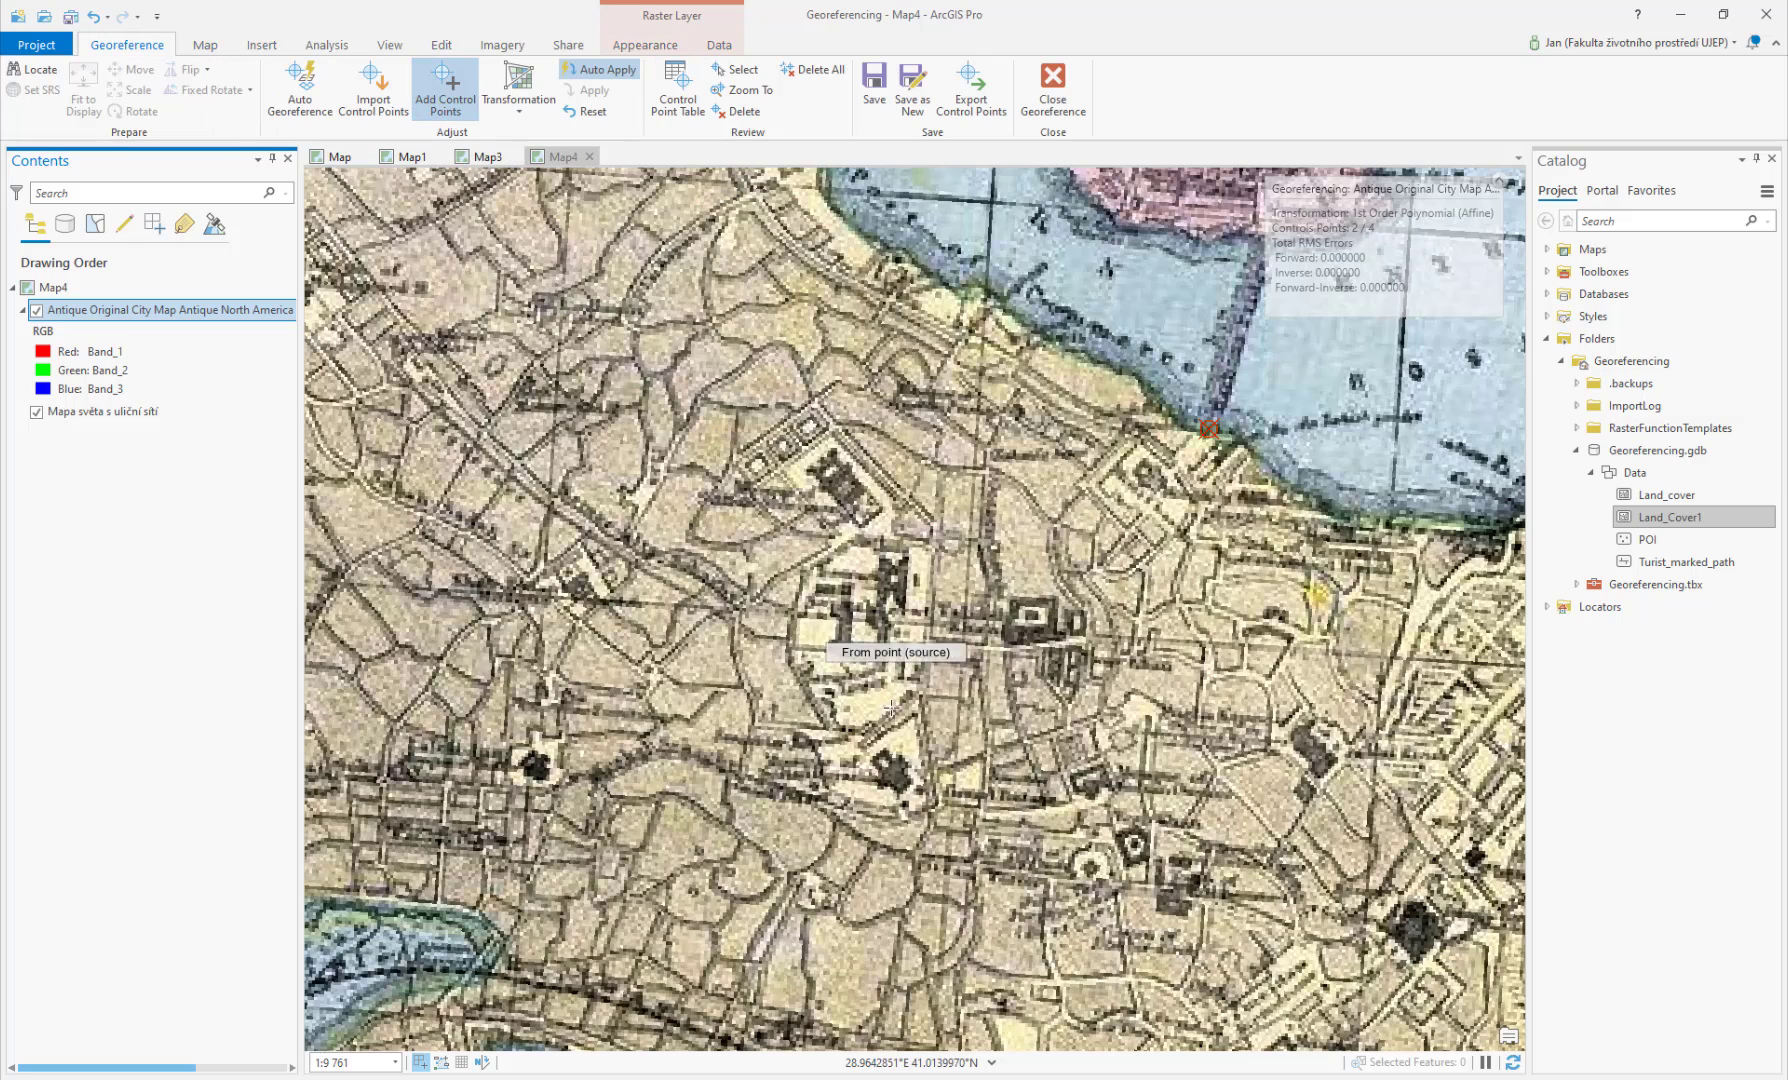
{"action": "left_click", "coordinate": [897, 776]}
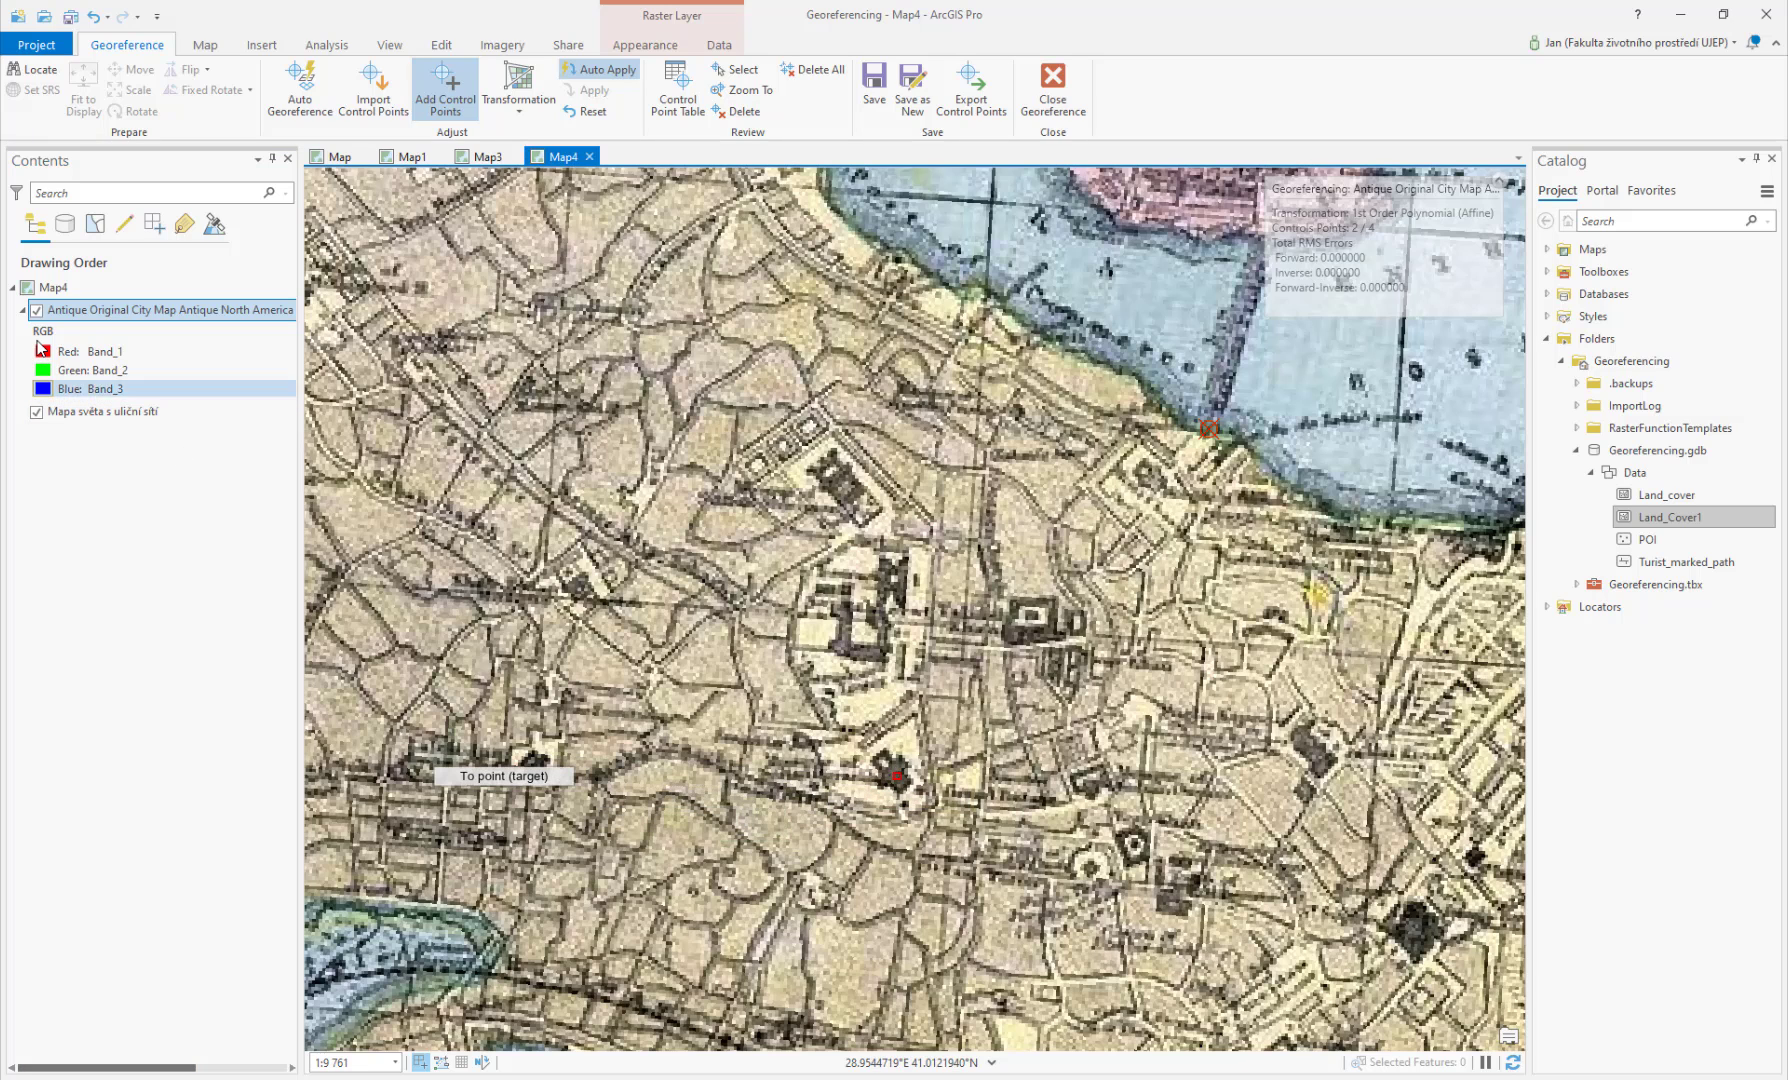
{"action": "left_click", "coordinate": [37, 311]}
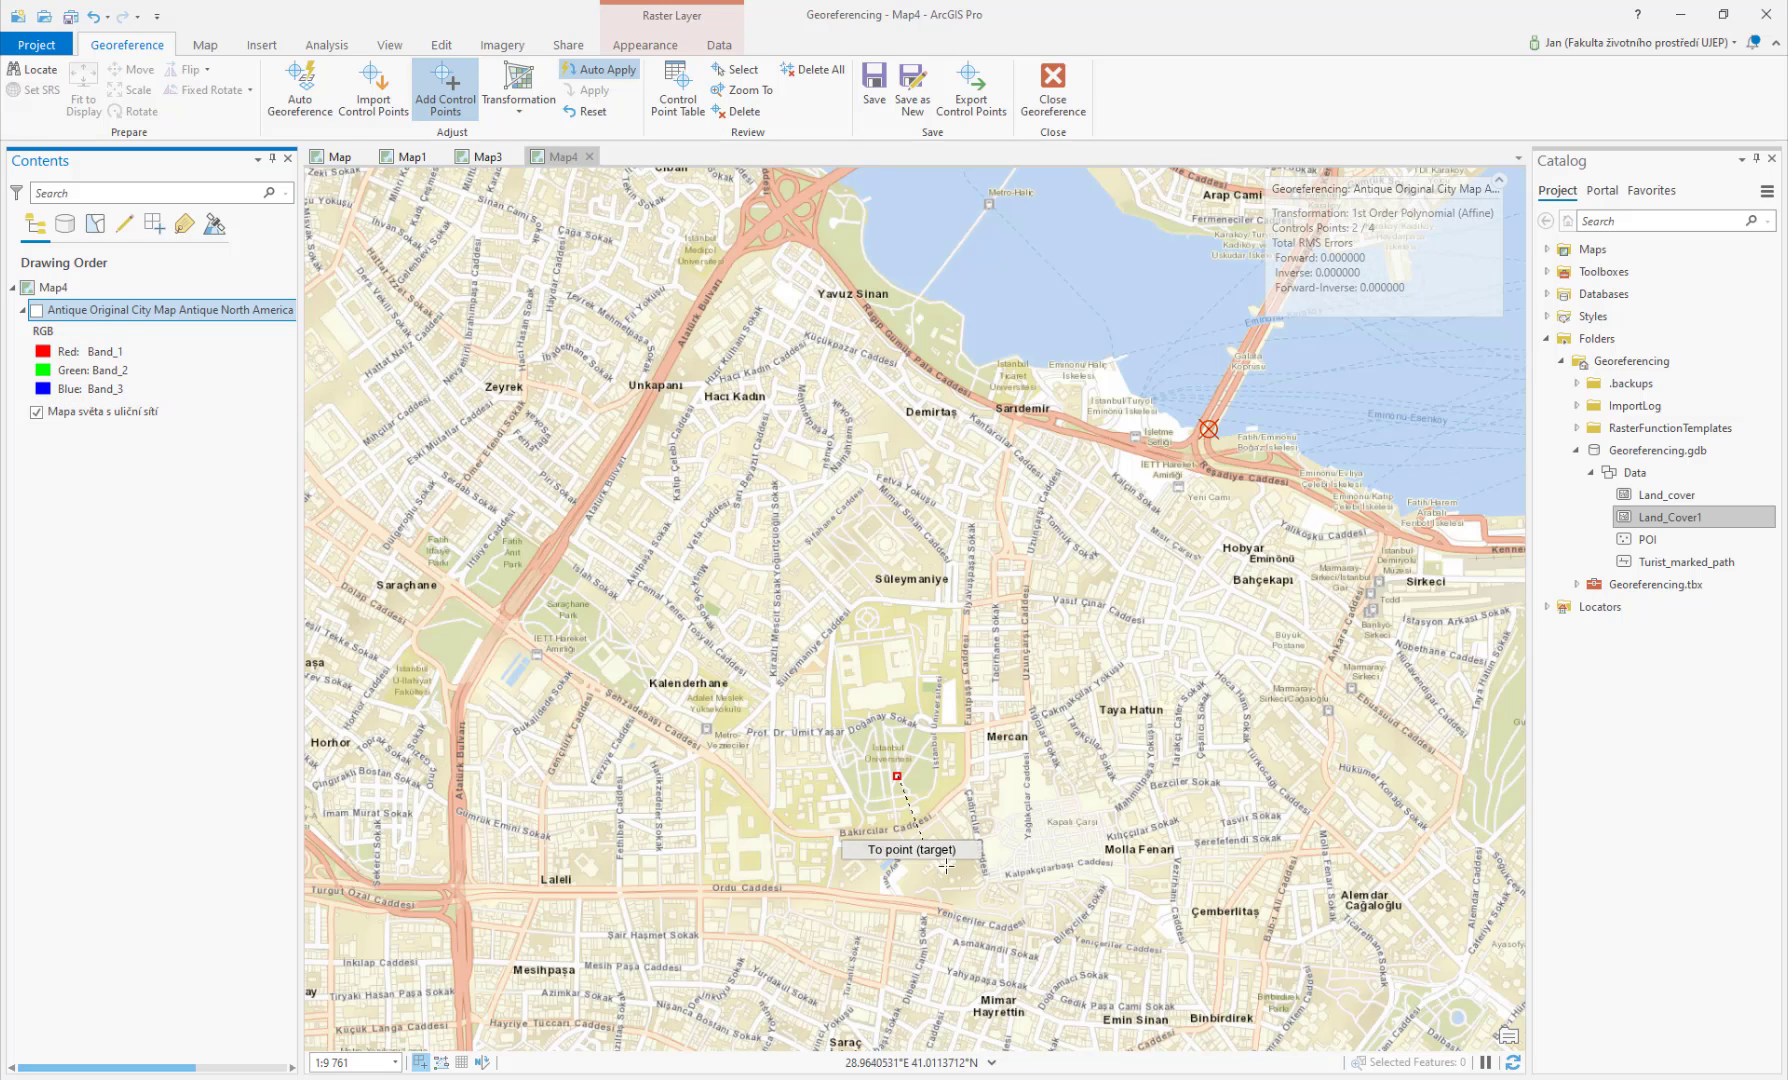
{"action": "left_click", "coordinate": [944, 858]}
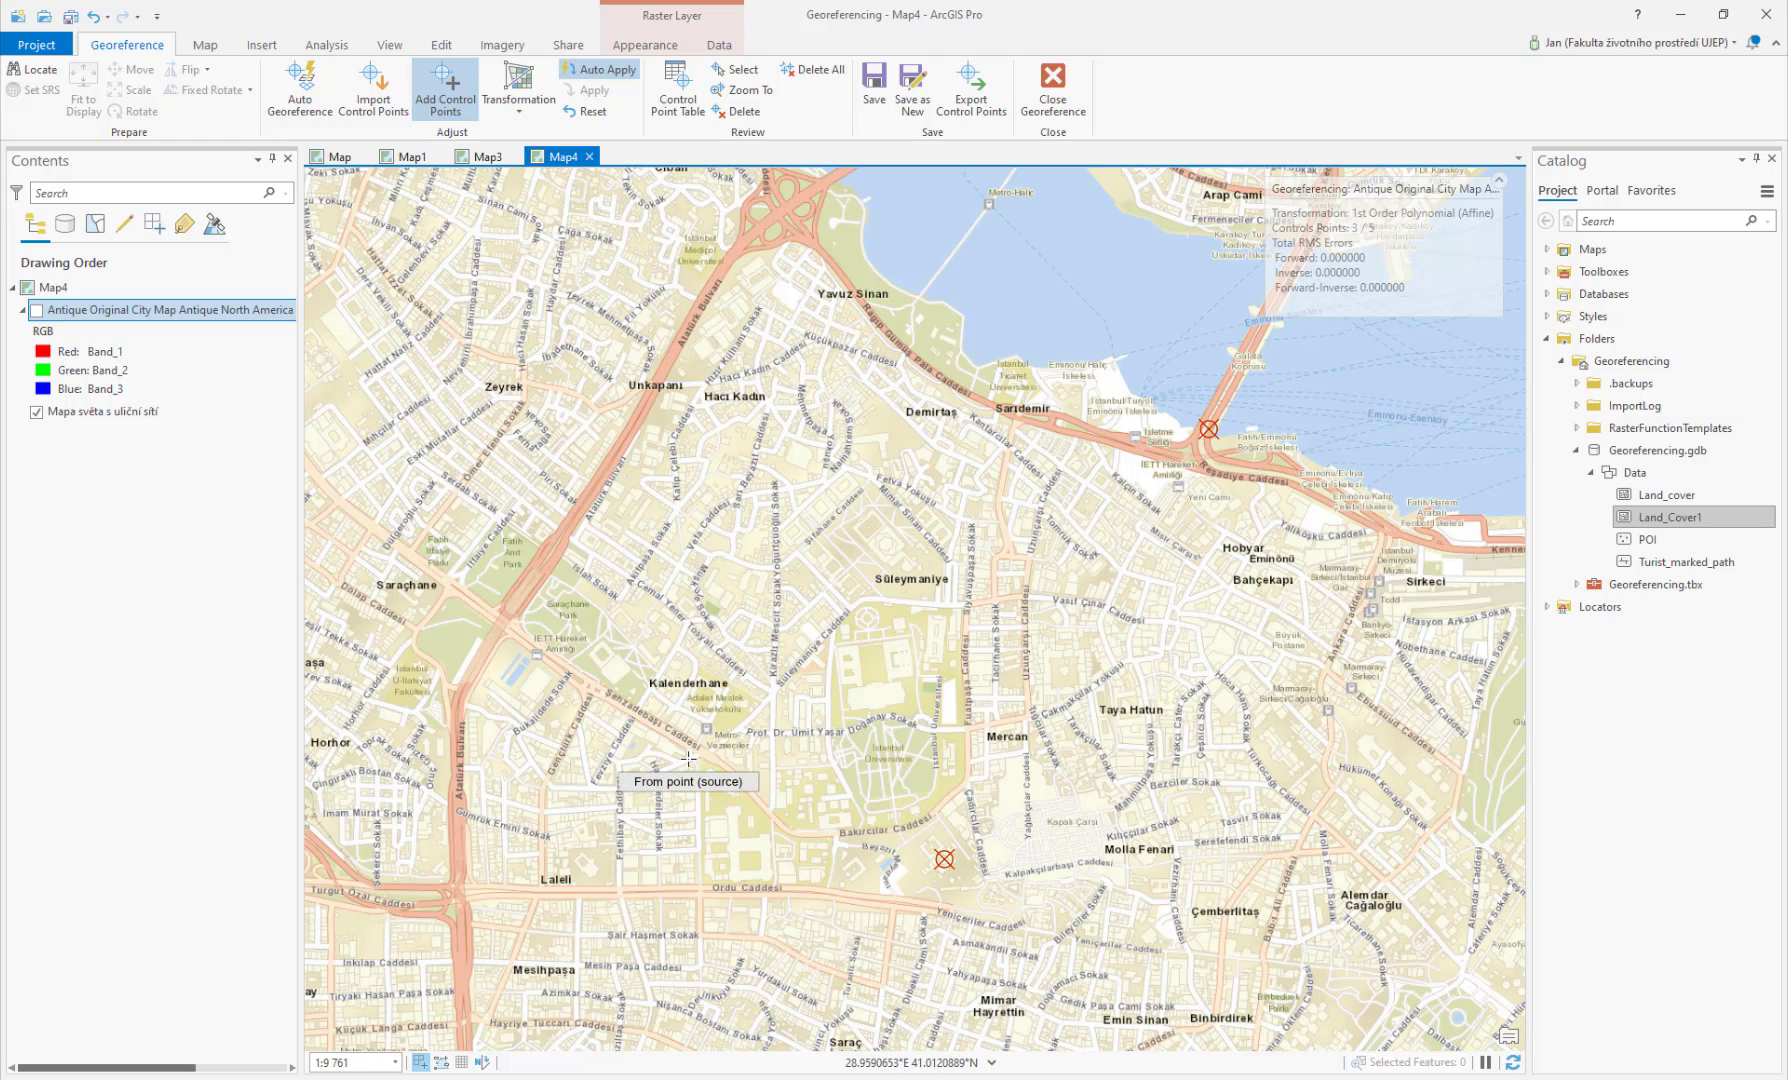
Step: Add a control point linking the antique map's large mosque north of the central compound to its location above the basemap's Süleymaniye label
{"action": "left_click", "coordinate": [37, 311]}
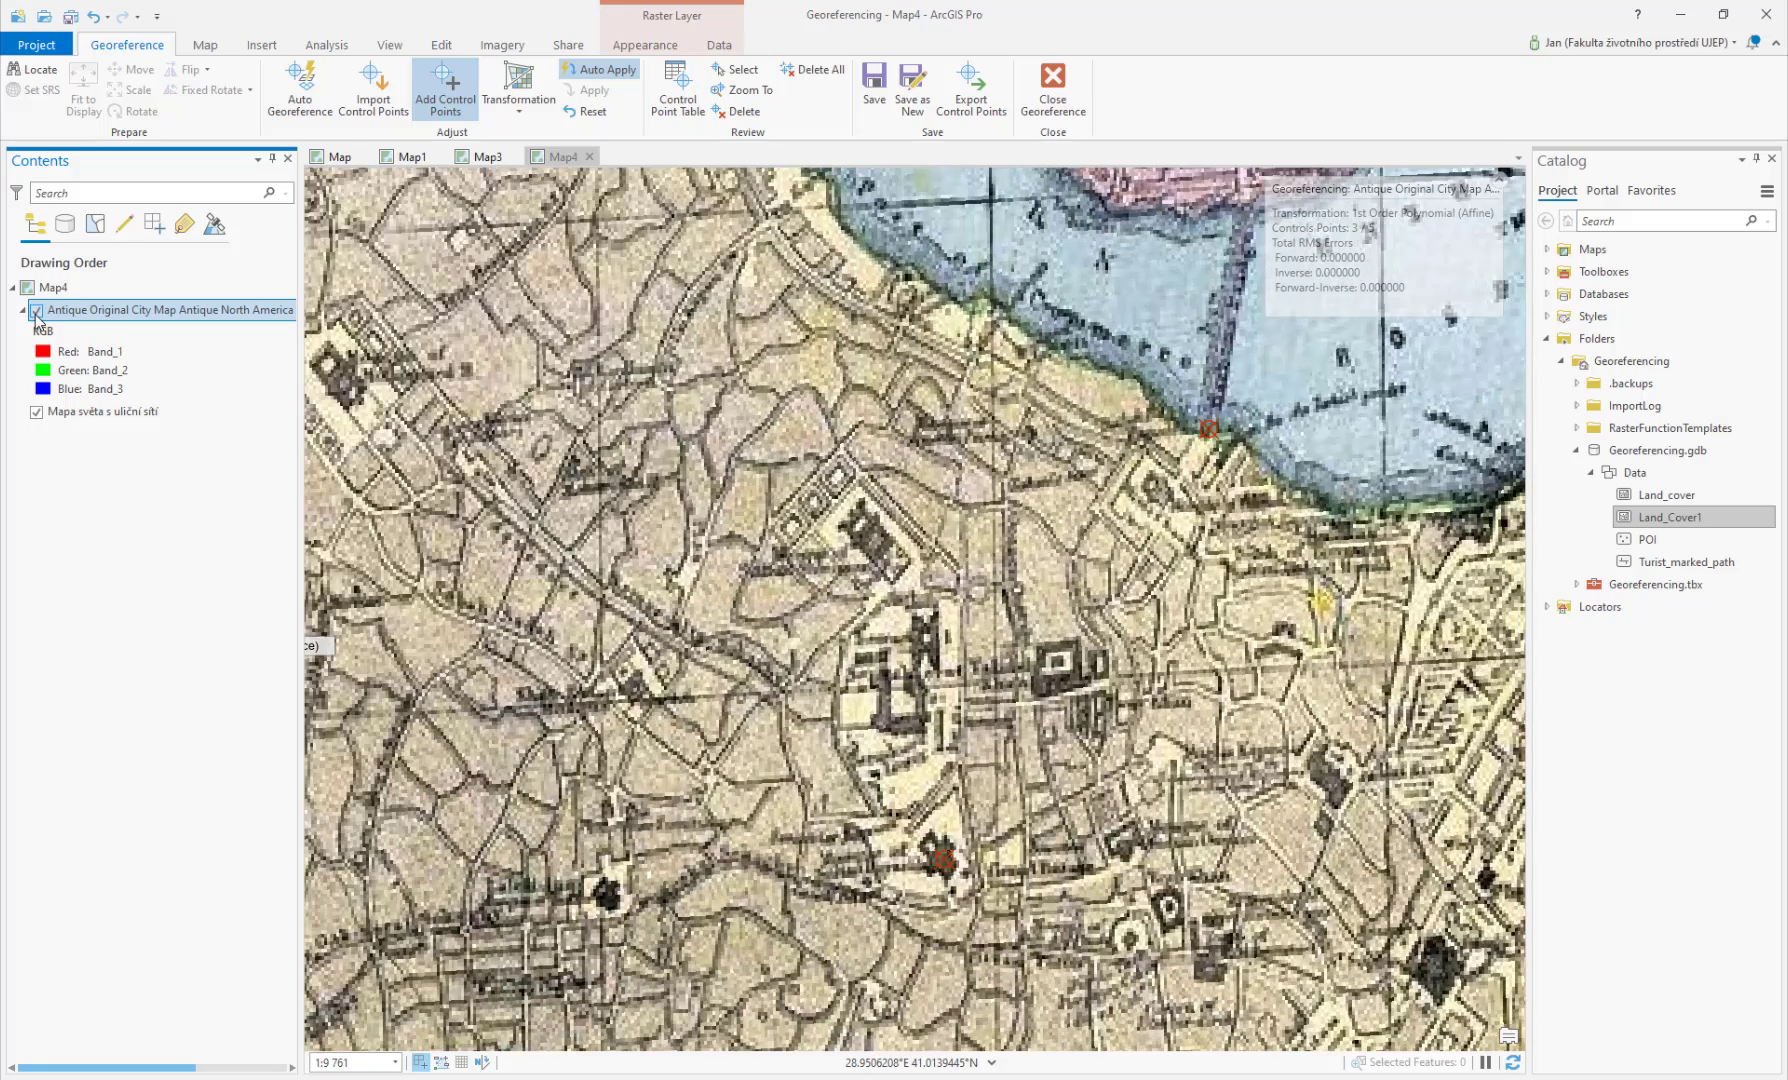
{"action": "left_click", "coordinate": [37, 311]}
{"action": "left_click", "coordinate": [37, 311]}
{"action": "left_click", "coordinate": [862, 527]}
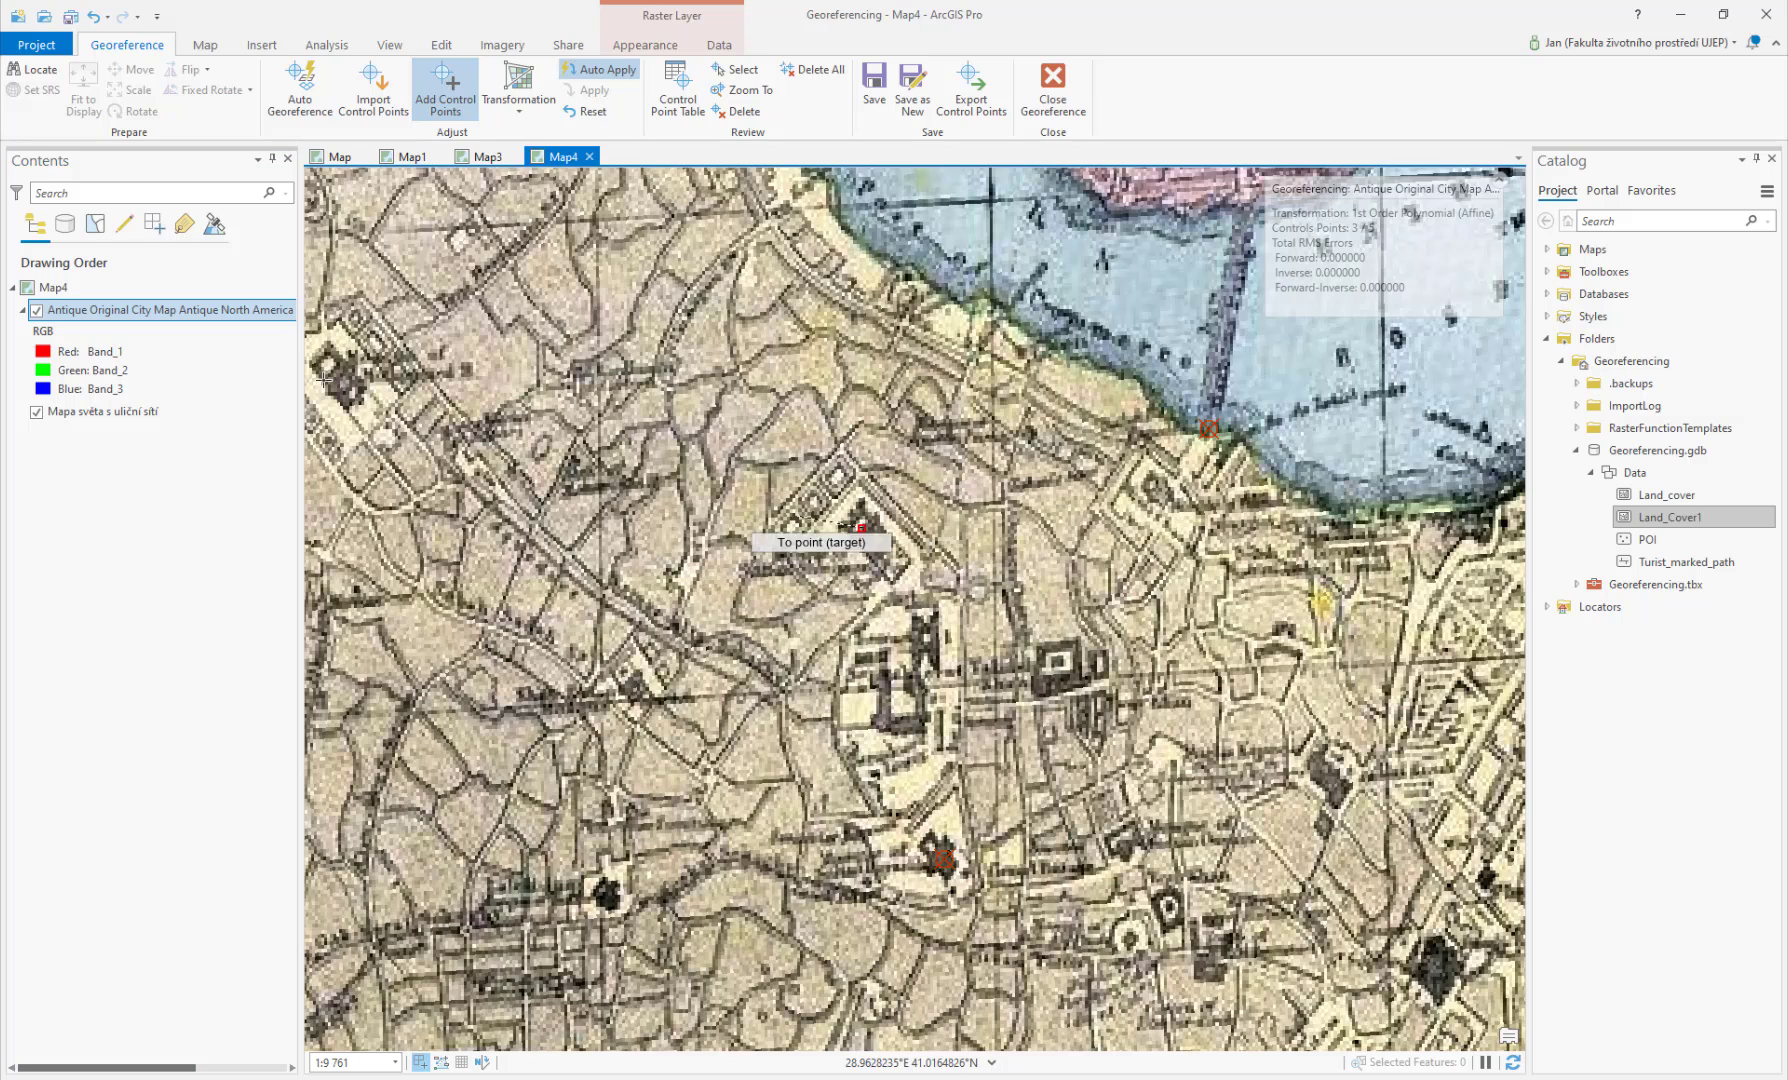
{"action": "left_click", "coordinate": [37, 311]}
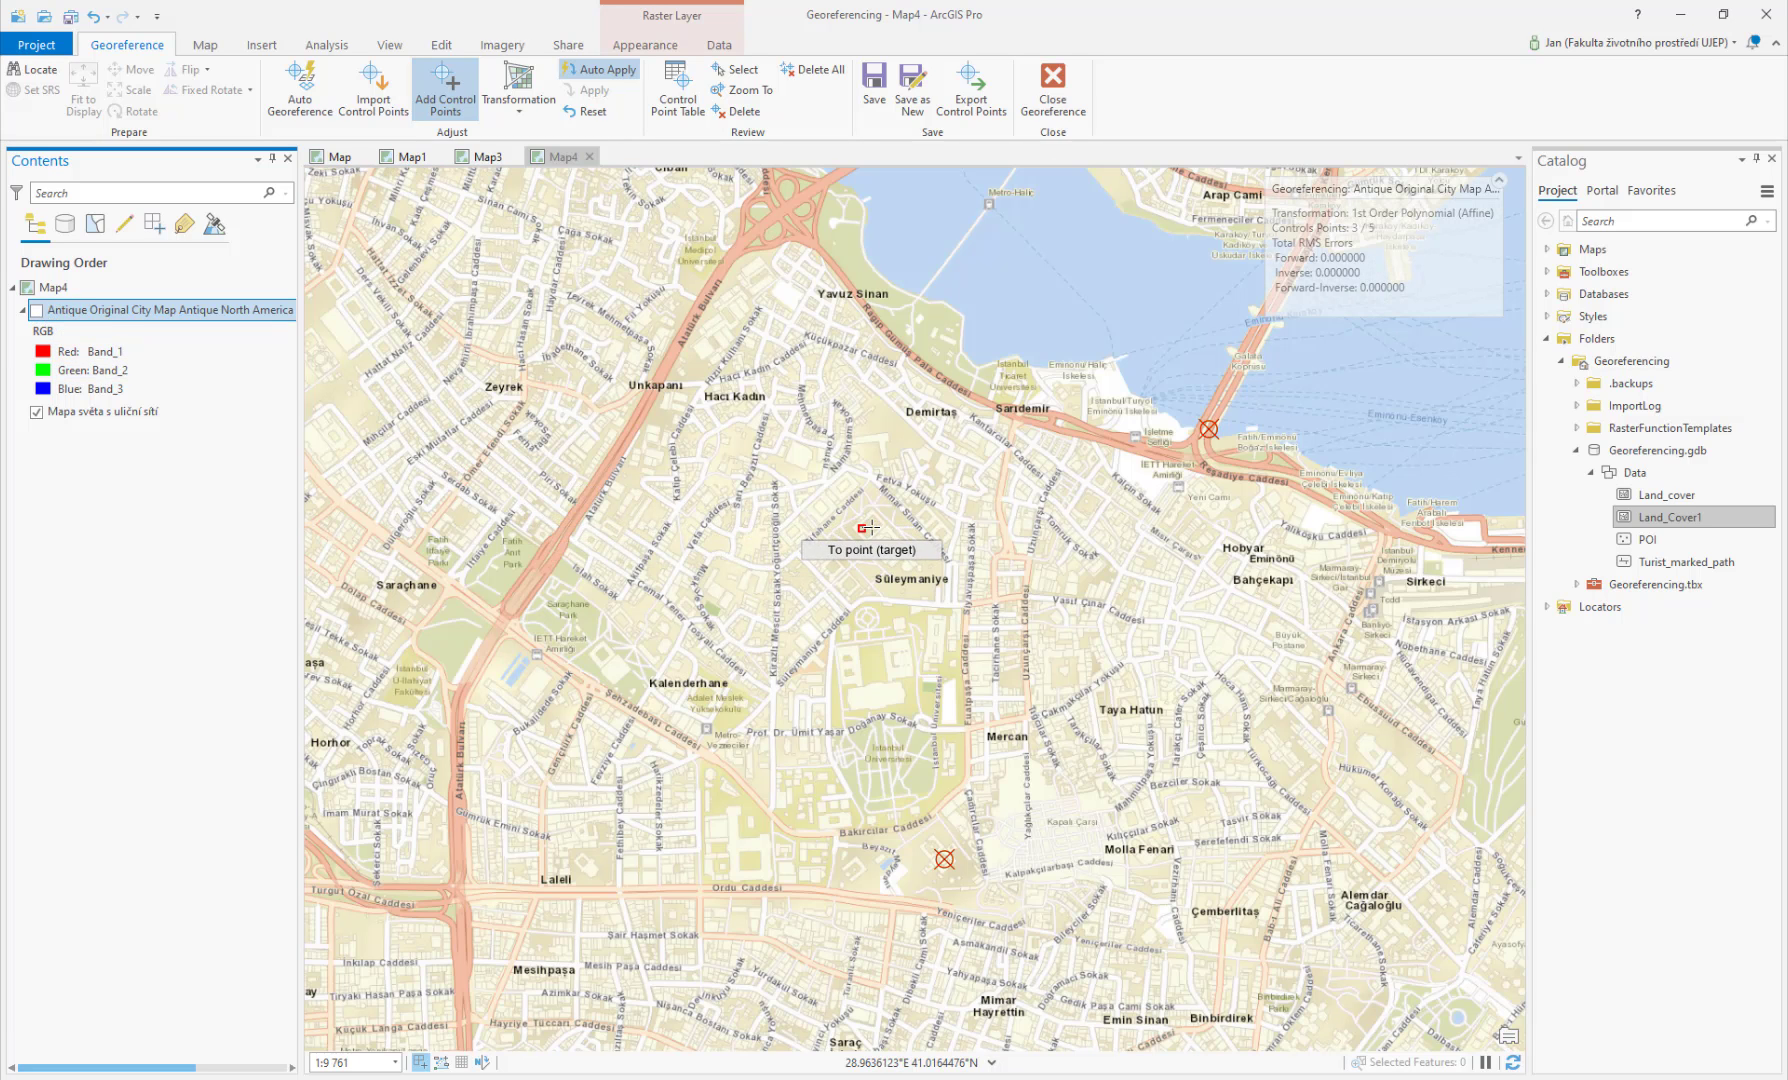
{"action": "left_click", "coordinate": [871, 527]}
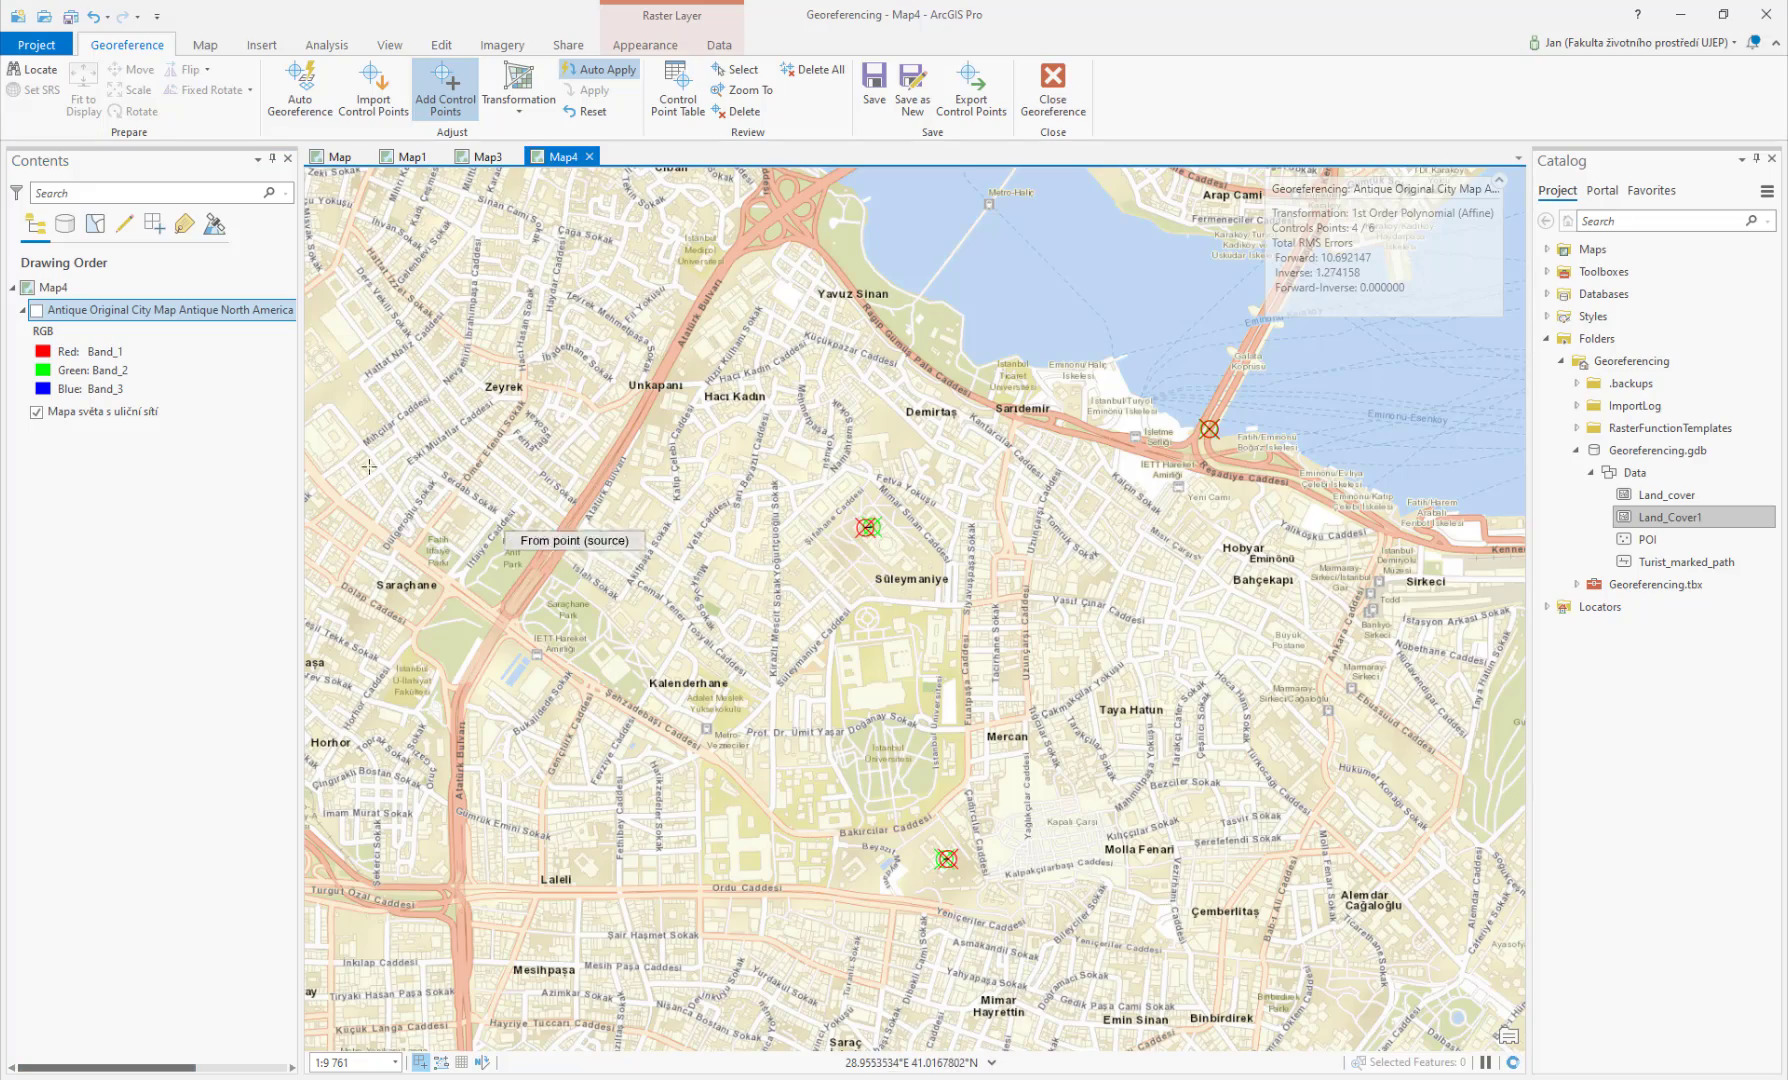
Step: Add a control point linking the antique map's Mahomed II mosque to the mosque grounds beside Fatih on the basemap
{"action": "left_click", "coordinate": [37, 312]}
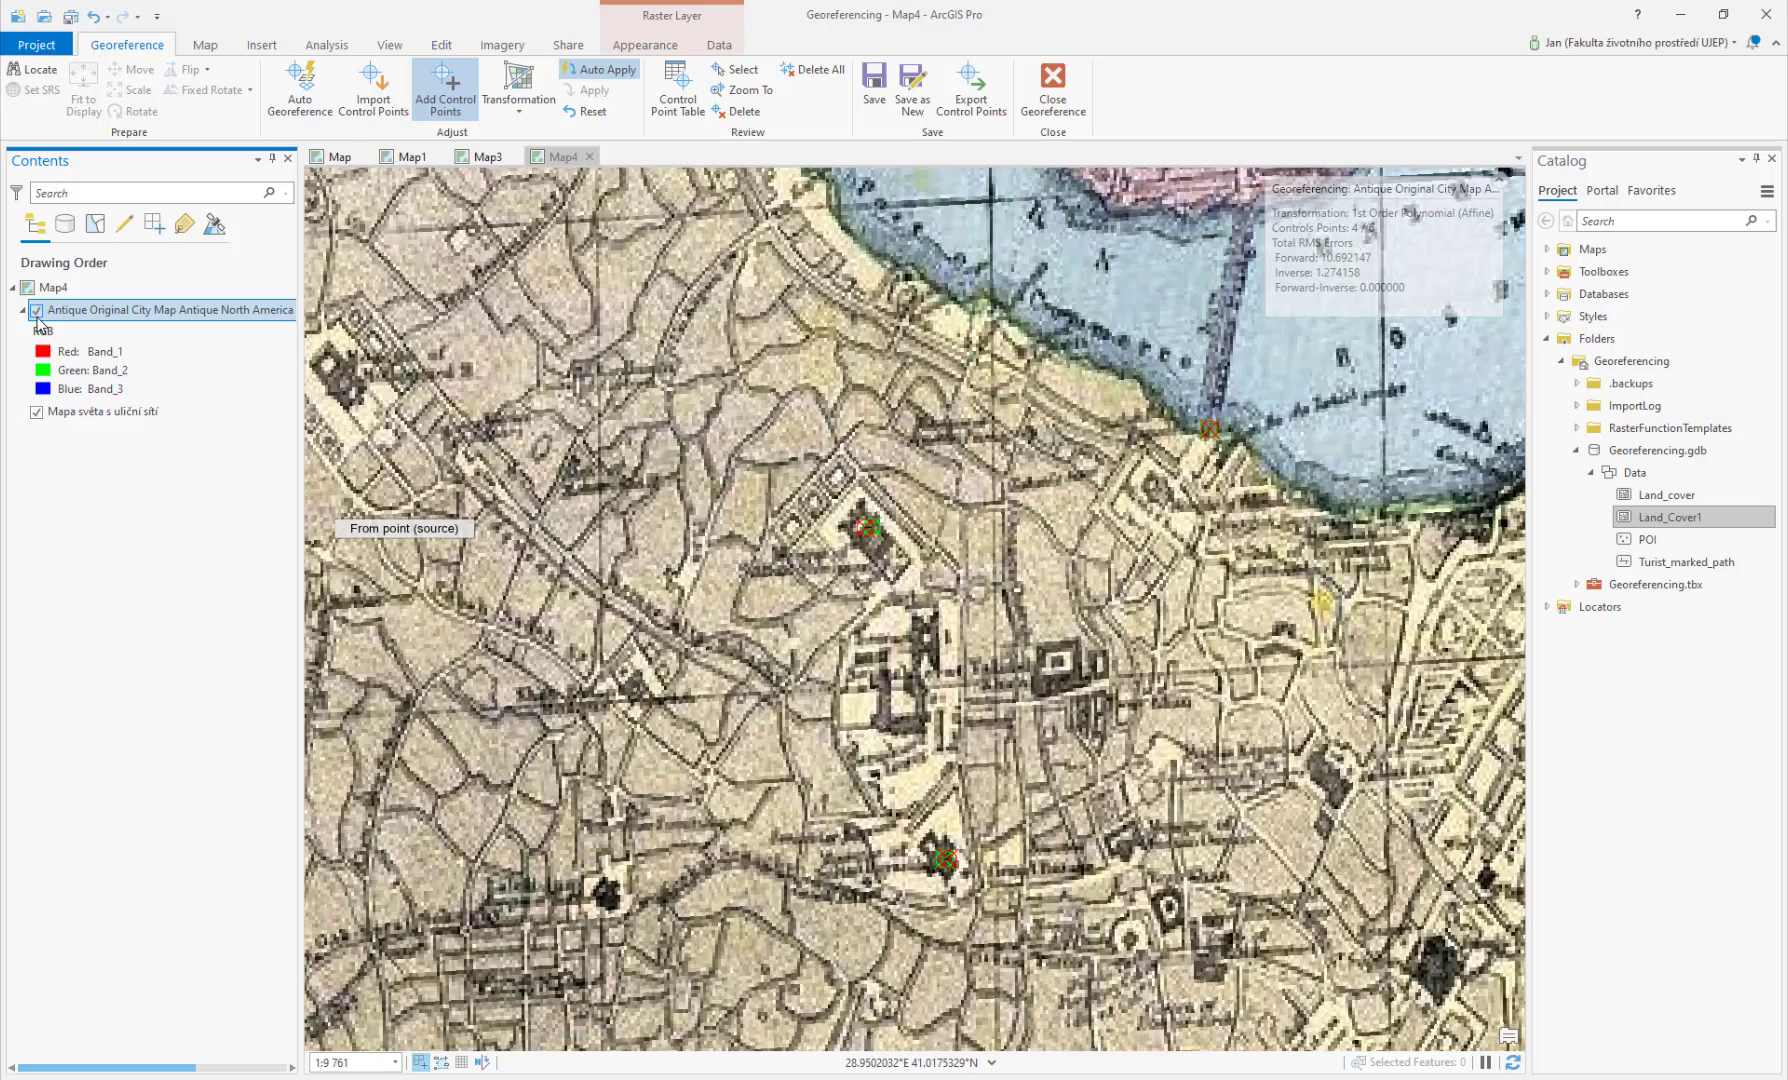
{"action": "left_click_drag", "start_coordinate": [630, 497], "coordinate": [812, 923]}
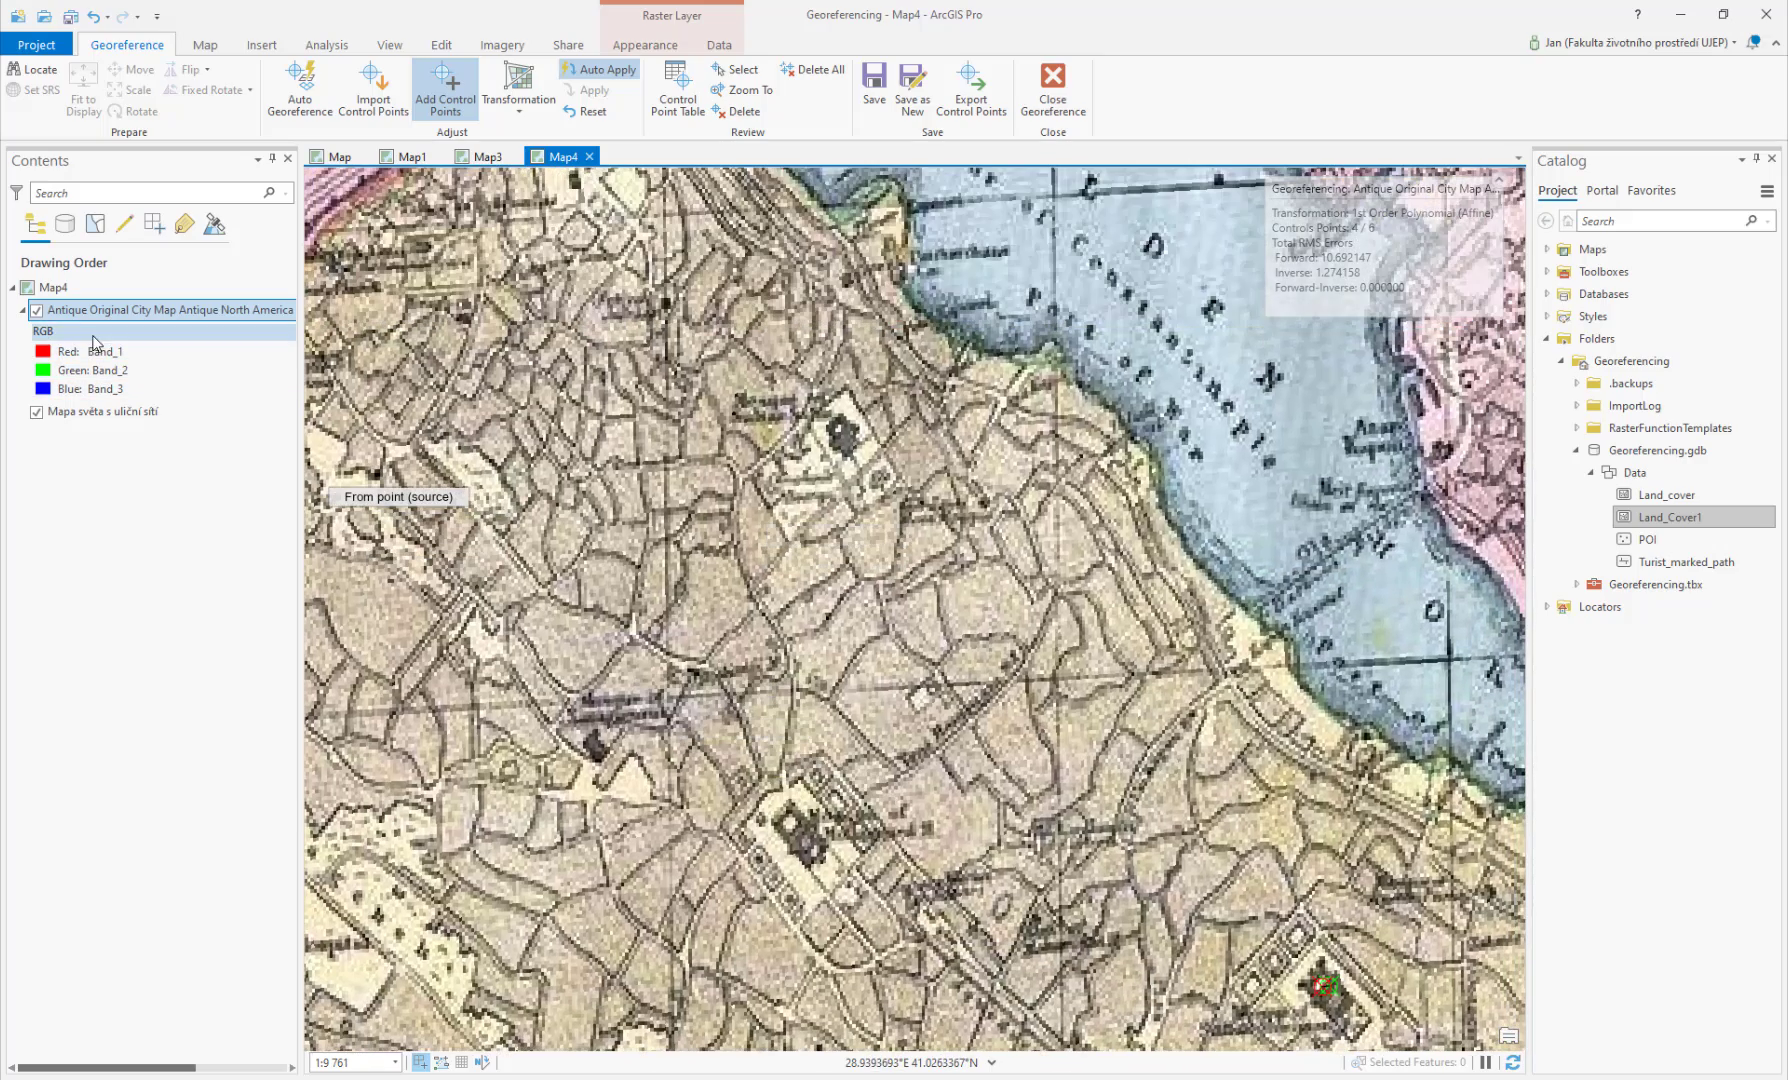
{"action": "left_click", "coordinate": [37, 311]}
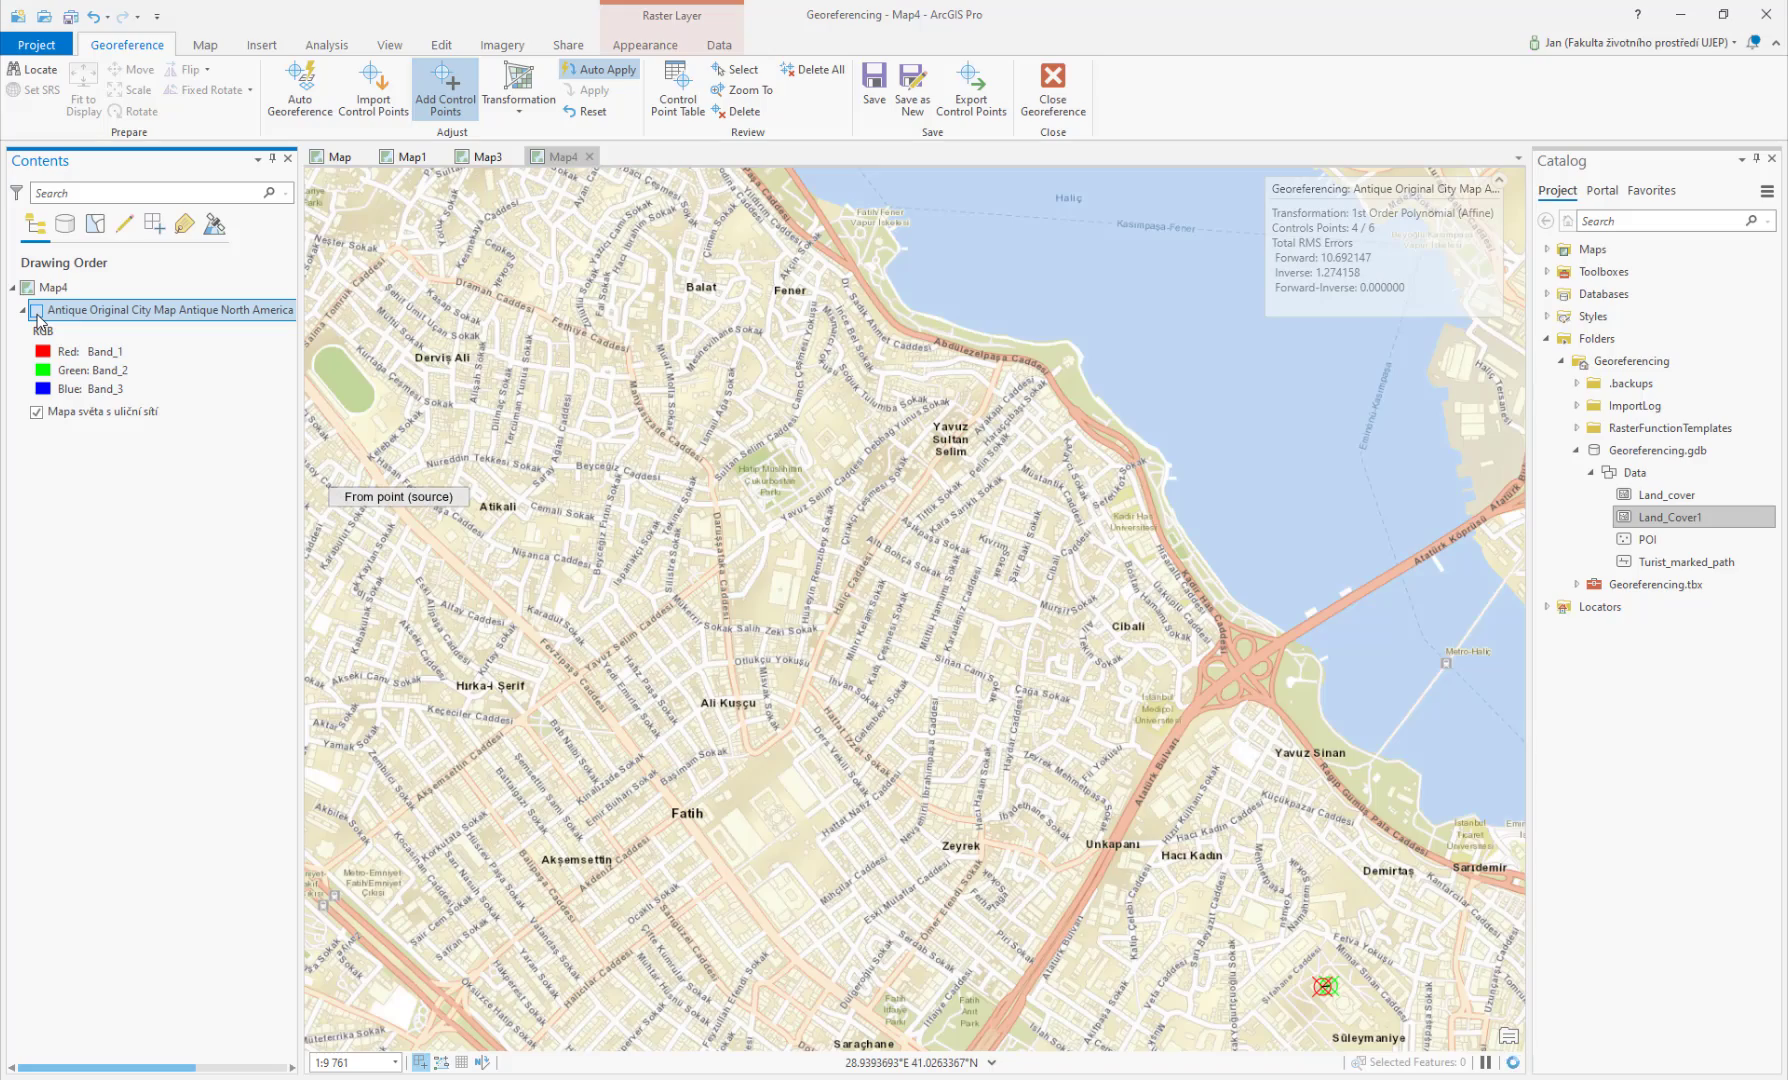
{"action": "left_click", "coordinate": [37, 311]}
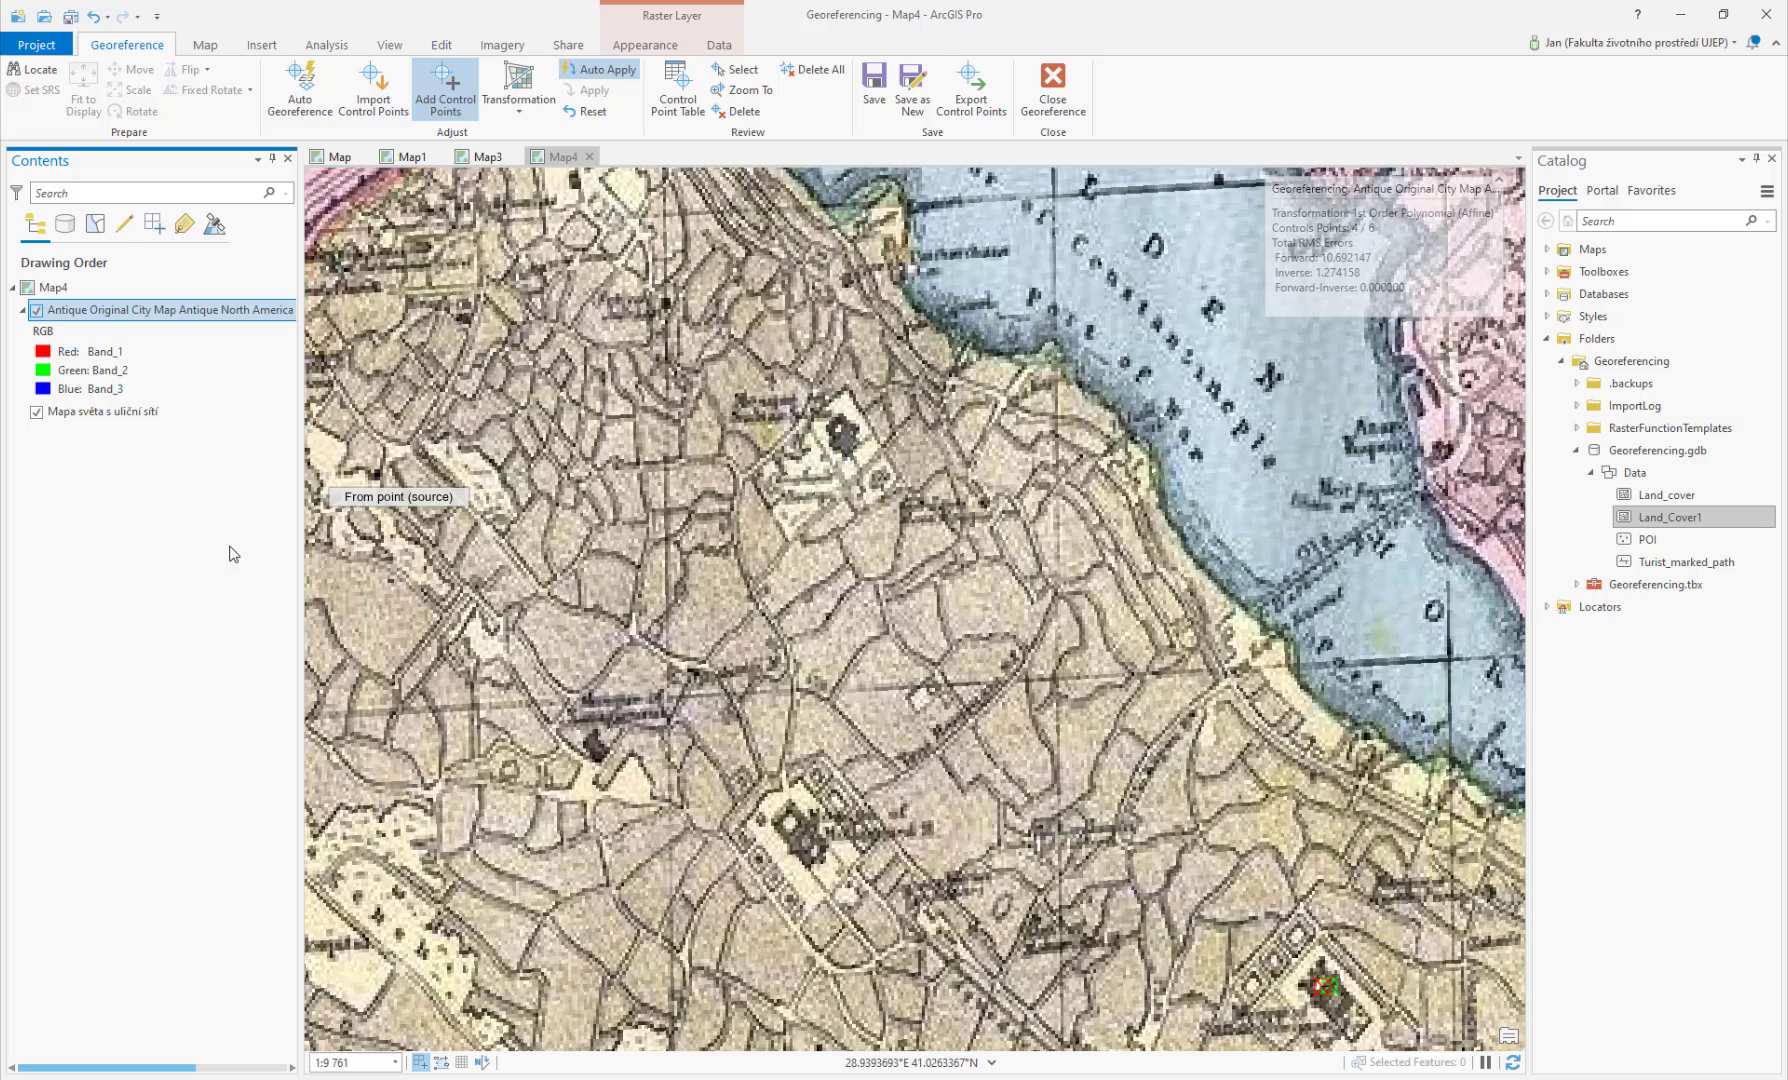
{"action": "left_click", "coordinate": [789, 822]}
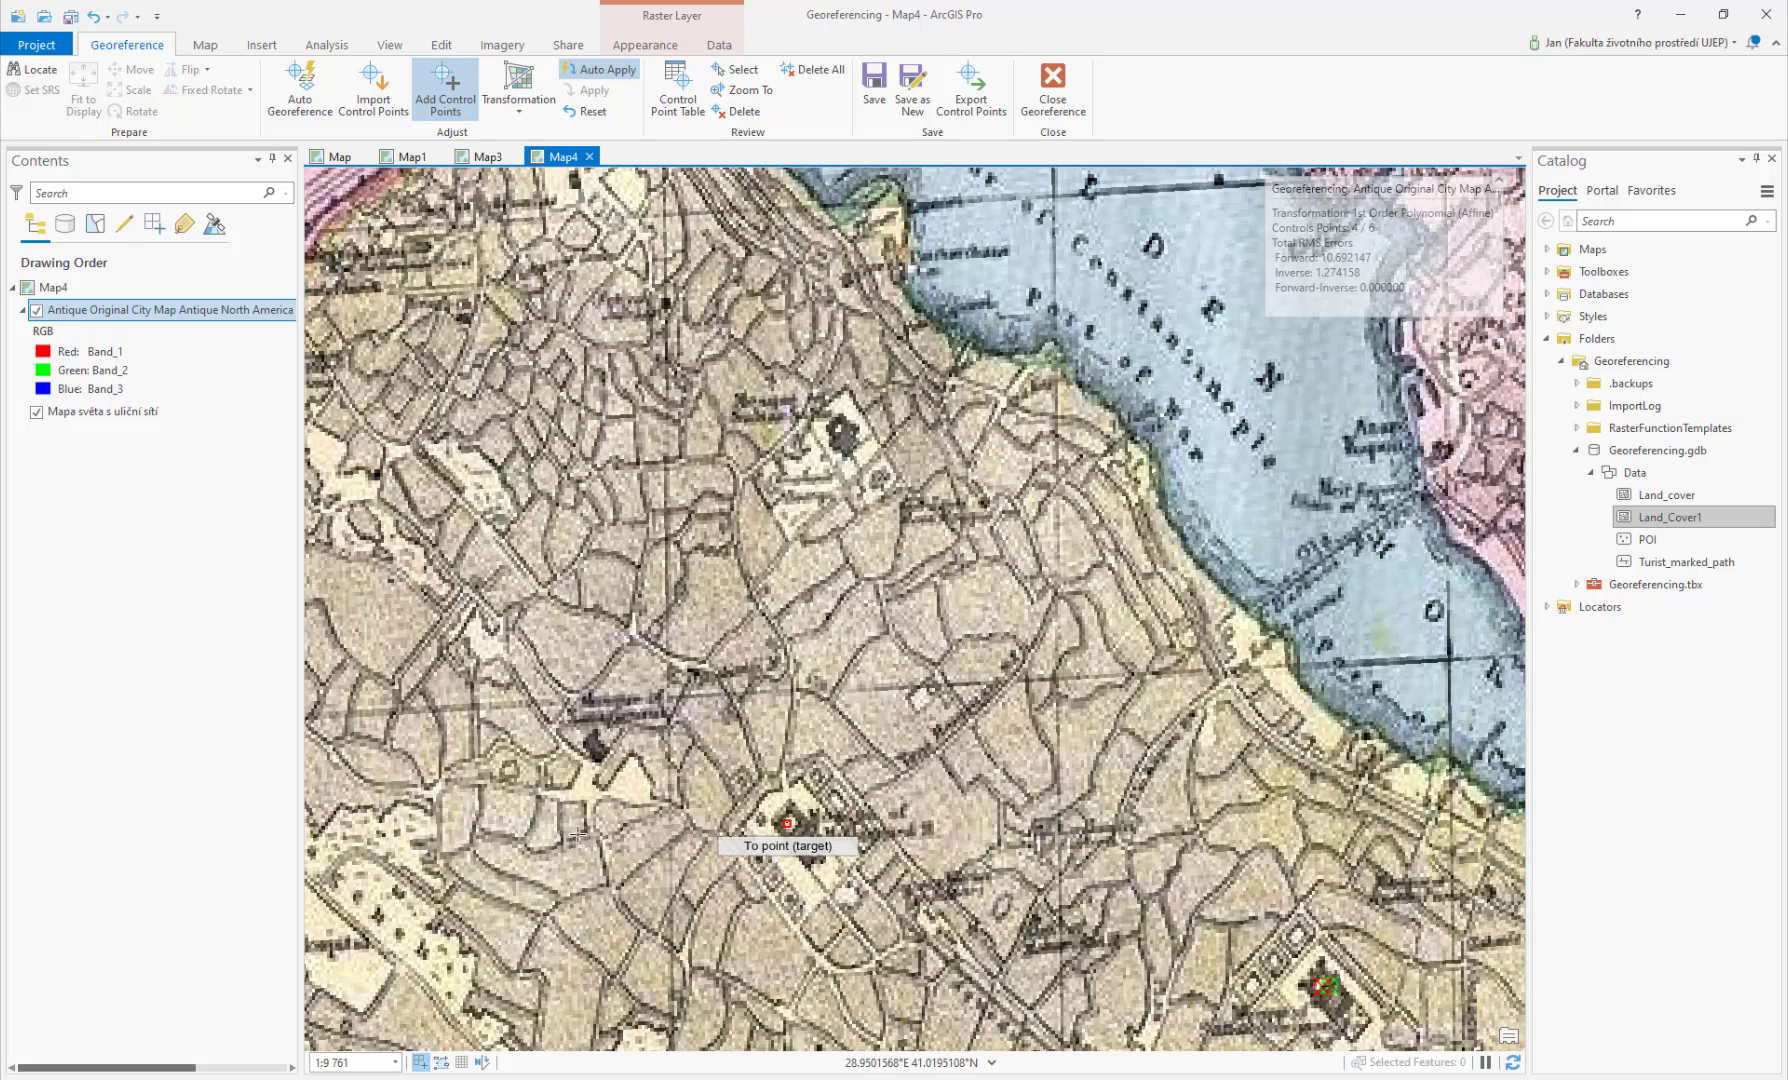
{"action": "left_click", "coordinate": [37, 311]}
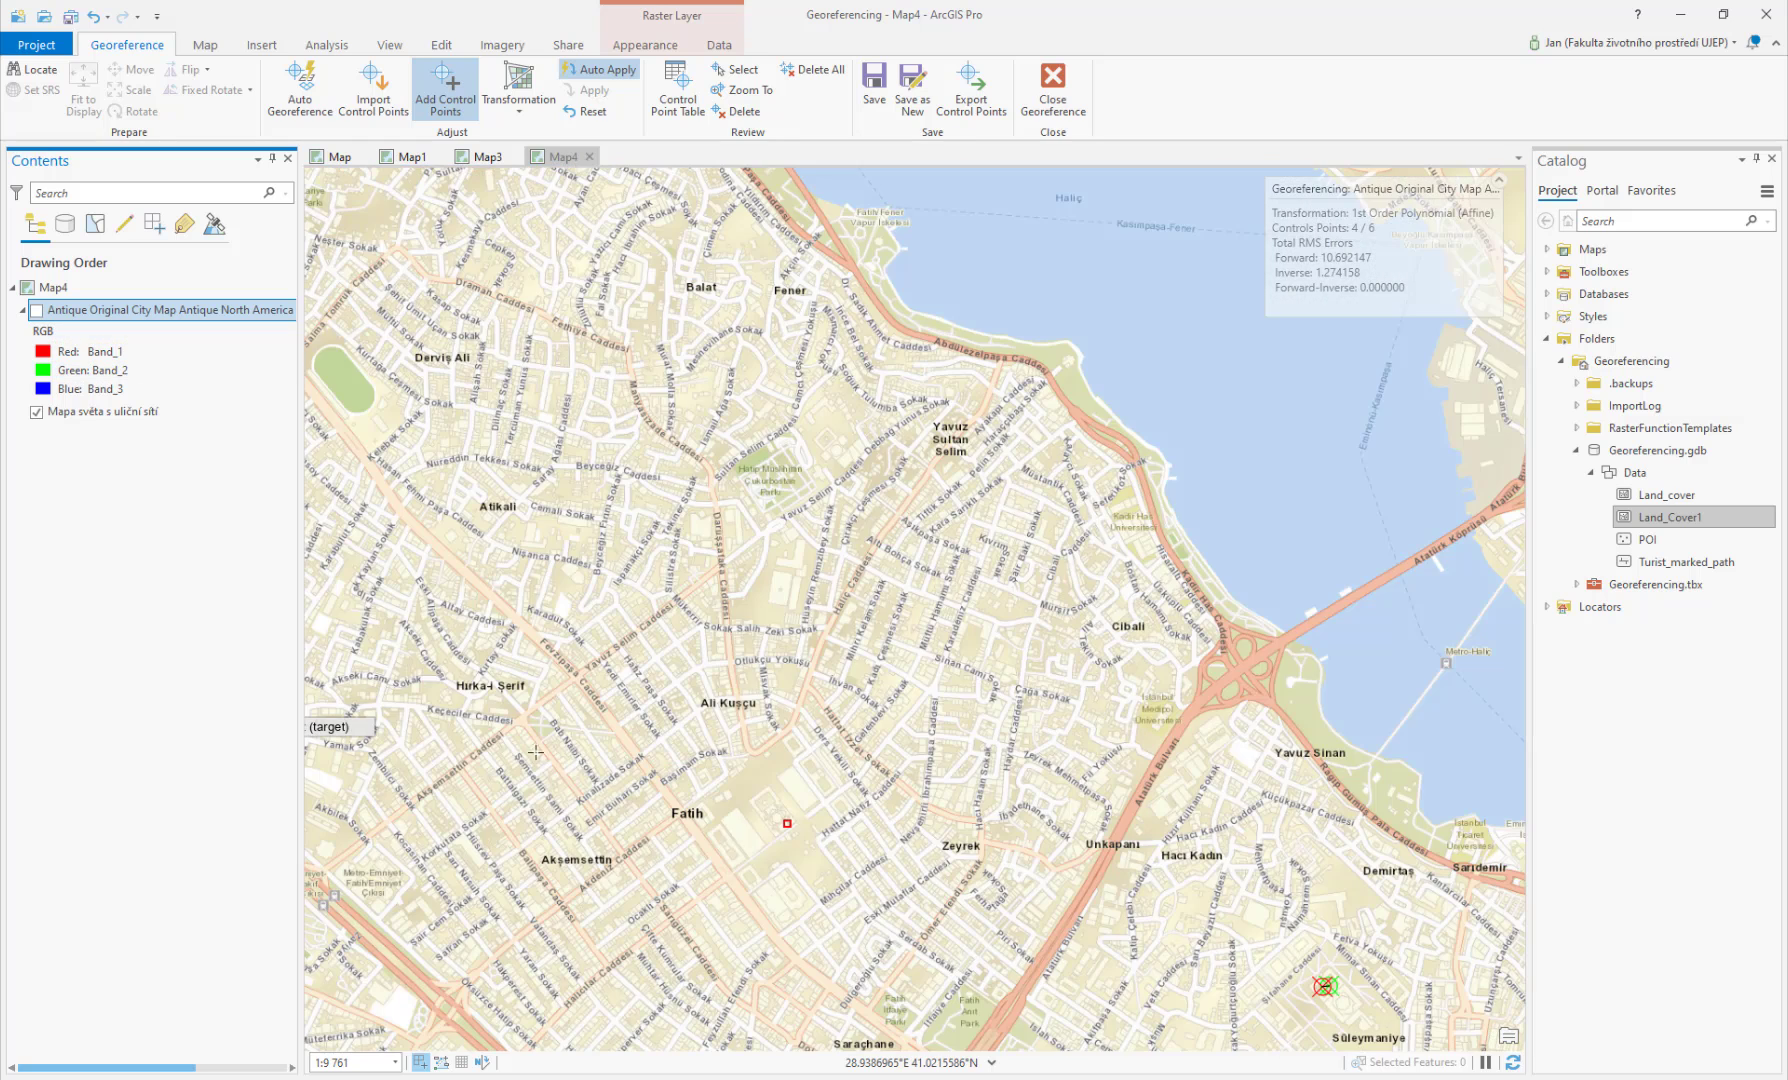
{"action": "left_click", "coordinate": [762, 803]}
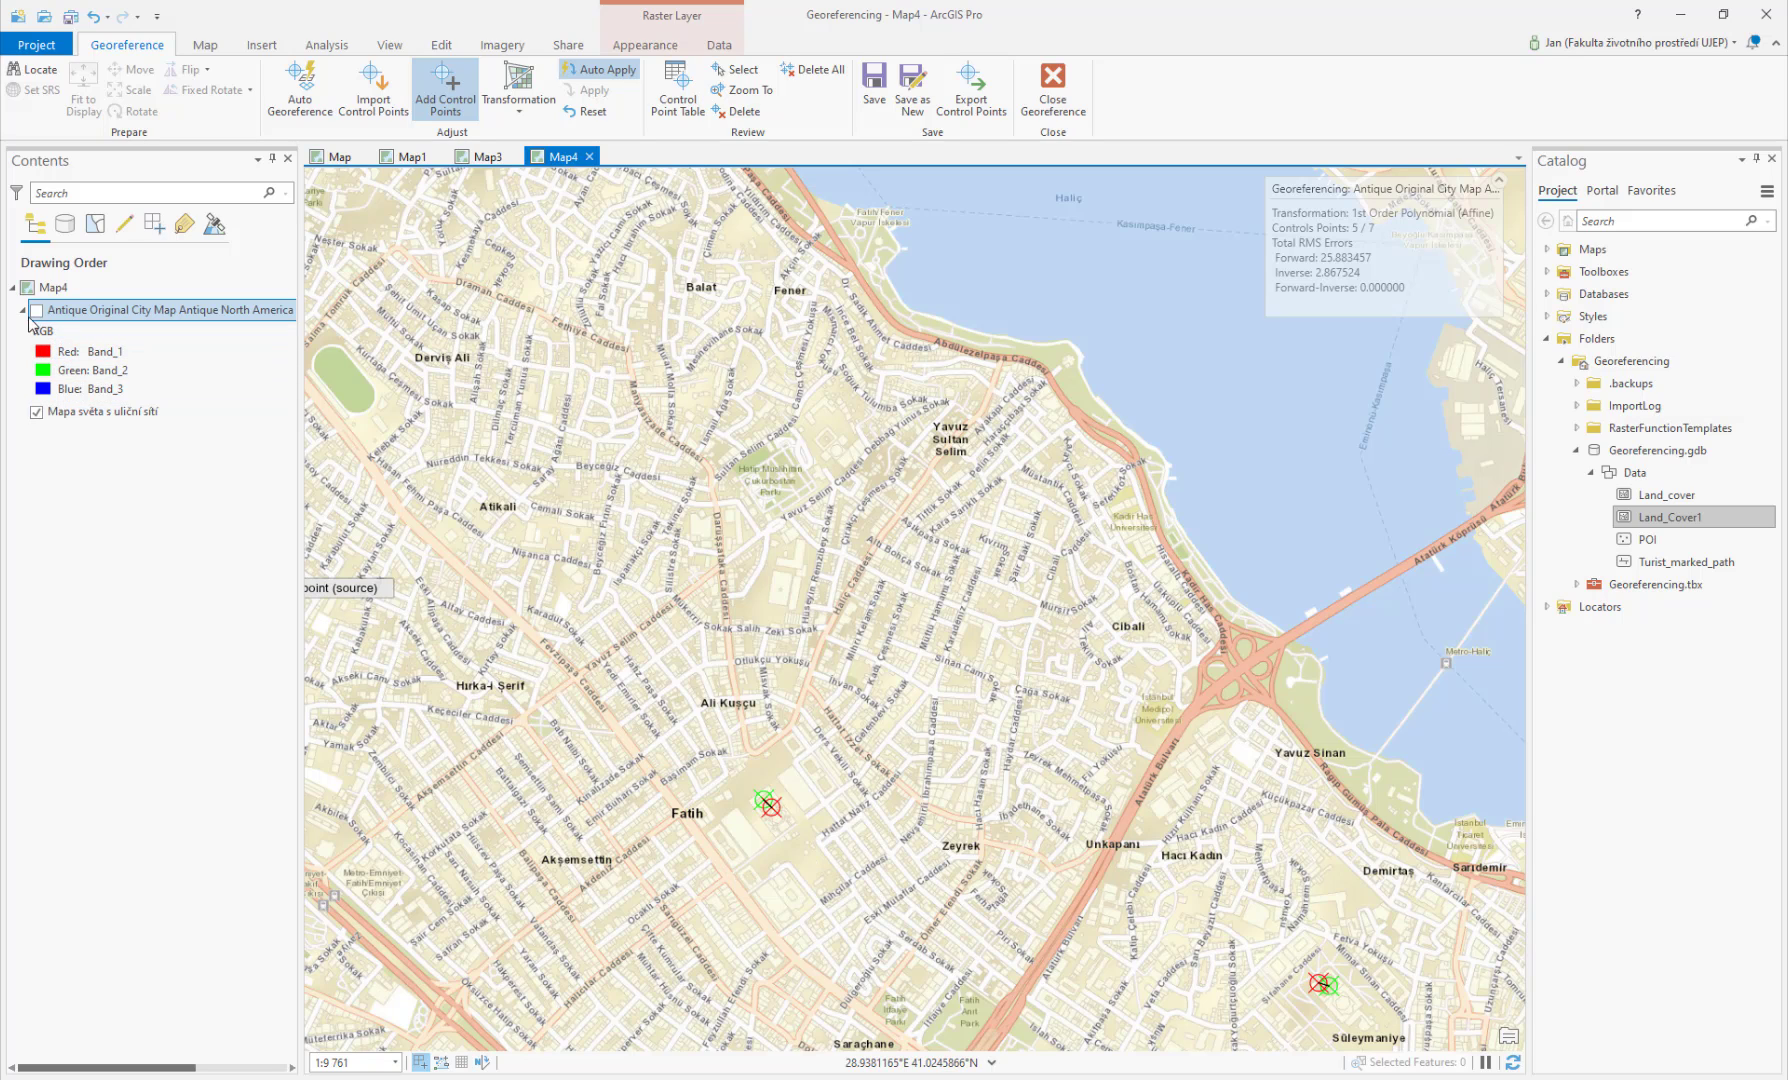
Step: Add a control point linking the antique map's Sultan Selim mosque to its basemap location west of the Yavuz Sultan Selim label
{"action": "left_click", "coordinate": [36, 313]}
{"action": "mouse_move", "coordinate": [555, 425]}
{"action": "left_mouse_down"}
{"action": "mouse_move", "coordinate": [460, 420]}
{"action": "mouse_move", "coordinate": [684, 727]}
{"action": "left_mouse_up"}
{"action": "left_click_drag", "start_coordinate": [484, 680], "coordinate": [758, 684]}
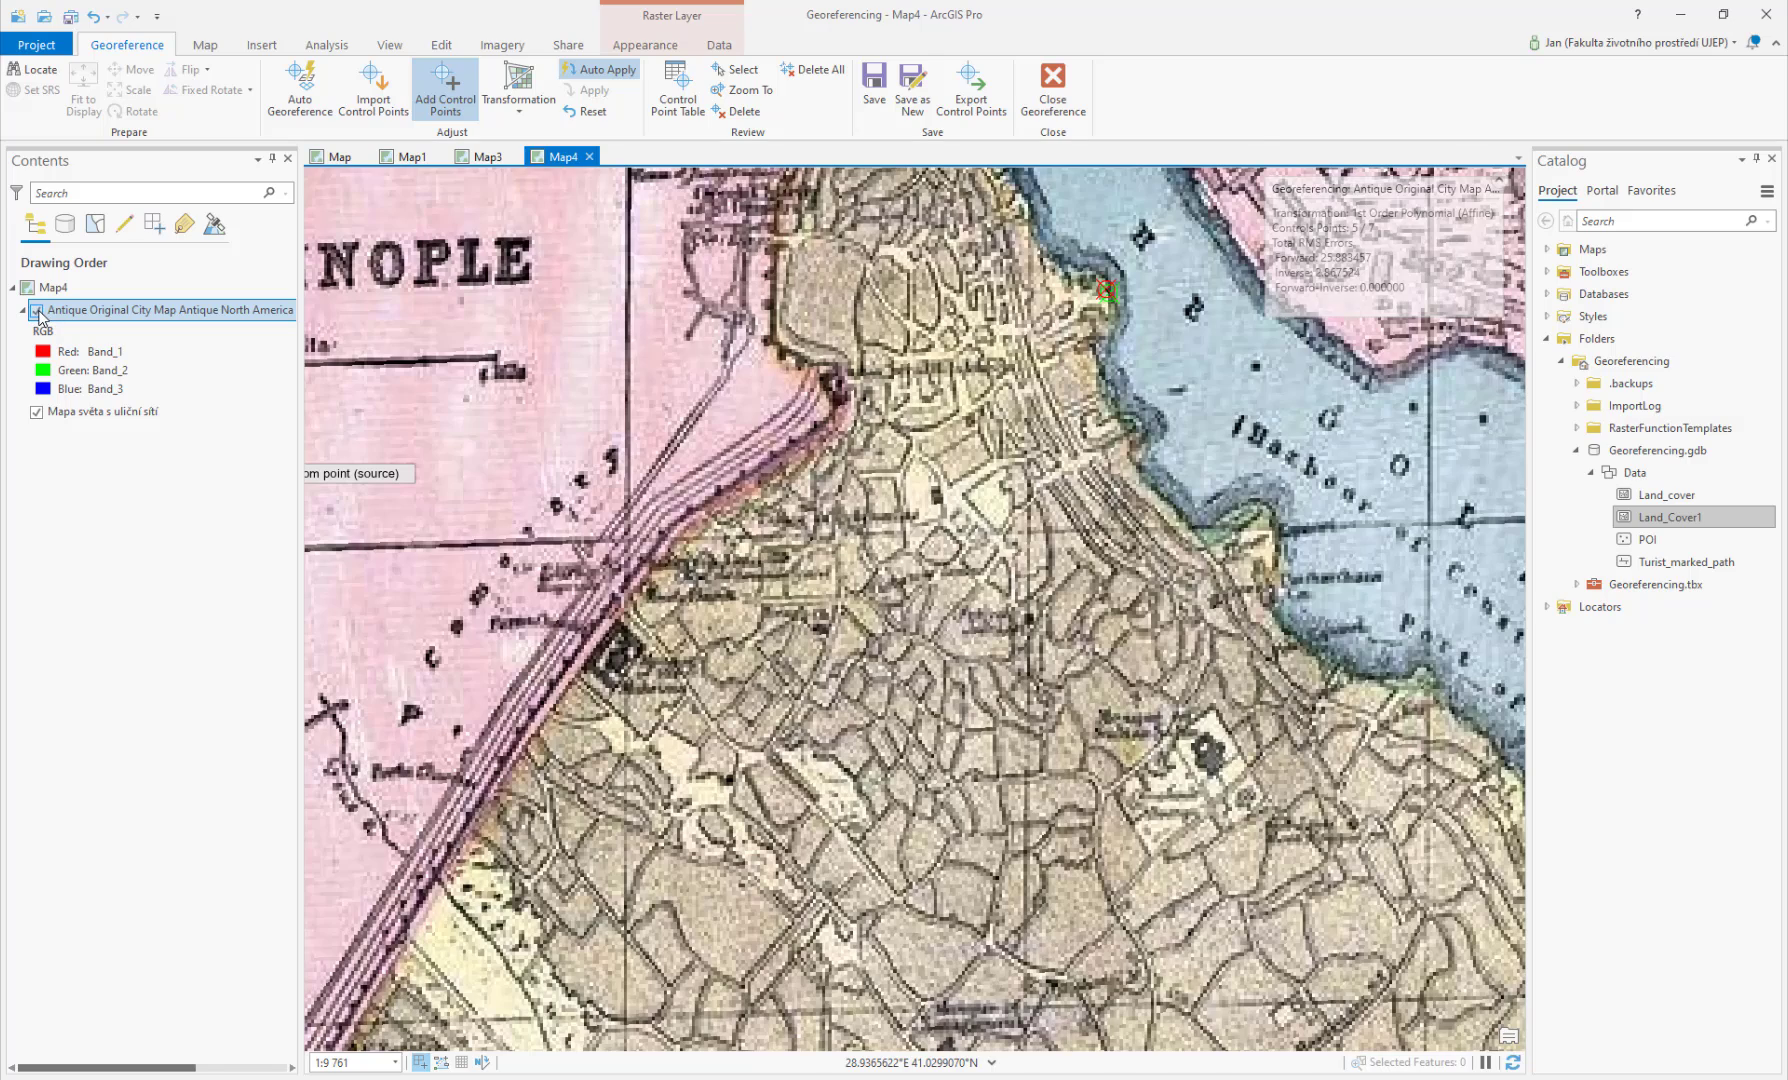
{"action": "left_click", "coordinate": [37, 311]}
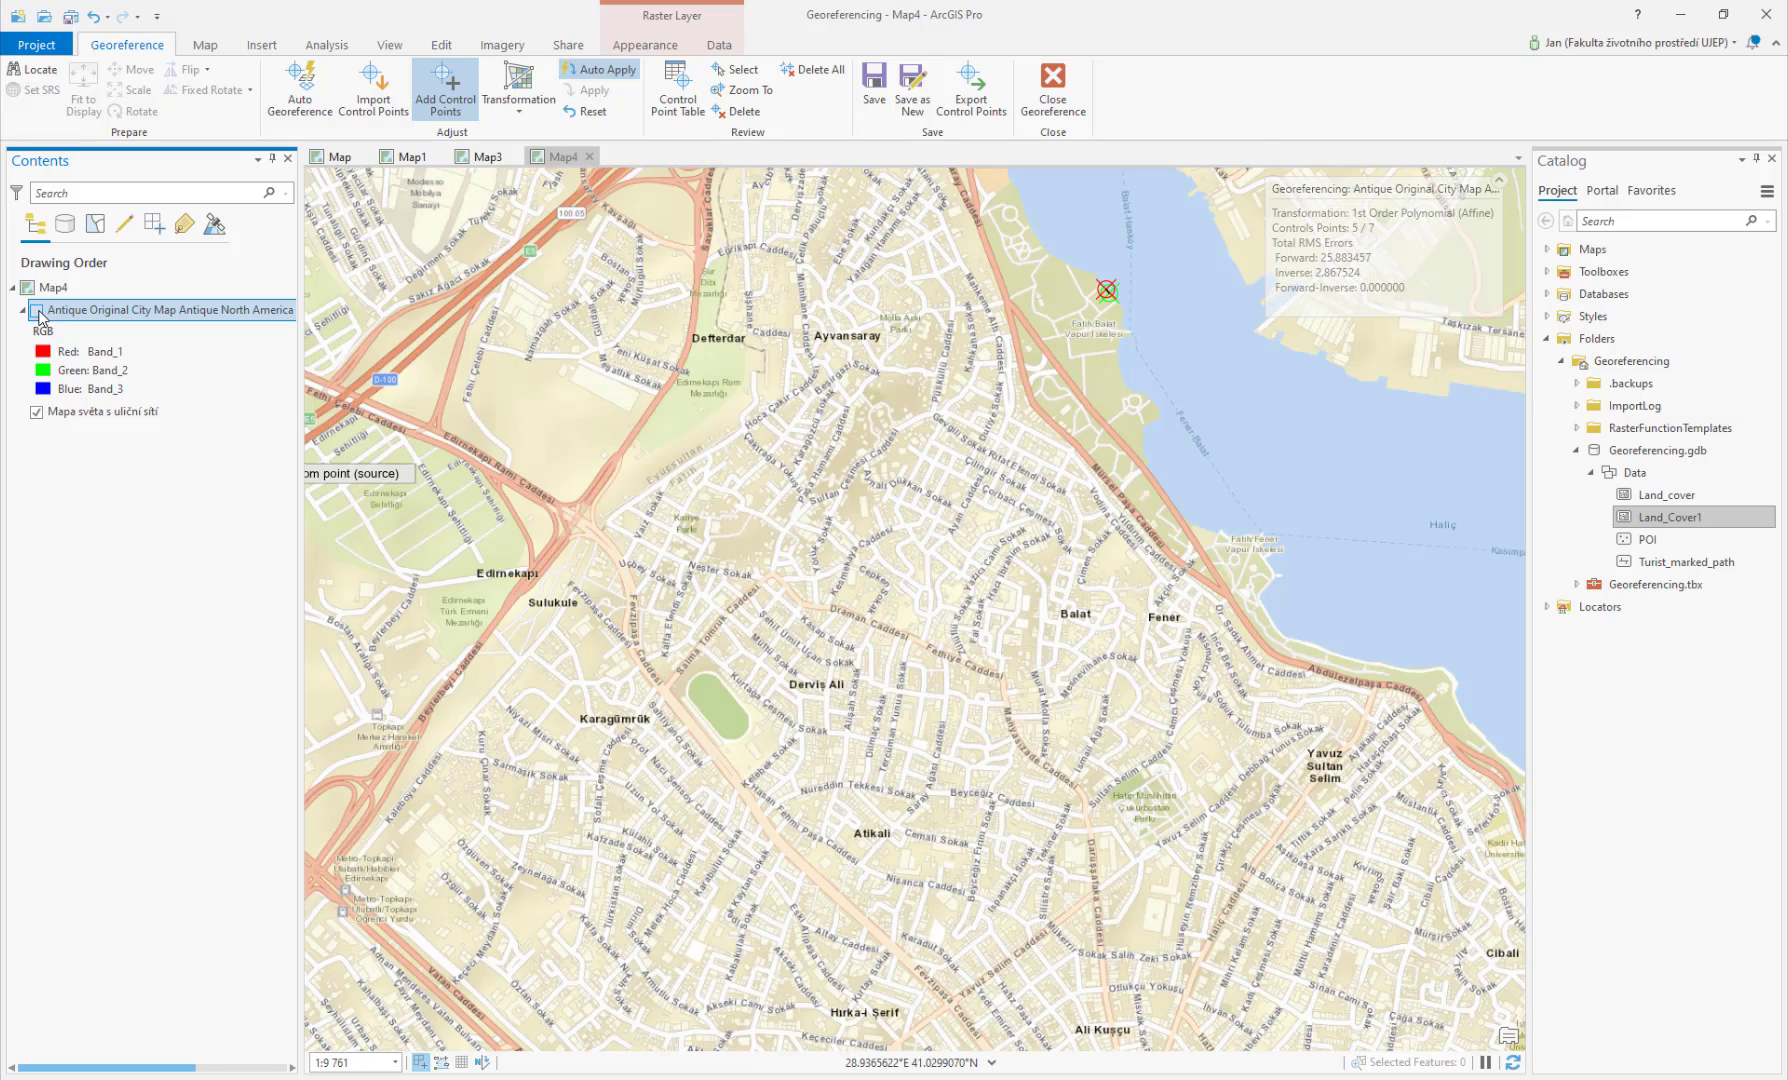
{"action": "left_click", "coordinate": [37, 311]}
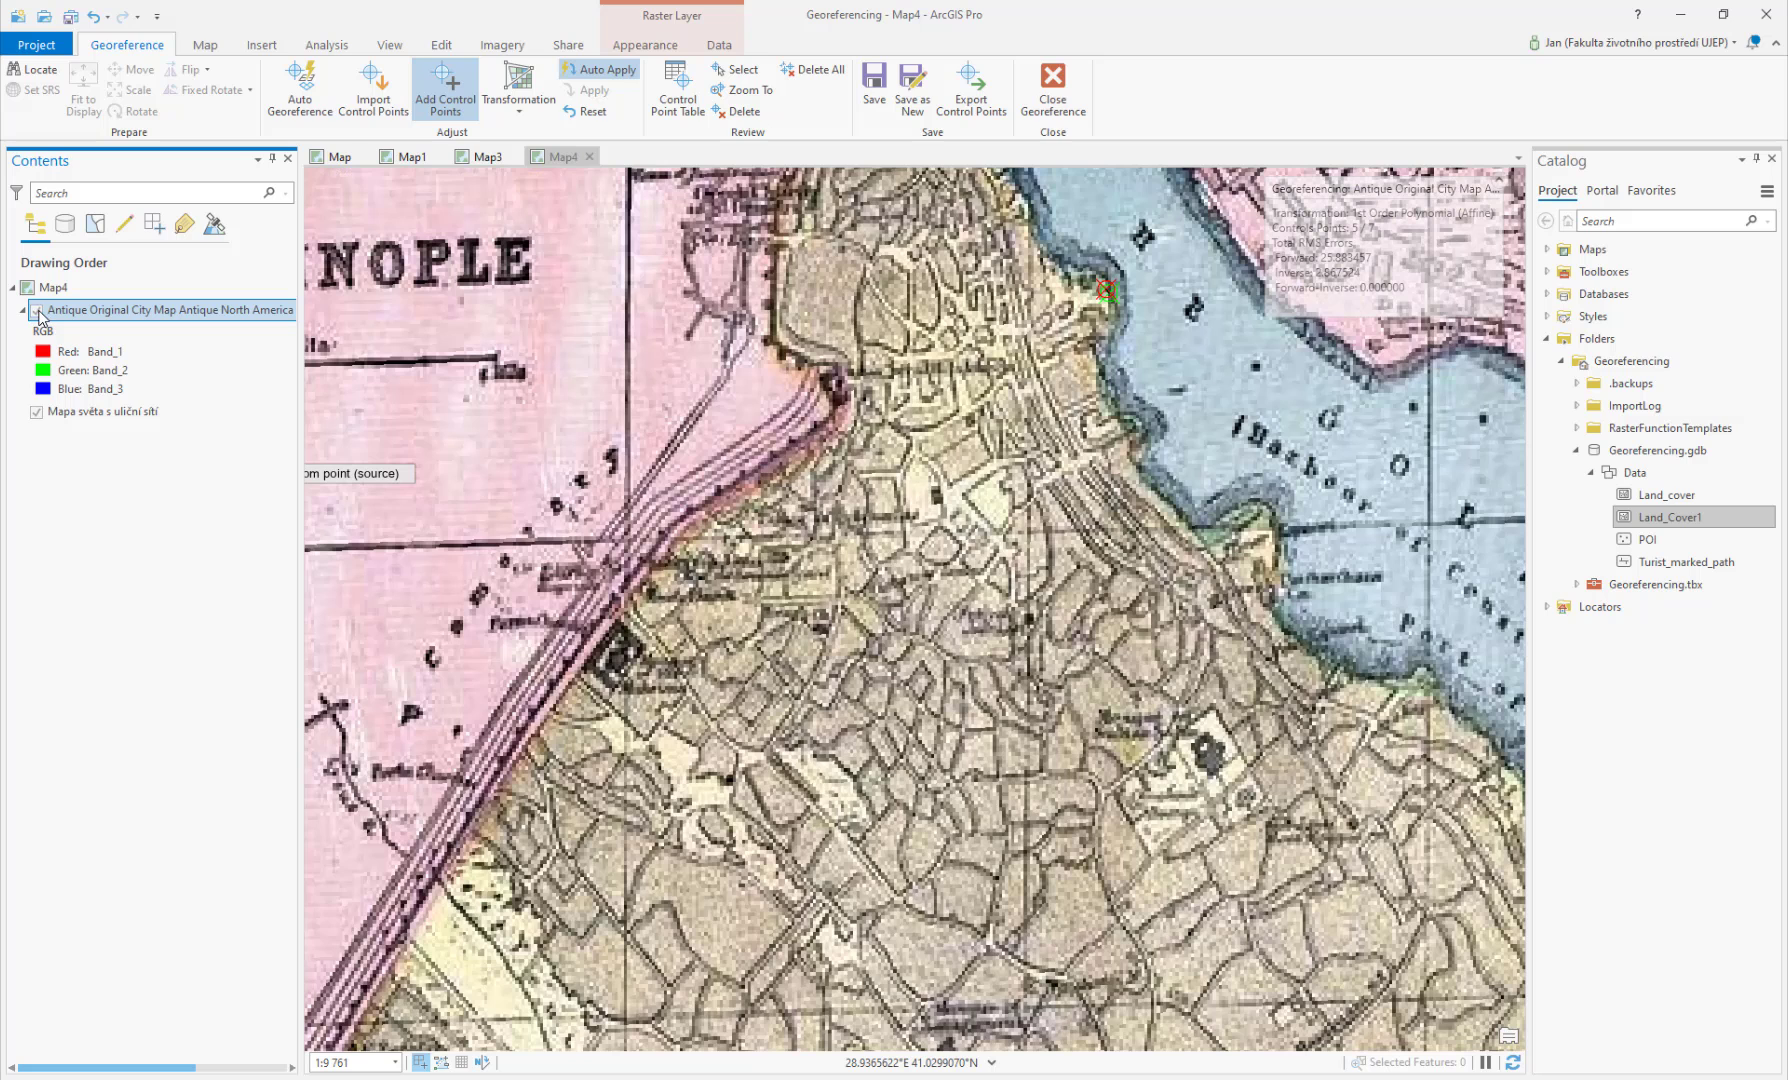
{"action": "left_click", "coordinate": [1204, 746]}
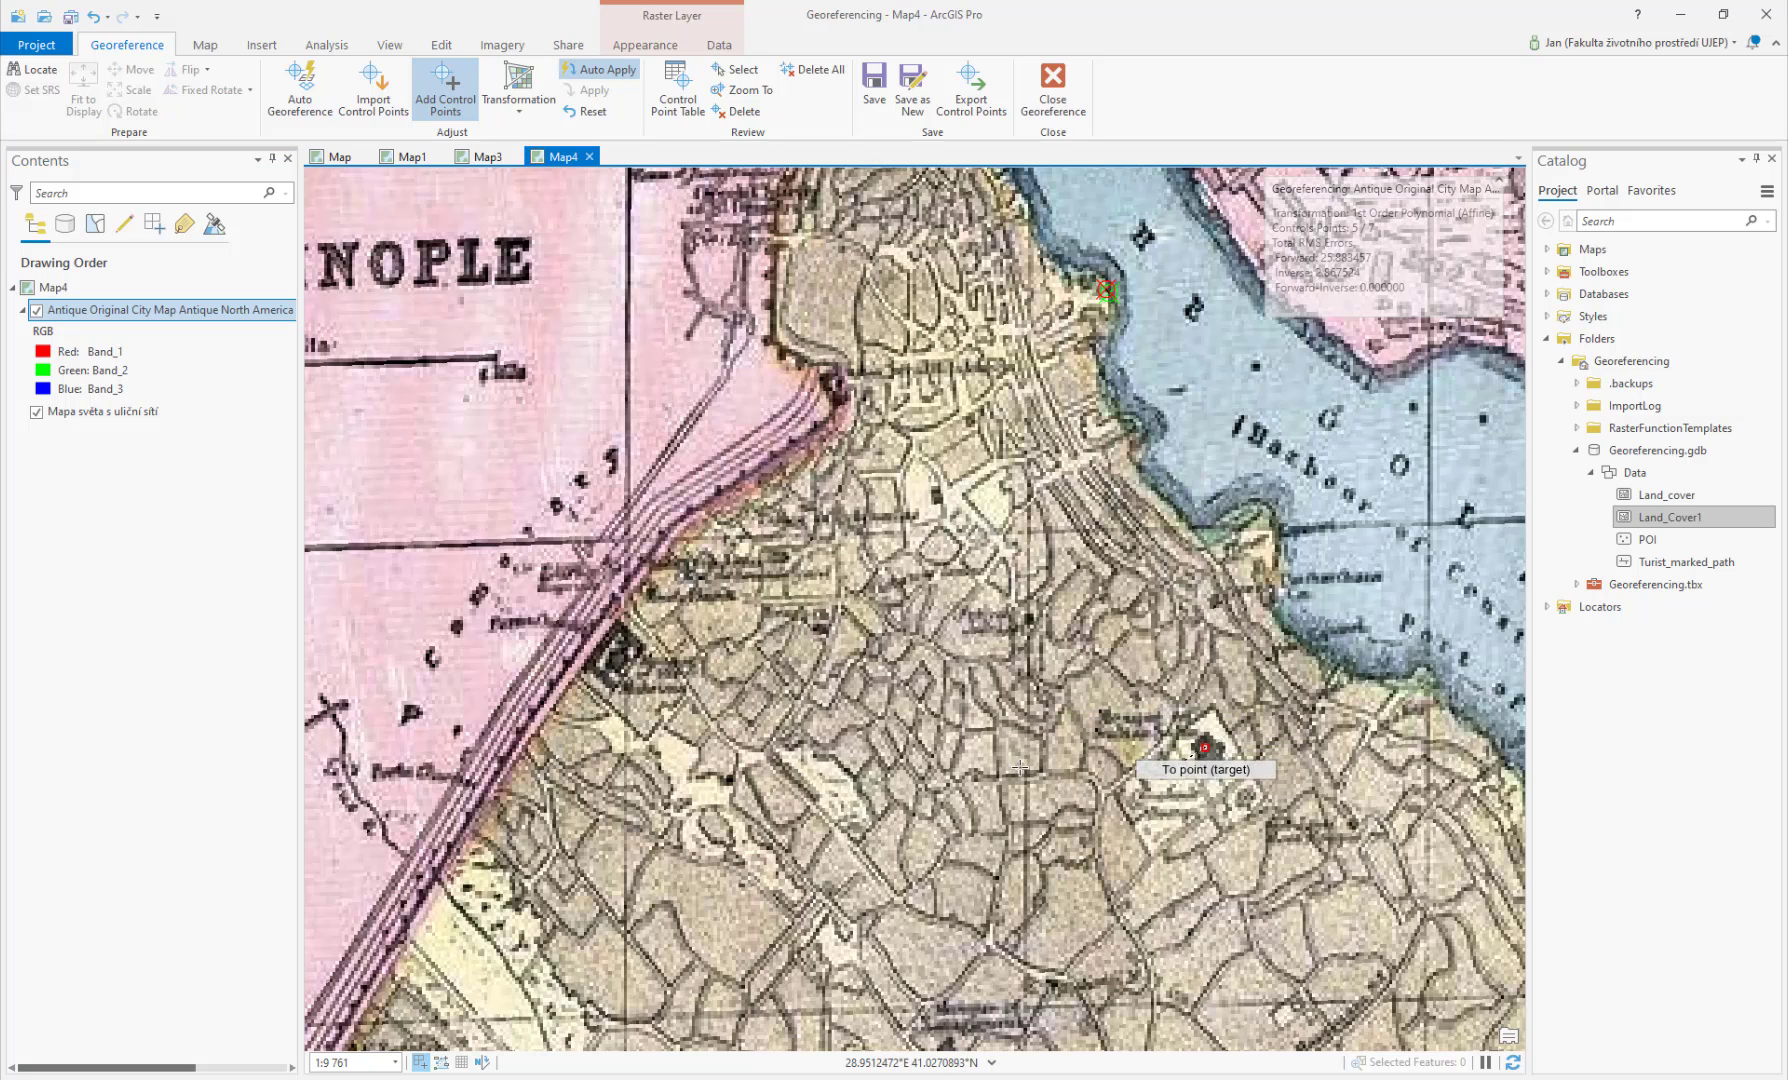
{"action": "left_click", "coordinate": [44, 311]}
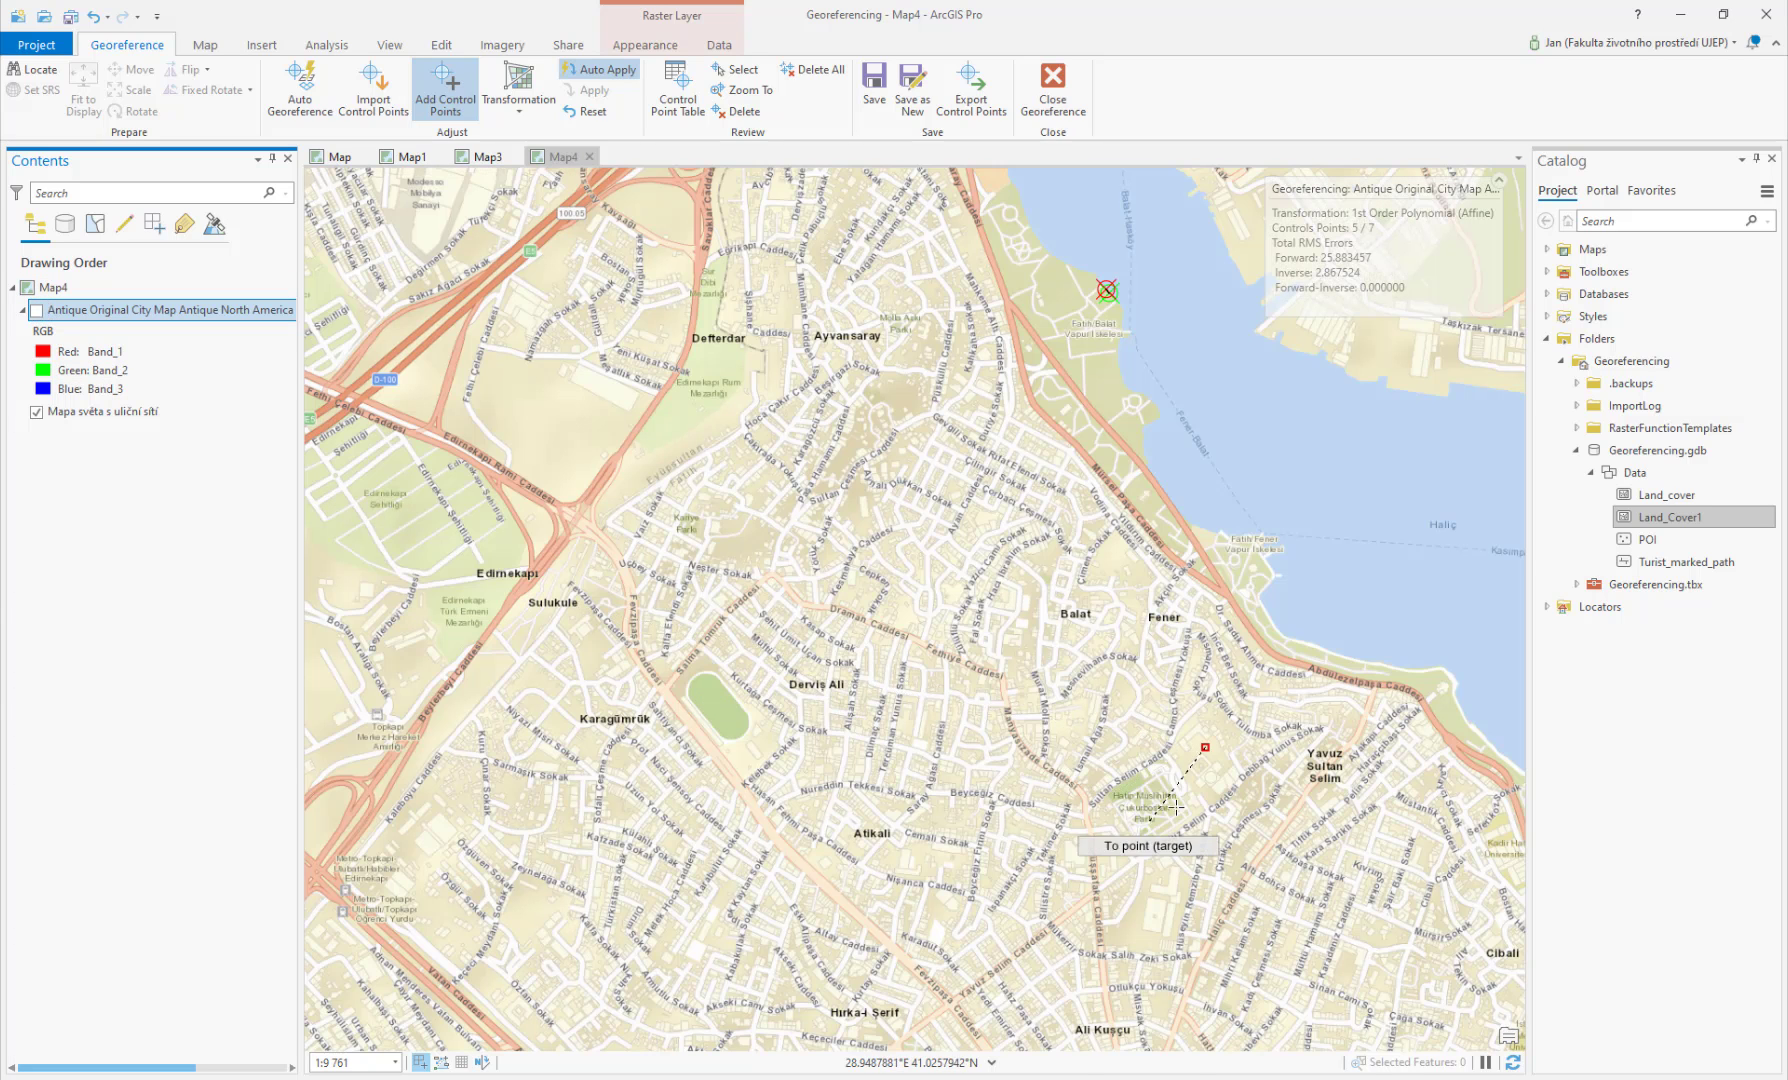
{"action": "left_click", "coordinate": [1203, 763]}
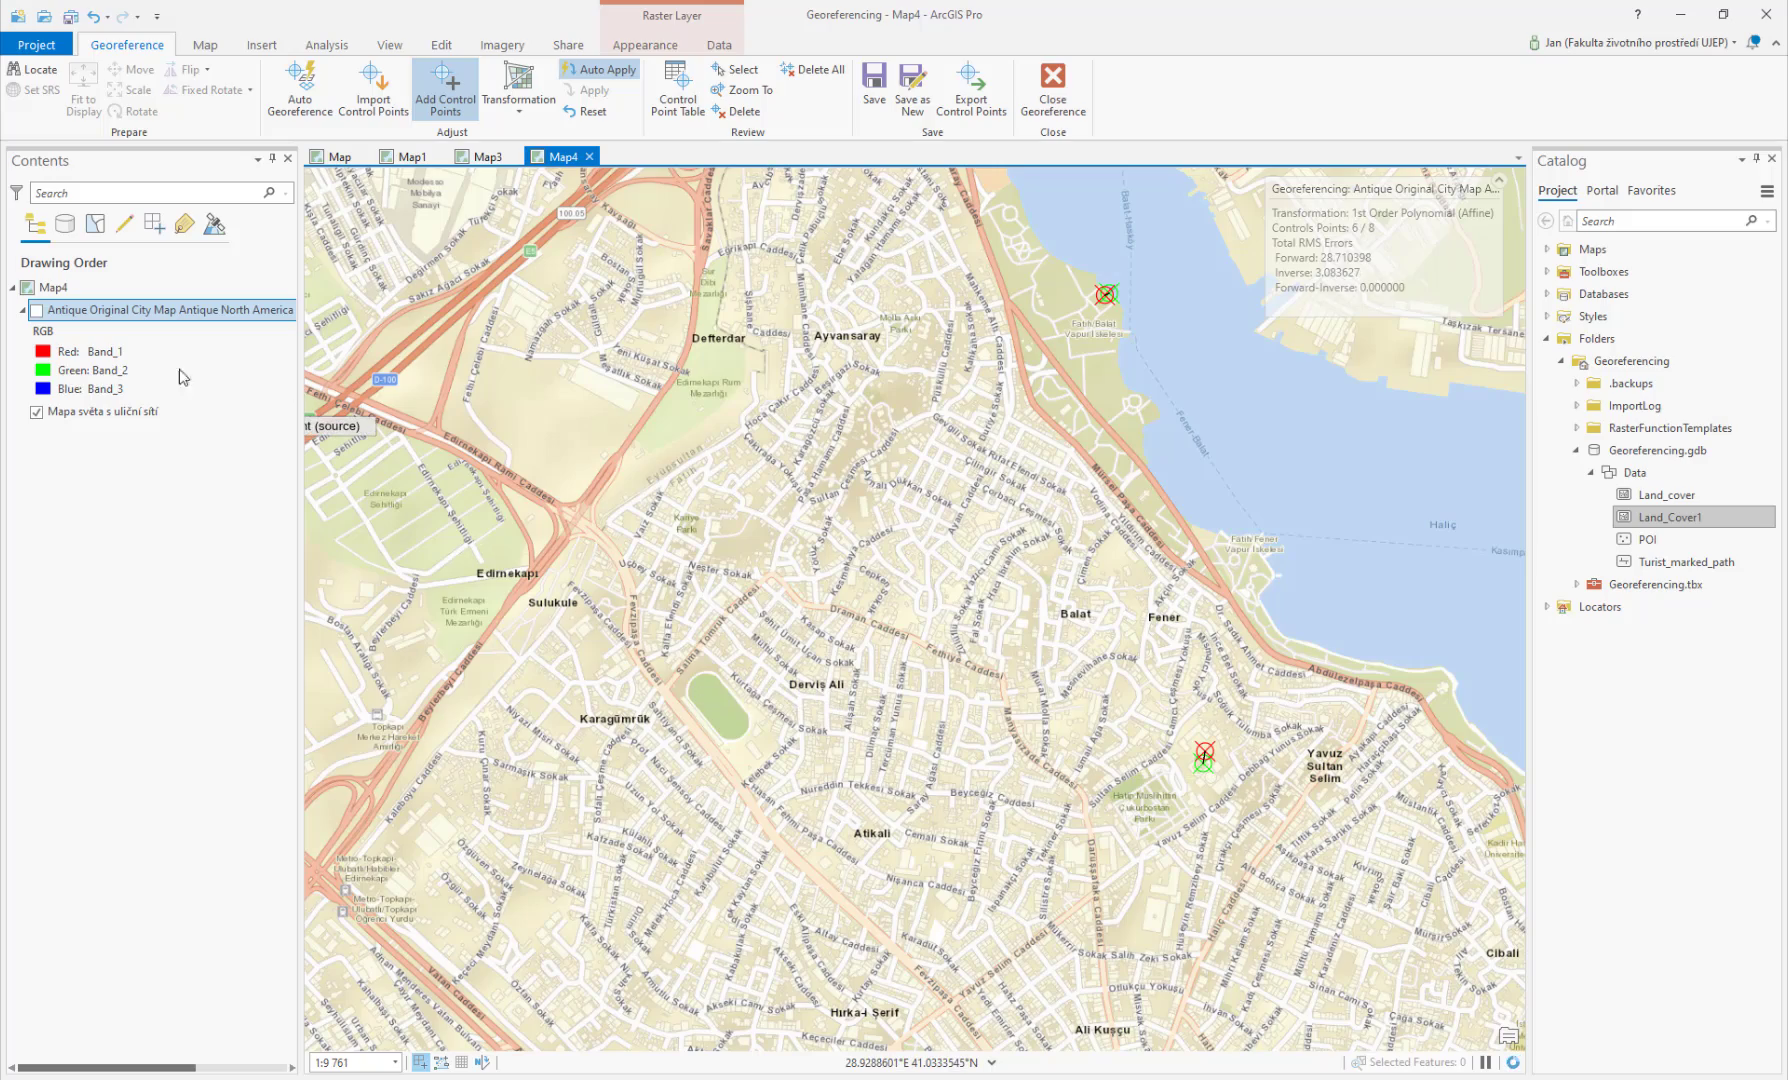
Step: Examine the antique map's southern half and compare its Marmara shore and city wall with the basemap for another matching location
{"action": "left_click", "coordinate": [37, 311]}
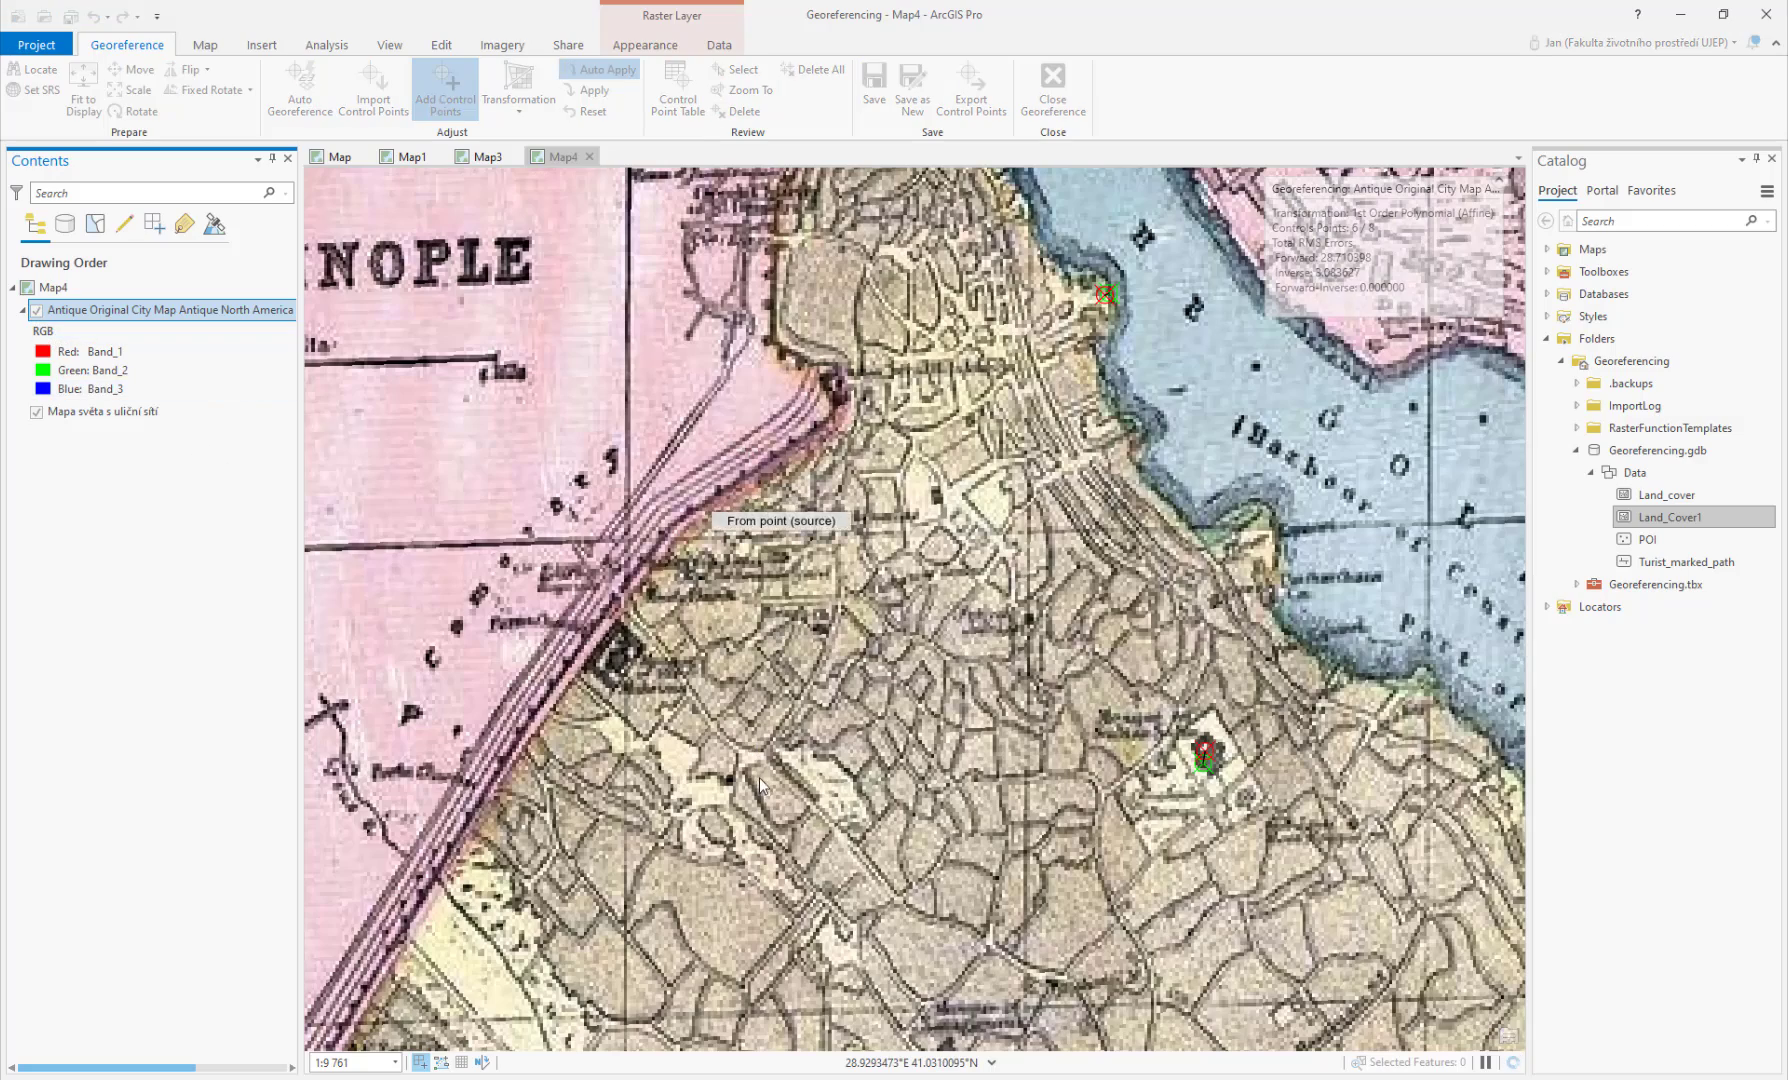
{"action": "scroll", "coordinate": [795, 780], "scroll_direction": "down", "scroll_amount": 2}
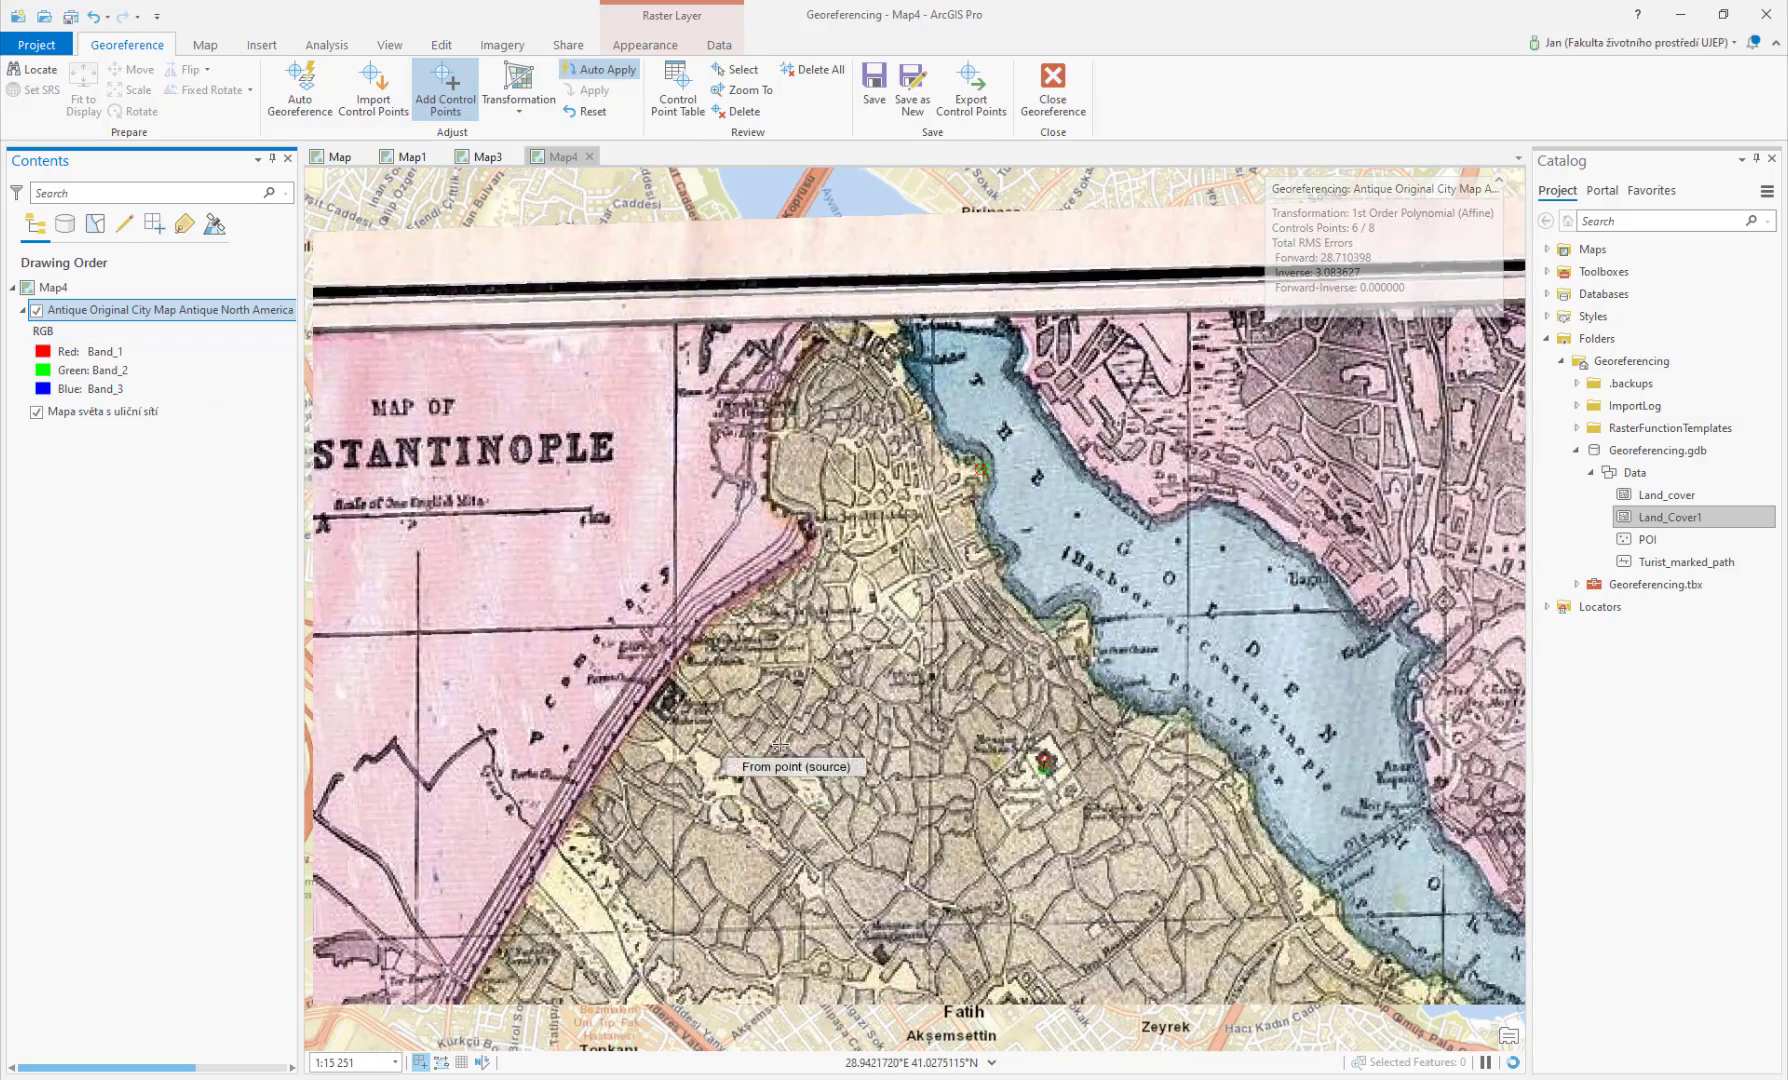
{"action": "key", "text": "Down"}
{"action": "key", "text": "Down"}
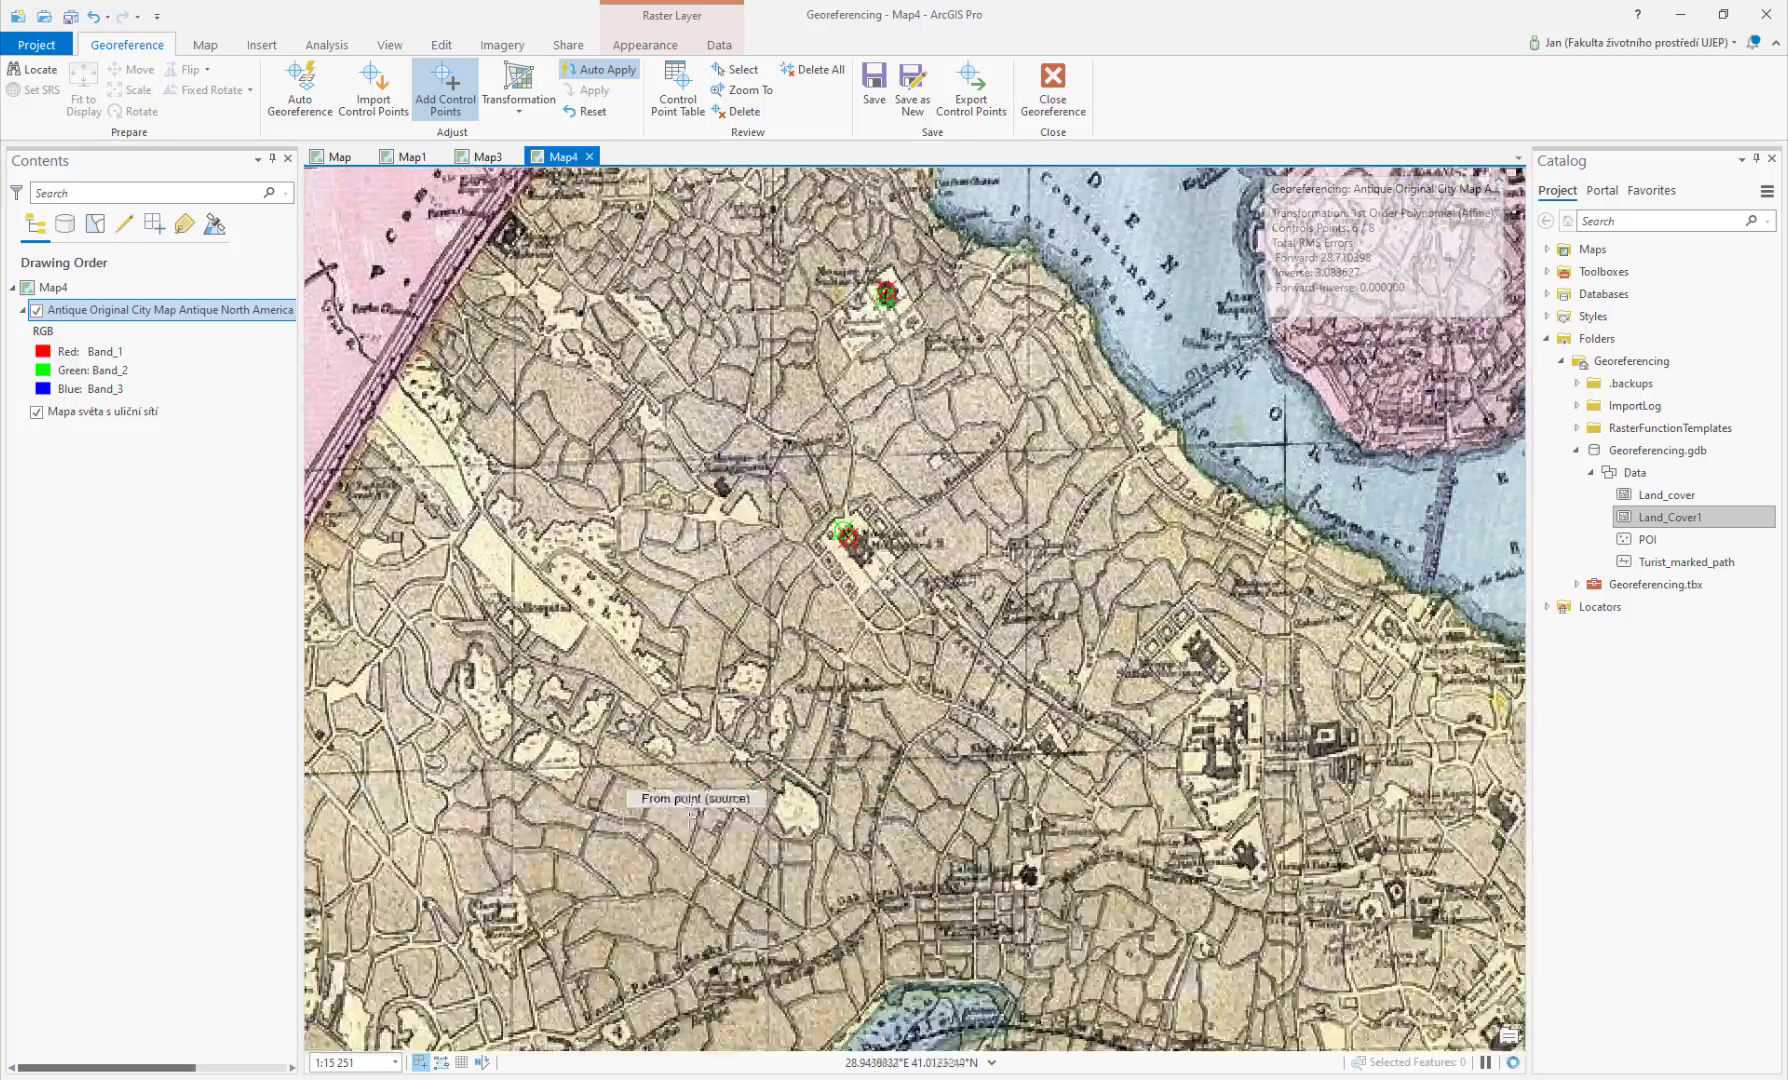
{"action": "key", "text": "Down"}
{"action": "key", "text": "Down"}
{"action": "key", "text": "Down"}
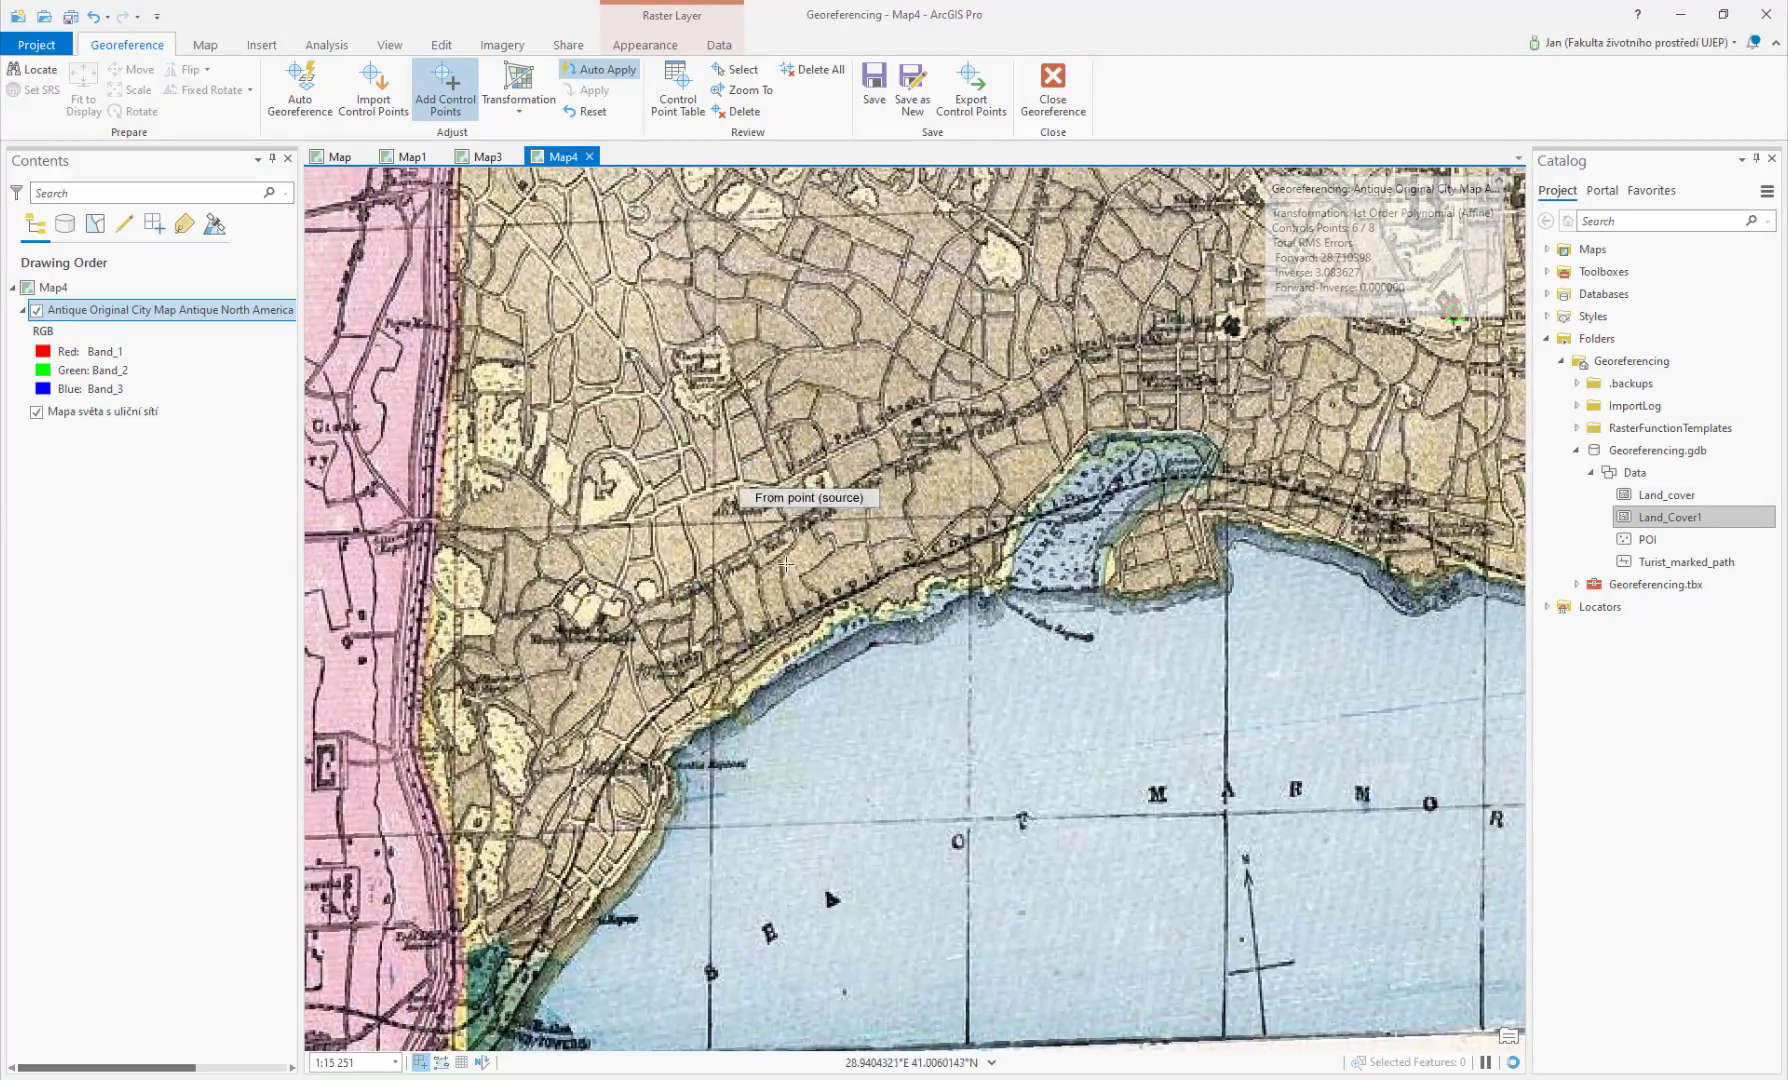
{"action": "left_click_drag", "start_coordinate": [919, 515], "coordinate": [712, 635]}
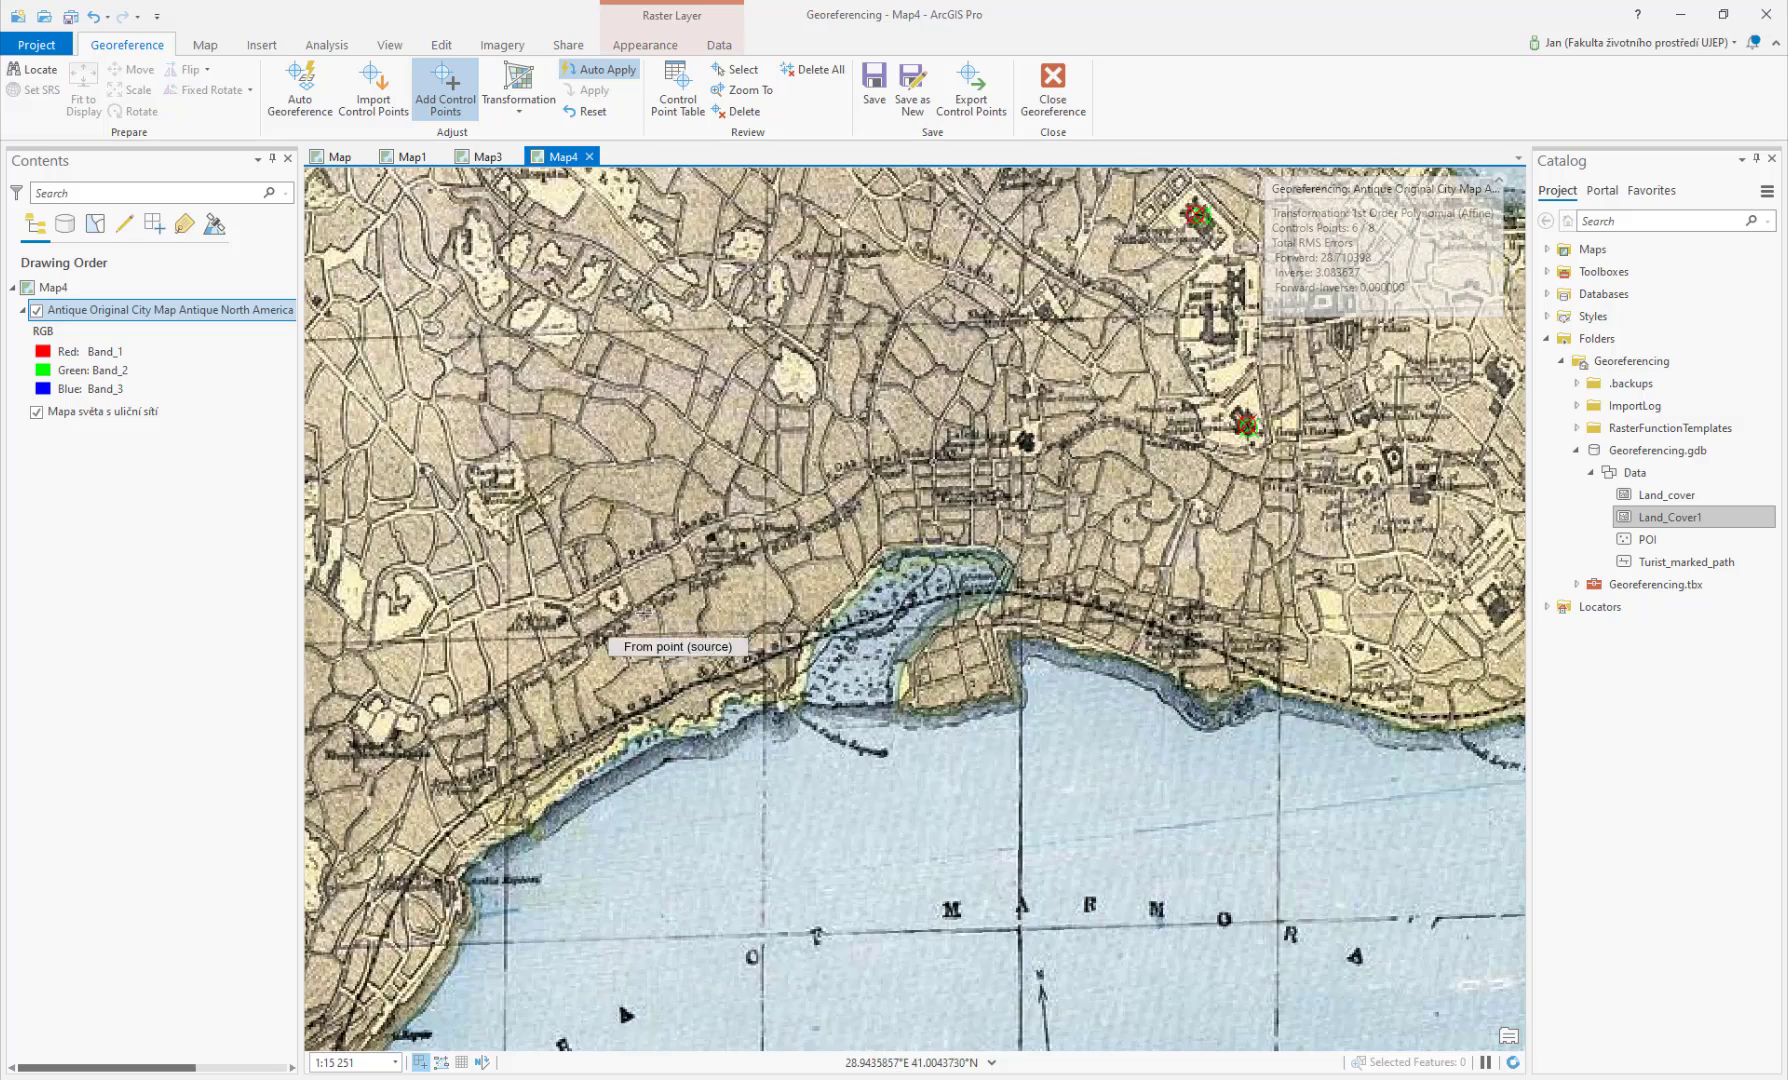
{"action": "left_click_drag", "start_coordinate": [565, 656], "coordinate": [800, 557]}
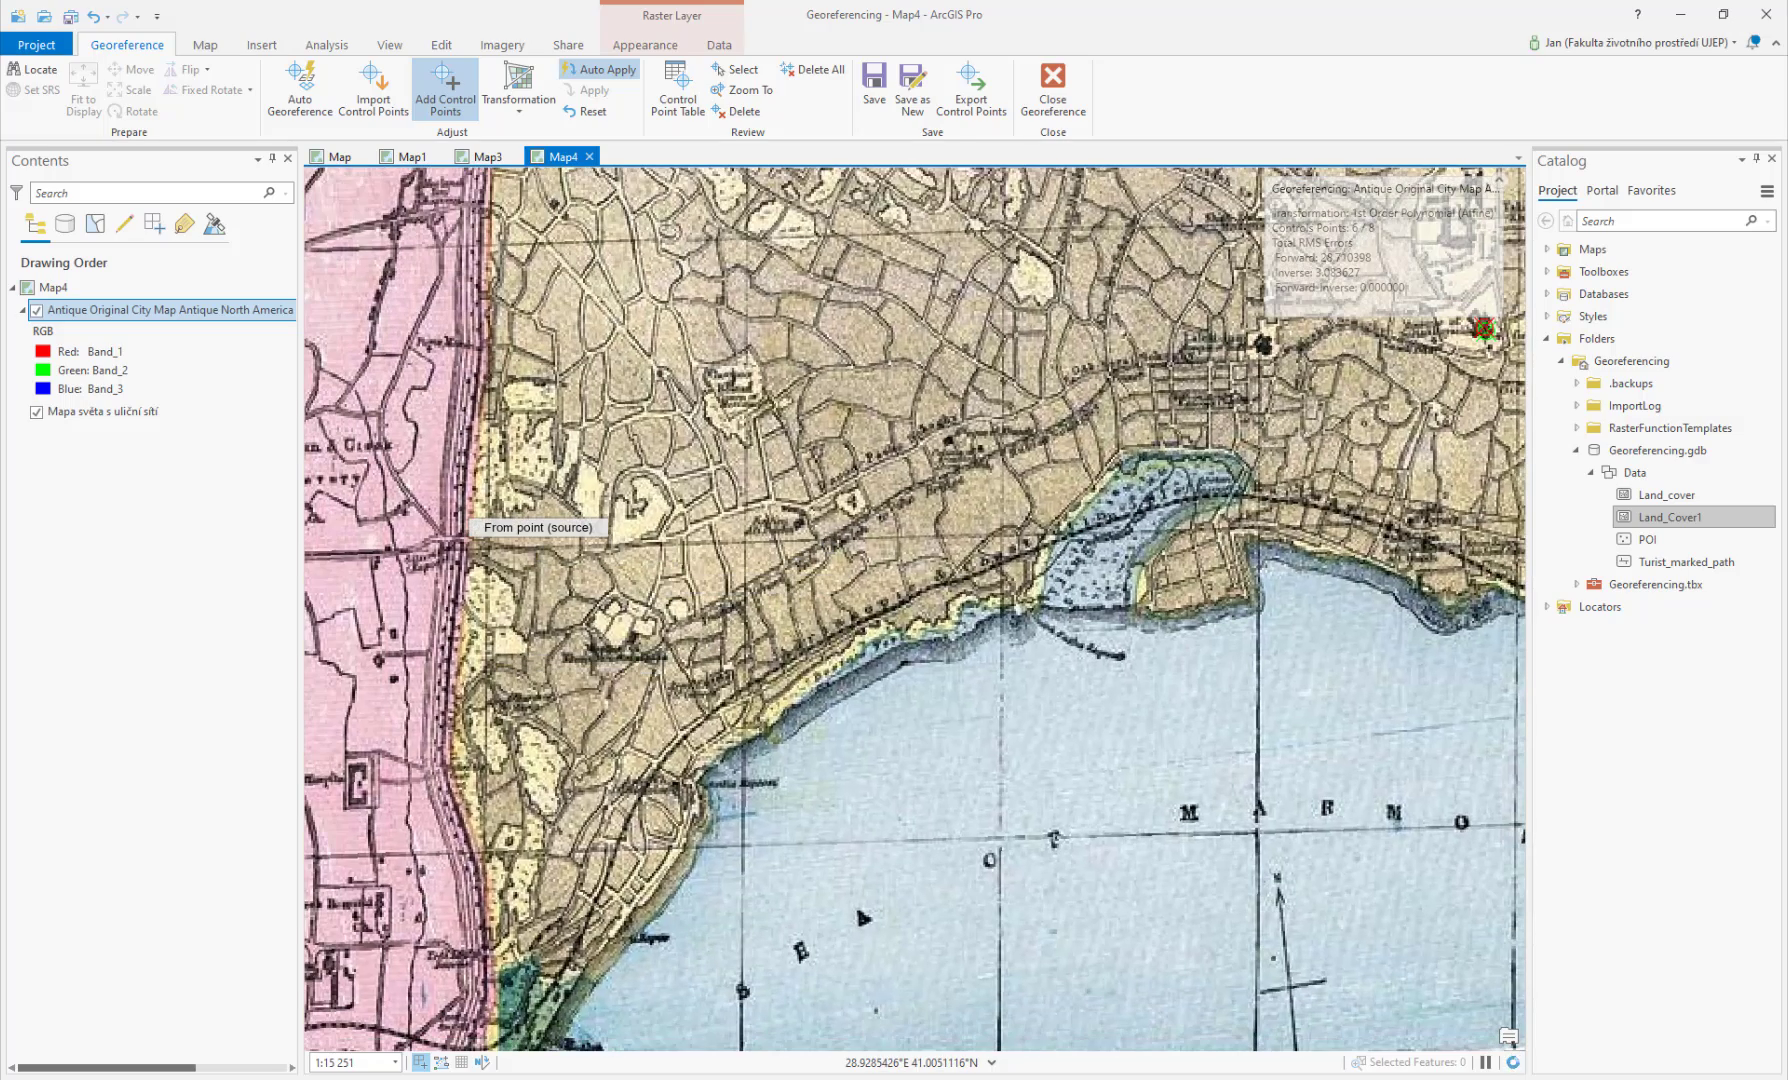
{"action": "left_click", "coordinate": [37, 311]}
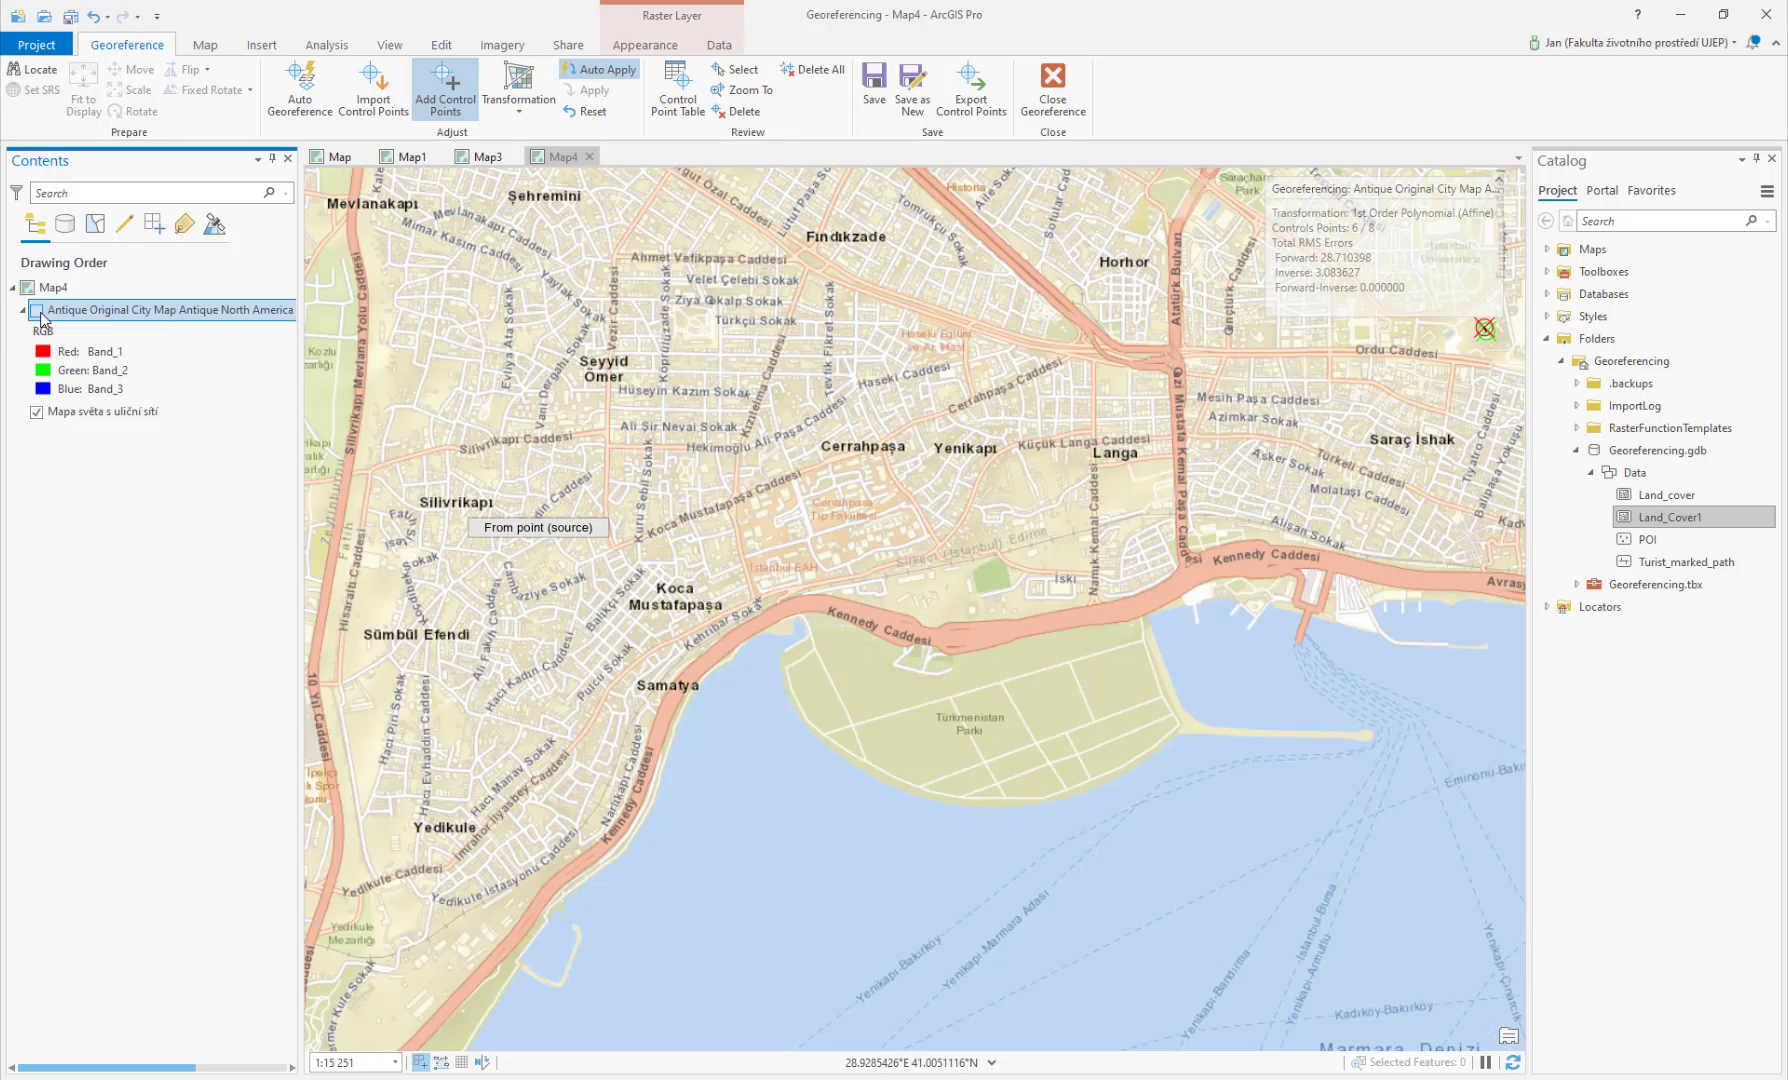
{"action": "left_click", "coordinate": [37, 311]}
{"action": "left_click", "coordinate": [37, 311]}
{"action": "left_click", "coordinate": [37, 311]}
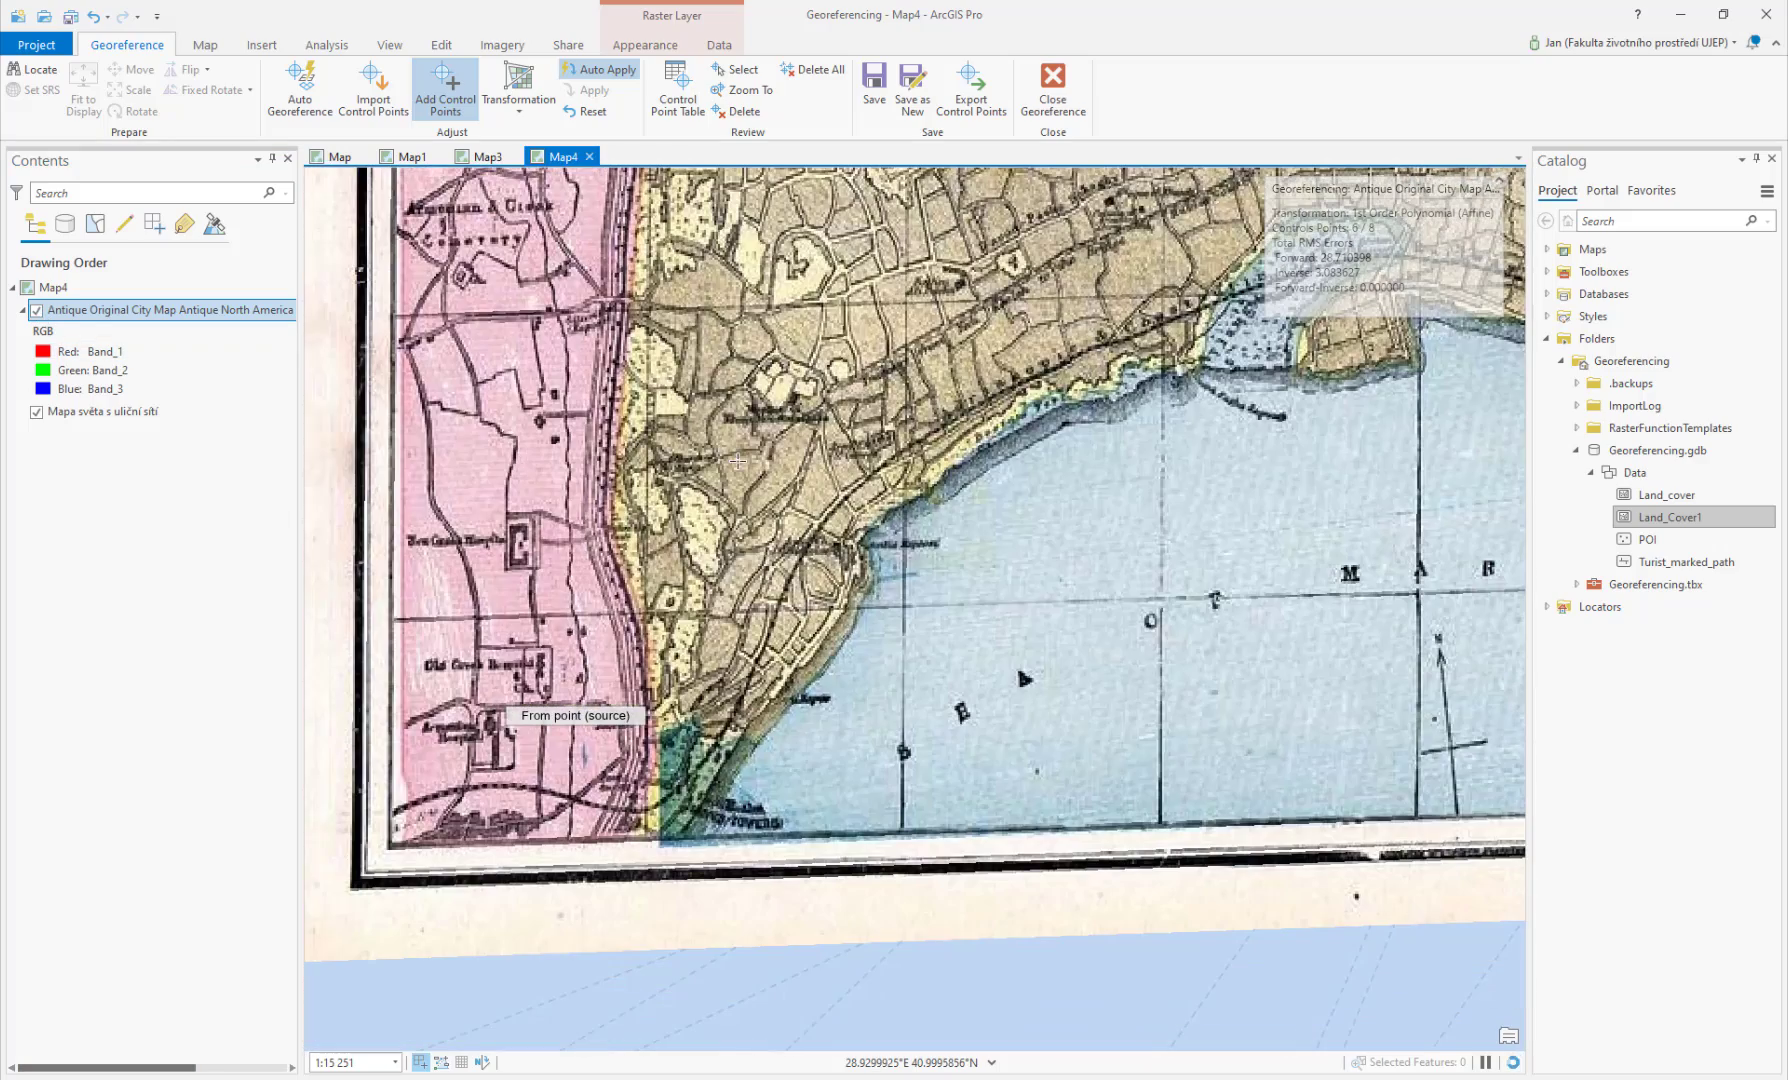
Step: Add a control point linking the southern end of the antique map's city wall to the Genç Osman Caddesi and coast road junction on the basemap
{"action": "left_click", "coordinate": [37, 311]}
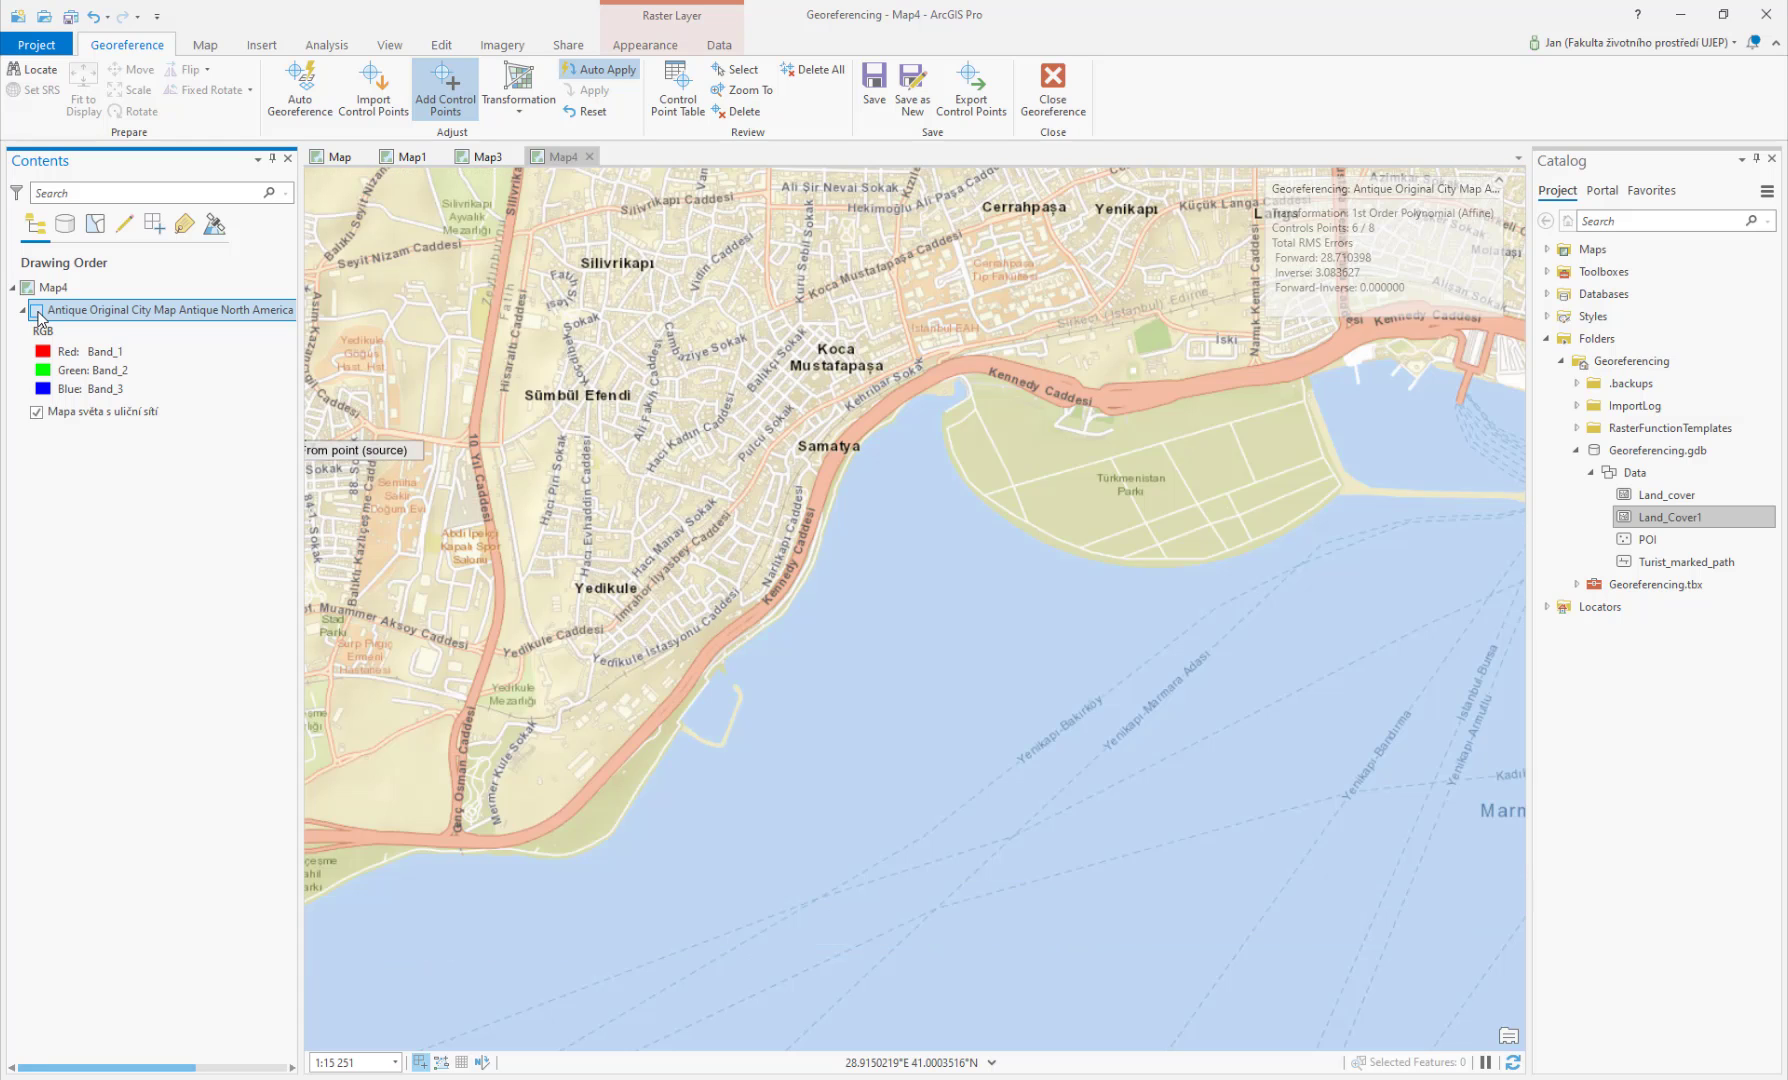
{"action": "left_click", "coordinate": [38, 313]}
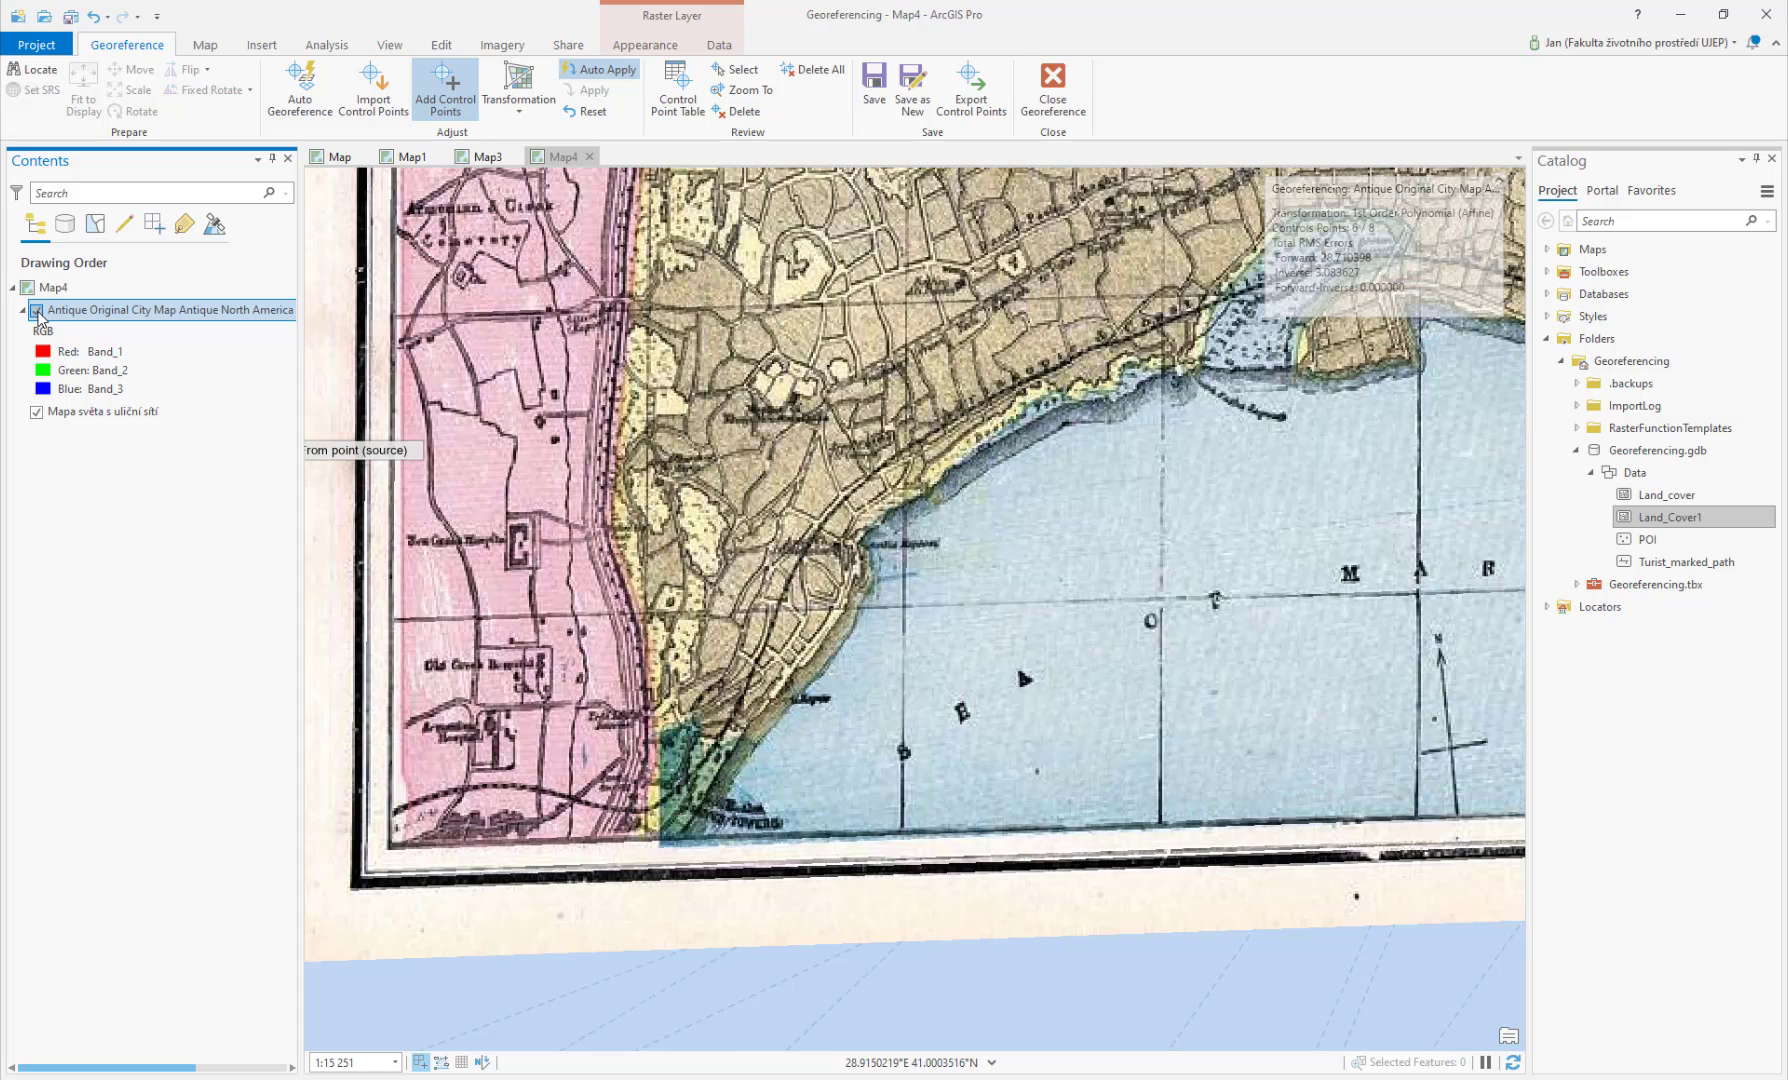
{"action": "left_click", "coordinate": [38, 312]}
{"action": "left_click", "coordinate": [38, 312]}
{"action": "left_click", "coordinate": [610, 833]}
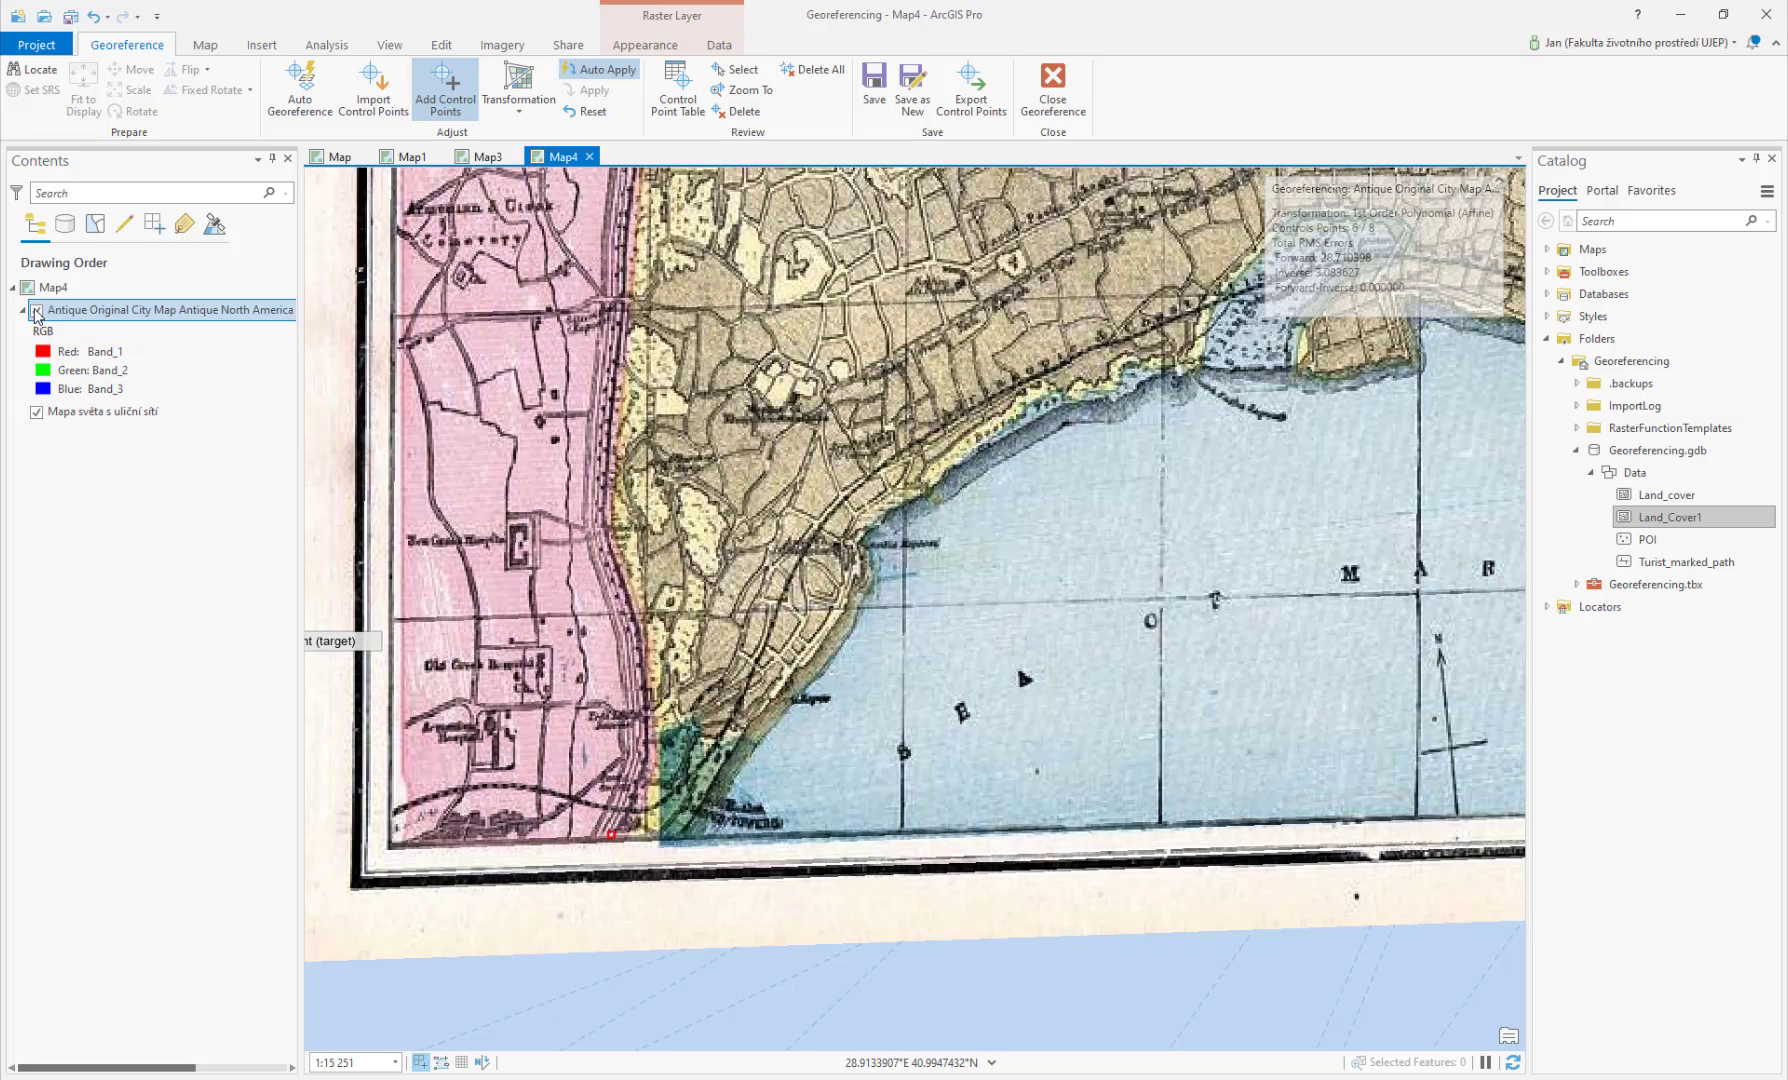
{"action": "left_click", "coordinate": [37, 311]}
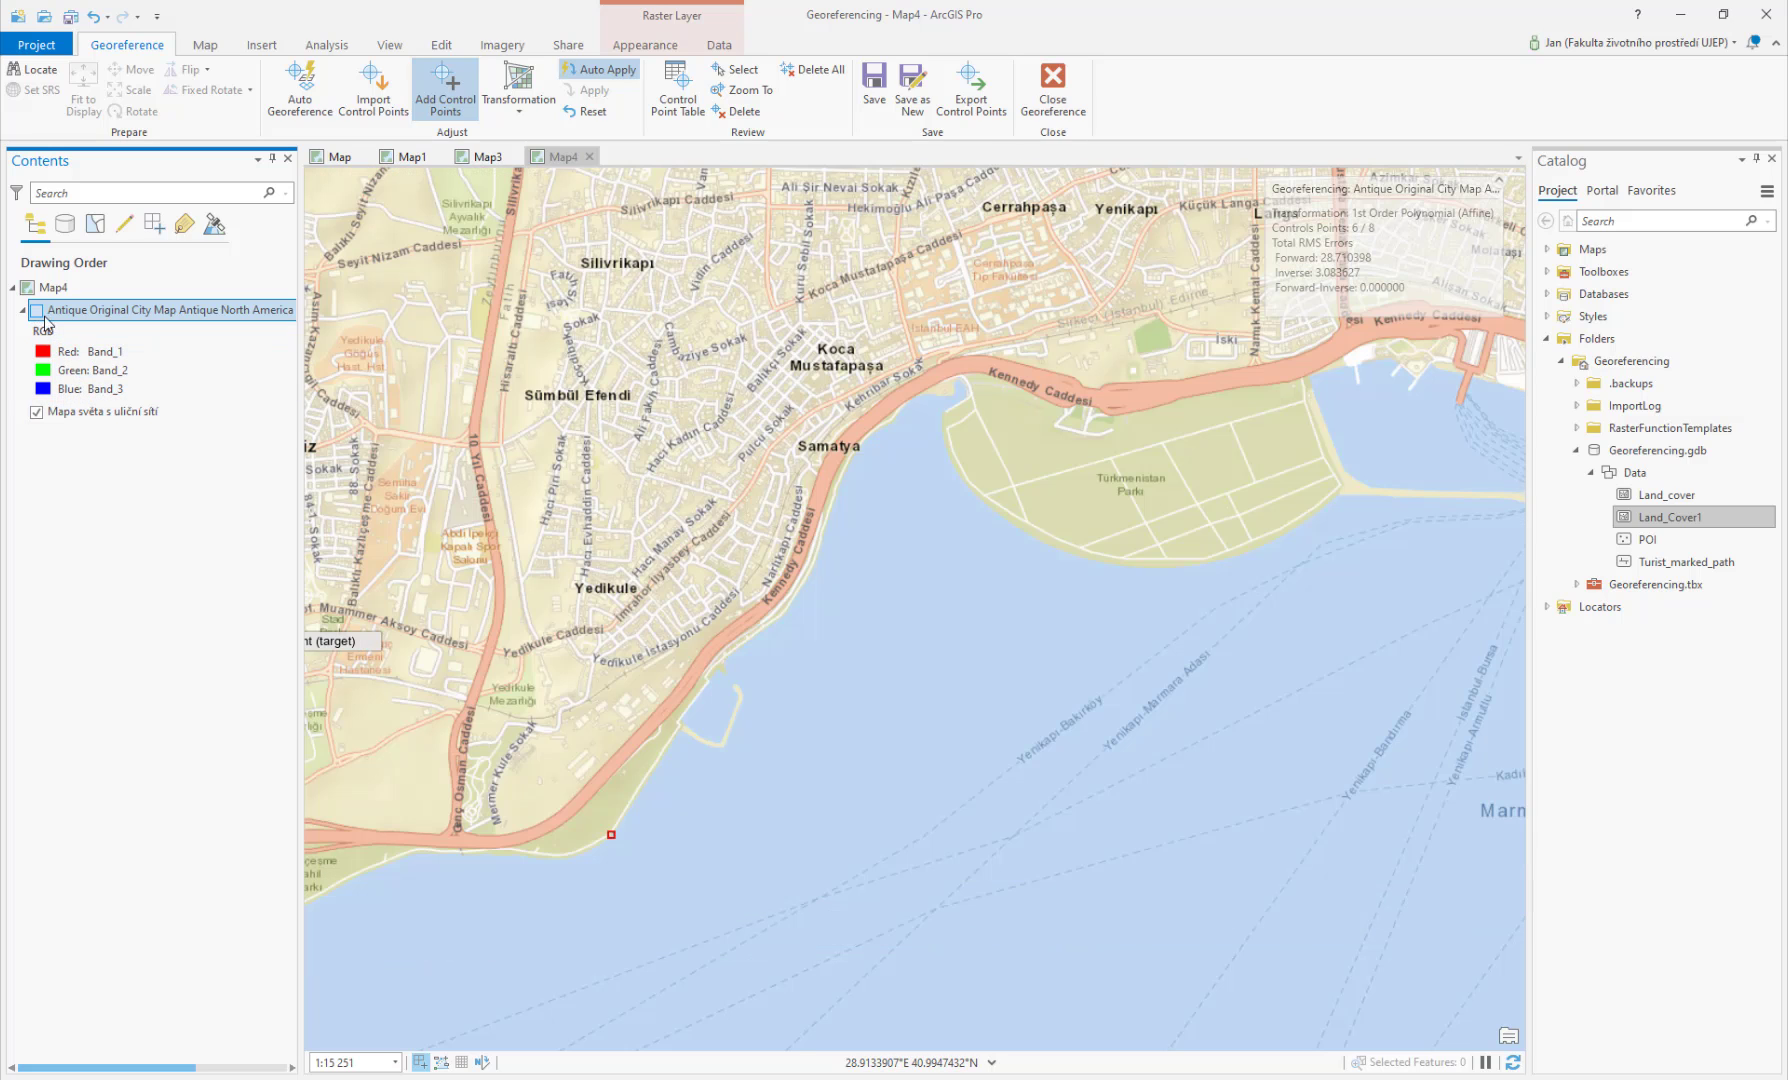
{"action": "left_click", "coordinate": [451, 836]}
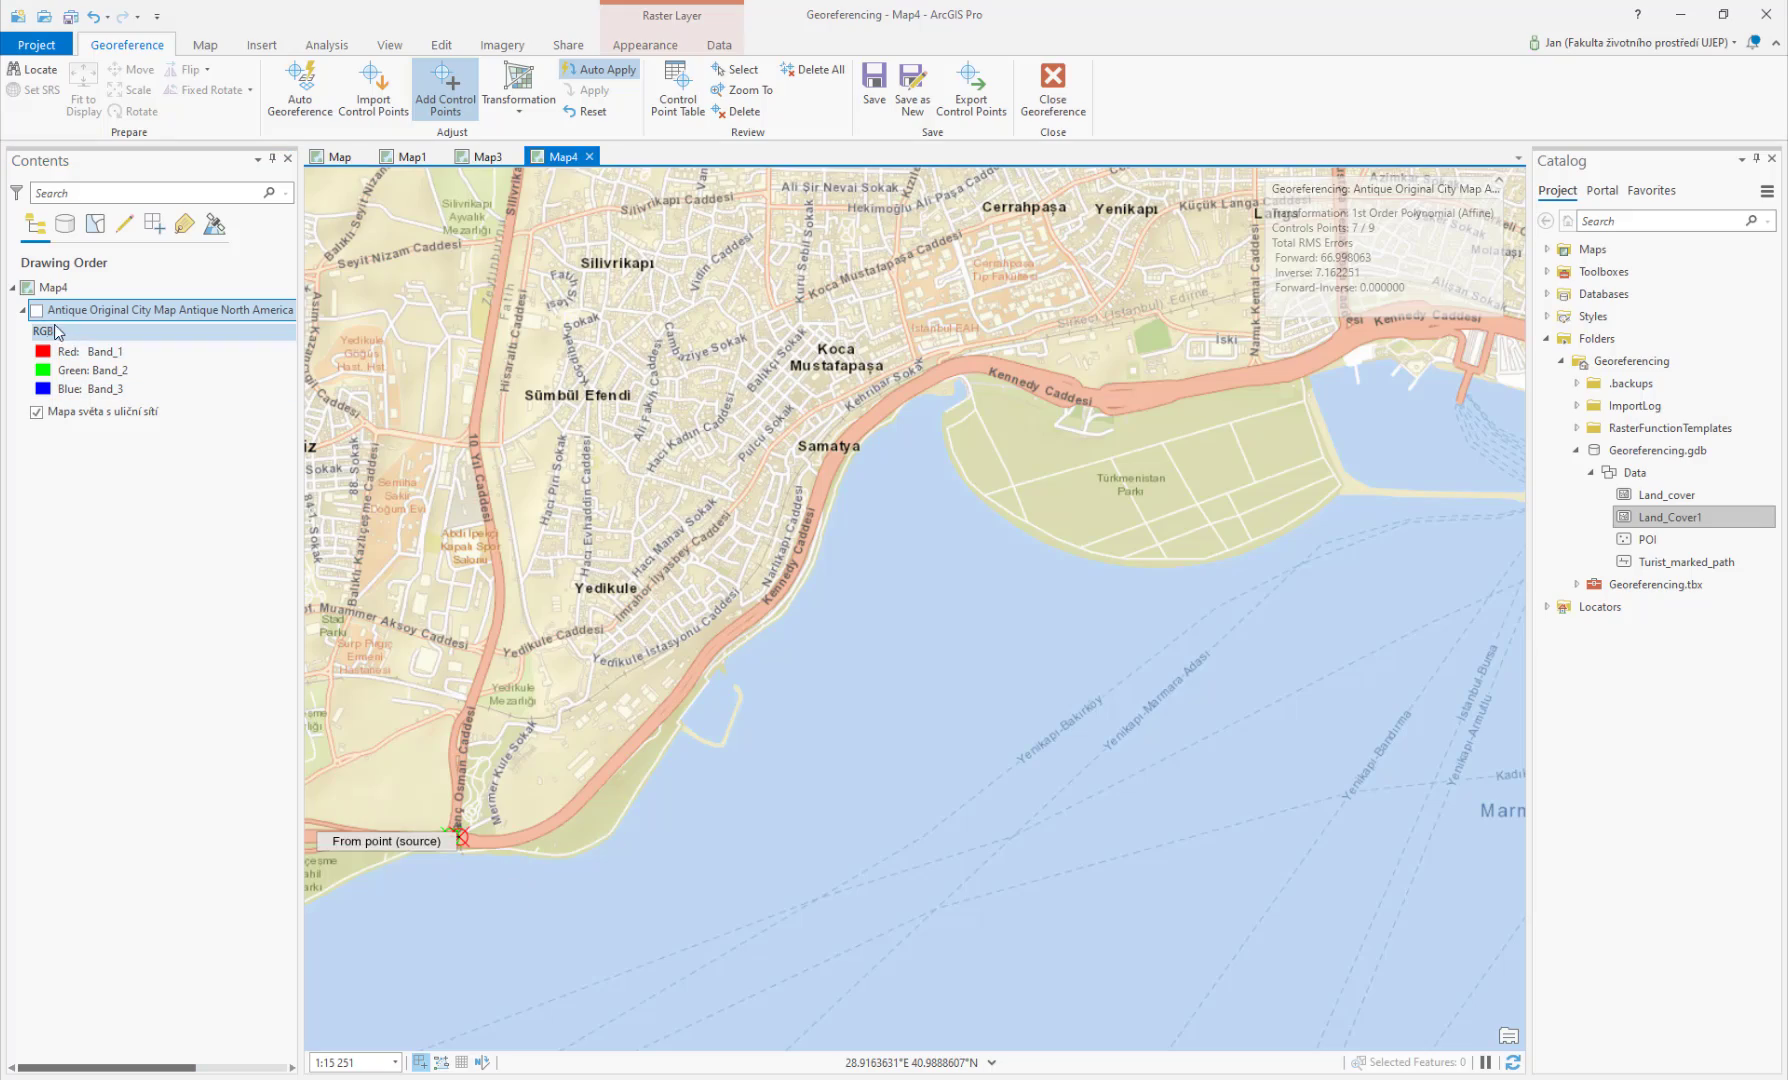
{"action": "left_click", "coordinate": [37, 311]}
Step: Change the antique map's georeferencing transformation to 2nd Order Polynomial
{"action": "scroll", "coordinate": [1039, 561], "scroll_direction": "down", "scroll_amount": 2}
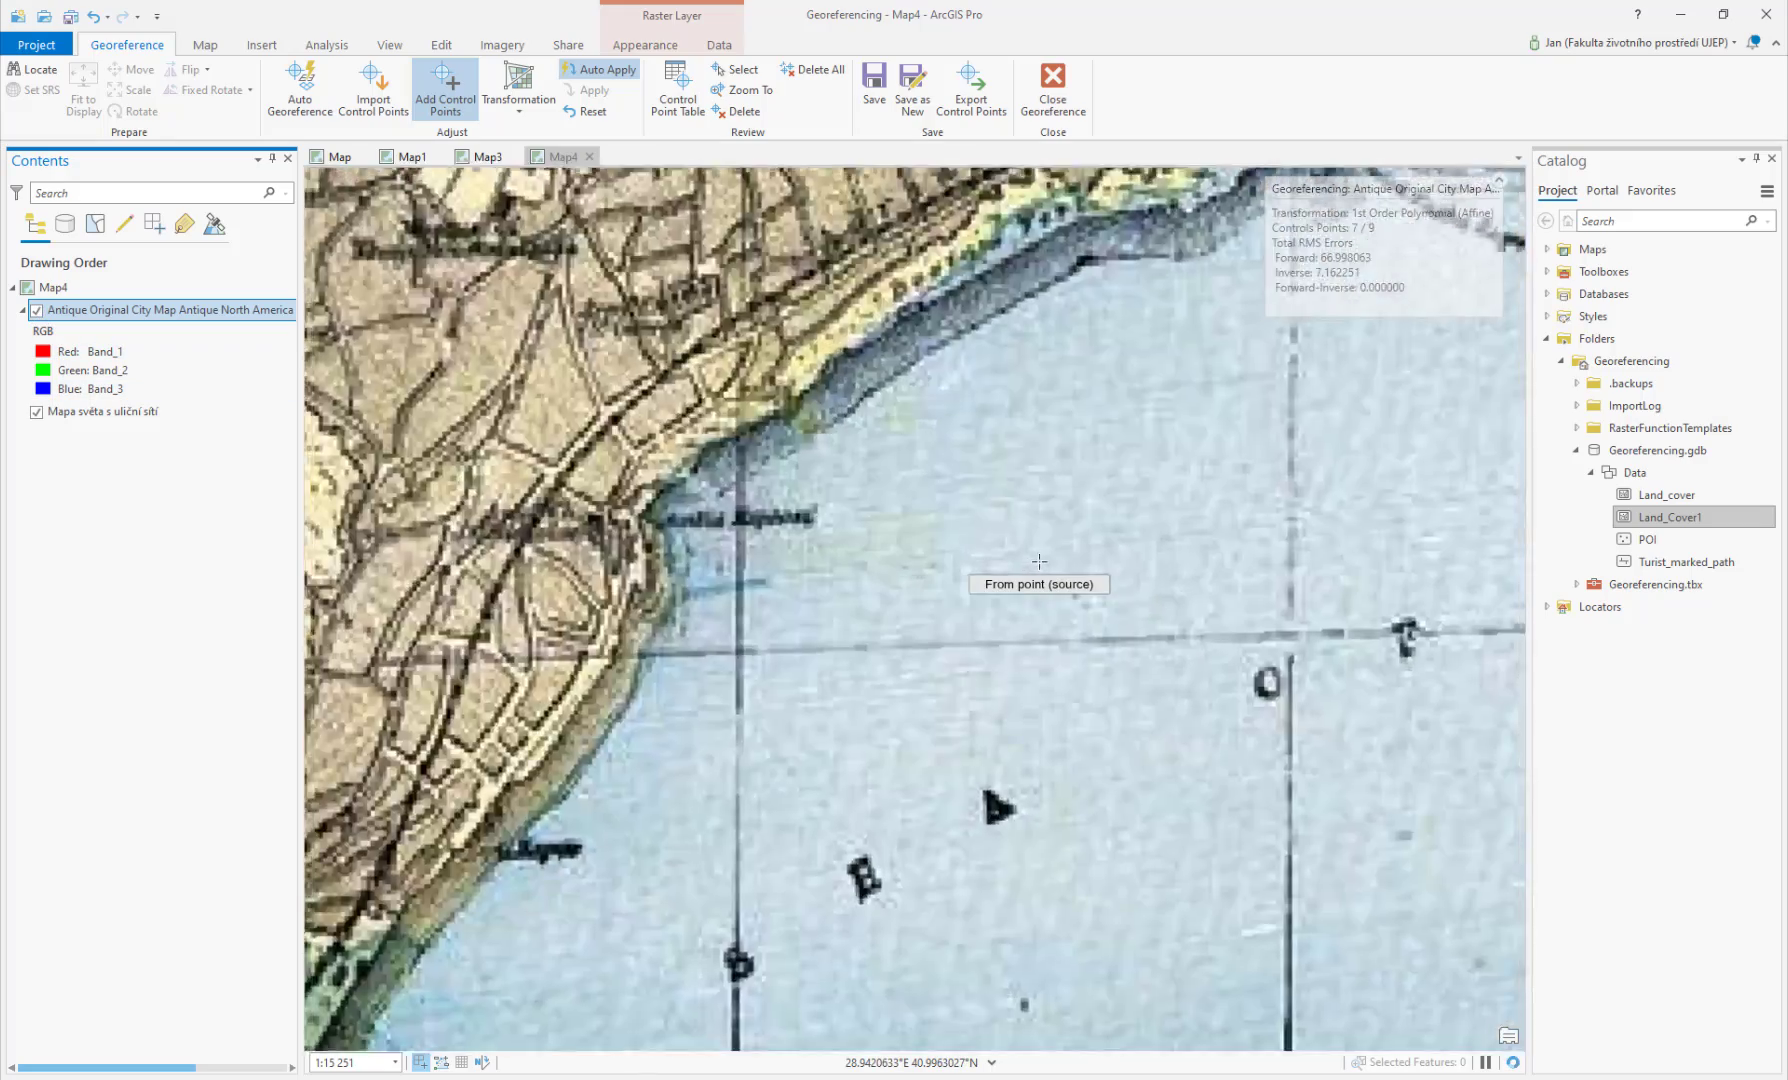
{"action": "scroll", "coordinate": [1039, 561], "scroll_direction": "down", "scroll_amount": 3}
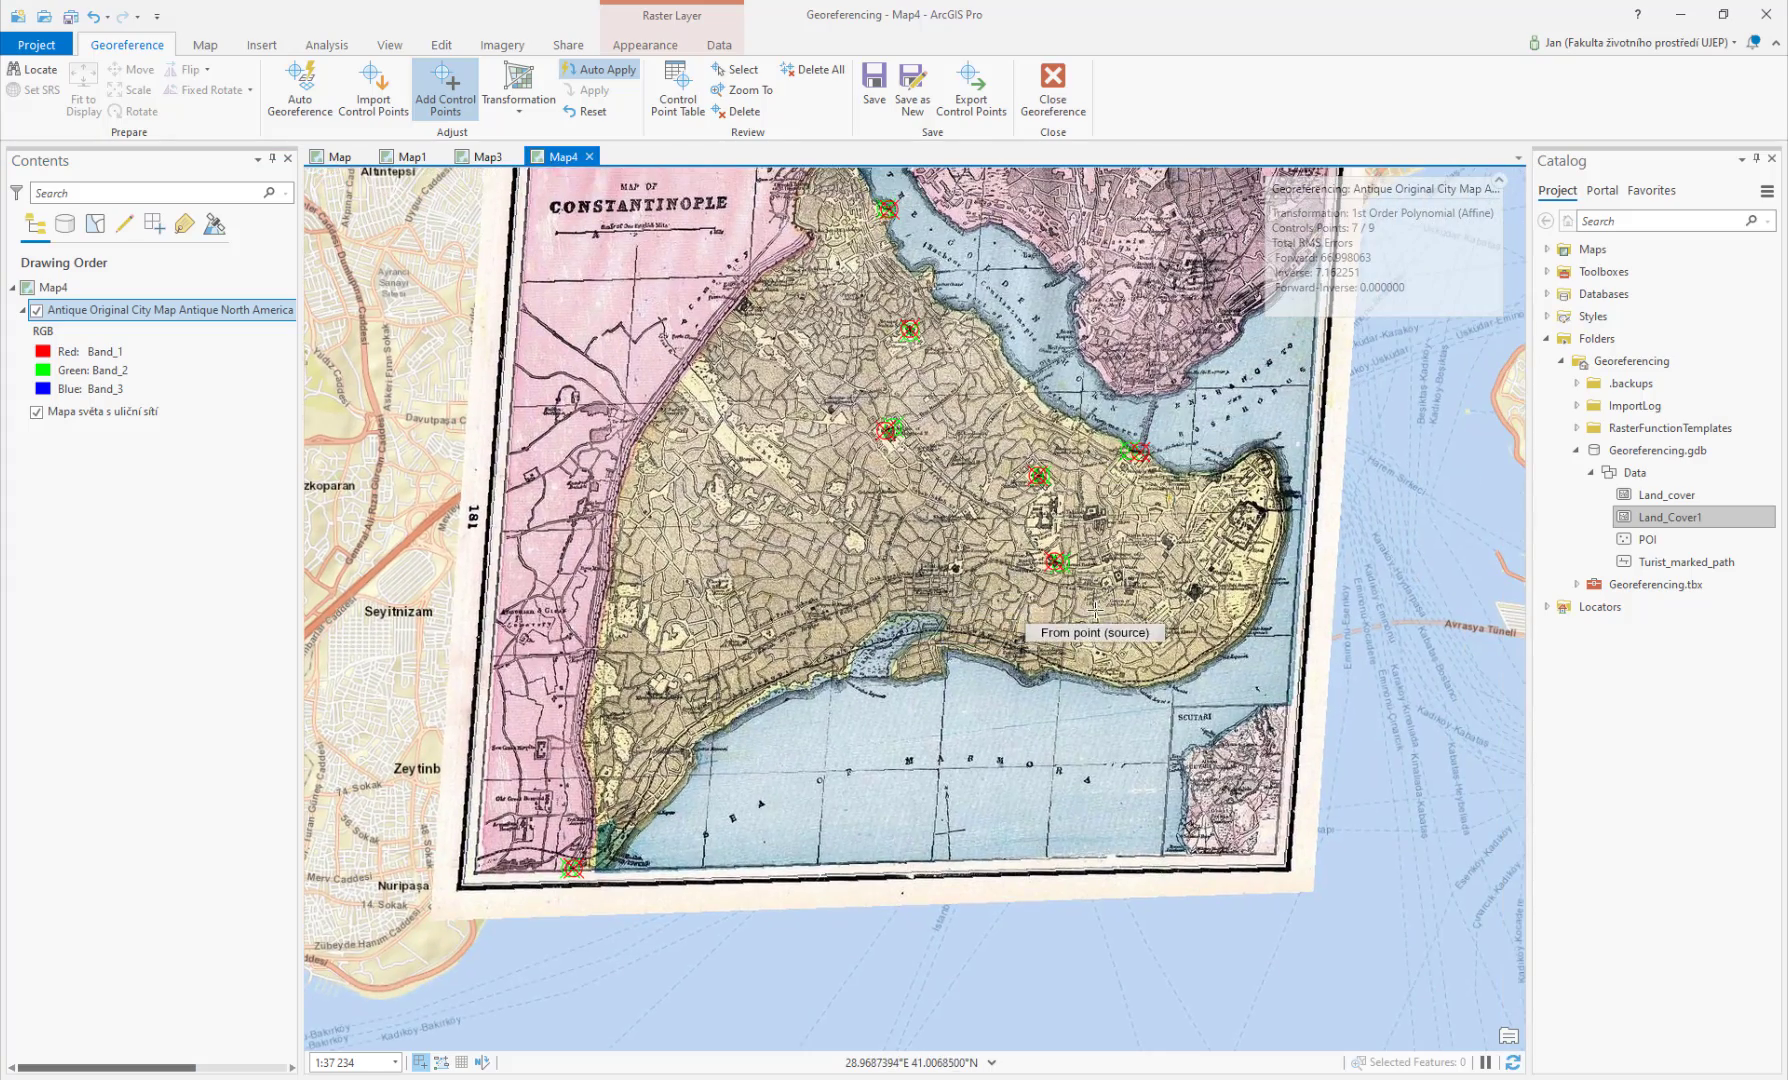
{"action": "left_click_drag", "start_coordinate": [1040, 606], "coordinate": [1014, 772]}
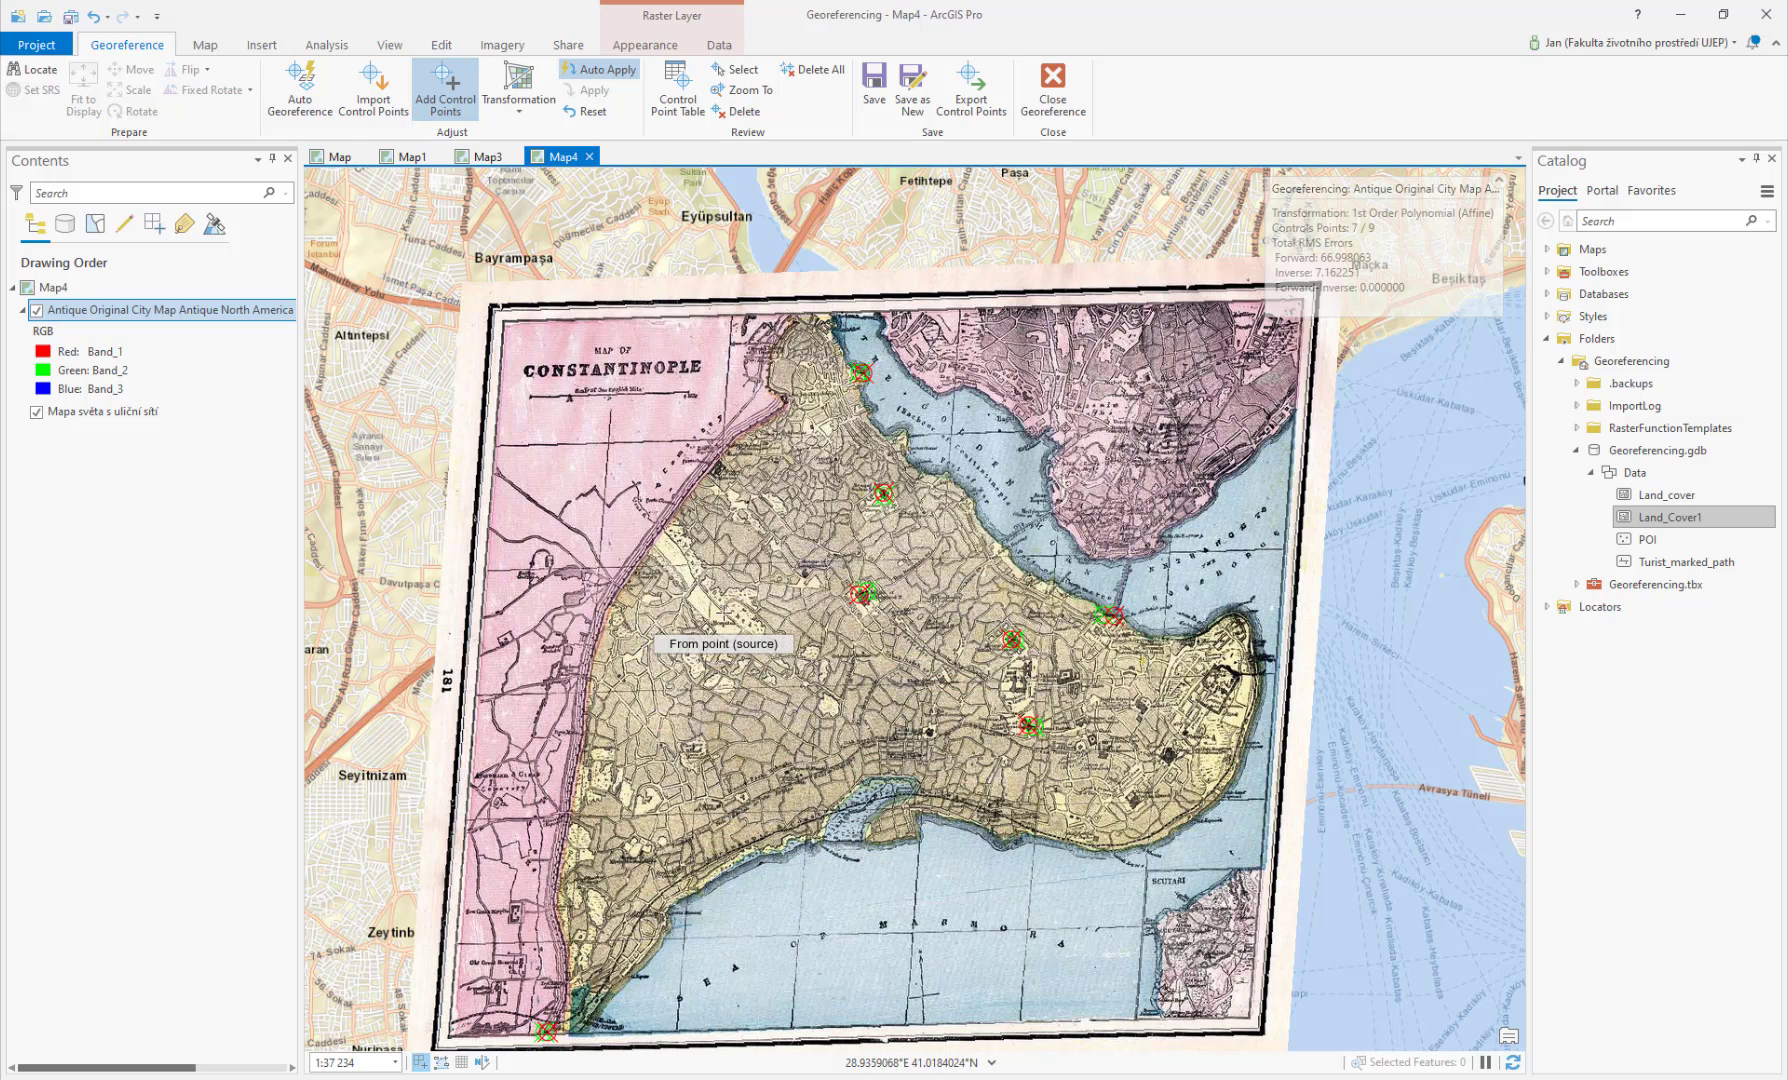
{"action": "left_click", "coordinate": [524, 114]}
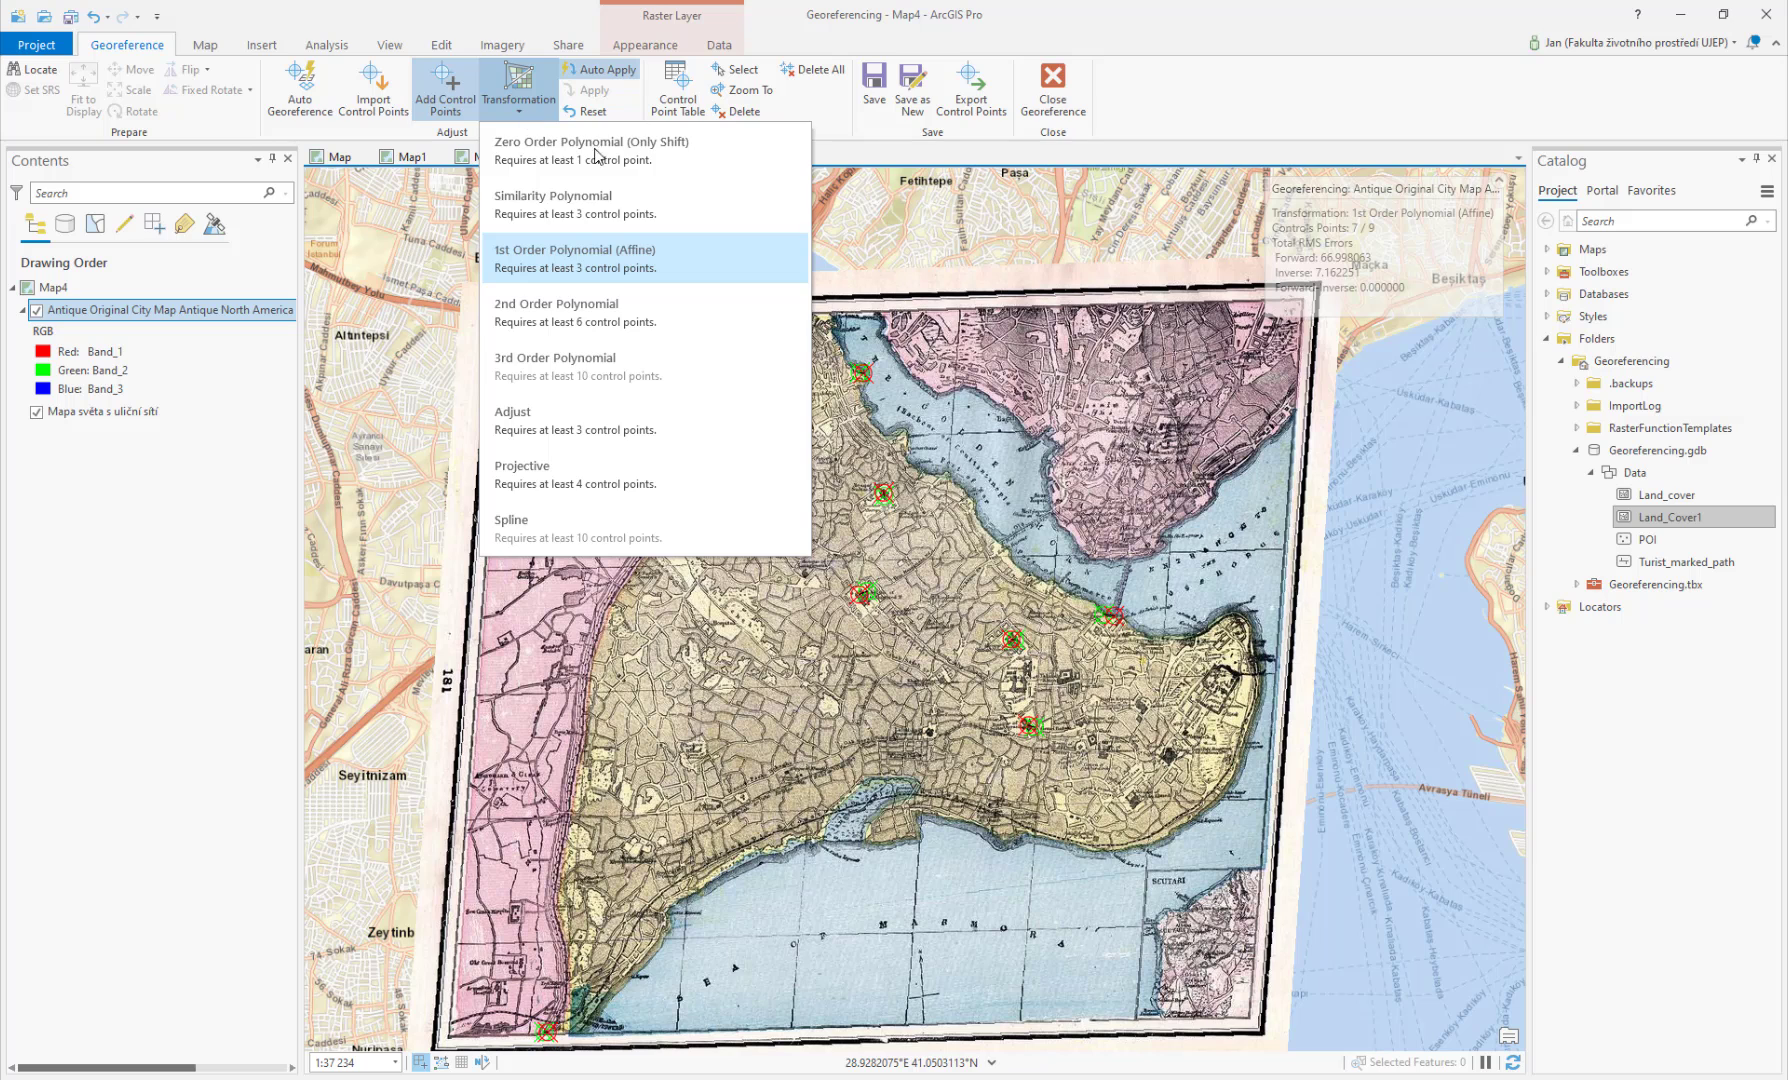
{"action": "left_click", "coordinate": [590, 312]}
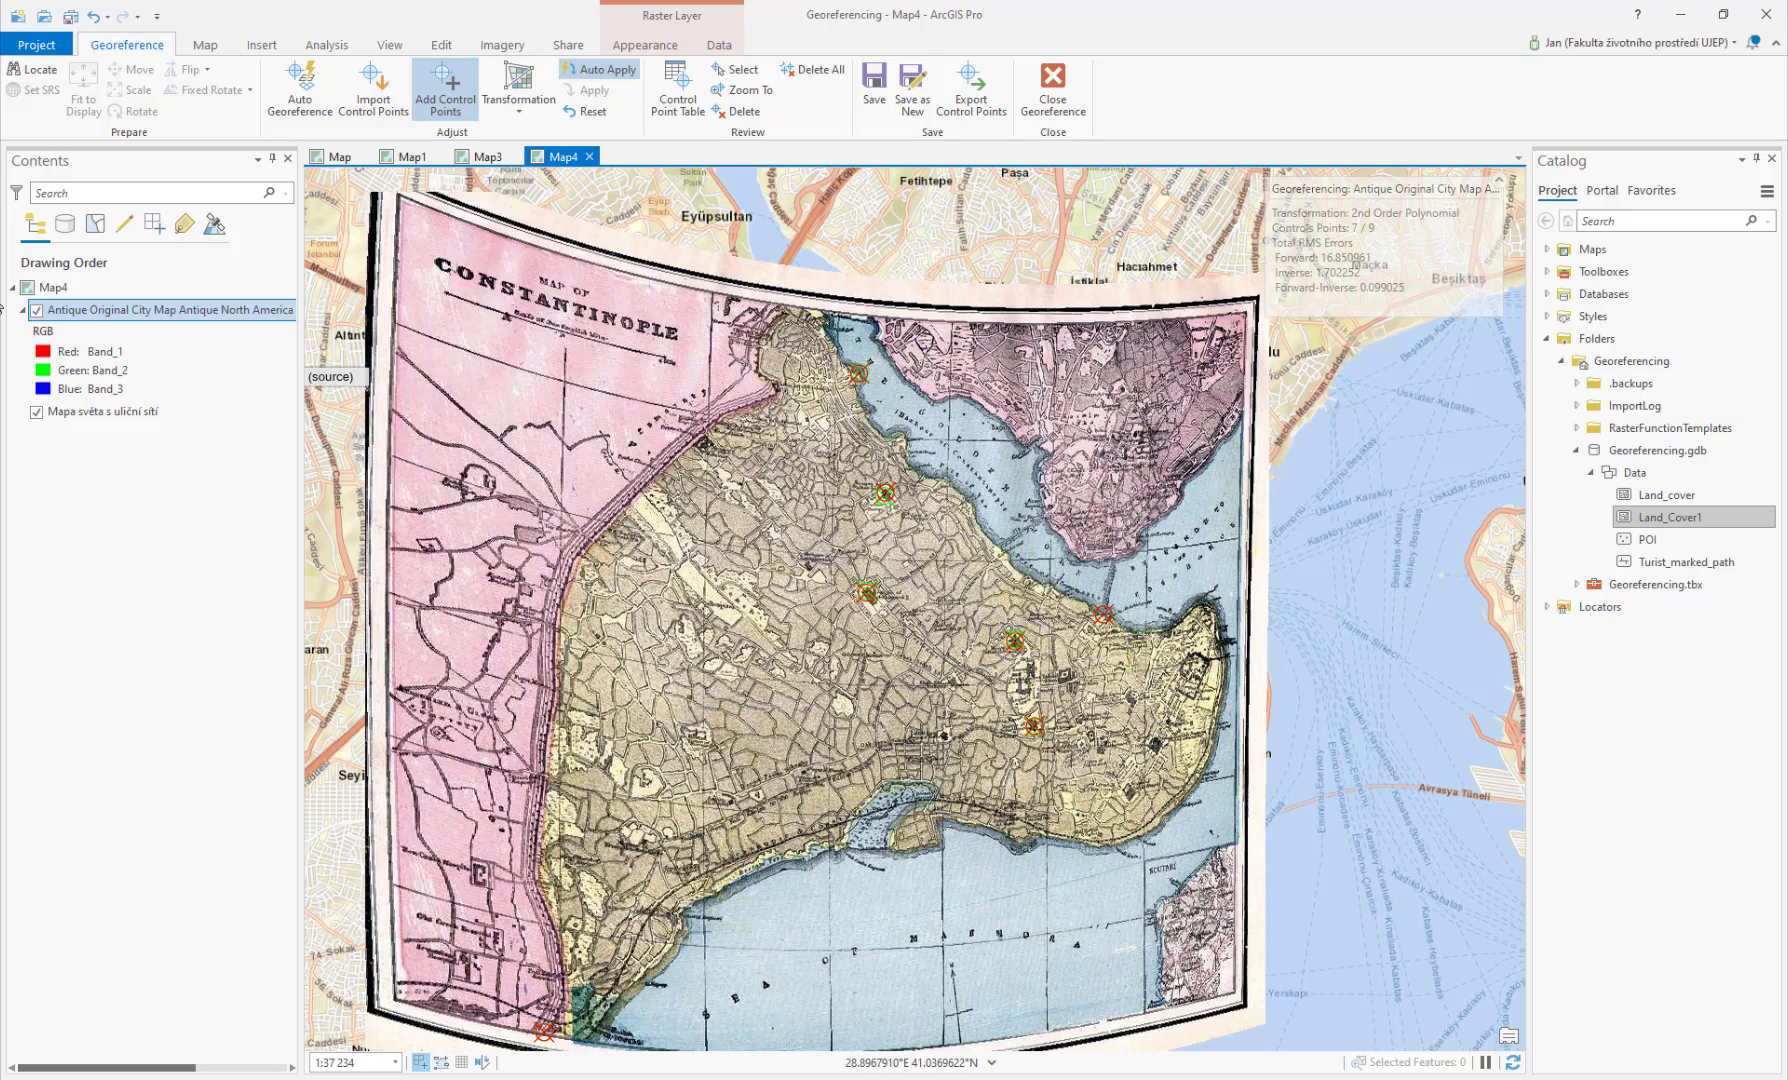
Step: Add a control point linking the antique map's northeastern headland tip to the matching shore point near Hocapaşa on the basemap
{"action": "left_click", "coordinate": [36, 311]}
{"action": "left_click", "coordinate": [36, 311]}
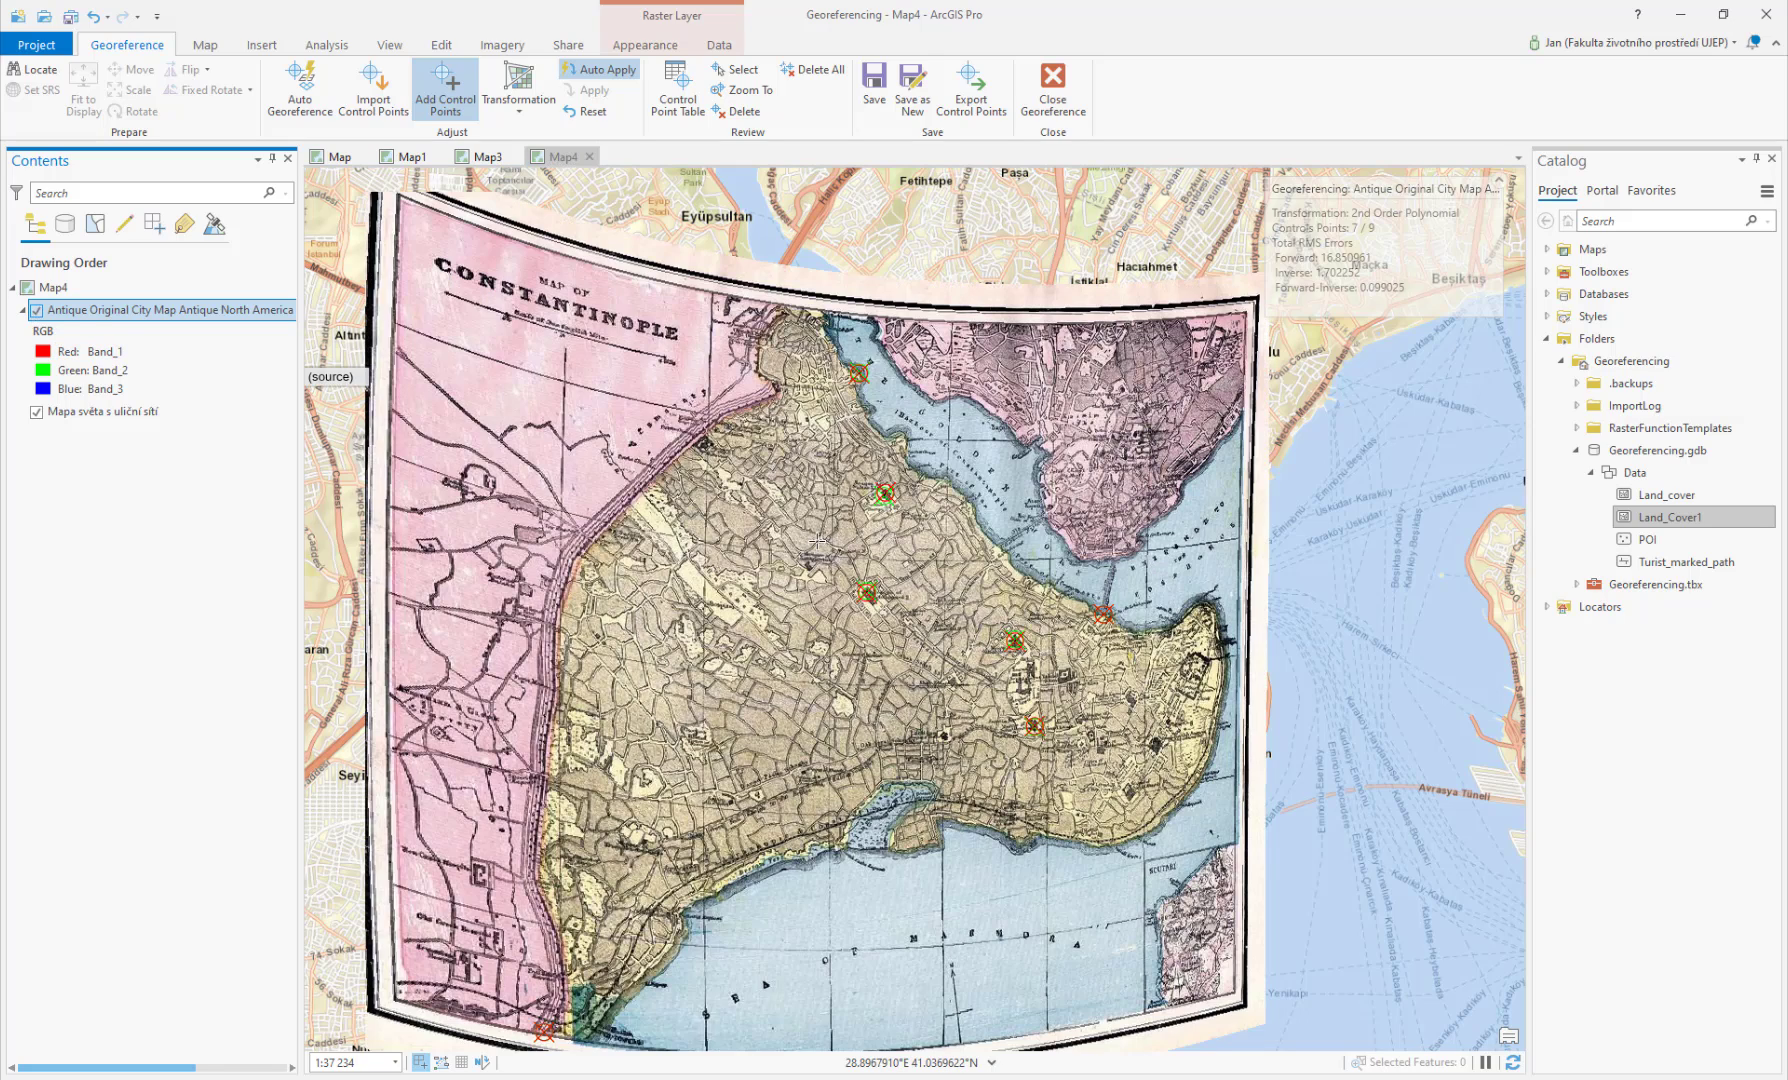
{"action": "left_click", "coordinate": [1202, 607]}
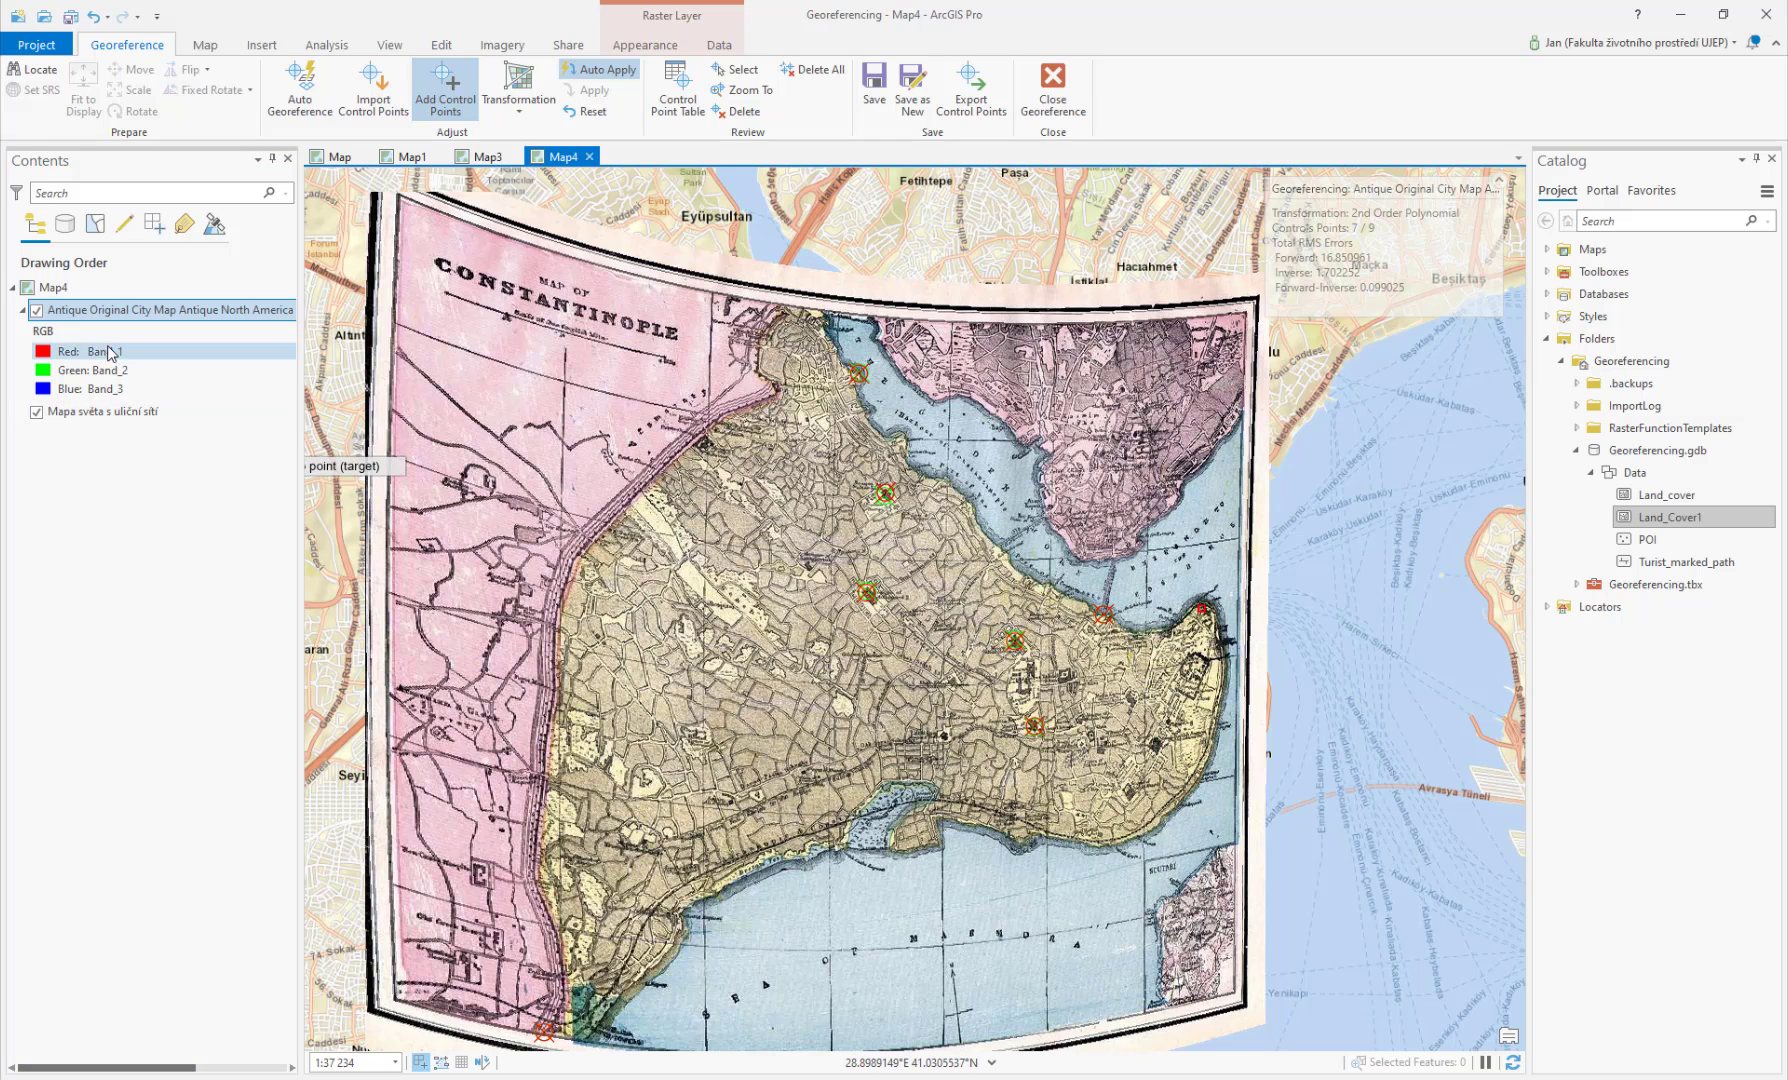
{"action": "left_click", "coordinate": [36, 311]}
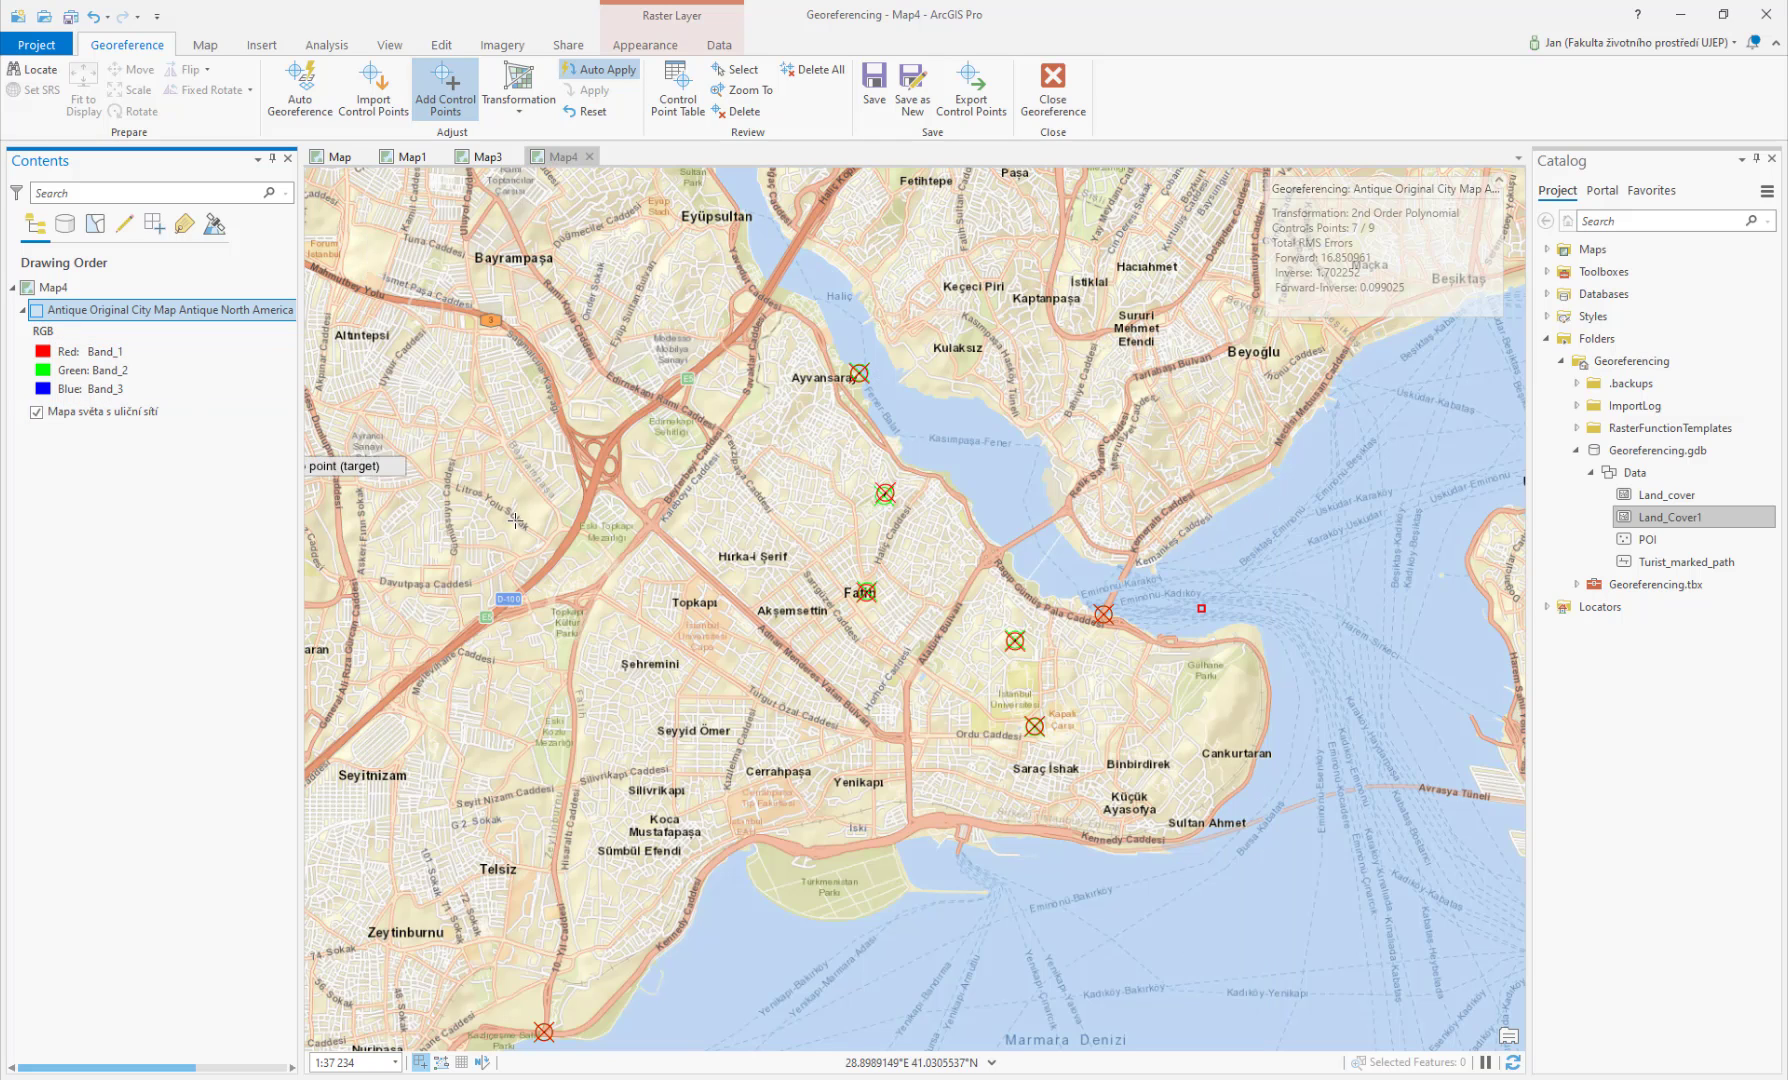
{"action": "left_click", "coordinate": [1251, 626]}
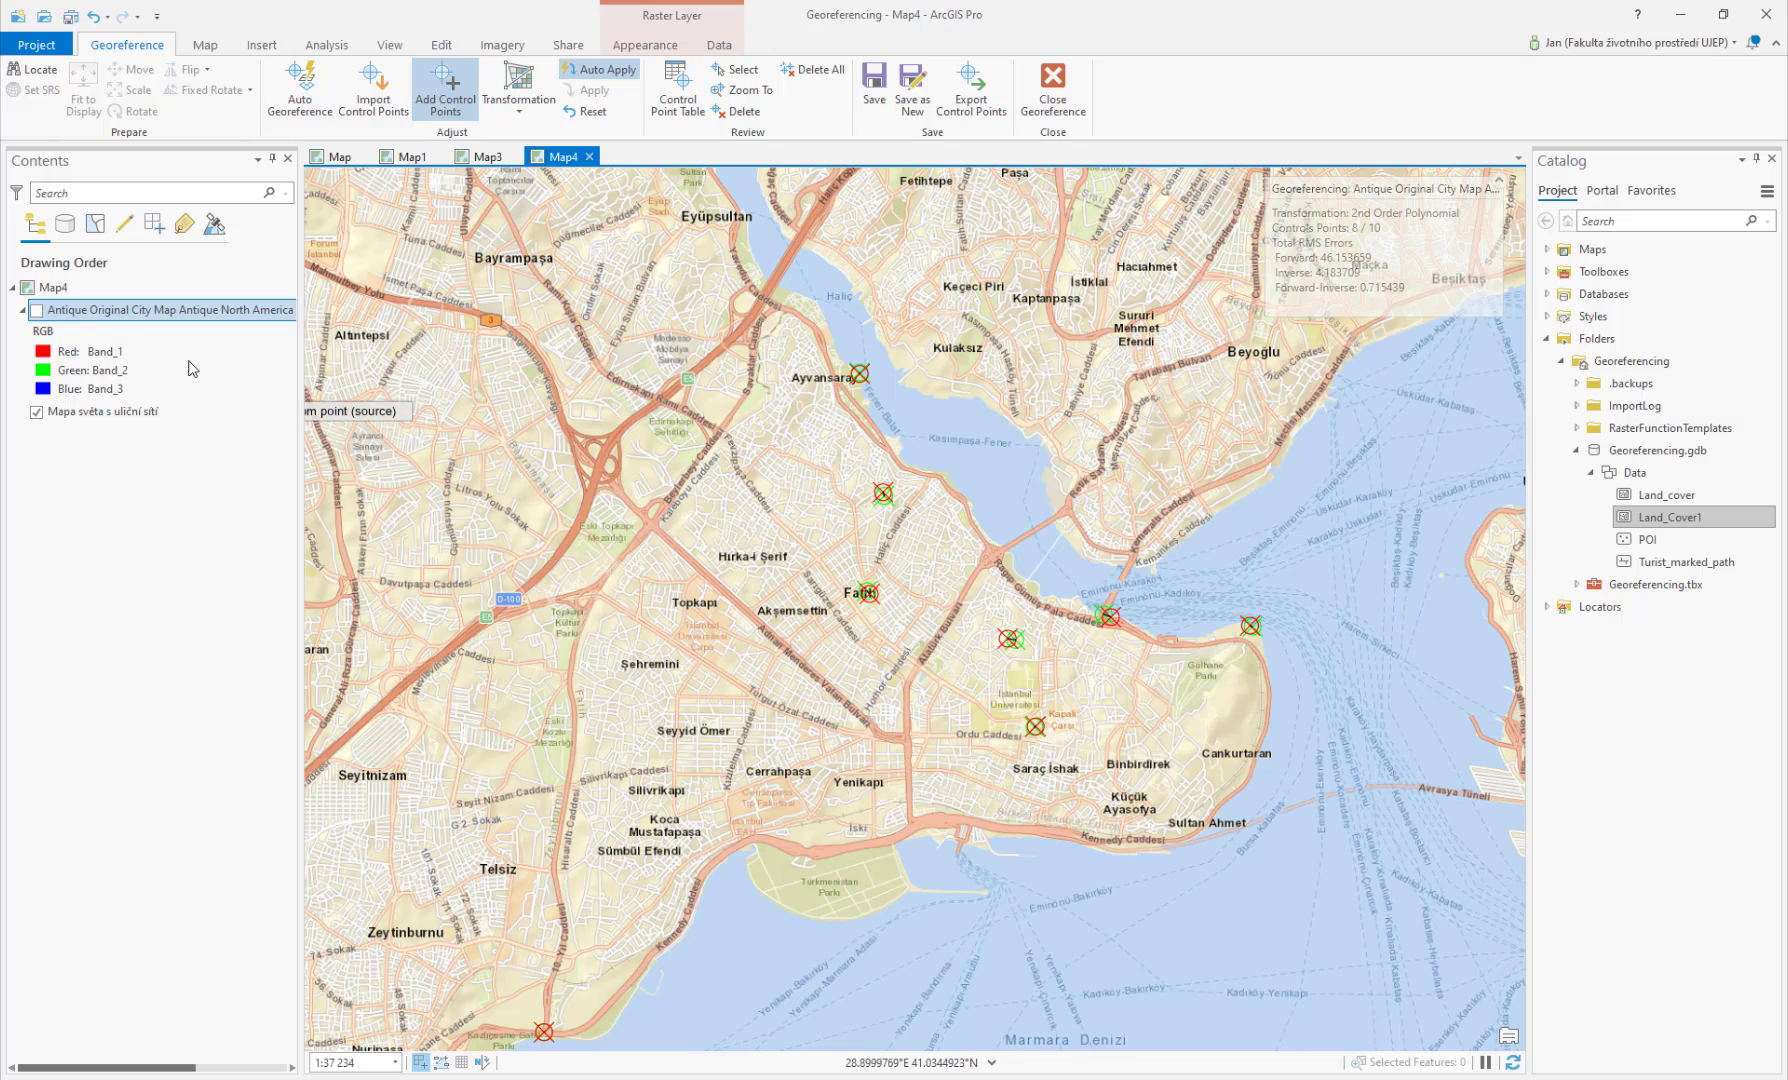
{"action": "left_click", "coordinate": [38, 312]}
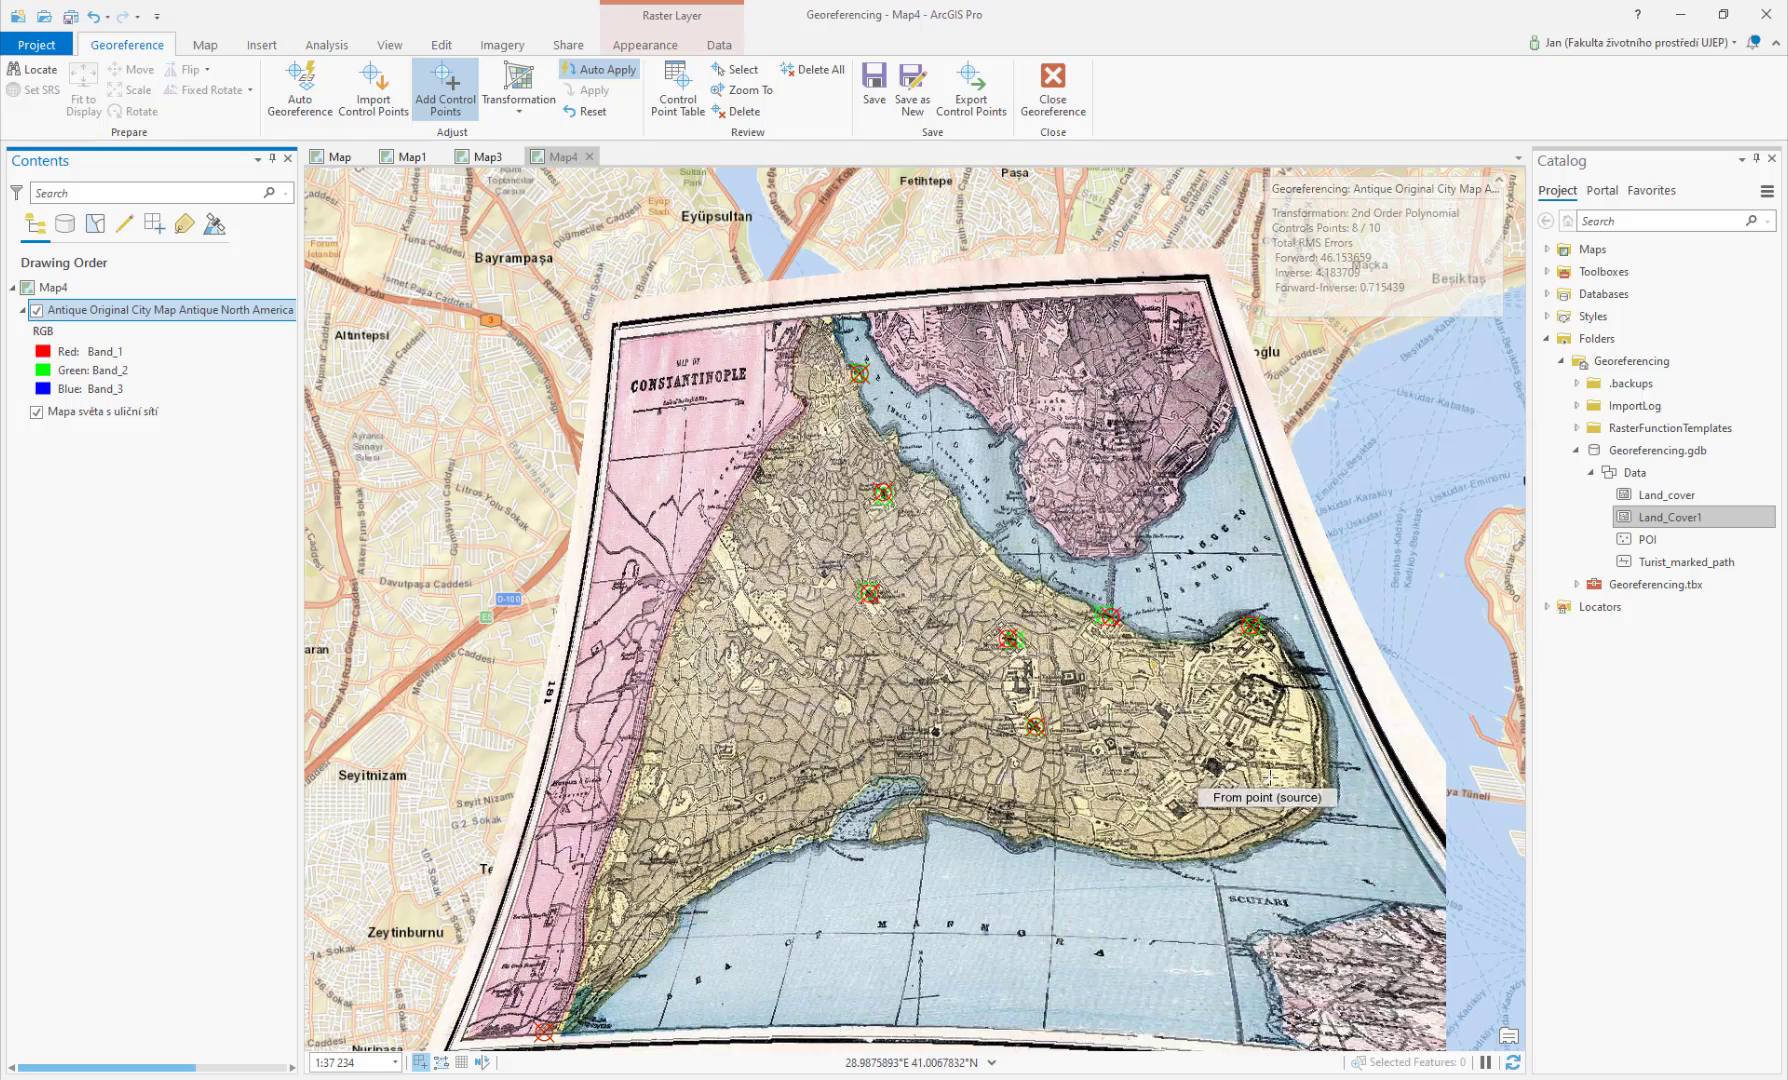
Step: Add a control point linking the antique map's Sultan Ahmed mosque to the mosque location north of the Sultan Ahmet label on the basemap
{"action": "scroll", "coordinate": [1236, 776], "scroll_direction": "down", "scroll_amount": 2}
{"action": "scroll", "coordinate": [1236, 776], "scroll_direction": "up", "scroll_amount": 4}
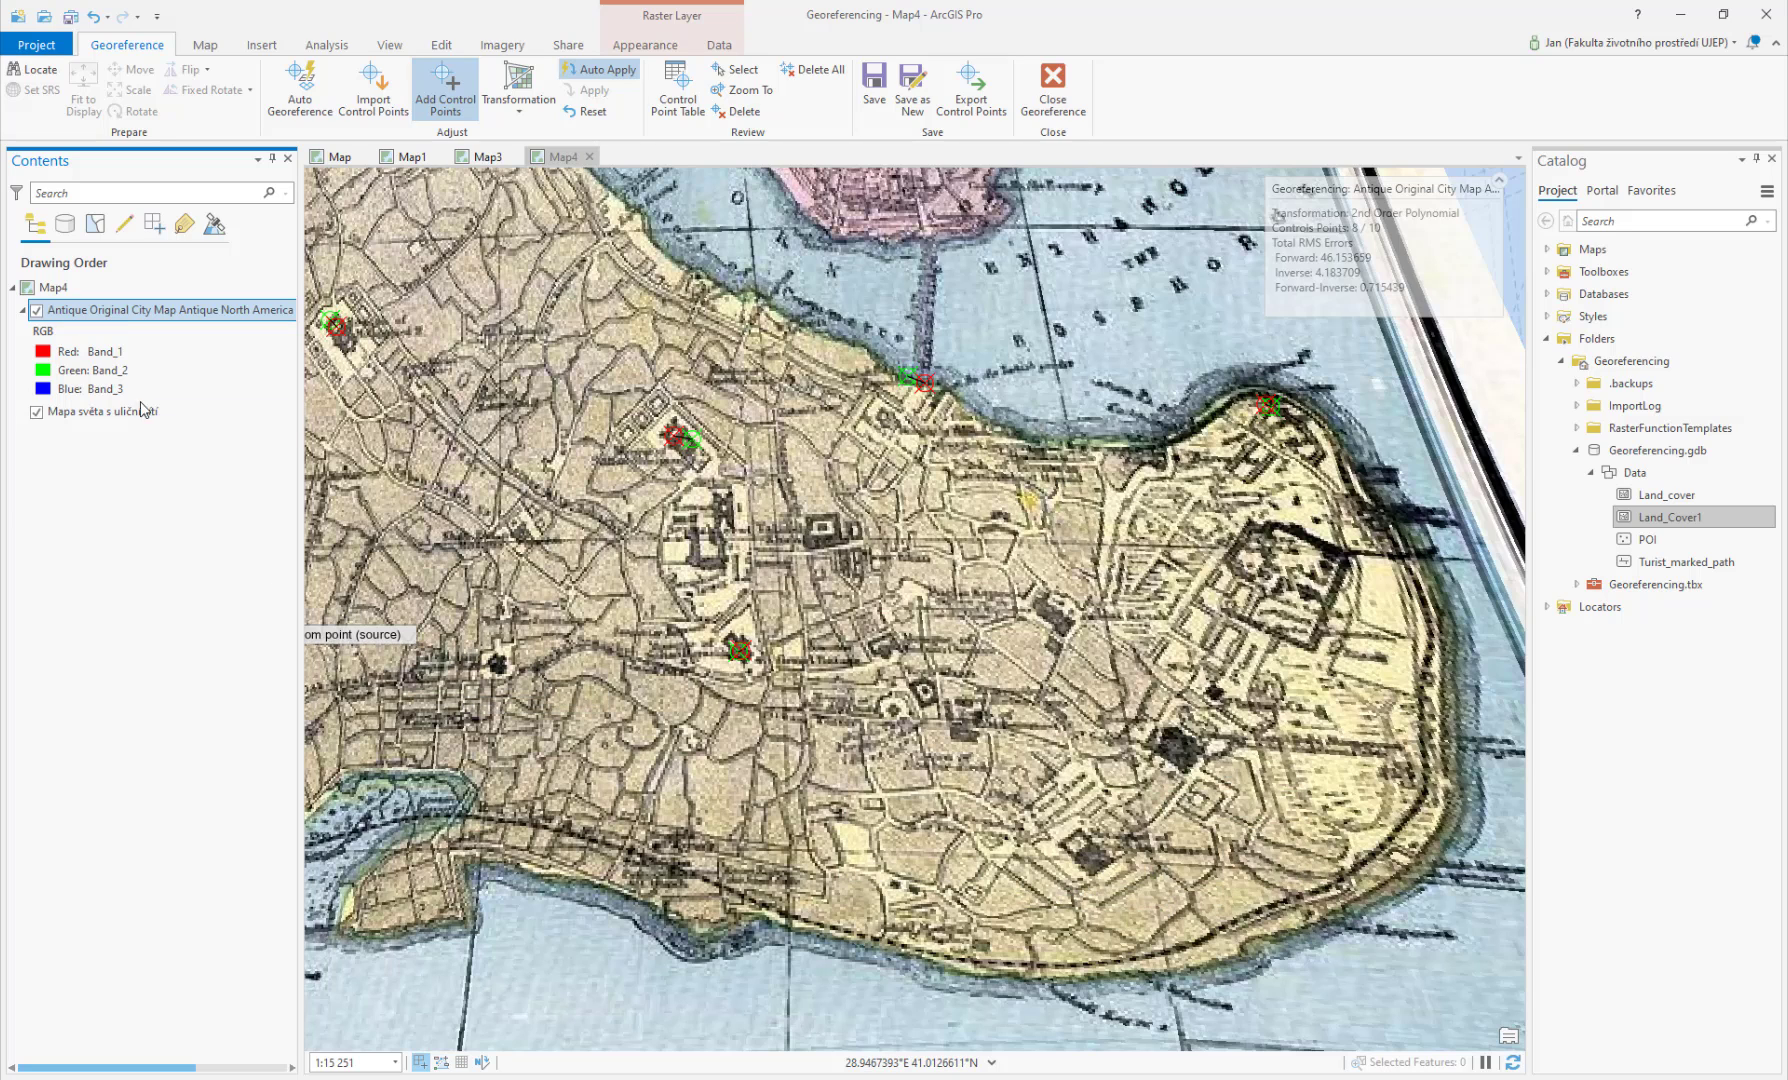
{"action": "left_click", "coordinate": [37, 311]}
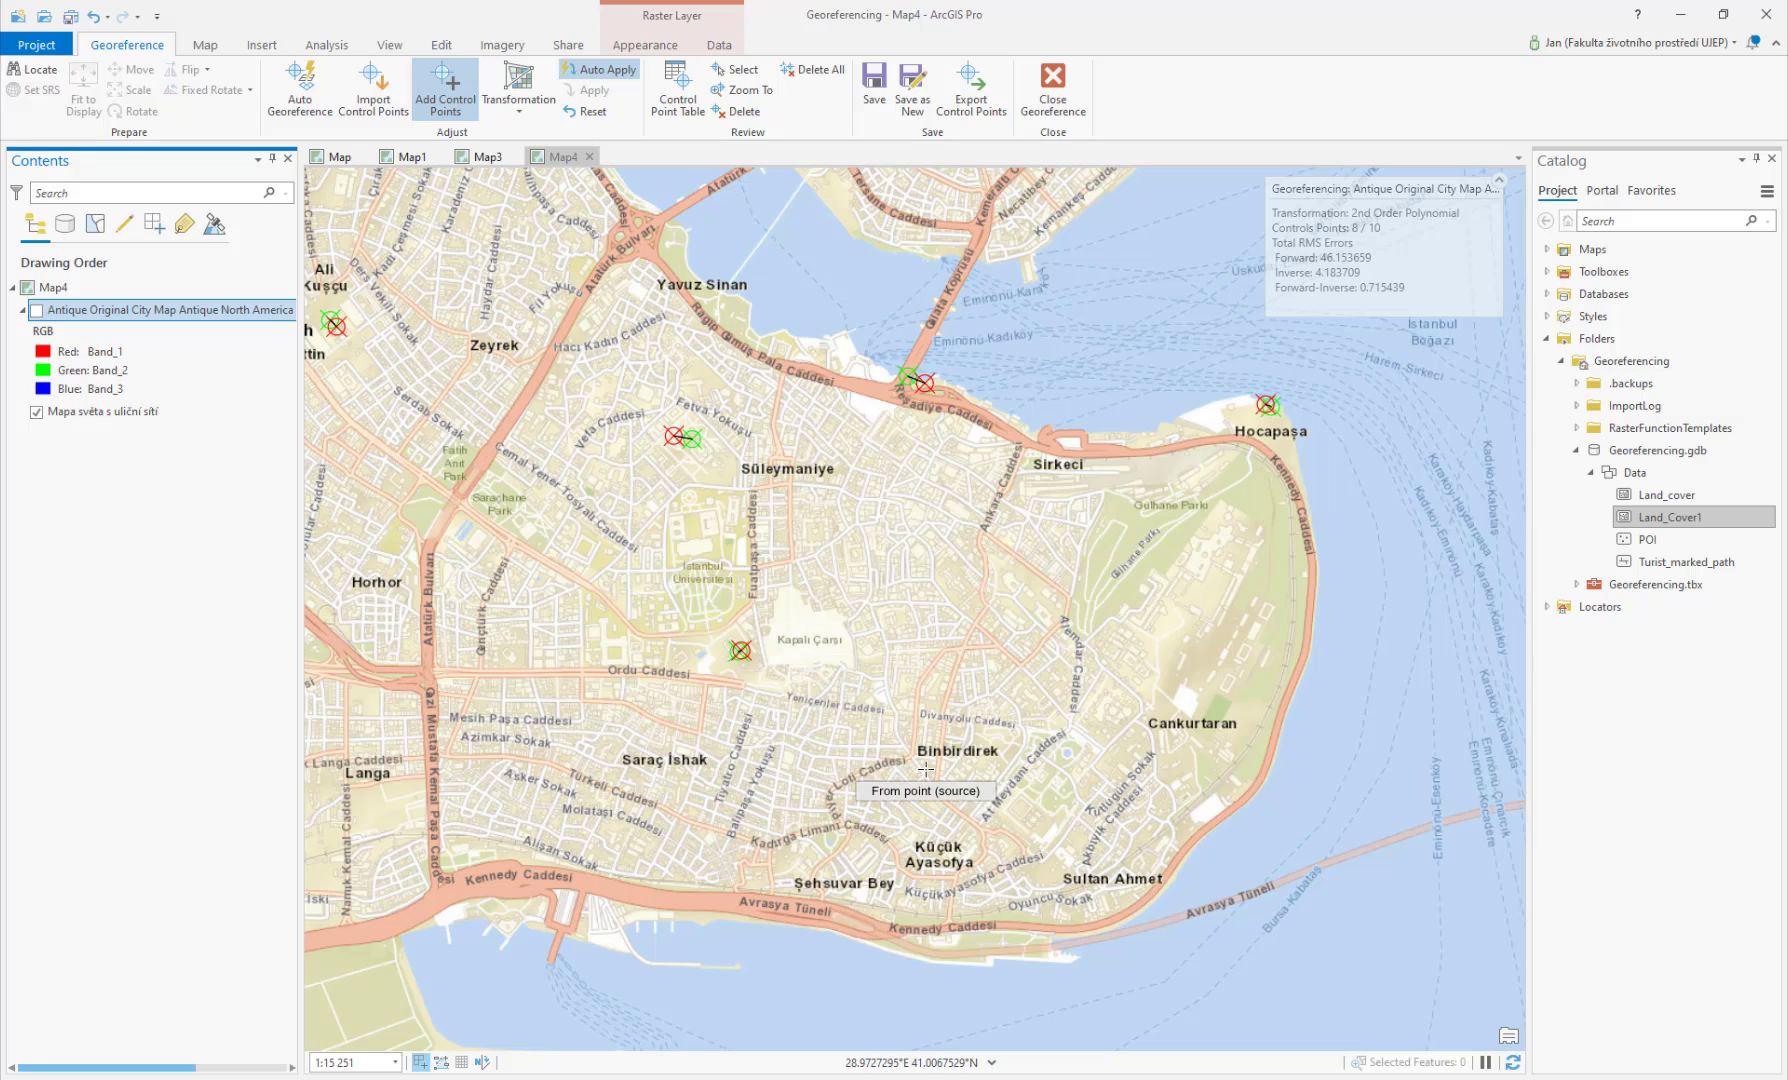
{"action": "scroll", "coordinate": [926, 769], "scroll_direction": "up", "scroll_amount": 2}
{"action": "left_click_drag", "start_coordinate": [972, 835], "coordinate": [792, 830]}
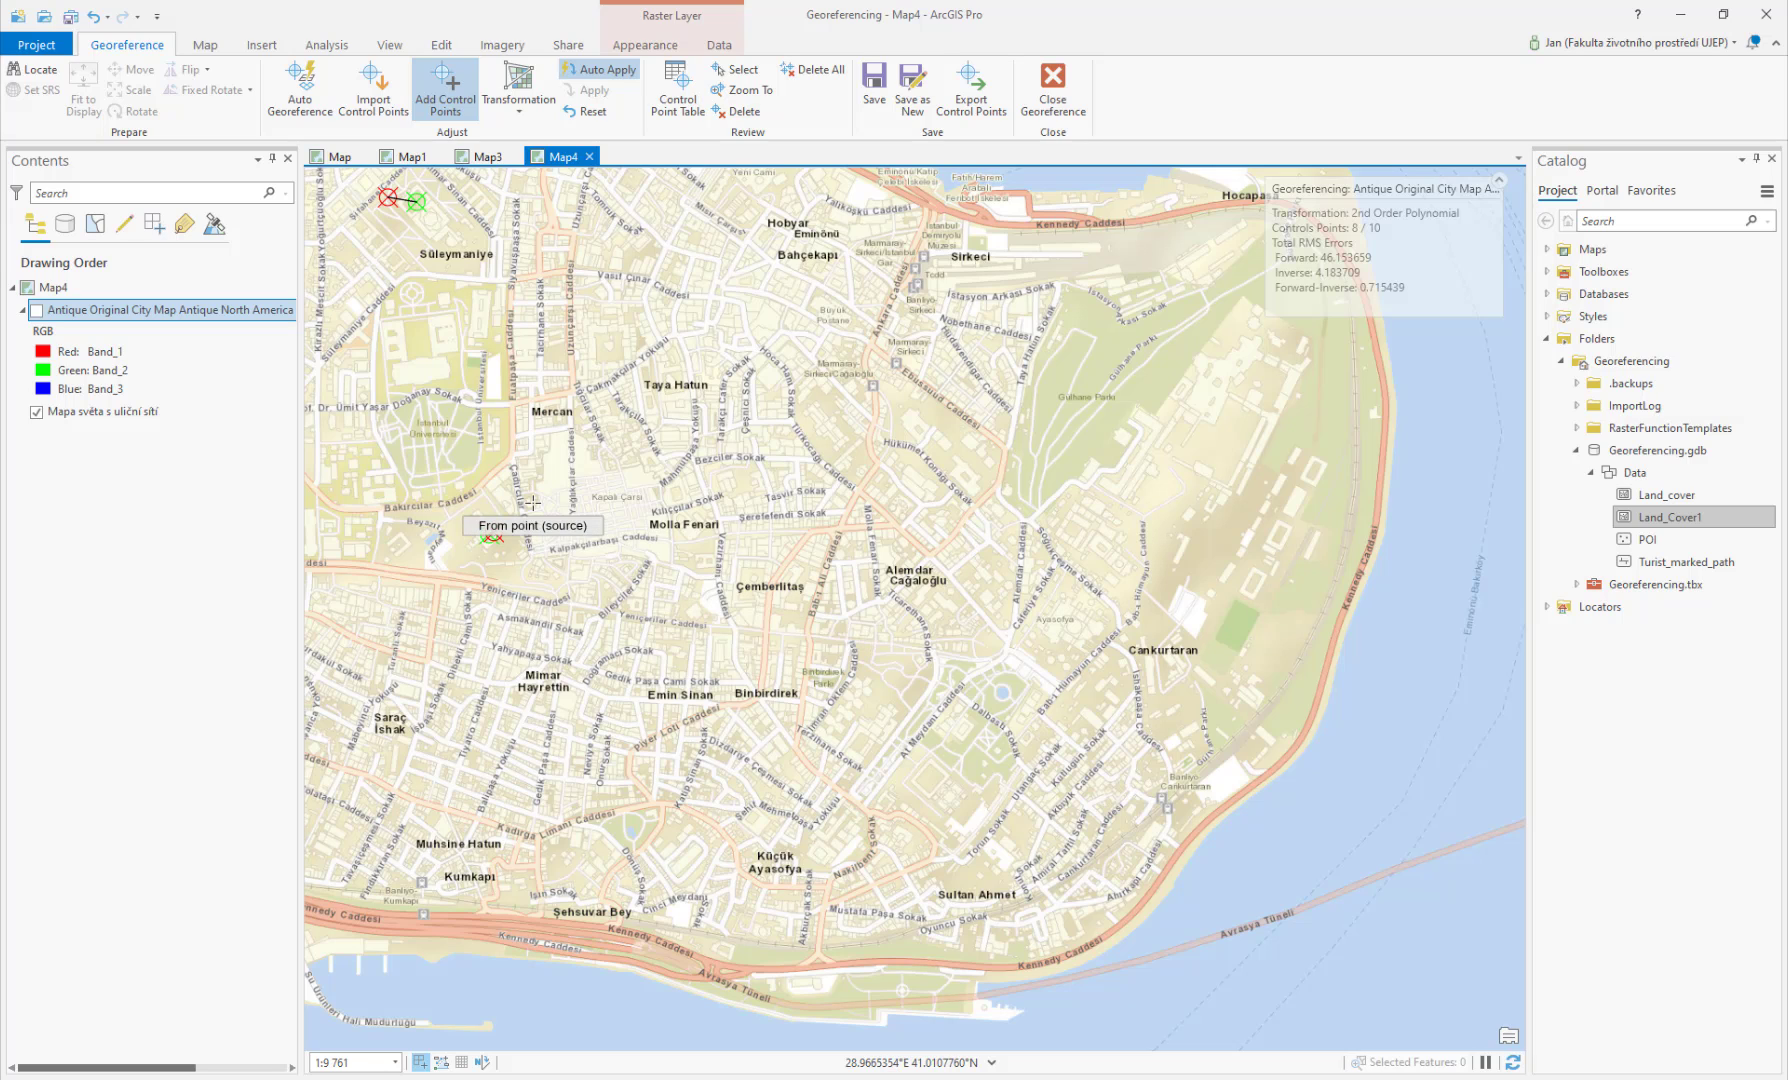
{"action": "left_click", "coordinate": [37, 328]}
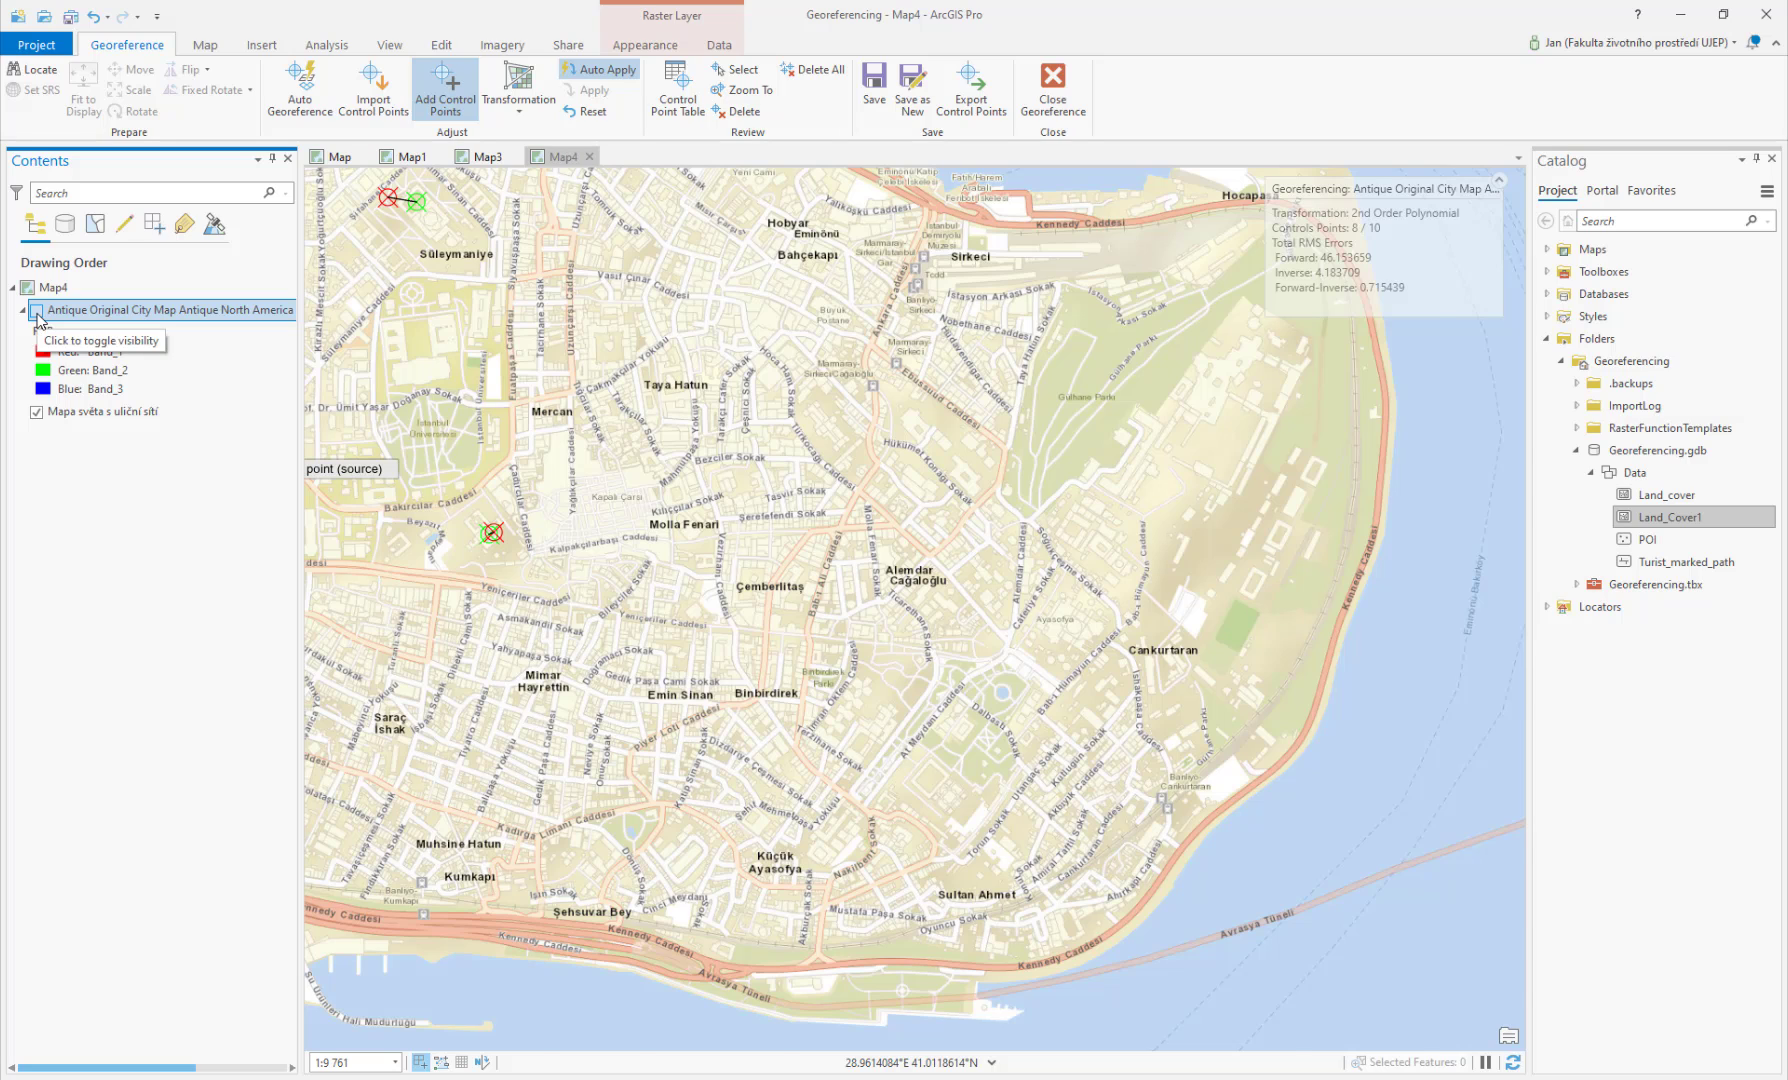
{"action": "left_click", "coordinate": [36, 311]}
{"action": "left_click", "coordinate": [1043, 858]}
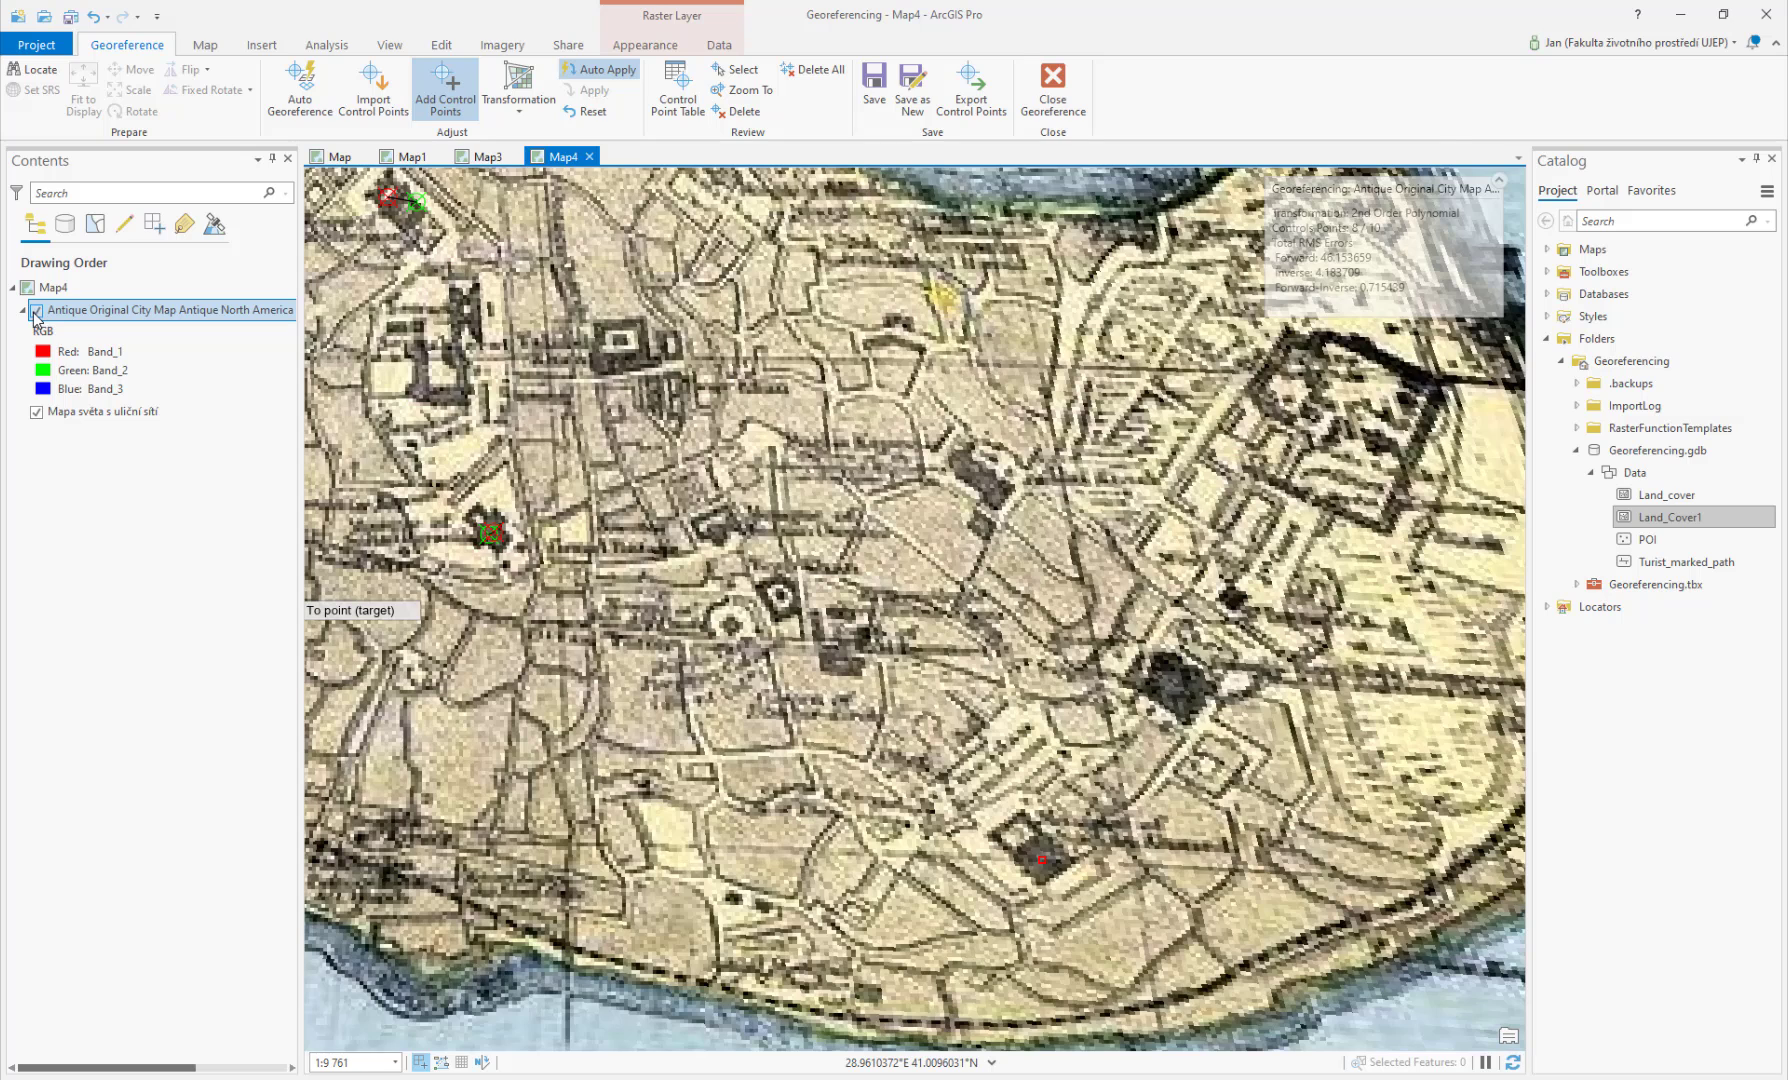
{"action": "left_click", "coordinate": [36, 311]}
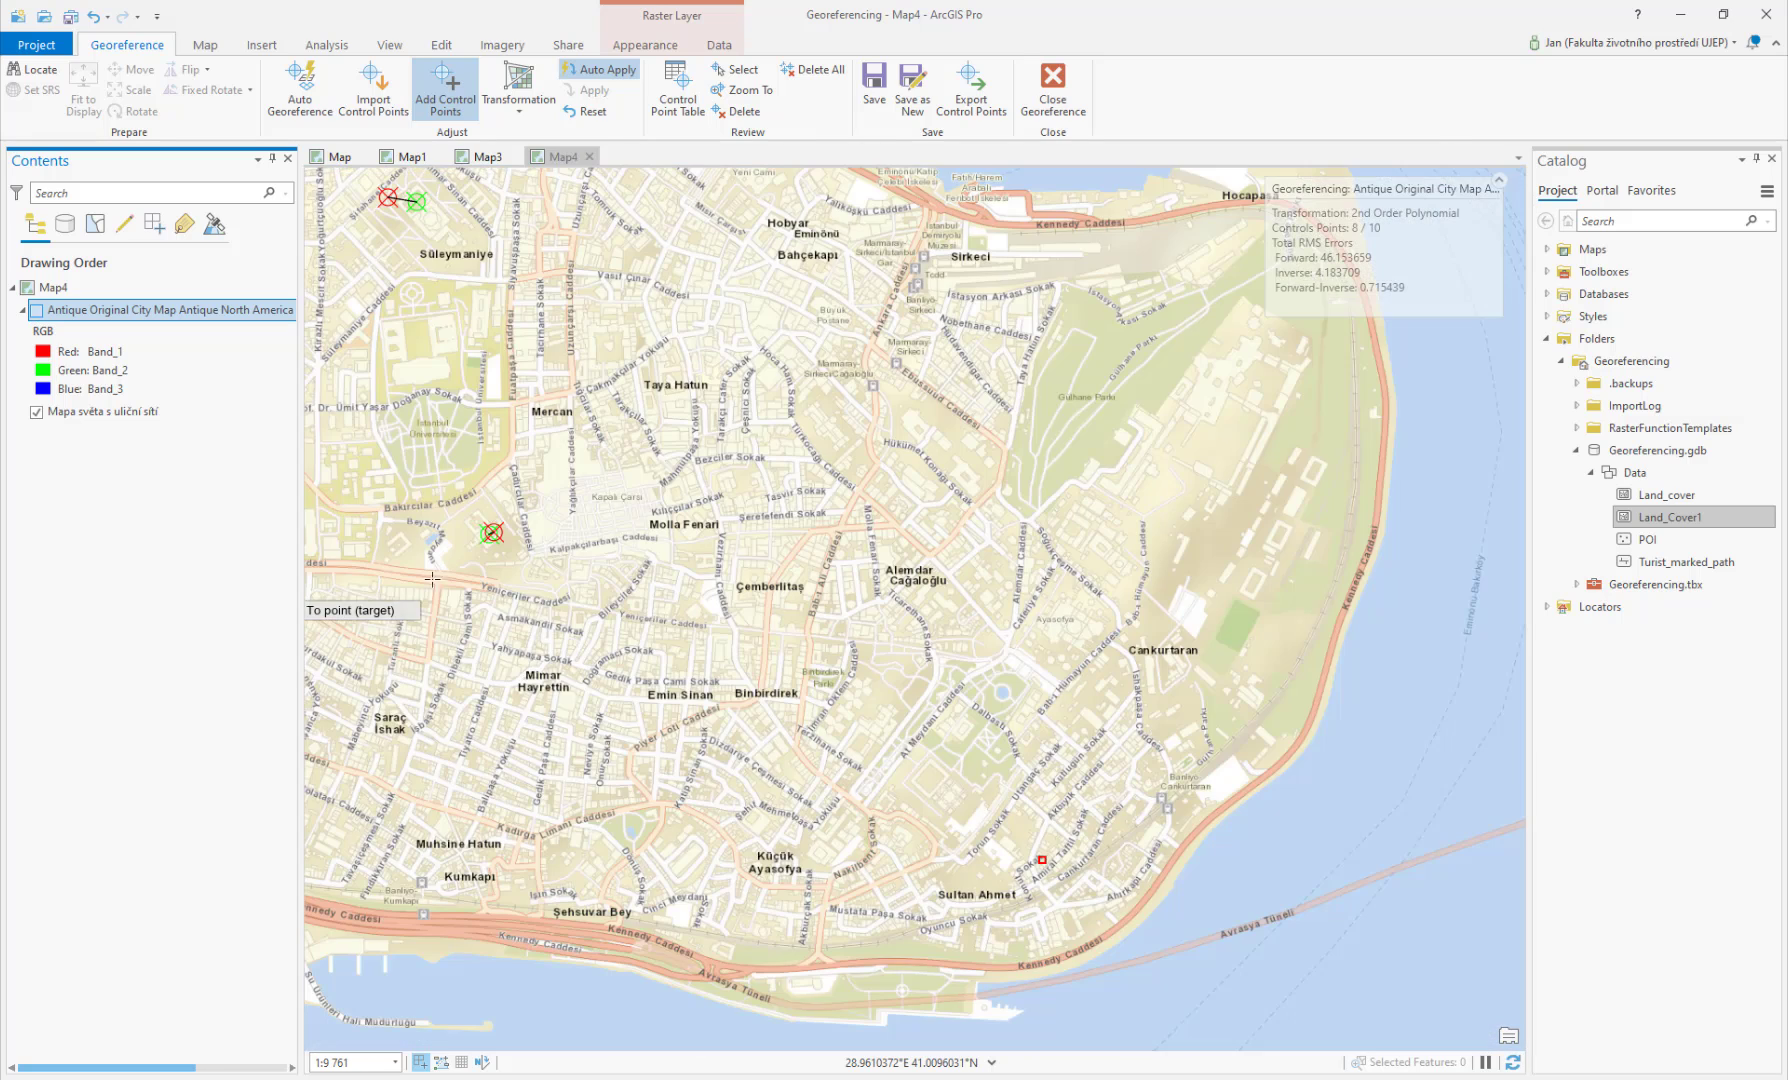
{"action": "left_click", "coordinate": [950, 797]}
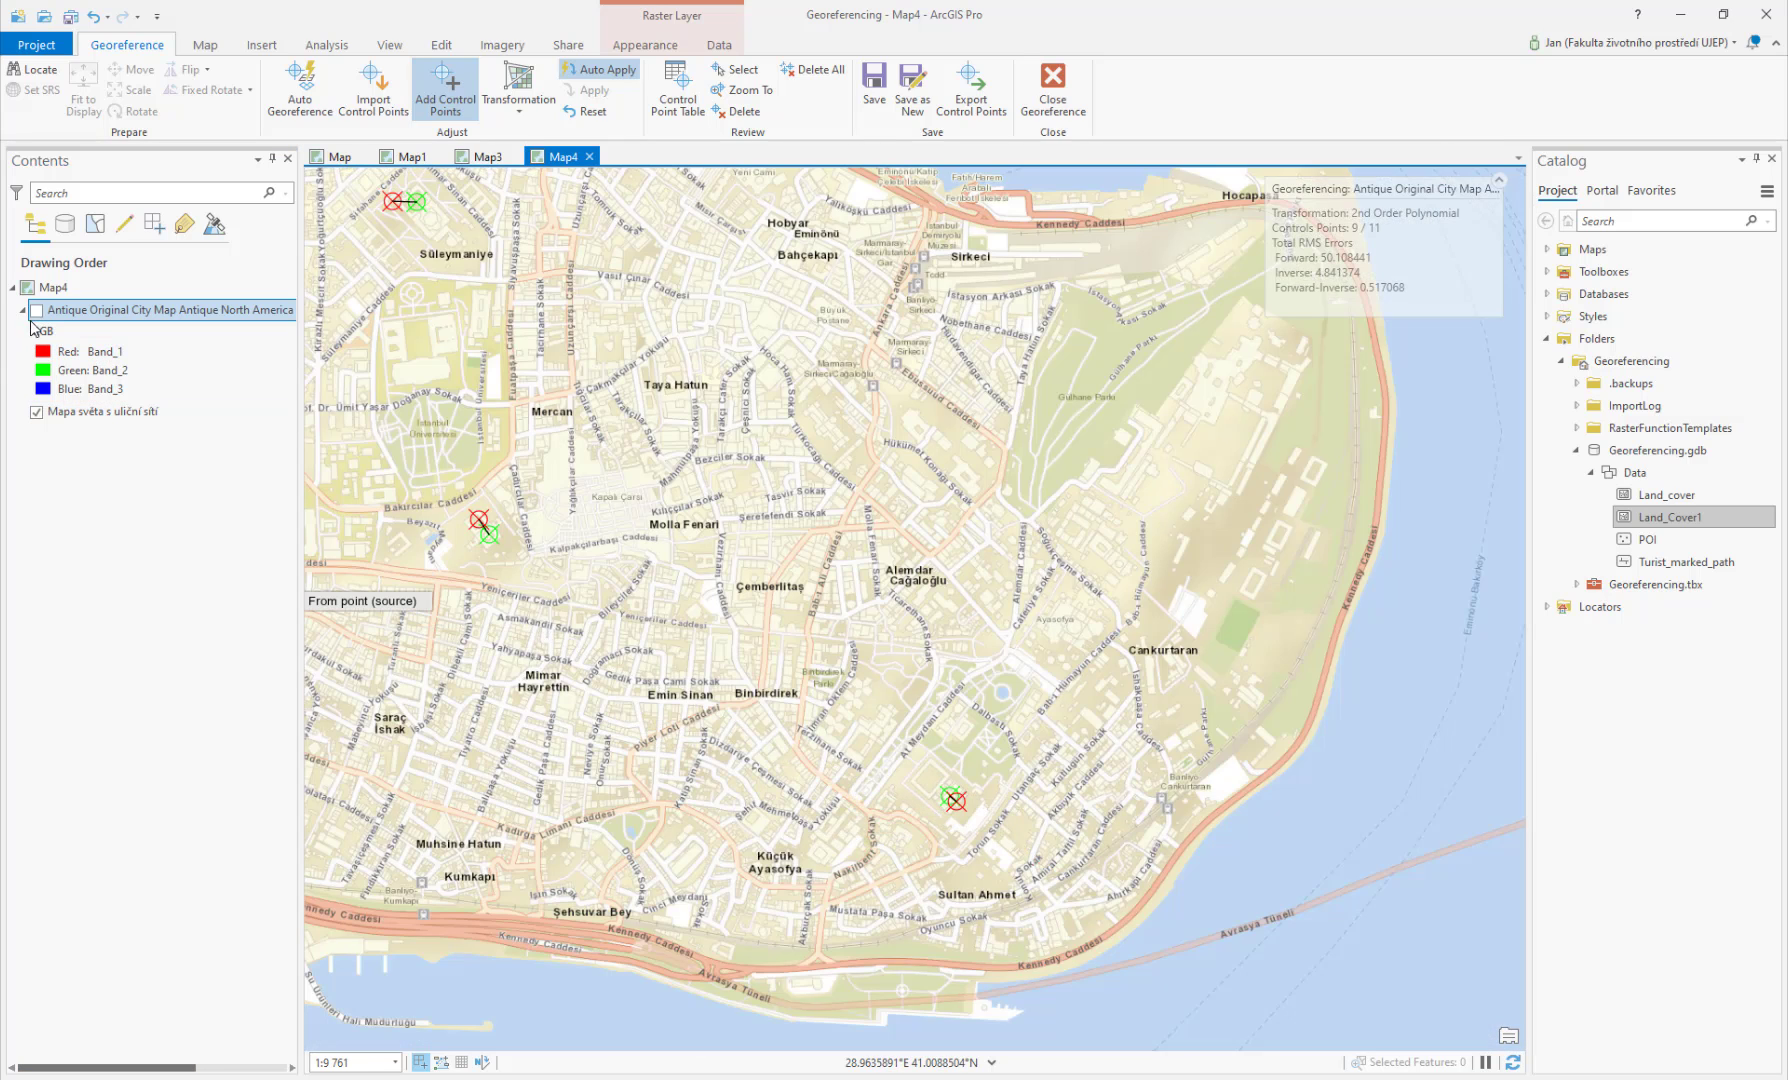
{"action": "left_click", "coordinate": [36, 311]}
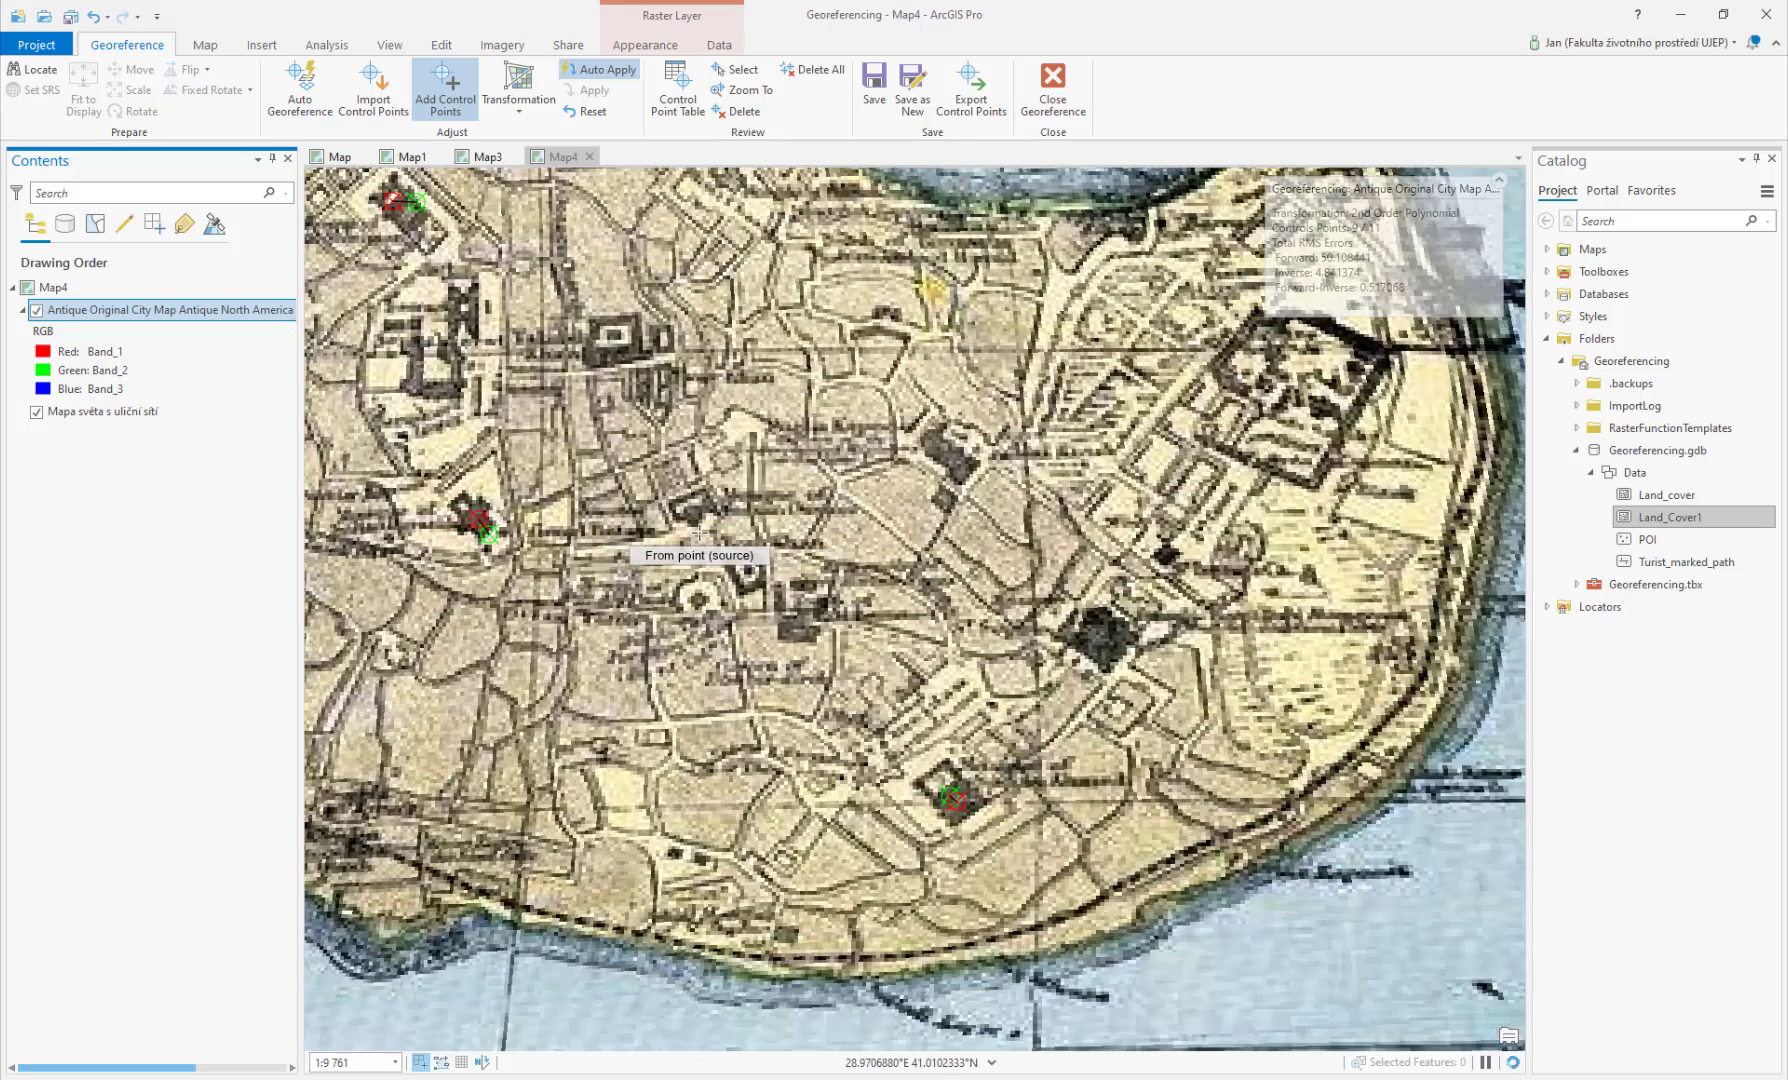
Step: Examine the antique map's fit across the peninsula and compare its landmarks with the basemap for another matching location
{"action": "scroll", "coordinate": [699, 536], "scroll_direction": "down", "scroll_amount": 3}
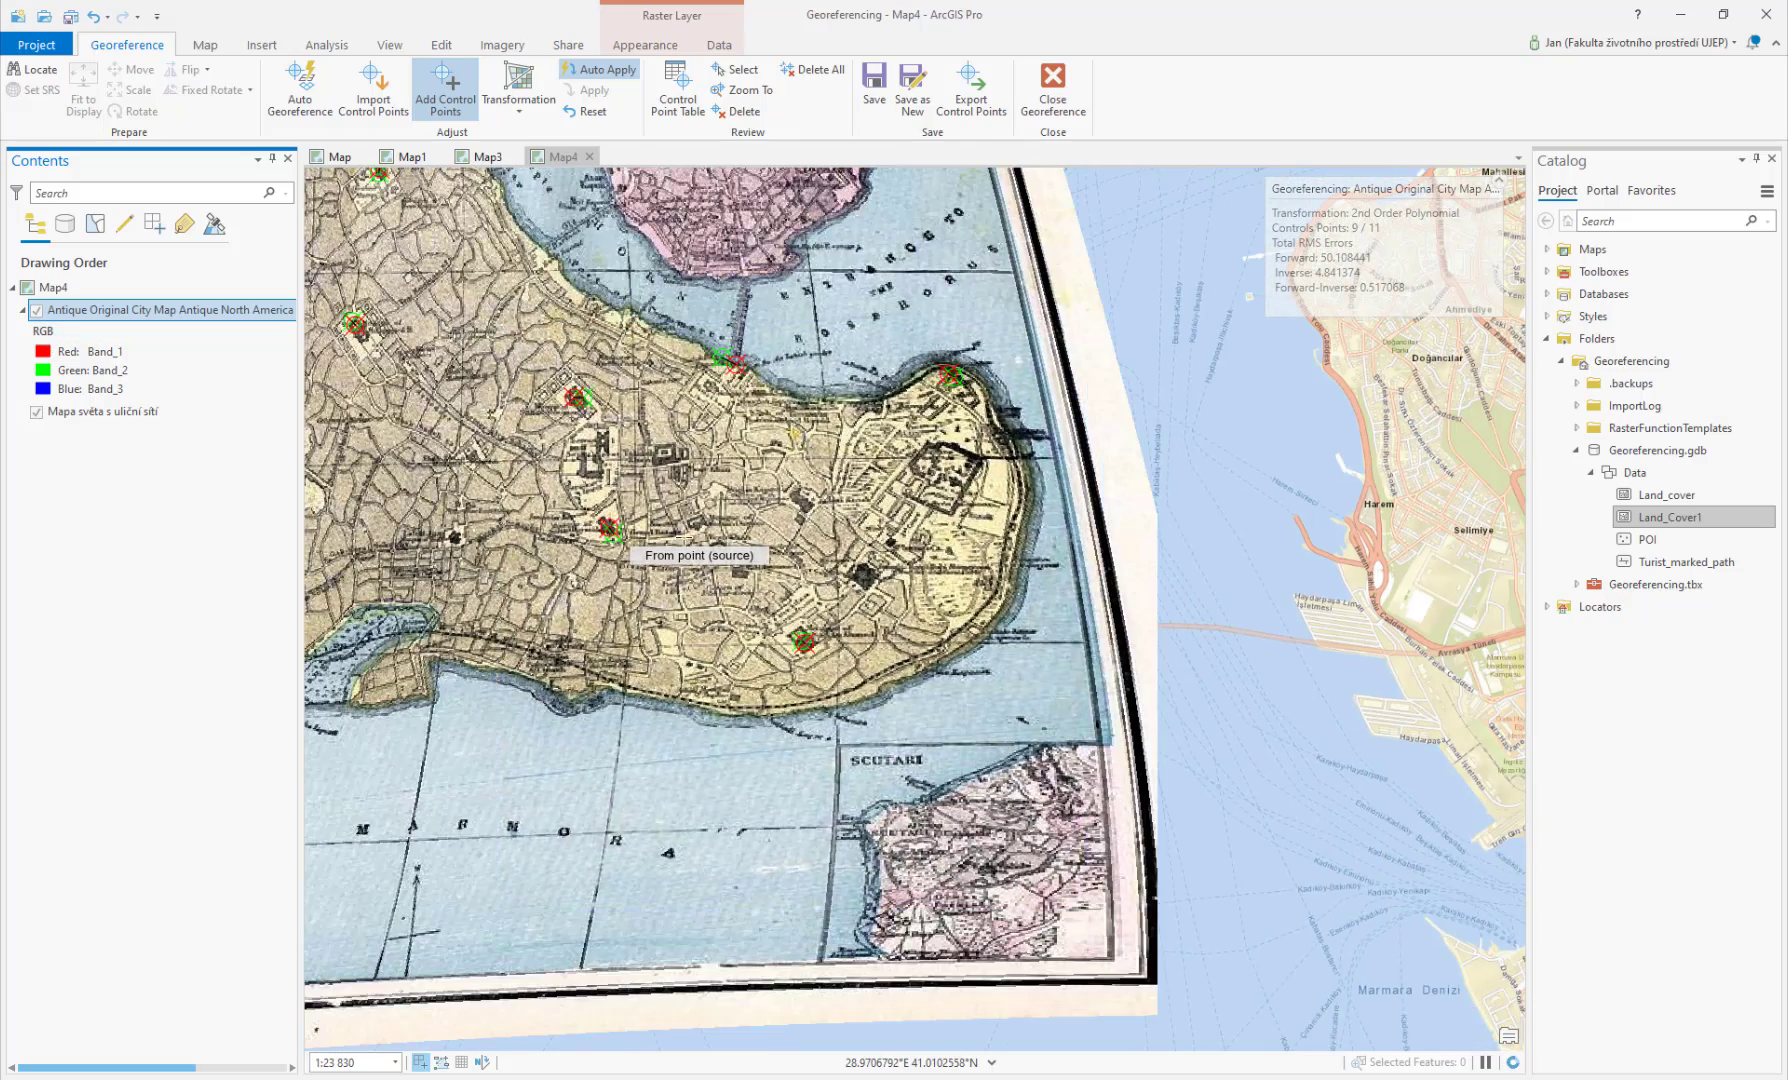
{"action": "left_click_drag", "start_coordinate": [755, 580], "coordinate": [943, 627]}
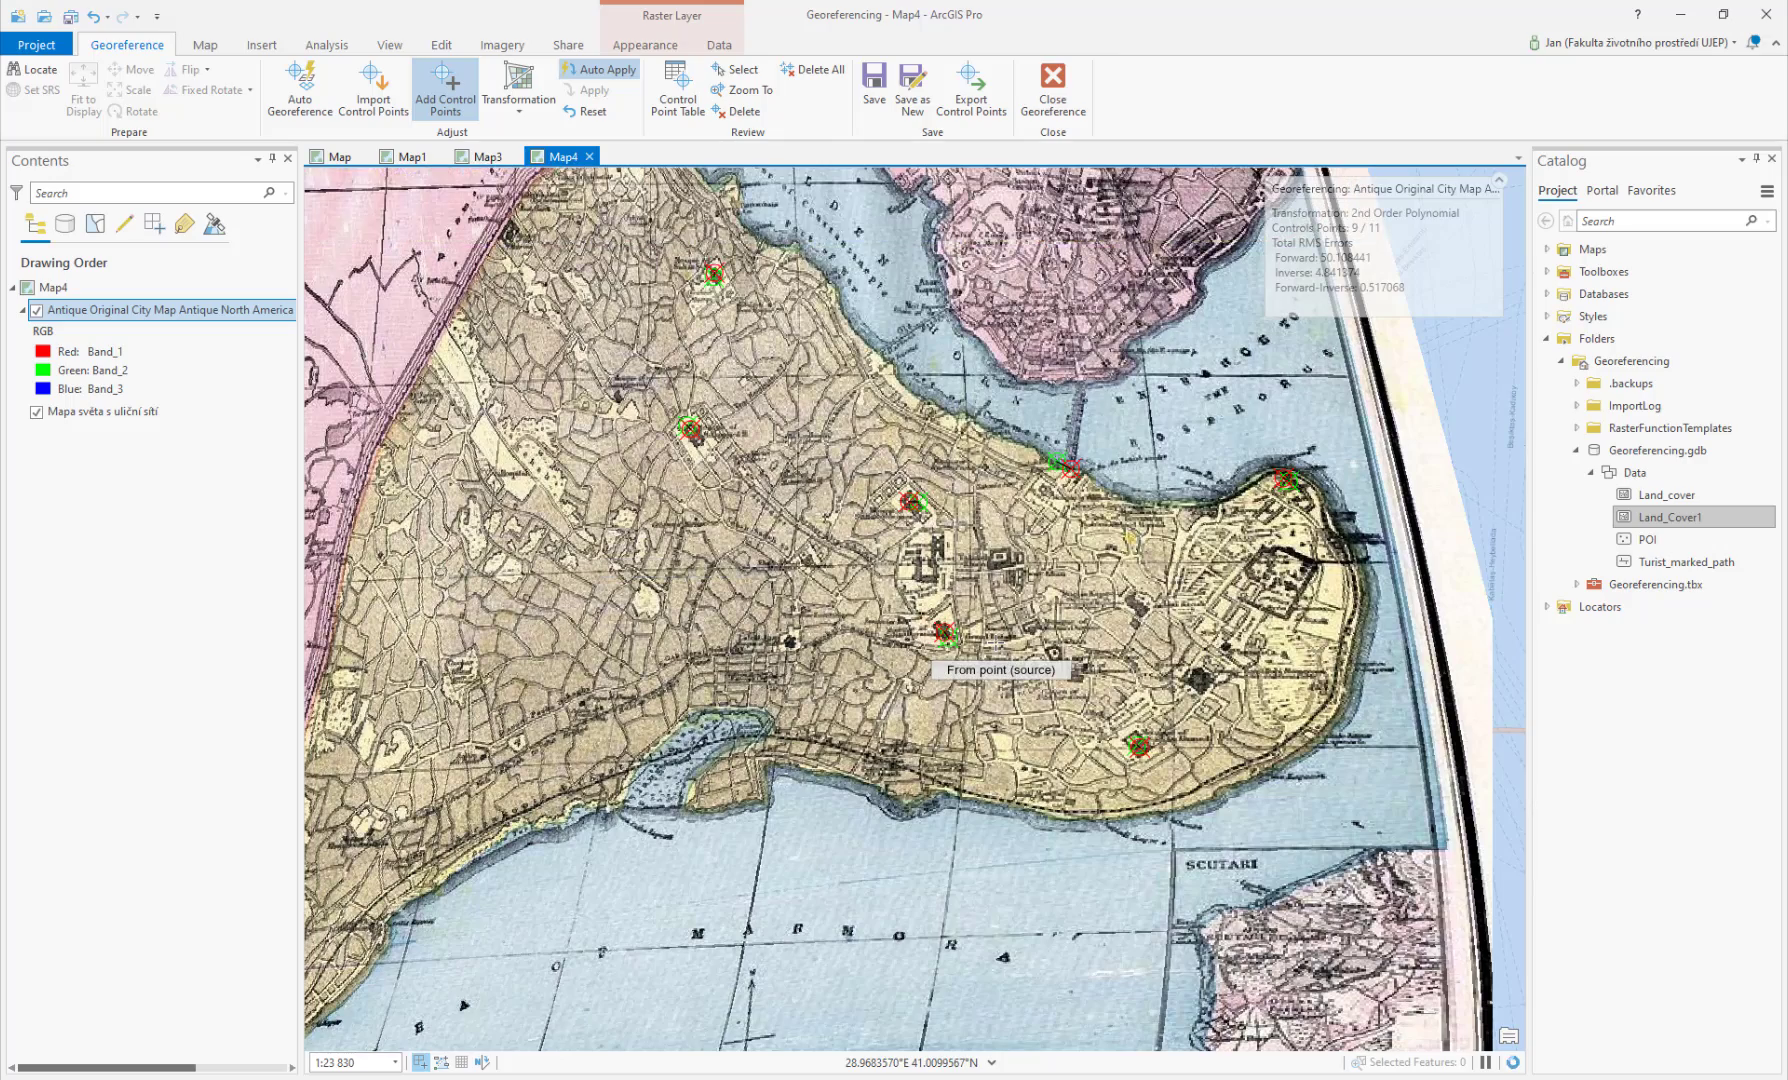
{"action": "left_click_drag", "start_coordinate": [800, 614], "coordinate": [960, 537]}
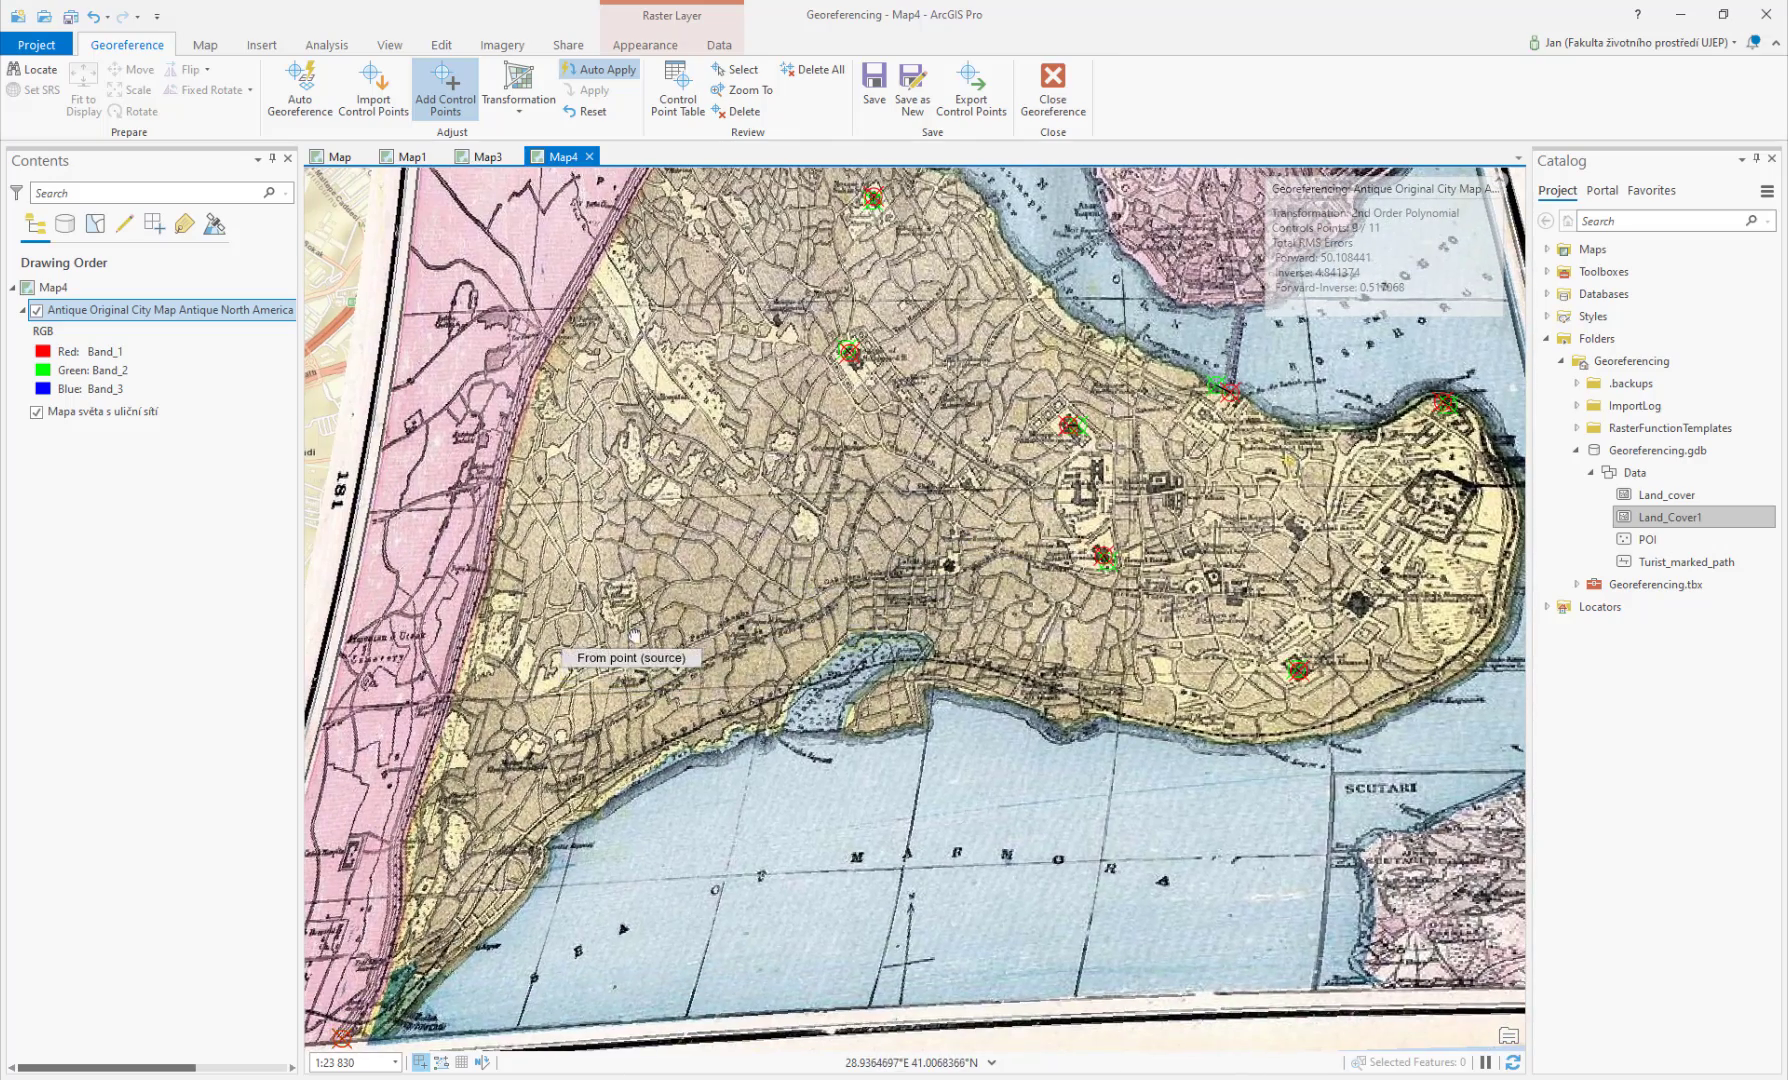
{"action": "left_click_drag", "start_coordinate": [630, 636], "coordinate": [958, 731]}
{"action": "key", "text": "Right"}
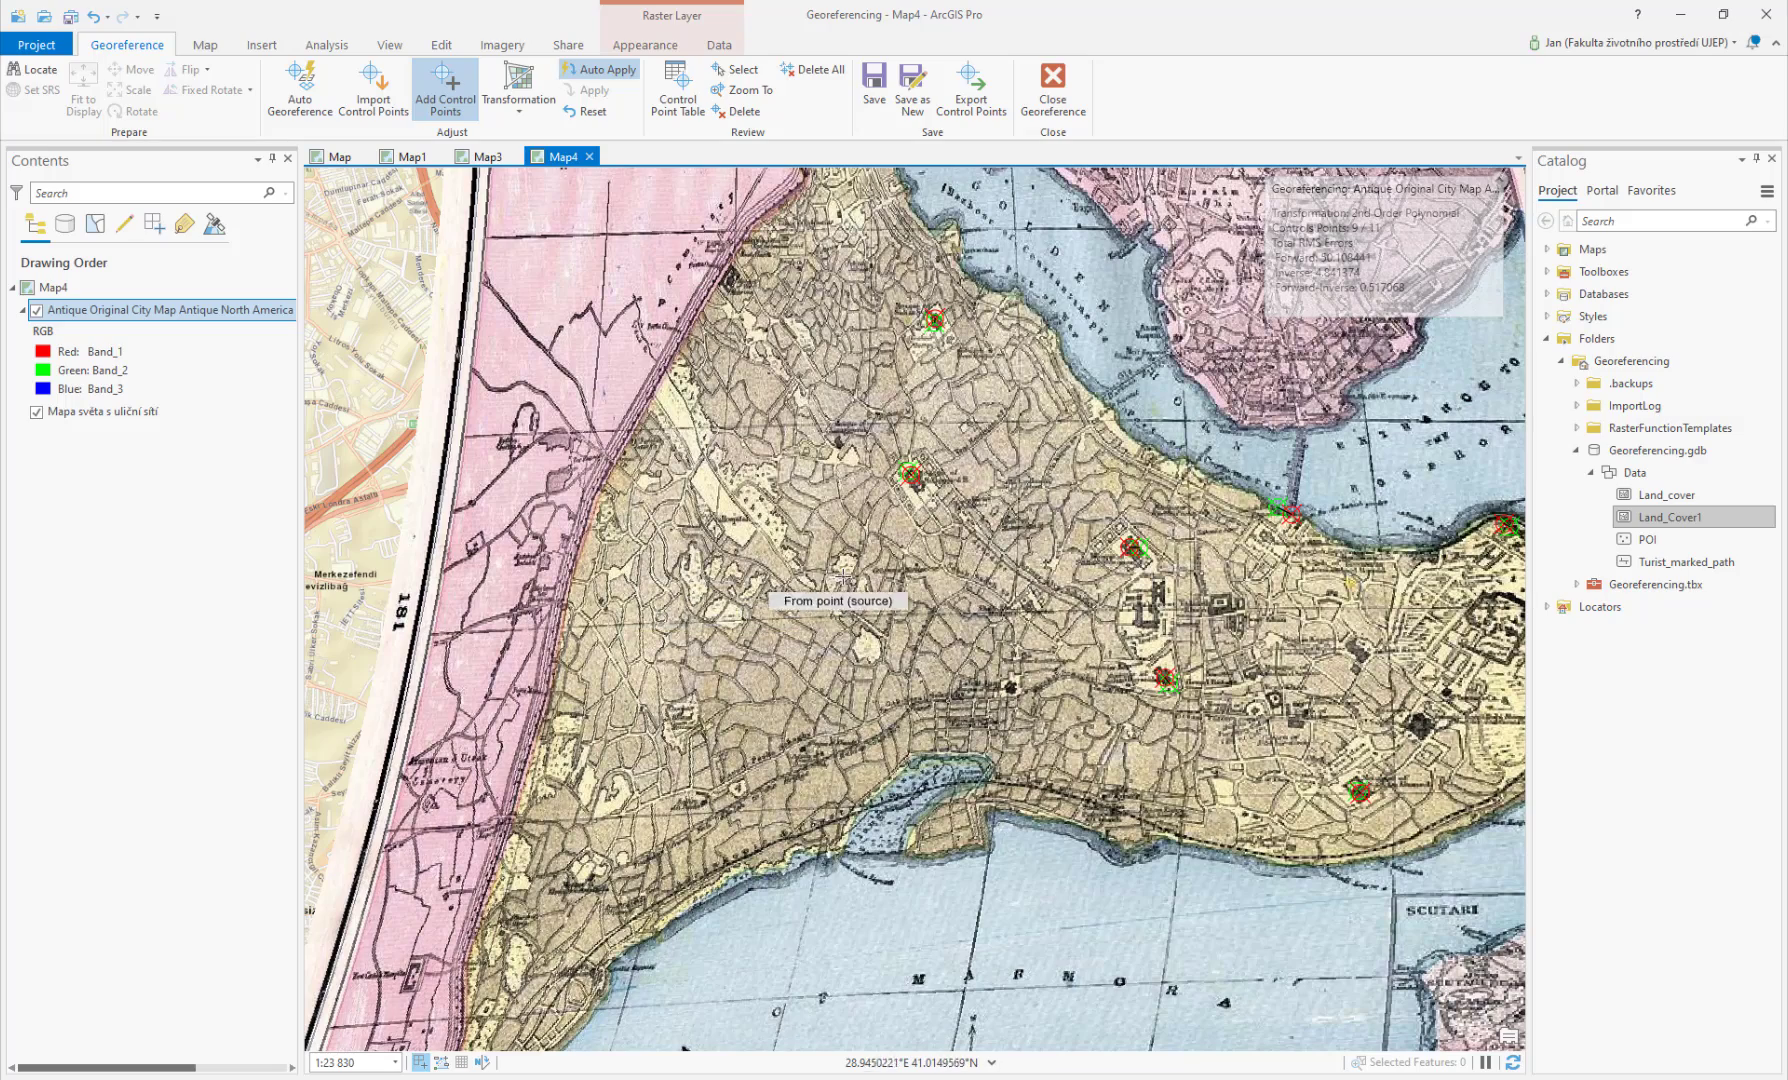
{"action": "key", "text": "Right"}
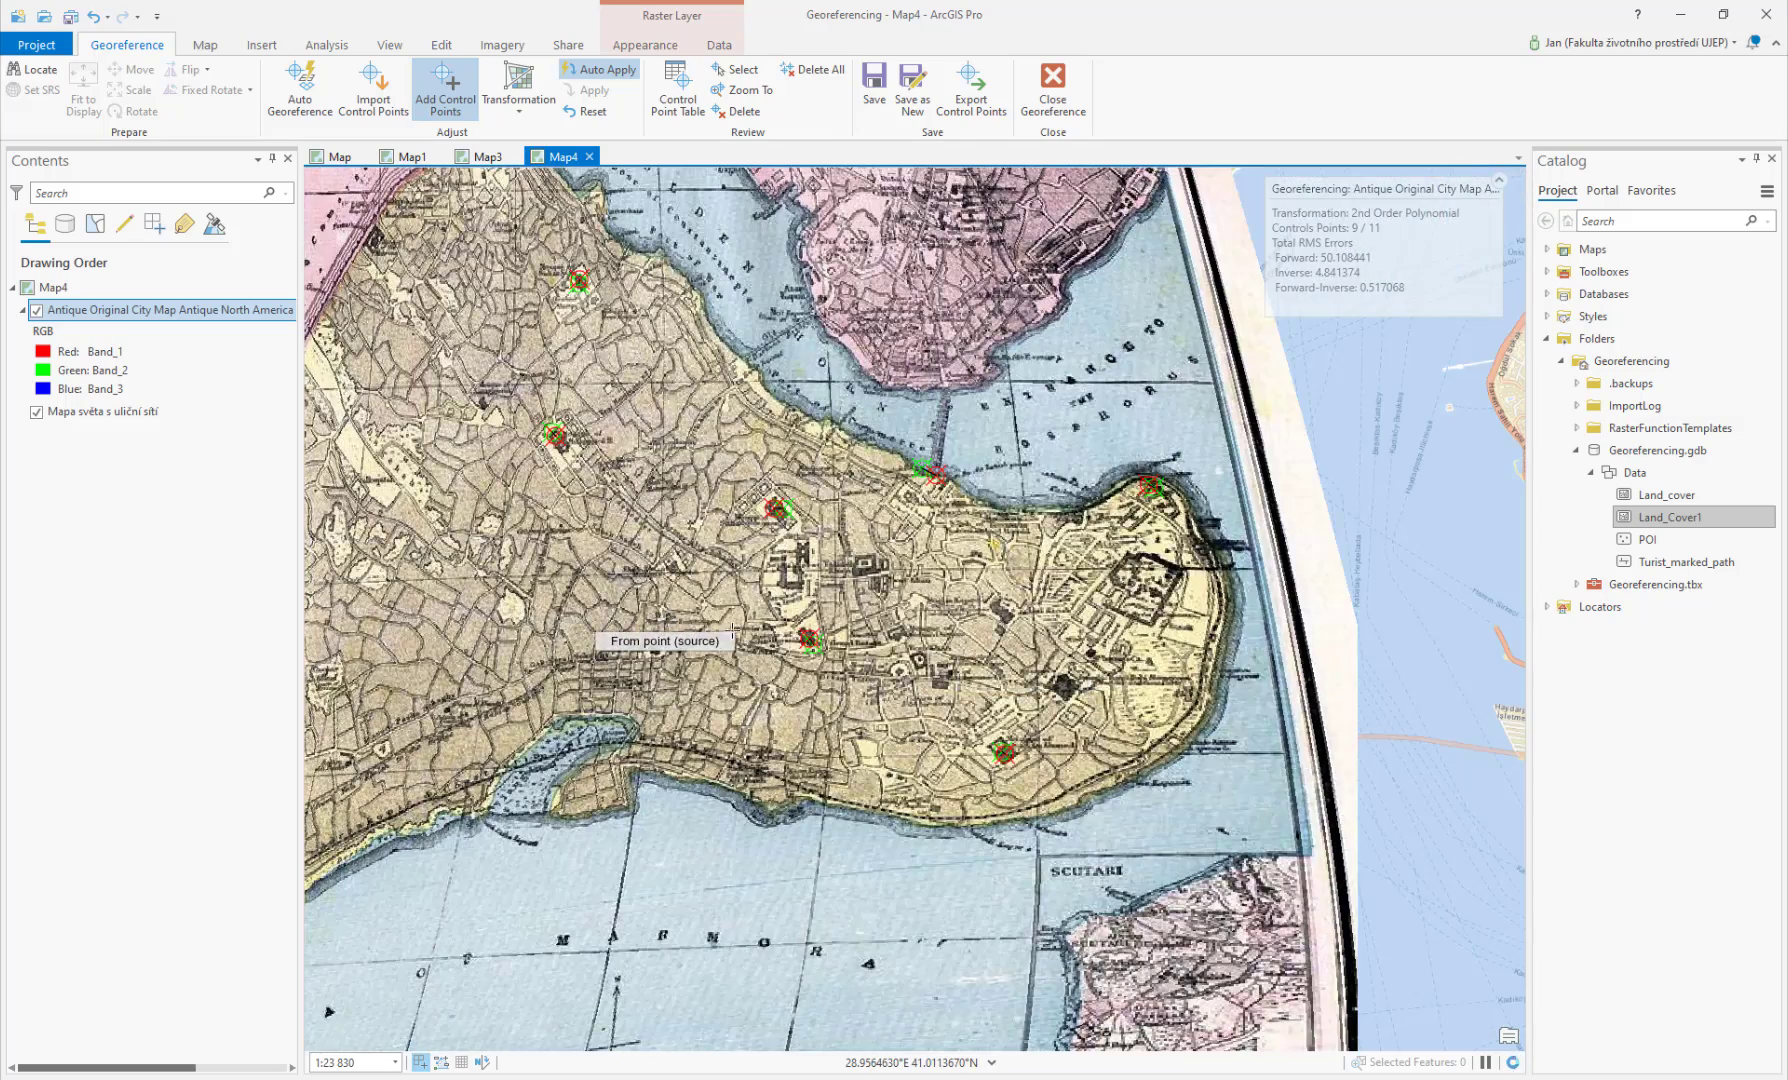
{"action": "left_click", "coordinate": [36, 311]}
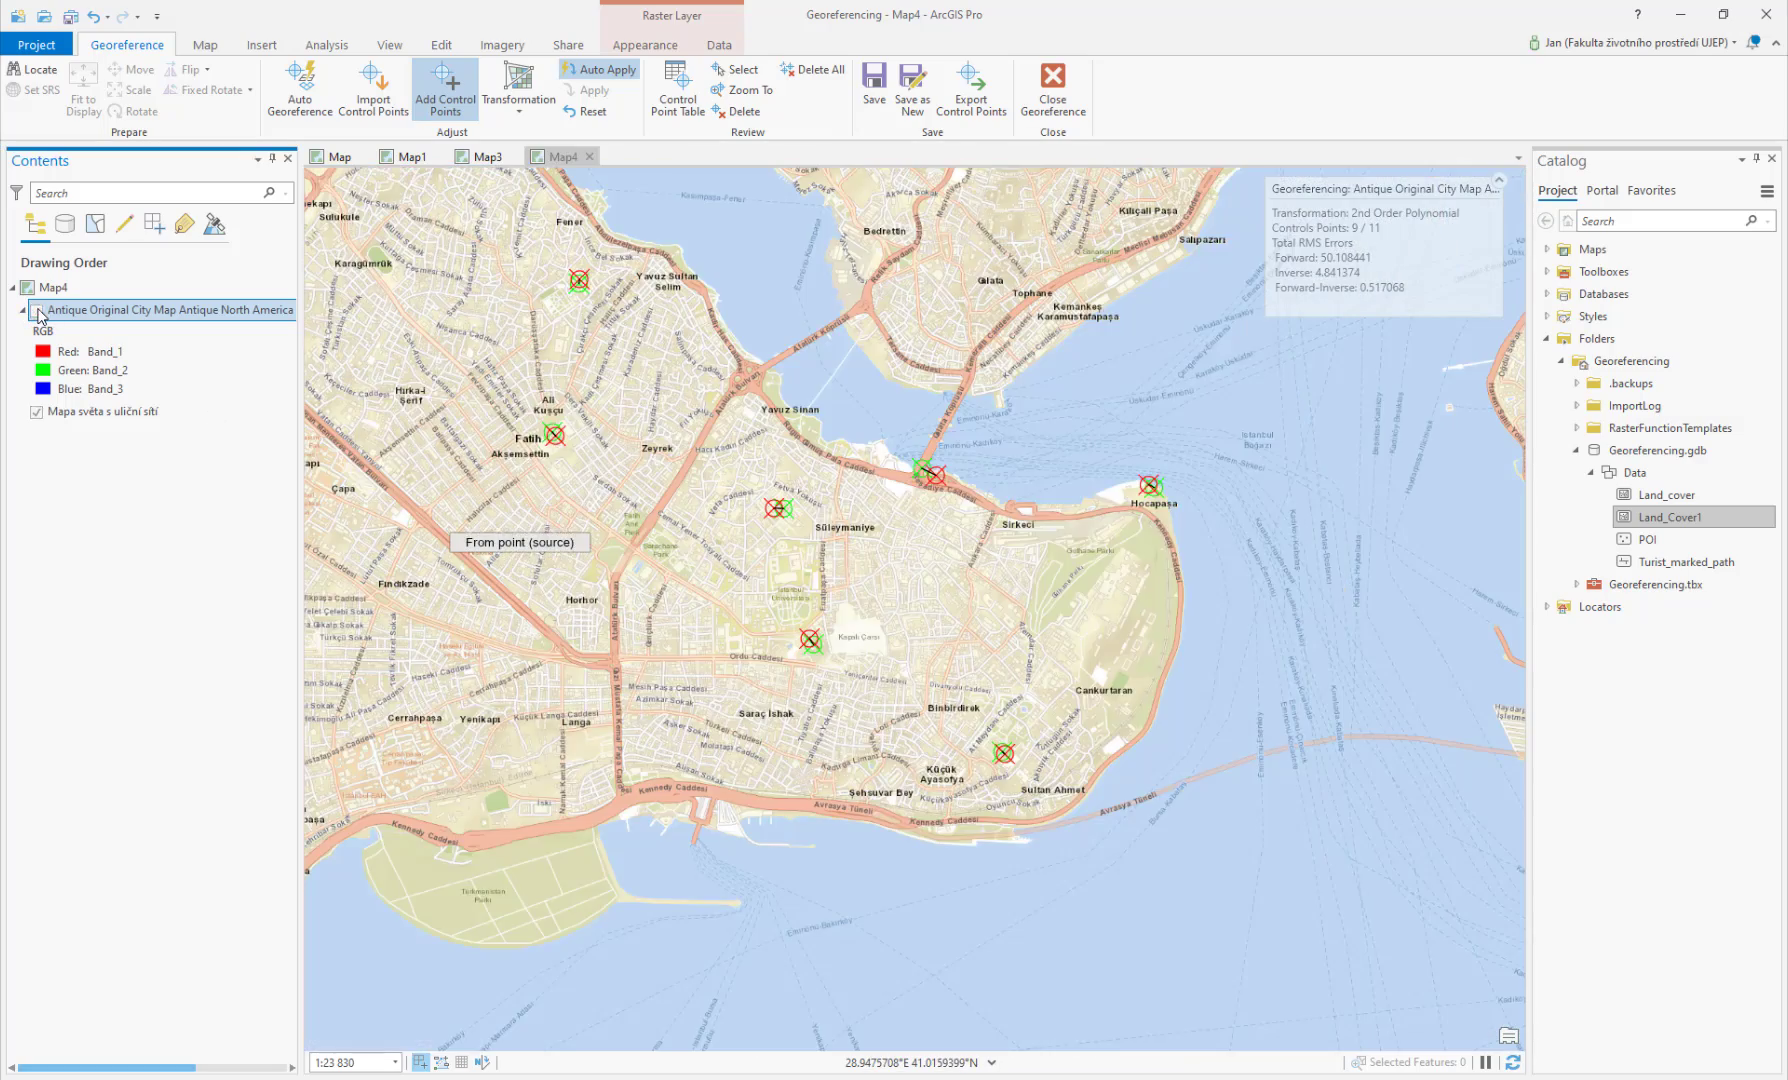
{"action": "left_click", "coordinate": [36, 311]}
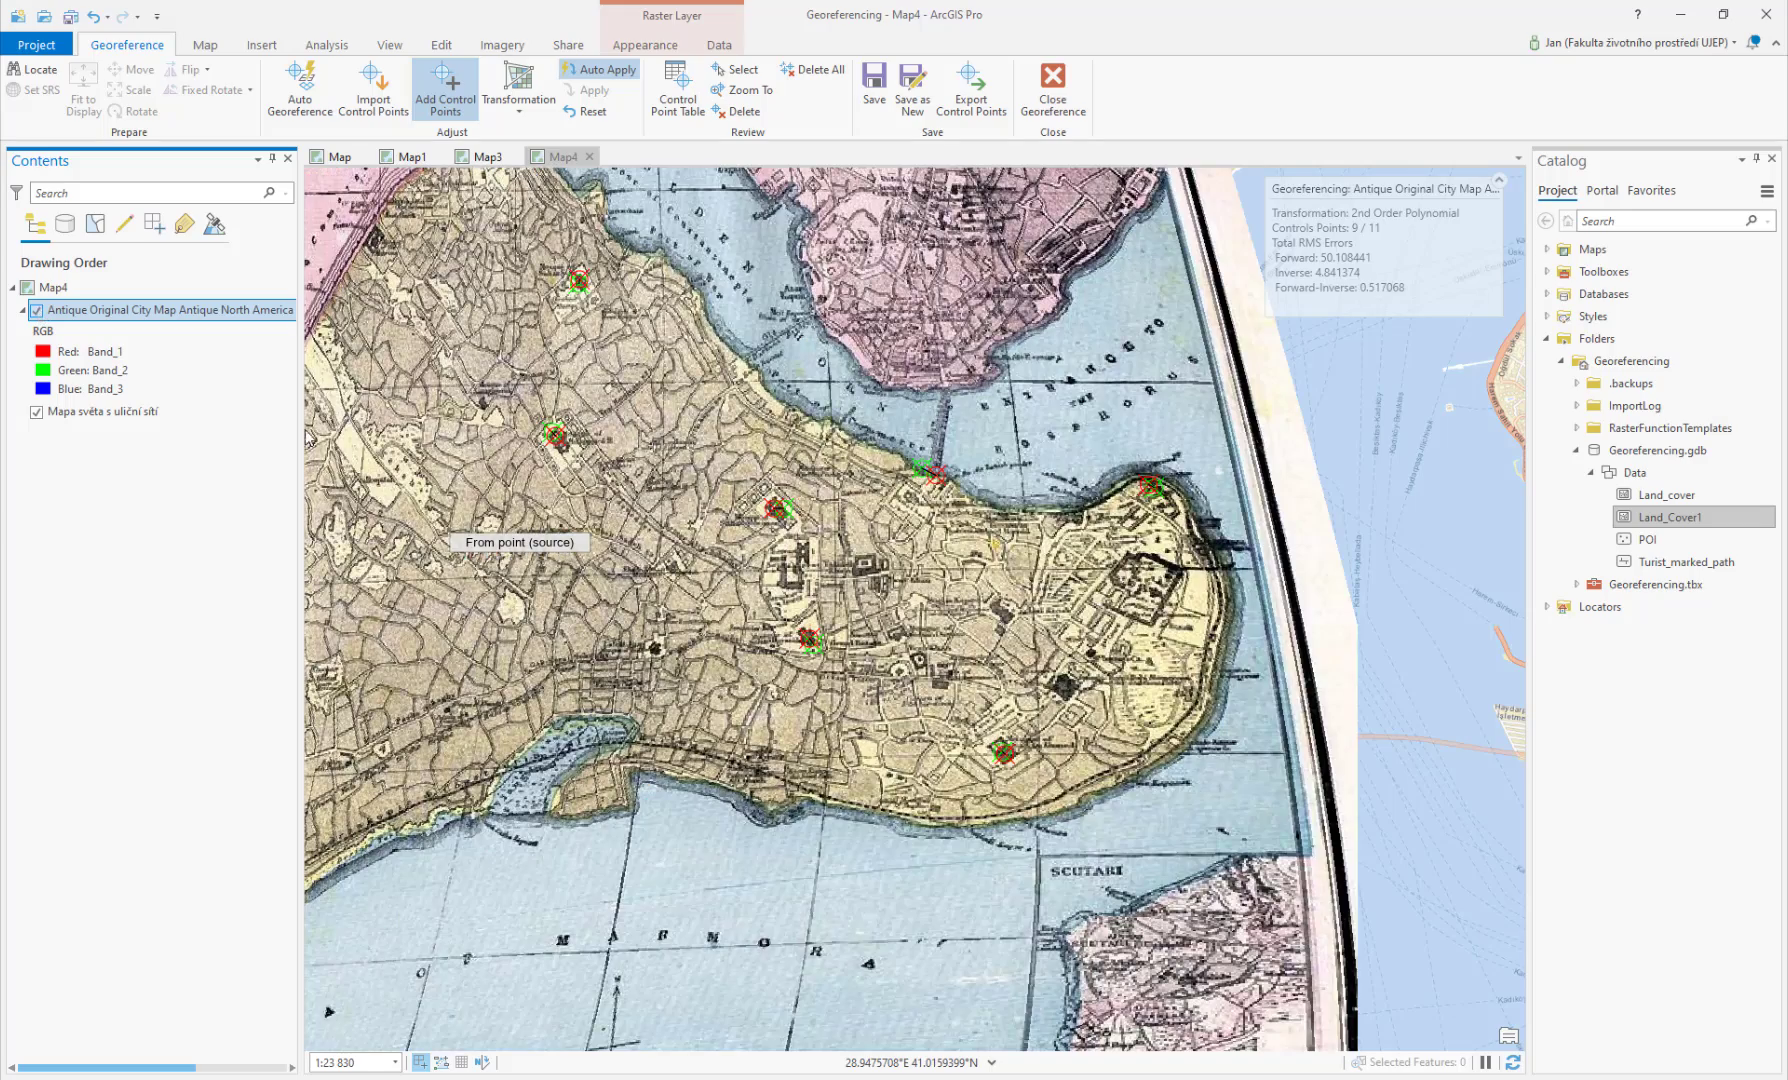
{"action": "scroll", "coordinate": [1152, 577], "scroll_direction": "down", "scroll_amount": 2}
{"action": "scroll", "coordinate": [1152, 577], "scroll_direction": "up", "scroll_amount": 3}
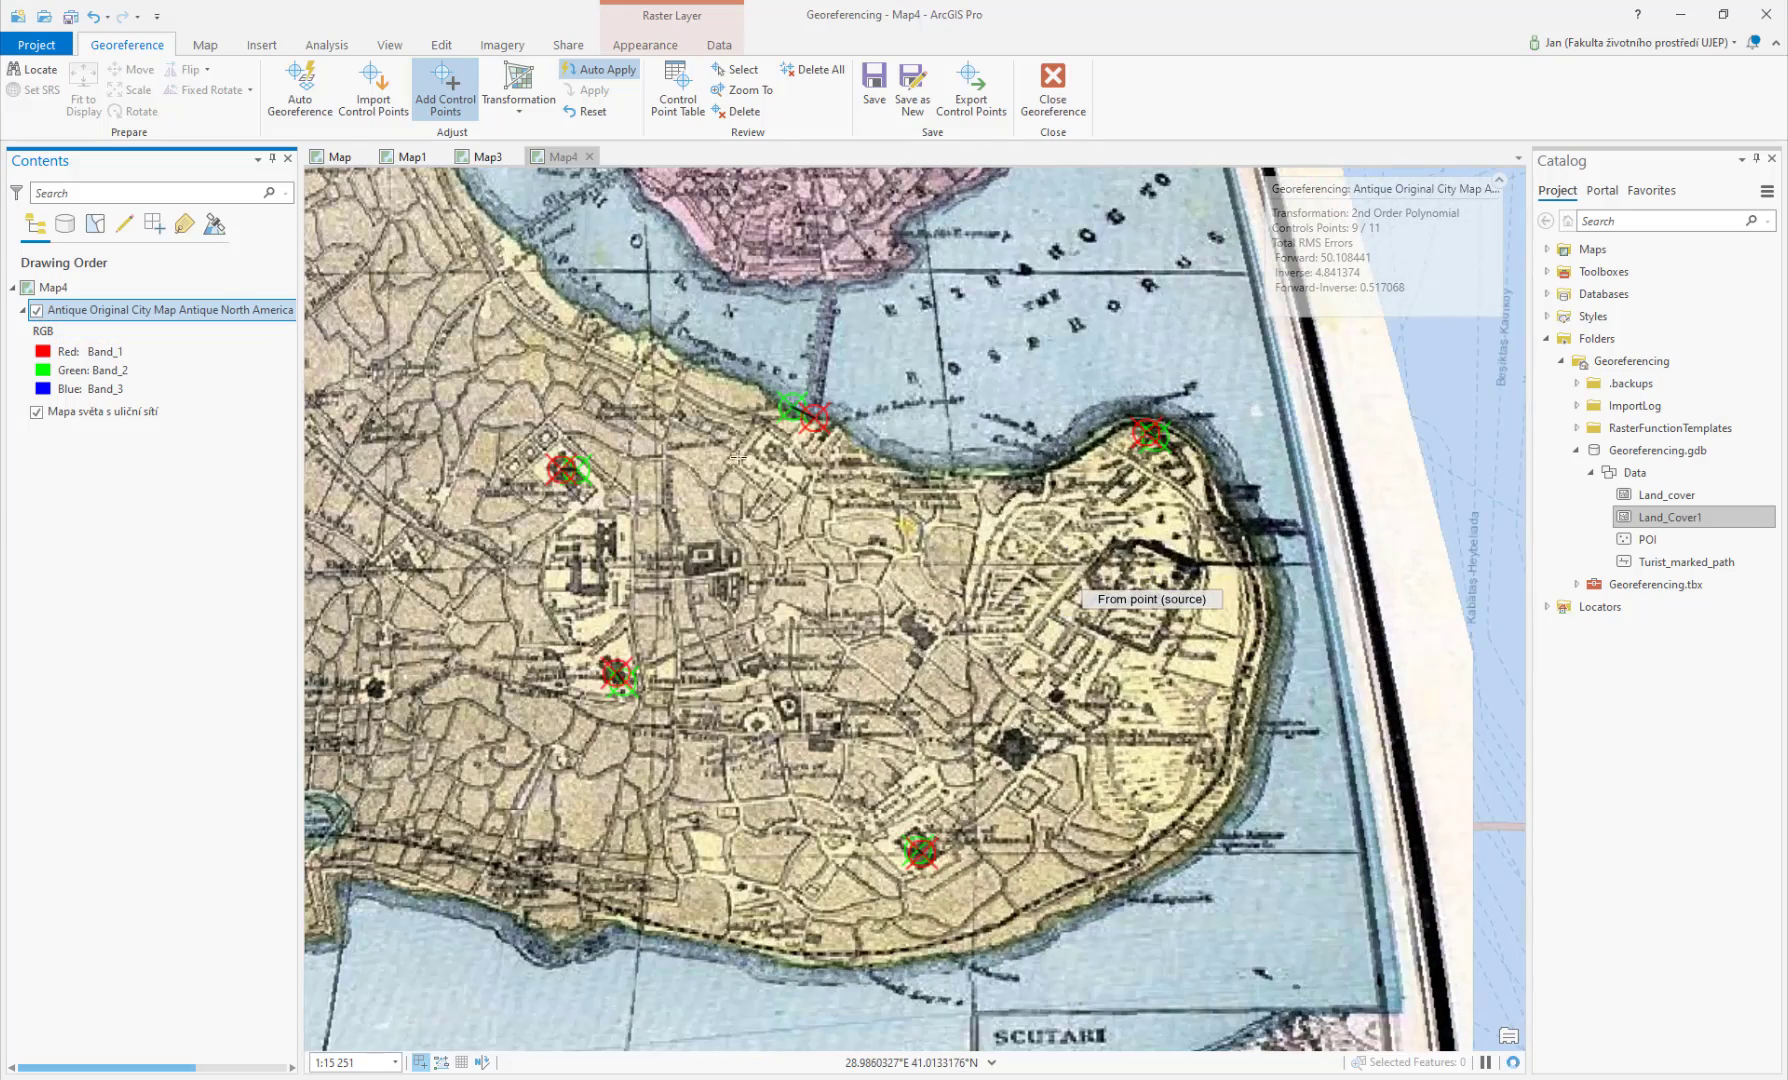
{"action": "left_click", "coordinate": [36, 311]}
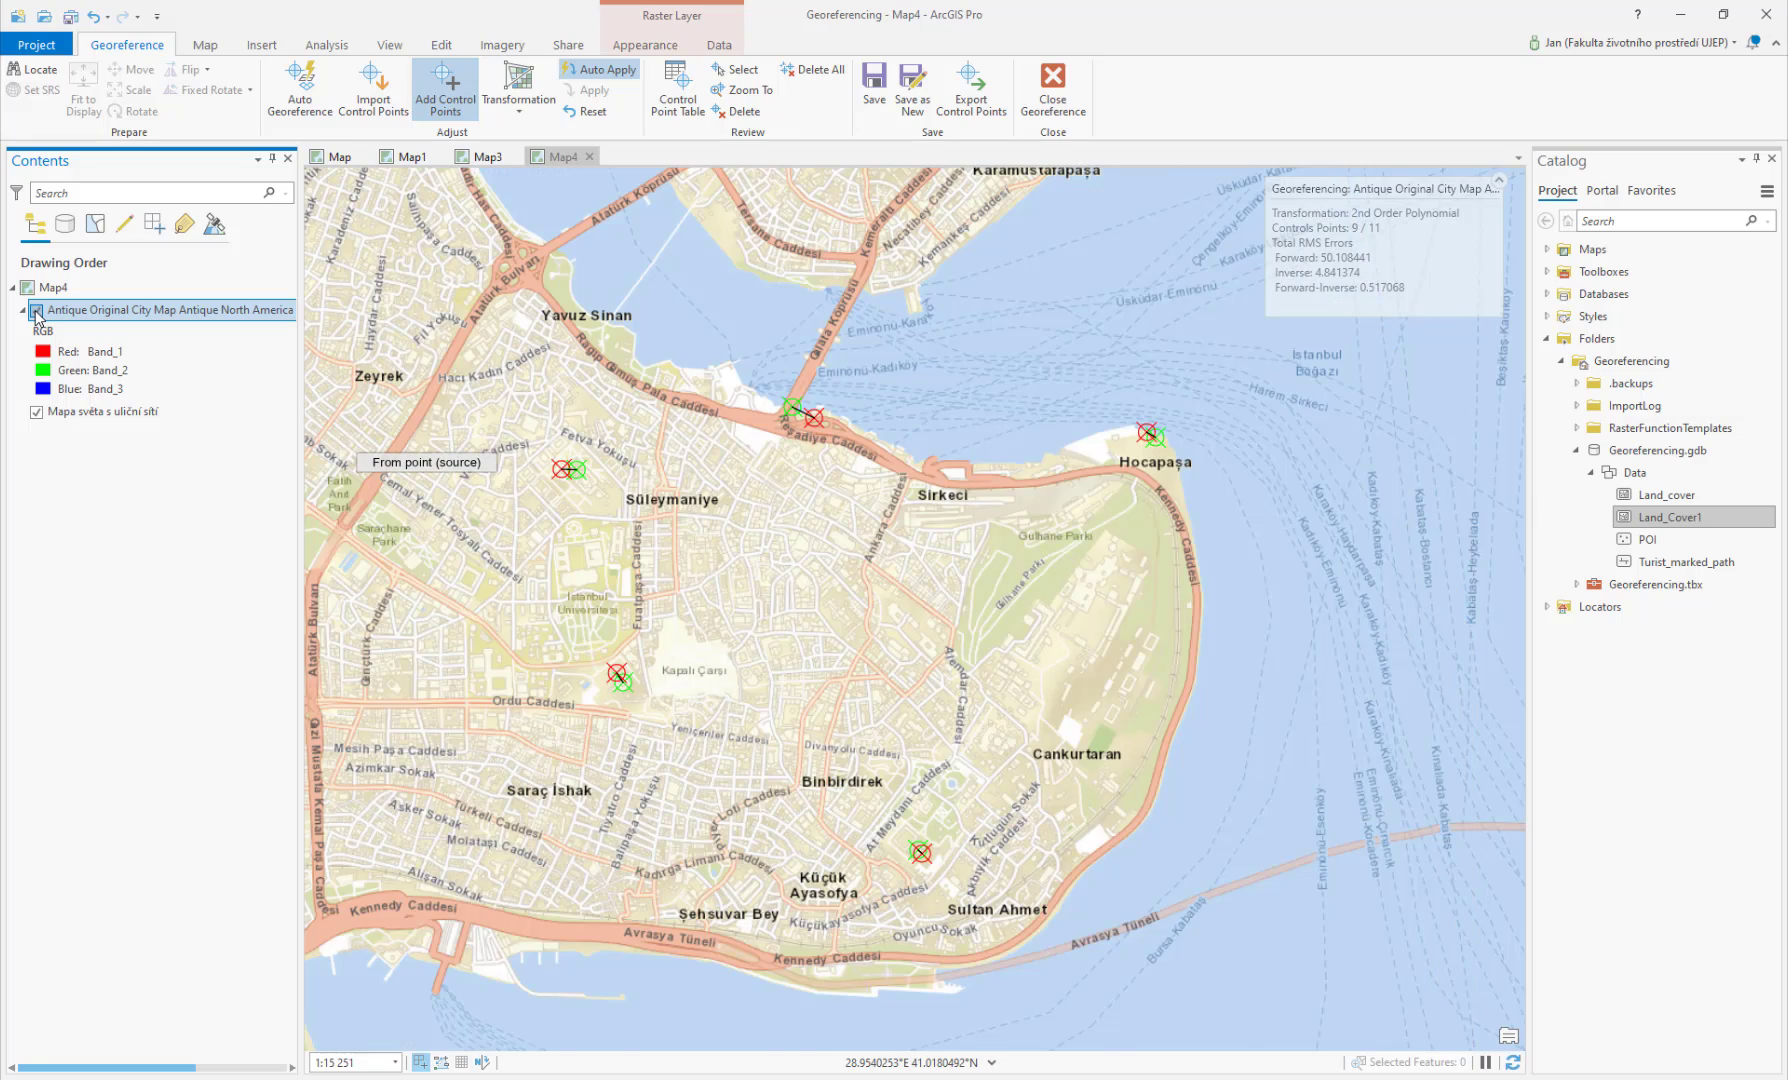
{"action": "left_click", "coordinate": [36, 311]}
{"action": "left_click", "coordinate": [36, 311]}
{"action": "left_click", "coordinate": [36, 311]}
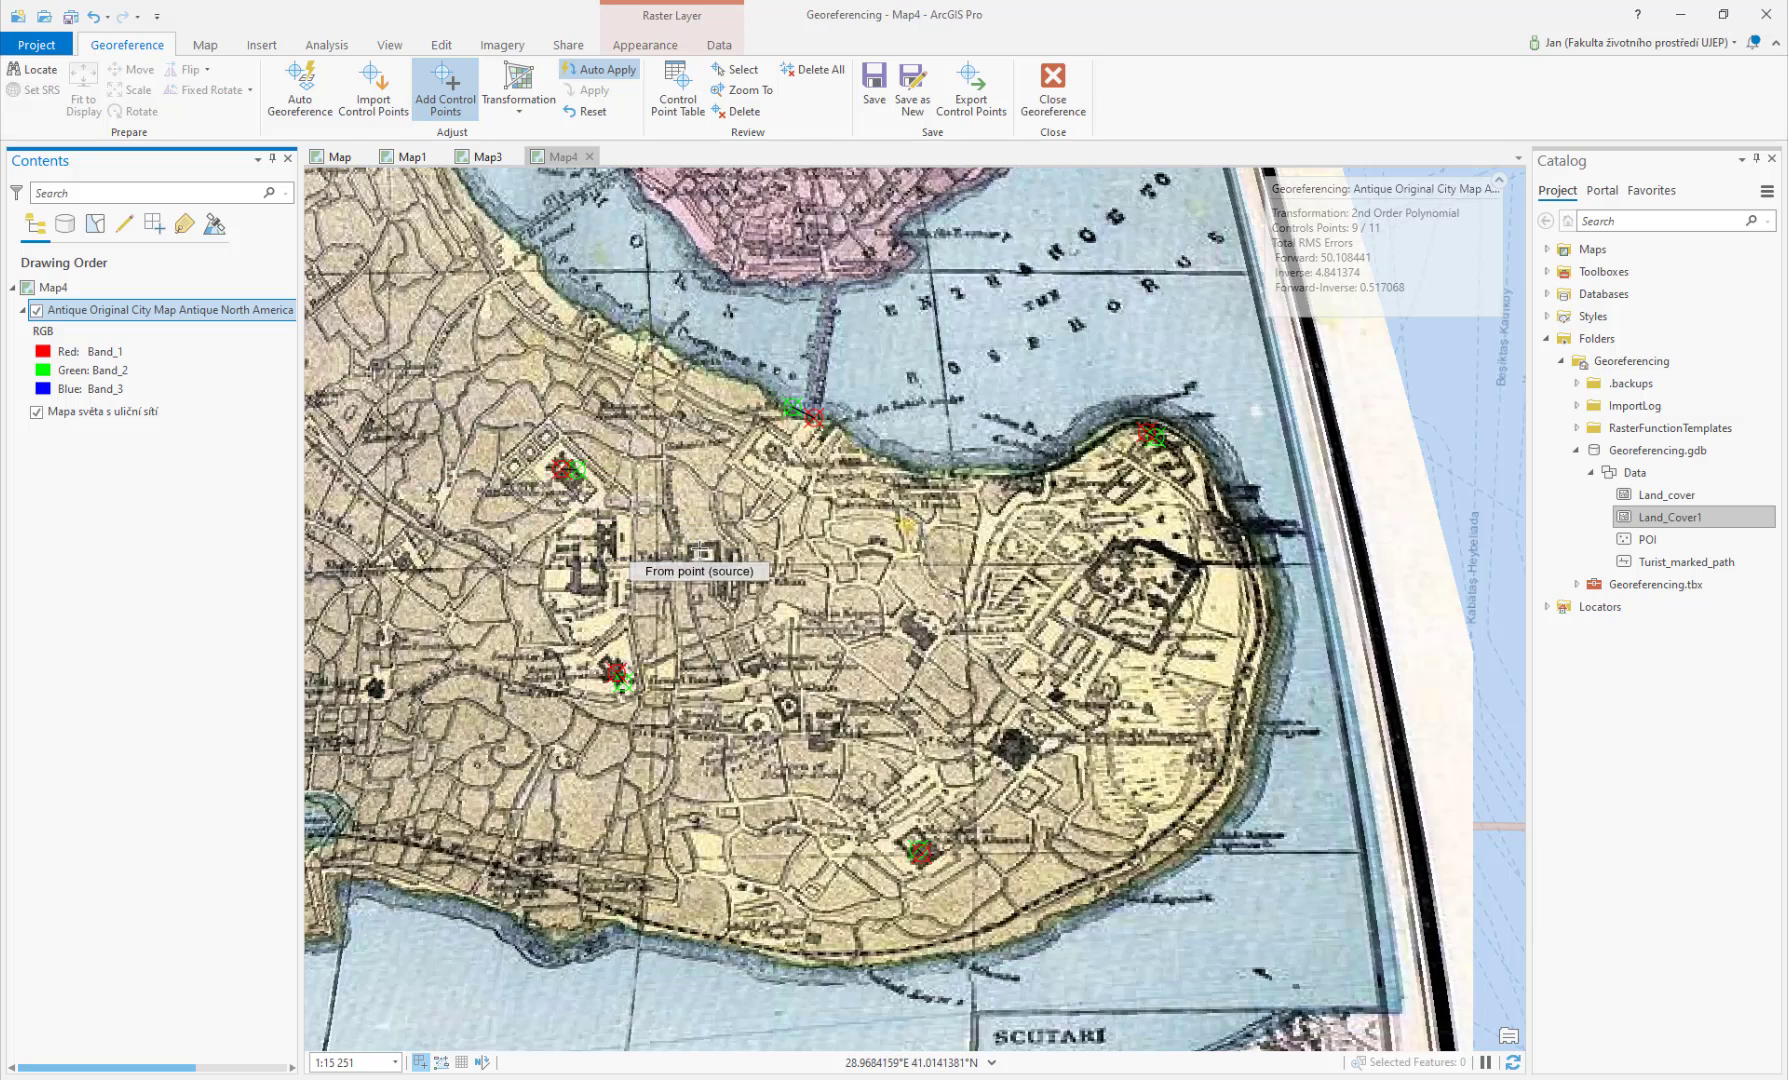
Step: Add a control point linking the antique map's square building east of the central compound to its basemap location south of the Süleymaniye label
{"action": "left_click", "coordinate": [673, 553]}
{"action": "left_click", "coordinate": [36, 311]}
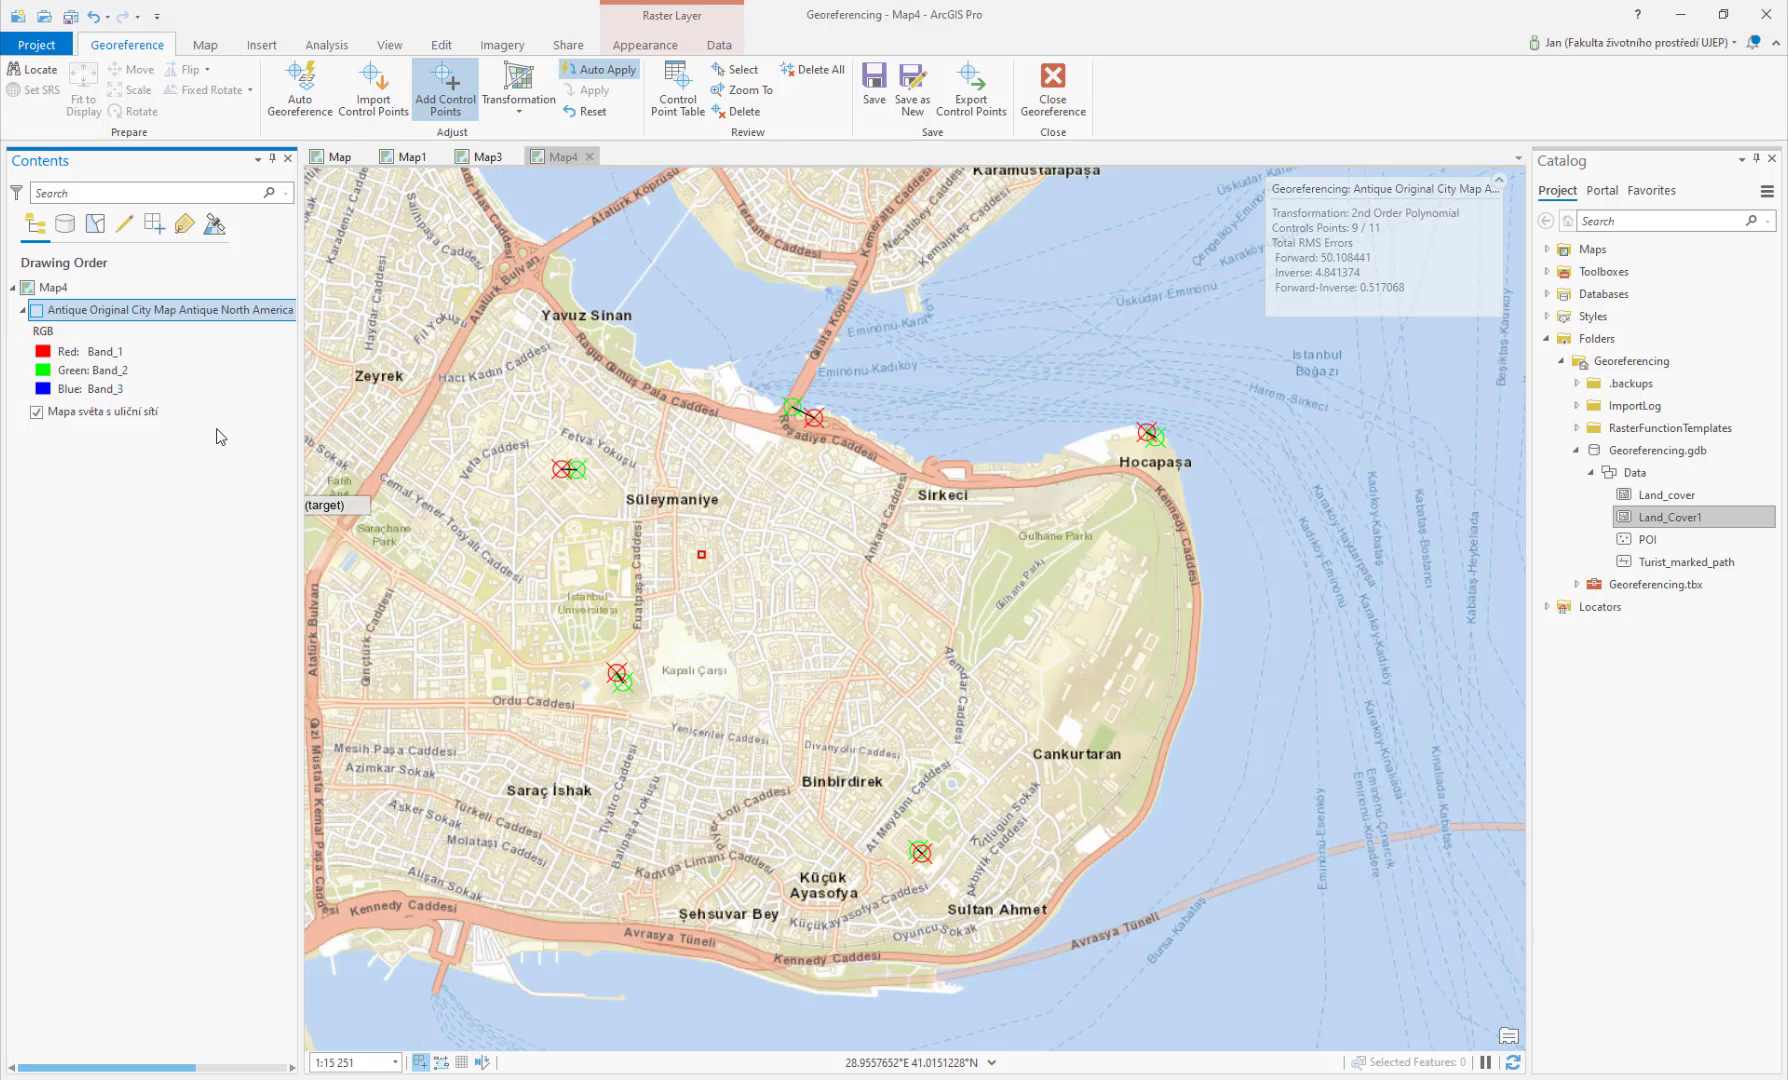
{"action": "left_click", "coordinate": [701, 554]}
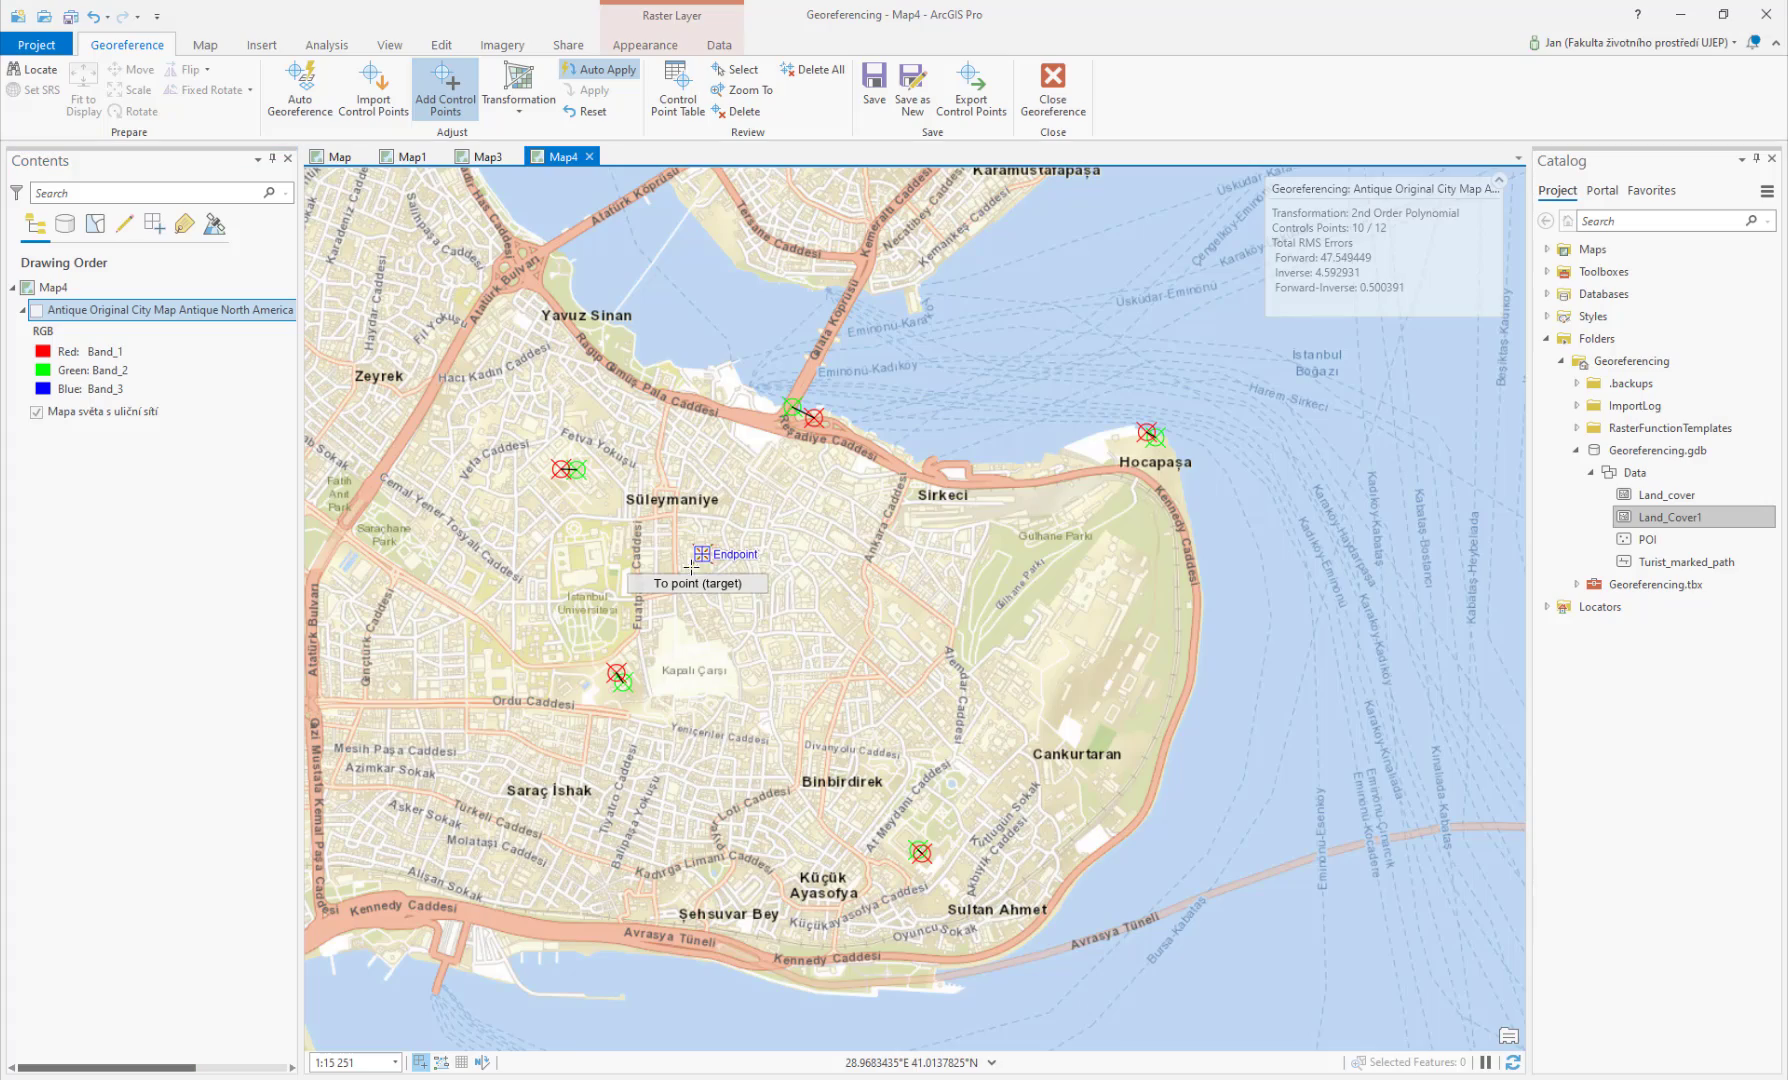
Step: Add a control point linking the antique map's mosque southwest of the central compound to its basemap location between Gençtürk Caddesi and Ordu Caddesi
{"action": "left_click", "coordinate": [37, 311]}
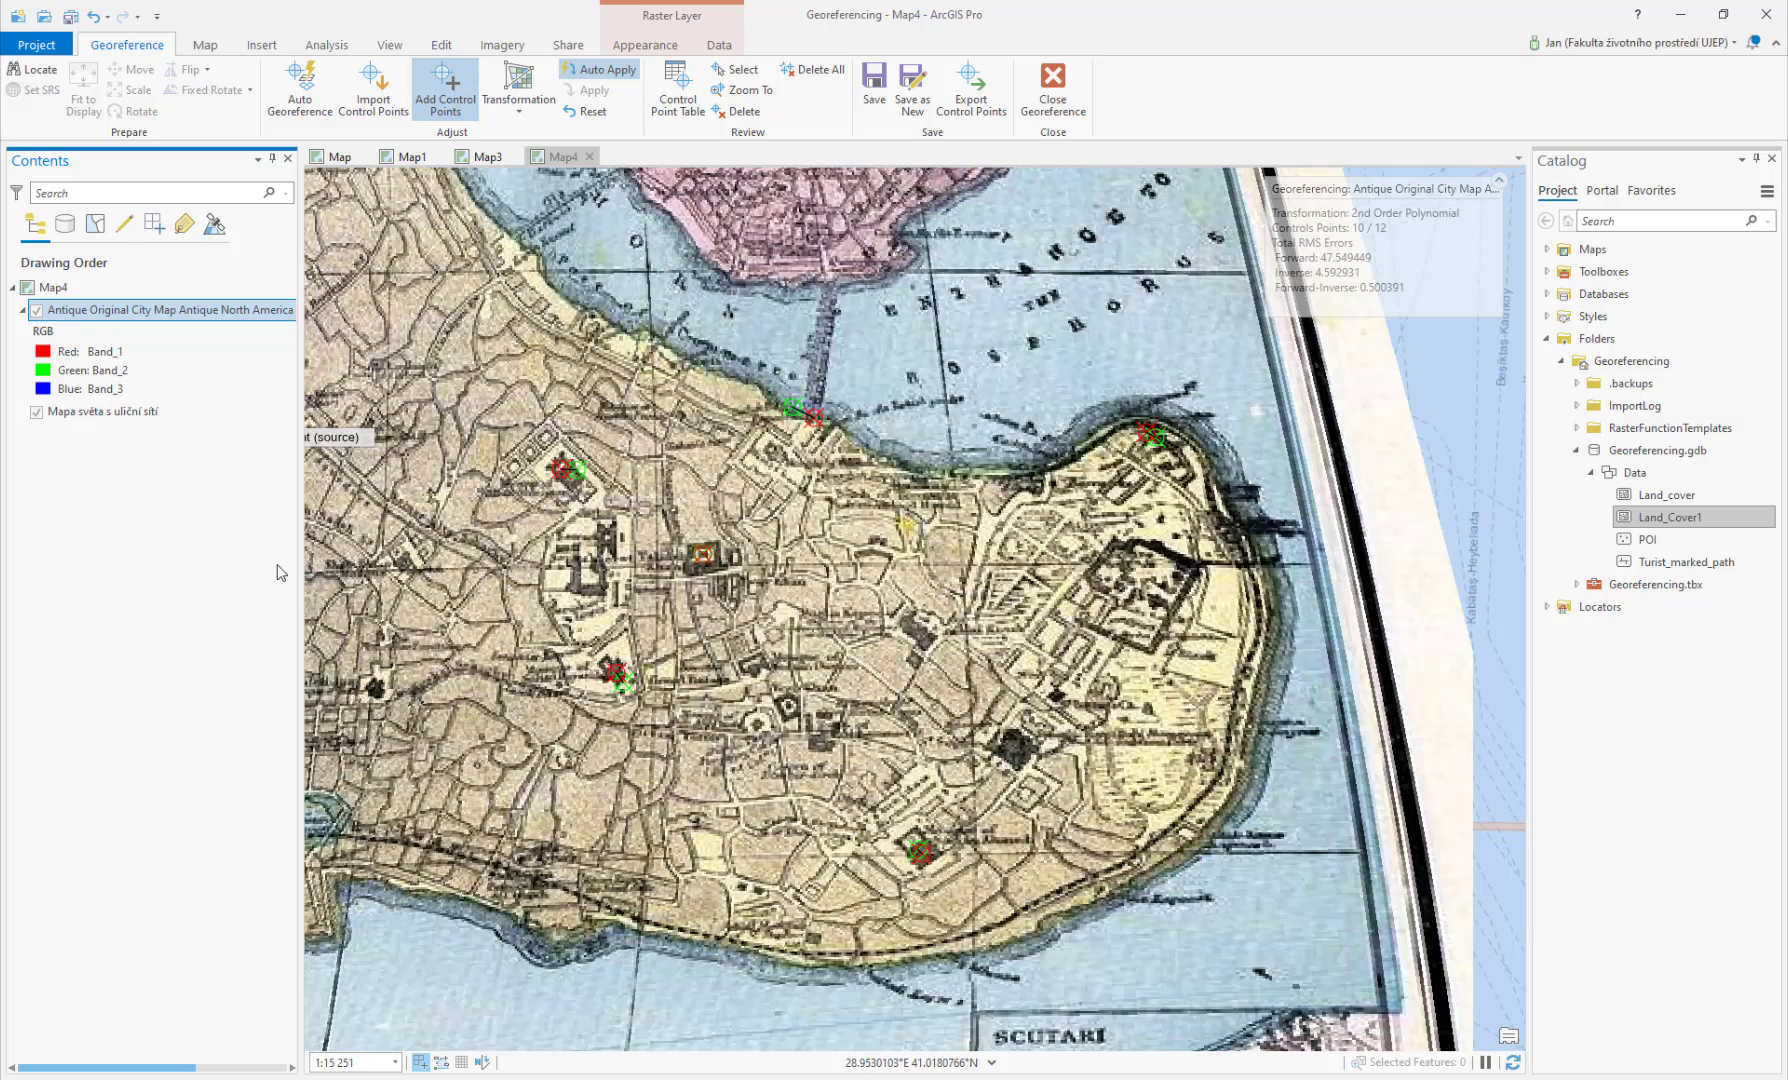
{"action": "left_click_drag", "start_coordinate": [718, 797], "coordinate": [1026, 647]}
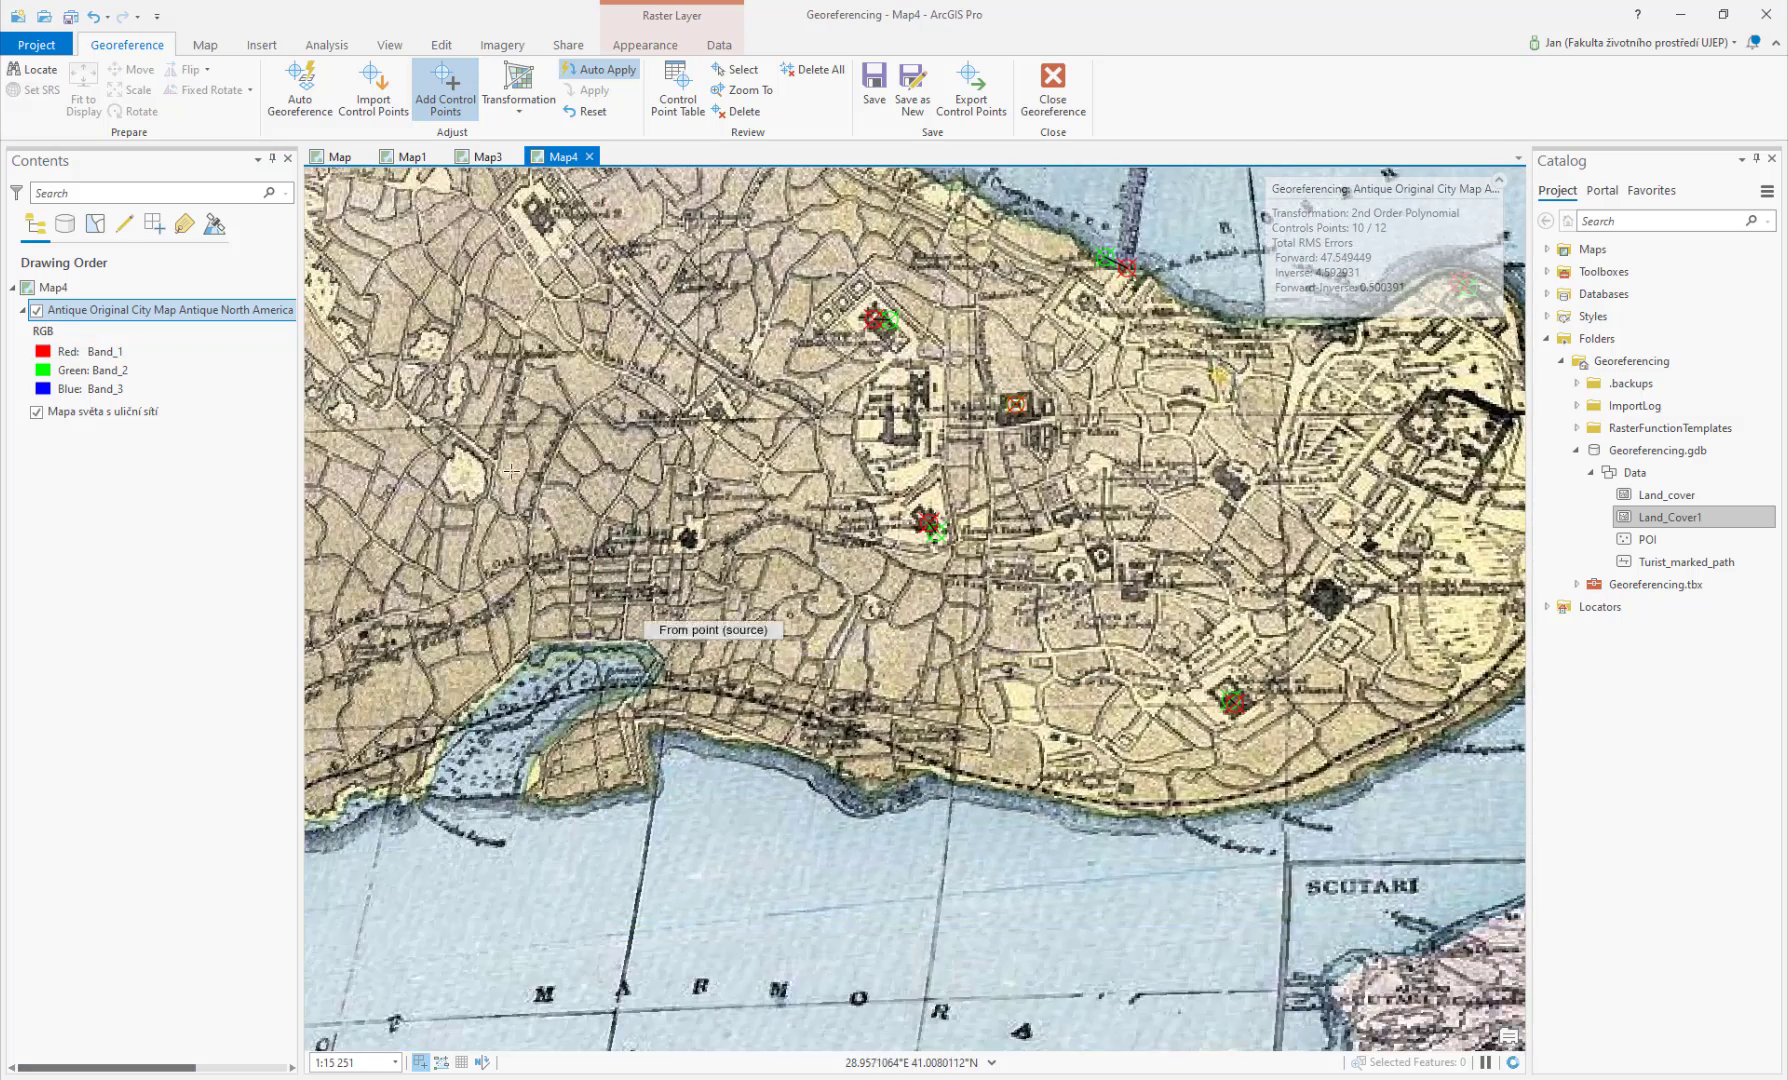
{"action": "left_click", "coordinate": [36, 311]}
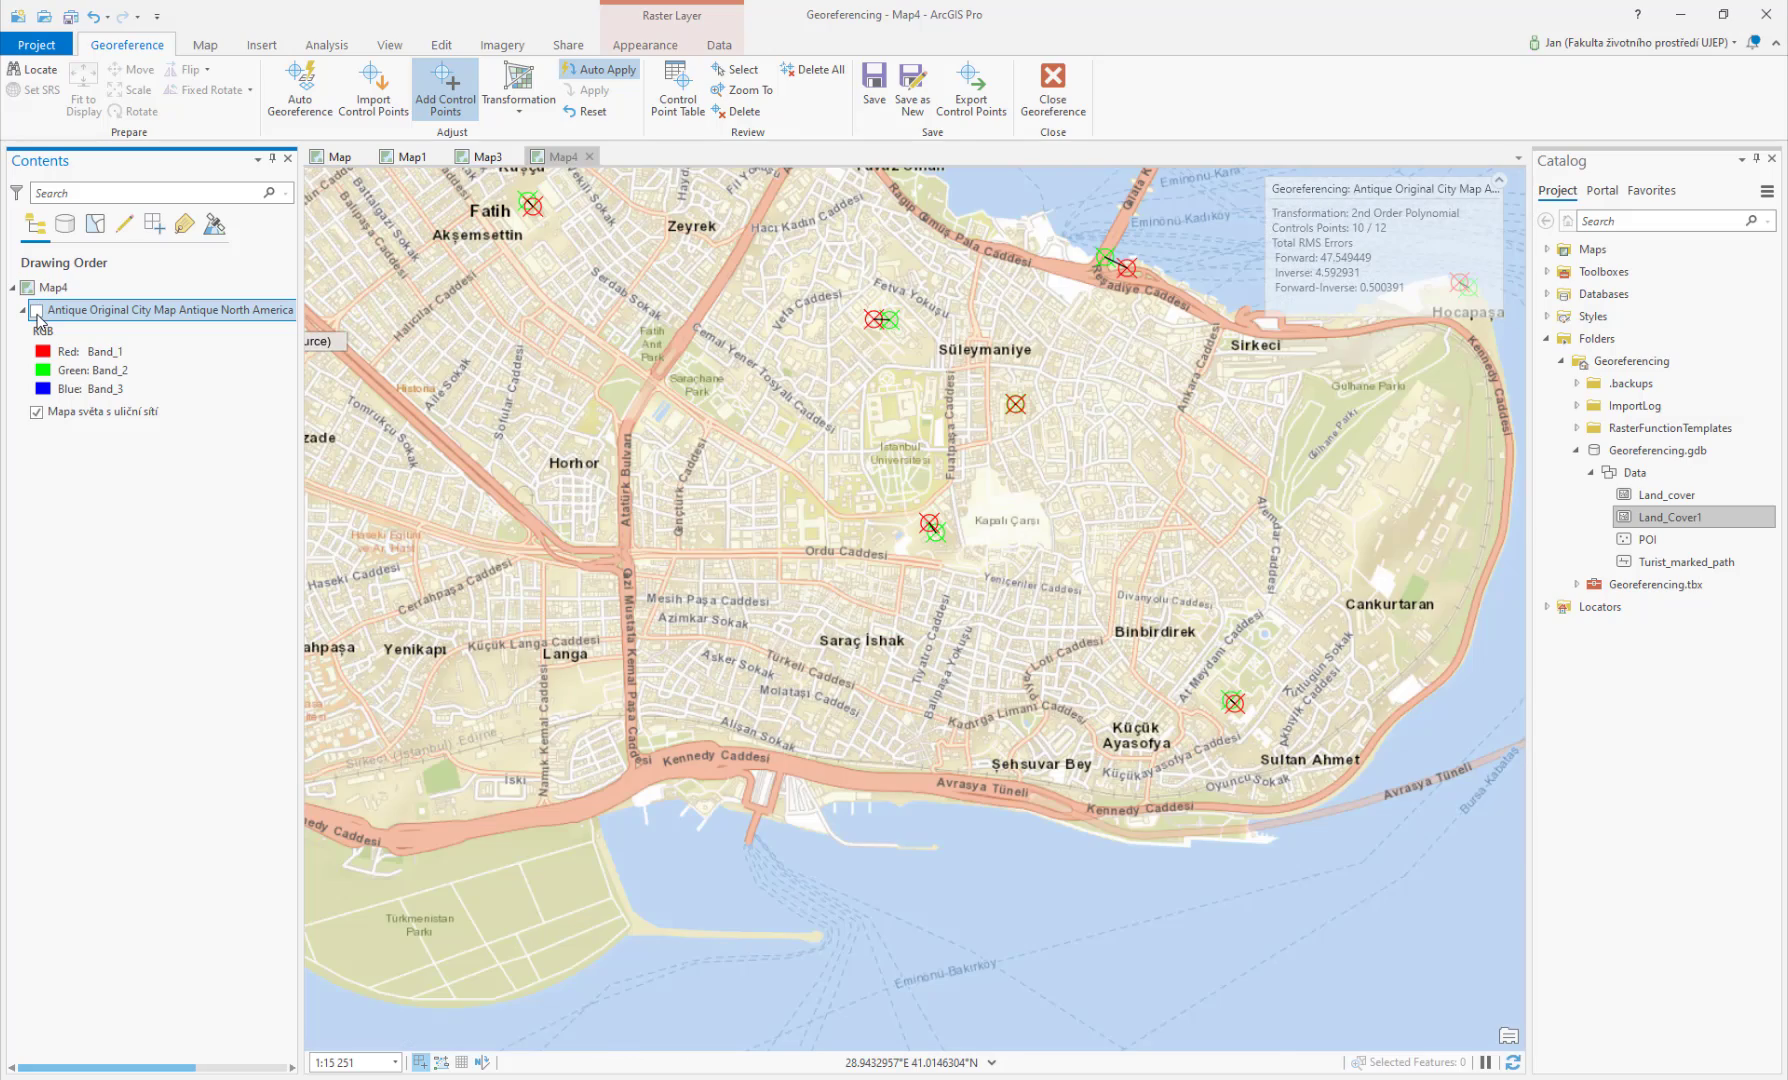
{"action": "left_click", "coordinate": [37, 311]}
{"action": "left_click", "coordinate": [689, 540]}
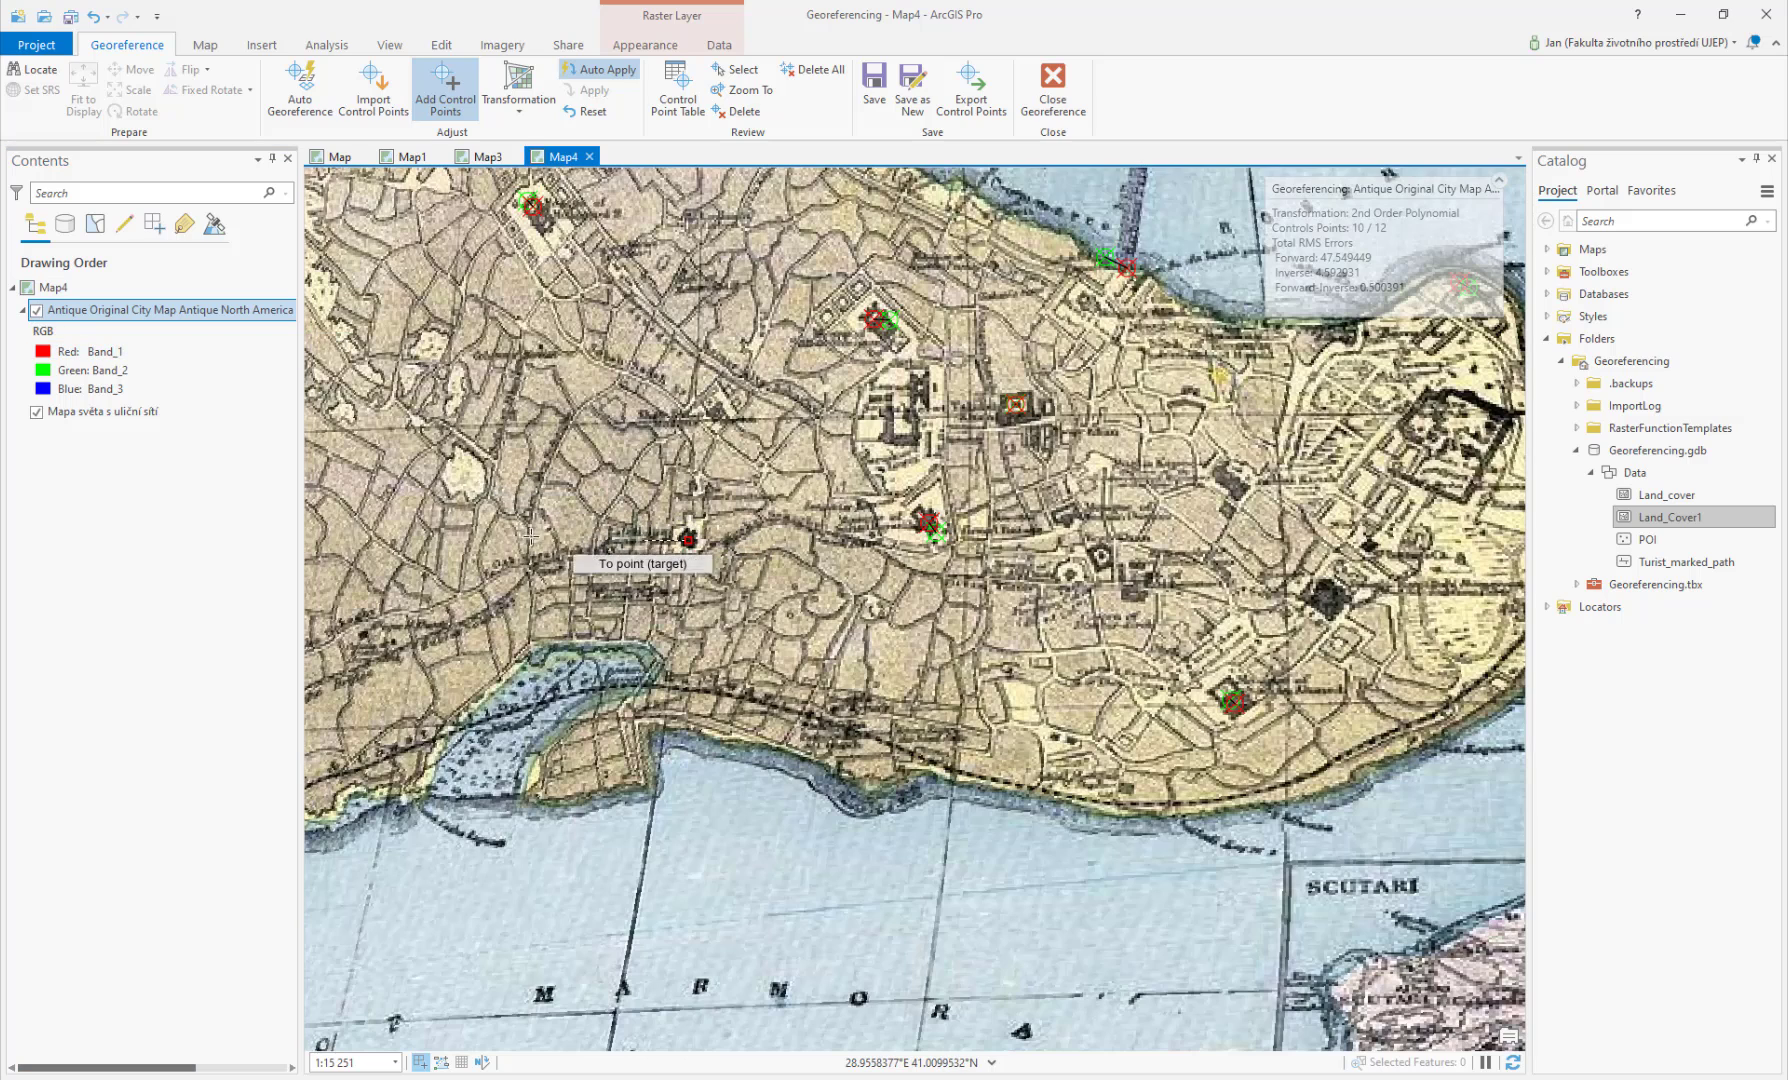
{"action": "left_click", "coordinate": [36, 311]}
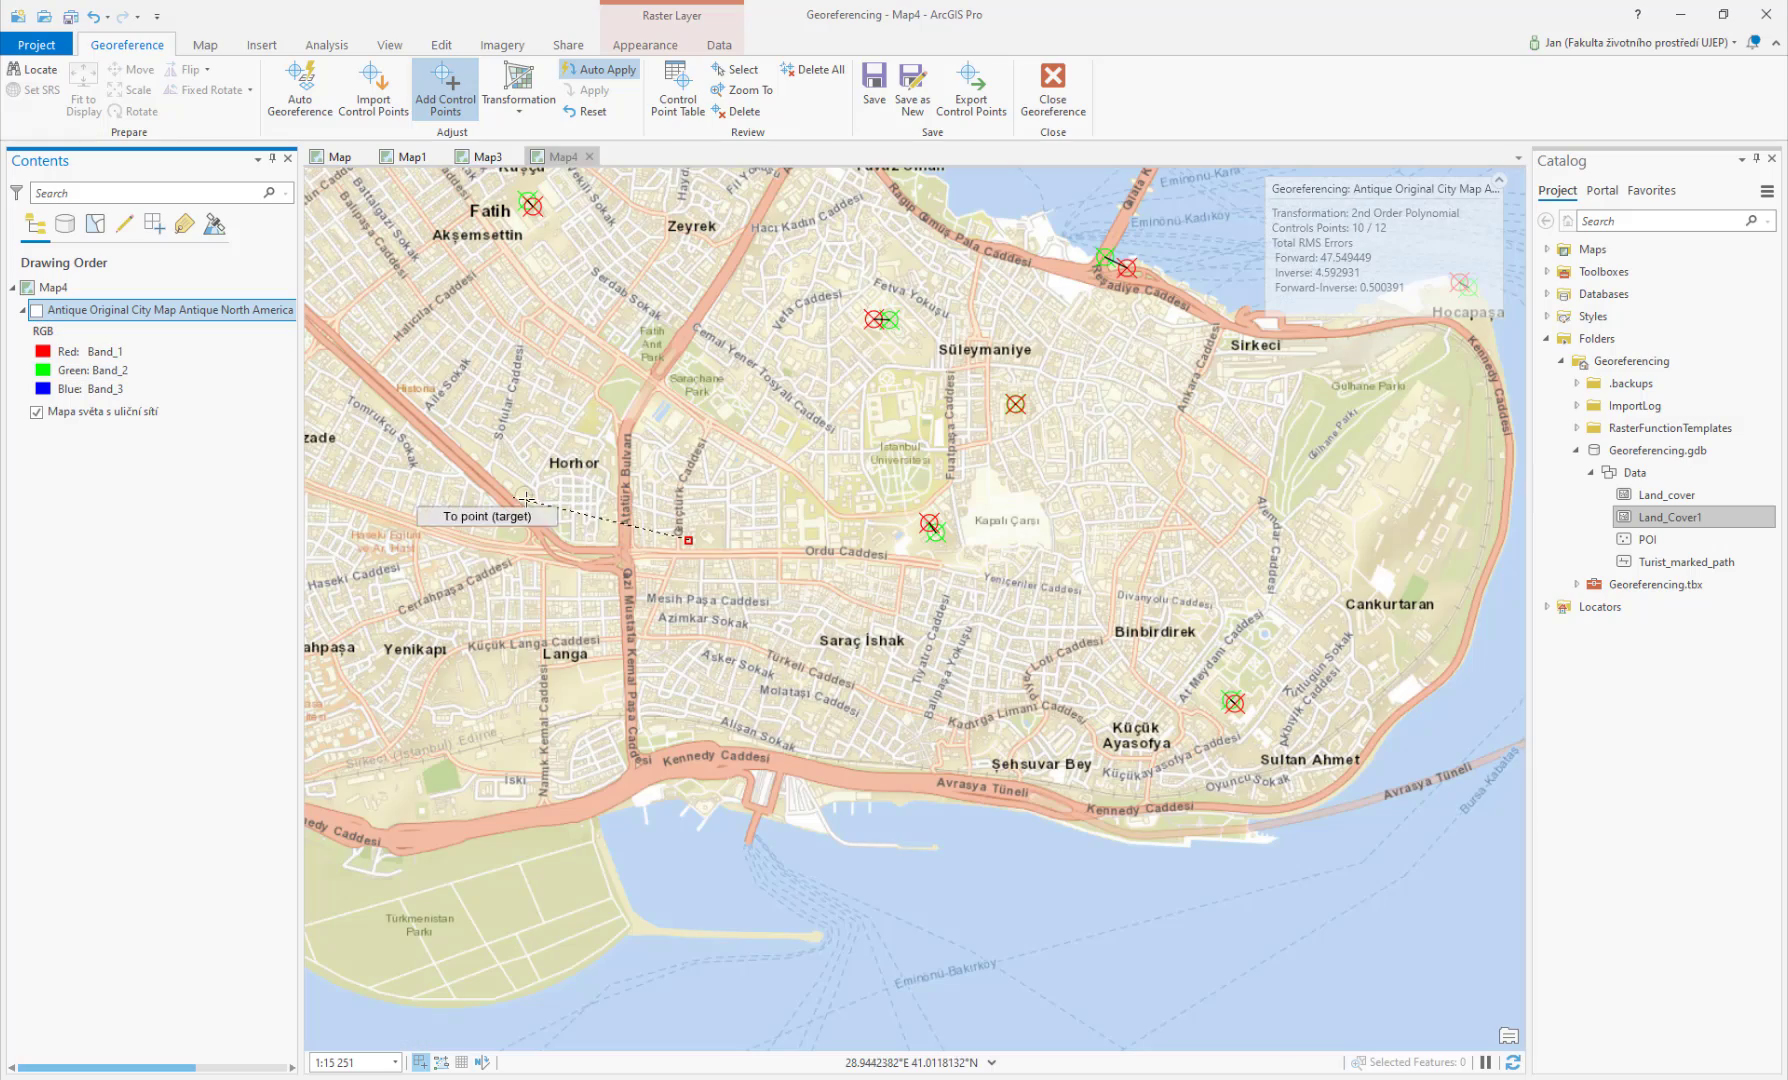
{"action": "left_click", "coordinate": [703, 538]}
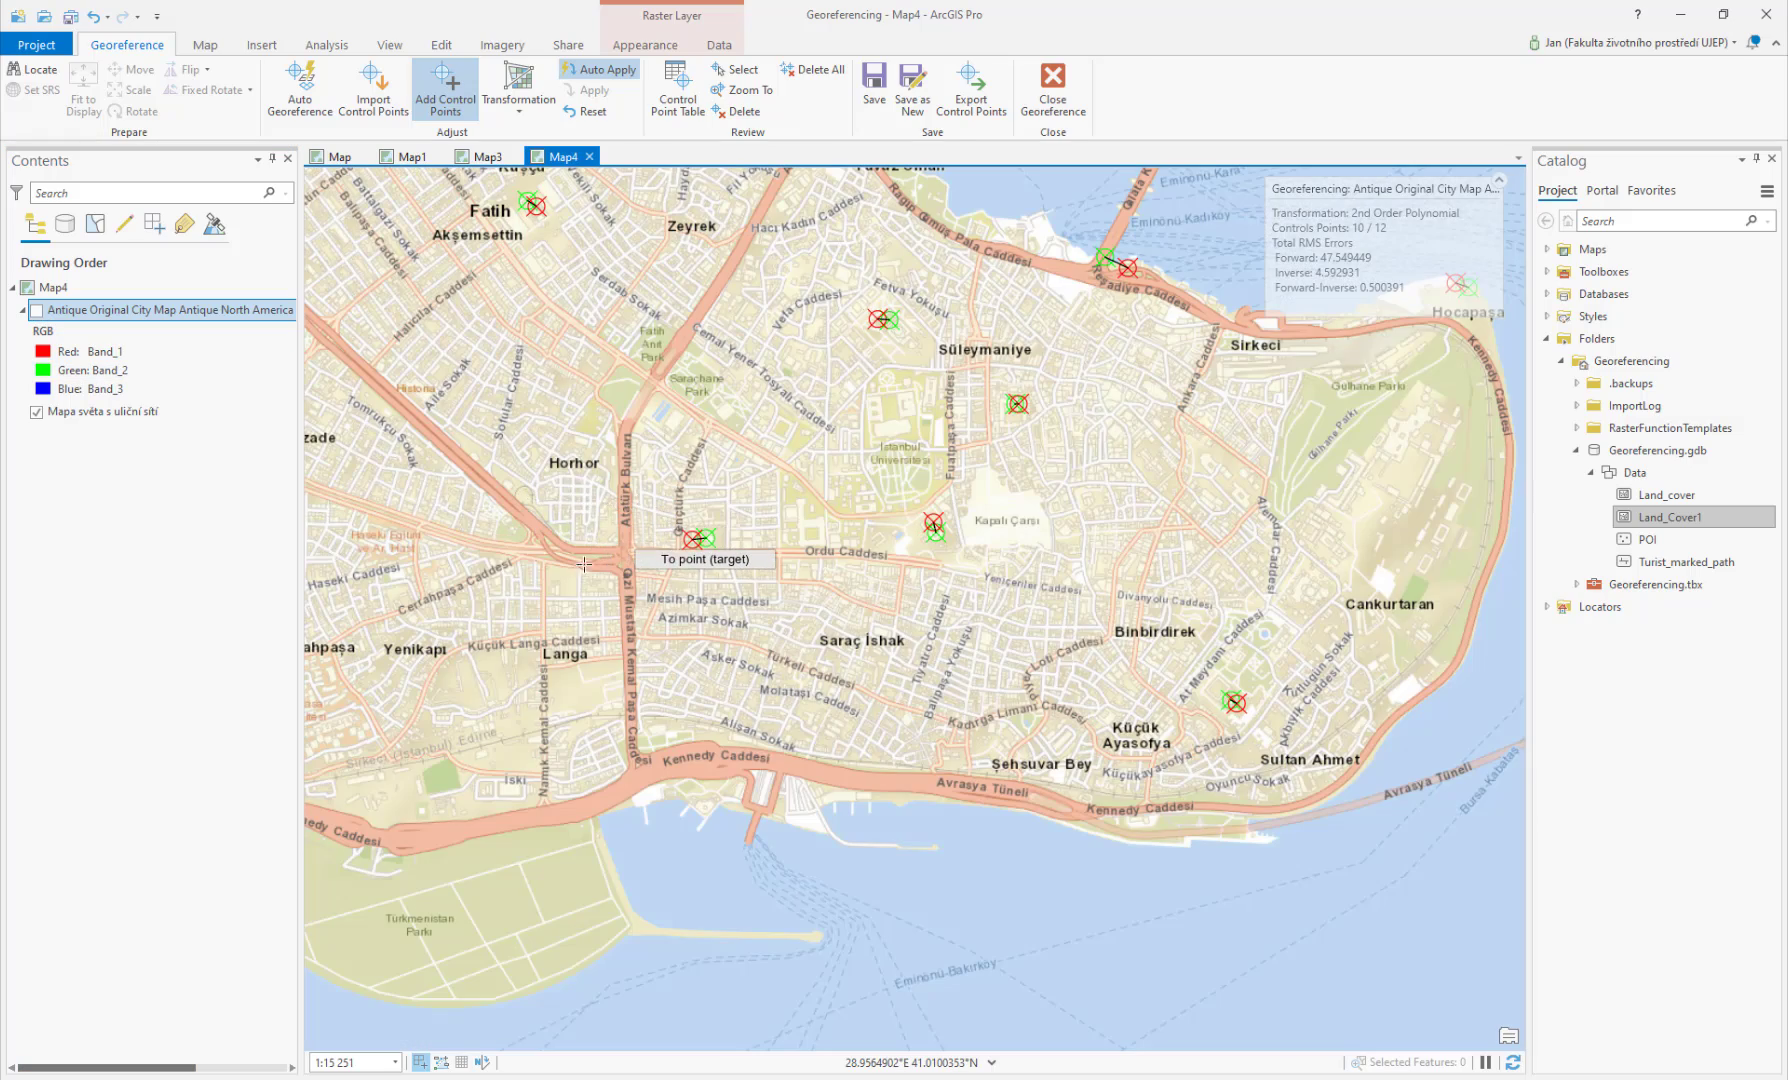
{"action": "left_click", "coordinate": [37, 310]}
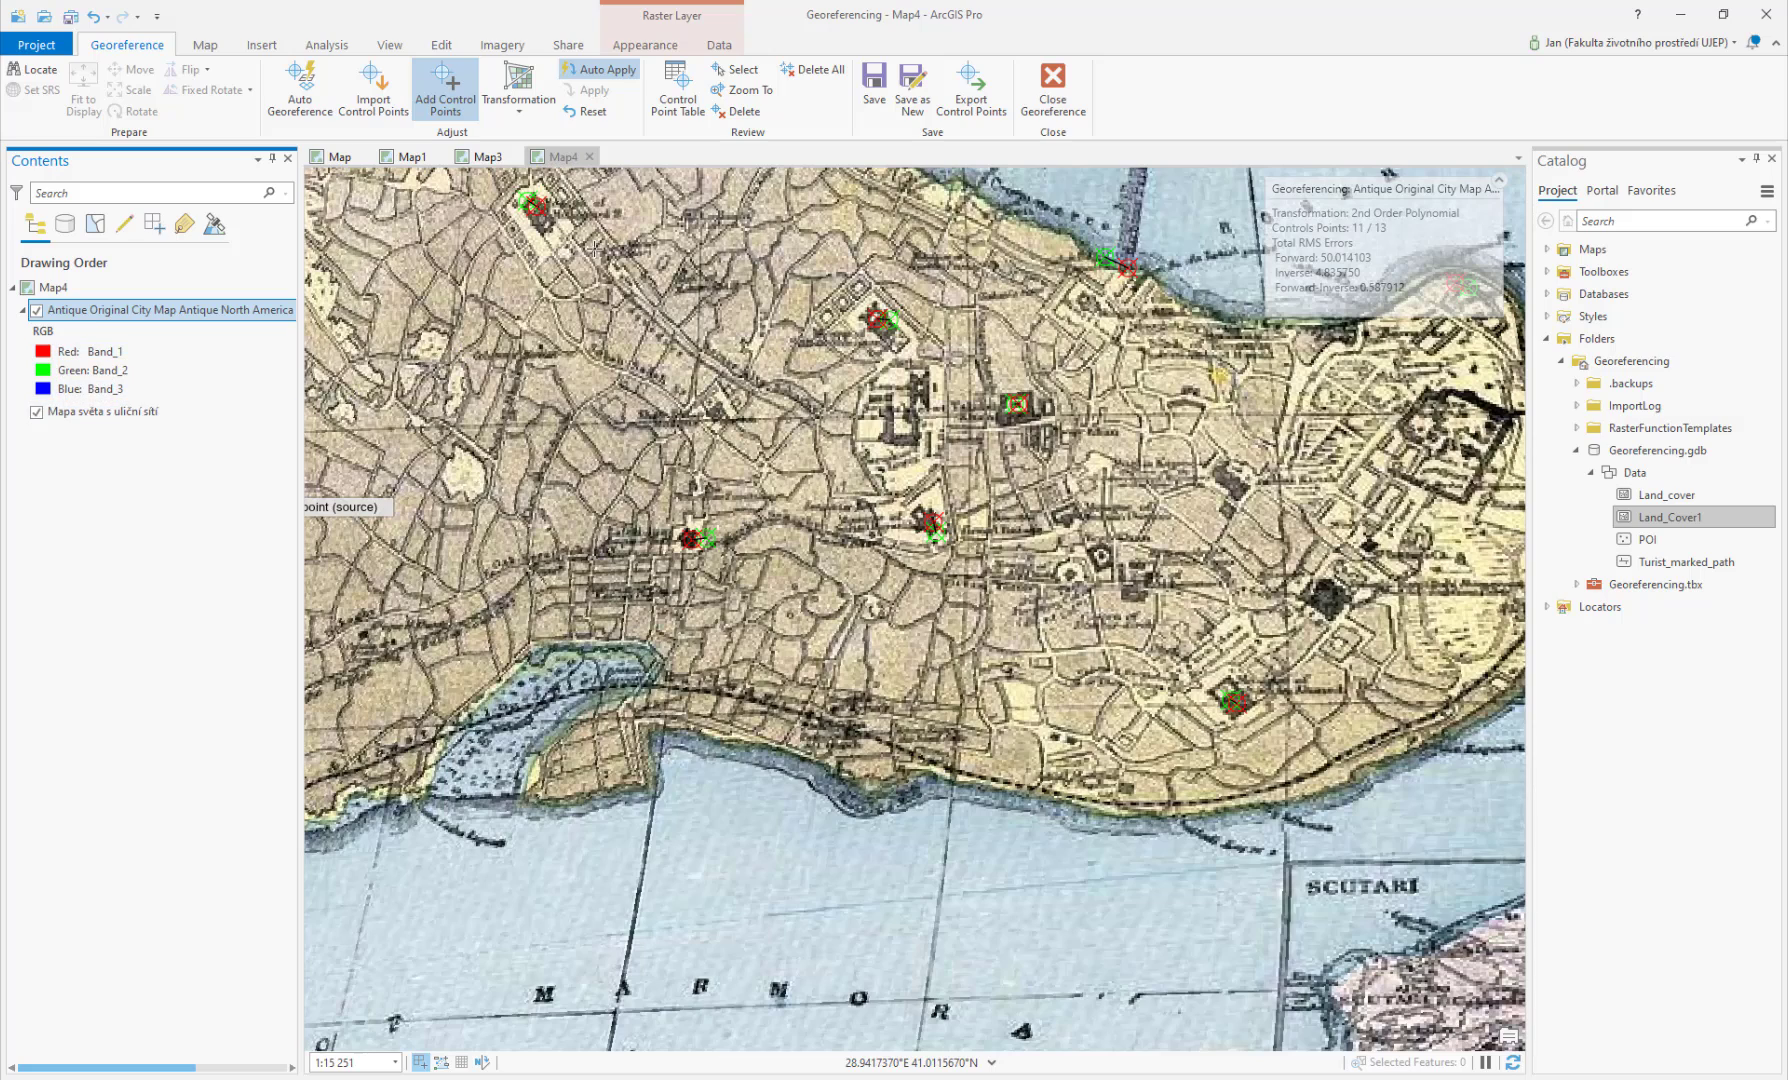
Step: Try the 3rd Order Polynomial transformation on the antique map from its control point table, and switch back to 2nd Order Polynomial
{"action": "left_click", "coordinate": [678, 95]}
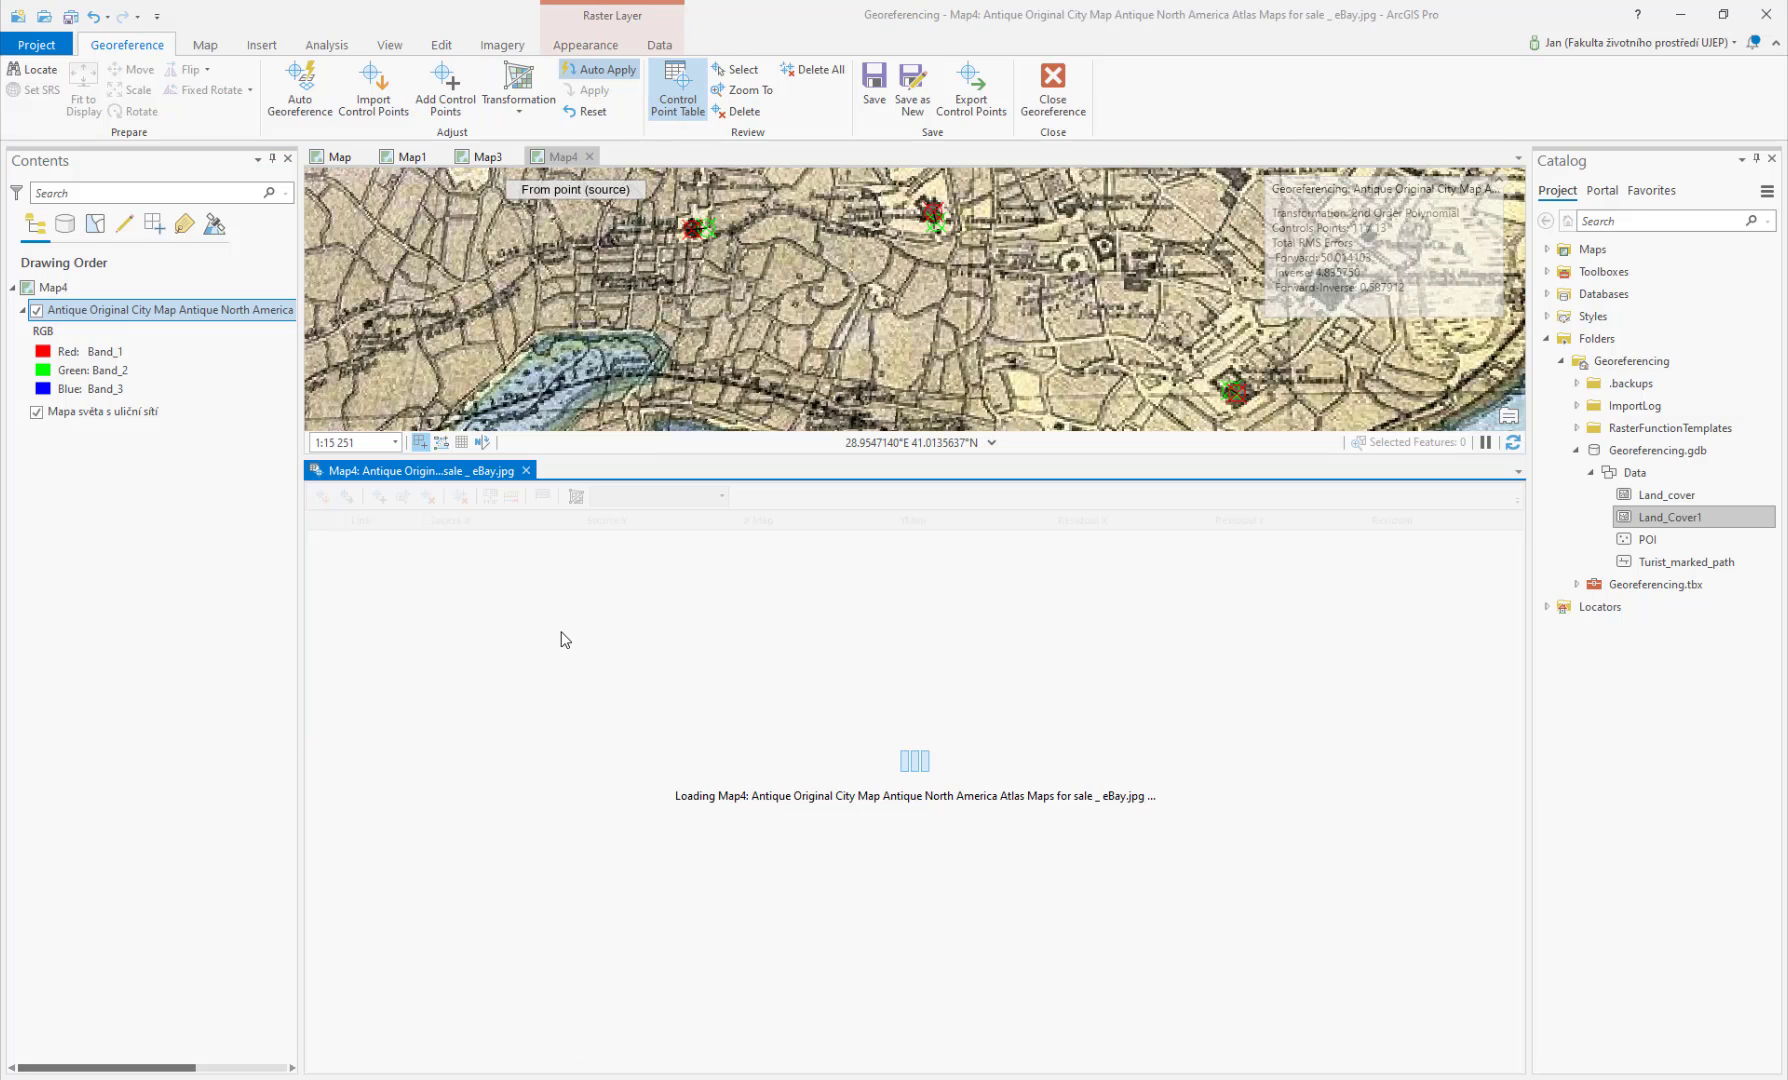
{"action": "left_click", "coordinate": [412, 578]}
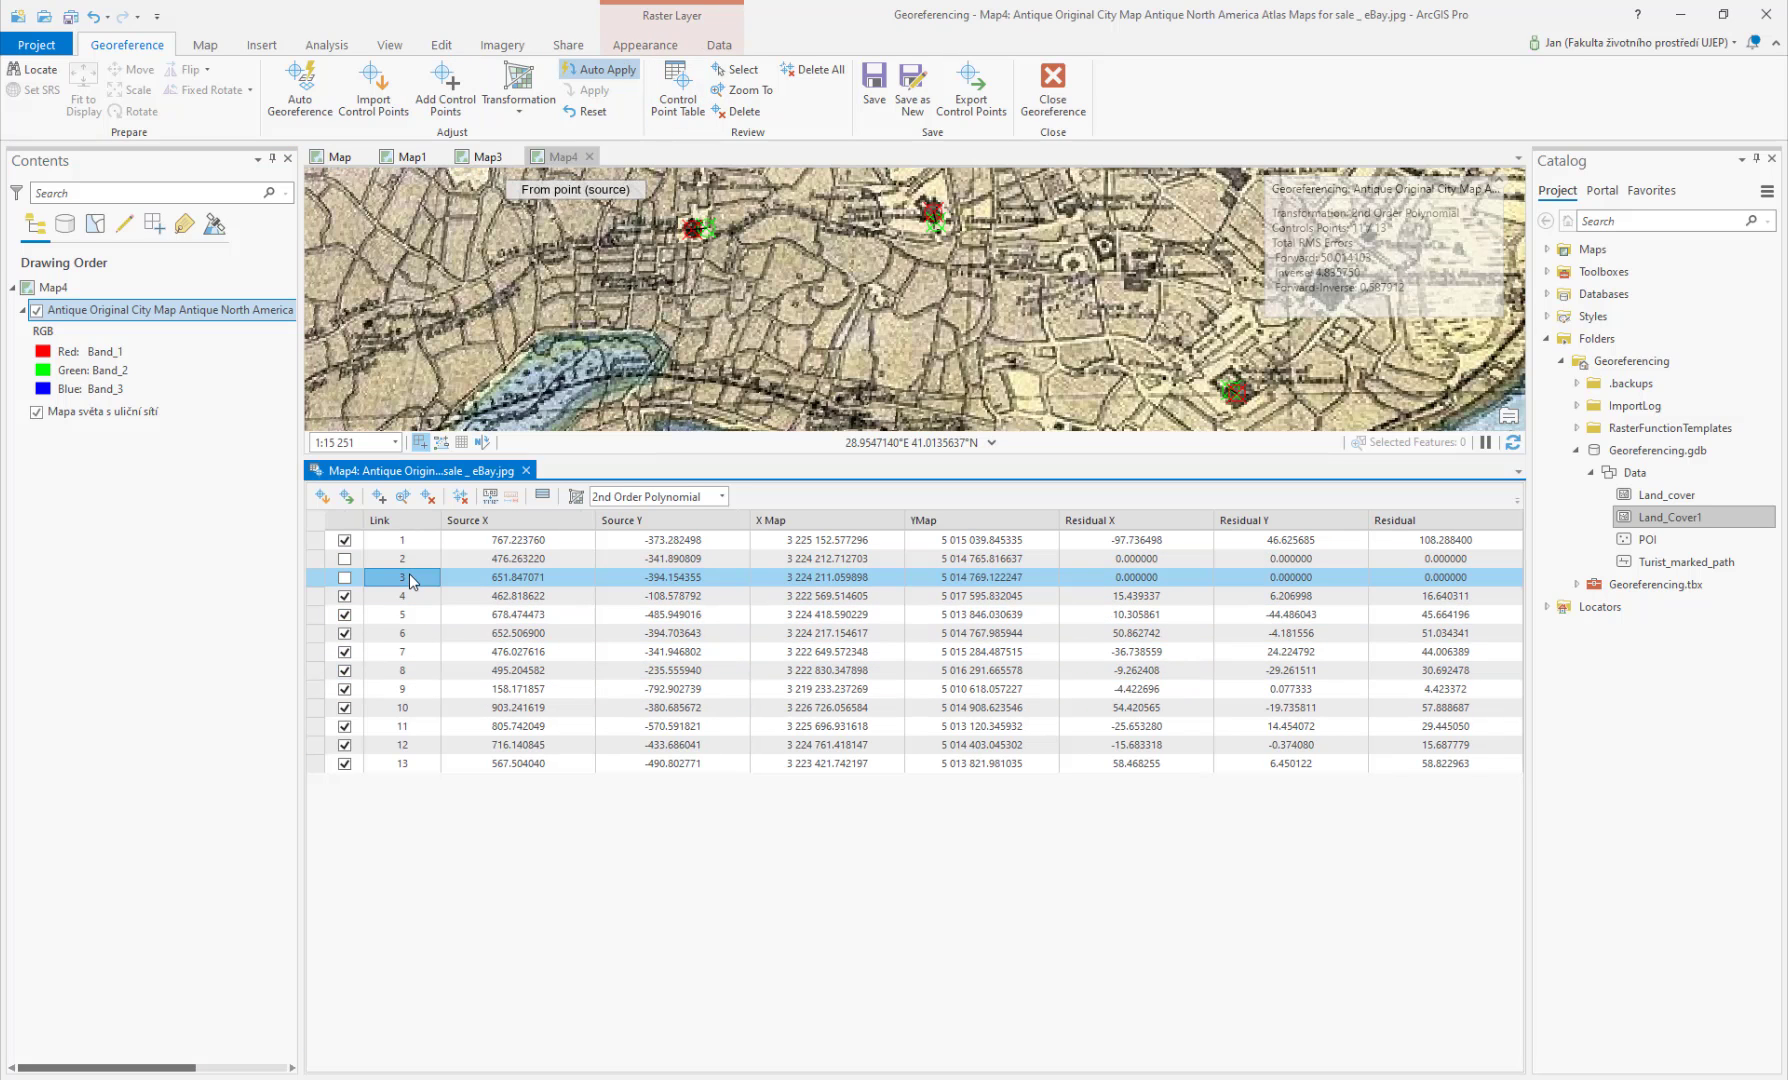
{"action": "left_click", "coordinate": [518, 110]}
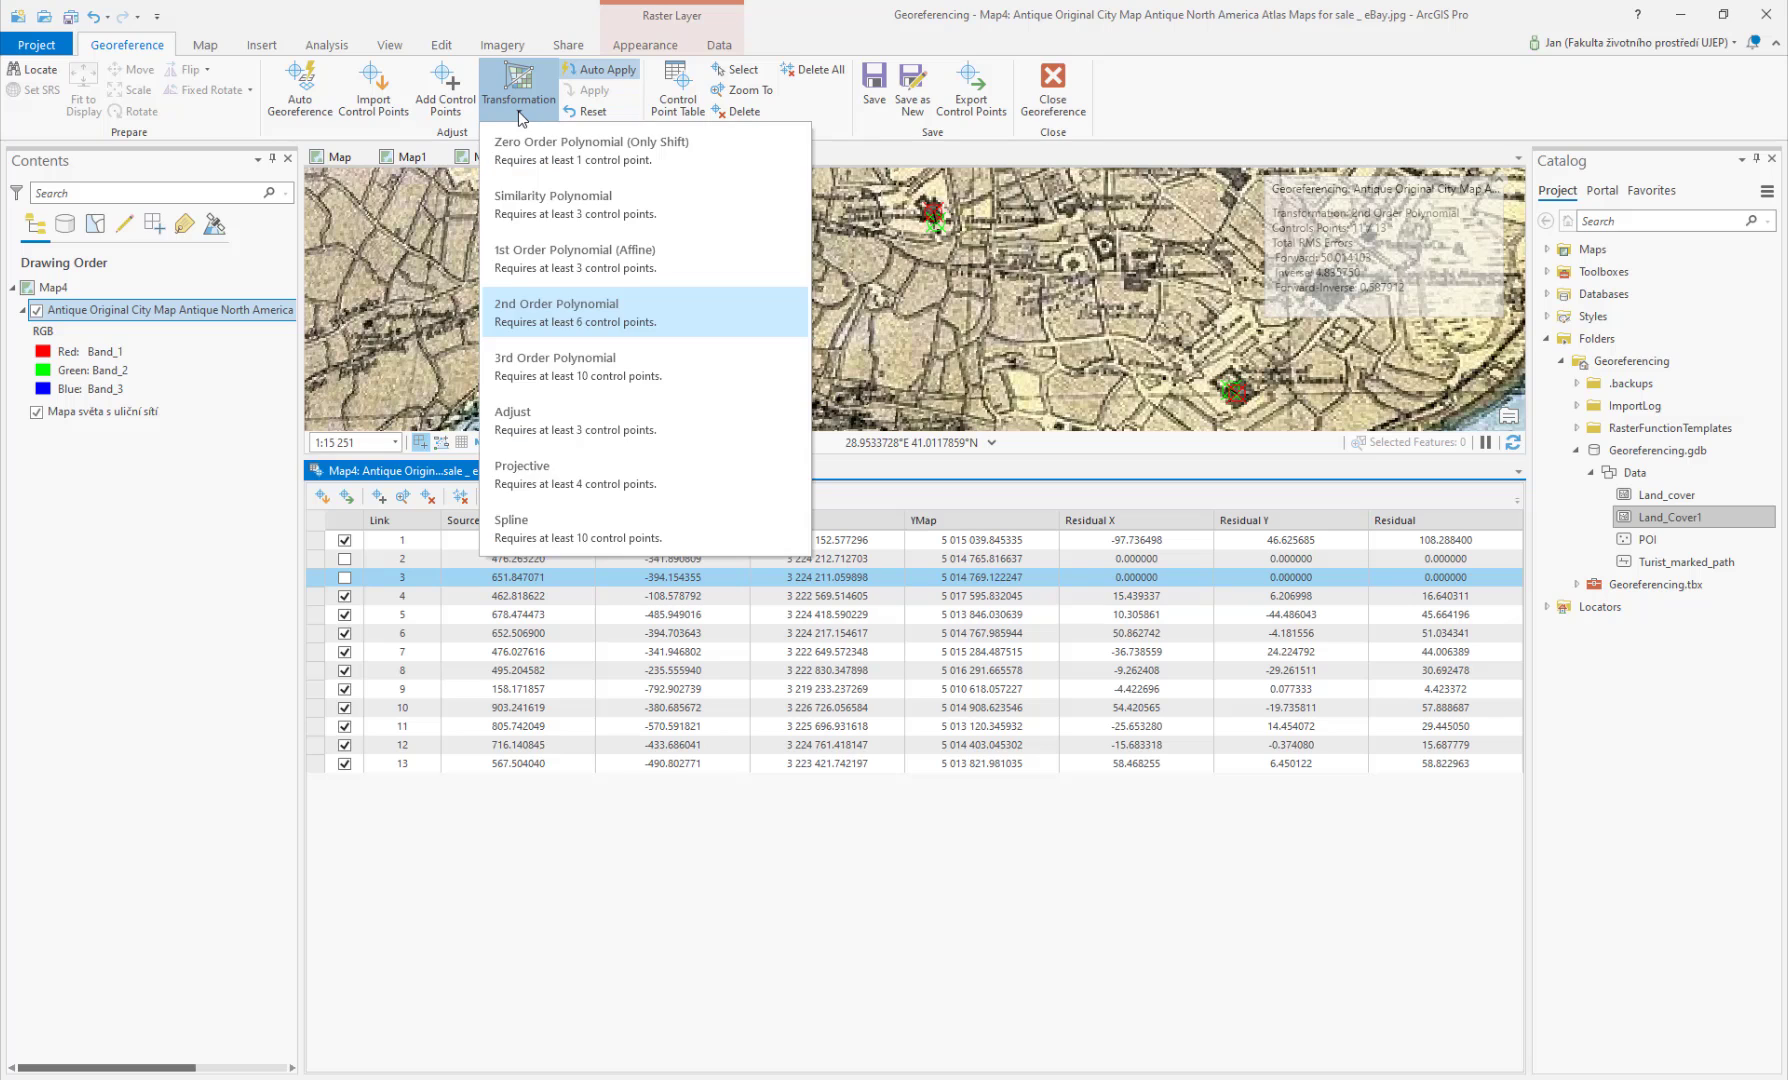
{"action": "left_click", "coordinate": [566, 358]}
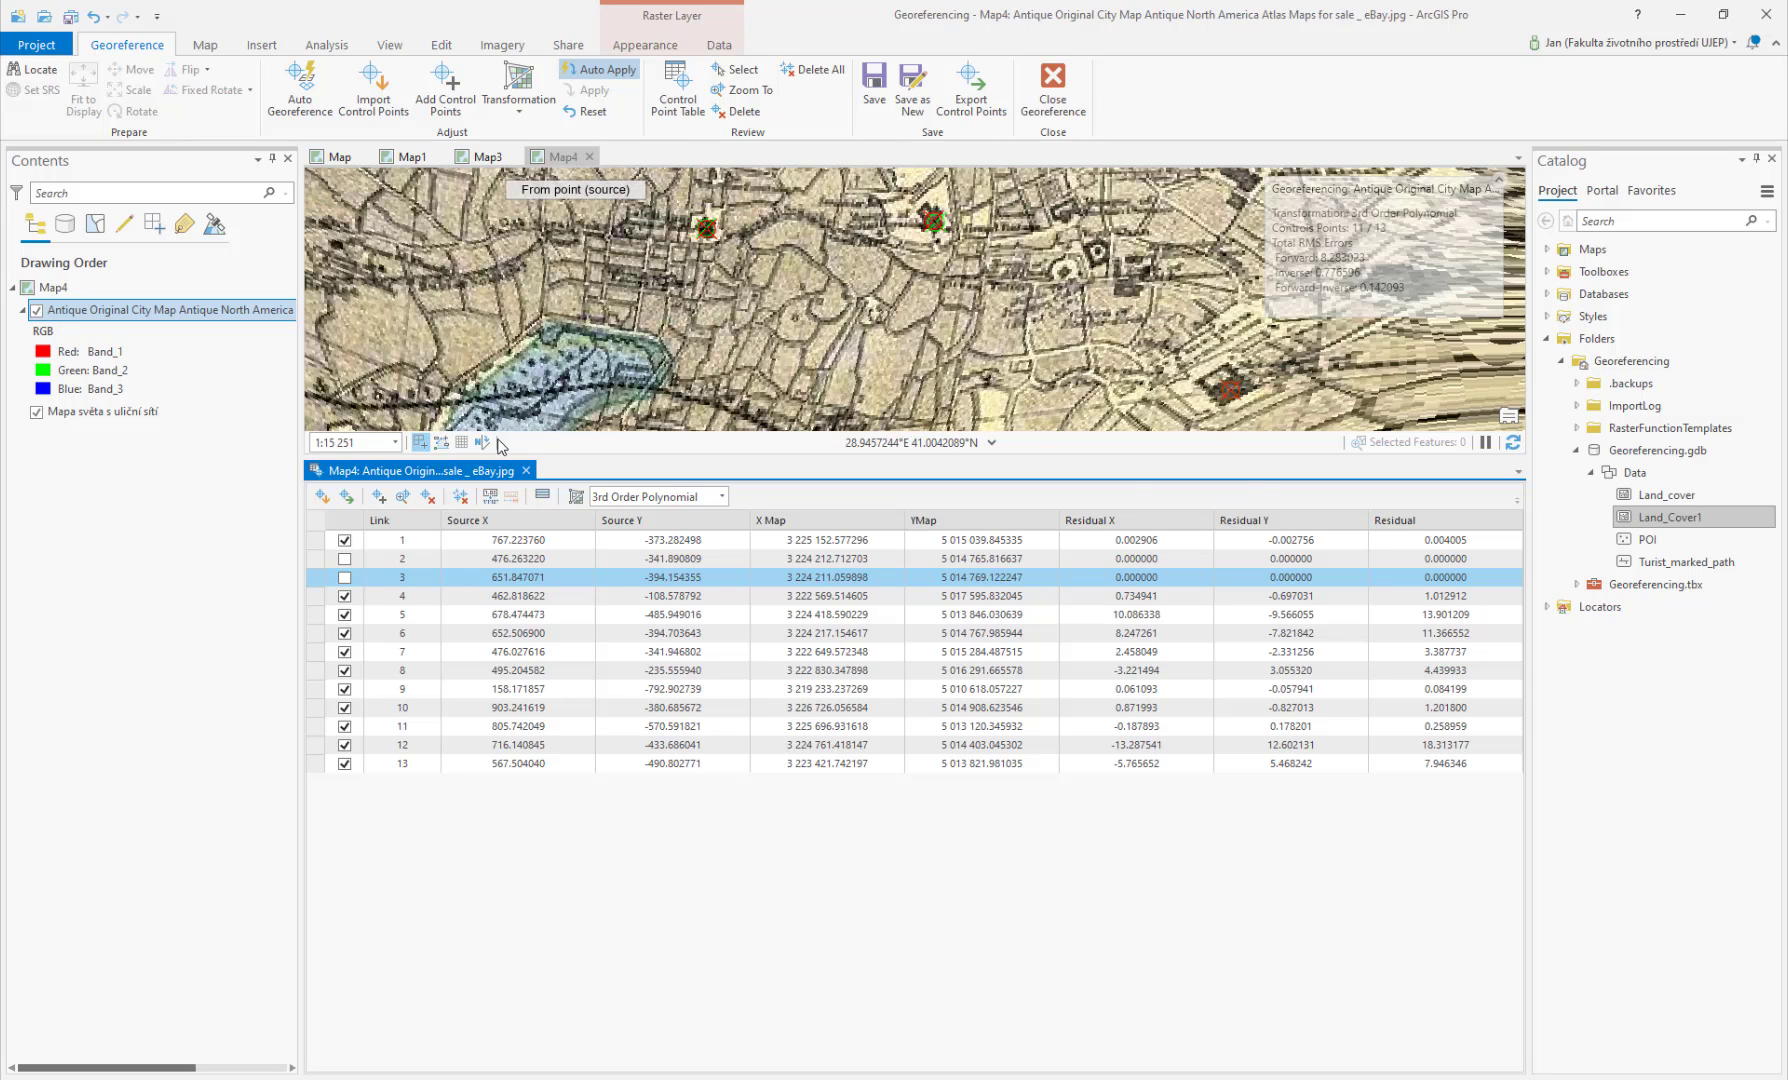
{"action": "left_click", "coordinate": [525, 471]}
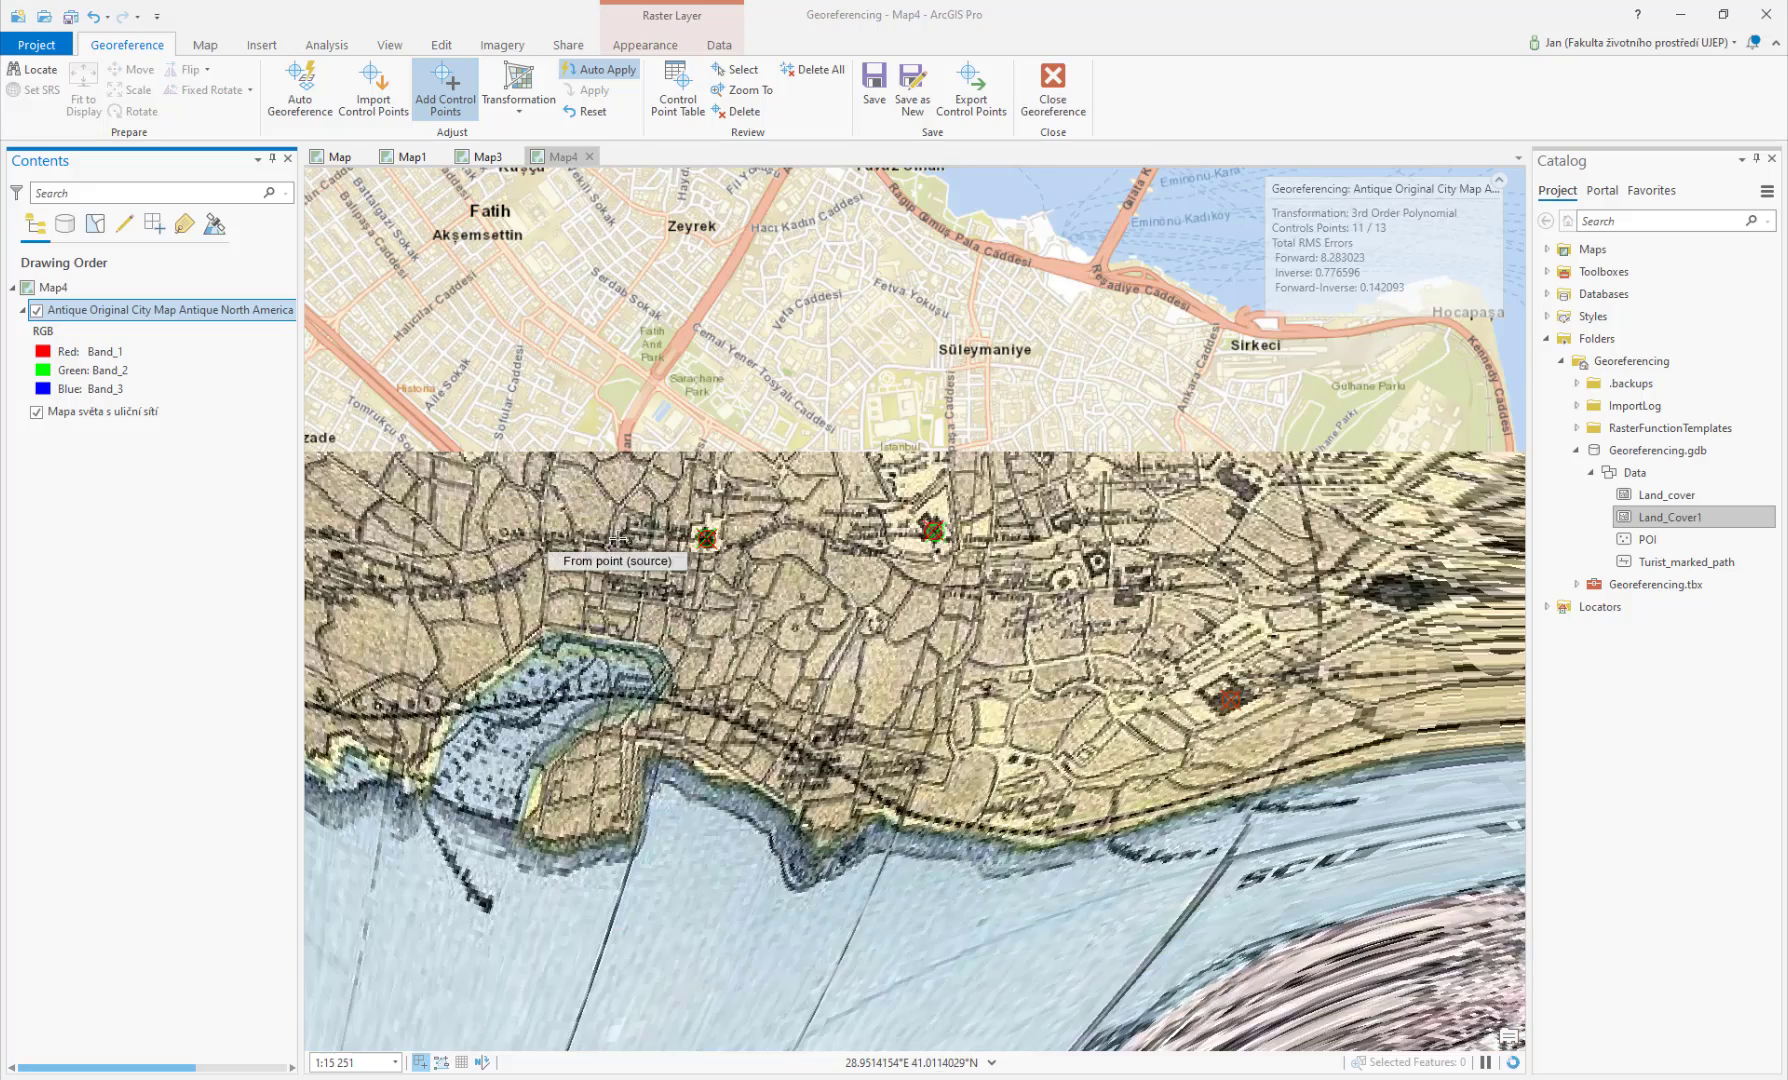
{"action": "scroll", "coordinate": [894, 551], "scroll_direction": "down", "scroll_amount": 3}
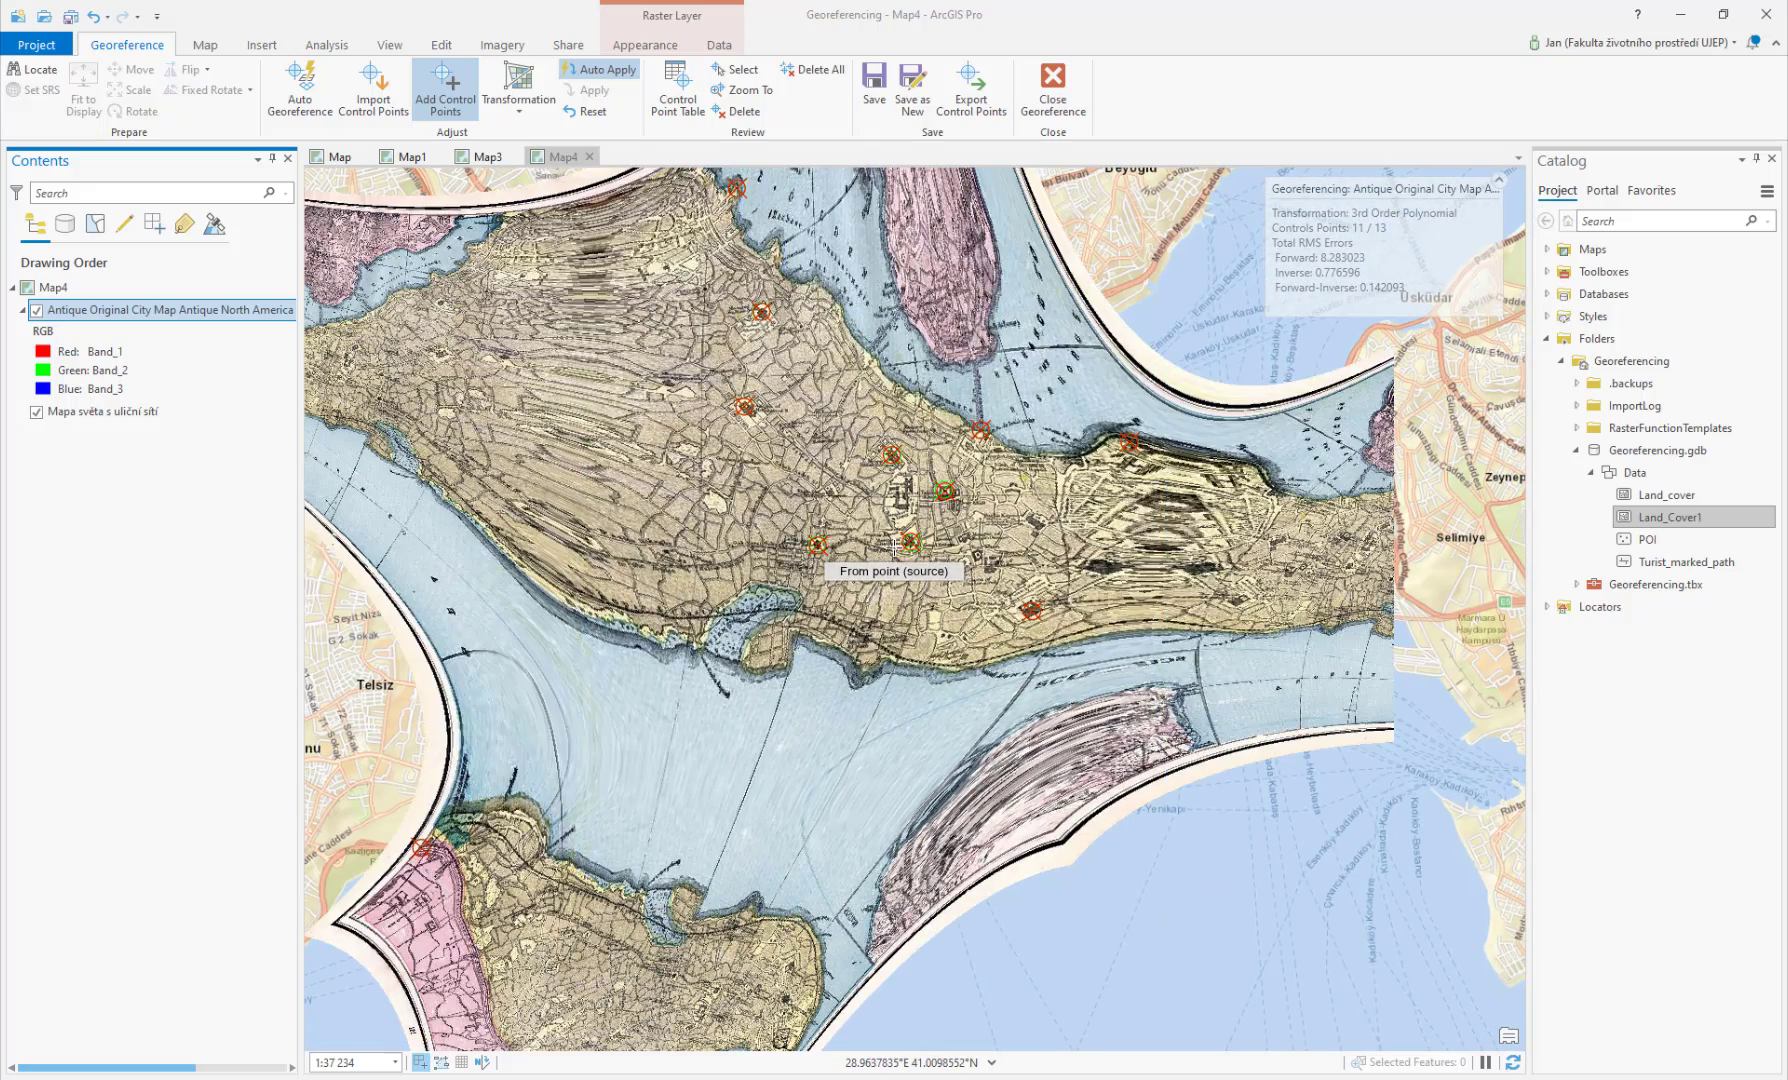
{"action": "scroll", "coordinate": [897, 545], "scroll_direction": "down", "scroll_amount": 3}
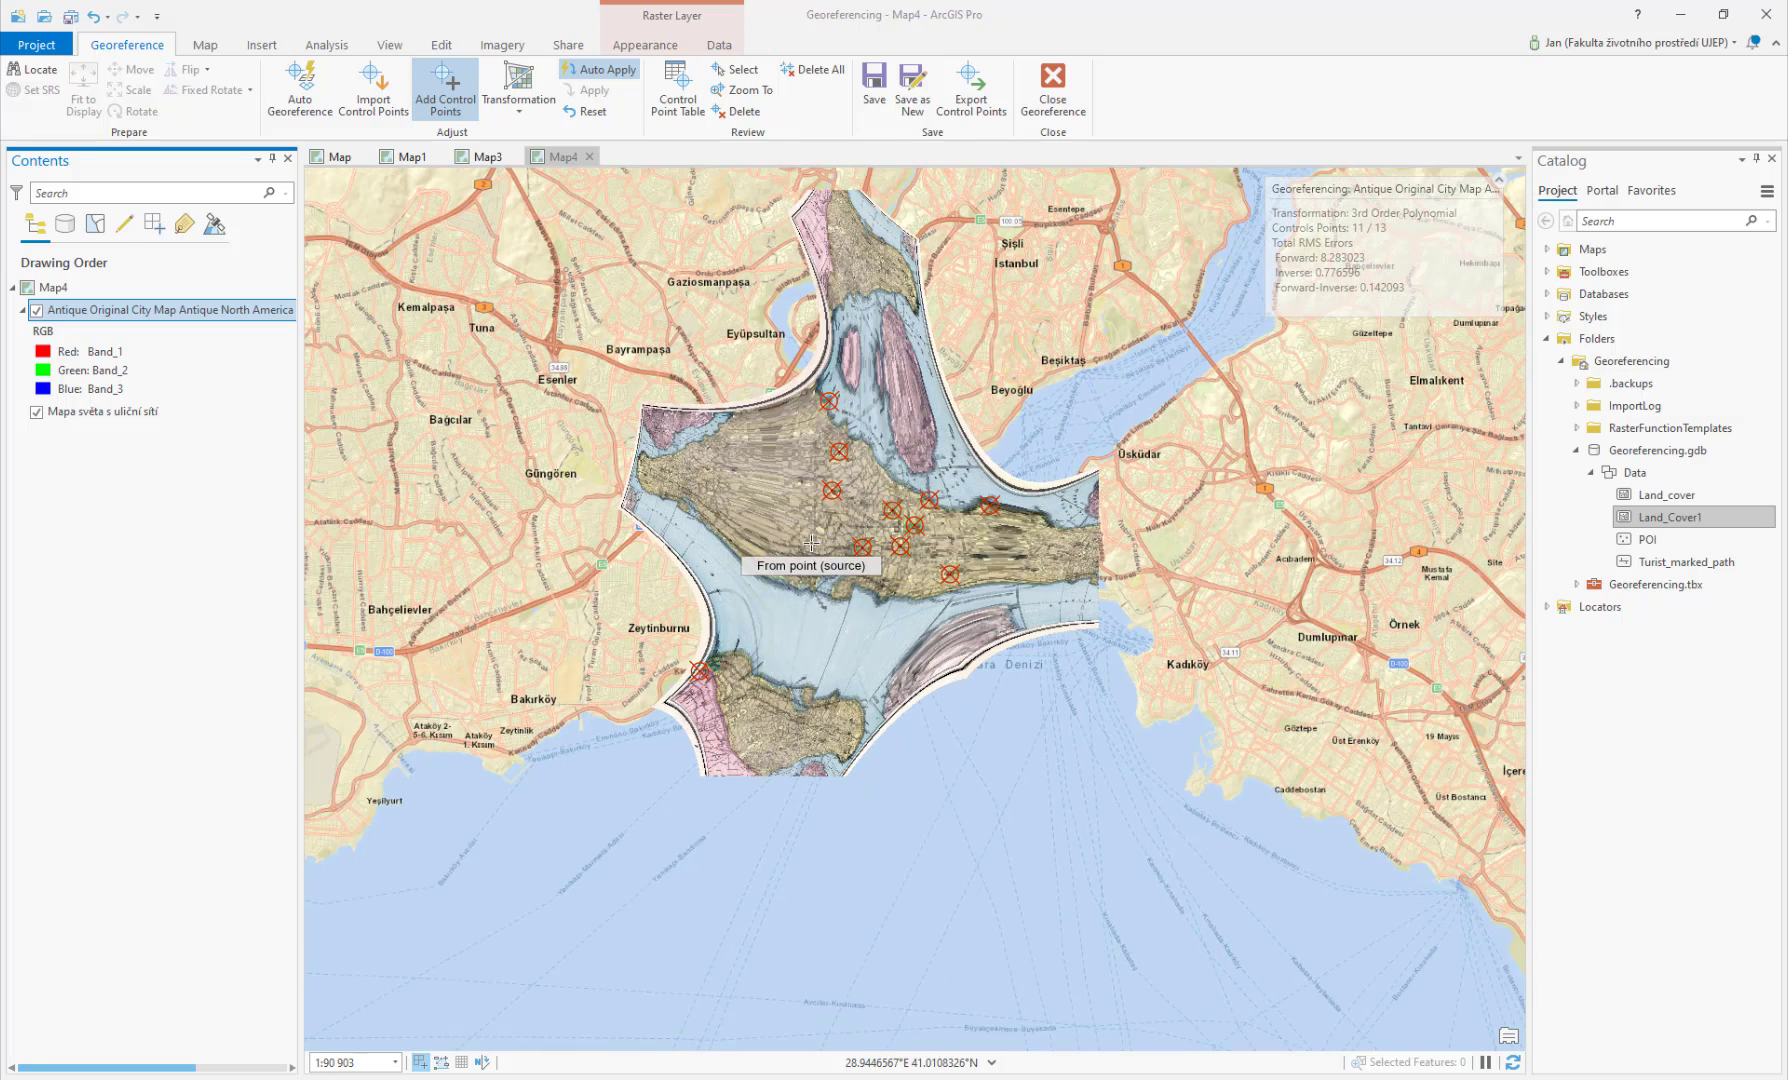
{"action": "left_click", "coordinate": [513, 120]}
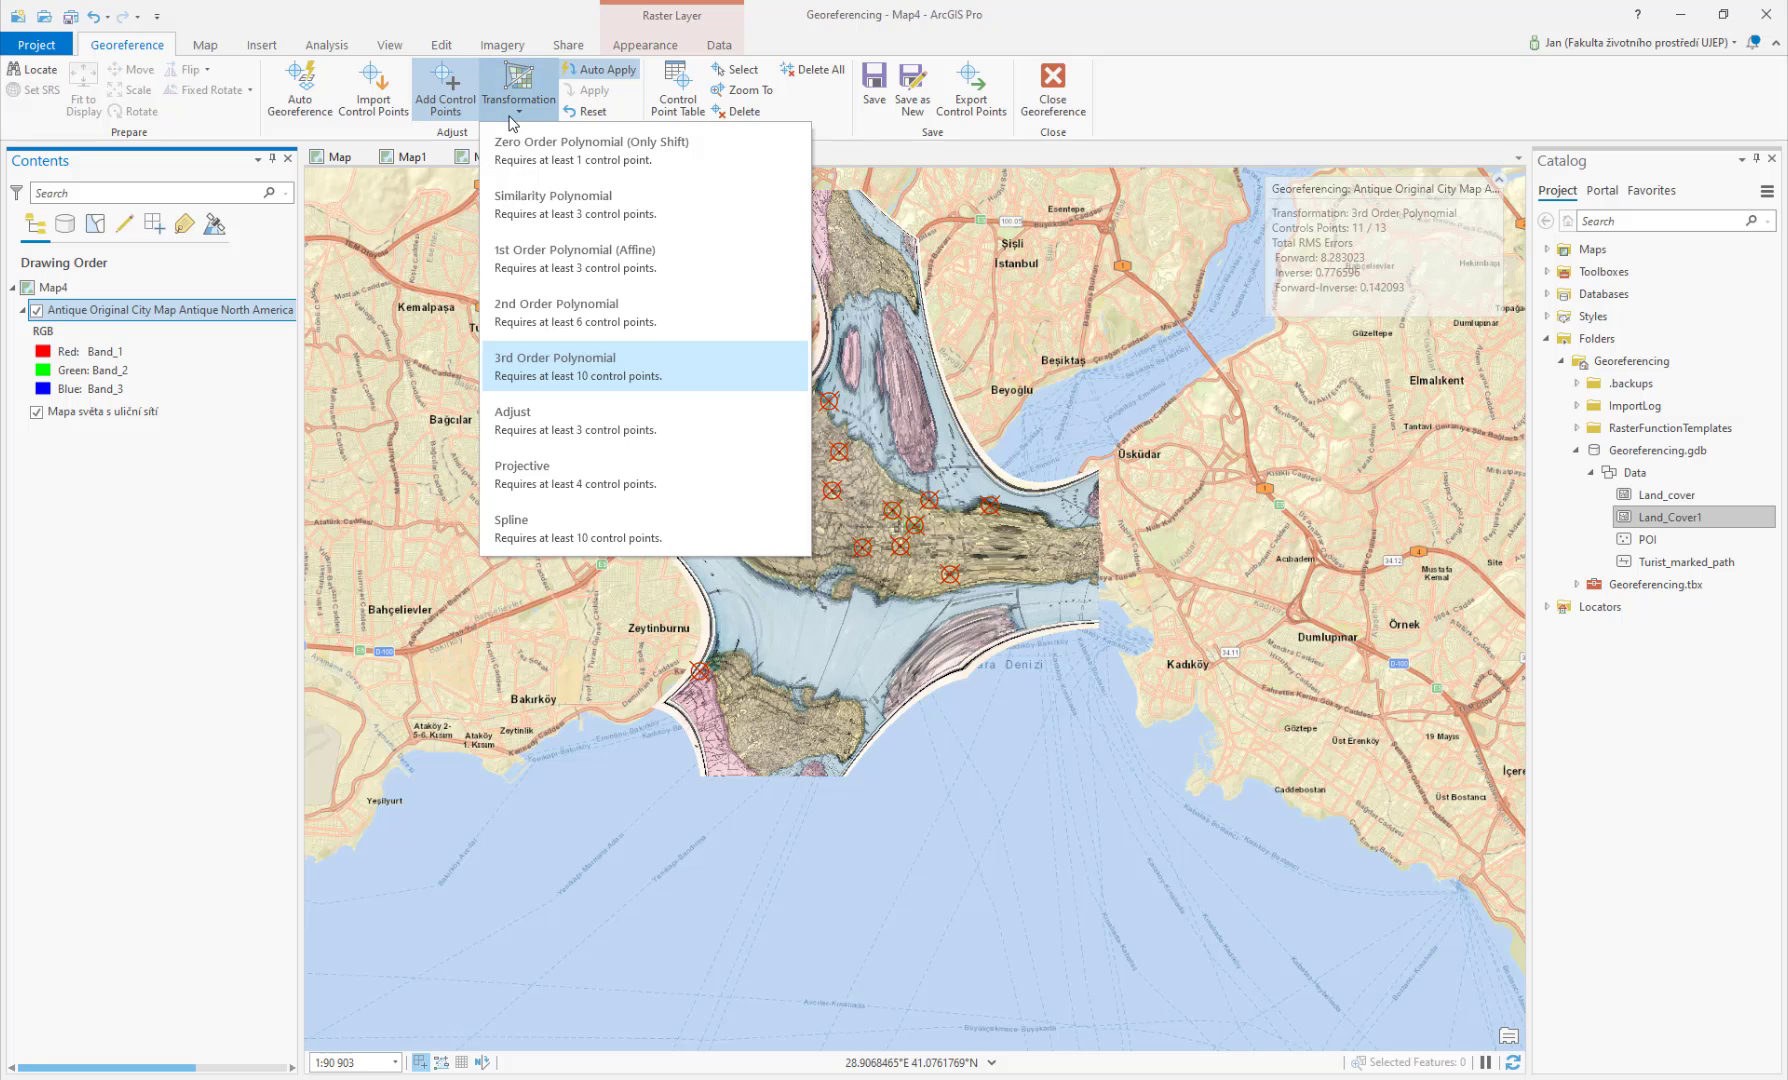
{"action": "left_click", "coordinate": [560, 312]}
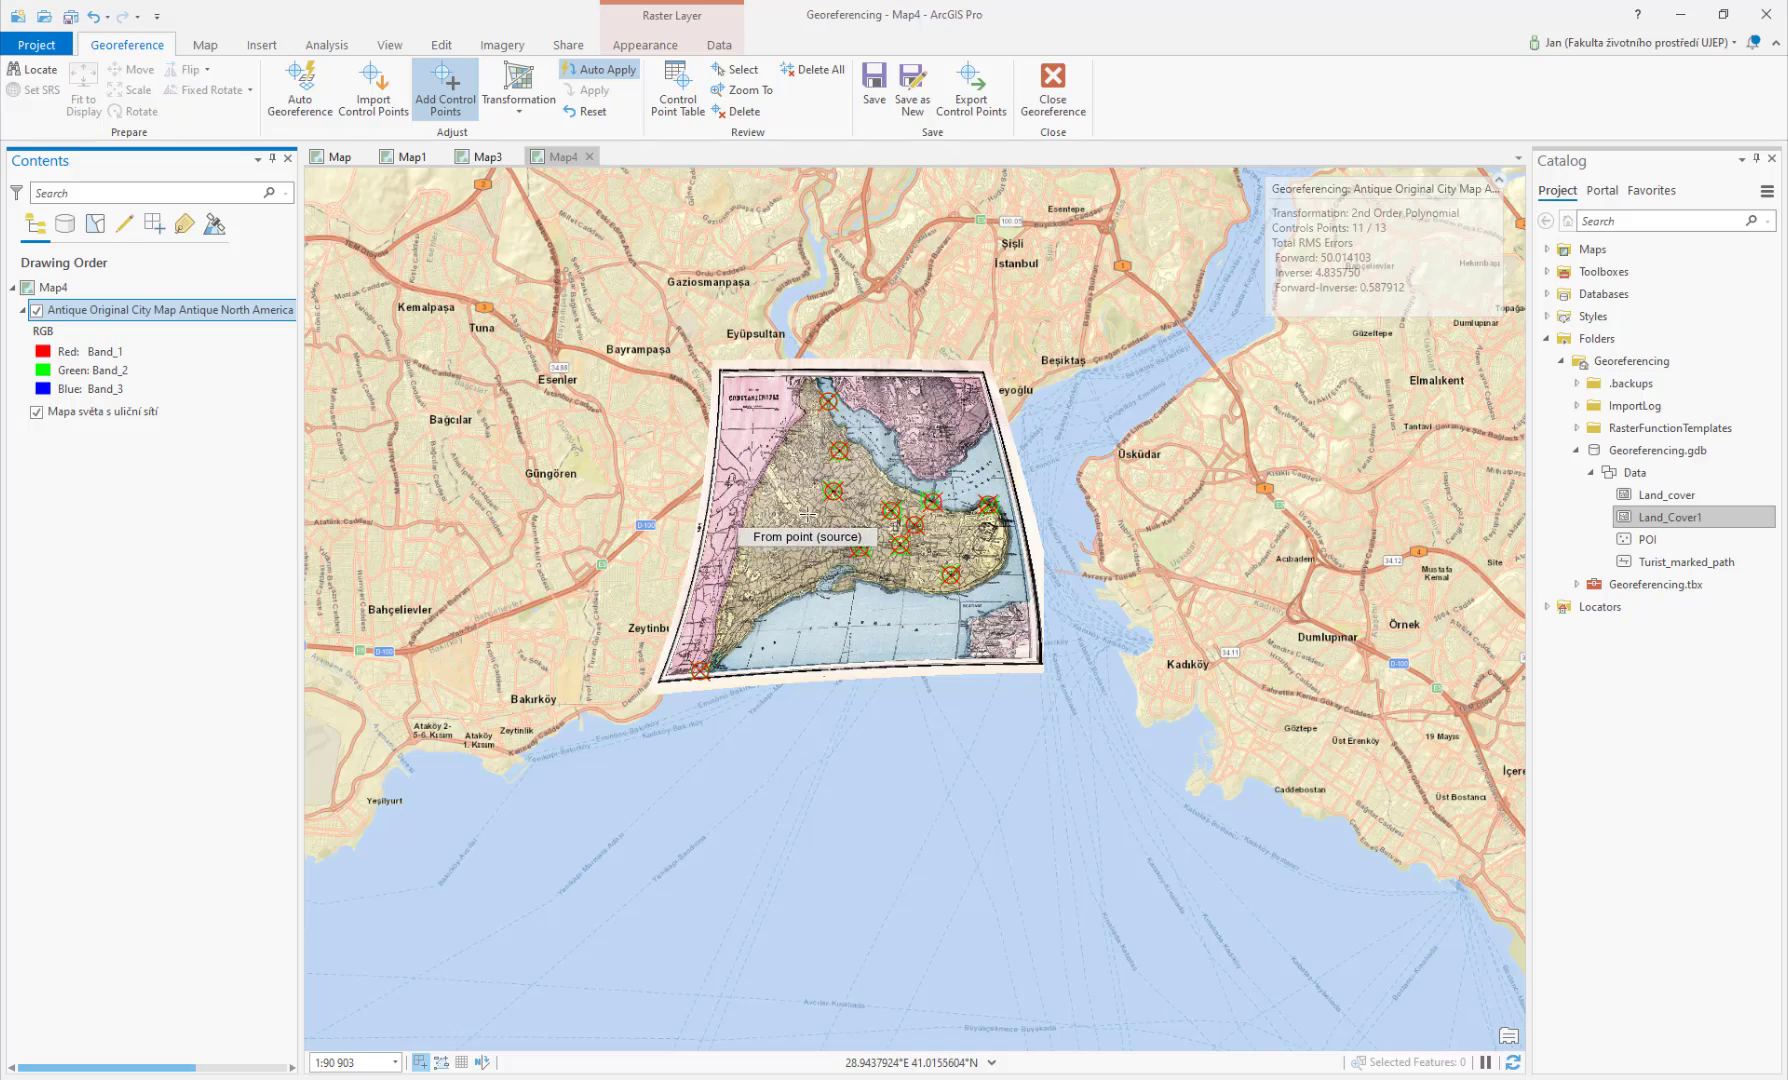
Step: Examine the antique map's fit along the northwestern city wall and harbour shore against the basemap, and across the whole sheet
{"action": "scroll", "coordinate": [806, 520], "scroll_direction": "up", "scroll_amount": 2}
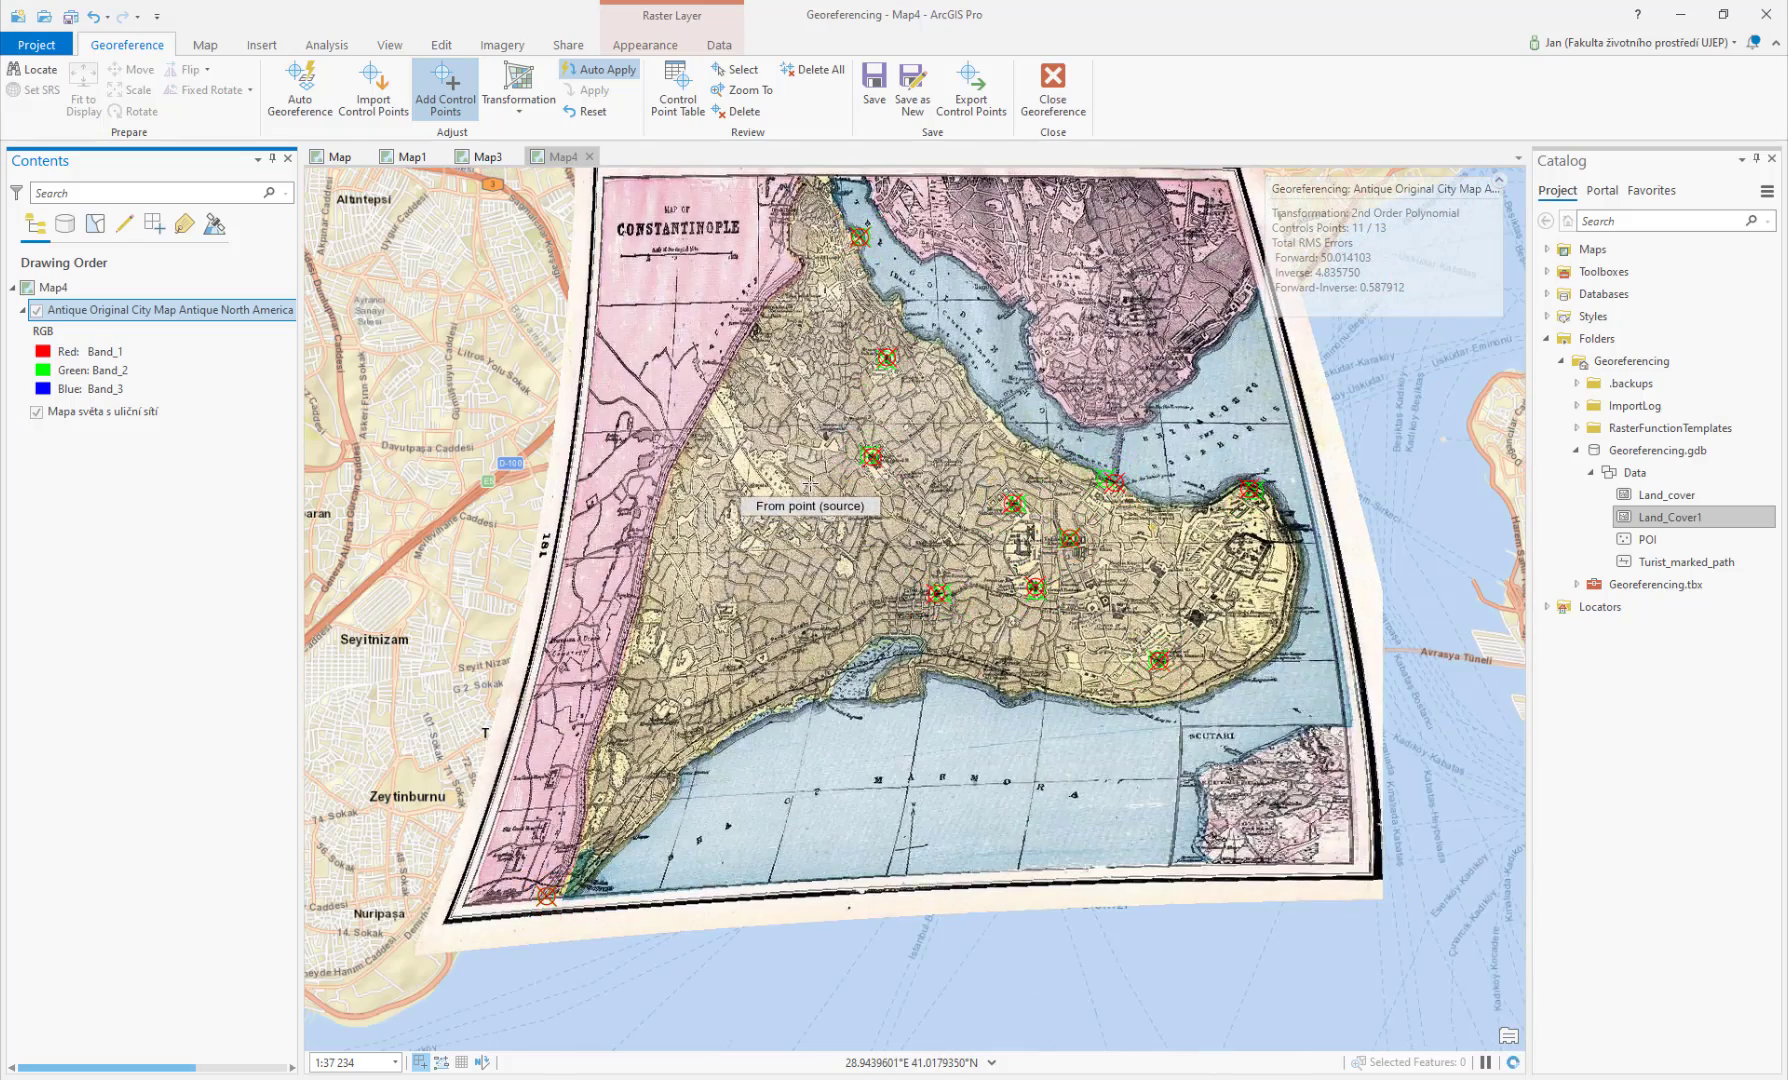
{"action": "scroll", "coordinate": [800, 478], "scroll_direction": "up", "scroll_amount": 5}
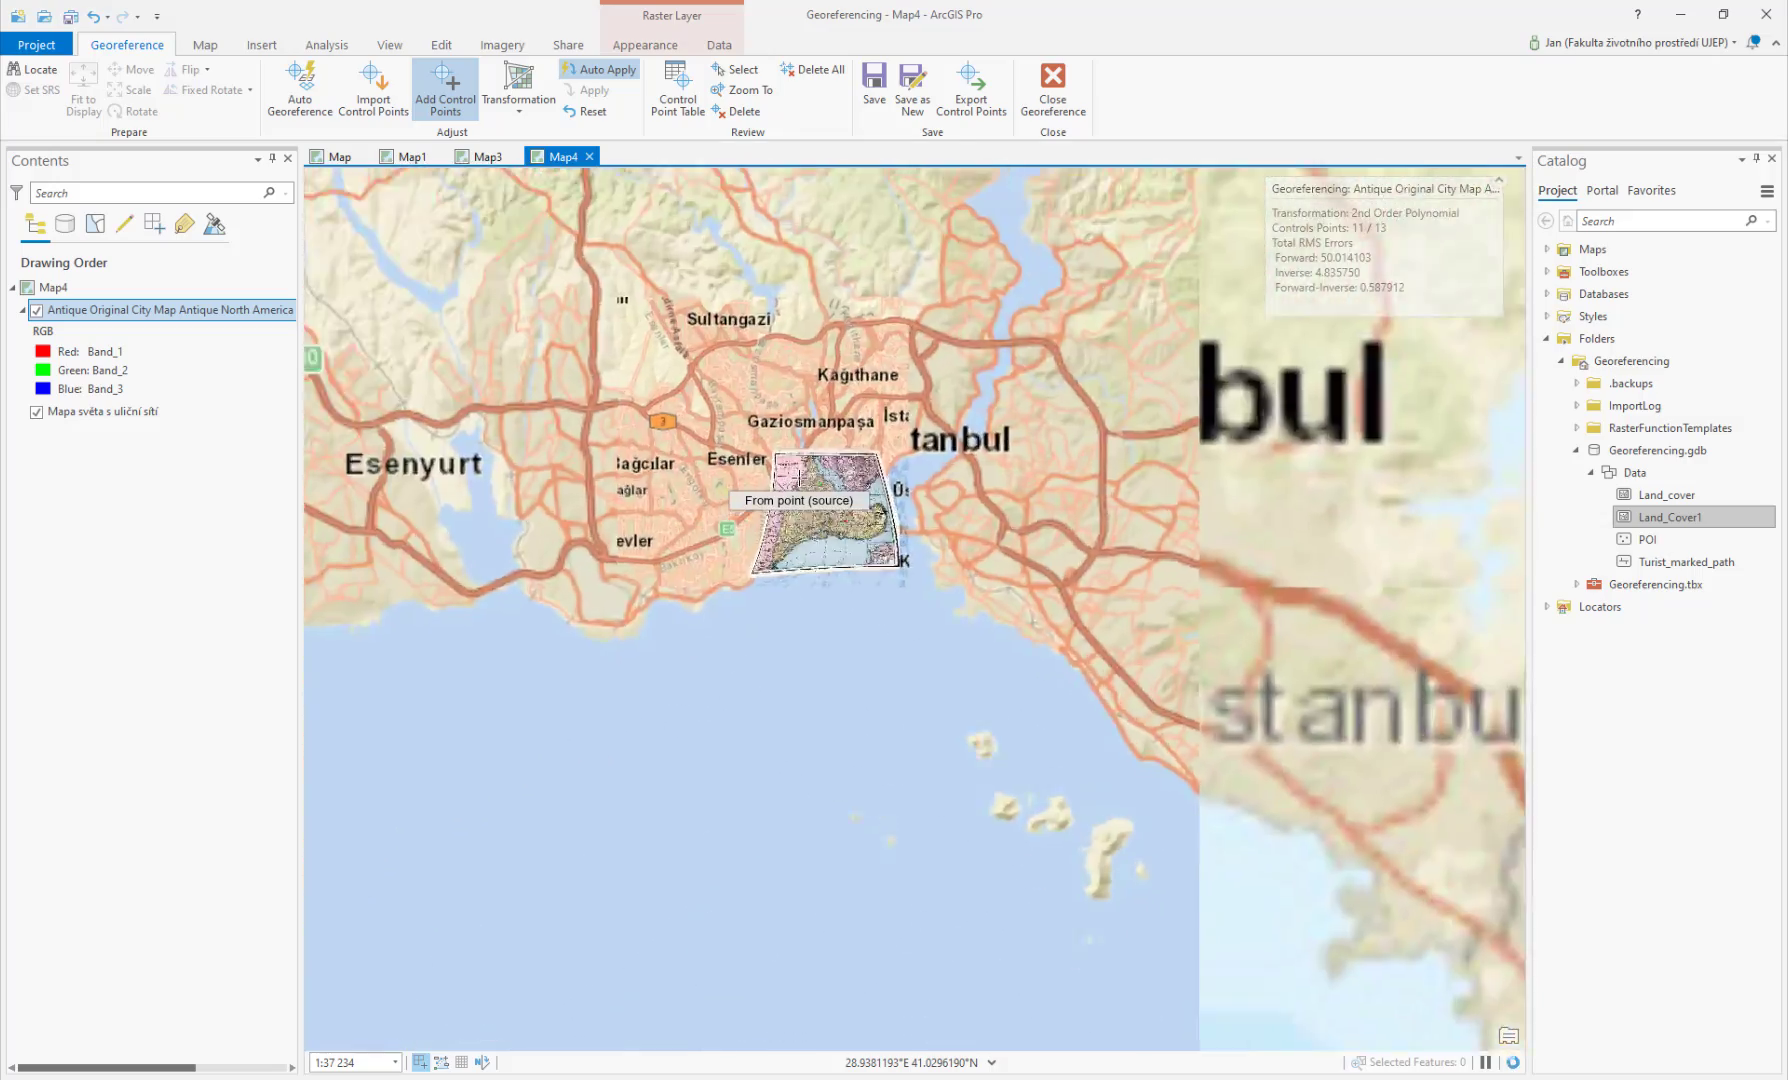
{"action": "scroll", "coordinate": [839, 514], "scroll_direction": "down", "scroll_amount": 3}
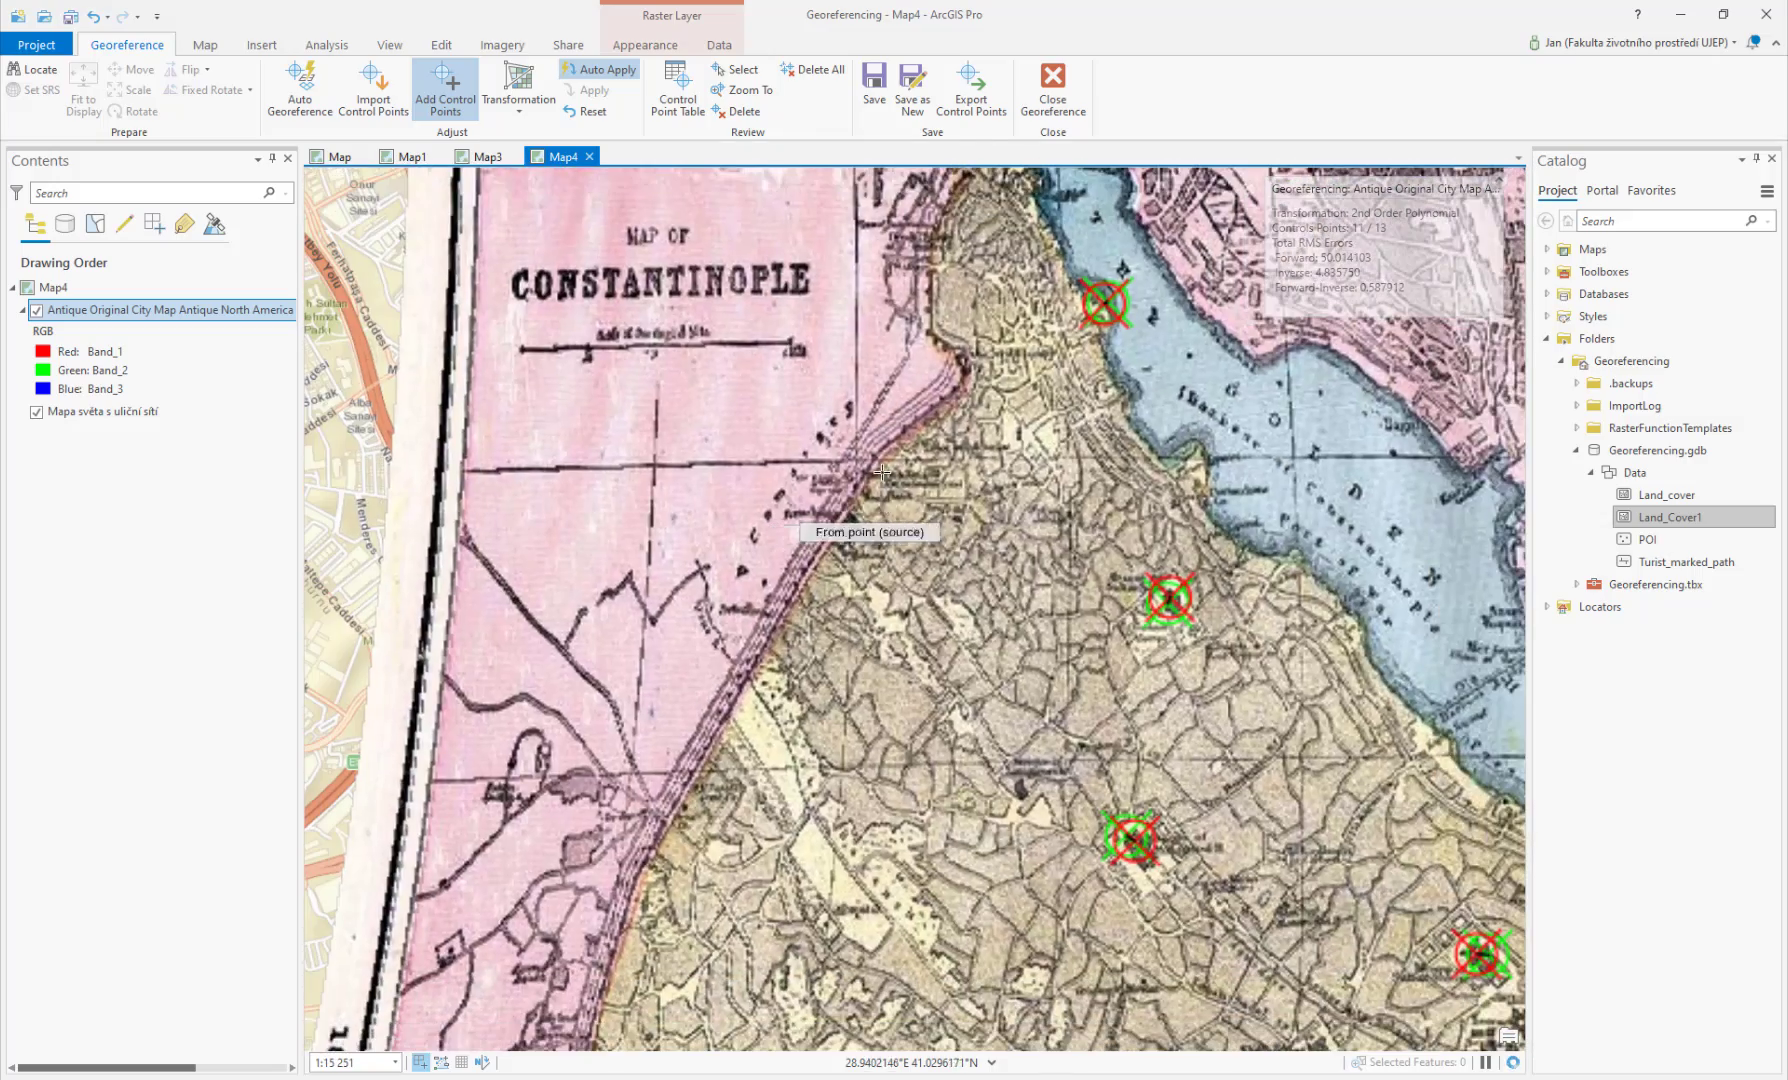
{"action": "scroll", "coordinate": [990, 462], "scroll_direction": "up", "scroll_amount": 1}
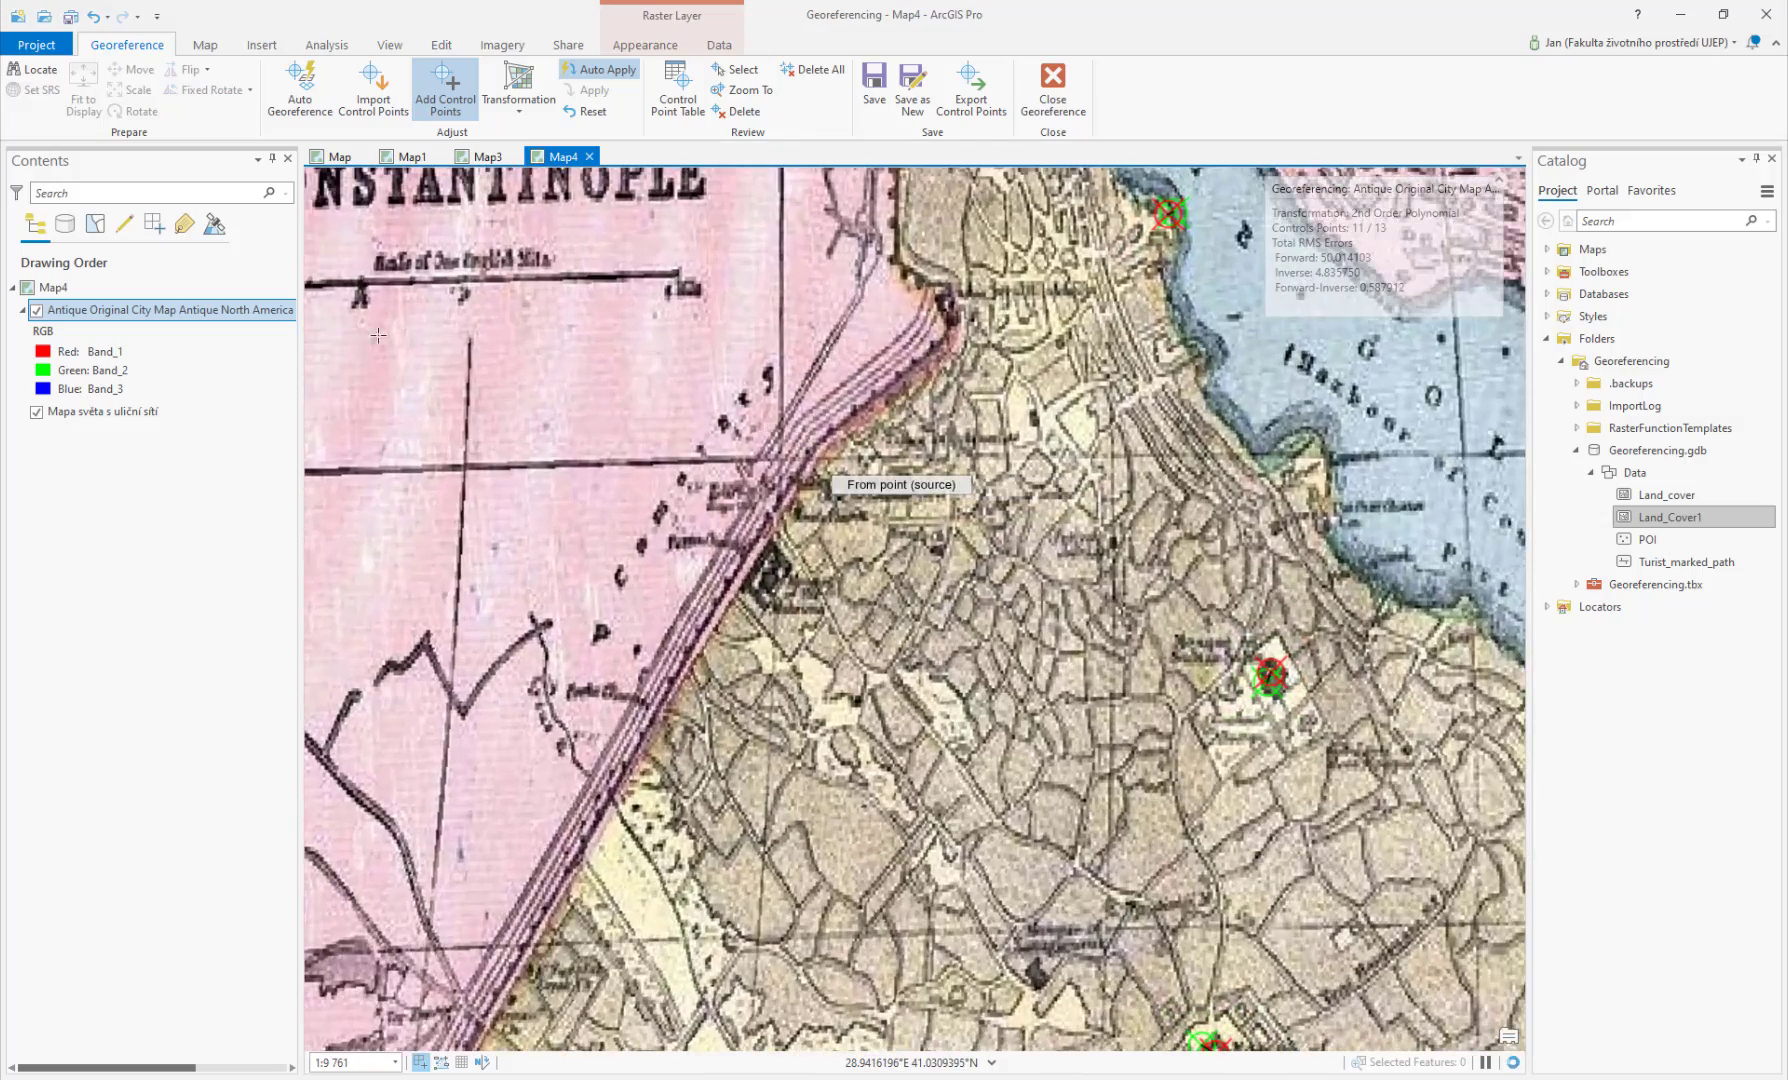
{"action": "left_click", "coordinate": [37, 311]}
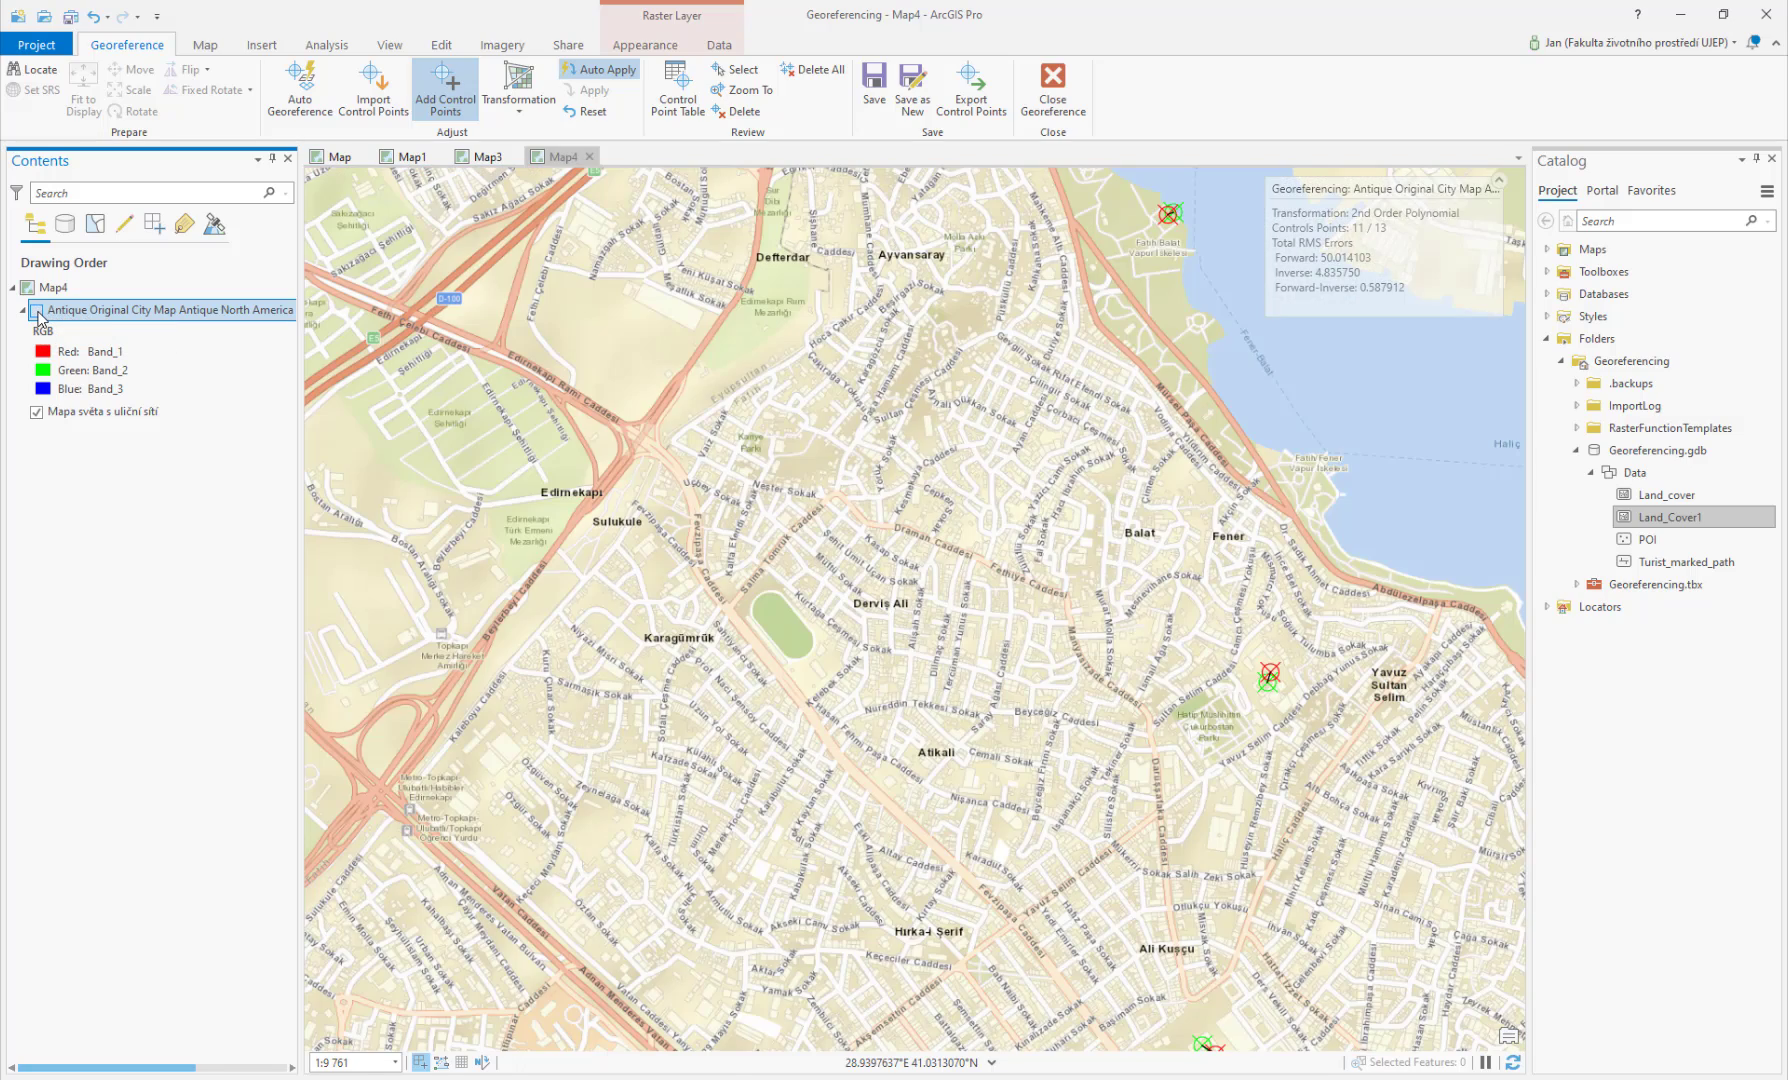
{"action": "left_click", "coordinate": [37, 311]}
{"action": "left_click", "coordinate": [37, 311]}
{"action": "left_click", "coordinate": [37, 311]}
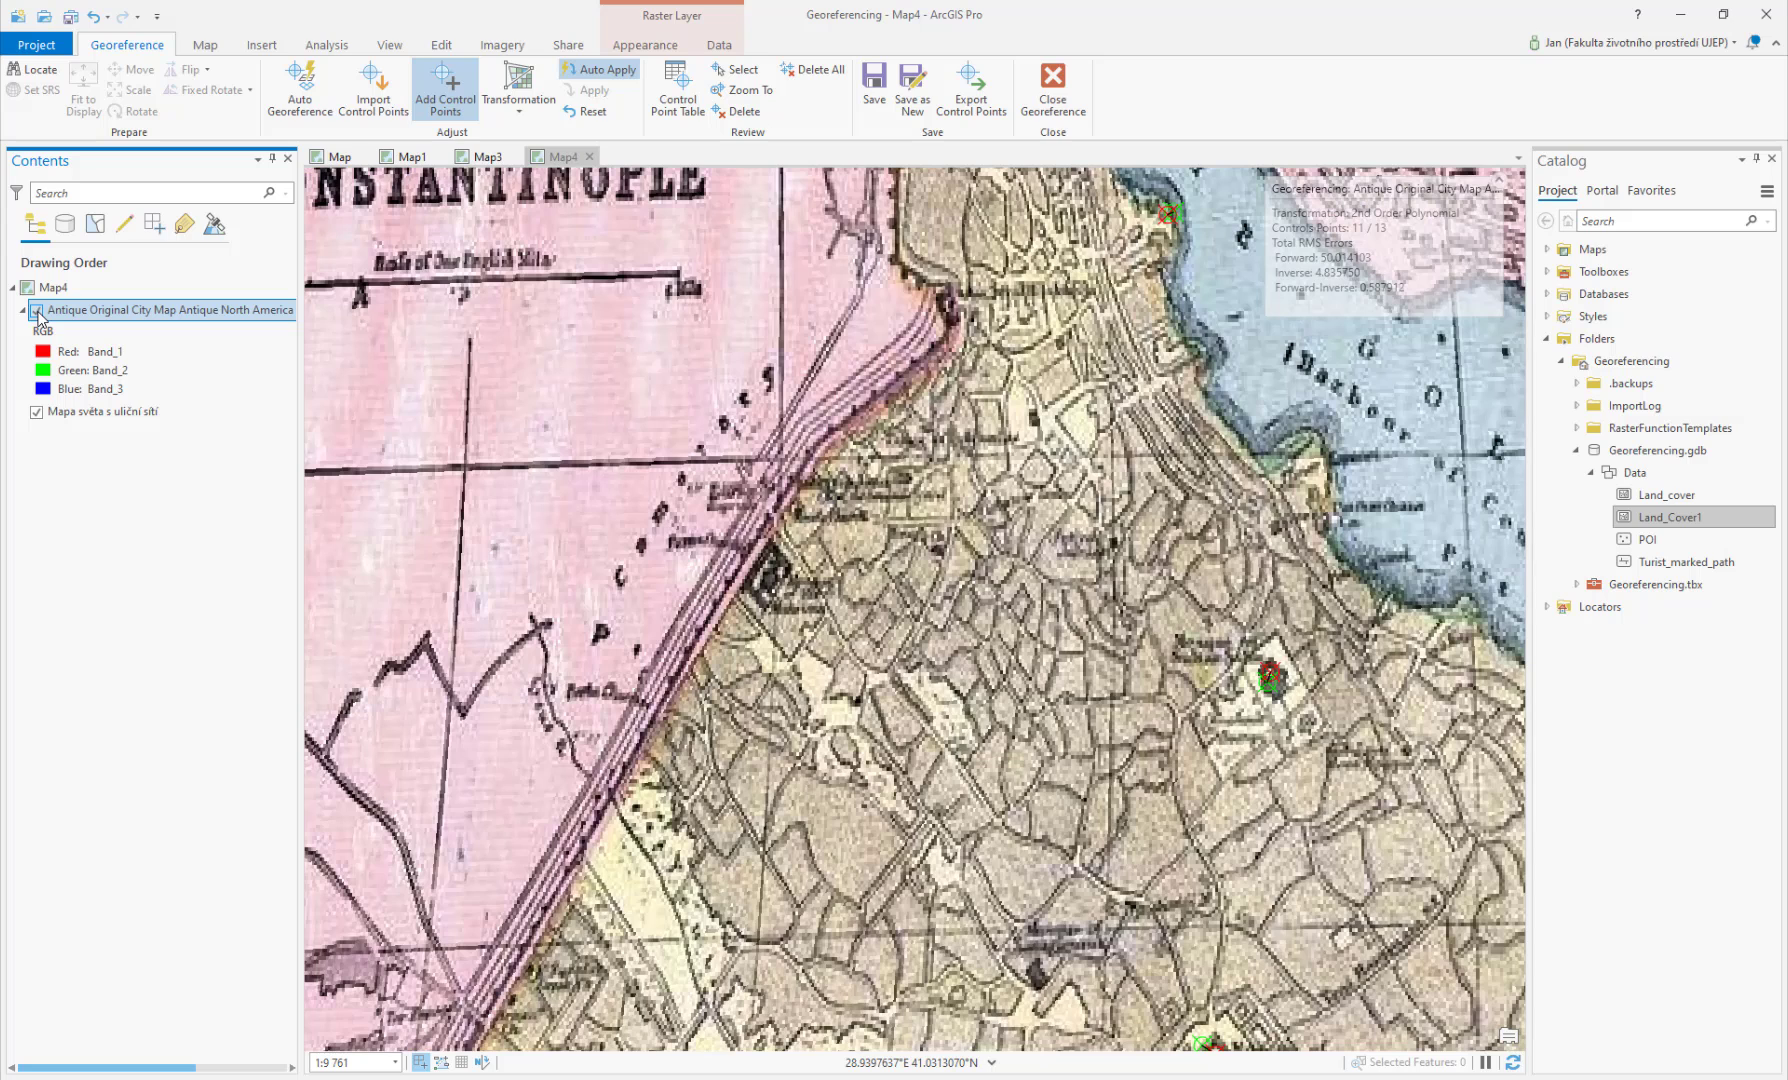
{"action": "scroll", "coordinate": [1005, 815], "scroll_direction": "up", "scroll_amount": 1}
{"action": "scroll", "coordinate": [1005, 815], "scroll_direction": "down", "scroll_amount": 5}
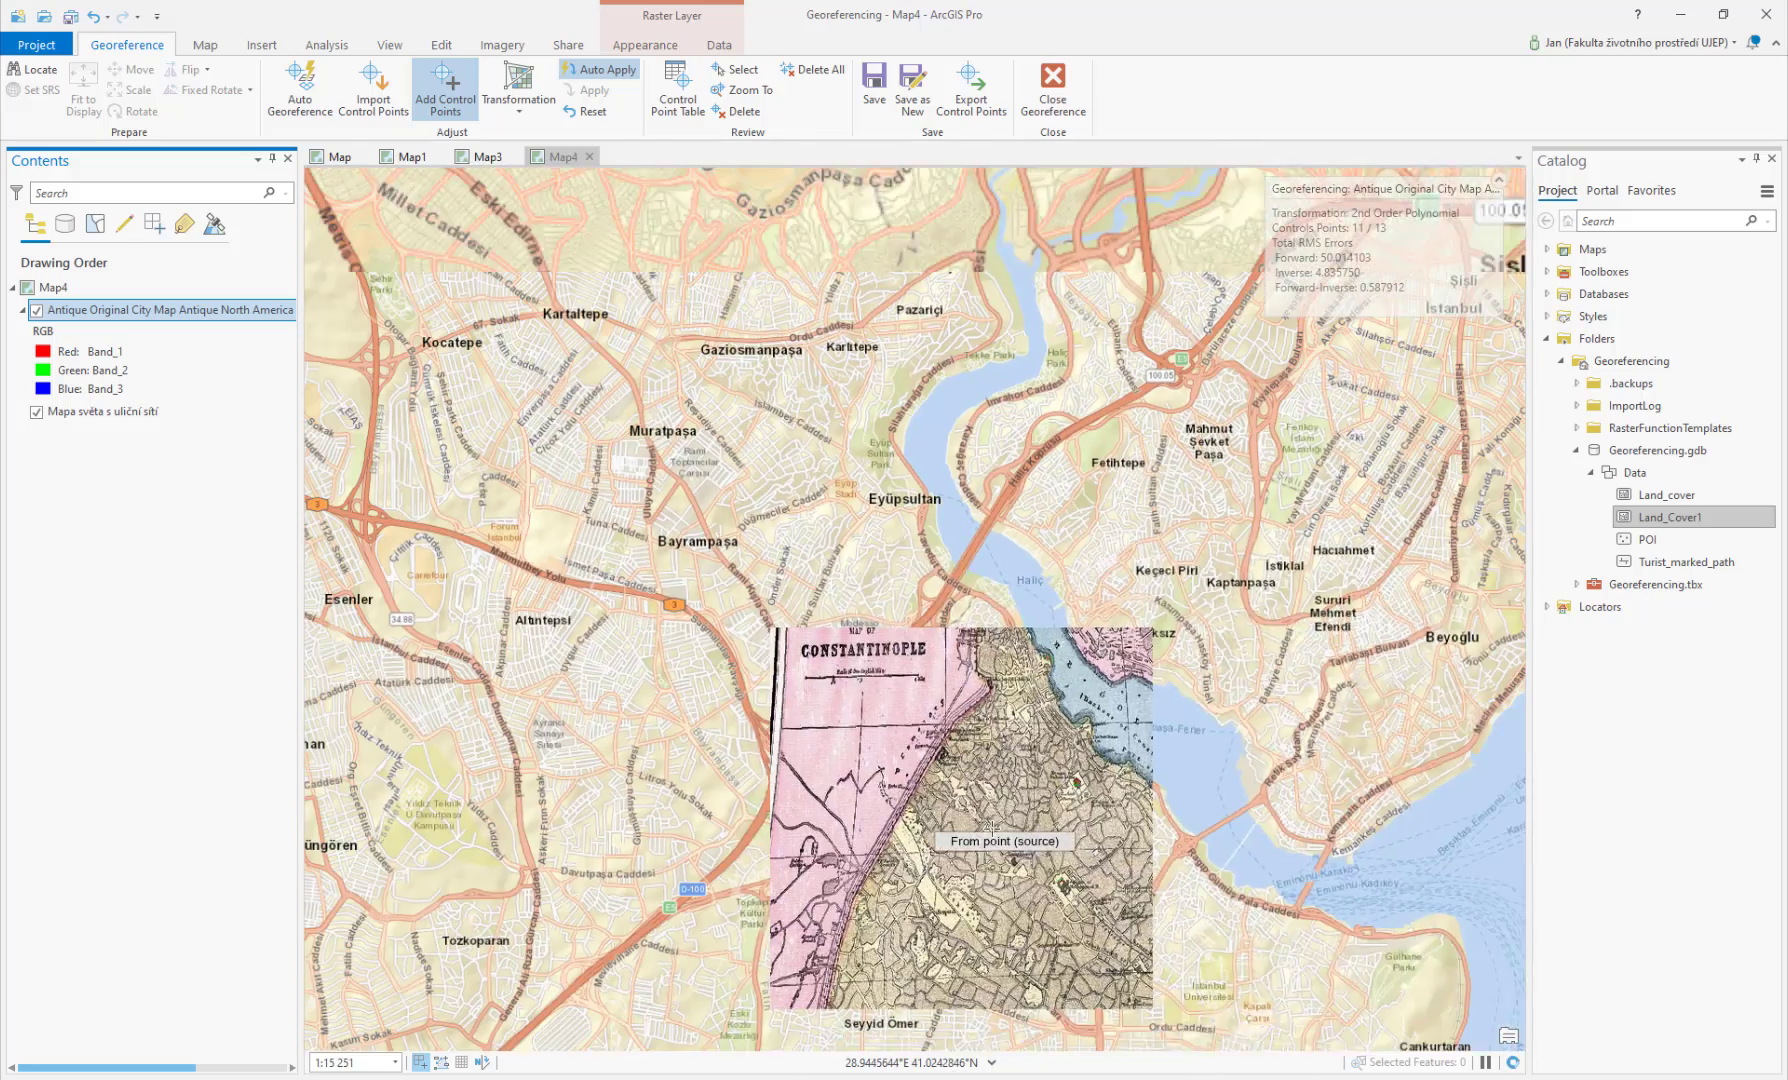
{"action": "scroll", "coordinate": [1005, 815], "scroll_direction": "up", "scroll_amount": 2}
{"action": "left_click_drag", "start_coordinate": [1079, 685], "coordinate": [799, 477]}
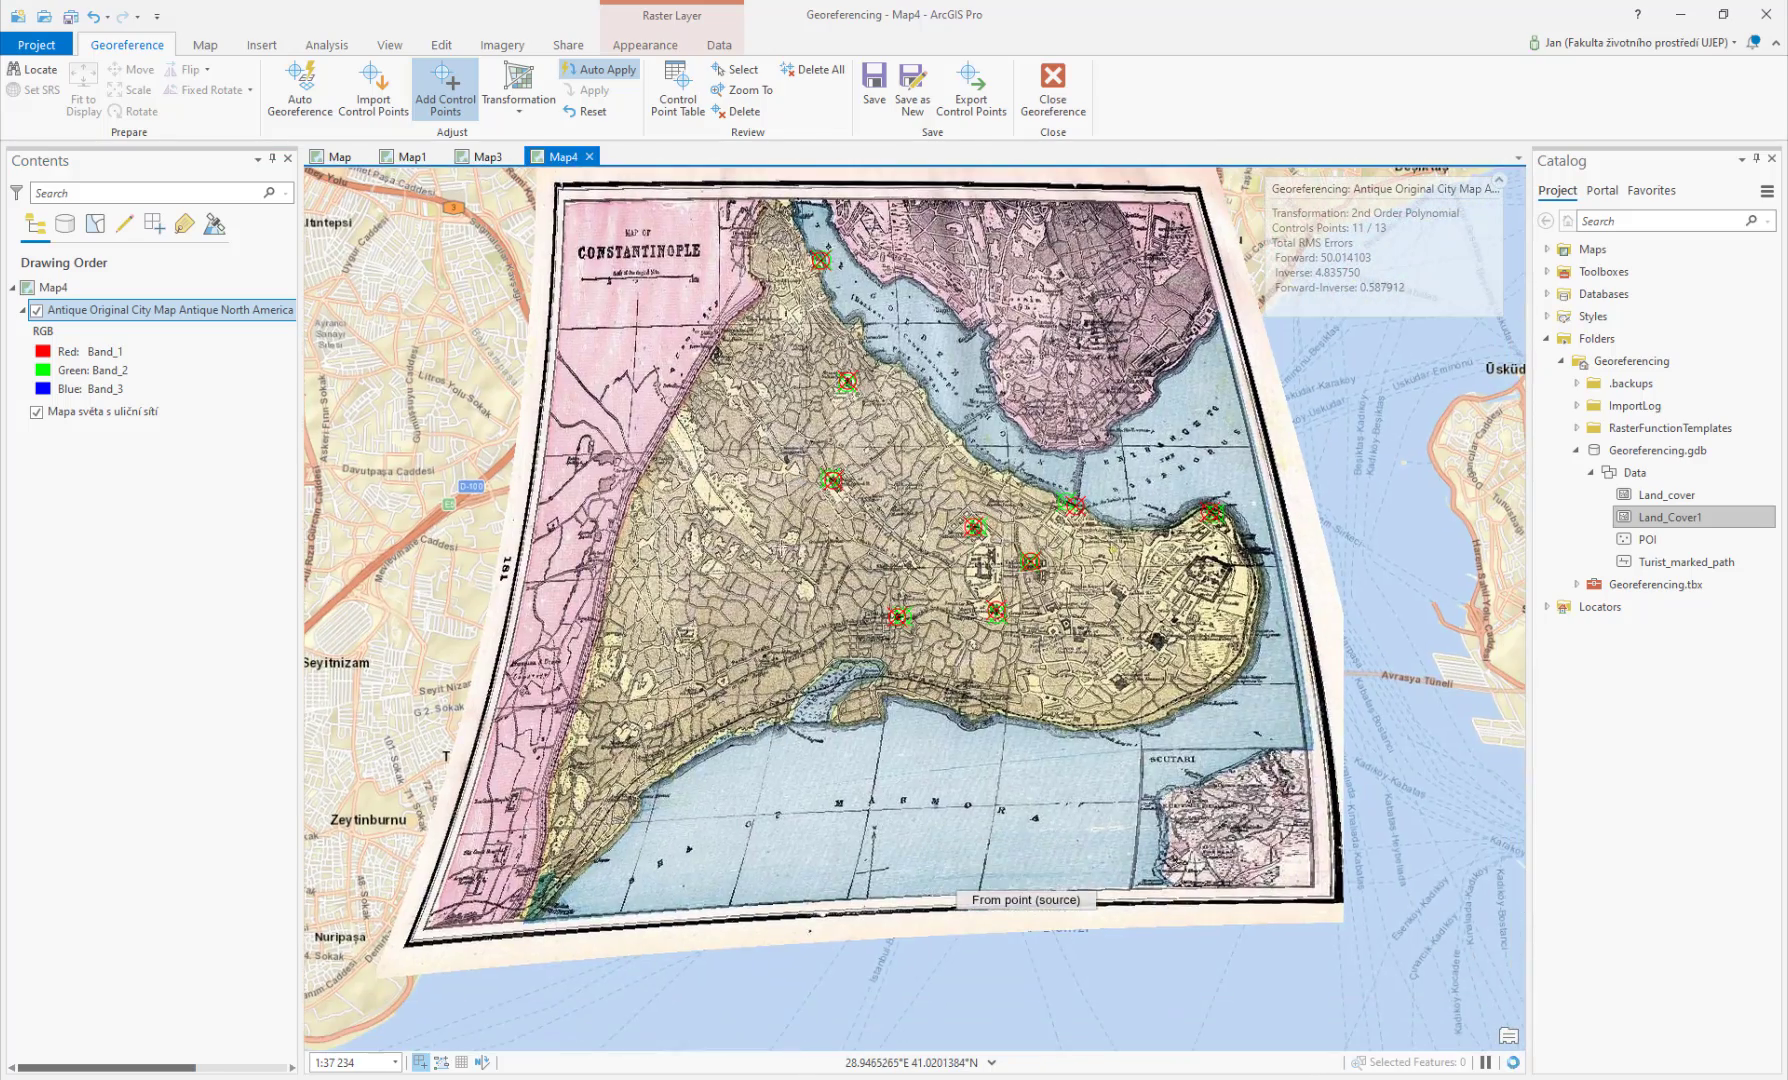